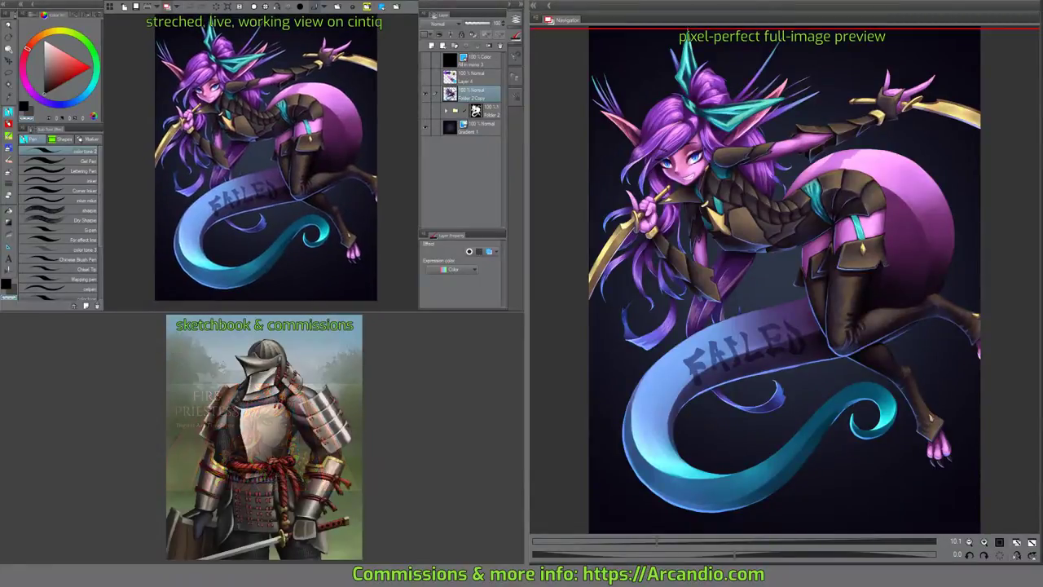
Paint pale yellow highlights along the left sword's blade with the Flat Mixing Oil brush, using a color sampled from the blade.
scroll(194, 168, up, 5)
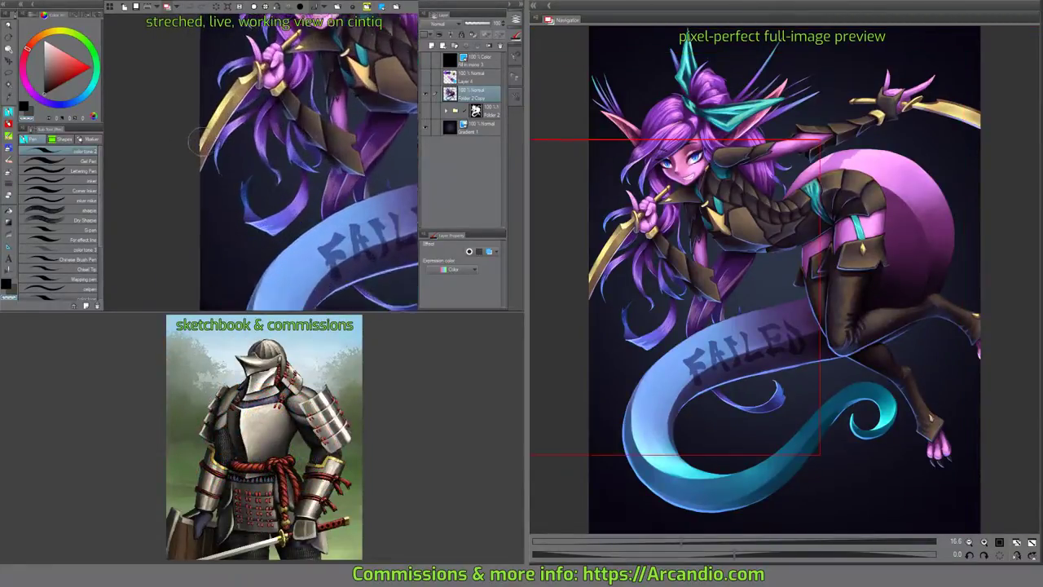
scroll(200, 147, up, 5)
alt+click(202, 148)
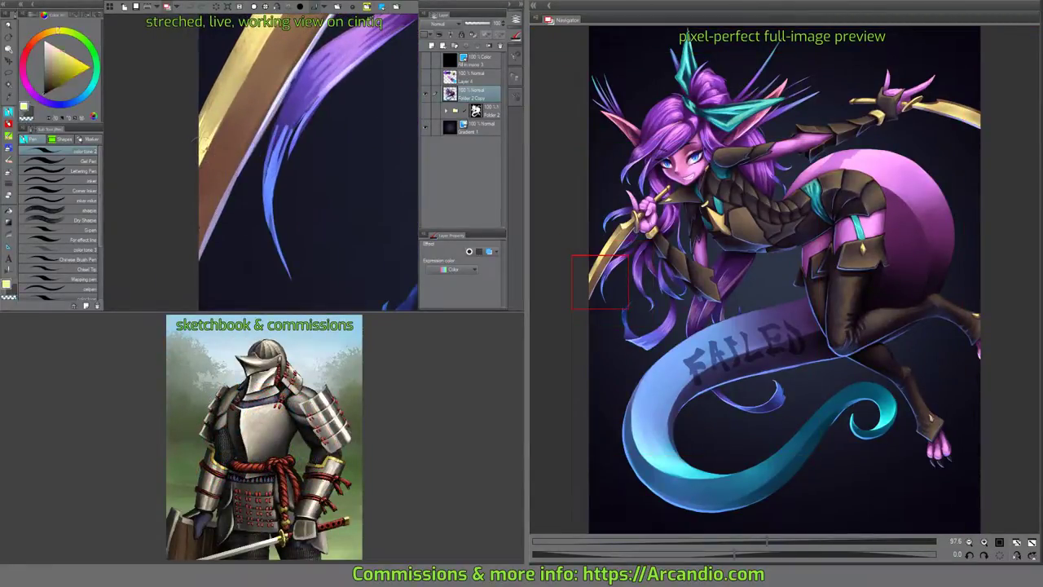
key(b)
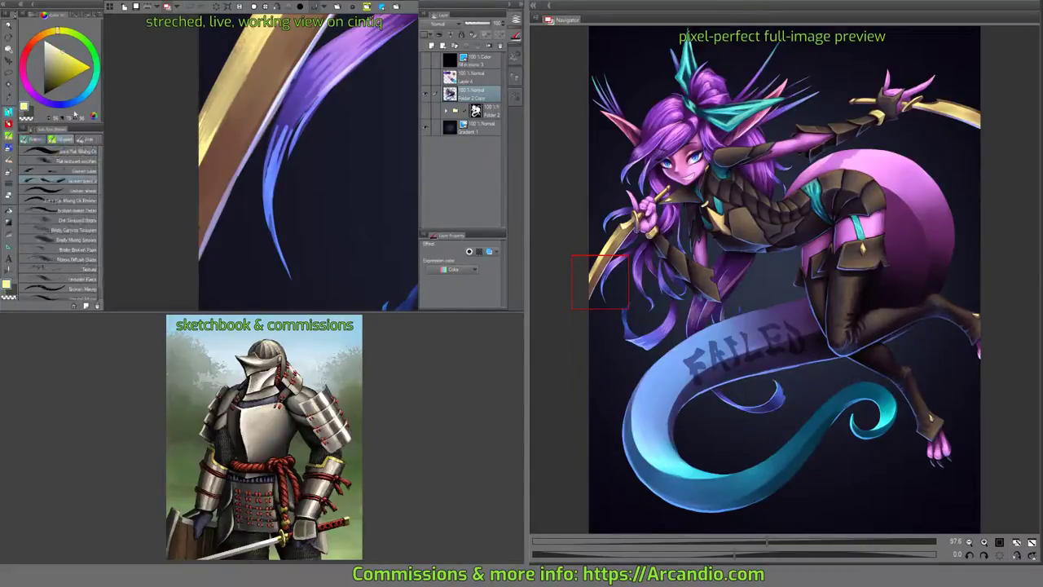
click(69, 152)
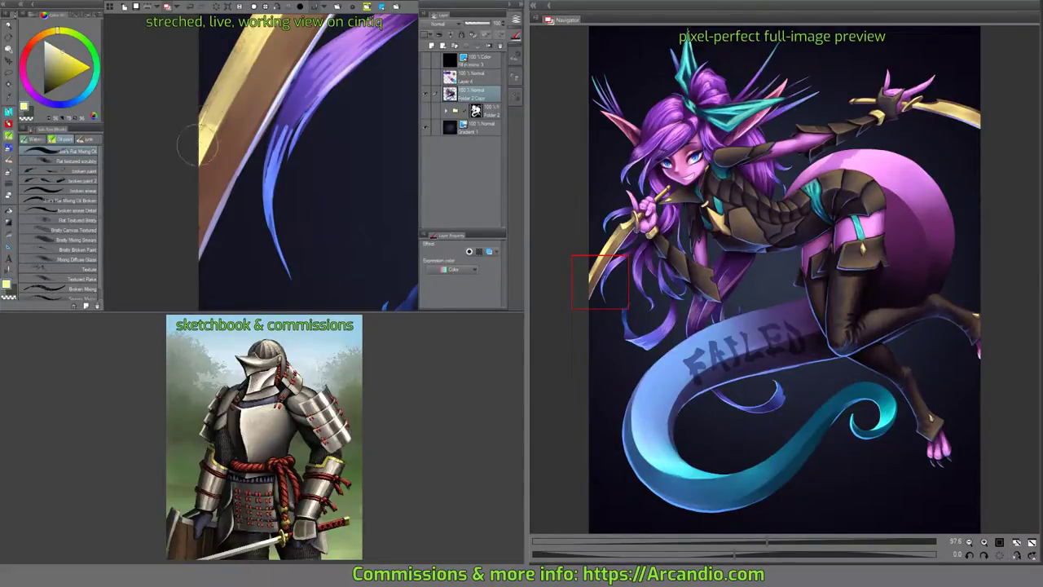
mouse_move(213, 104)
mouse_down()
mouse_move(192, 137)
mouse_move(213, 96)
mouse_move(192, 141)
mouse_move(222, 106)
mouse_move(207, 139)
mouse_move(230, 96)
mouse_move(203, 144)
mouse_move(240, 73)
mouse_move(211, 126)
mouse_up()
key(minus)
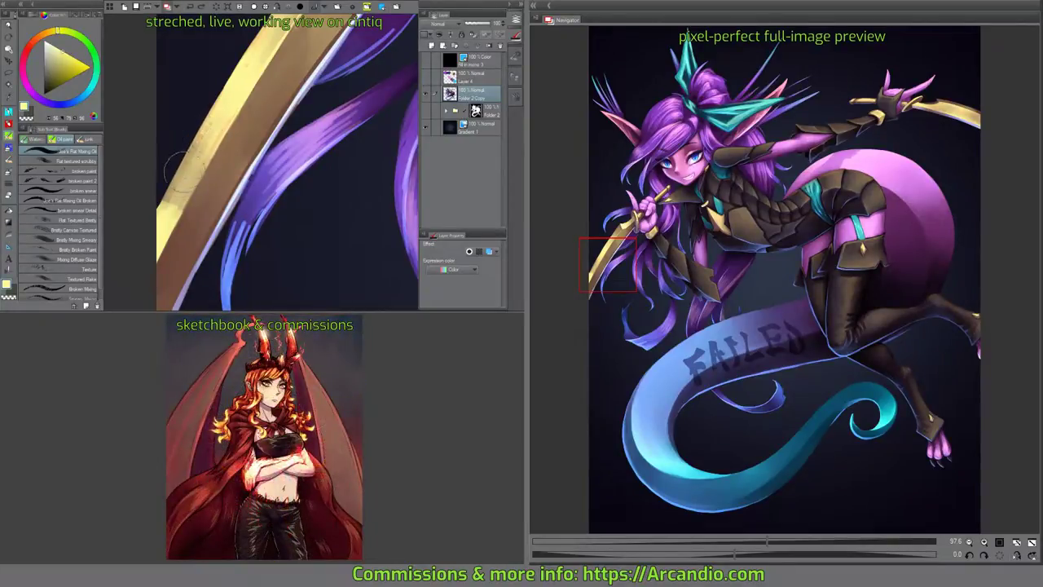
mouse_move(175, 168)
mouse_down()
mouse_move(154, 232)
mouse_move(171, 191)
mouse_move(168, 228)
mouse_move(188, 190)
mouse_up()
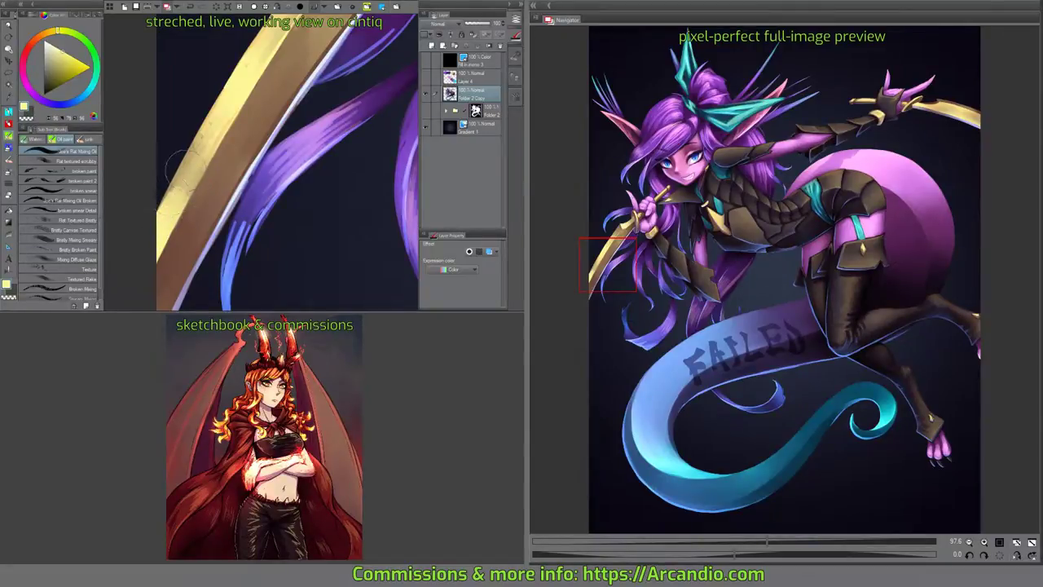
Sample a darker gold from the left sword's blade and paint it over the lower part of the yellow edge.
alt+click(190, 172)
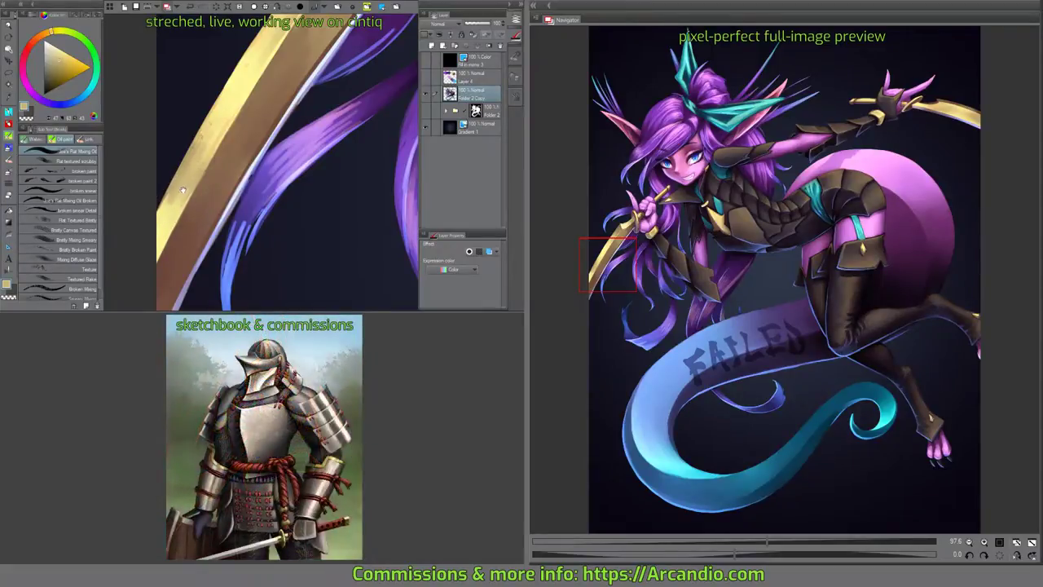
drag(183, 190, 193, 175)
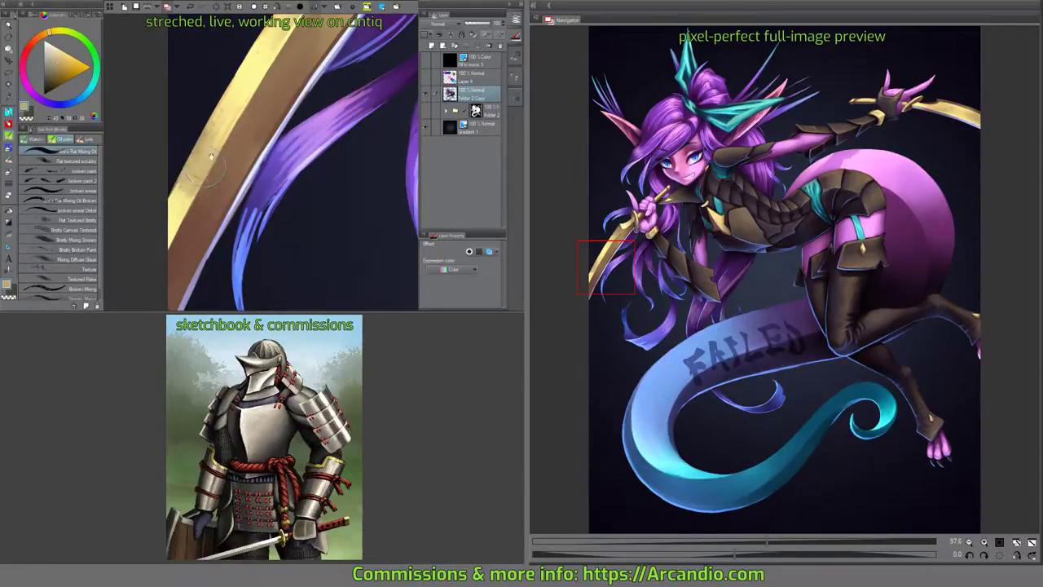
drag(211, 158, 202, 137)
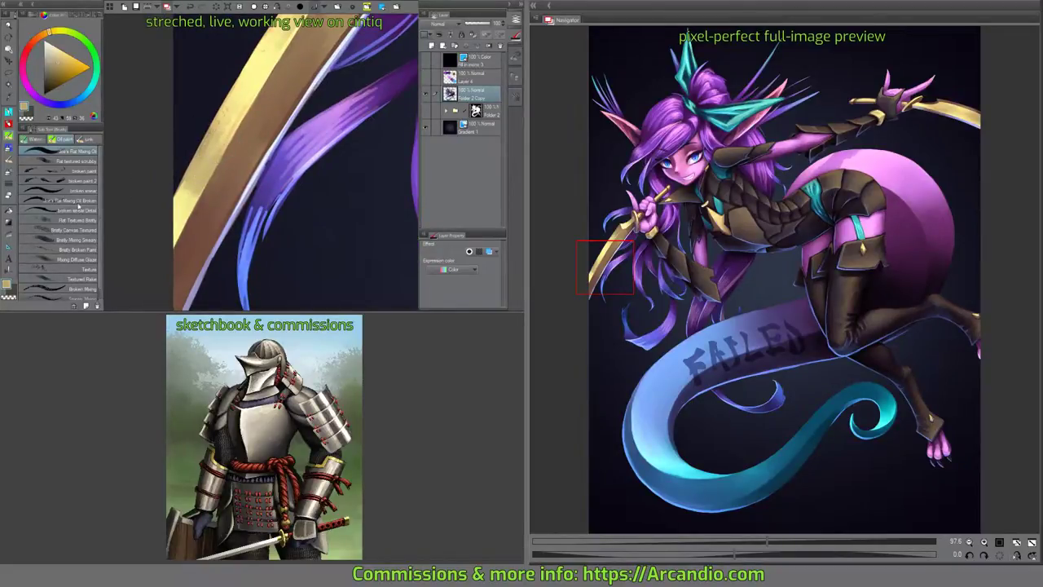
Blend the gold brush strokes along the left sword's blade with a Mixing blending brush.
click(8, 172)
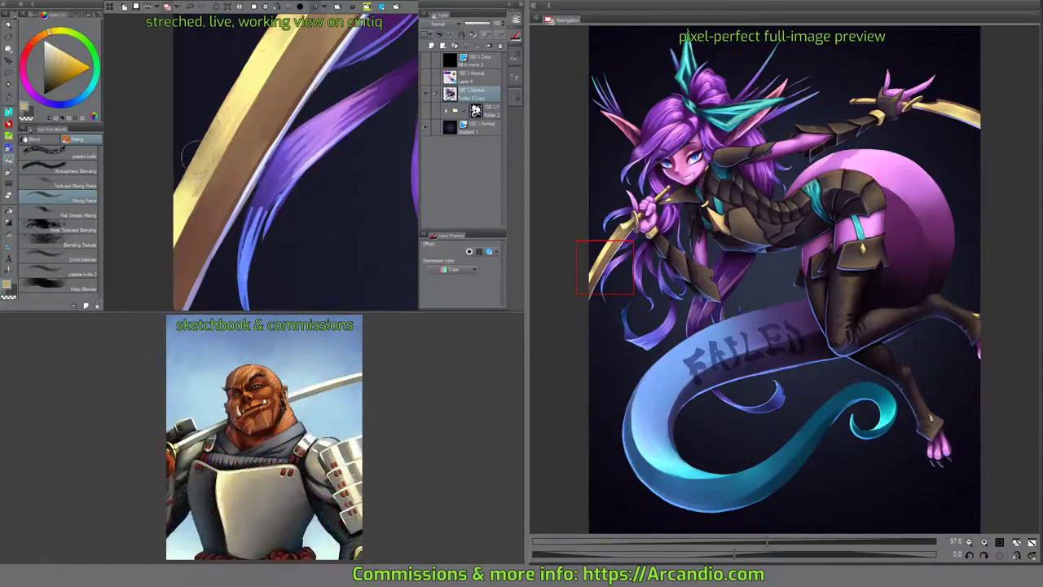
drag(237, 122, 312, 100)
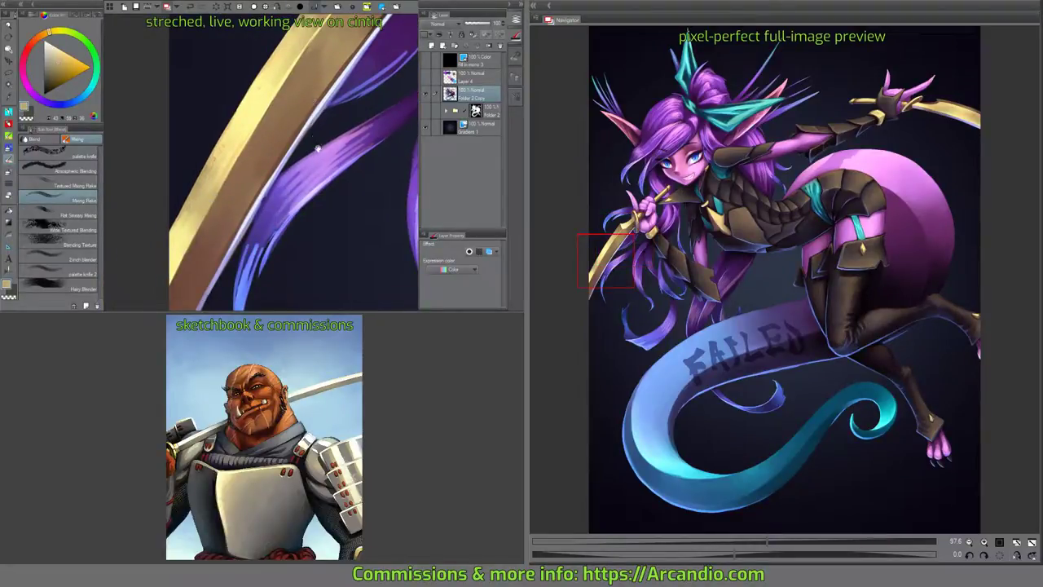
drag(318, 148, 297, 161)
drag(204, 220, 225, 199)
key(e)
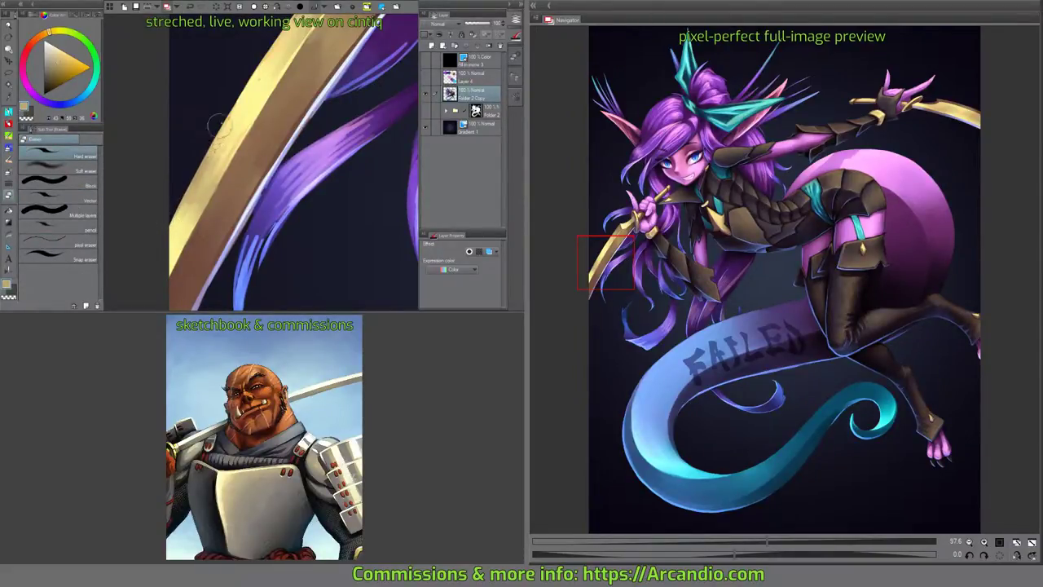
key(j)
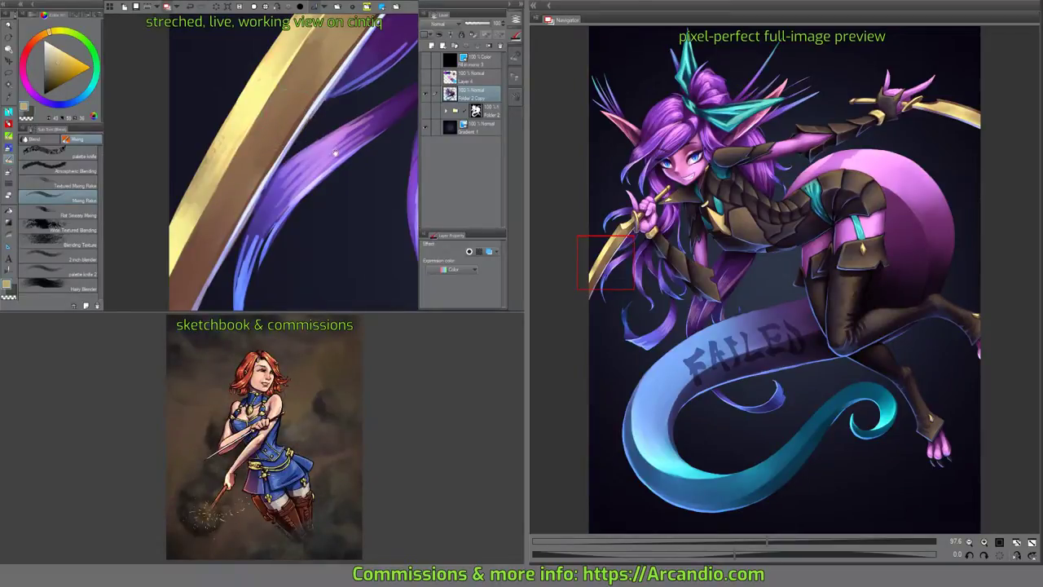
Touch up the sword guard and the base of the raised finger with the pen, using a dark brown sampled from the guard.
drag(334, 153, 301, 255)
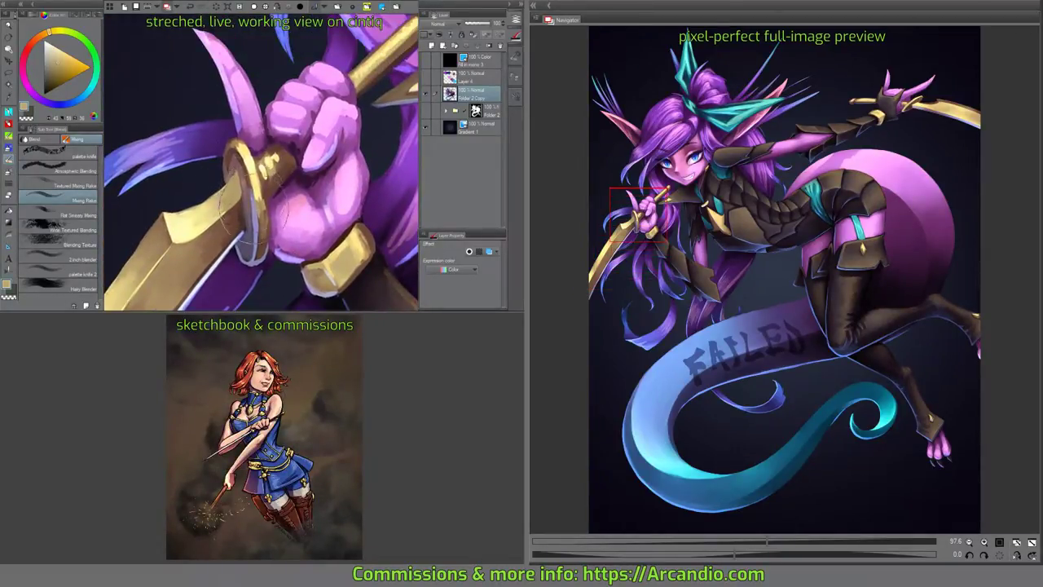
alt+click(234, 158)
drag(213, 179, 232, 155)
key(p)
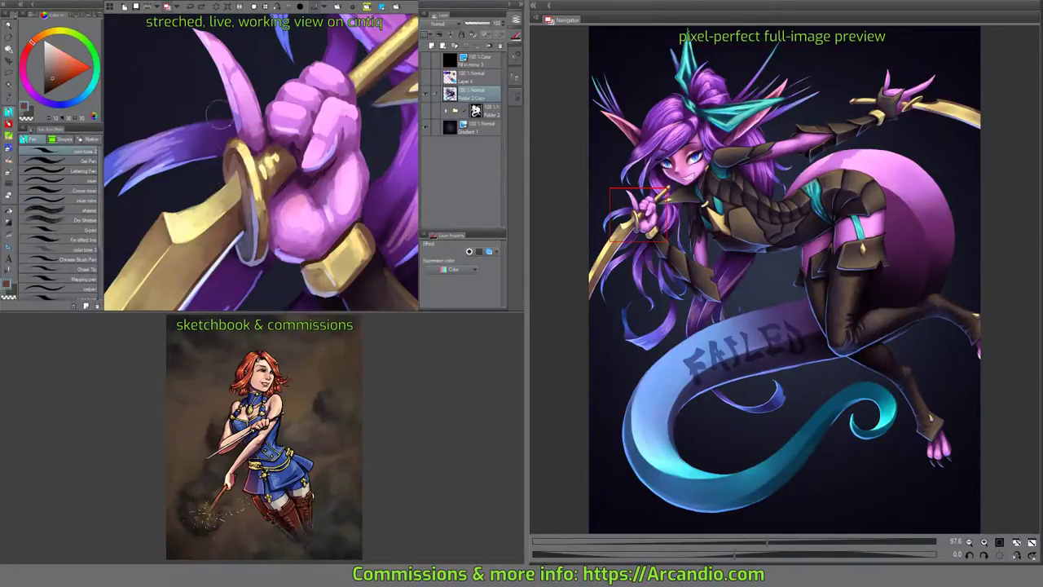
mouse_move(221, 168)
mouse_down()
mouse_move(235, 160)
mouse_move(218, 153)
mouse_move(236, 162)
mouse_move(256, 145)
mouse_move(261, 155)
mouse_up()
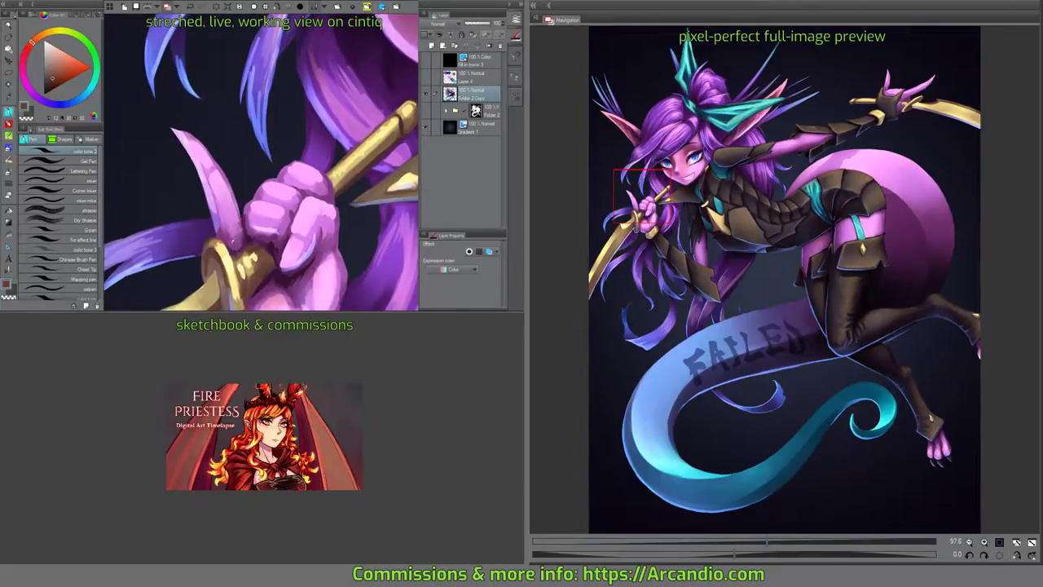
Sample a pink skin tone and refine the tip of the raised finger on the sword hand with the pen.
alt+click(186, 132)
drag(244, 33, 259, 154)
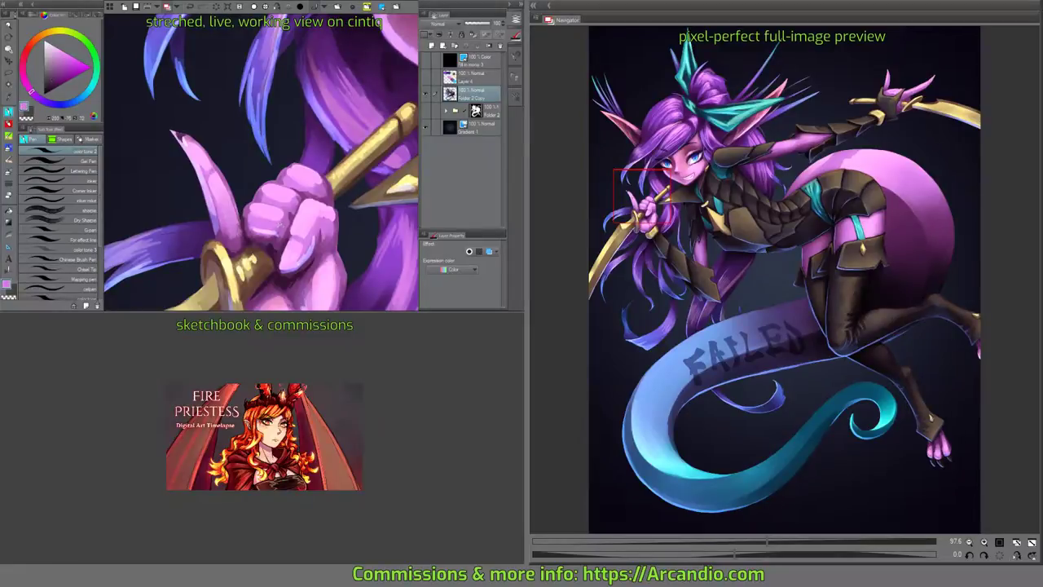
drag(272, 208, 253, 217)
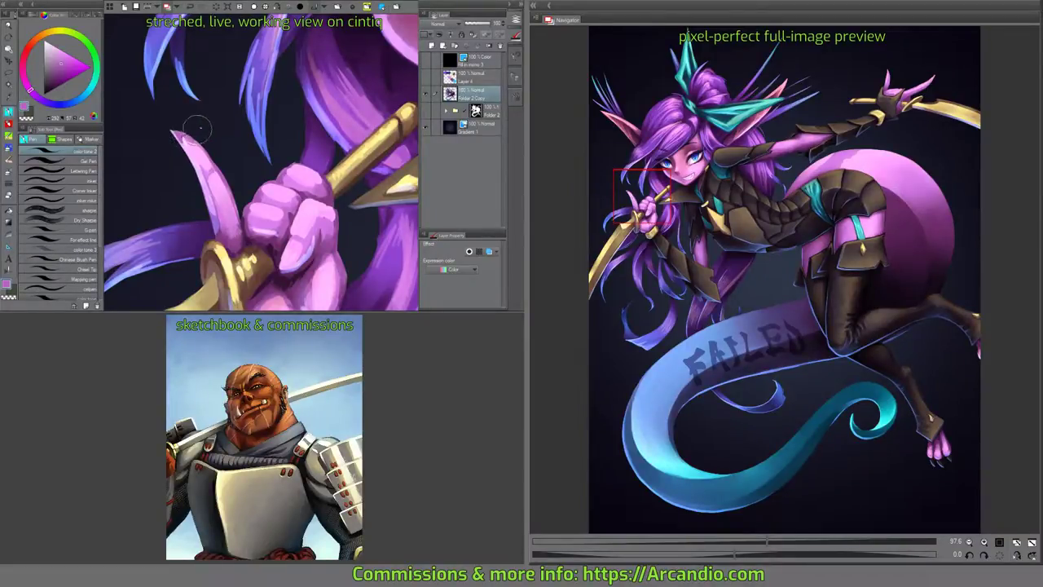
mouse_move(199, 128)
mouse_down()
mouse_move(226, 133)
mouse_move(217, 117)
mouse_move(212, 147)
mouse_up()
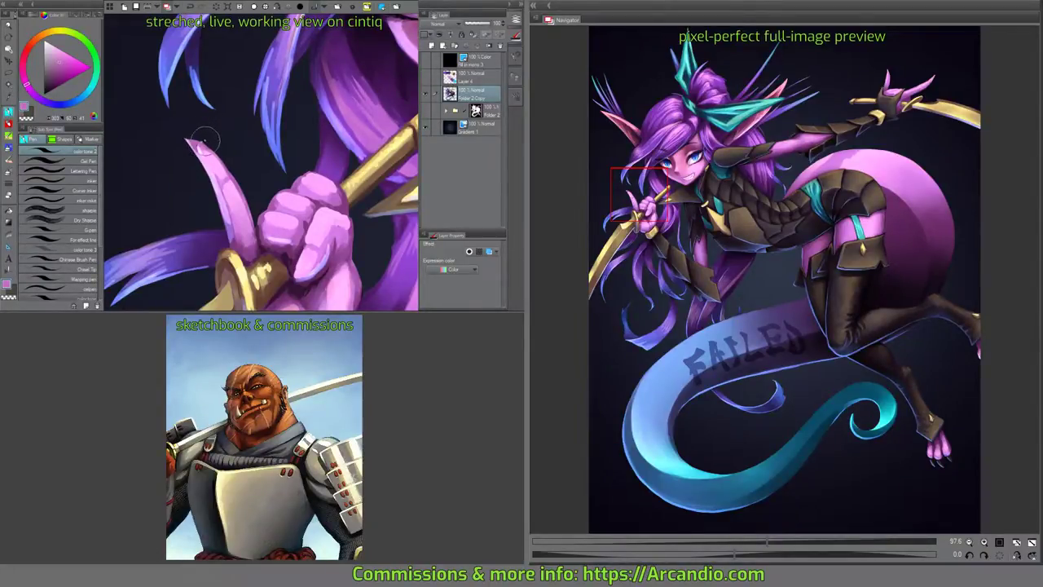
key(e)
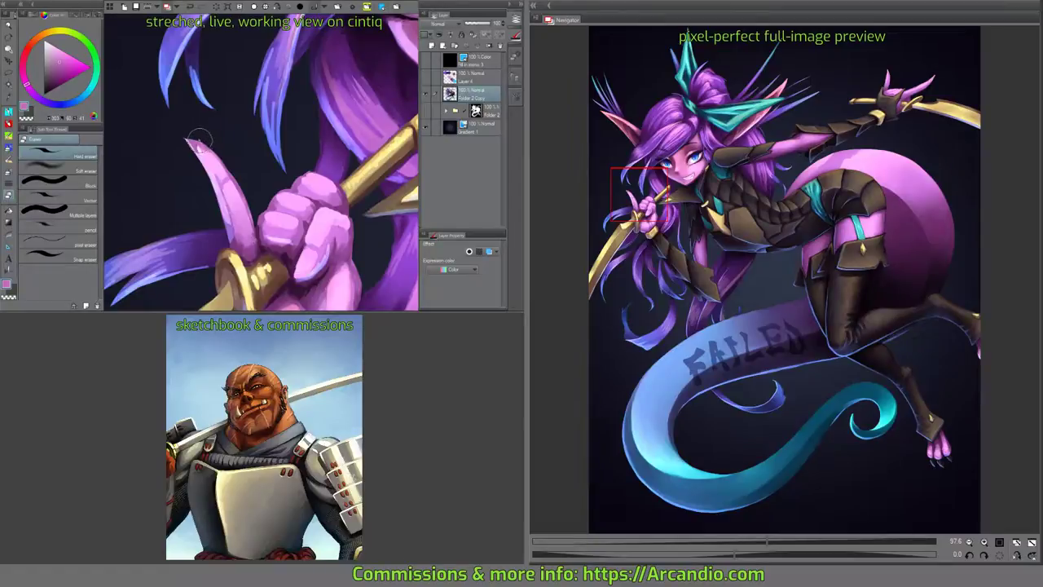
key(p)
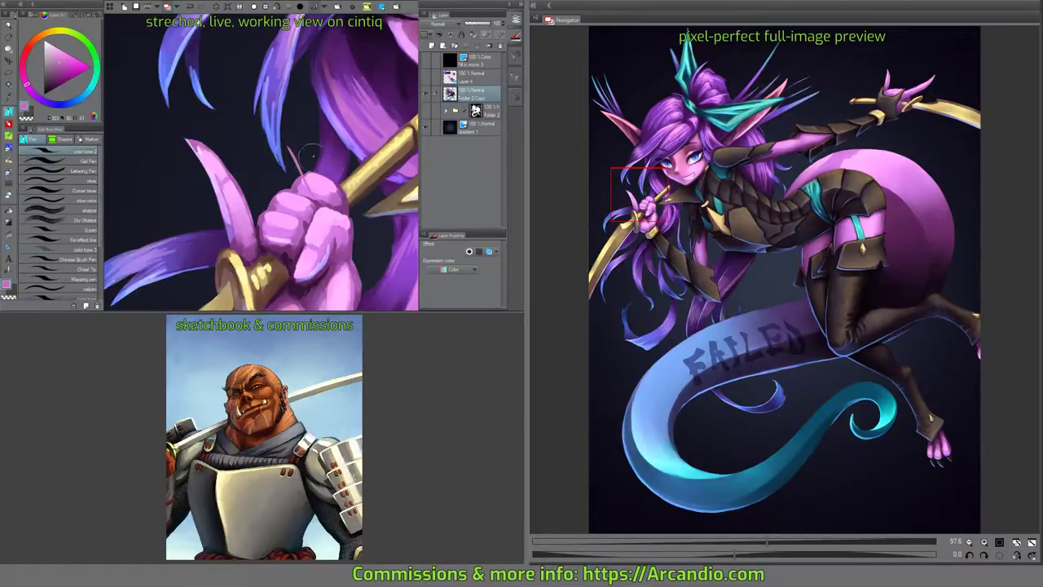
Outline the brown upper-arm armor where it meets the purple hair with a pencil, using a sampled dark purple.
mouse_move(324, 219)
mouse_down()
mouse_move(269, 145)
mouse_move(255, 173)
mouse_move(246, 152)
mouse_move(265, 167)
mouse_move(249, 149)
mouse_move(246, 173)
mouse_move(273, 151)
mouse_move(259, 167)
mouse_move(277, 168)
mouse_move(260, 155)
mouse_up()
alt+click(266, 146)
alt+click(254, 167)
drag(356, 114, 205, 122)
click(10, 134)
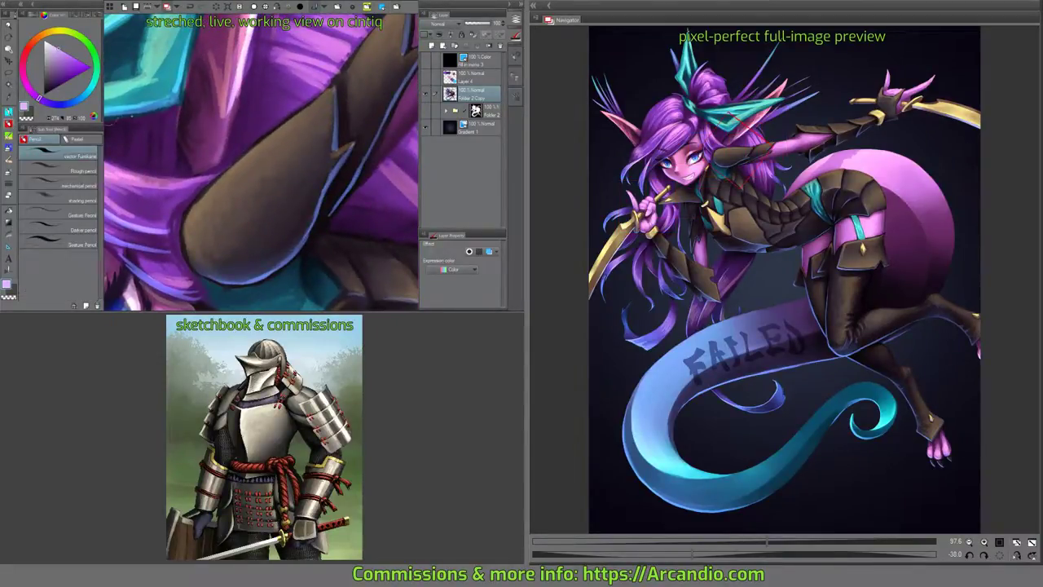
alt+click(227, 169)
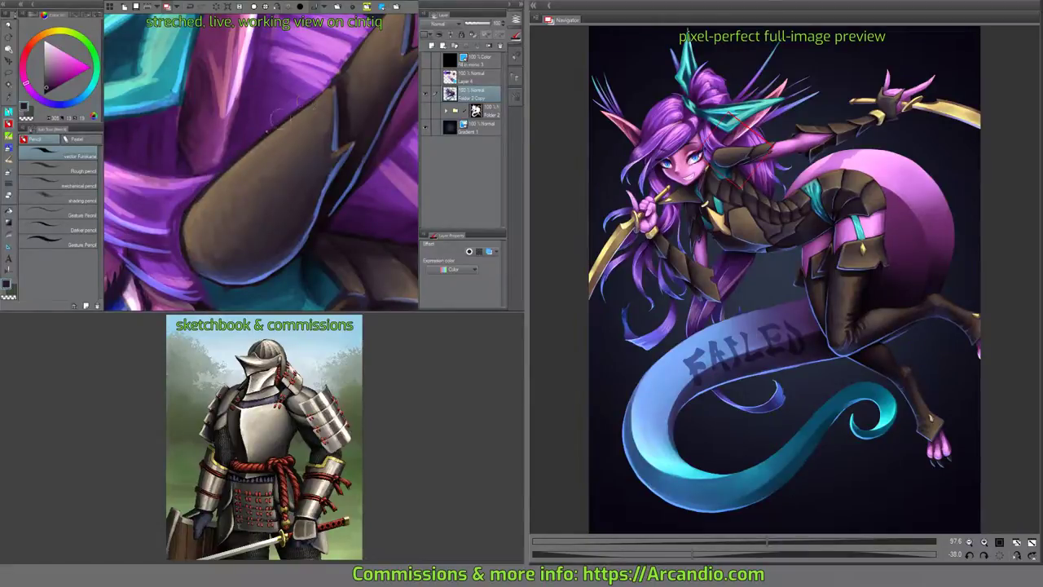
drag(280, 126, 226, 169)
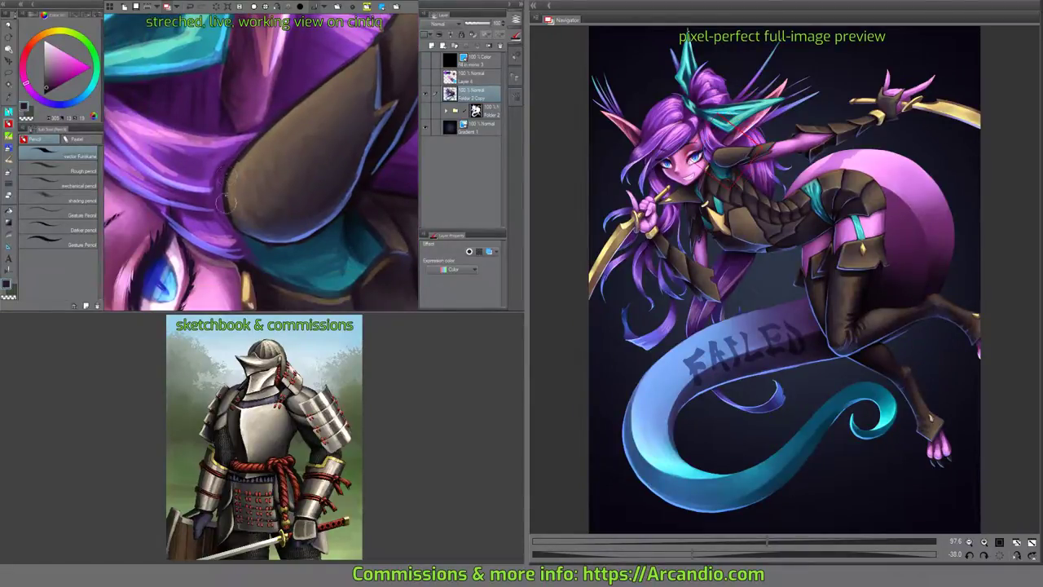
drag(232, 225, 252, 230)
Sample a hair purple and clean up the hair along the edge of the upper-arm armor.
alt+click(226, 178)
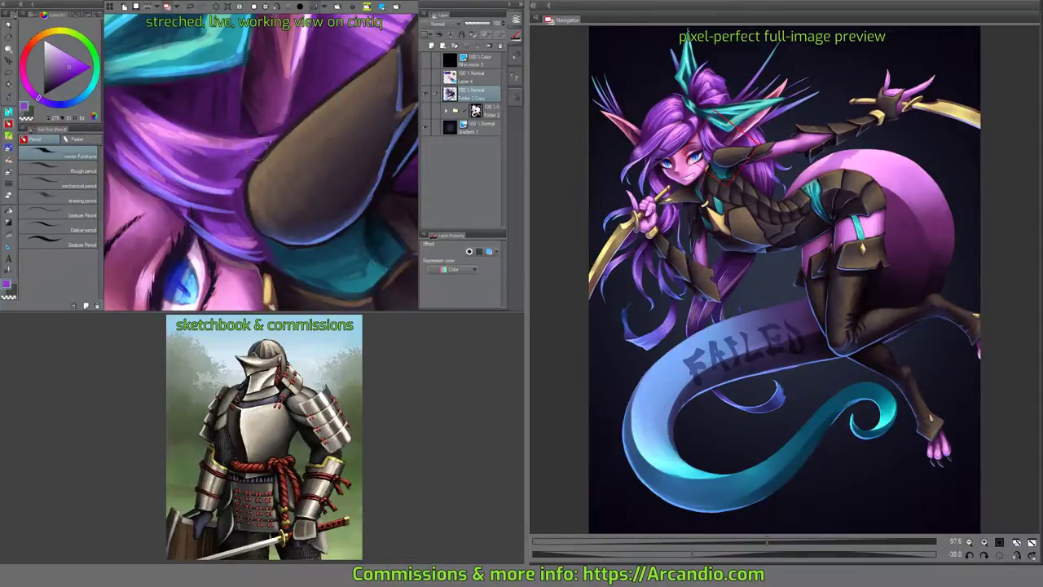
drag(340, 86, 318, 156)
drag(298, 215, 197, 196)
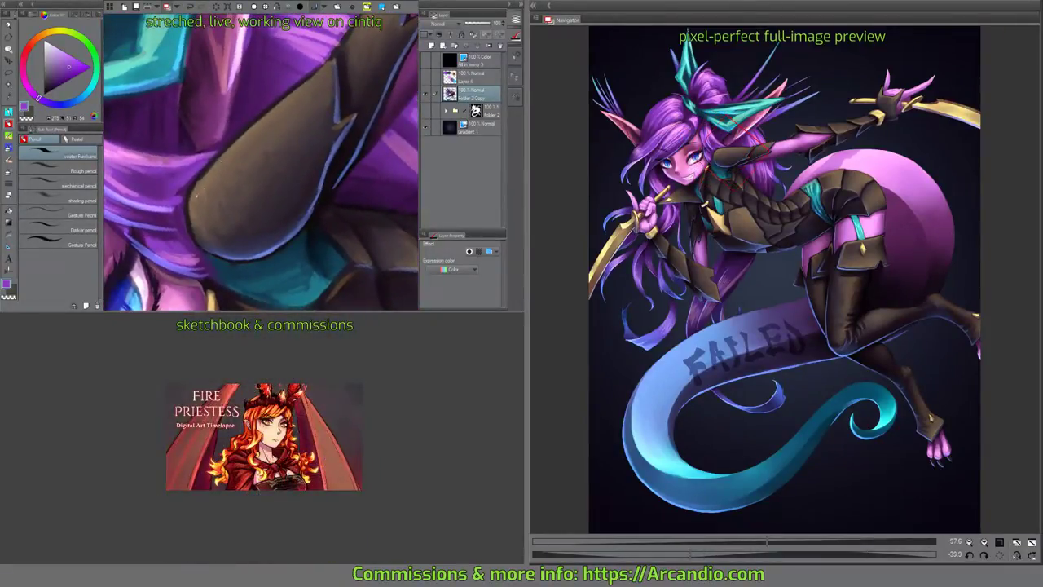
Sample browns from the upper-arm armor and shade its upper edge and rounded shoulder end with the pencil.
alt+click(202, 186)
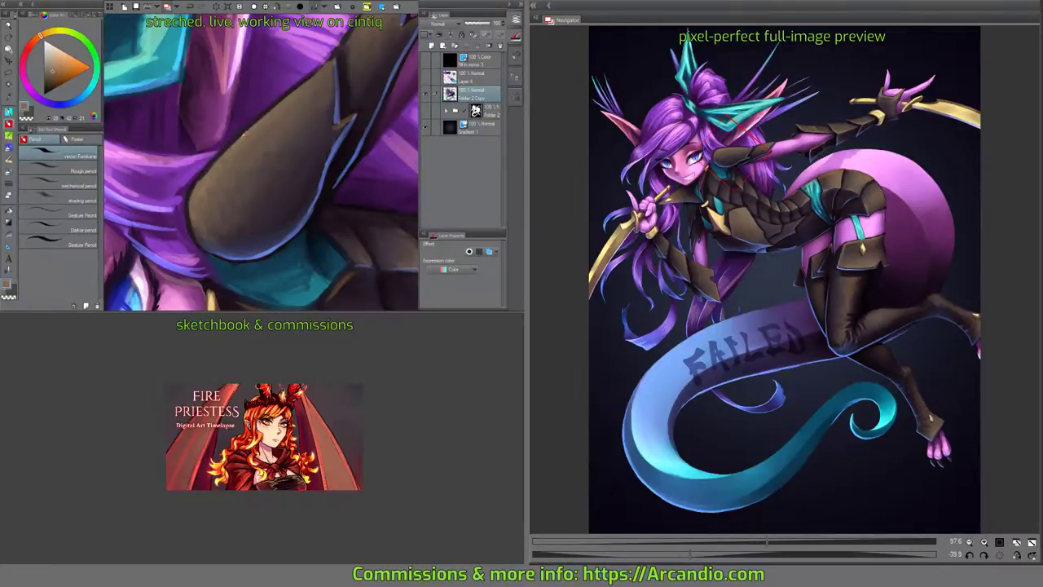
alt+click(235, 141)
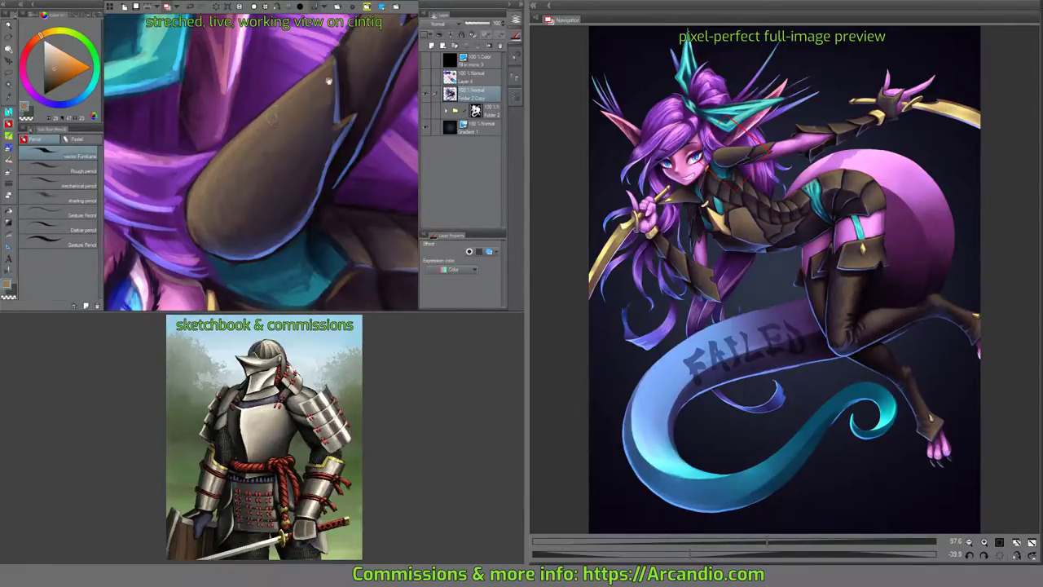
drag(254, 132, 179, 209)
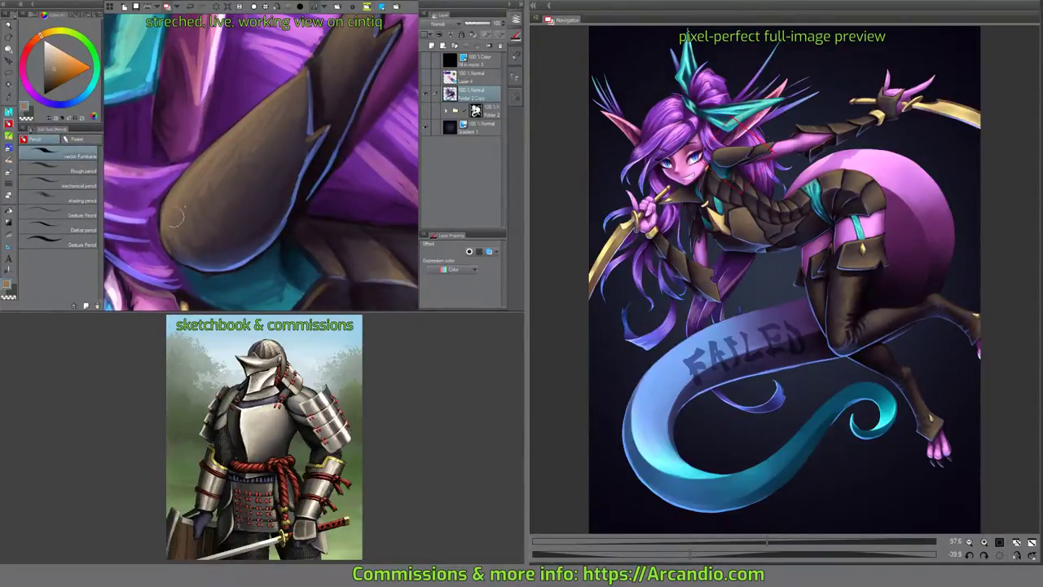
Retouch the jagged end of the upper-arm armor in brown and darken its outline against the pink skin with a sampled dark purple.
drag(331, 79, 251, 172)
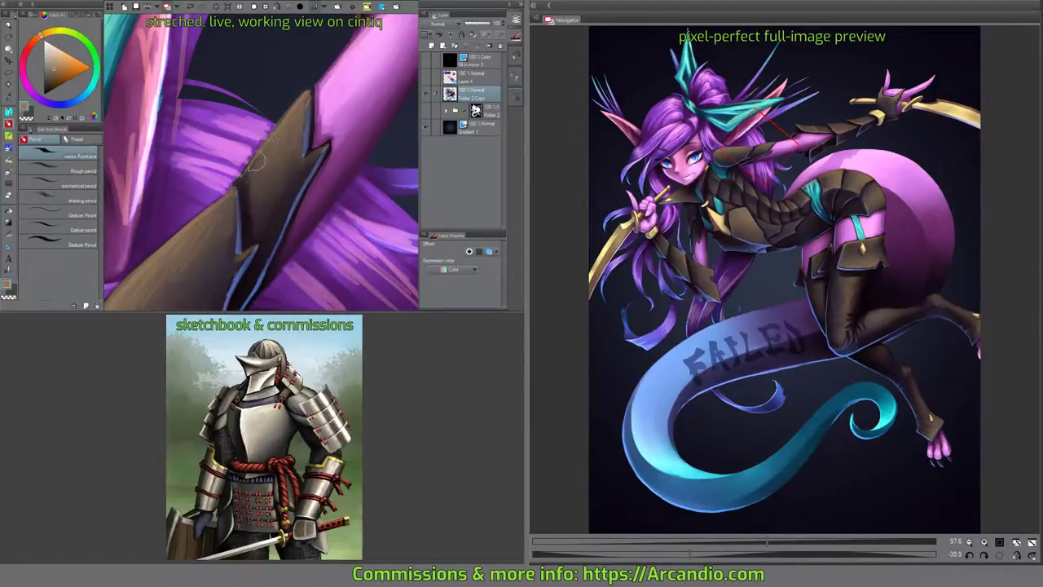
mouse_move(303, 89)
mouse_down()
mouse_move(312, 146)
mouse_move(331, 138)
mouse_up()
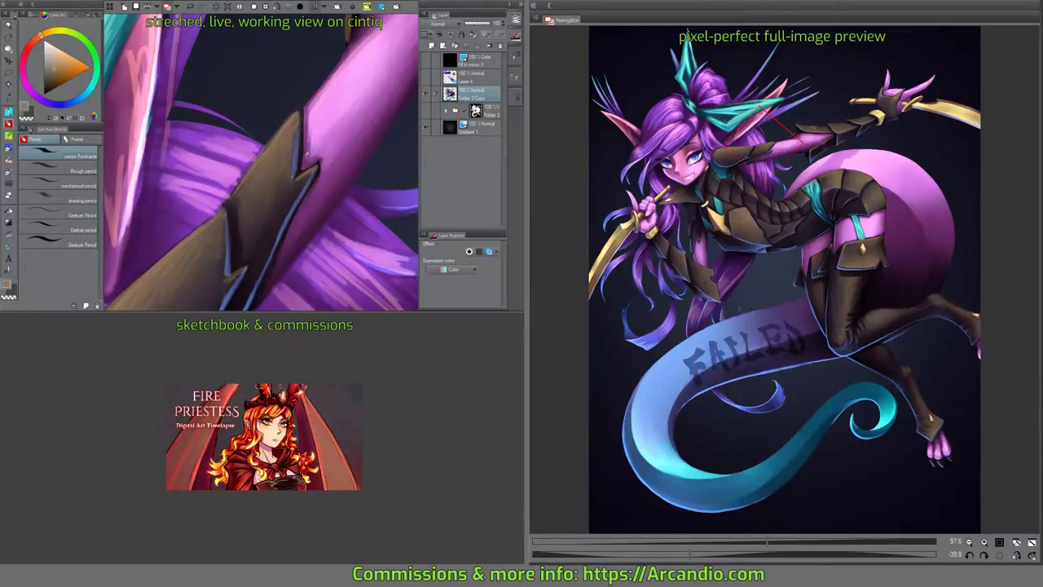
alt+click(307, 154)
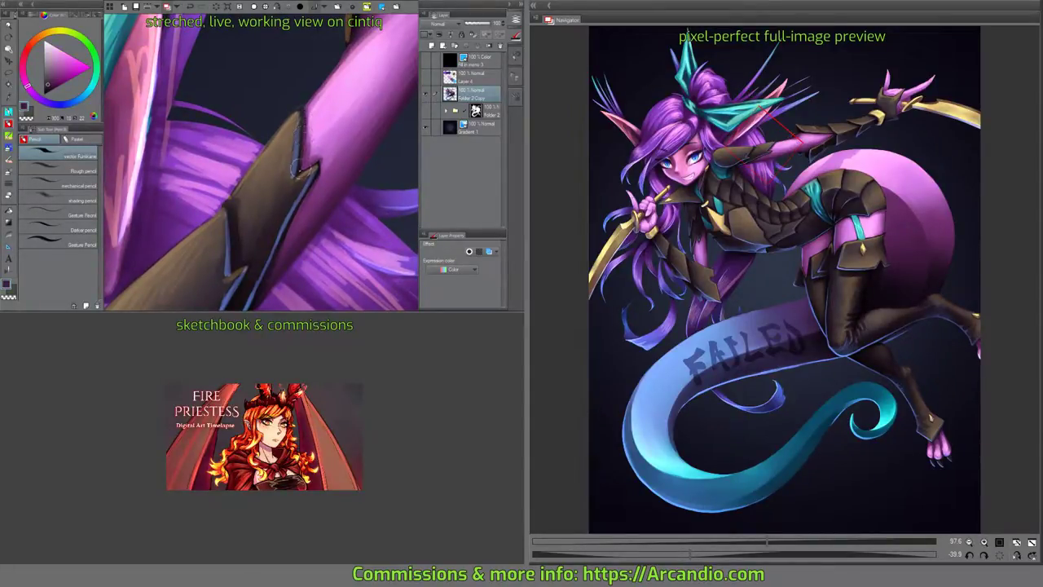
drag(296, 168, 331, 114)
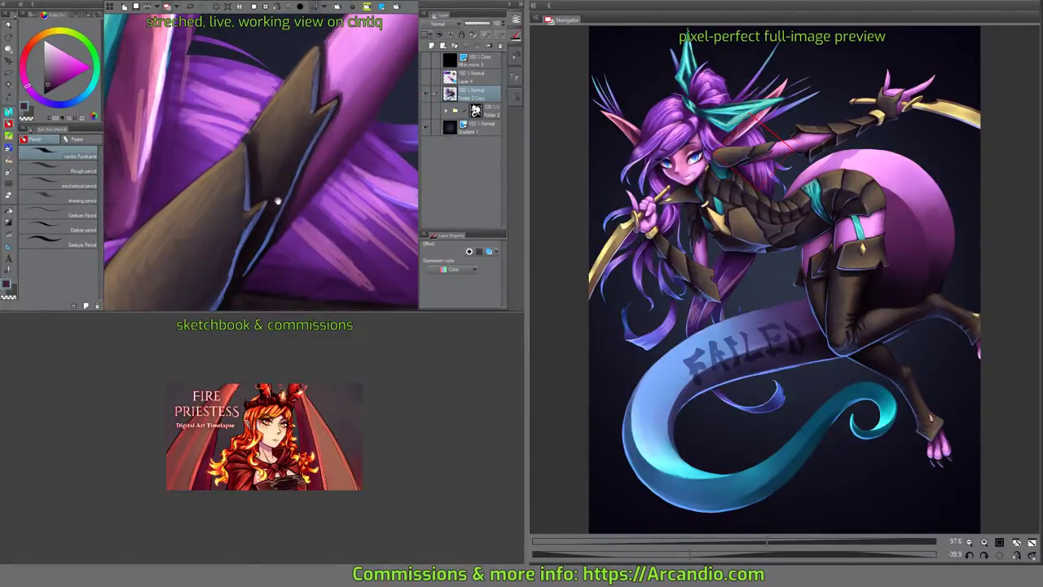
Sample a muted purple and retouch the rounded shoulder end of the arm armor against the hair.
drag(277, 203, 212, 171)
alt+click(196, 176)
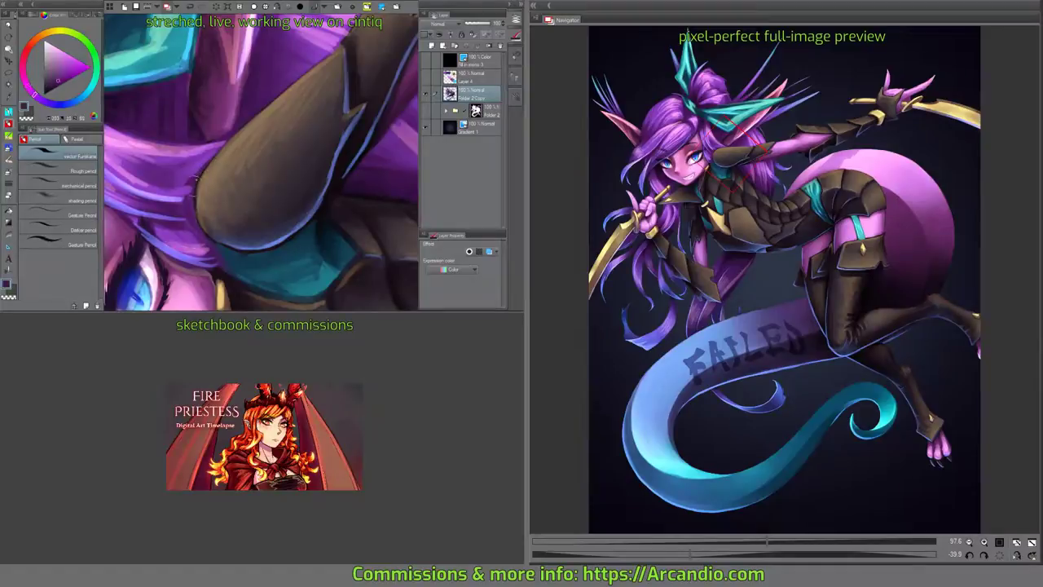
mouse_move(194, 210)
mouse_down()
mouse_move(204, 242)
mouse_move(348, 164)
mouse_move(285, 170)
mouse_move(220, 123)
mouse_up()
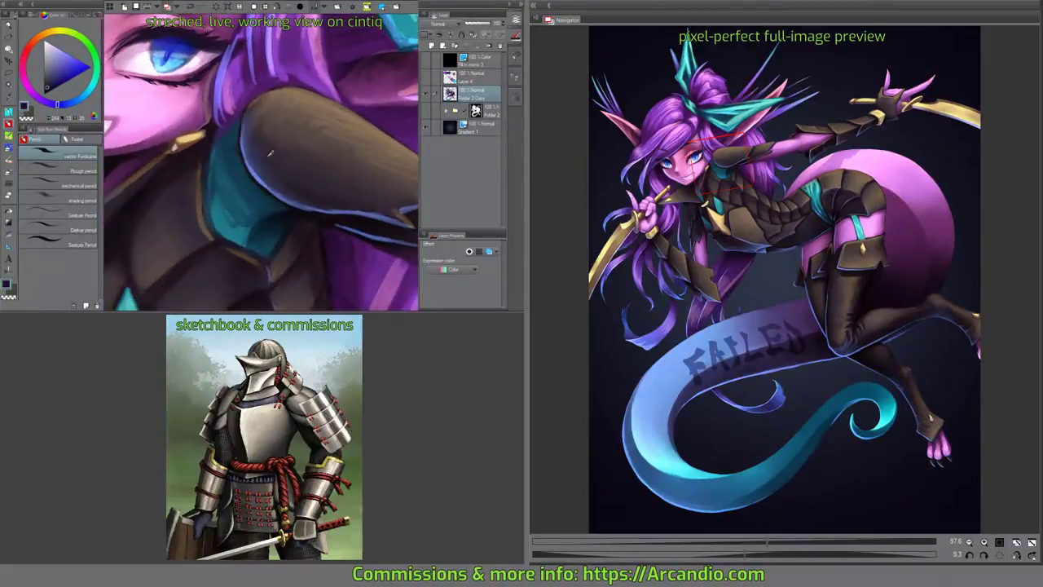
Touch up the rounded shoulder armor's edge in dark blue and retouch the cheek edge beside the hair with a sampled muted pink.
mouse_move(240, 122)
mouse_down()
mouse_move(251, 177)
mouse_move(243, 171)
mouse_move(256, 167)
mouse_move(235, 170)
mouse_move(267, 257)
mouse_up()
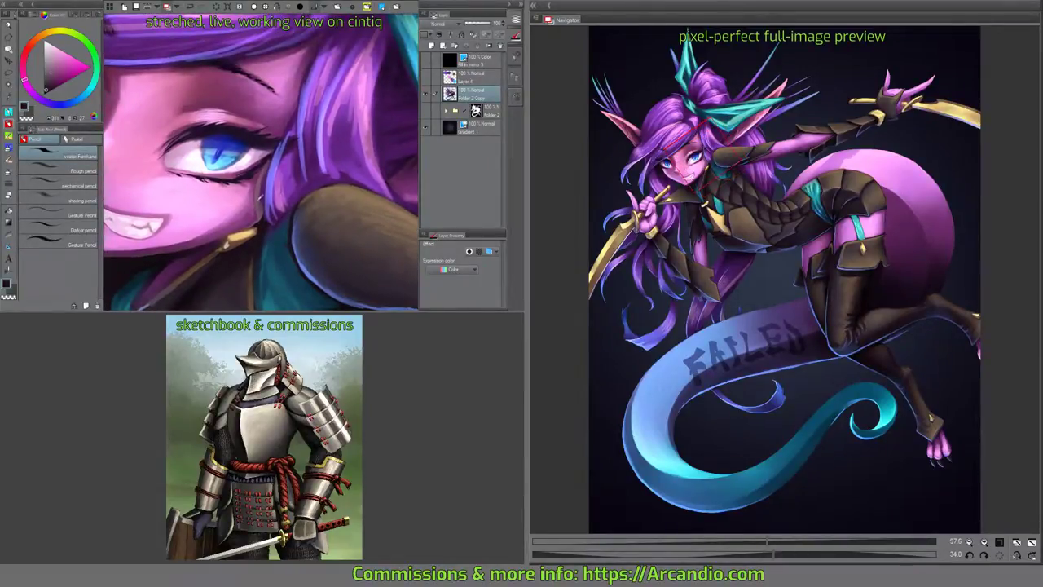
alt+click(277, 146)
mouse_move(271, 143)
mouse_down()
mouse_move(256, 176)
mouse_move(278, 150)
mouse_up()
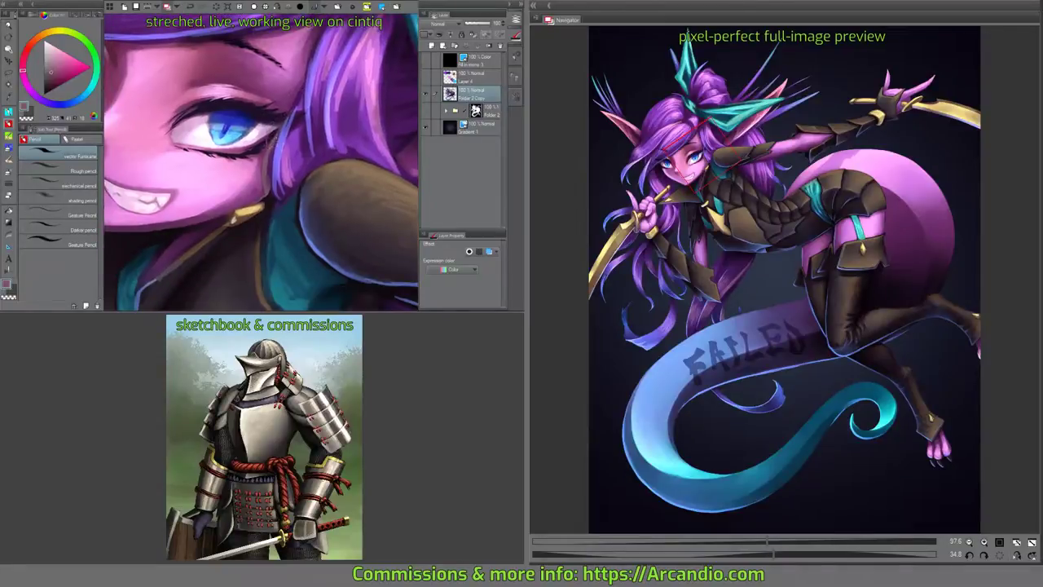
drag(300, 104, 277, 179)
Sample blue-violet and purple hair tones and repaint the strands hanging between the eye and the shoulder armor.
alt+click(232, 114)
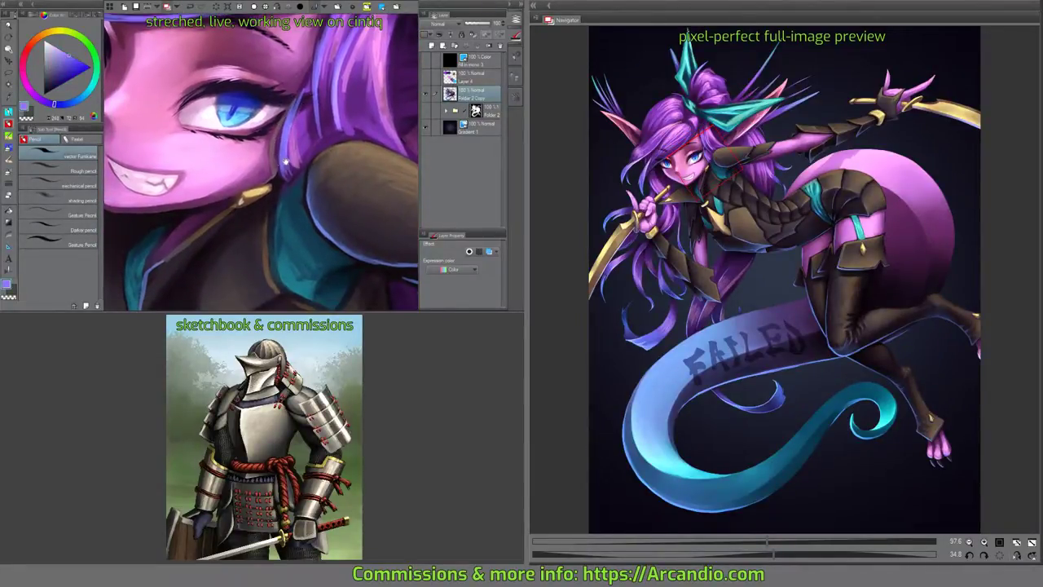
drag(282, 135, 289, 194)
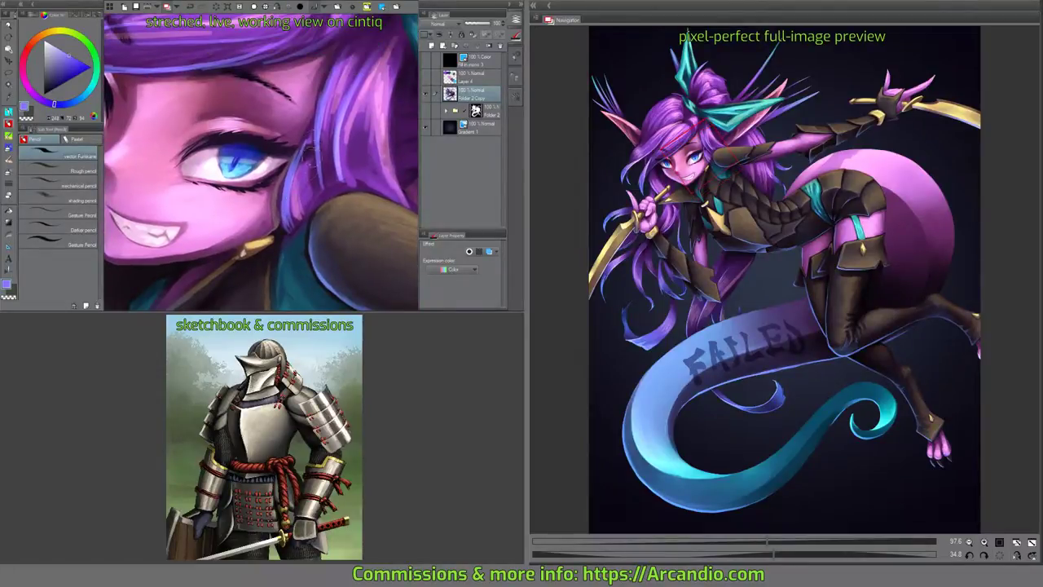
alt+click(308, 153)
mouse_move(303, 148)
mouse_down()
mouse_move(313, 162)
mouse_move(310, 151)
mouse_move(293, 162)
mouse_move(289, 191)
mouse_up()
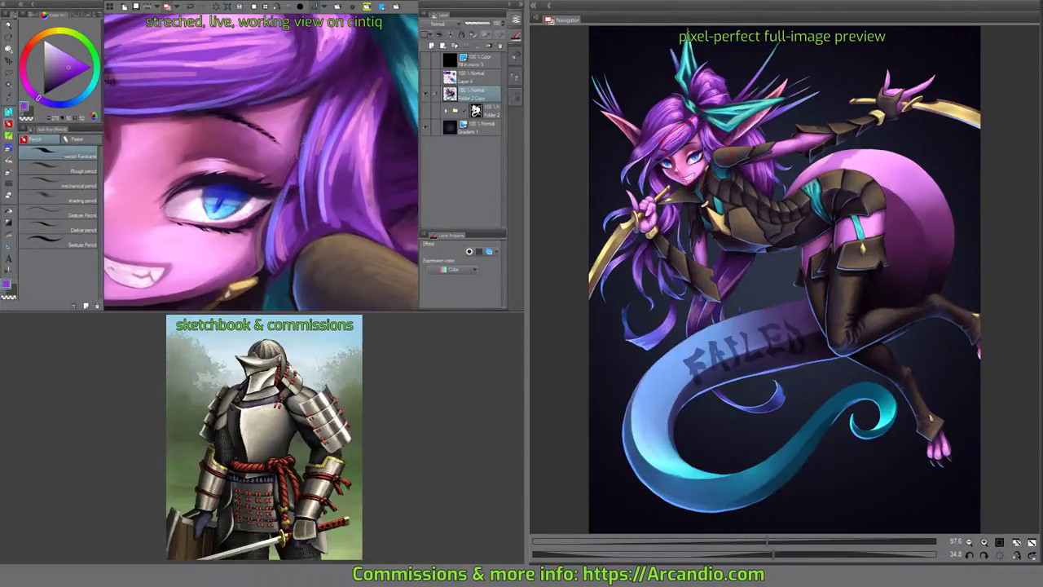
alt+click(325, 91)
mouse_move(330, 85)
mouse_down()
mouse_move(310, 124)
mouse_move(342, 102)
mouse_move(331, 144)
mouse_move(337, 100)
mouse_up()
mouse_move(287, 155)
mouse_down()
mouse_move(340, 201)
mouse_move(313, 151)
mouse_up()
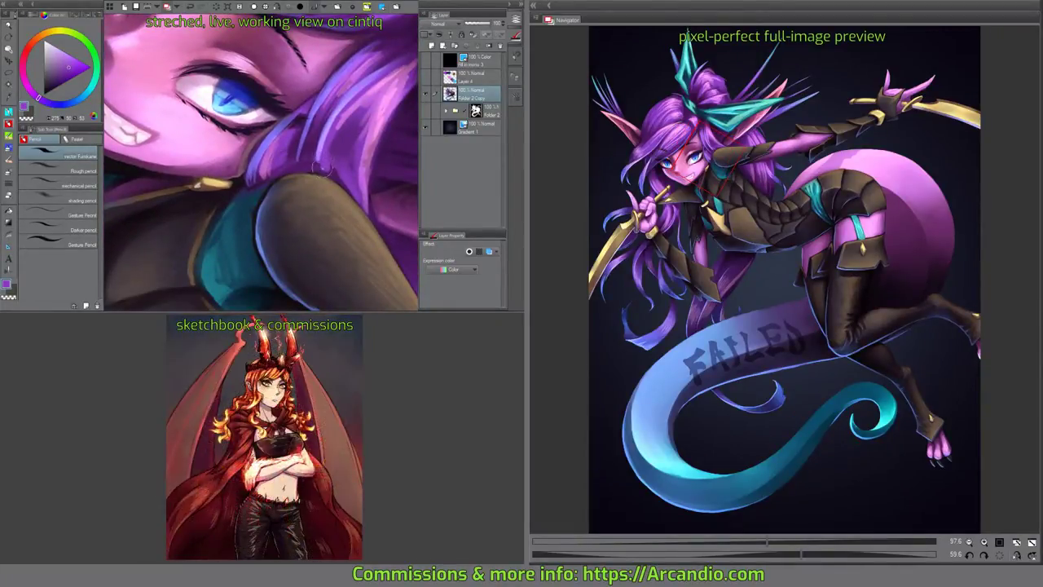
Sample darker purples from the hair and shade the lock just above the rounded shoulder armor.
alt+click(342, 146)
drag(341, 150, 306, 163)
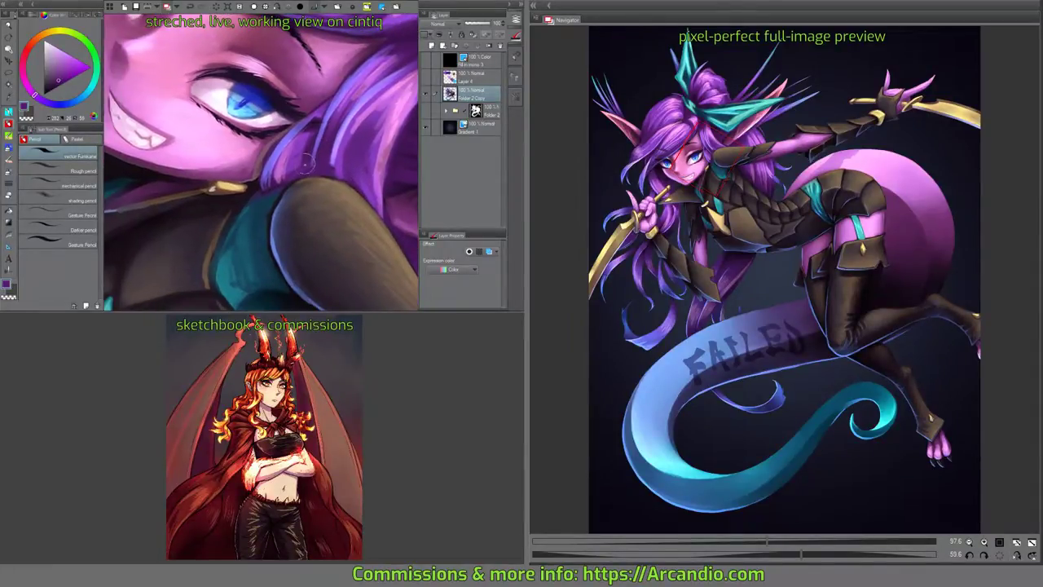
alt+click(307, 161)
alt+click(311, 145)
drag(312, 149, 285, 152)
Sample blue-violet and light lavender and rework the rim light on the hair tip between the cheek and the shoulder armor.
alt+click(288, 147)
alt+click(281, 155)
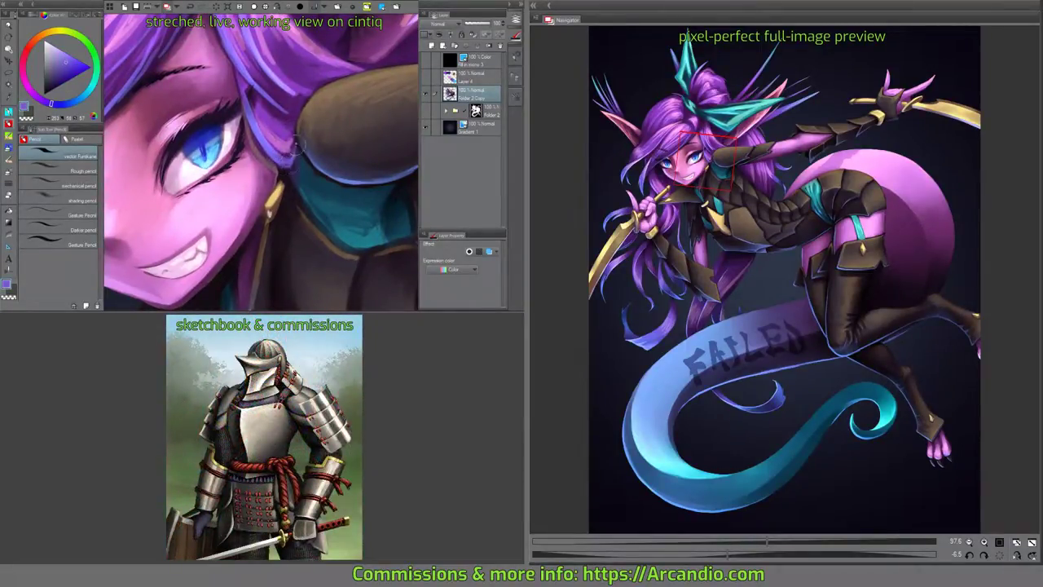
mouse_move(291, 155)
mouse_down()
mouse_move(306, 156)
mouse_move(311, 178)
mouse_move(285, 167)
mouse_up()
alt+click(329, 151)
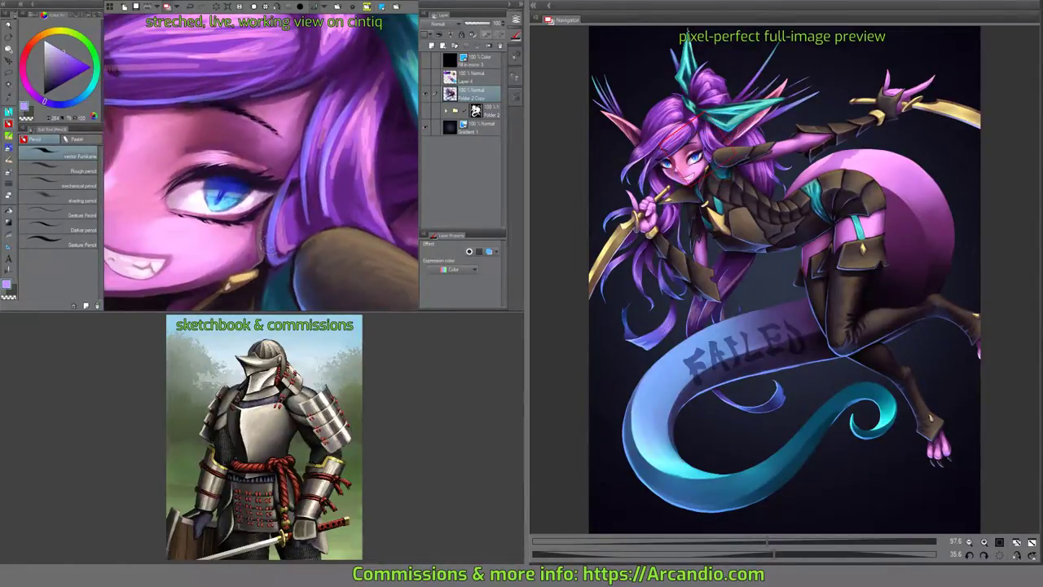
mouse_move(272, 246)
mouse_down()
mouse_move(274, 191)
mouse_move(280, 207)
mouse_up()
key(ctrl+z)
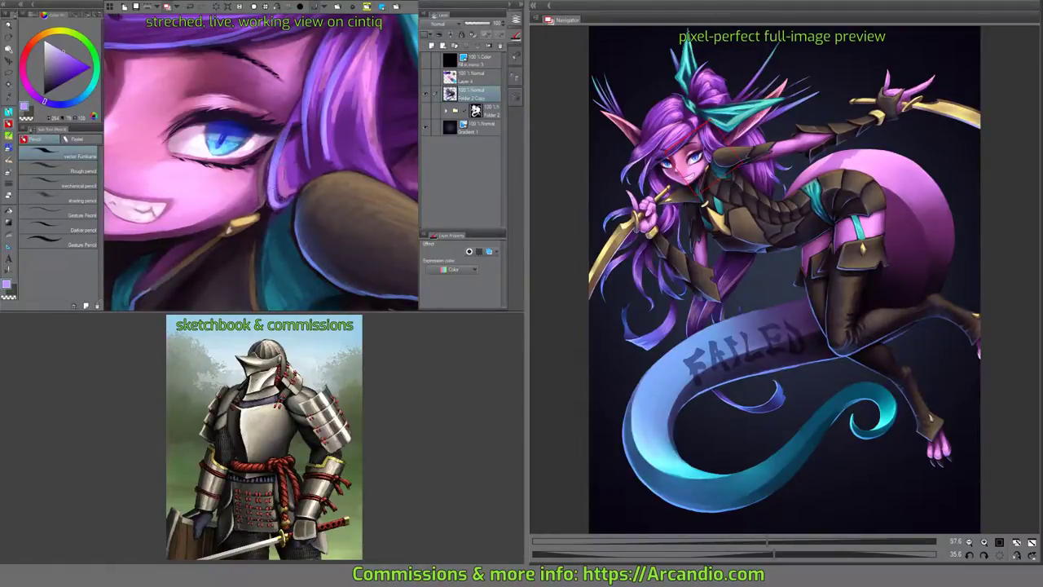
mouse_move(261, 163)
mouse_down()
mouse_move(310, 147)
mouse_move(299, 181)
mouse_up()
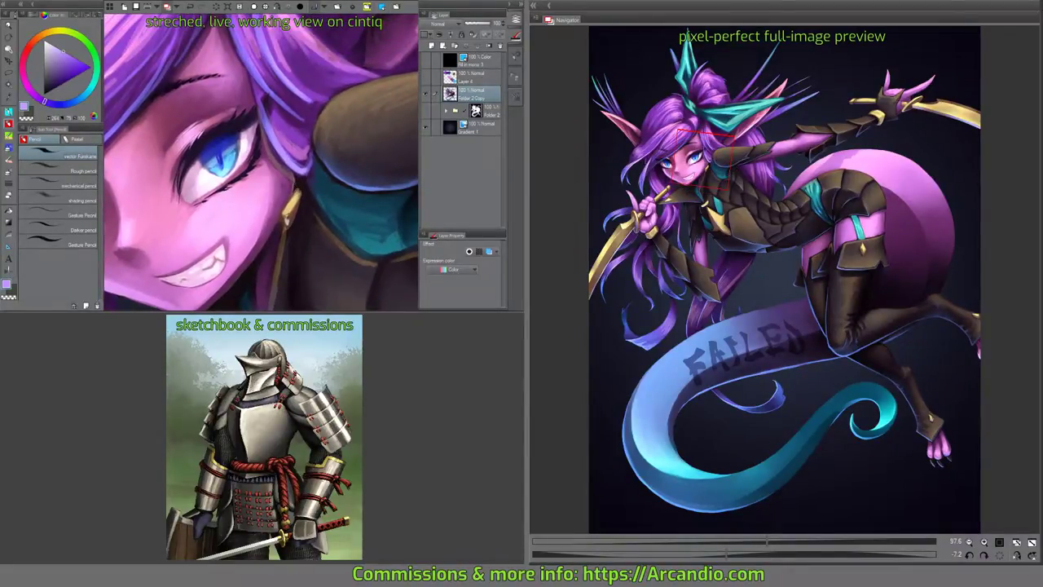
Darken the gap between jaw, hair tip and collar with a sampled dark purple, and refine the cheek-side hair strands in lighter purple.
alt+click(277, 243)
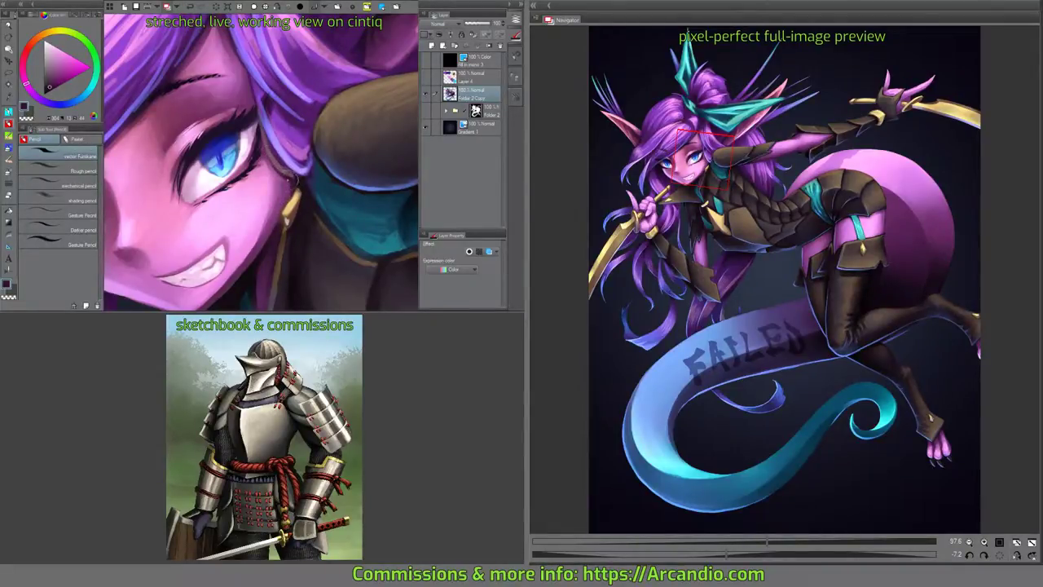
mouse_move(300, 142)
mouse_down()
mouse_move(329, 115)
mouse_move(354, 161)
mouse_move(319, 162)
mouse_move(272, 206)
mouse_move(266, 235)
mouse_up()
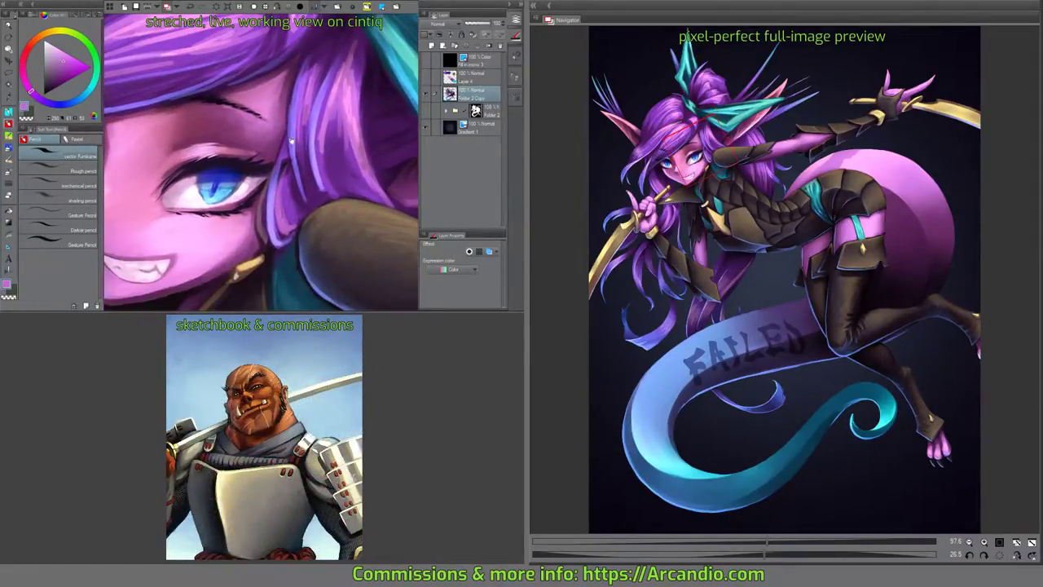
drag(291, 141, 300, 258)
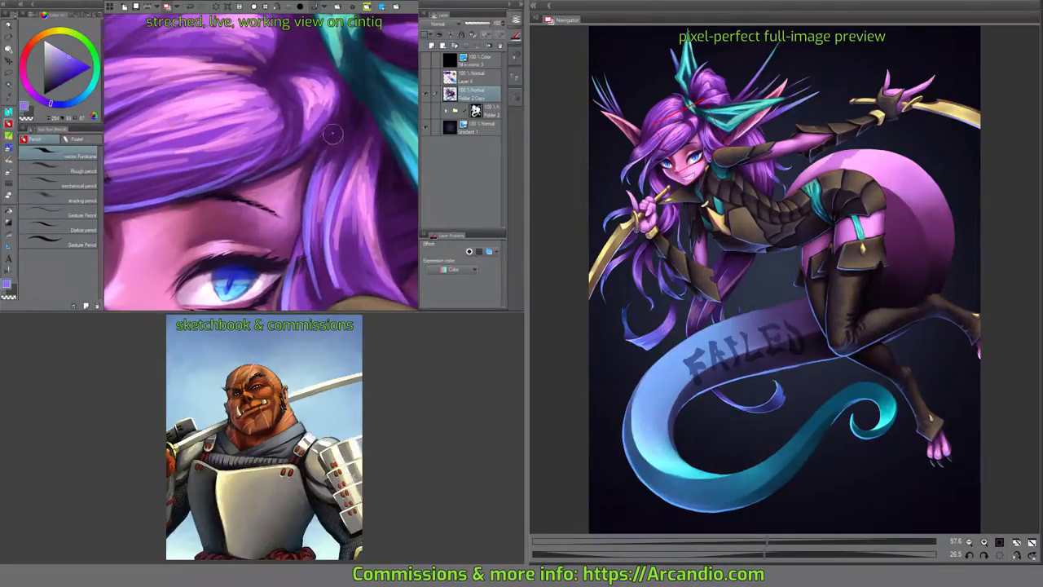
Sample a pinkish purple and paint strands on the inner edge of the fringe above the eyebrow.
drag(333, 133, 306, 147)
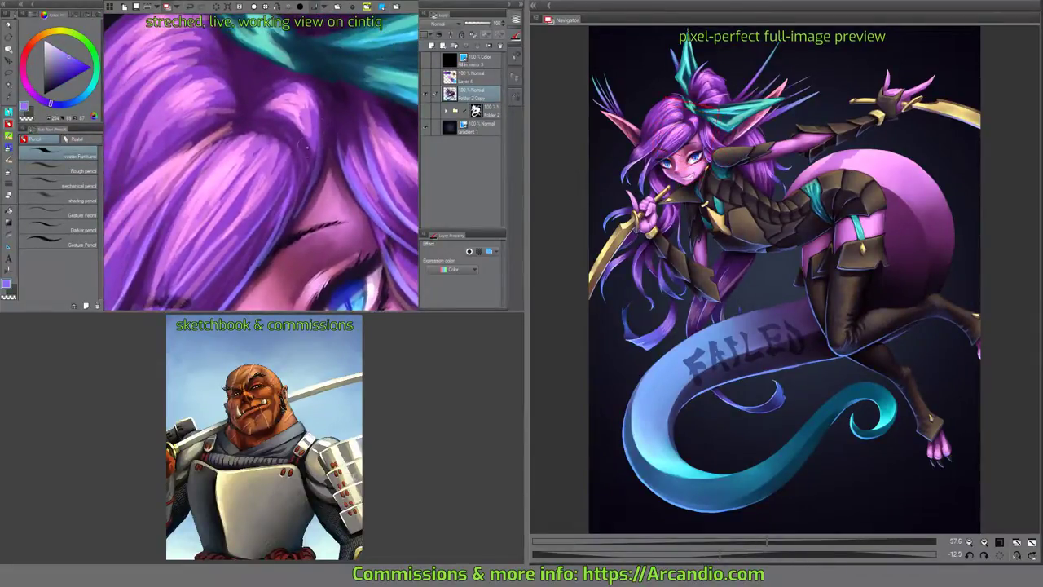
alt+click(303, 149)
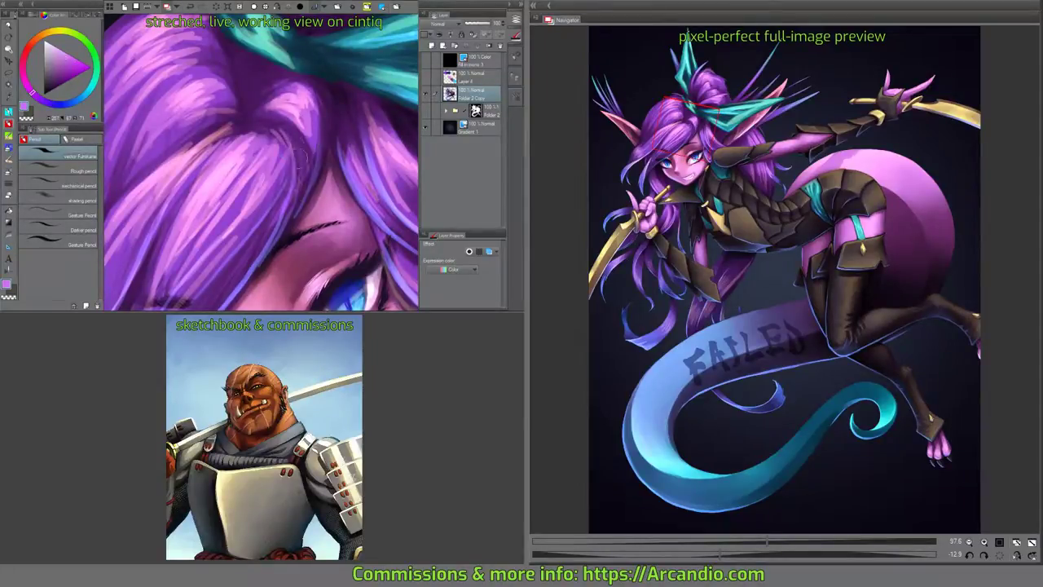
drag(299, 155, 295, 205)
drag(289, 165, 304, 156)
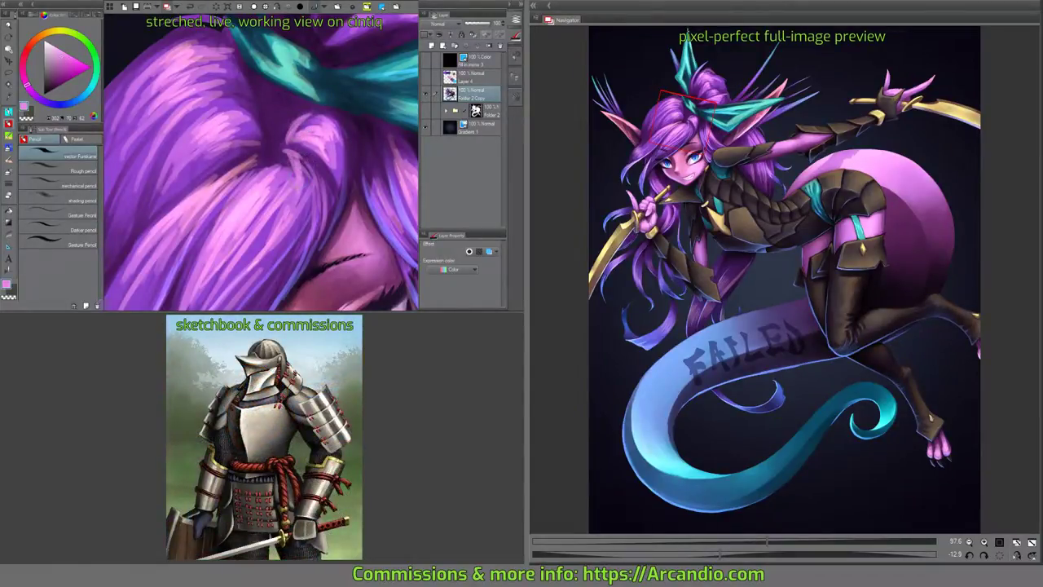
Blend the fringe strands running down from the hair parting with pink and purple tones sampled nearby.
mouse_move(286, 149)
mouse_down()
mouse_move(262, 173)
mouse_move(268, 150)
mouse_move(332, 110)
mouse_move(285, 155)
mouse_move(275, 190)
mouse_move(227, 198)
mouse_move(200, 194)
mouse_move(199, 179)
mouse_up()
mouse_move(198, 170)
mouse_down()
mouse_move(239, 161)
mouse_move(214, 186)
mouse_move(223, 171)
mouse_move(223, 186)
mouse_move(233, 182)
mouse_up()
alt+click(233, 163)
alt+click(254, 153)
mouse_move(279, 143)
mouse_down()
mouse_move(259, 171)
mouse_move(290, 163)
mouse_move(249, 189)
mouse_move(248, 214)
mouse_move(261, 186)
mouse_up()
Sample mid and dark purples and deepen the shadows around the hair parting beneath the teal bow.
alt+click(214, 237)
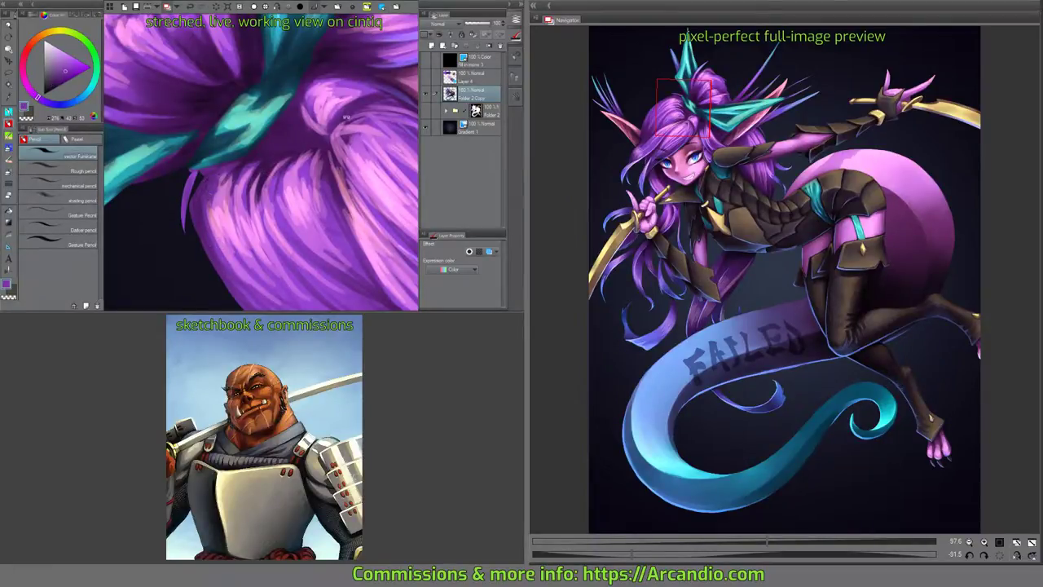
drag(346, 117, 369, 92)
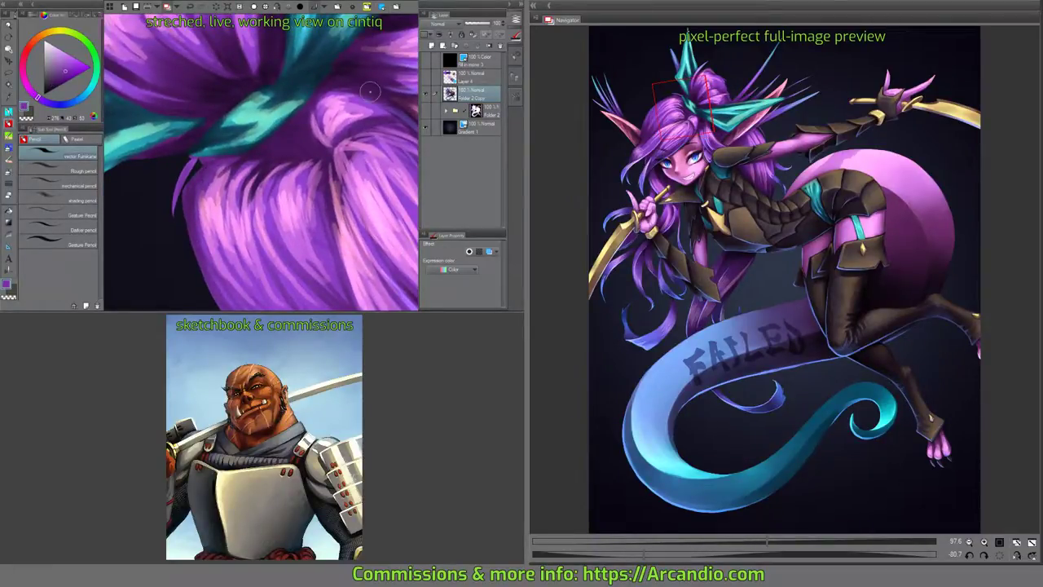
alt+click(330, 153)
drag(369, 110, 273, 123)
mouse_move(379, 131)
mouse_down()
mouse_move(253, 134)
mouse_move(314, 181)
mouse_up()
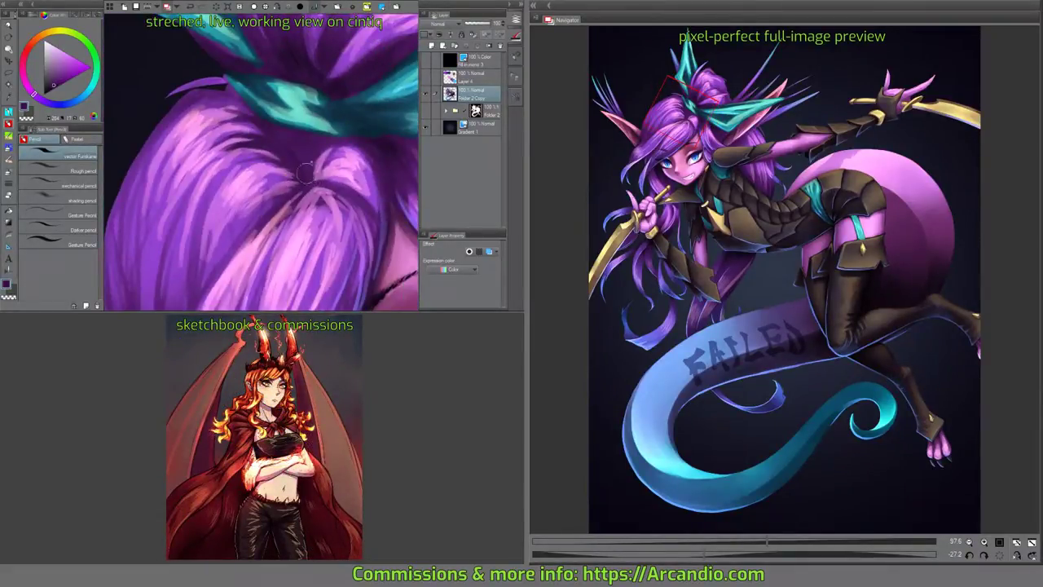
drag(322, 137, 335, 126)
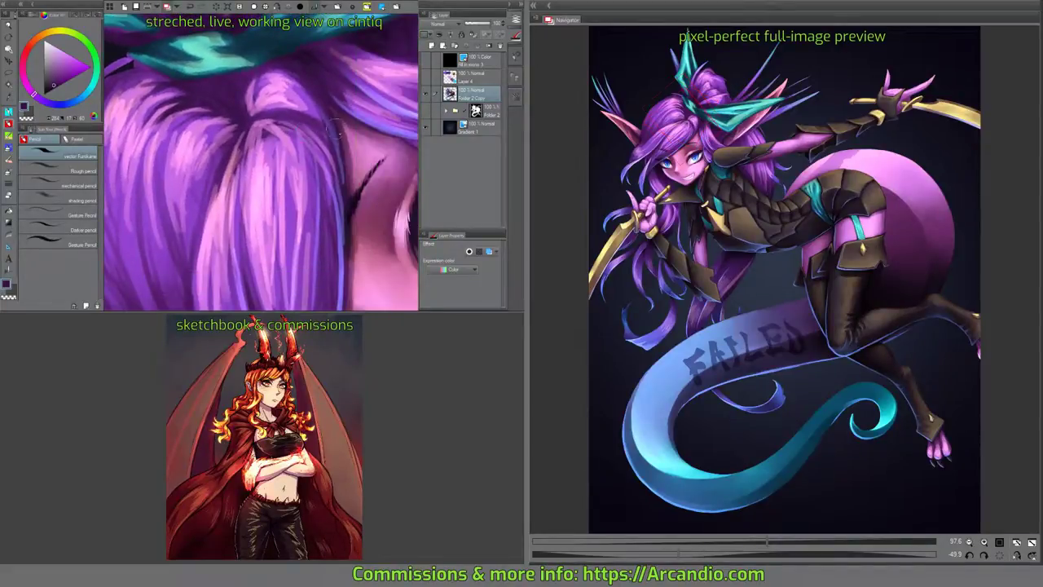
mouse_move(266, 123)
mouse_down()
mouse_move(251, 152)
mouse_move(270, 180)
mouse_move(259, 150)
mouse_move(241, 144)
mouse_move(245, 153)
mouse_move(280, 140)
mouse_up()
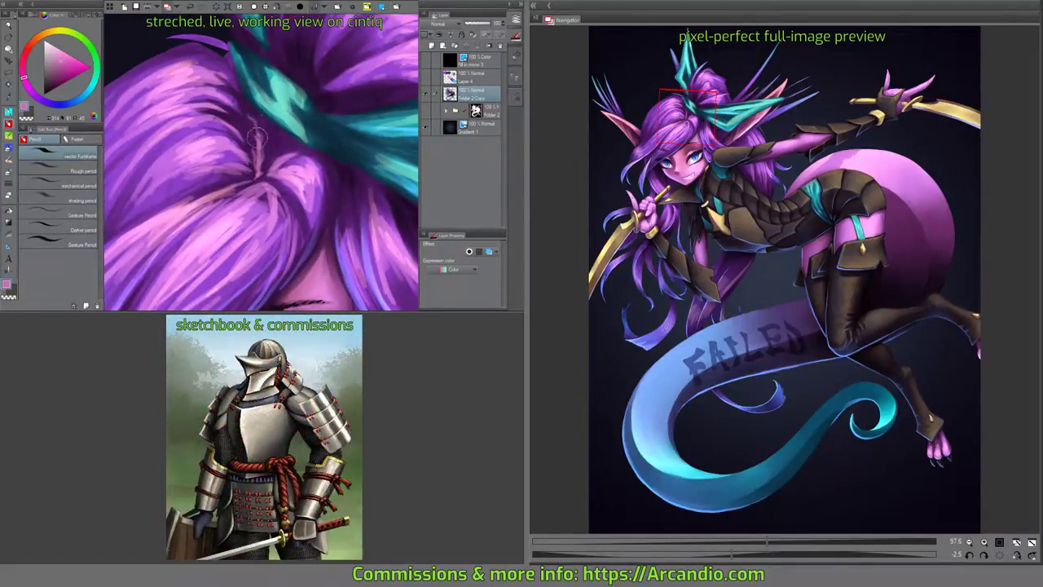
Sample pinks and paint light strands around the parting and along the top of the central fringe lock.
alt+click(265, 167)
mouse_move(261, 159)
mouse_down()
mouse_move(264, 172)
mouse_move(297, 154)
mouse_move(284, 167)
mouse_move(294, 137)
mouse_move(292, 181)
mouse_move(334, 117)
mouse_move(318, 143)
mouse_move(306, 130)
mouse_move(330, 135)
mouse_move(322, 151)
mouse_move(310, 145)
mouse_move(269, 186)
mouse_up()
alt+click(276, 157)
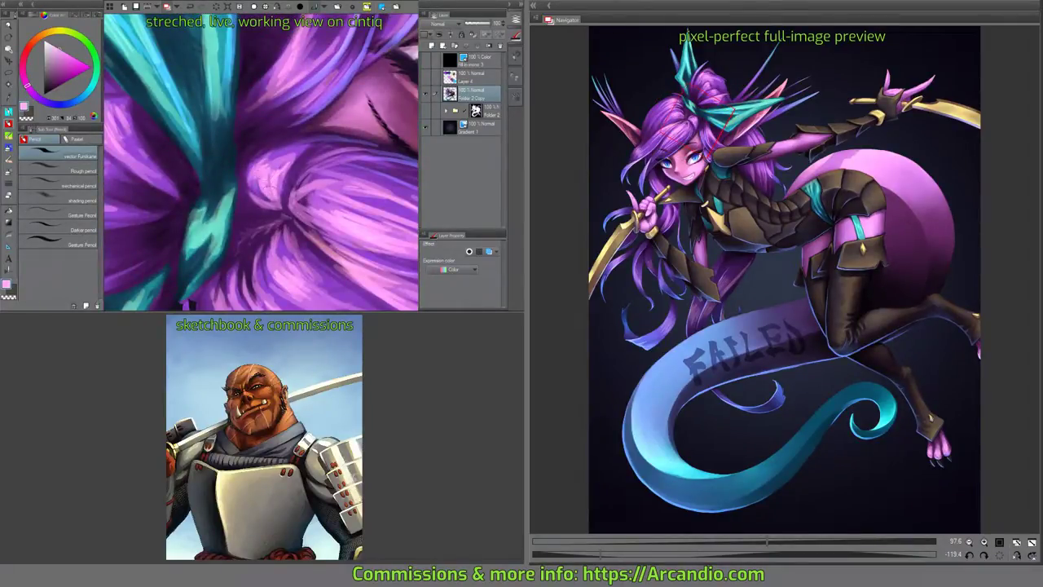
drag(269, 204, 242, 205)
drag(262, 117, 254, 185)
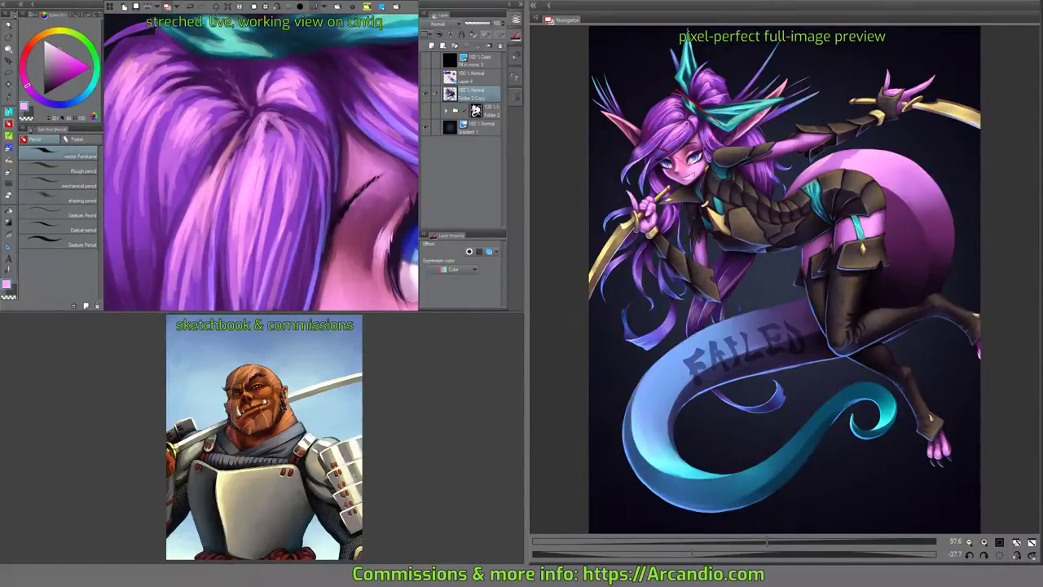
drag(272, 121, 269, 151)
mouse_move(277, 133)
mouse_down()
mouse_move(284, 180)
mouse_move(249, 162)
mouse_move(277, 175)
mouse_up()
Paint light pink highlight strands across the outer crown section of hair beside the parting.
drag(212, 125, 196, 147)
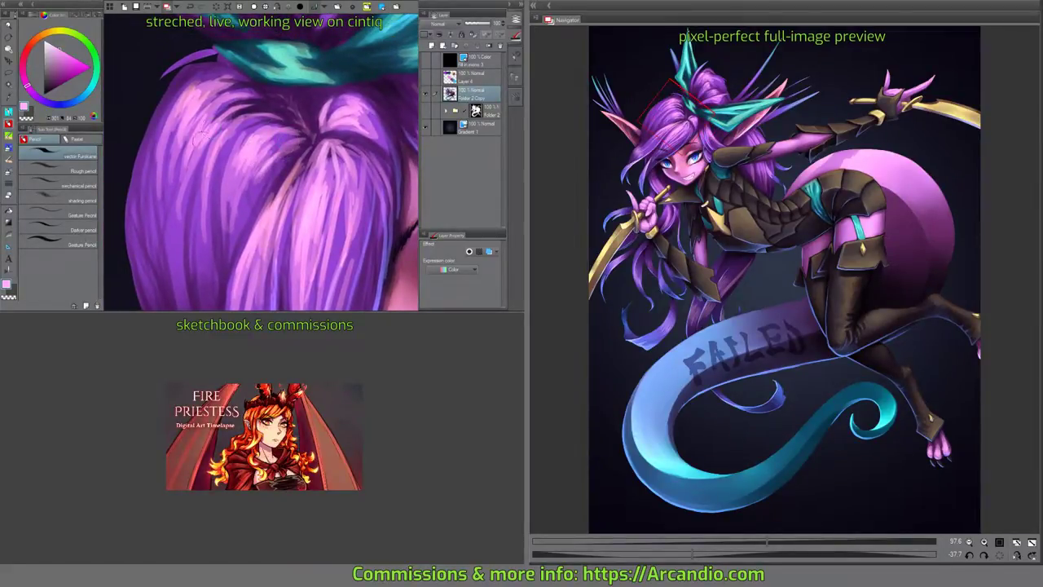
drag(231, 109, 210, 131)
drag(264, 84, 258, 114)
drag(244, 163, 252, 145)
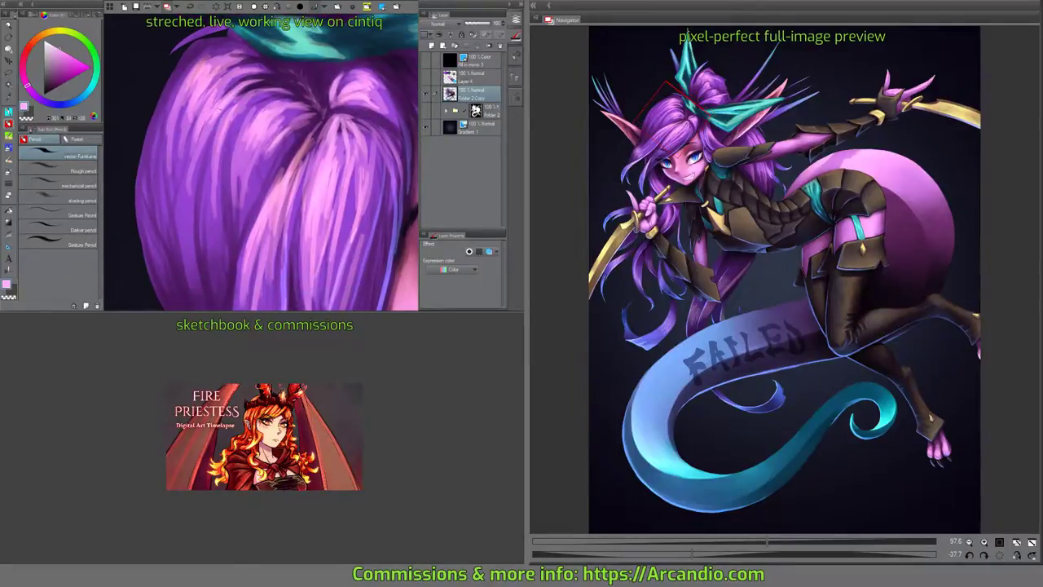
mouse_move(212, 98)
mouse_down()
mouse_move(202, 135)
mouse_move(225, 132)
mouse_up()
drag(204, 90, 190, 119)
drag(209, 78, 194, 114)
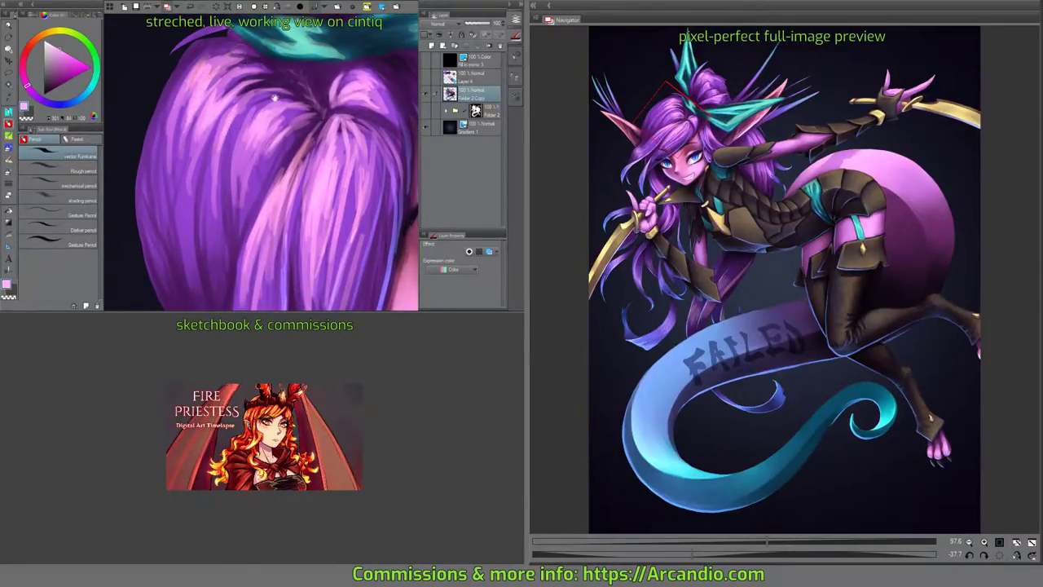
Extend the light pink strands down the outer crown section of hair and save the file.
drag(260, 163, 260, 155)
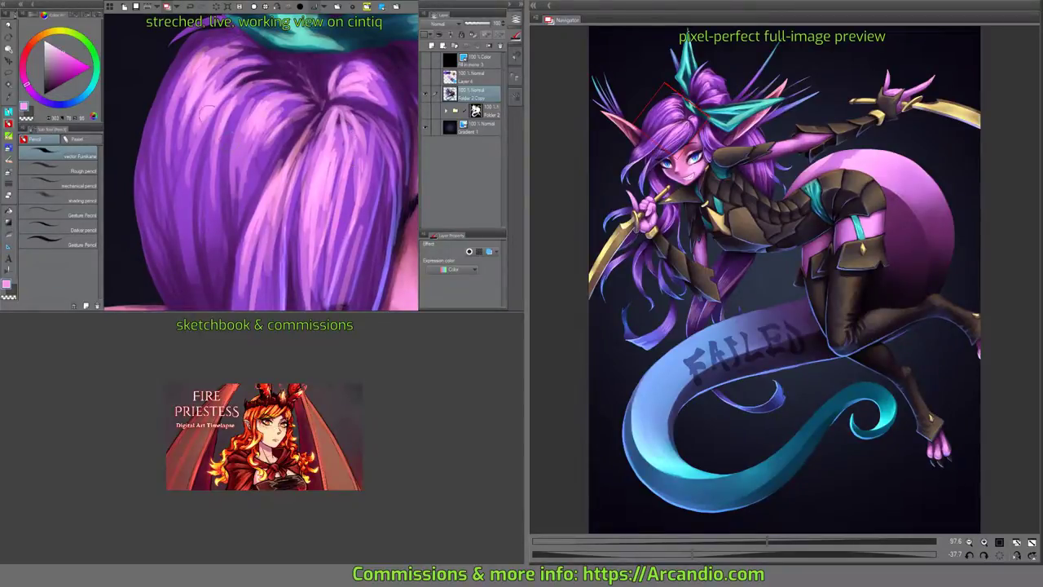
drag(206, 124, 181, 191)
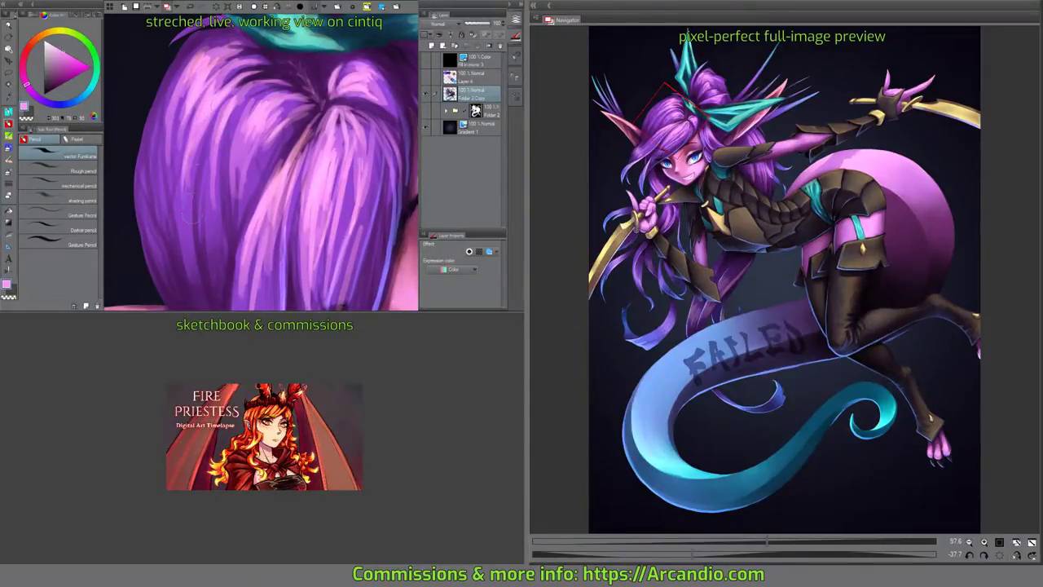
mouse_move(248, 234)
mouse_down()
mouse_move(238, 59)
mouse_move(244, 154)
mouse_move(324, 110)
mouse_up()
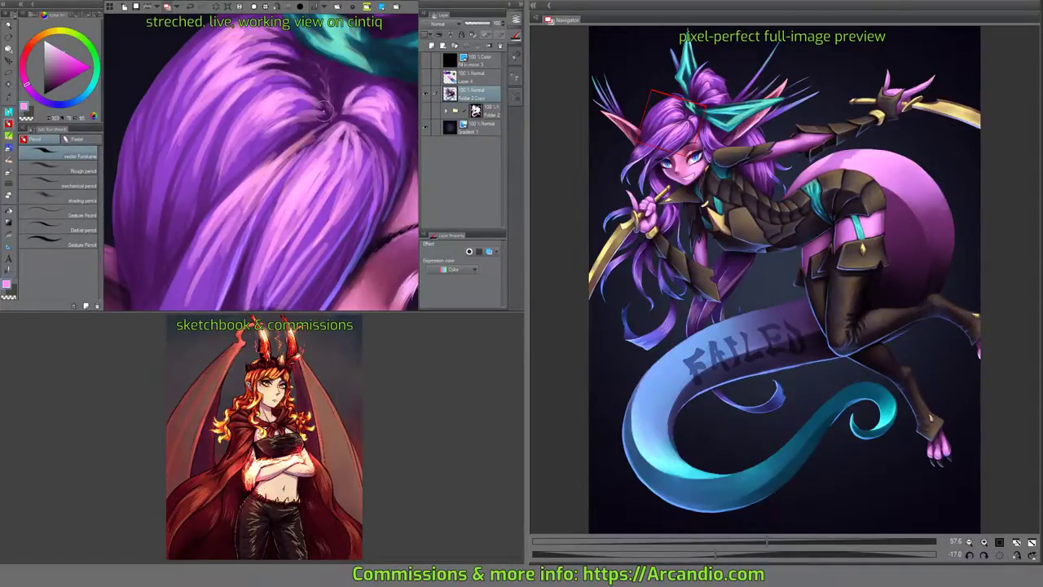
key(ctrl+s)
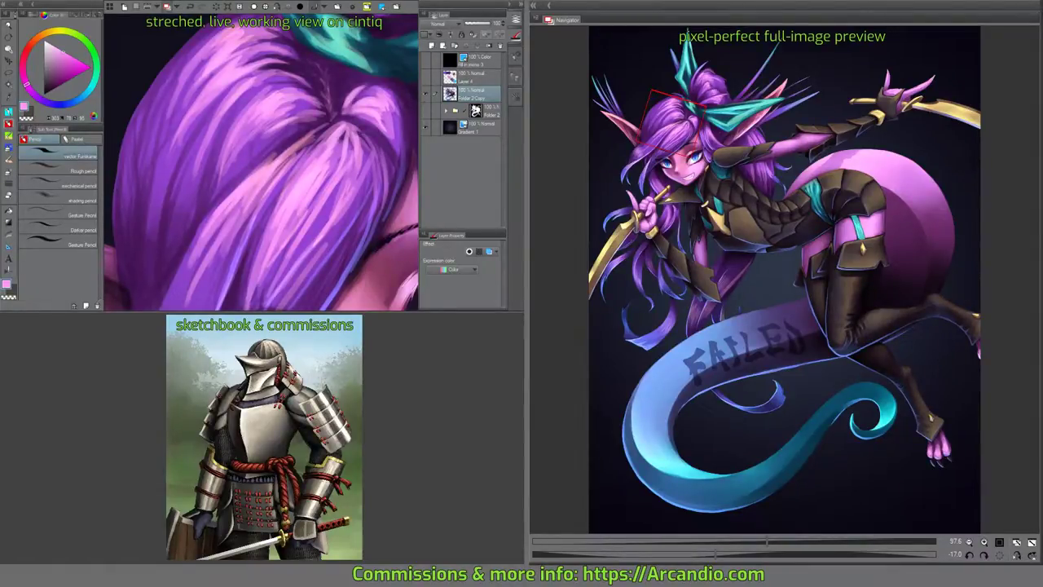
Sample a pinkish purple and refine the highlight strands on the hair bun behind the teal bow.
drag(244, 195, 280, 132)
alt+click(271, 195)
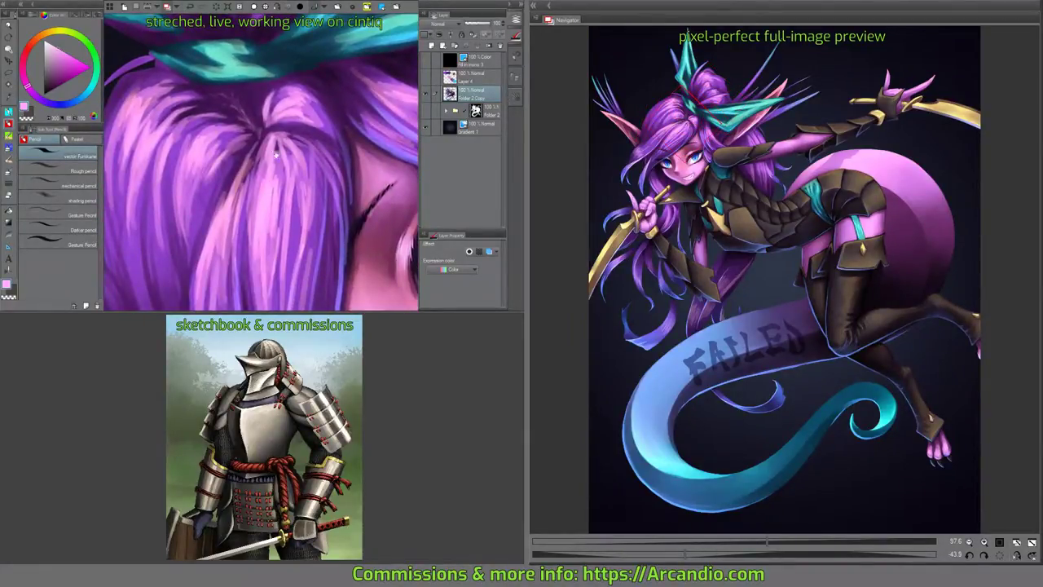
drag(271, 183, 281, 163)
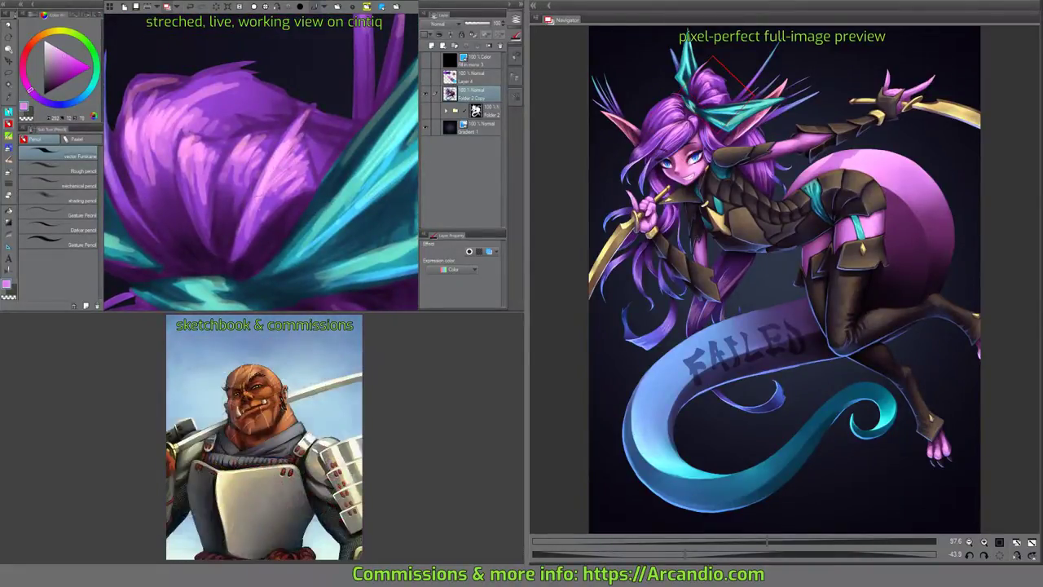
mouse_move(270, 183)
mouse_down()
mouse_move(282, 187)
mouse_move(273, 210)
mouse_move(237, 193)
mouse_move(235, 212)
mouse_up()
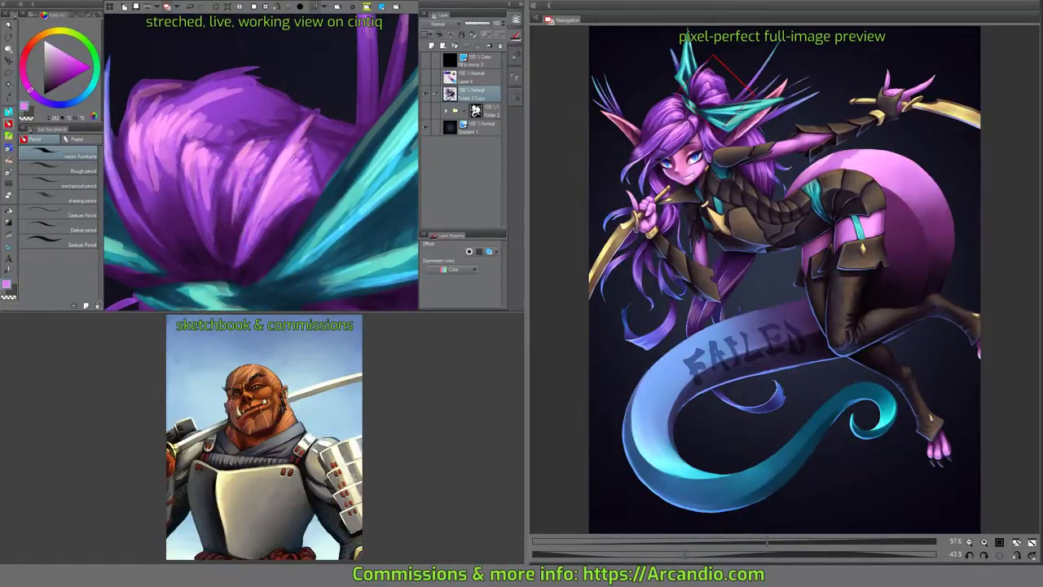
mouse_move(244, 169)
mouse_down()
mouse_move(265, 168)
mouse_move(224, 207)
mouse_up()
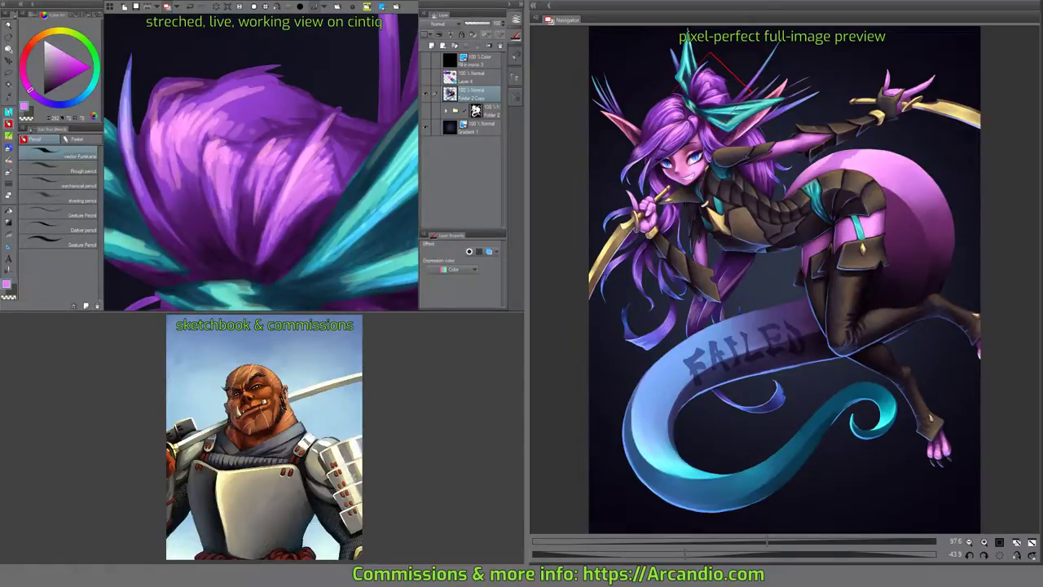
Sample pinkish purples from the bun and paint fine strands down its outer side.
drag(184, 160, 193, 188)
alt+click(185, 125)
alt+click(186, 160)
drag(182, 174, 190, 200)
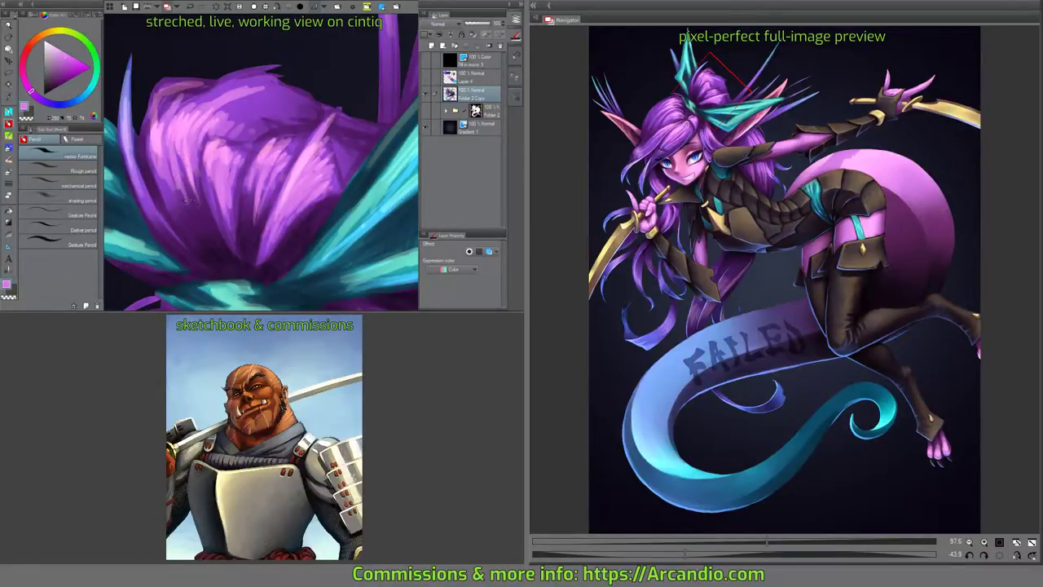
key(-)
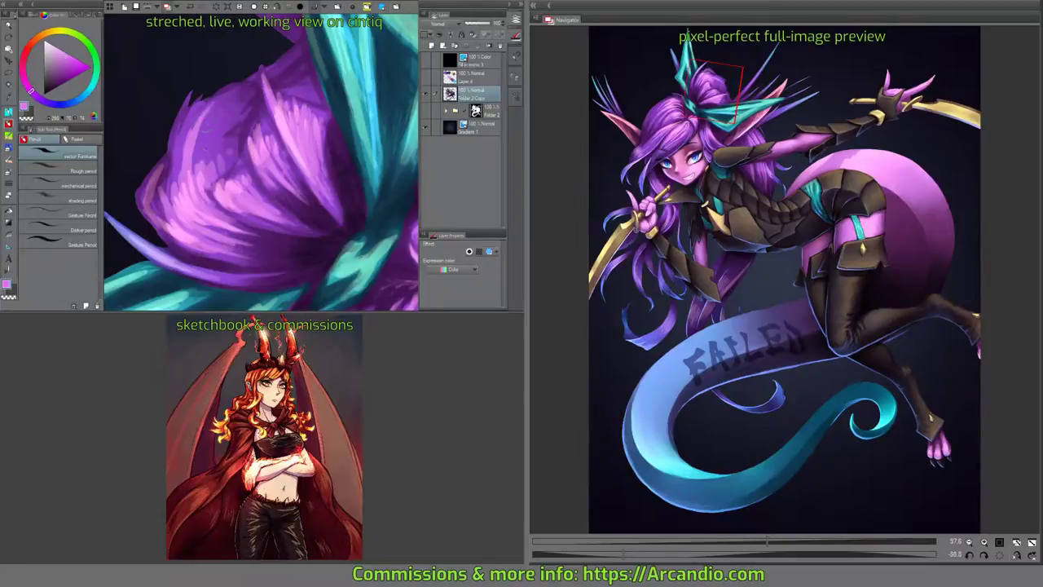
key(^)
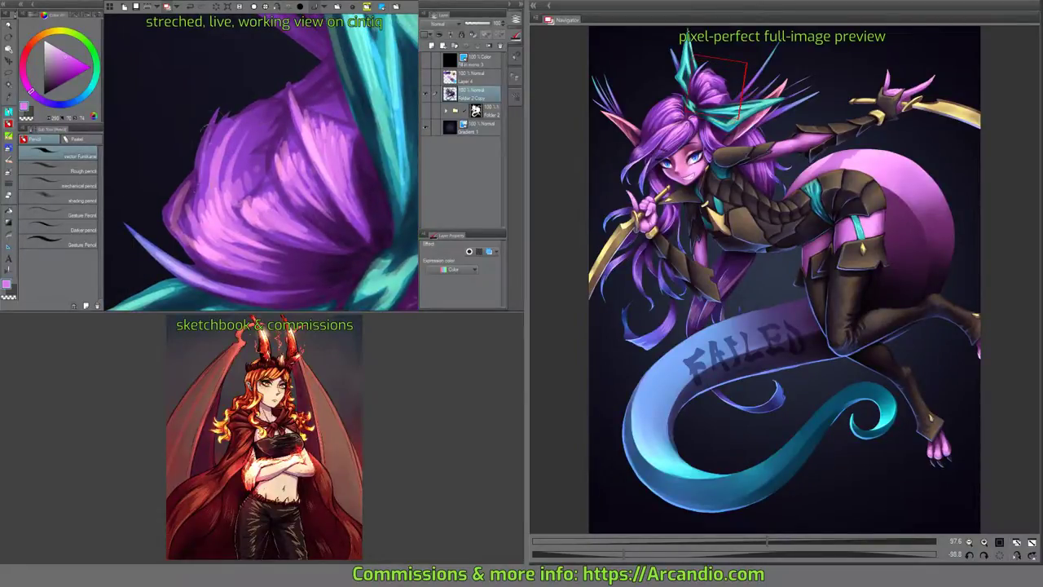
key(^)
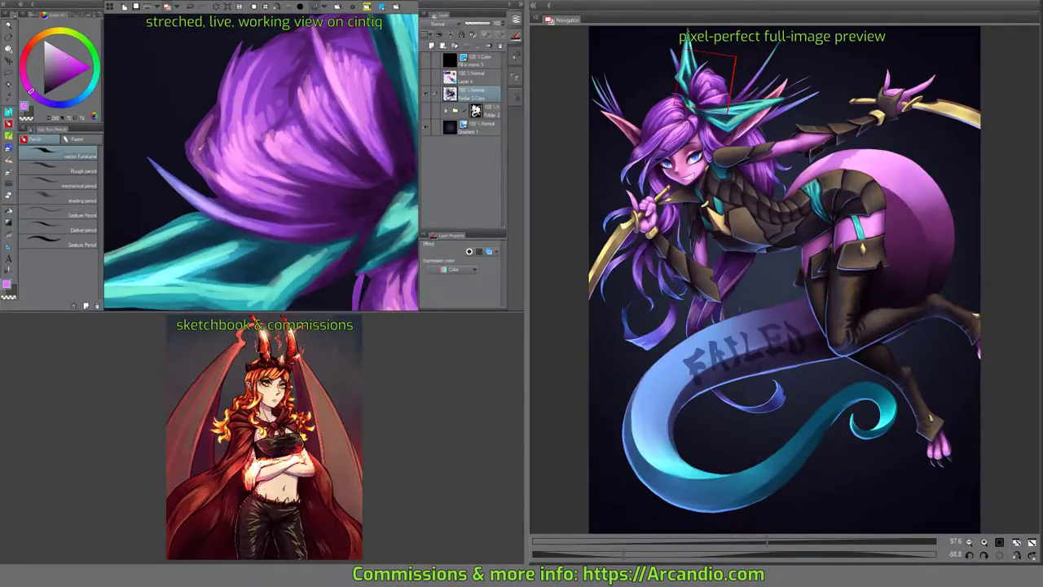
Sample purple and light pink tones at the bun's outer edge and paint strands following its contour.
alt+click(199, 147)
alt+click(204, 171)
drag(196, 148, 210, 112)
key(^)
key(^)
key(^)
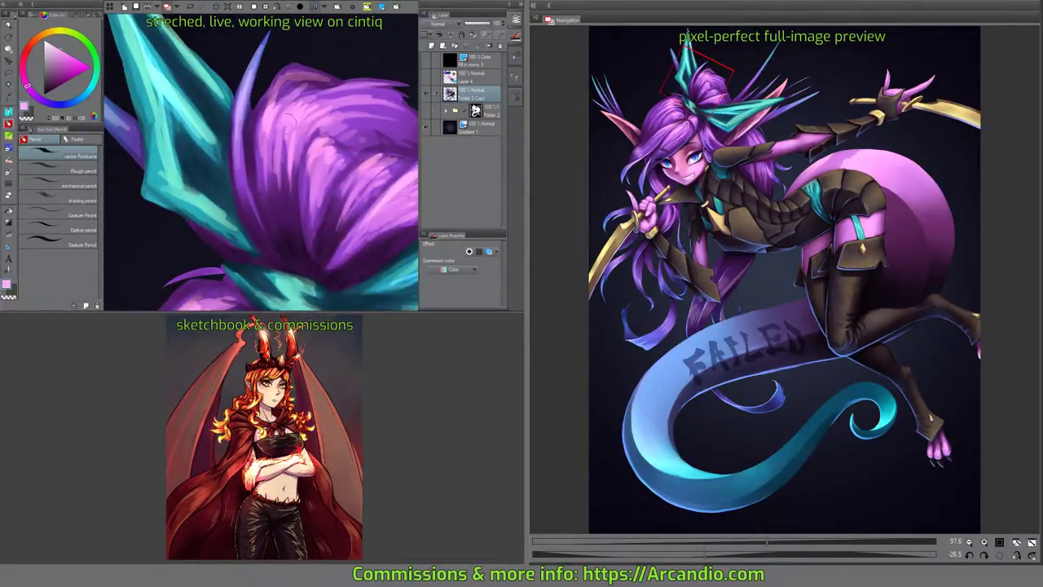
Paint short light pink highlight strands over the upper and middle sections of the hair bun.
drag(293, 120, 290, 130)
key(^)
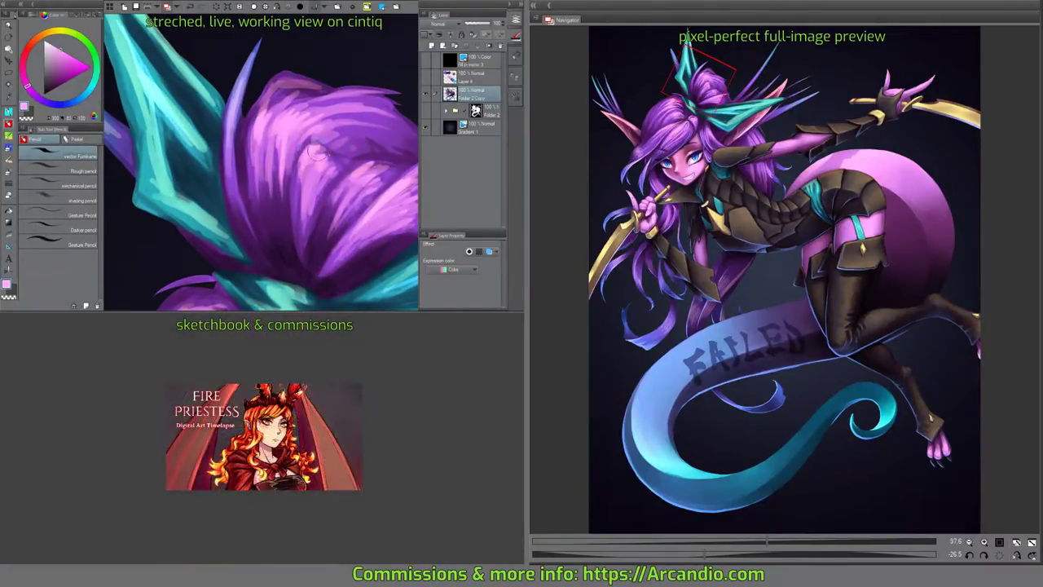
key(^)
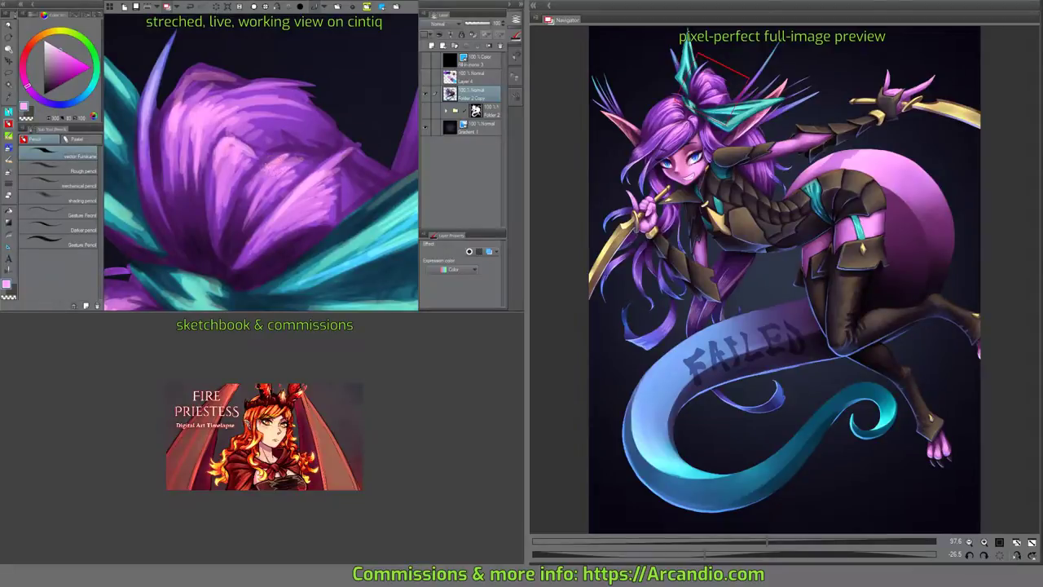
drag(272, 163, 273, 161)
key(^)
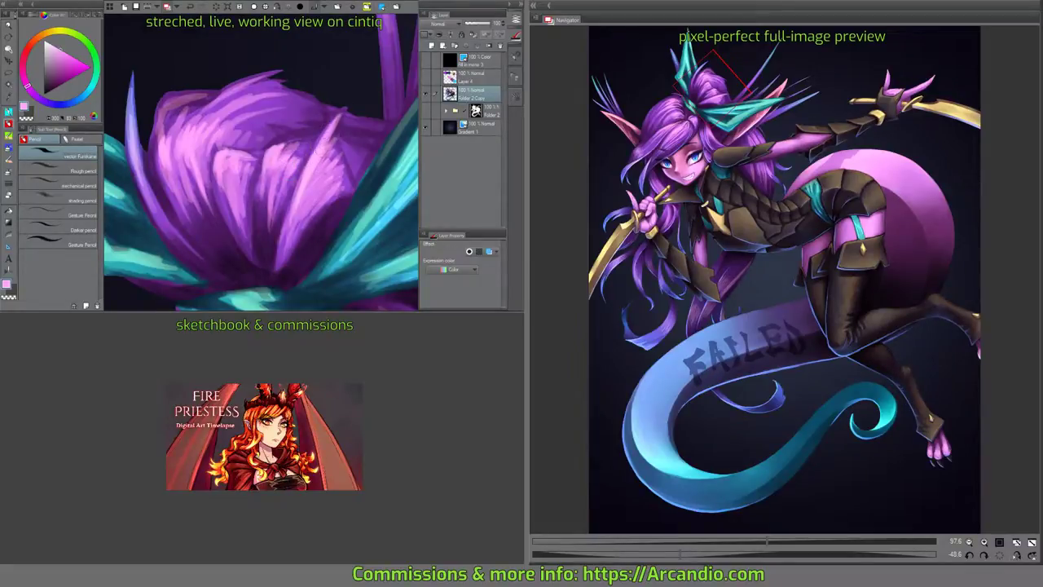
key(^)
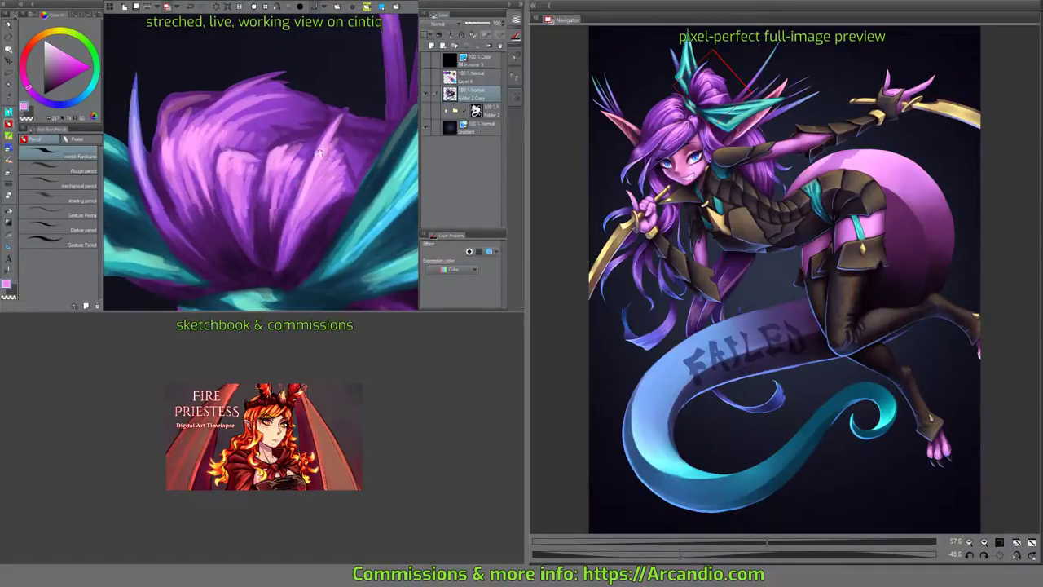
Use medium and dark purples to refine the shadows at the bun's base and in the hair beside the bow's knot.
key(^)
key(^)
key(^)
key(^)
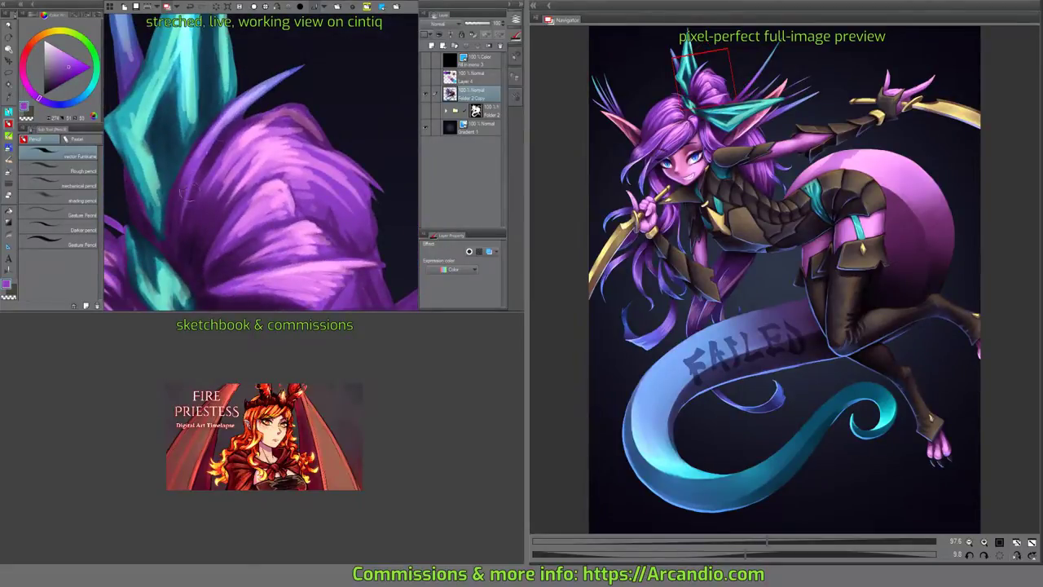
key(^)
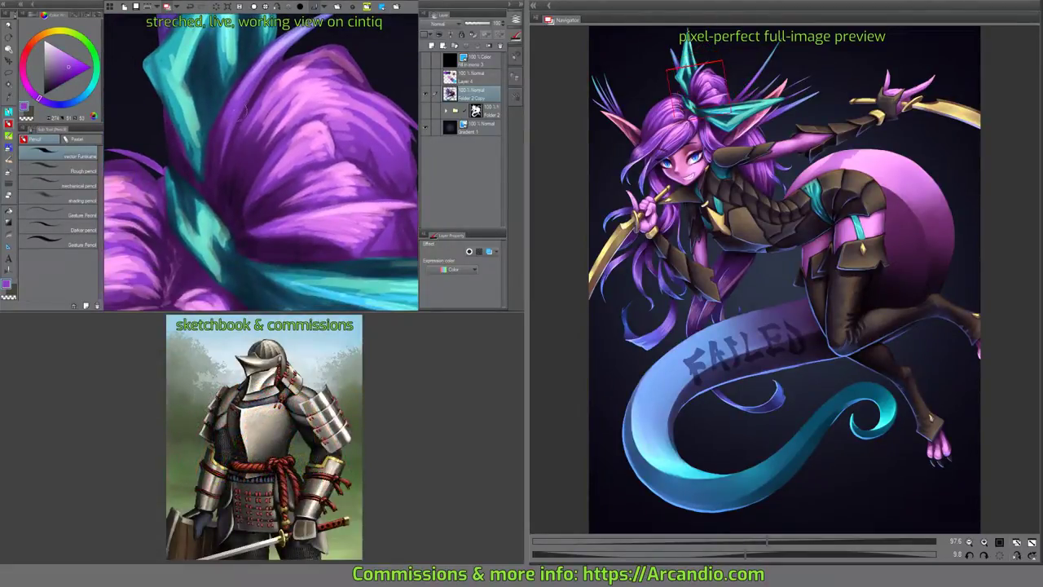
key(^)
key(^)
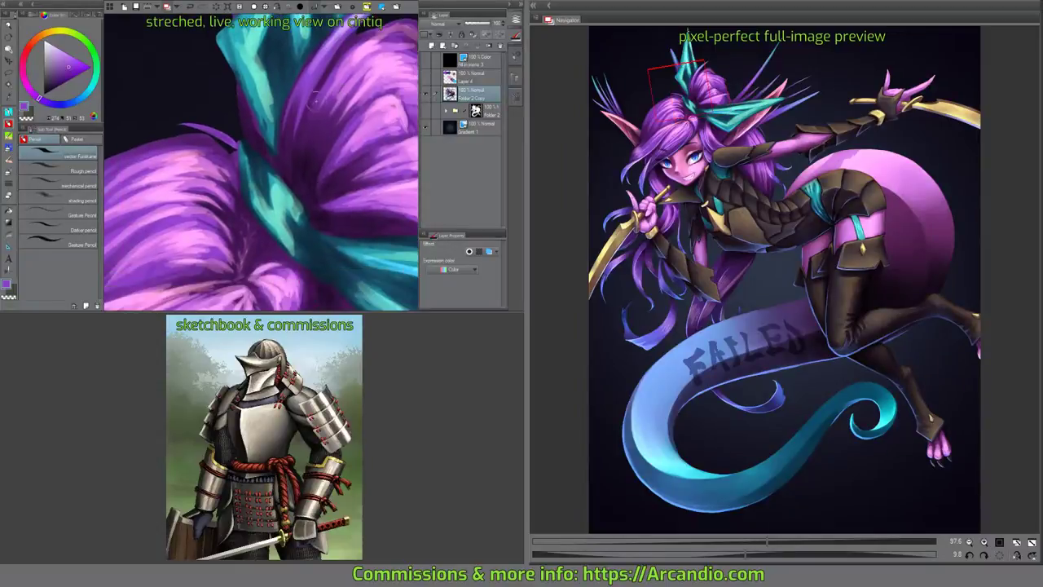
key(^)
key(^)
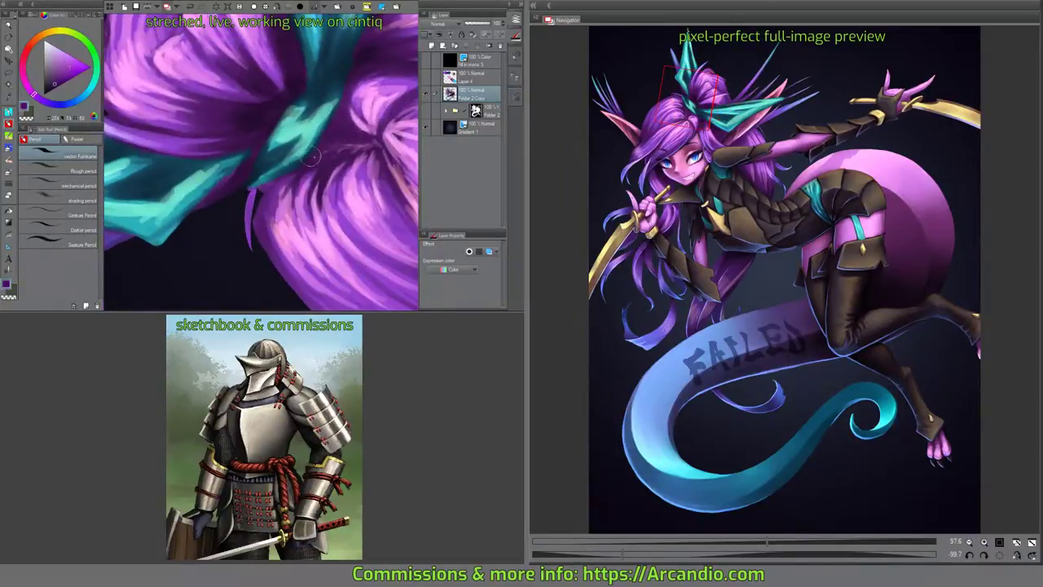
key(^)
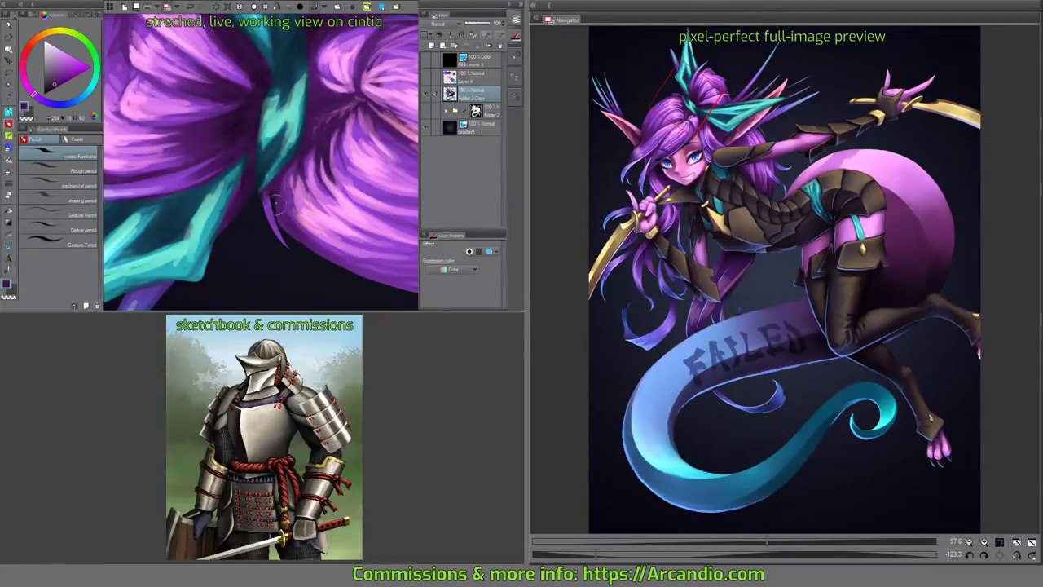
mouse_move(331, 110)
mouse_down()
mouse_move(343, 163)
mouse_move(317, 218)
mouse_move(257, 202)
mouse_up()
Sample a dark teal from the bow and refine the edges and lower end of its central knot.
alt+click(237, 187)
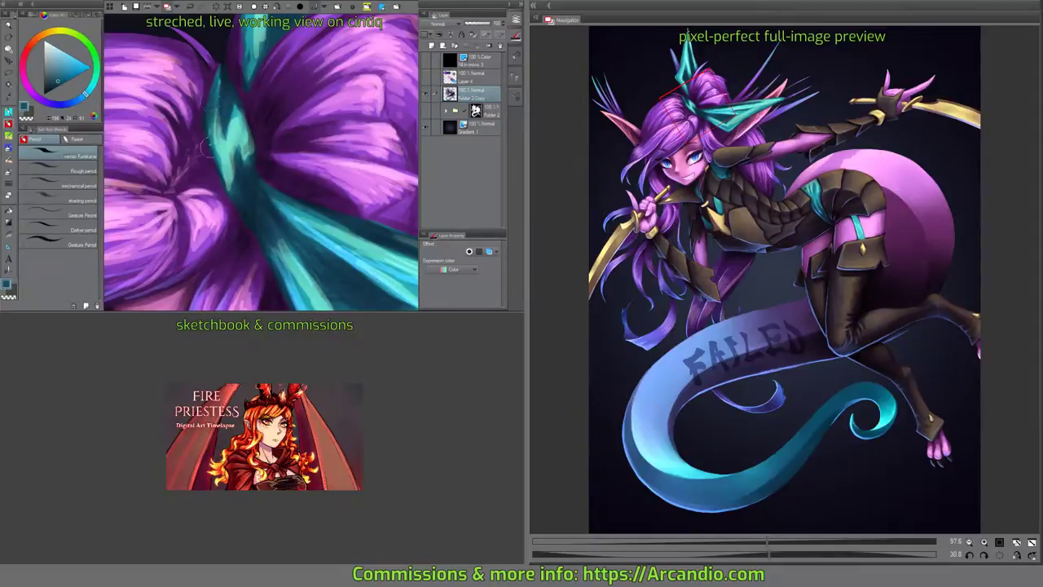
mouse_move(208, 147)
mouse_down()
mouse_move(206, 135)
mouse_move(227, 134)
mouse_move(220, 186)
mouse_up()
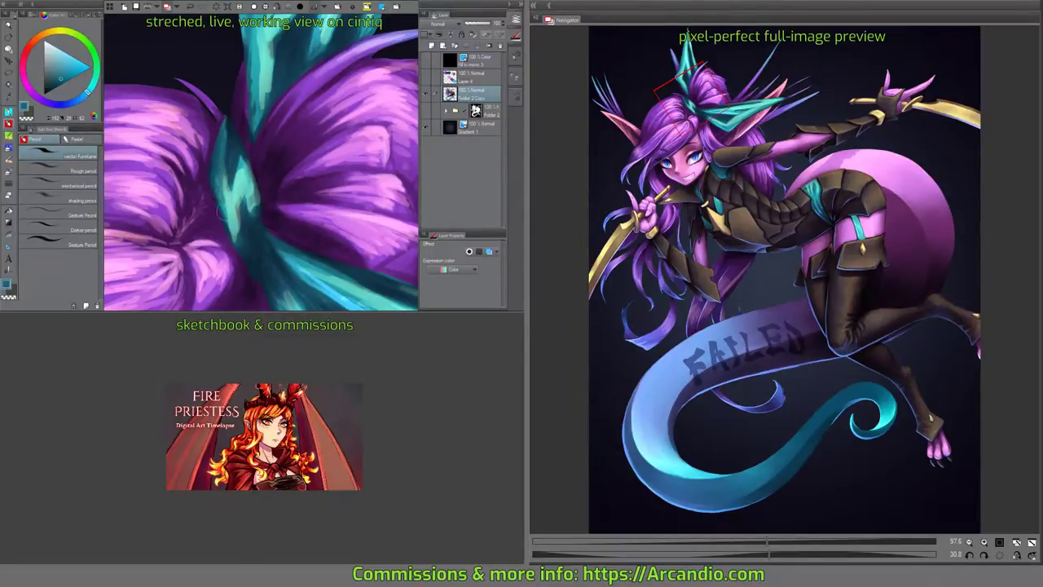
drag(235, 110, 247, 143)
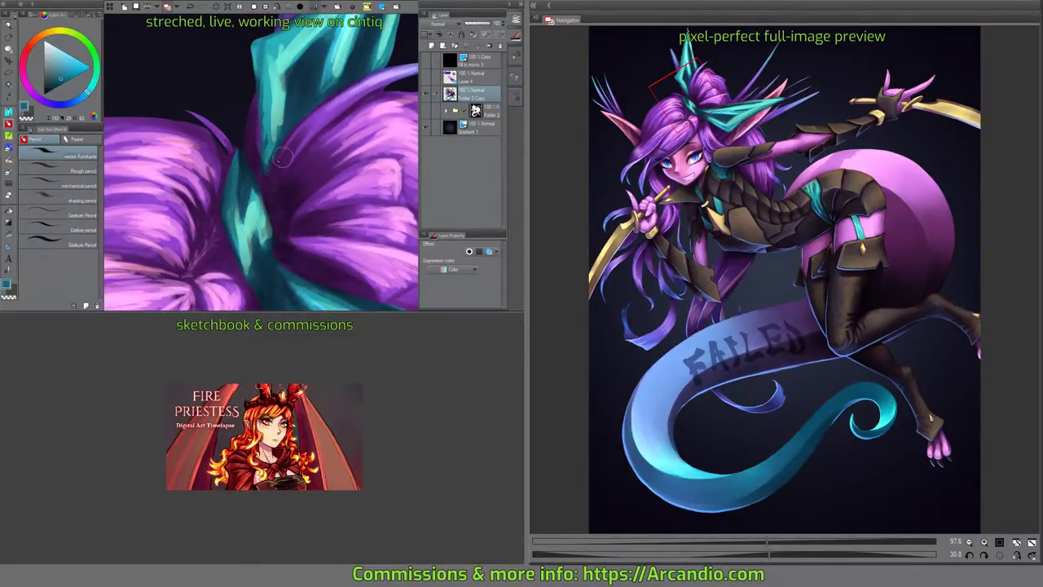
mouse_move(261, 182)
mouse_down()
mouse_move(261, 200)
mouse_move(242, 184)
mouse_up()
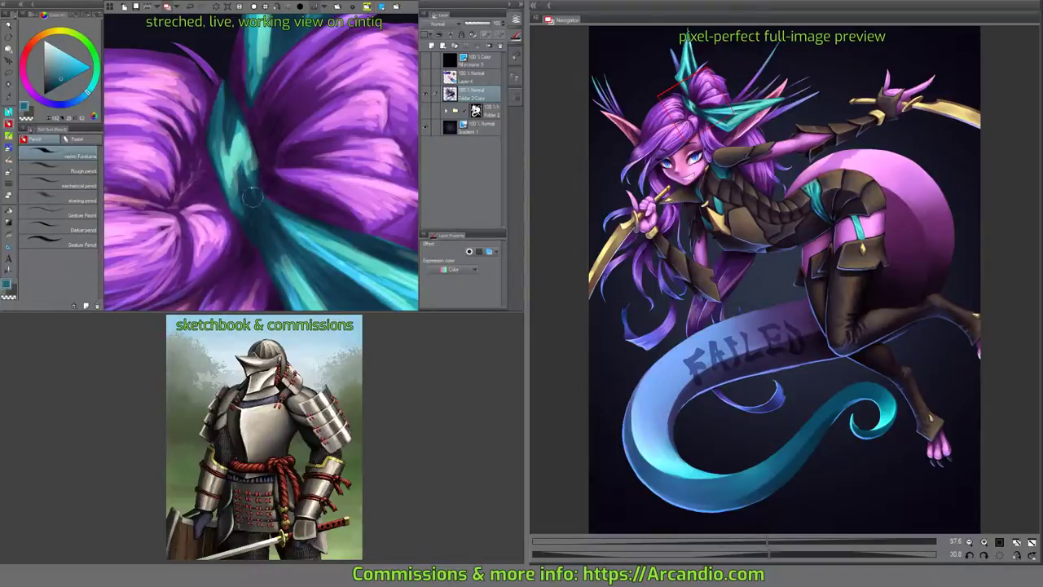
mouse_move(252, 195)
mouse_down()
mouse_move(275, 136)
mouse_move(284, 205)
mouse_up()
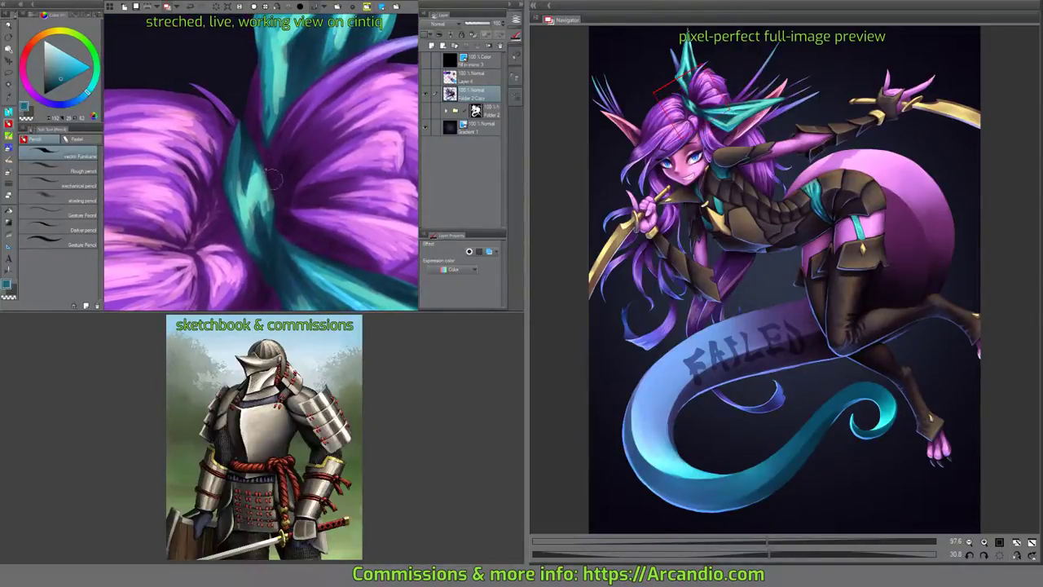
Sample a darker blue-teal and deepen the shading on the bow's knot and where the large ribbon loop begins.
alt+click(236, 135)
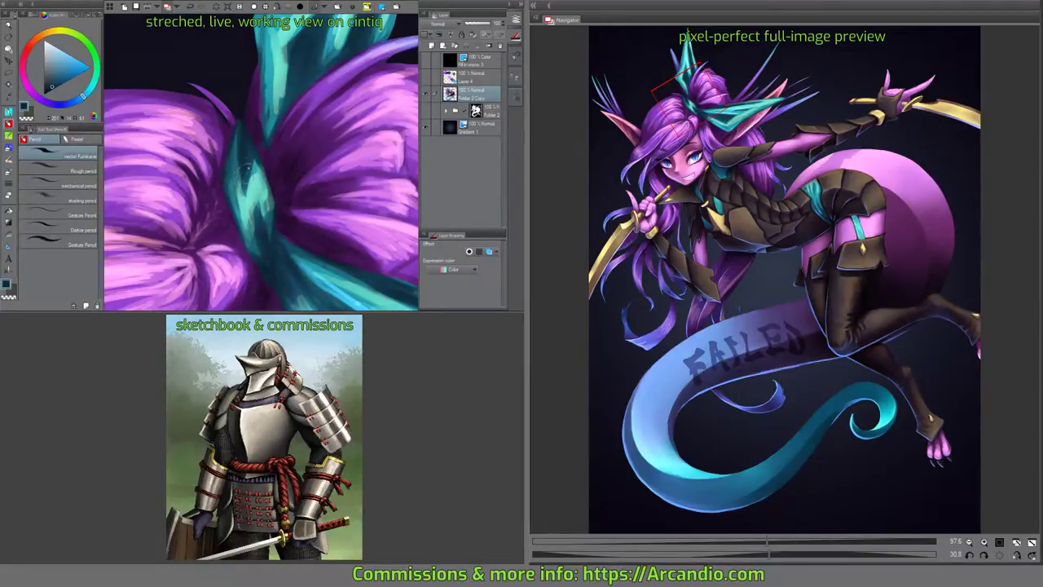
mouse_move(249, 163)
mouse_down()
mouse_move(253, 181)
mouse_move(269, 145)
mouse_move(256, 186)
mouse_move(279, 256)
mouse_up()
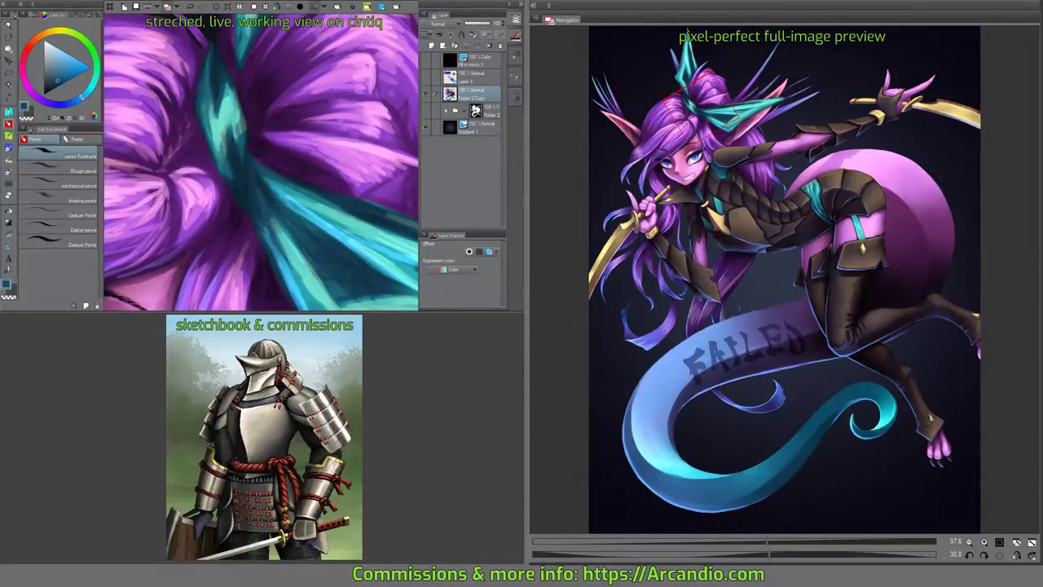
drag(269, 188, 290, 190)
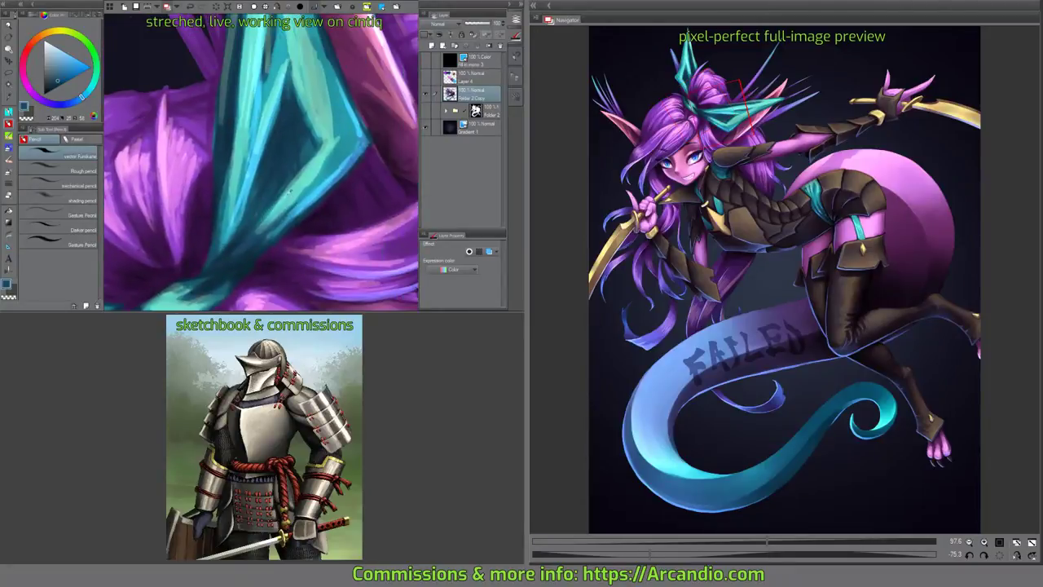
Sample light blue and mint from the large ribbon loop near the ear and paint highlights along its folded edges.
alt+click(290, 190)
alt+click(297, 200)
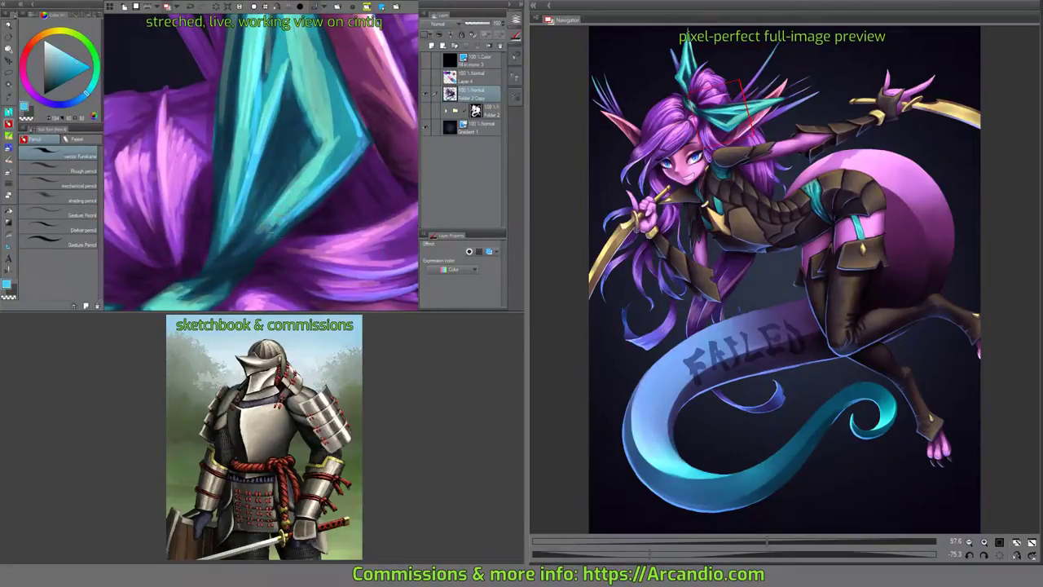
drag(268, 214, 248, 243)
alt+click(326, 163)
mouse_move(338, 155)
mouse_down()
mouse_move(316, 184)
mouse_move(289, 194)
mouse_move(359, 138)
mouse_move(273, 194)
mouse_move(299, 206)
mouse_up()
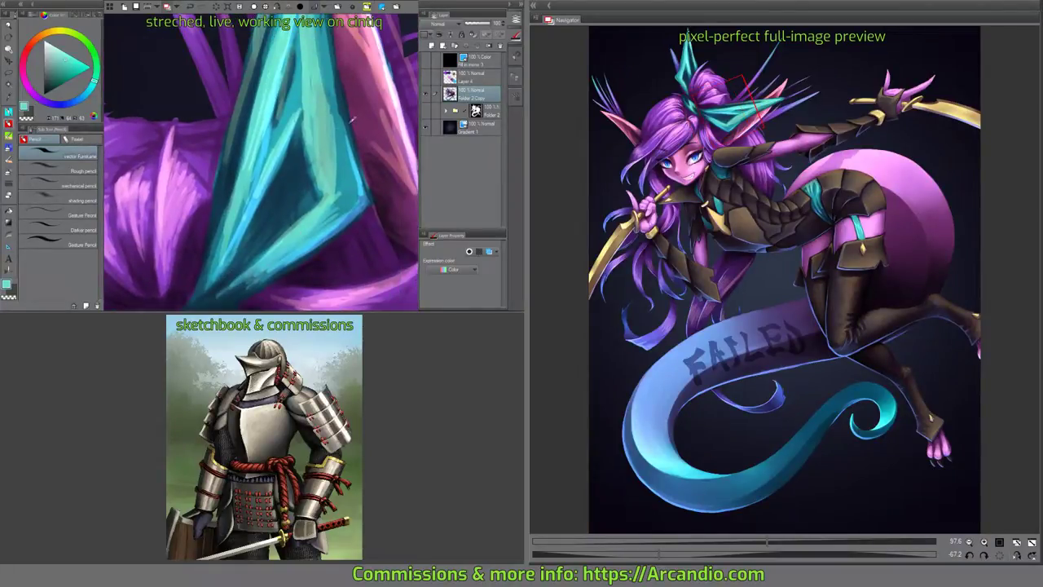
mouse_move(351, 114)
mouse_down()
mouse_move(298, 172)
mouse_move(405, 155)
mouse_move(190, 260)
mouse_move(276, 64)
mouse_move(236, 75)
mouse_move(305, 163)
mouse_move(240, 212)
mouse_move(275, 178)
mouse_move(303, 122)
mouse_move(303, 159)
mouse_move(310, 151)
mouse_move(212, 247)
mouse_move(236, 209)
mouse_up()
Sample a medium teal and paint fold strokes inside the dark interior of the large ribbon loop.
alt+click(305, 163)
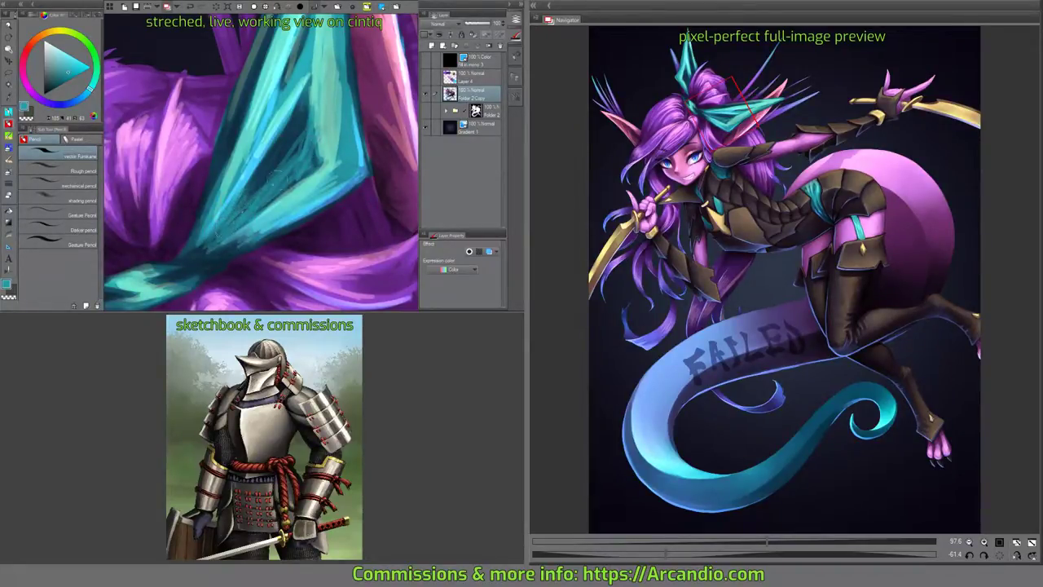
drag(298, 147, 298, 186)
drag(310, 110, 320, 137)
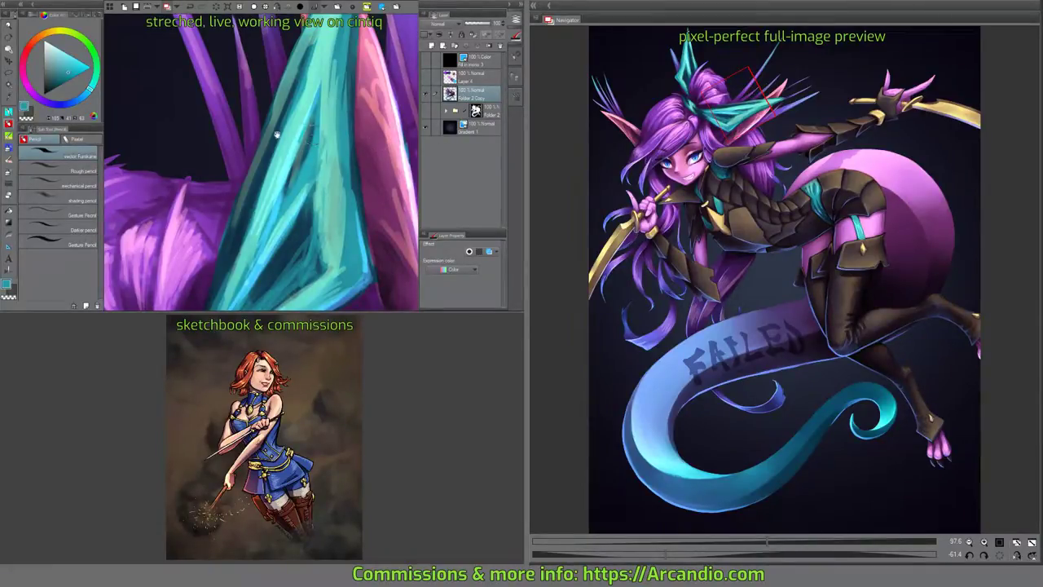
Sample a dark teal and shade the outer edge of the upright ribbon loop from its pointed tip downward.
drag(277, 134, 375, 237)
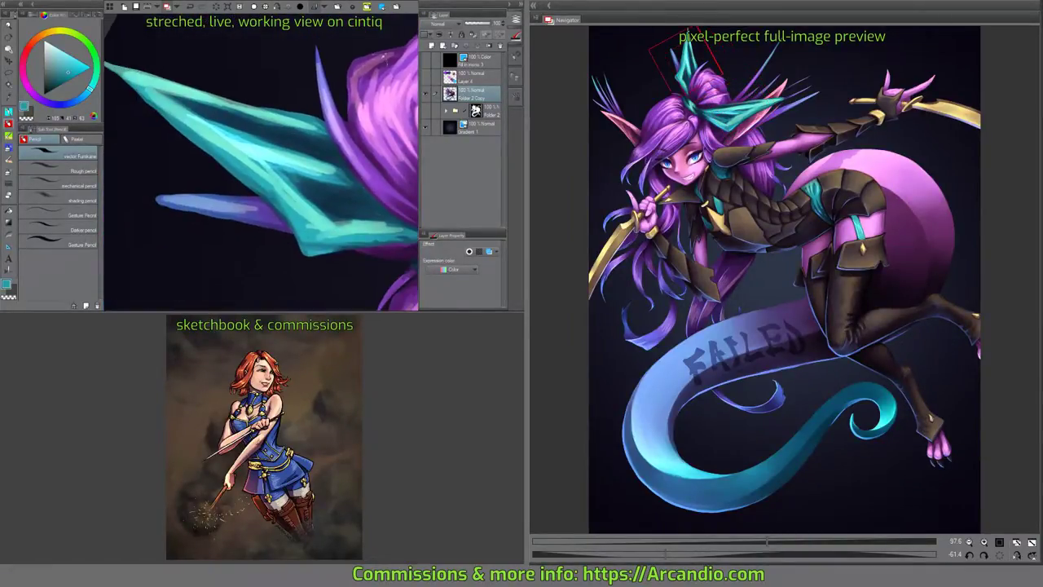
mouse_move(203, 228)
mouse_down()
mouse_move(187, 163)
mouse_move(220, 106)
mouse_move(277, 89)
mouse_up()
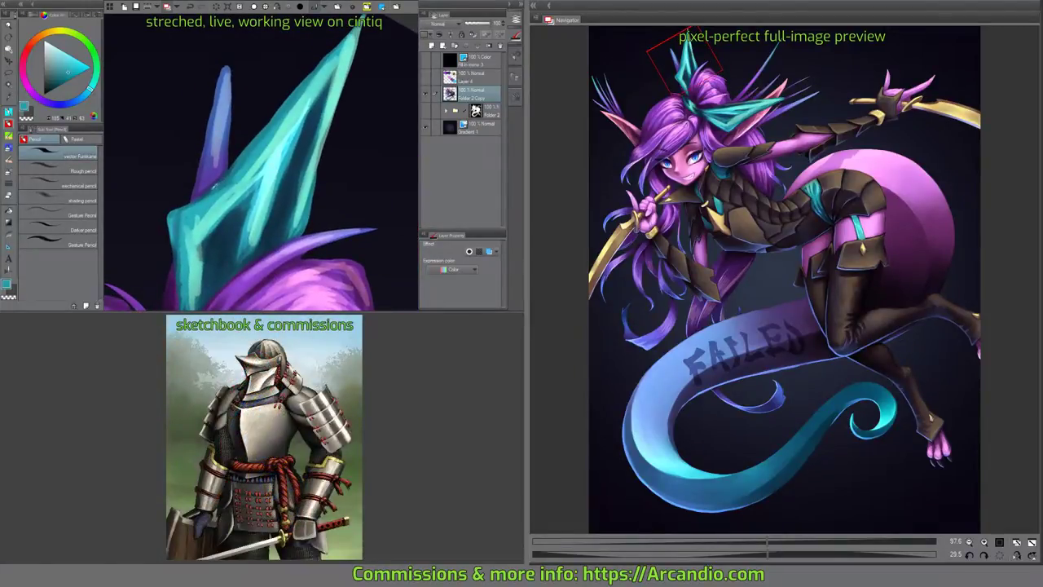
alt+click(239, 210)
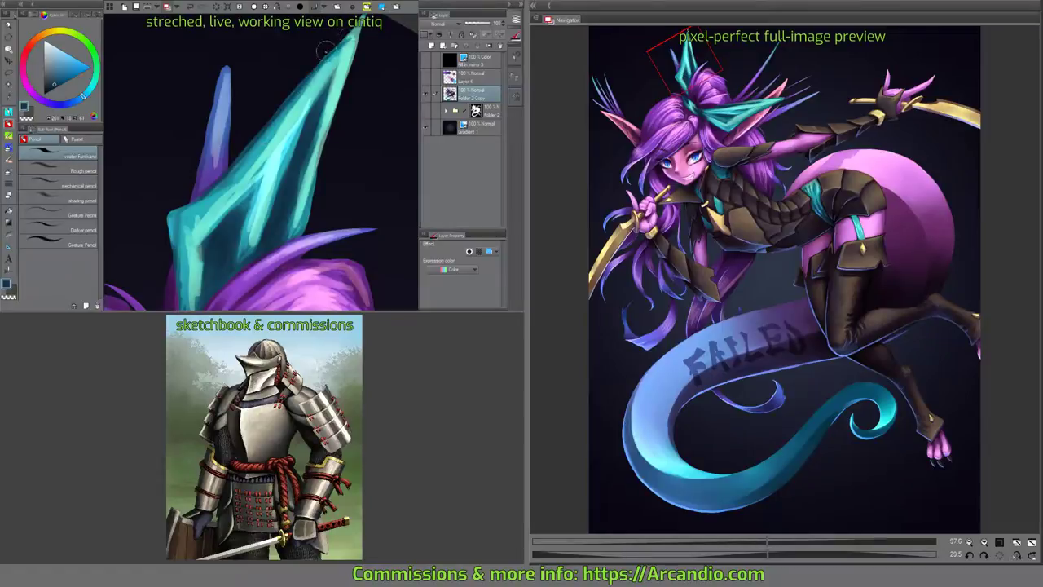
drag(325, 50, 299, 116)
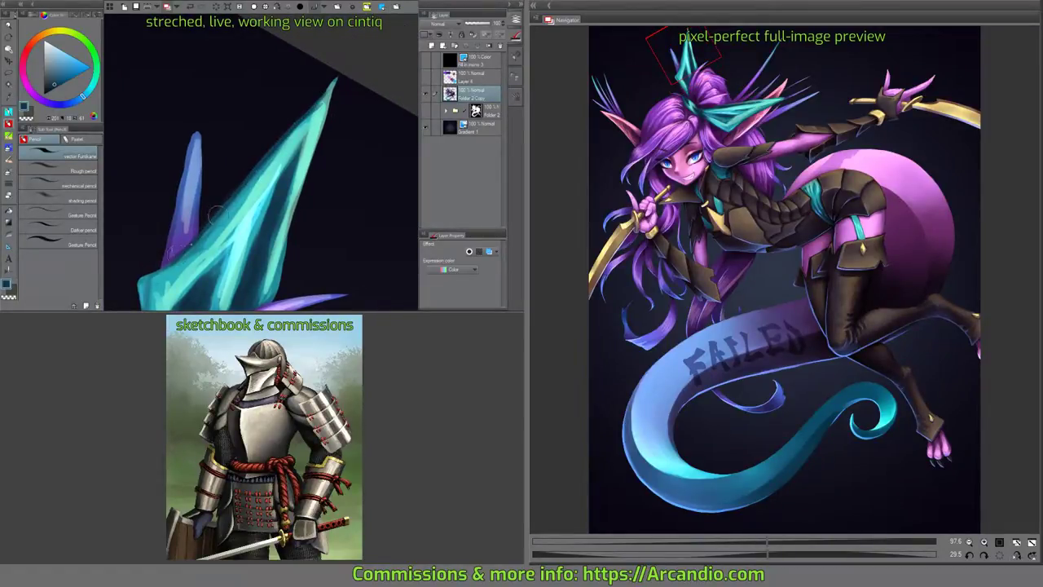
drag(216, 213, 290, 148)
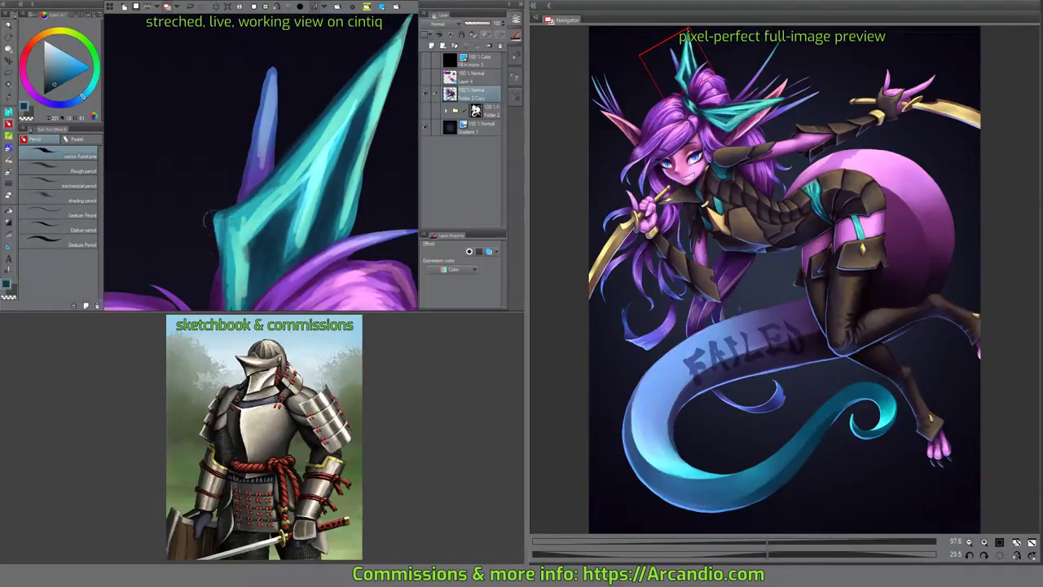
Continue the dark teal edge shading around the upright ribbon loop's corner and down to the bow's knot.
scroll(210, 198, down, 1)
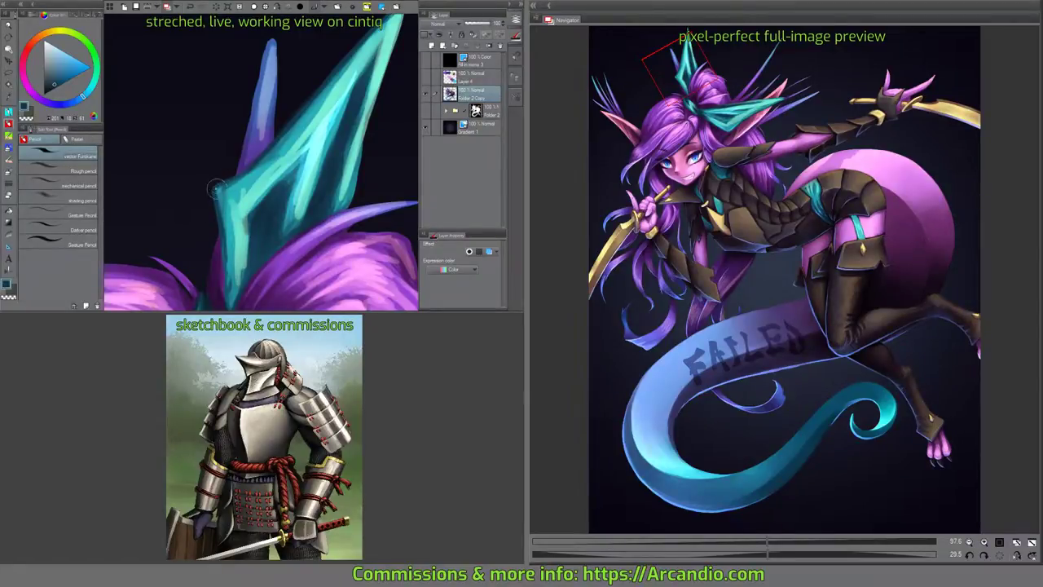
mouse_move(217, 214)
mouse_down()
mouse_move(221, 265)
mouse_move(229, 260)
mouse_up()
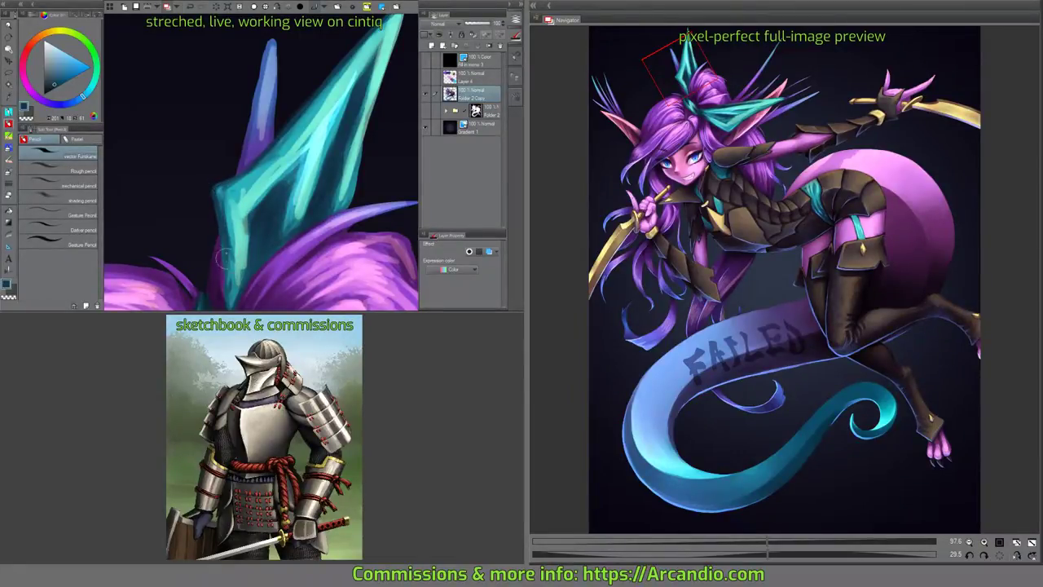
scroll(220, 195, down, 1)
drag(227, 173, 231, 275)
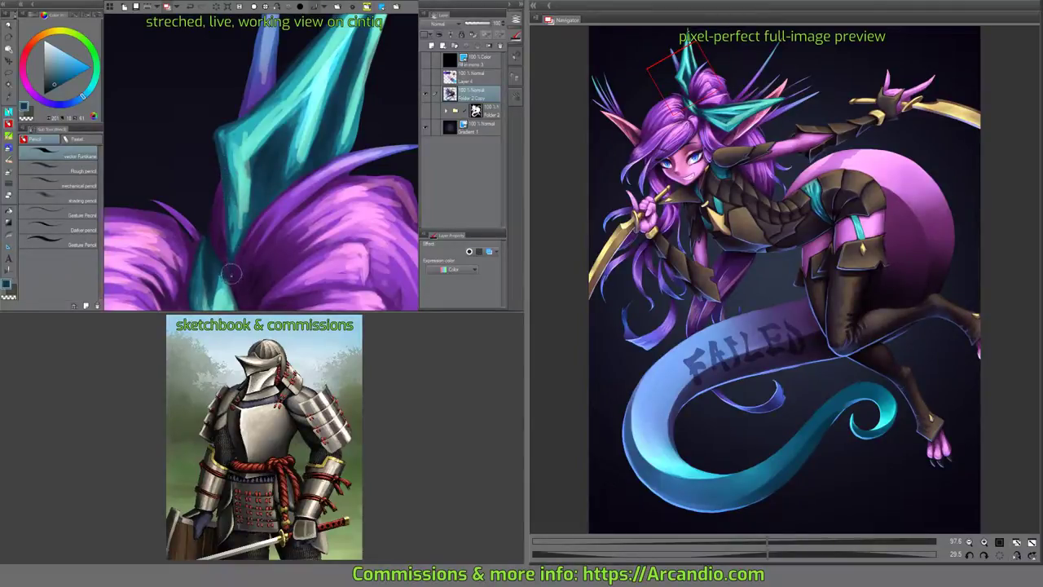
scroll(236, 232, down, 2)
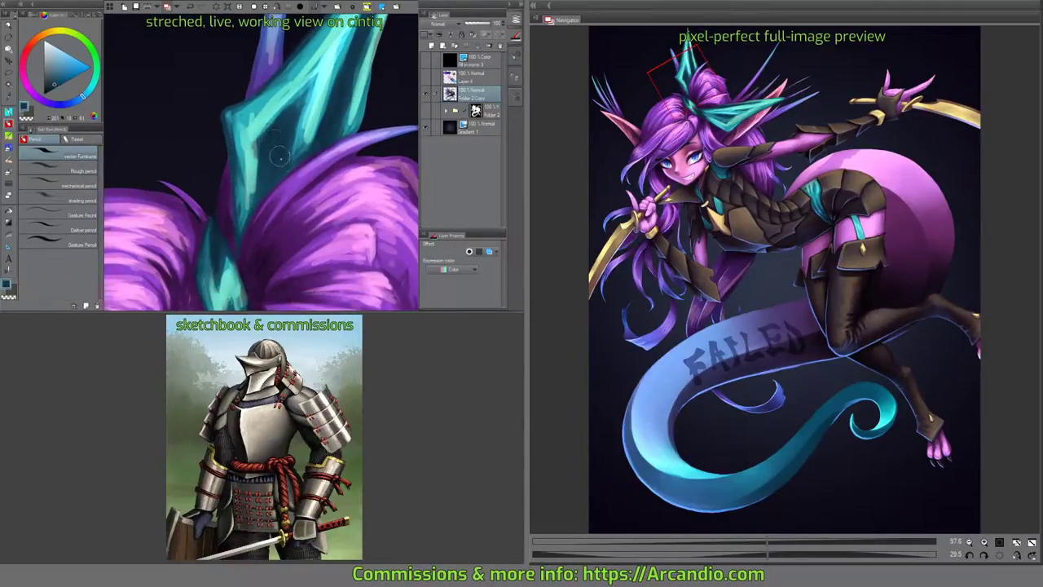
Sample a dark teal and shade the narrow base of the upright ribbon loop where it meets the bow's knot.
key(-)
scroll(285, 240, down, 3)
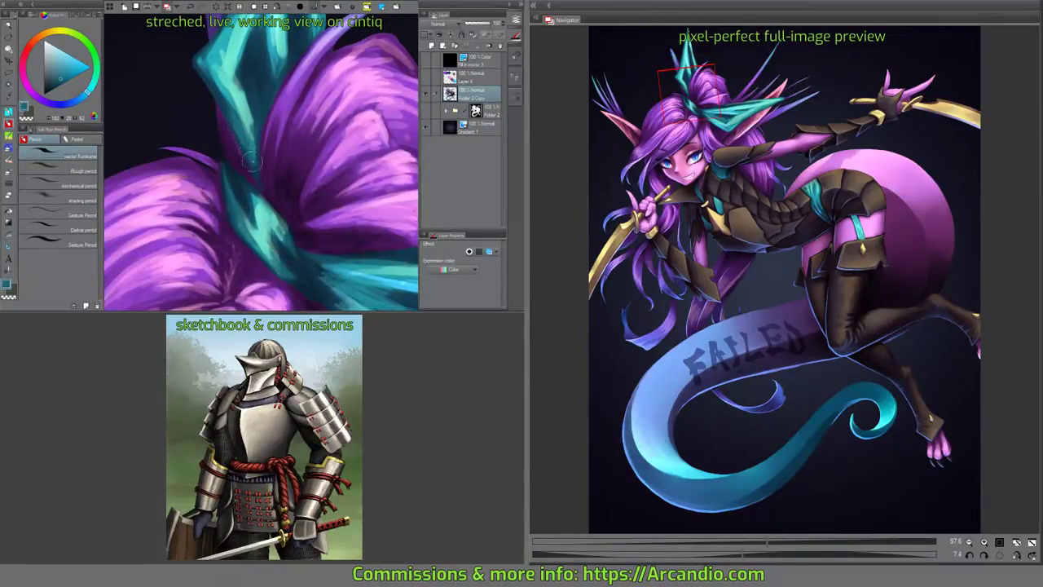
drag(251, 100, 251, 163)
alt+click(238, 168)
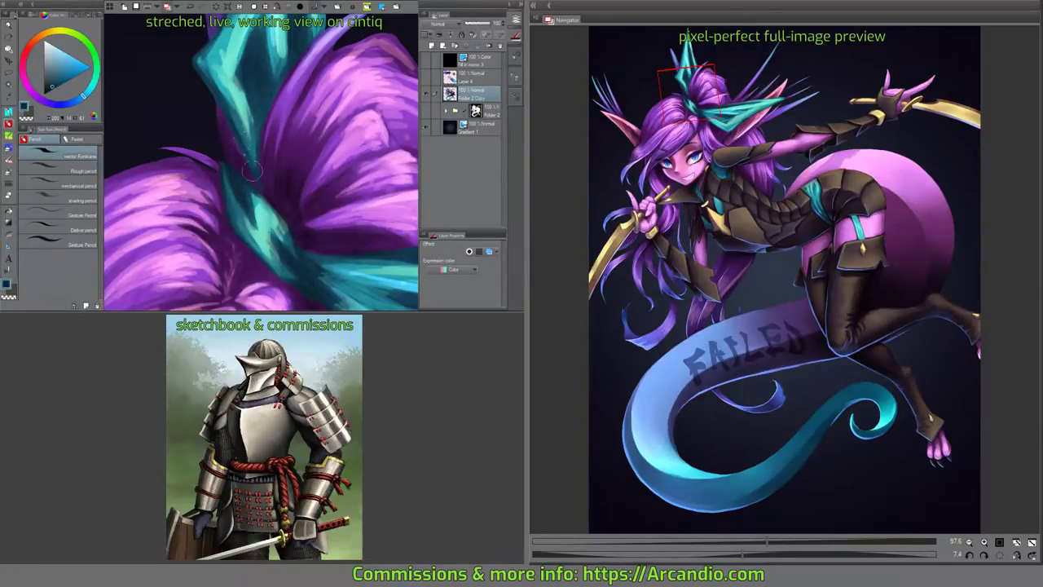
drag(208, 82, 218, 104)
mouse_move(244, 159)
mouse_down()
mouse_move(246, 186)
mouse_move(245, 171)
mouse_up()
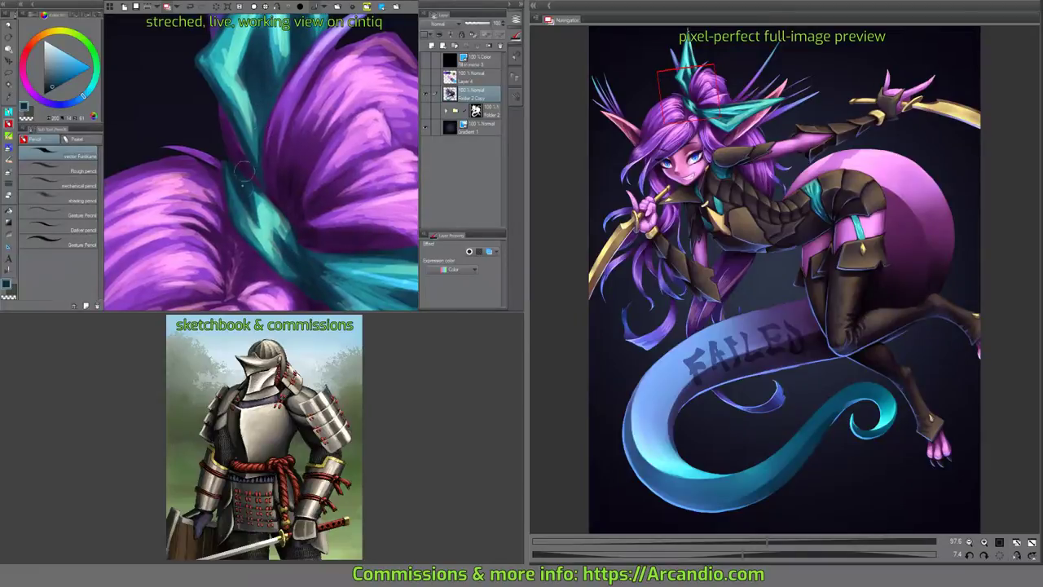
Sample a medium teal and paint strokes along the upright loop's outer edge and inside its dark lower fold.
alt+click(239, 196)
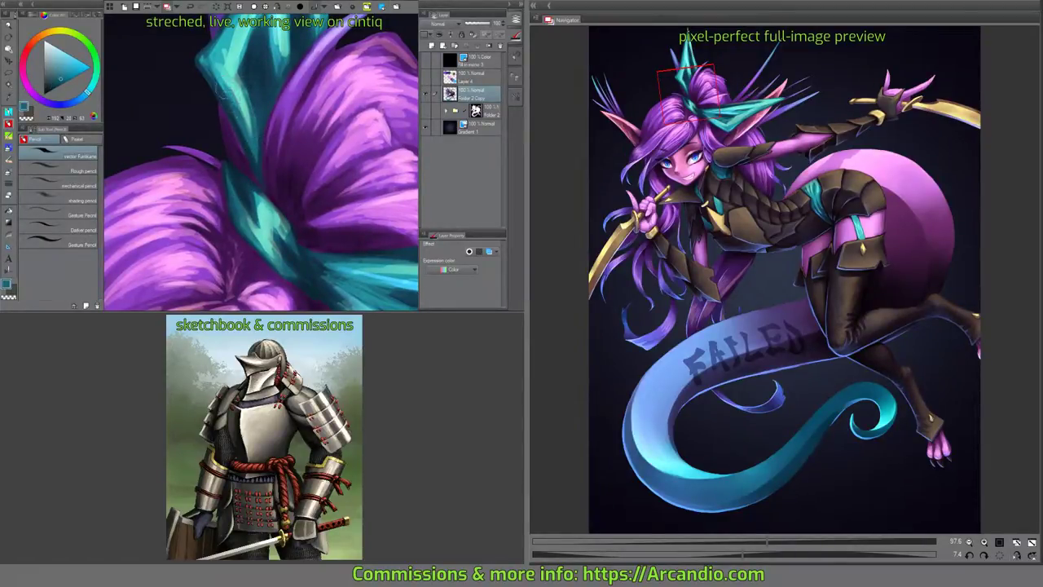
scroll(252, 90, up, 3)
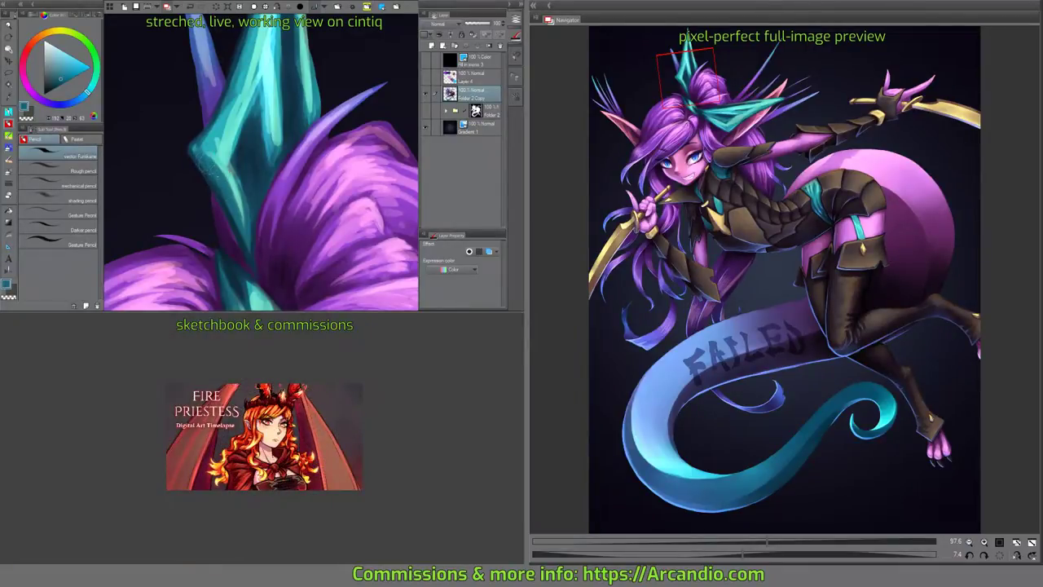
mouse_move(264, 134)
mouse_down()
mouse_move(232, 155)
mouse_move(248, 131)
mouse_up()
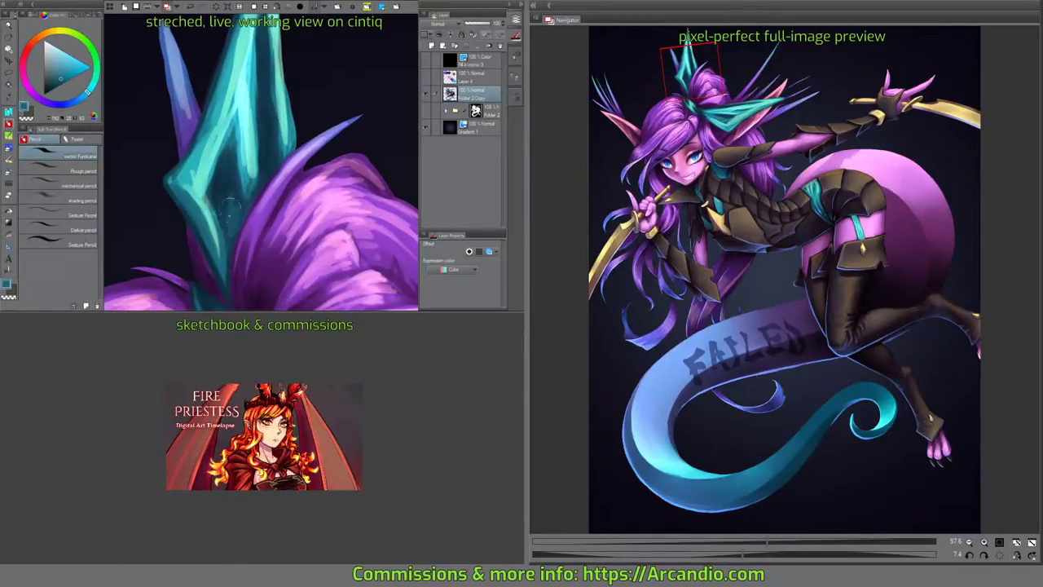
mouse_move(234, 196)
mouse_down()
mouse_move(239, 204)
mouse_move(244, 183)
mouse_move(232, 232)
mouse_move(223, 206)
mouse_up()
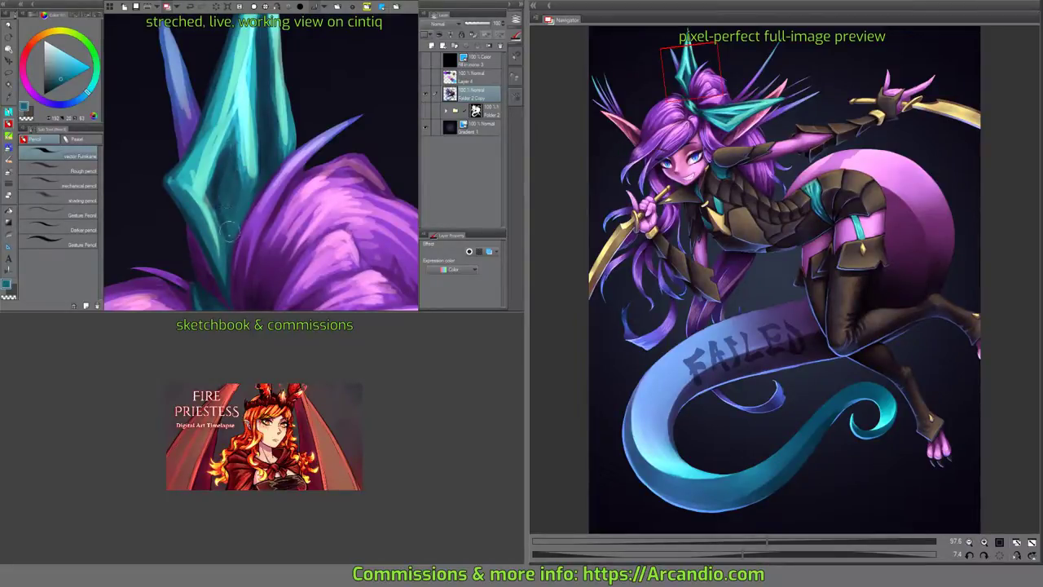
mouse_move(265, 119)
mouse_down()
mouse_move(256, 180)
mouse_move(251, 159)
mouse_up()
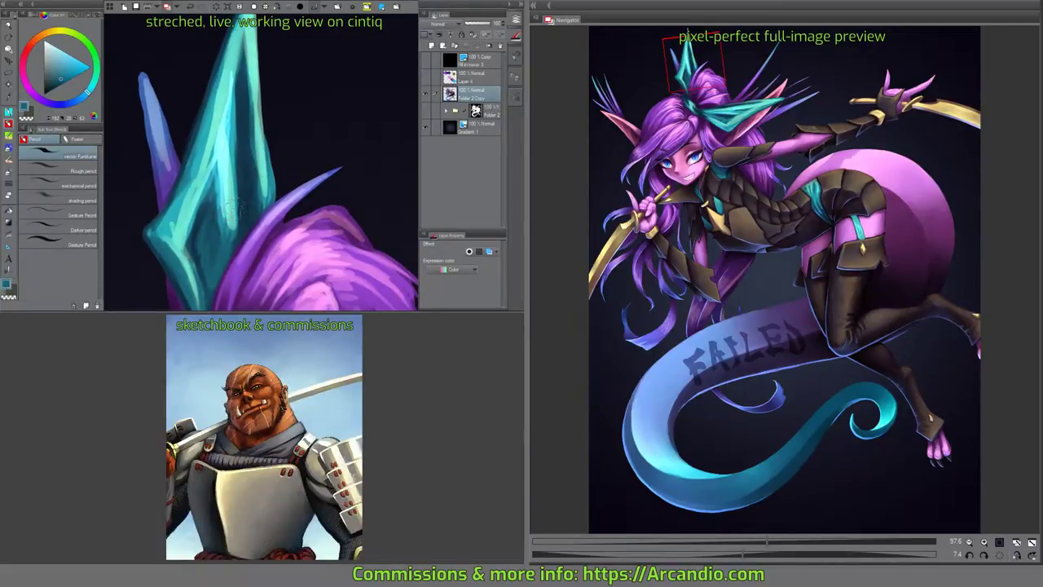
Sample a light mint and paint highlights along the upright loop's front folds up toward the pointed tip.
alt+click(236, 210)
mouse_move(238, 219)
mouse_down()
mouse_move(232, 189)
mouse_move(239, 237)
mouse_move(259, 159)
mouse_move(265, 209)
mouse_move(269, 122)
mouse_up()
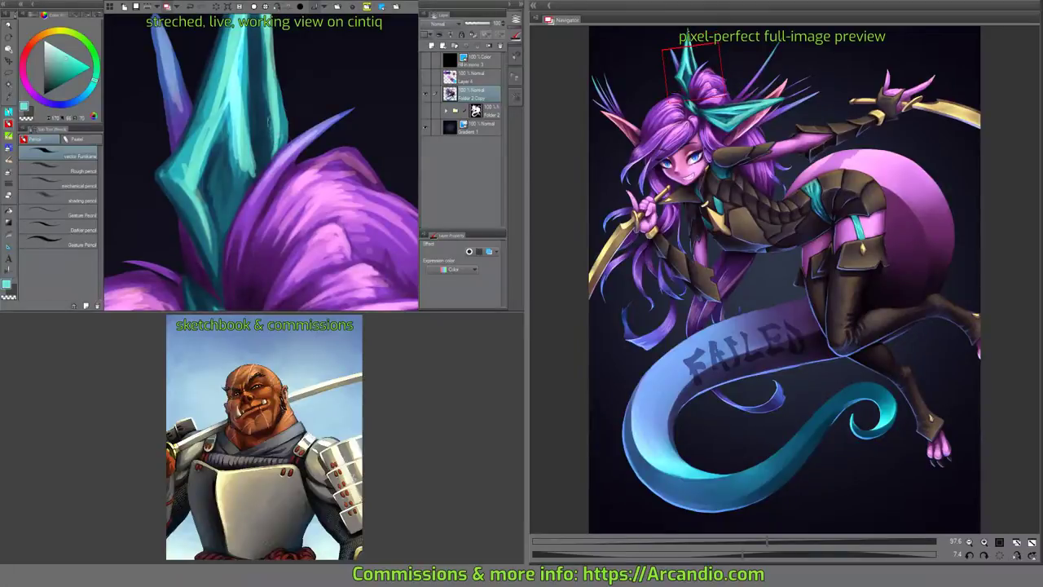
mouse_move(270, 161)
mouse_down()
mouse_move(258, 181)
mouse_move(288, 123)
mouse_move(226, 158)
mouse_move(204, 189)
mouse_up()
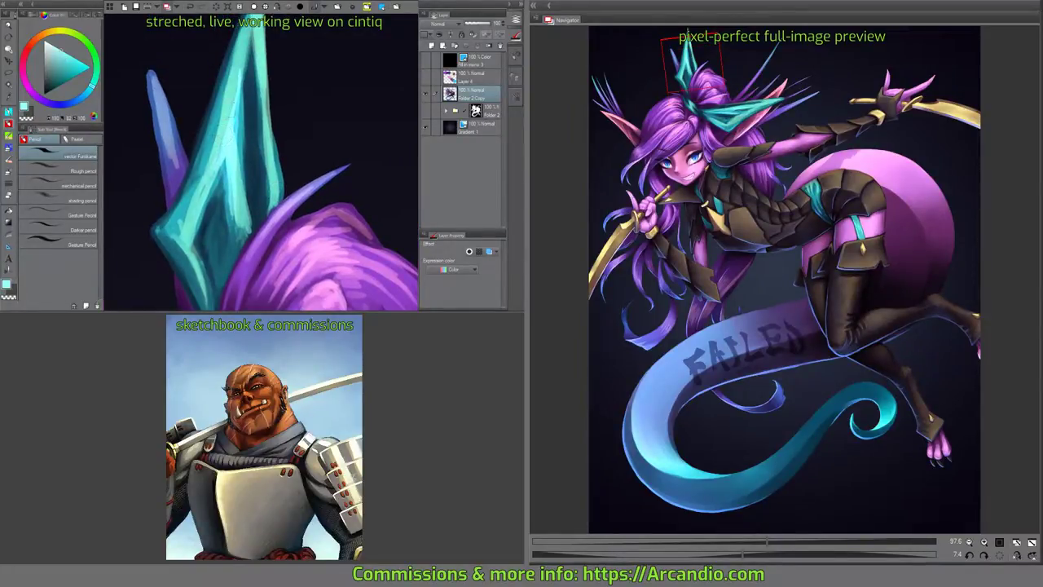
mouse_move(230, 123)
mouse_down()
mouse_move(203, 173)
mouse_move(231, 138)
mouse_move(225, 179)
mouse_move(260, 36)
mouse_move(257, 82)
mouse_up()
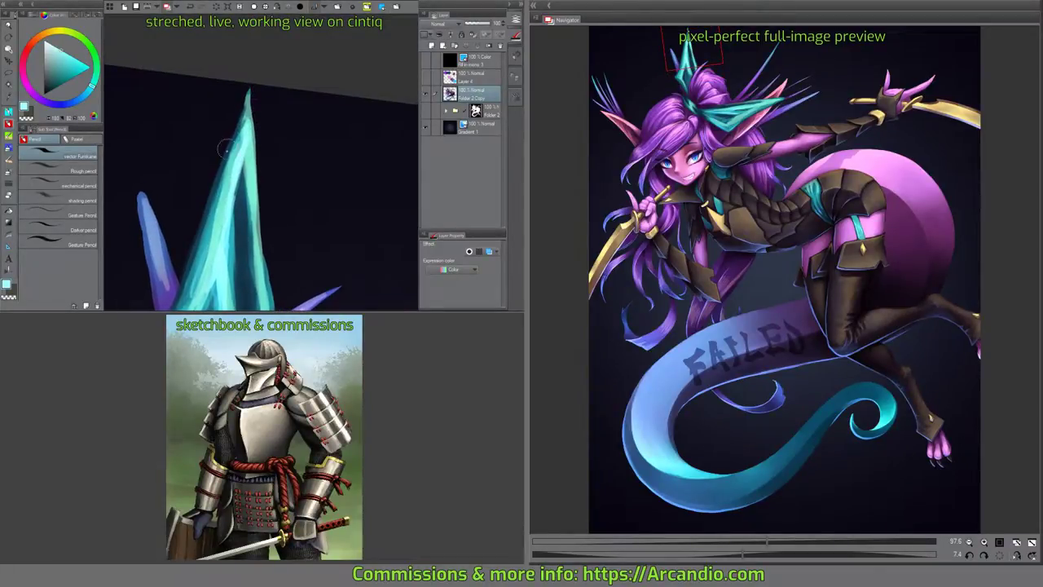
Sample a dark teal and refine the outline of the upright loop's pointed tip.
alt+click(234, 132)
drag(234, 132, 227, 155)
mouse_move(245, 110)
mouse_down()
mouse_move(232, 143)
mouse_move(248, 90)
mouse_up()
alt+click(245, 96)
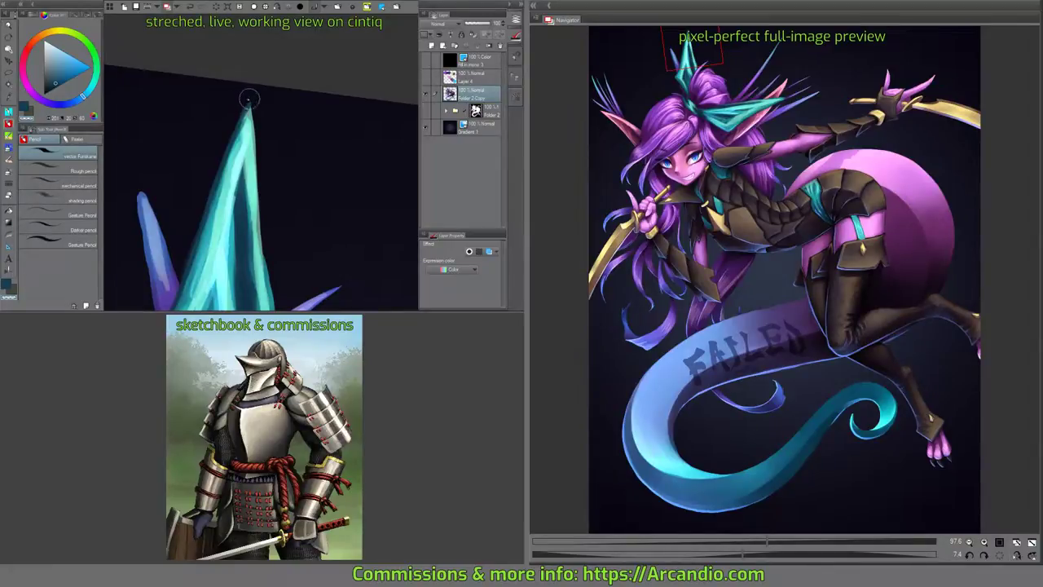
drag(264, 133, 244, 122)
alt+click(249, 122)
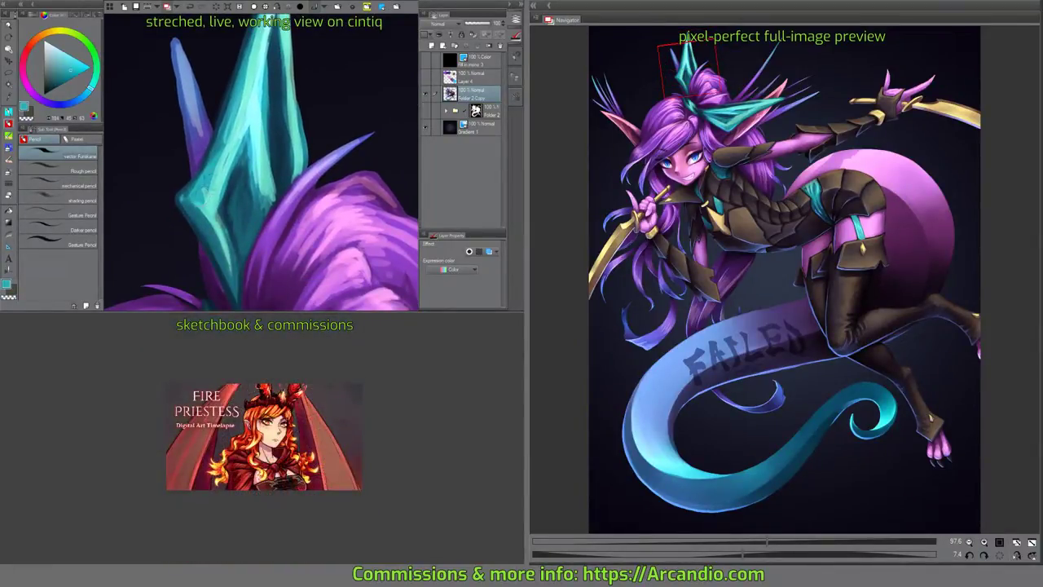
Paint sampled teal and light cyan tones to blend the front fold from the upright loop's bent corner upward.
mouse_move(213, 196)
mouse_down()
mouse_move(211, 184)
mouse_move(204, 200)
mouse_move(194, 197)
mouse_up()
drag(244, 122, 236, 140)
drag(210, 195, 199, 157)
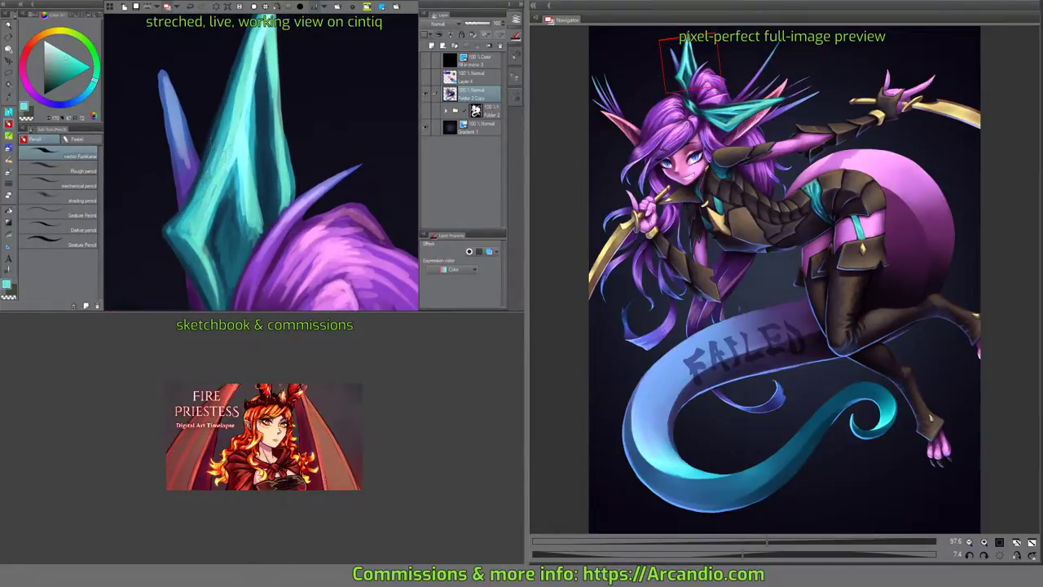
alt+click(202, 186)
drag(245, 163, 238, 155)
alt+click(236, 157)
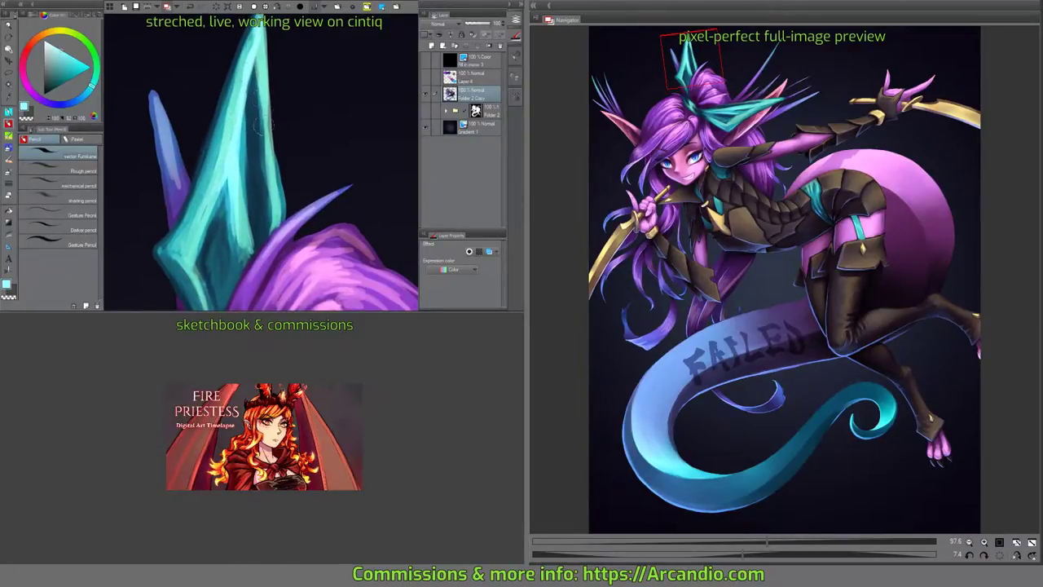
Brighten the upright loop's front fold with light cyan strokes from its forked middle up to the tip.
mouse_move(261, 124)
mouse_down()
mouse_move(271, 217)
mouse_move(273, 146)
mouse_move(272, 216)
mouse_move(227, 121)
mouse_up()
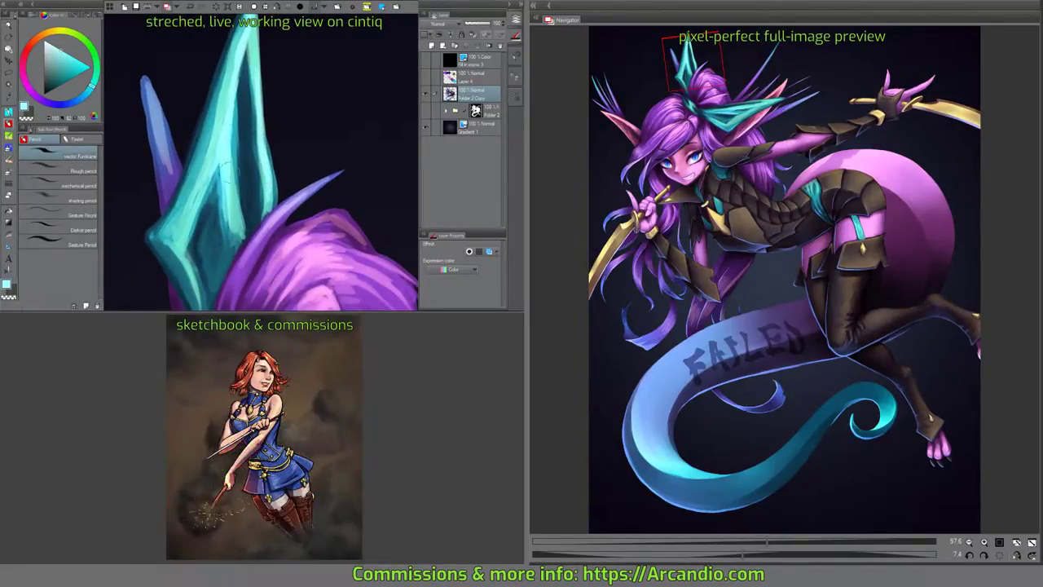
drag(228, 168, 244, 43)
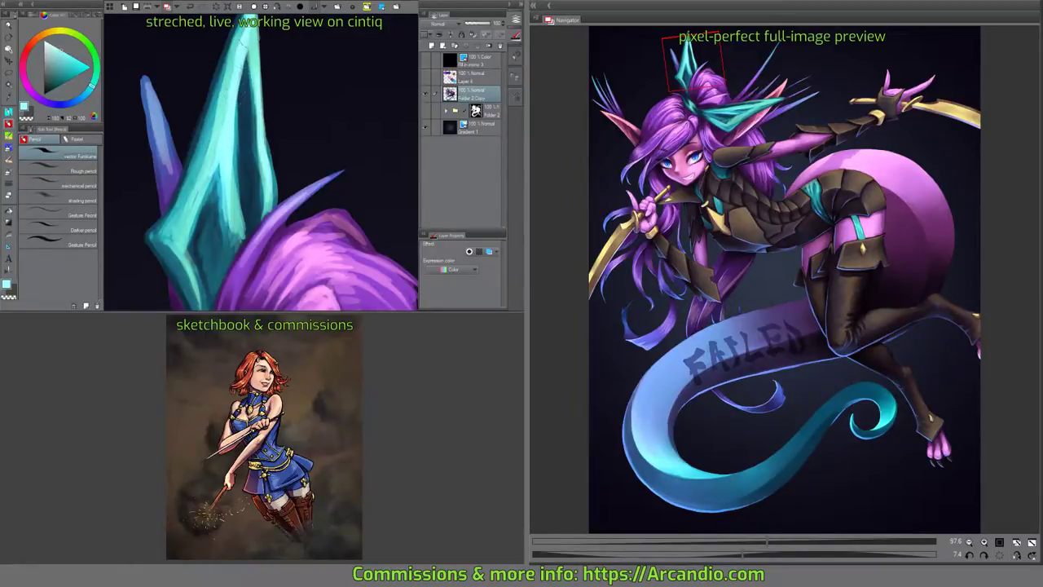
mouse_move(236, 82)
mouse_down()
mouse_move(229, 167)
mouse_move(246, 233)
mouse_move(310, 218)
mouse_up()
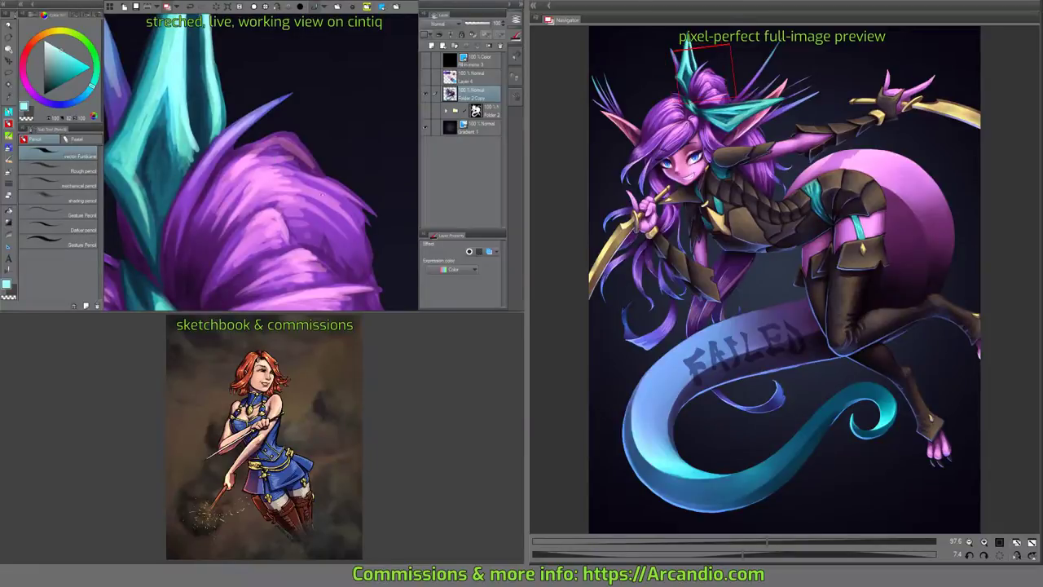
drag(325, 169, 274, 210)
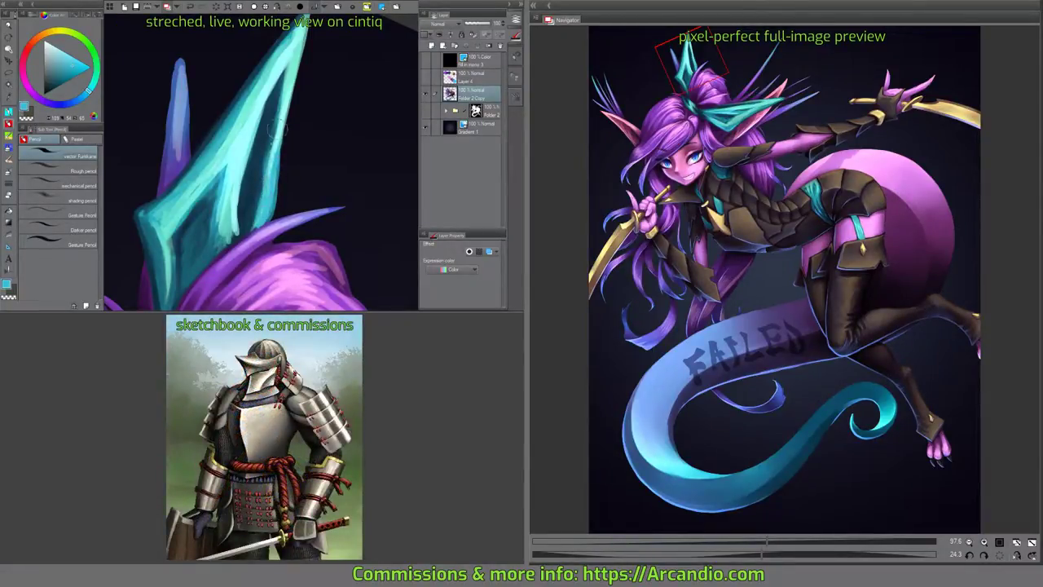
Paint medium cyan strokes along the upright loop's far edge, inner fold and bent corner.
mouse_move(274, 155)
mouse_down()
mouse_move(283, 116)
mouse_move(298, 193)
mouse_move(291, 158)
mouse_move(238, 140)
mouse_move(225, 189)
mouse_up()
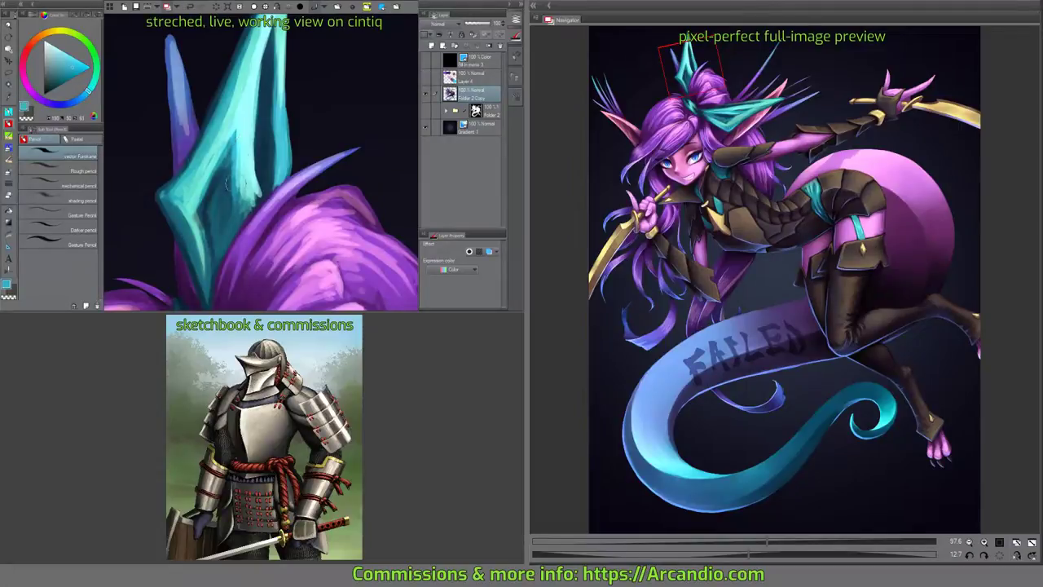
mouse_move(242, 155)
mouse_down()
mouse_move(242, 209)
mouse_move(278, 139)
mouse_up()
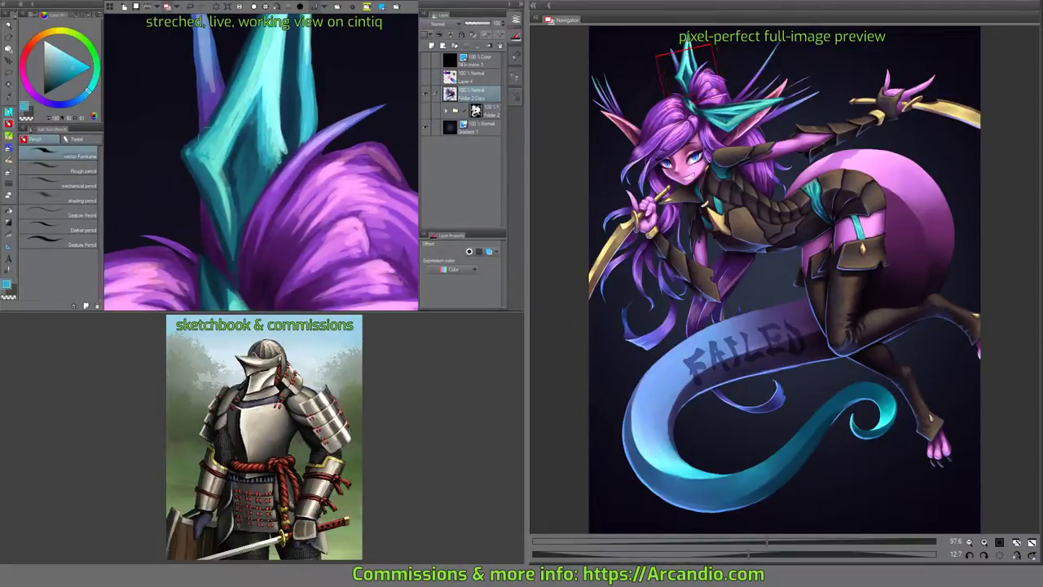
mouse_move(215, 143)
mouse_down()
mouse_move(229, 123)
mouse_move(219, 155)
mouse_up()
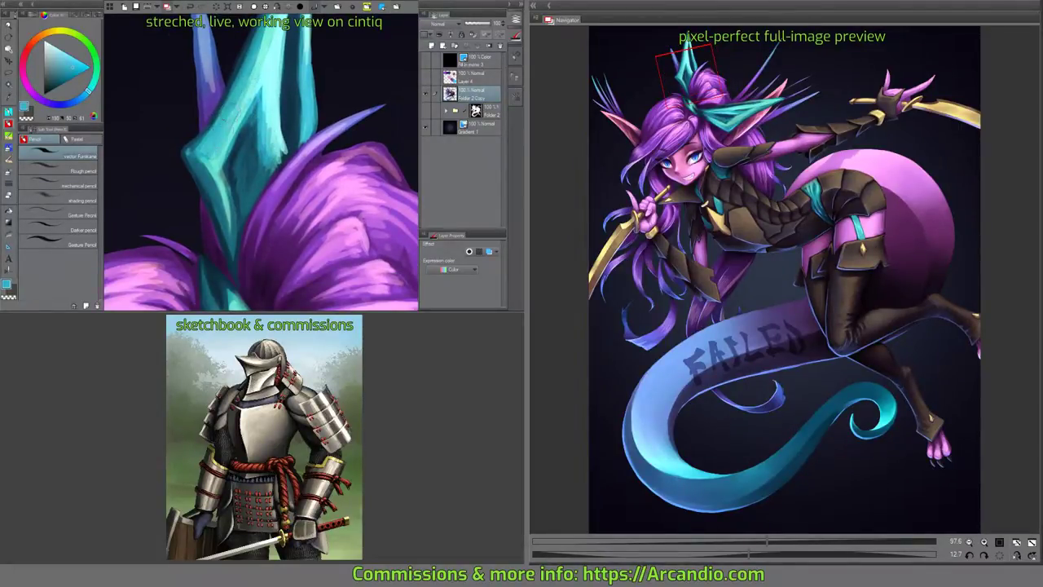
scroll(273, 71, down, 1)
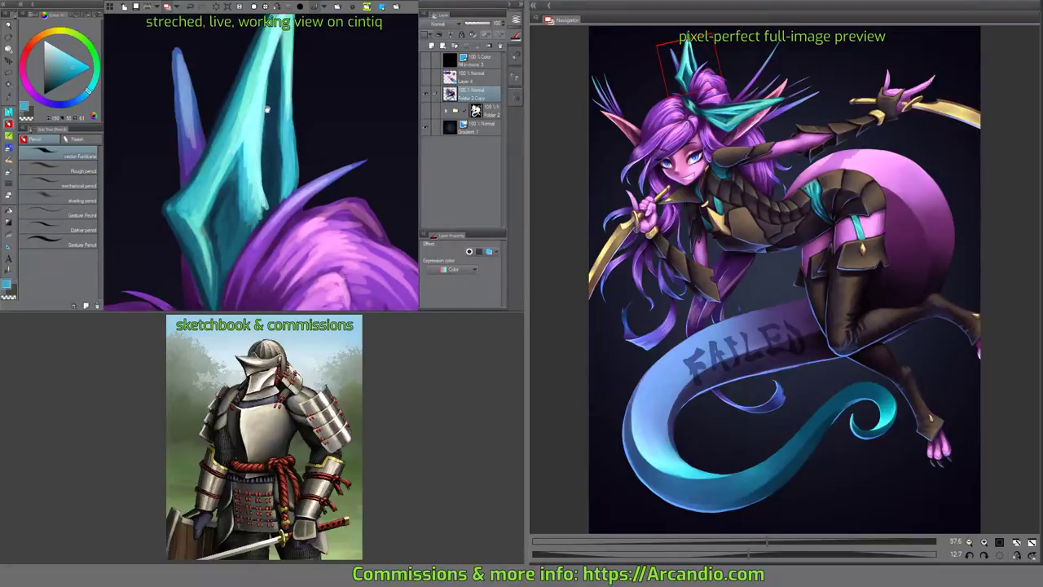
Paint teal strokes down the band below the upright loop's bent corner and along the lower interior opening.
drag(261, 163, 270, 114)
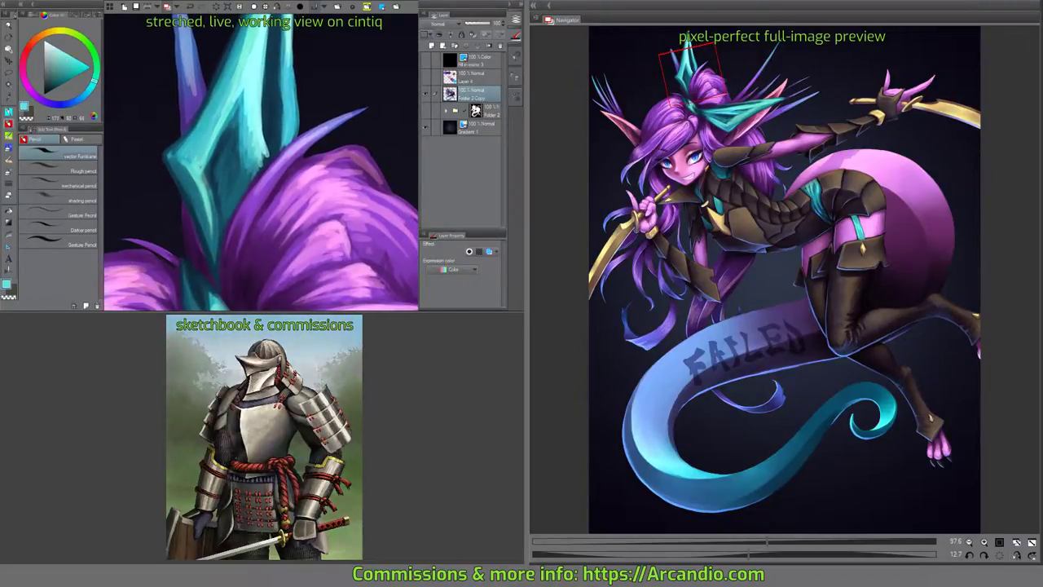
mouse_move(203, 171)
mouse_down()
mouse_move(228, 241)
mouse_move(230, 210)
mouse_move(221, 249)
mouse_up()
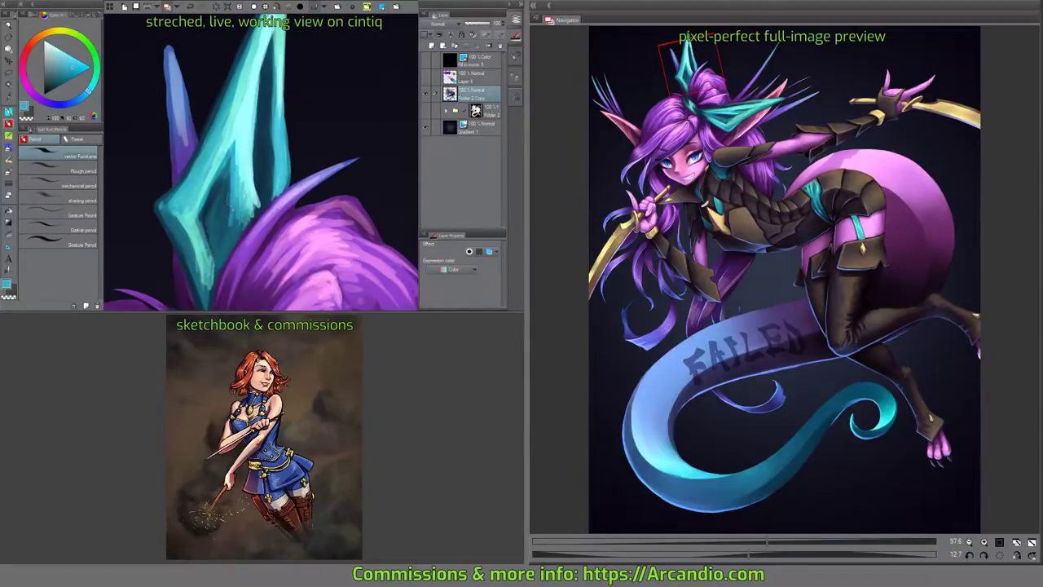
mouse_move(230, 211)
mouse_down()
mouse_move(238, 243)
mouse_move(222, 262)
mouse_up()
mouse_move(245, 176)
mouse_down()
mouse_move(222, 251)
mouse_move(218, 198)
mouse_move(212, 187)
mouse_up()
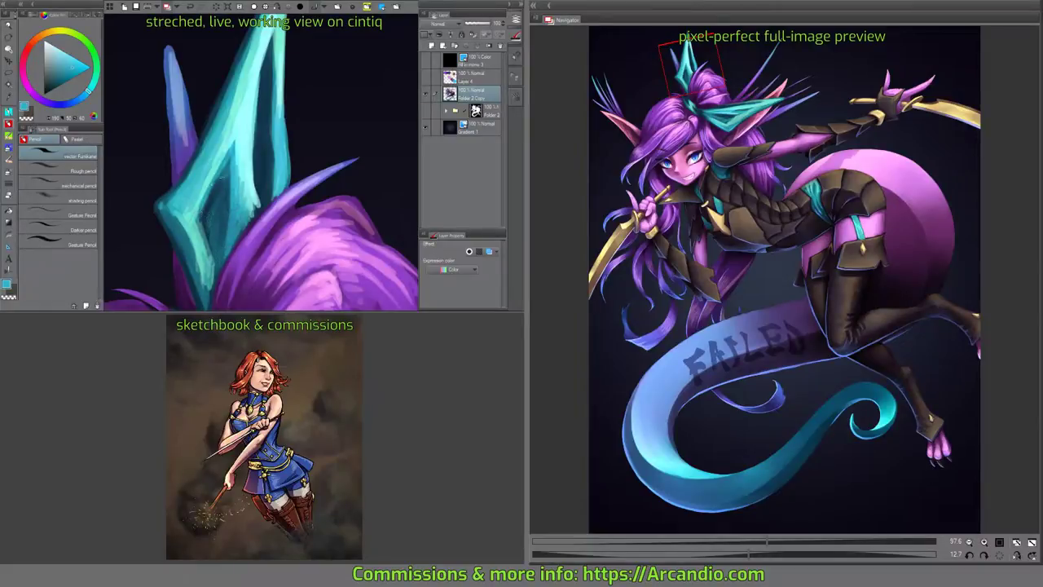
Sample a light cyan and smooth the highlight on the upright loop's front fold down toward the bent corner.
alt+click(238, 122)
mouse_move(235, 130)
mouse_down()
mouse_move(214, 168)
mouse_move(199, 218)
mouse_up()
drag(210, 164, 204, 184)
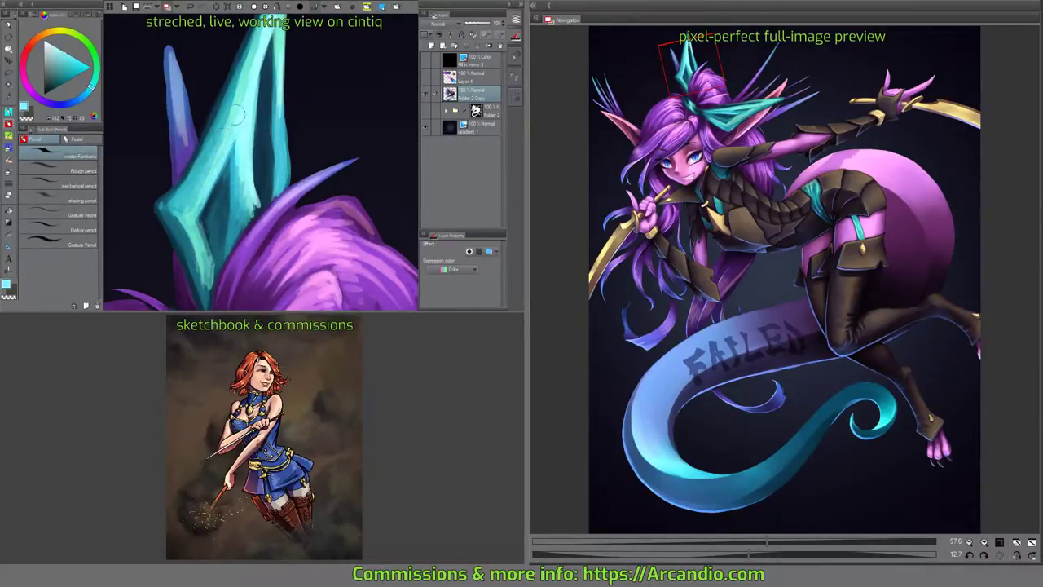
drag(237, 117, 252, 188)
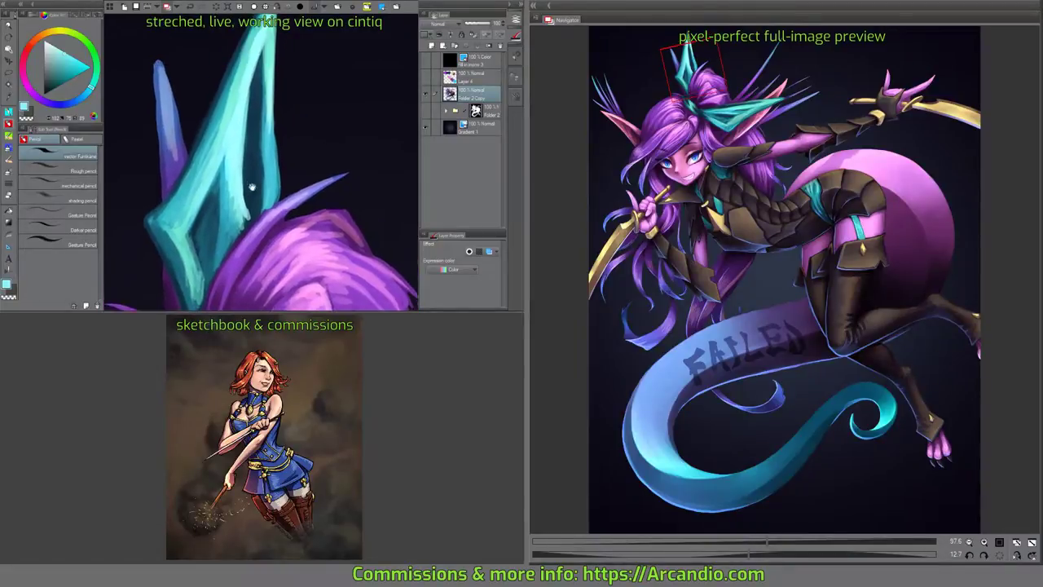
Sample darker teals and define the edges and shadow of the upright loop's lower interior opening.
alt+click(230, 168)
drag(234, 132, 213, 178)
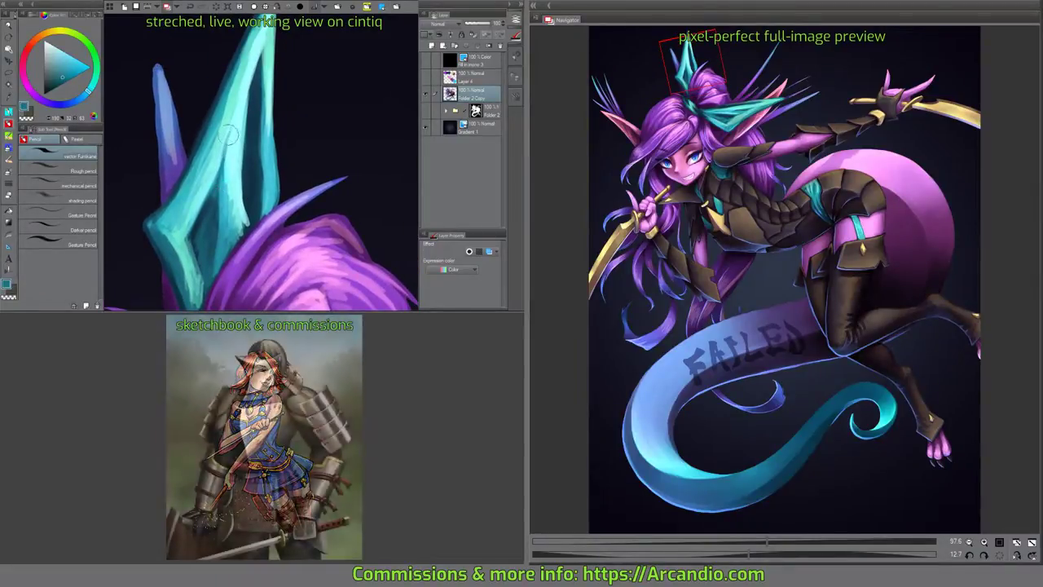
drag(229, 134, 222, 172)
alt+click(205, 210)
drag(204, 220, 222, 172)
drag(215, 220, 244, 146)
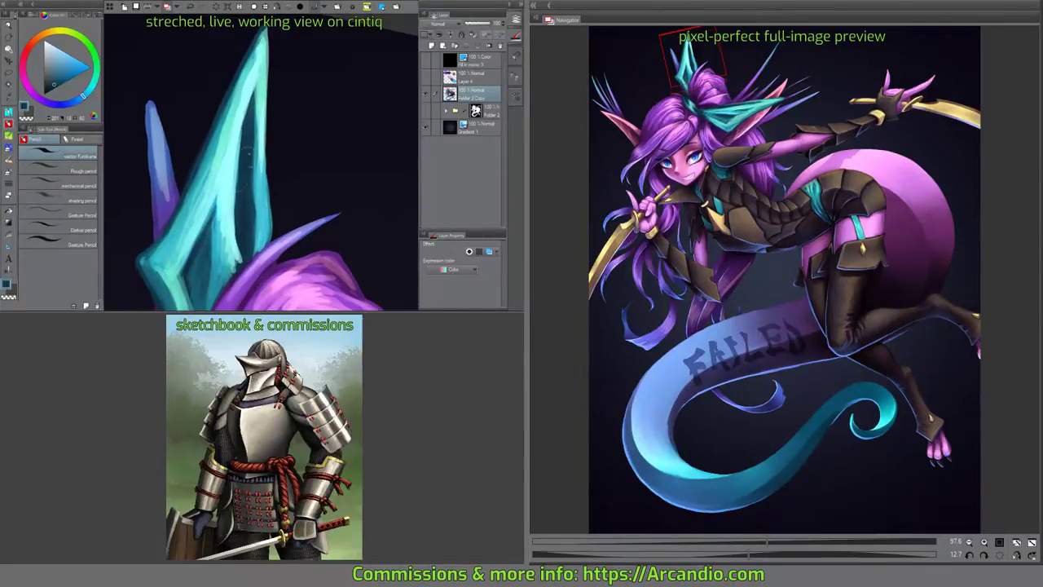
Sample a muted dark teal and shade the tall, narrow opening inside the upright loop.
alt+click(238, 219)
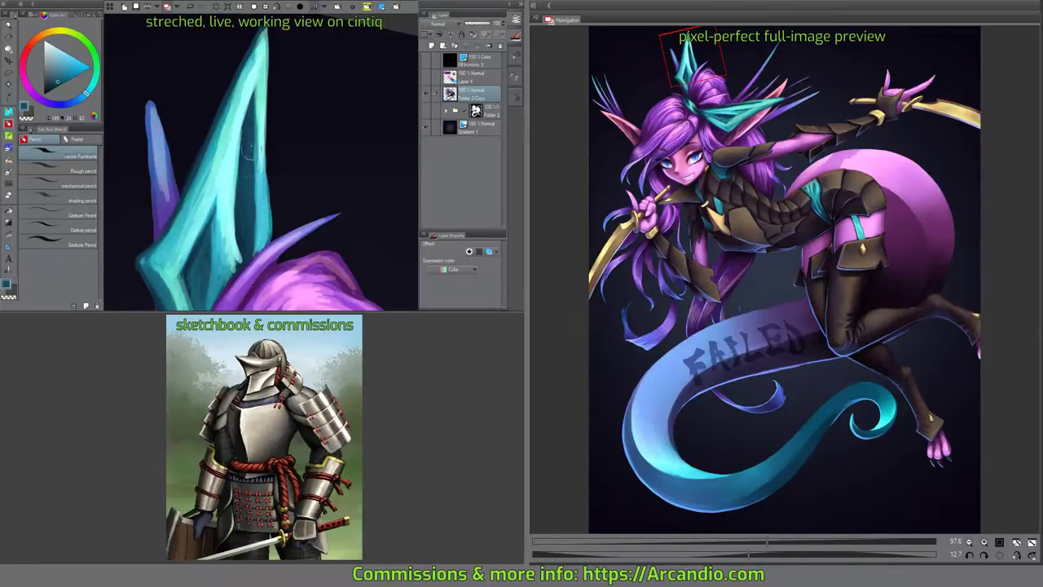
scroll(206, 205, down, 3)
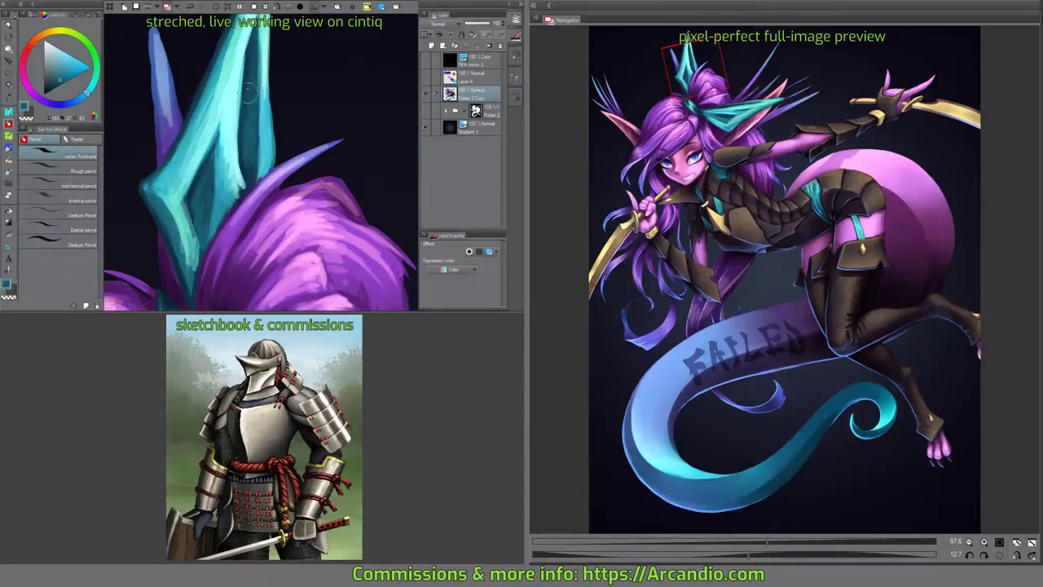
scroll(247, 92, up, 2)
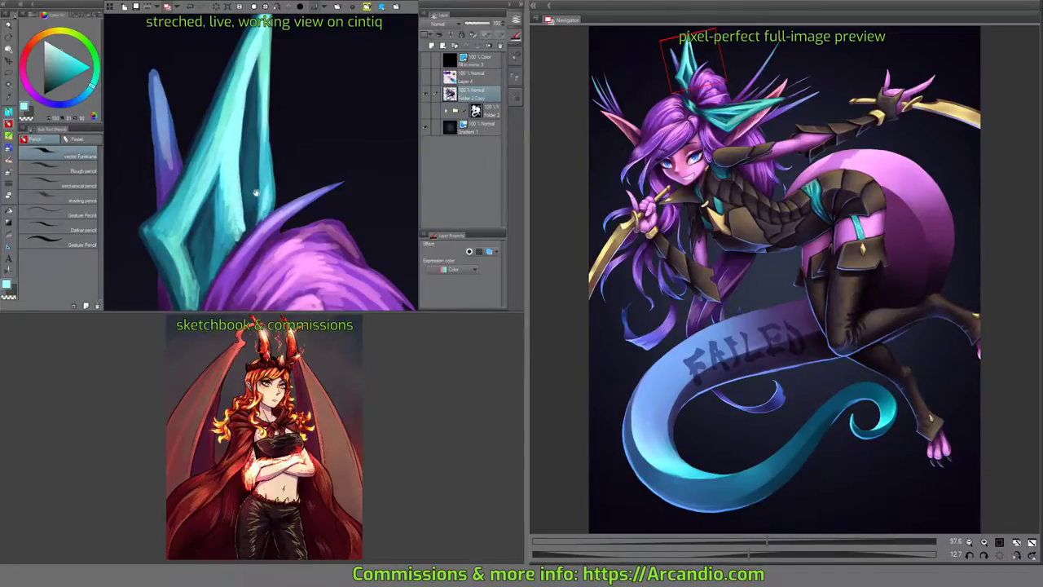
Sample a mid teal and dark purples and clean up the edge where the upright loop's lower folds meet the hair strand.
drag(256, 196, 260, 171)
alt+click(251, 204)
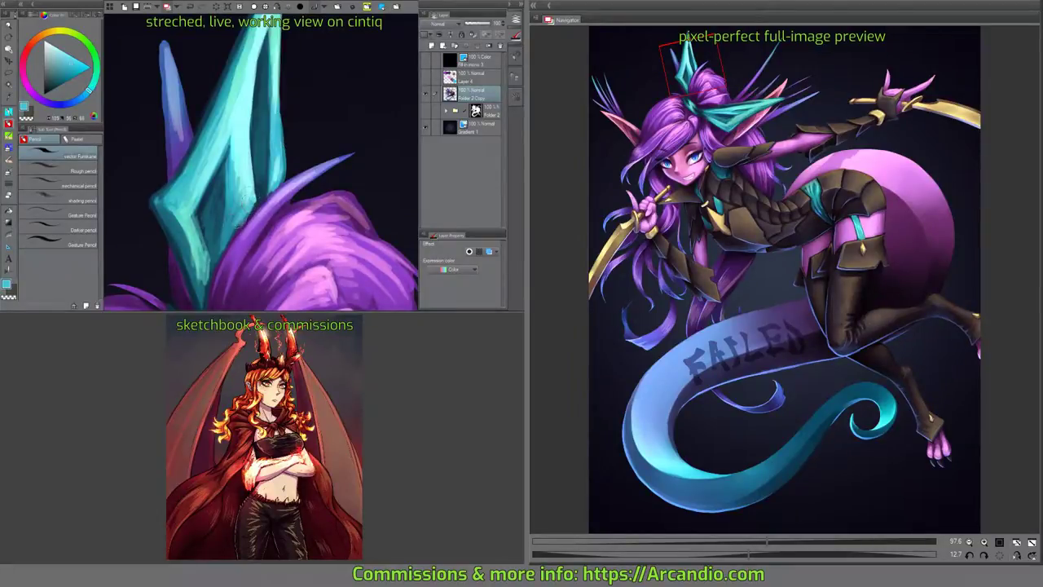
mouse_move(254, 177)
mouse_down()
mouse_move(251, 162)
mouse_move(259, 184)
mouse_up()
alt+click(236, 234)
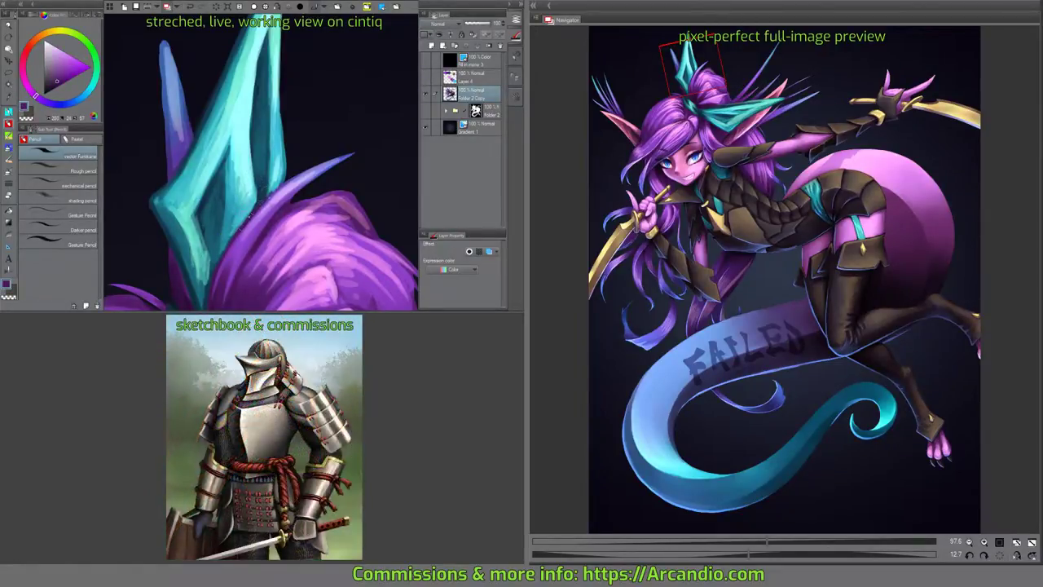
drag(276, 194, 284, 151)
alt+click(248, 196)
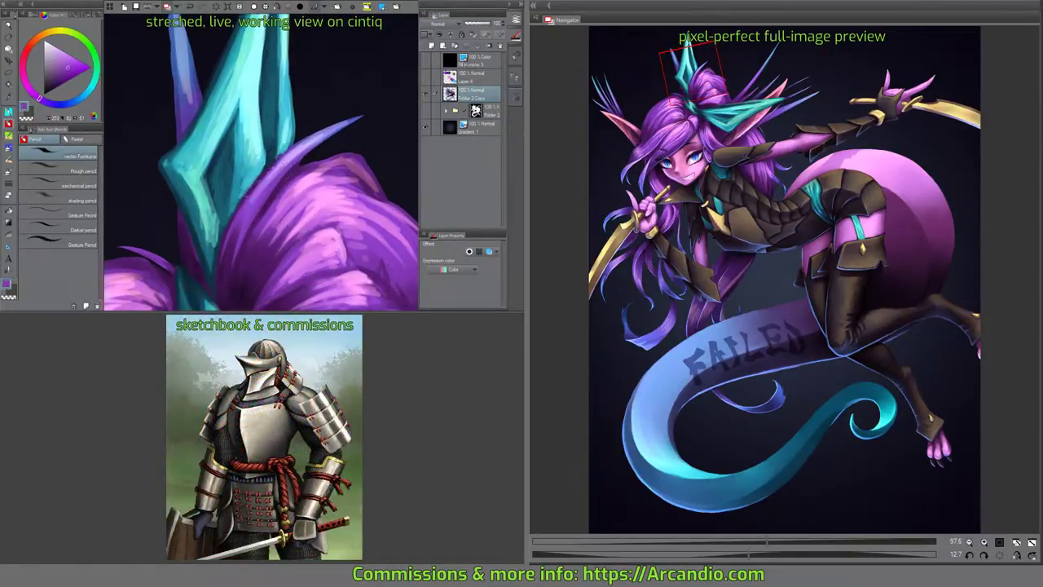
drag(308, 137, 288, 174)
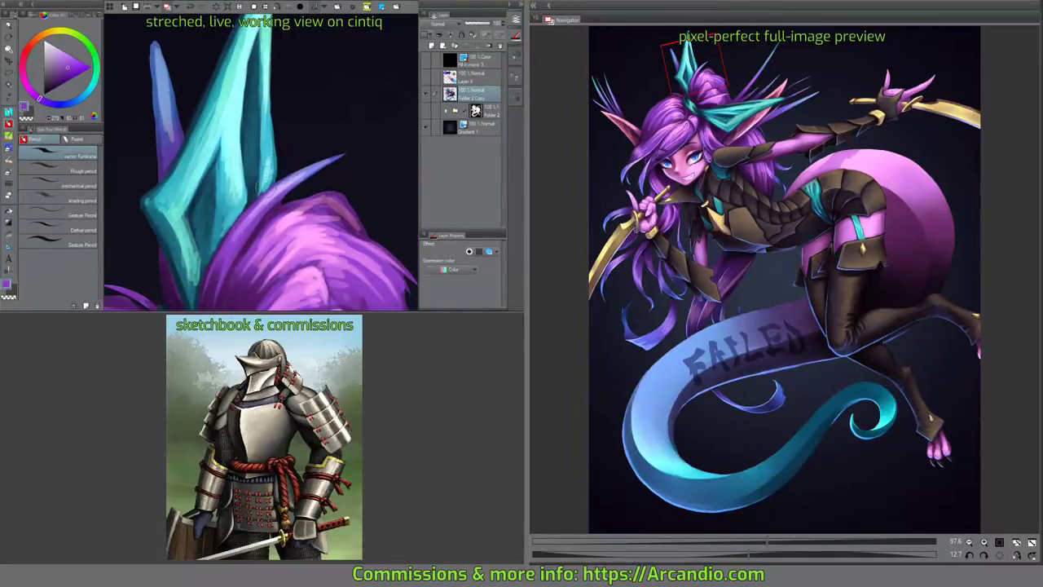
Sample a medium teal and paint the base of the upright loop's back band just above the pointed hair strand.
alt+click(269, 184)
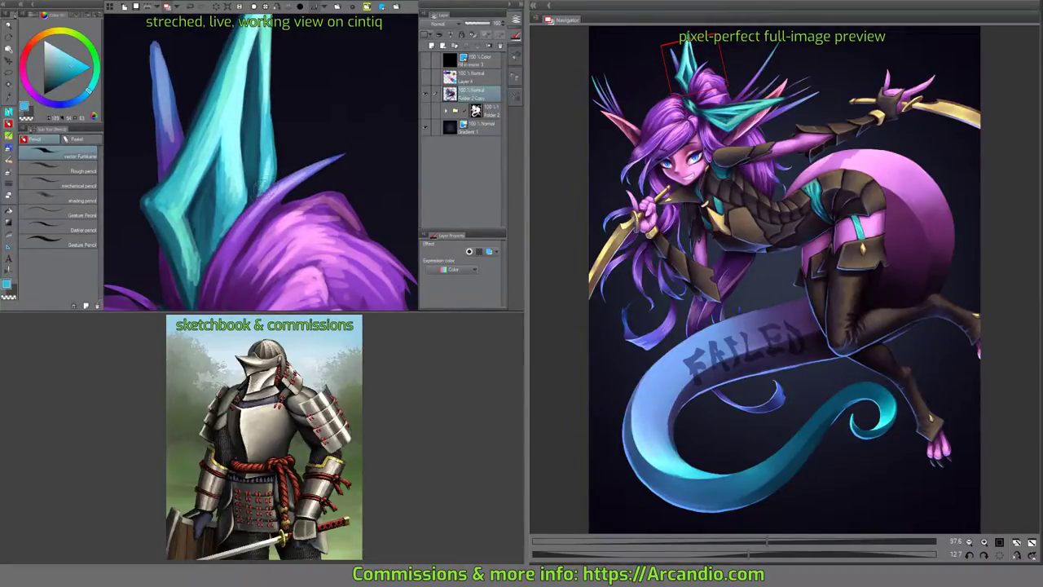
drag(256, 183, 300, 173)
mouse_move(308, 124)
mouse_down()
mouse_move(279, 122)
mouse_move(277, 140)
mouse_move(279, 130)
mouse_up()
Sample a muted teal and shade the outer edge of the upright loop's front band up toward the tip.
alt+click(277, 133)
drag(275, 178, 252, 145)
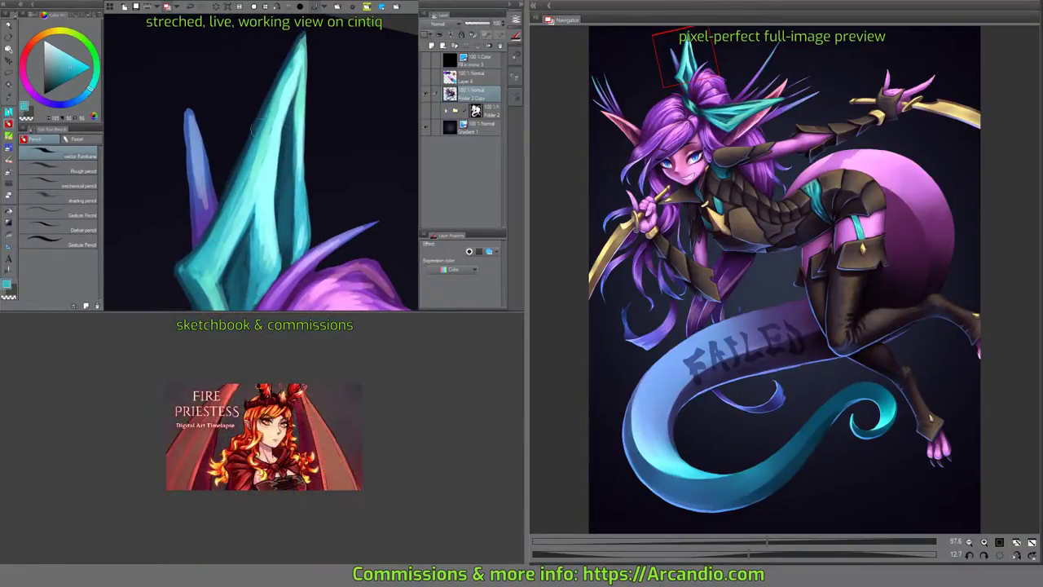
drag(260, 119, 289, 65)
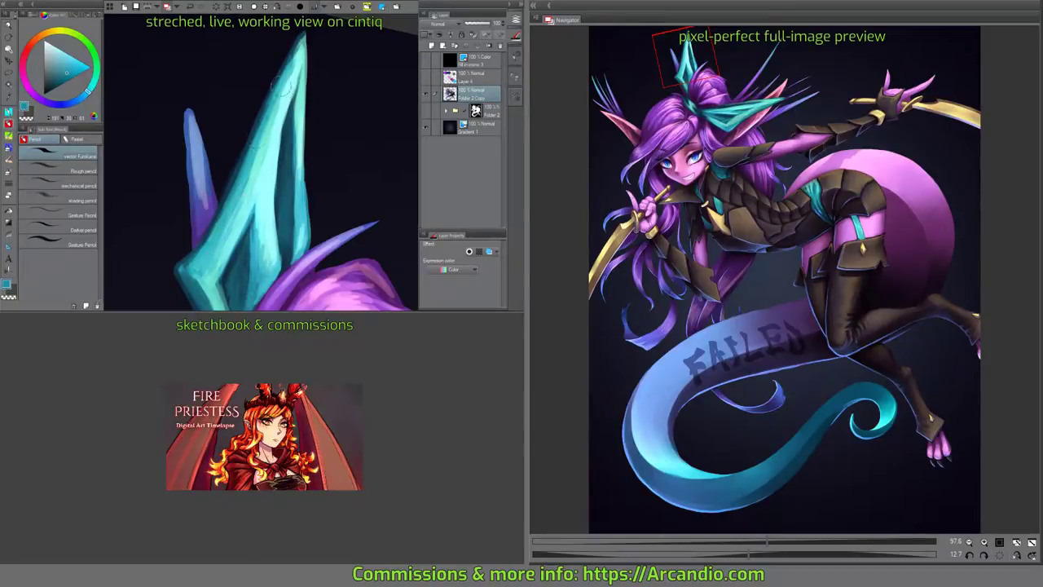
mouse_move(282, 81)
mouse_down()
mouse_move(285, 65)
mouse_move(282, 112)
mouse_up()
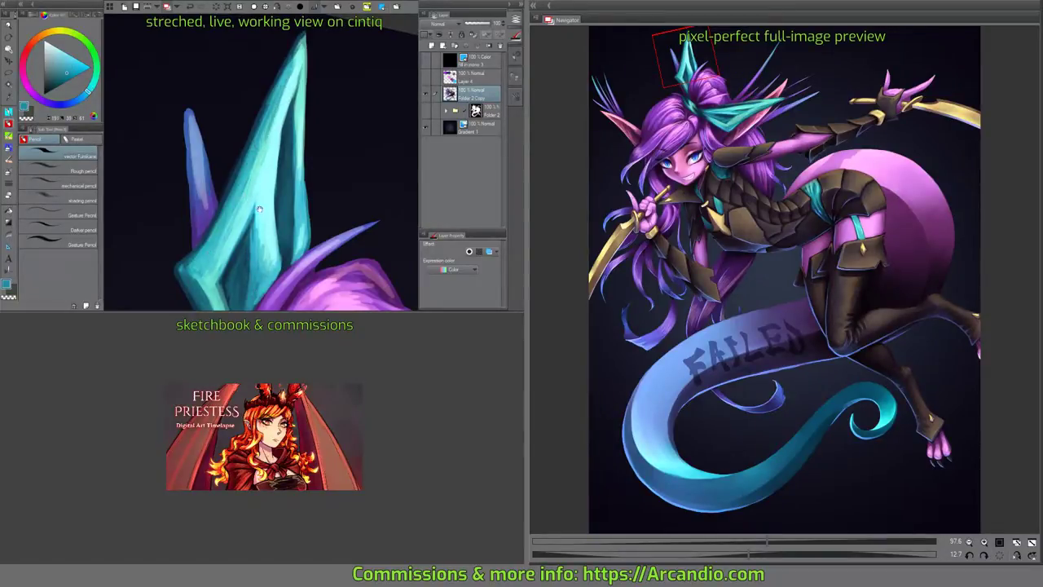
drag(259, 191, 247, 128)
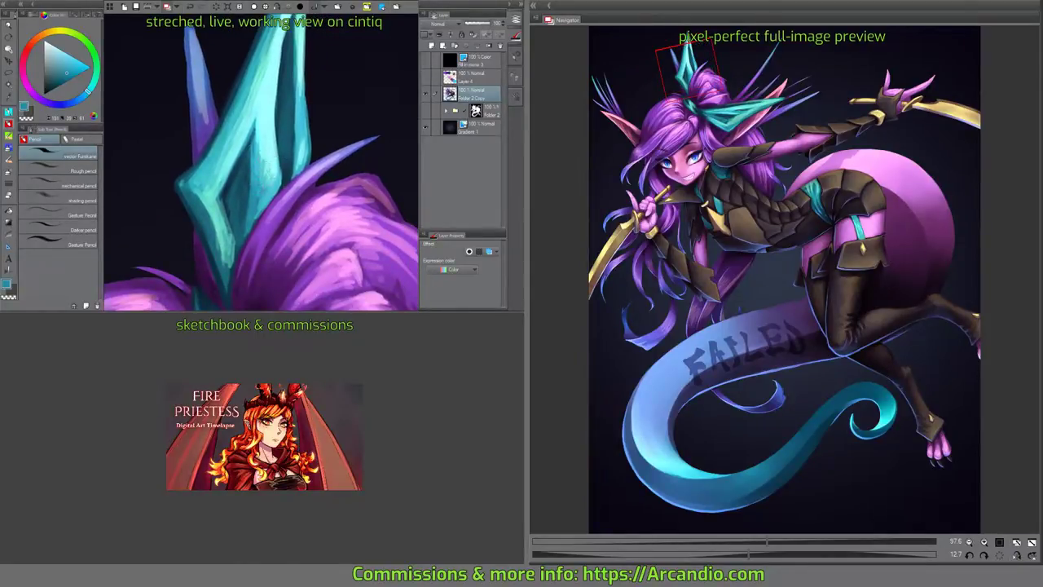
Sample neighboring teals and smooth the upright loop's inner fold beside the lower opening, just above the hair.
mouse_move(265, 200)
mouse_down()
mouse_move(244, 189)
mouse_move(247, 220)
mouse_move(247, 151)
mouse_up()
alt+click(247, 194)
scroll(263, 198, down, 1)
alt+click(249, 175)
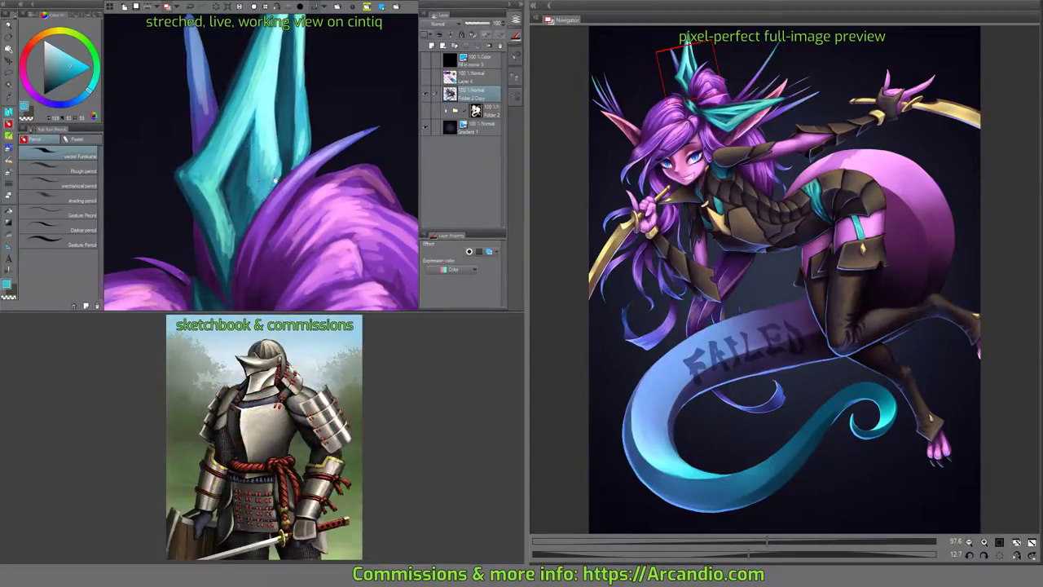
scroll(277, 181, up, 5)
scroll(255, 135, down, 2)
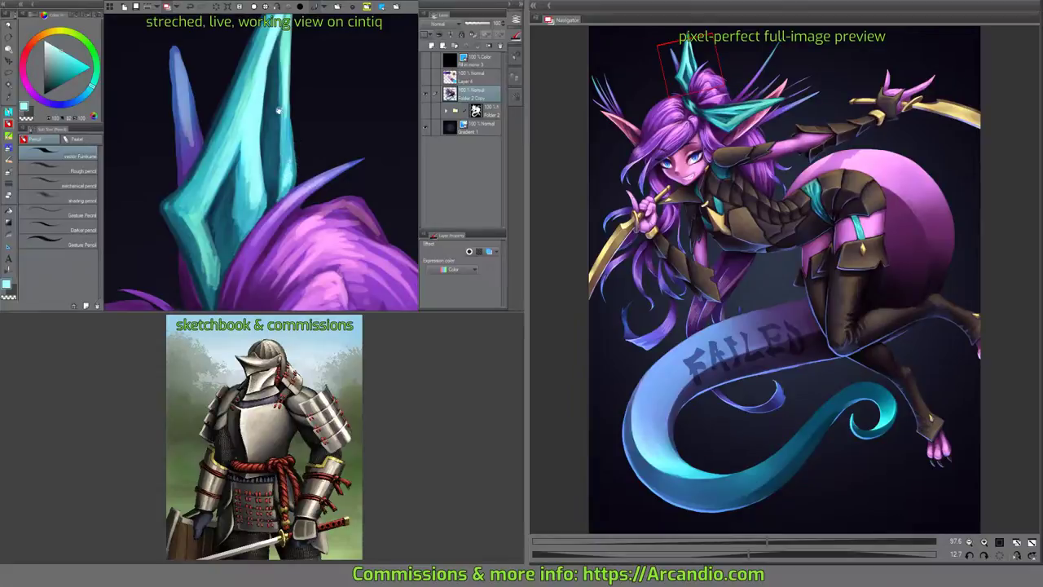
Sample mid and darker teals and refine the upright loop's bent corner and the band running down from it.
drag(278, 110, 212, 169)
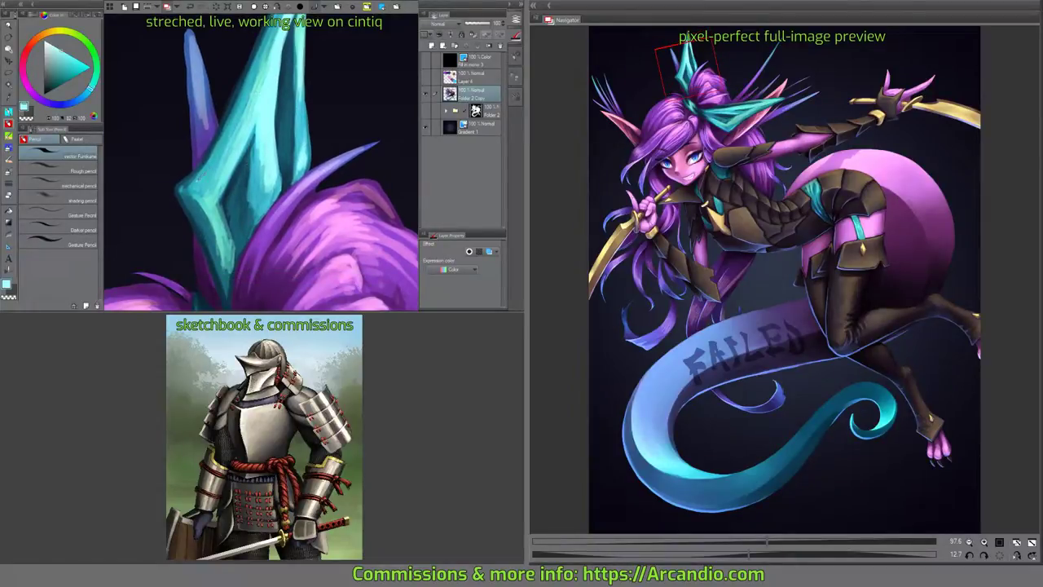
alt+click(189, 180)
mouse_move(196, 222)
mouse_down()
mouse_move(236, 158)
mouse_move(233, 130)
mouse_move(294, 129)
mouse_move(192, 208)
mouse_up()
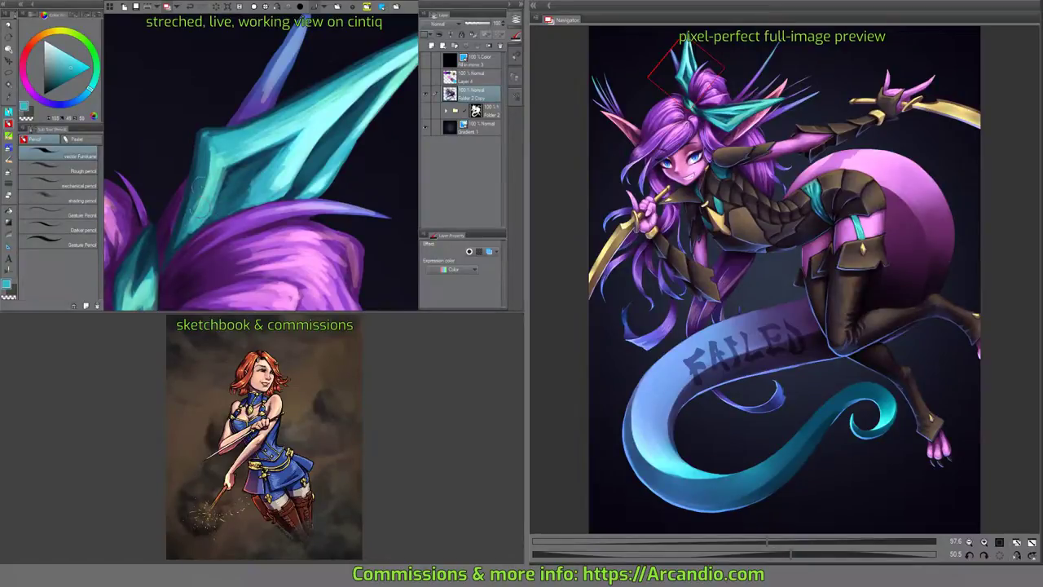
alt+click(187, 228)
drag(187, 228, 243, 135)
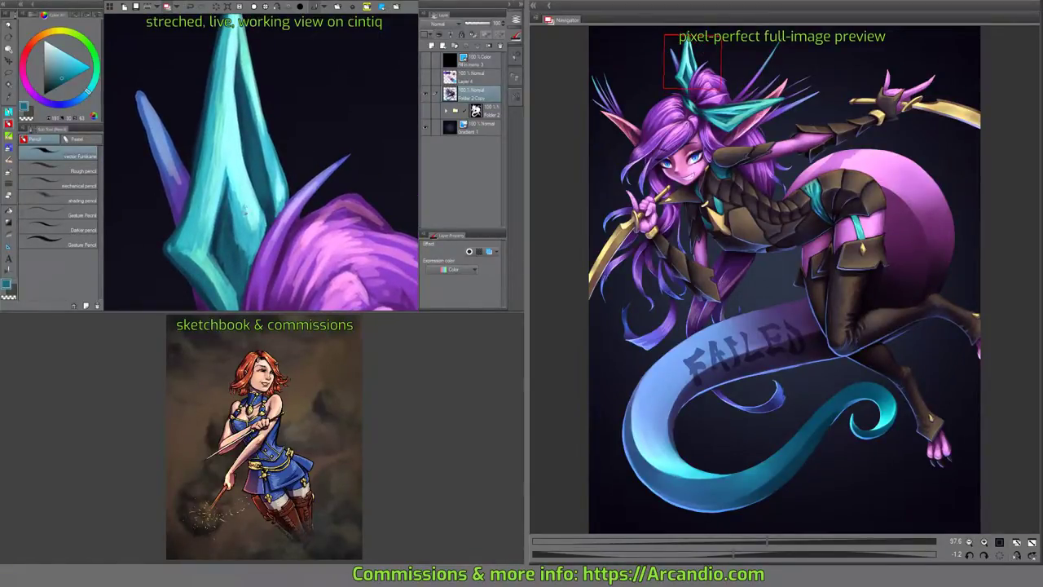
Sample light cyans and blend the highlight along the upright loop's front band where it splits into the inner fold.
mouse_move(233, 188)
mouse_down()
mouse_move(231, 137)
mouse_move(238, 179)
mouse_move(237, 147)
mouse_up()
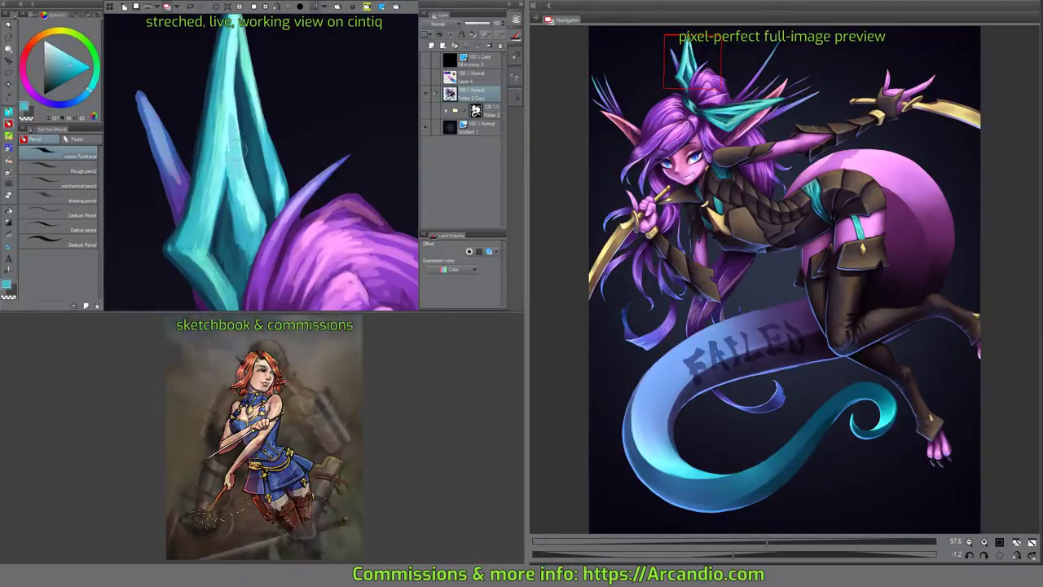
alt+click(230, 91)
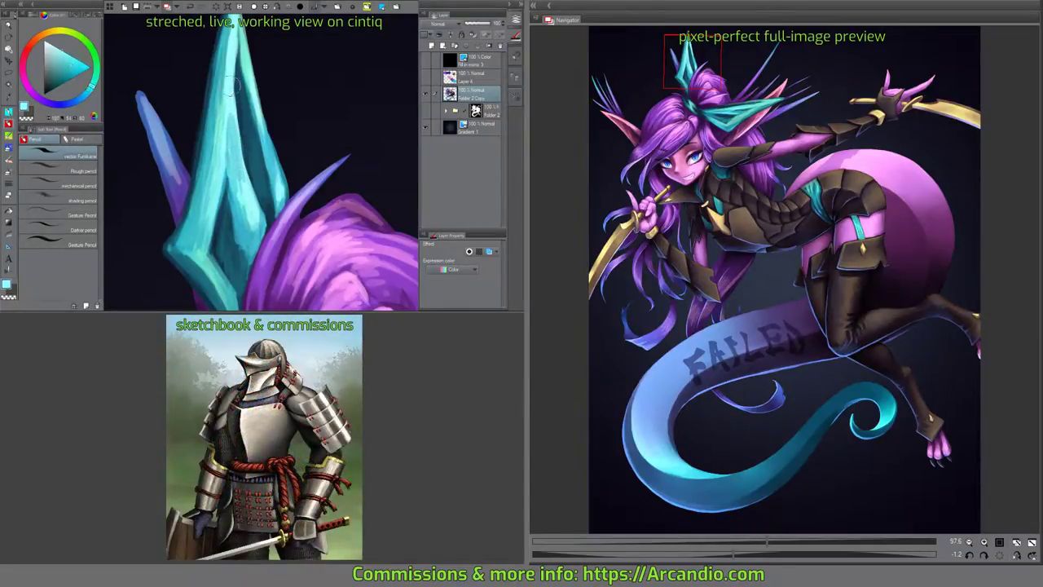
mouse_move(230, 112)
mouse_down()
mouse_move(225, 163)
mouse_move(227, 118)
mouse_up()
drag(221, 169, 219, 206)
mouse_move(234, 133)
mouse_down()
mouse_move(276, 209)
mouse_move(250, 151)
mouse_move(263, 153)
mouse_move(242, 126)
mouse_up()
alt+click(232, 106)
drag(235, 91, 238, 119)
drag(248, 161, 249, 196)
alt+click(233, 102)
drag(232, 111, 232, 91)
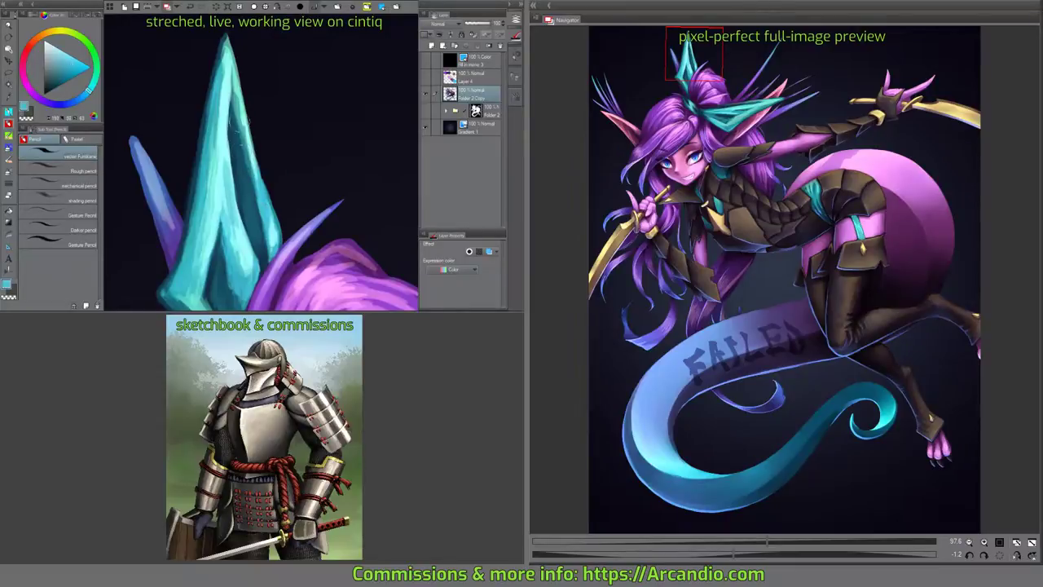
Paint mid-teal strokes down the upright loop's narrow back band, and define its outer edge with a sampled dark teal.
drag(241, 151, 240, 73)
mouse_move(247, 122)
mouse_down()
mouse_move(256, 208)
mouse_move(241, 155)
mouse_up()
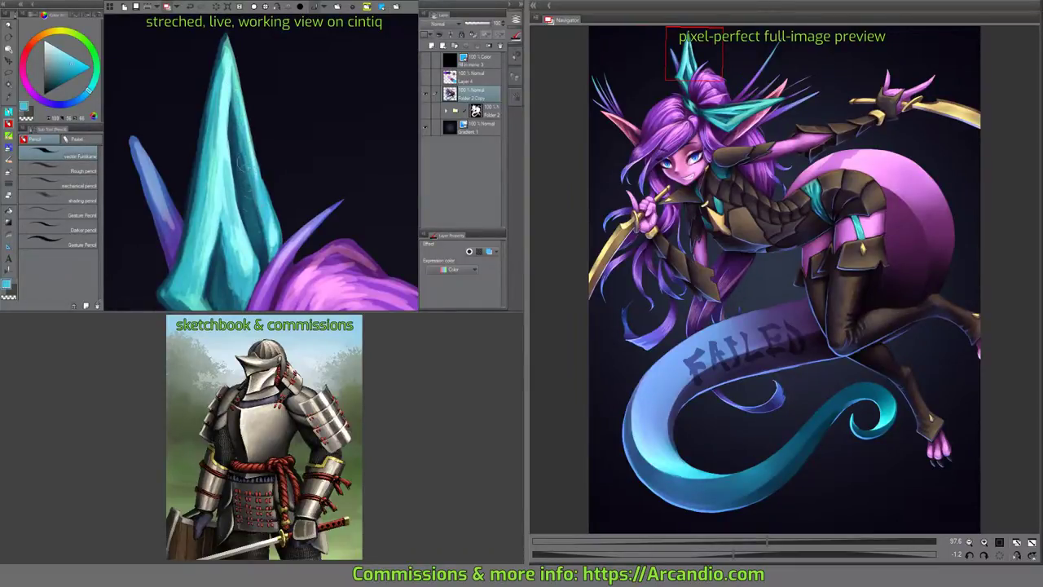
drag(256, 212, 266, 254)
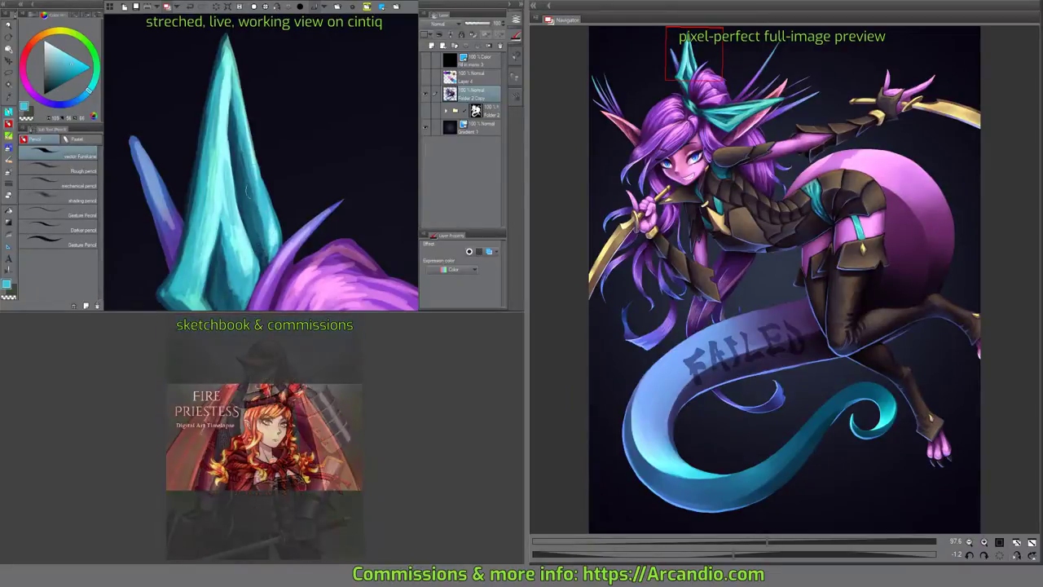
alt+click(251, 221)
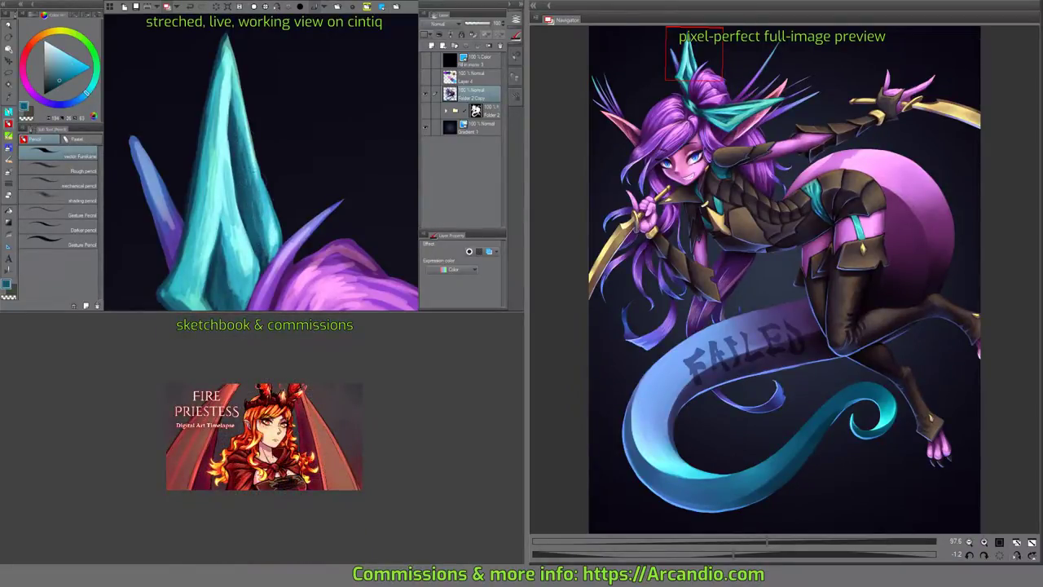
mouse_move(261, 163)
mouse_down()
mouse_move(259, 196)
mouse_move(258, 159)
mouse_up()
Sample a light cyan and extend the highlight from the upright loop's front band down the inner fold, blending with mid teal.
alt+click(214, 163)
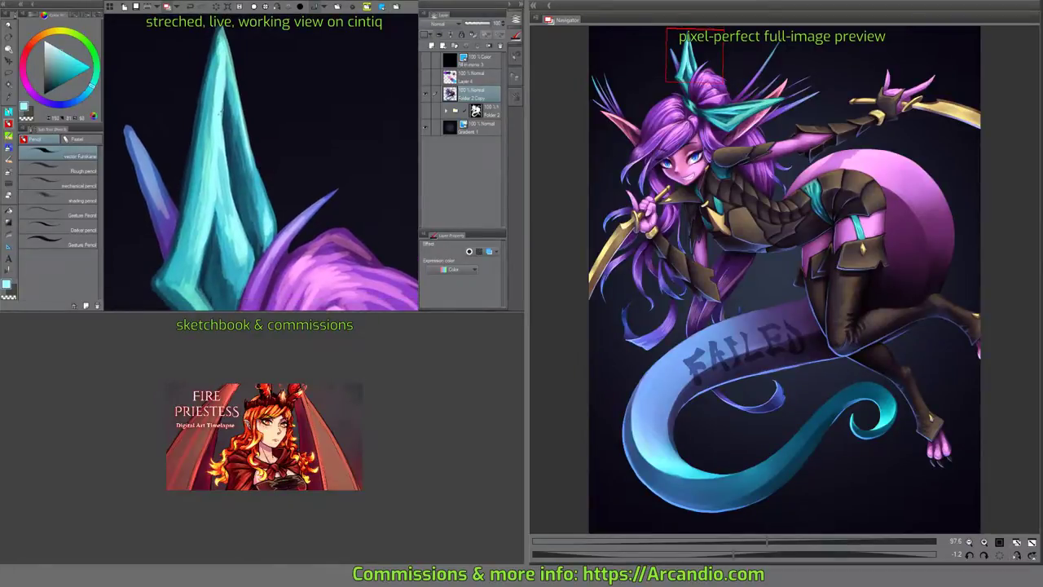
mouse_move(221, 113)
mouse_down()
mouse_move(224, 79)
mouse_move(220, 148)
mouse_up()
mouse_move(224, 184)
mouse_down()
mouse_move(225, 121)
mouse_move(242, 230)
mouse_move(261, 257)
mouse_up()
drag(218, 132, 245, 184)
alt+click(233, 203)
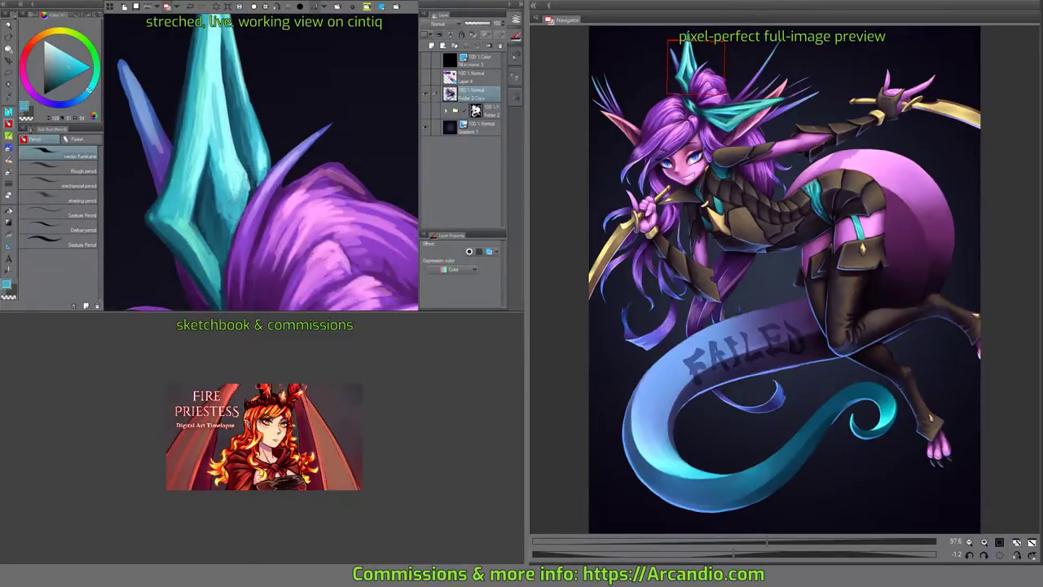
Shade the upper edge of the bow's side loop over the ear with sampled dark teal, and brighten its face with light cyan.
mouse_move(274, 211)
mouse_down()
mouse_move(356, 171)
mouse_move(361, 89)
mouse_up()
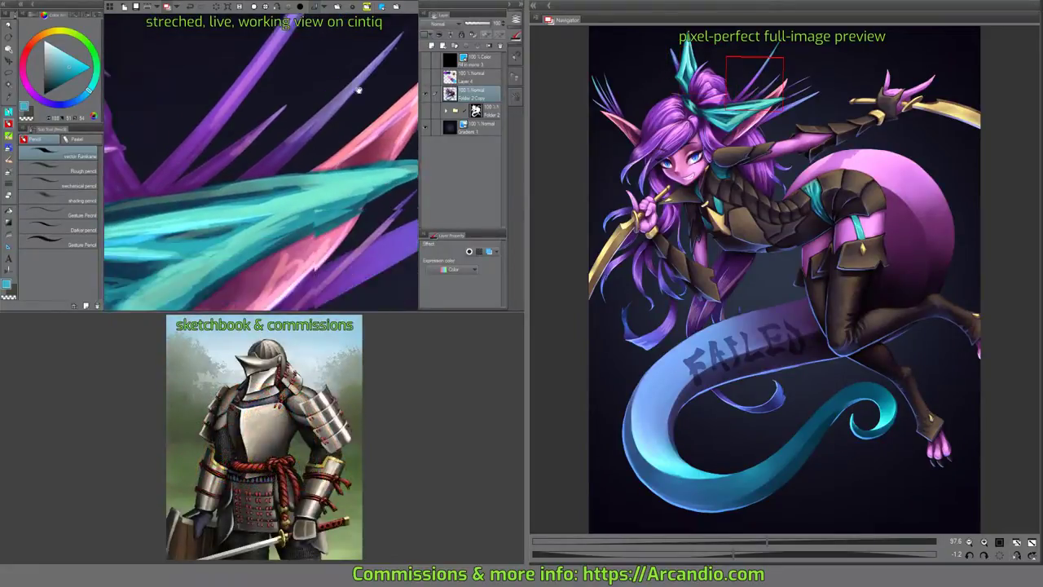
drag(333, 158, 302, 114)
alt+click(182, 234)
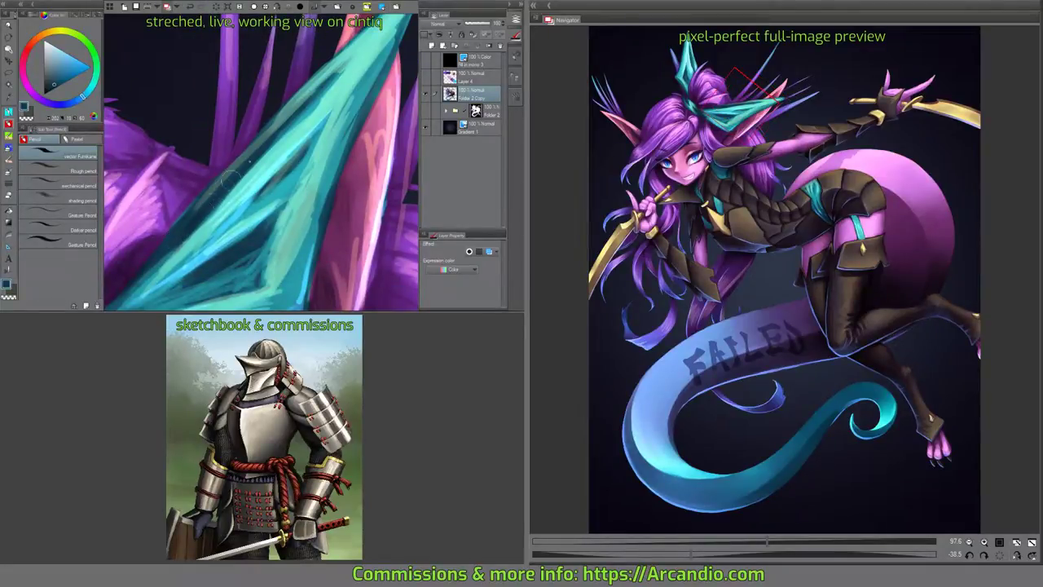
drag(234, 176, 220, 150)
alt+click(316, 131)
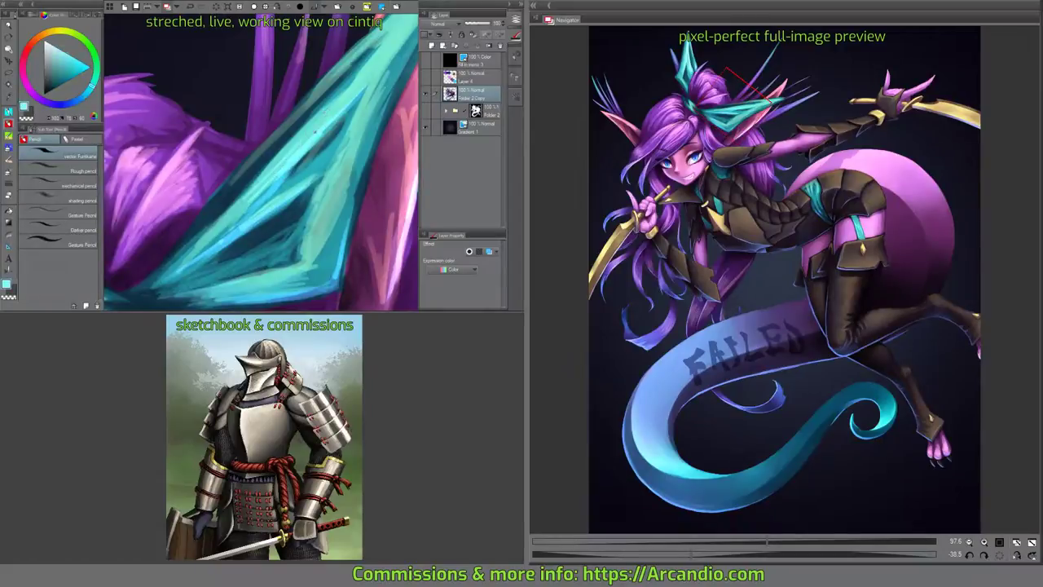
mouse_move(315, 129)
mouse_down()
mouse_move(271, 173)
mouse_move(333, 109)
mouse_up()
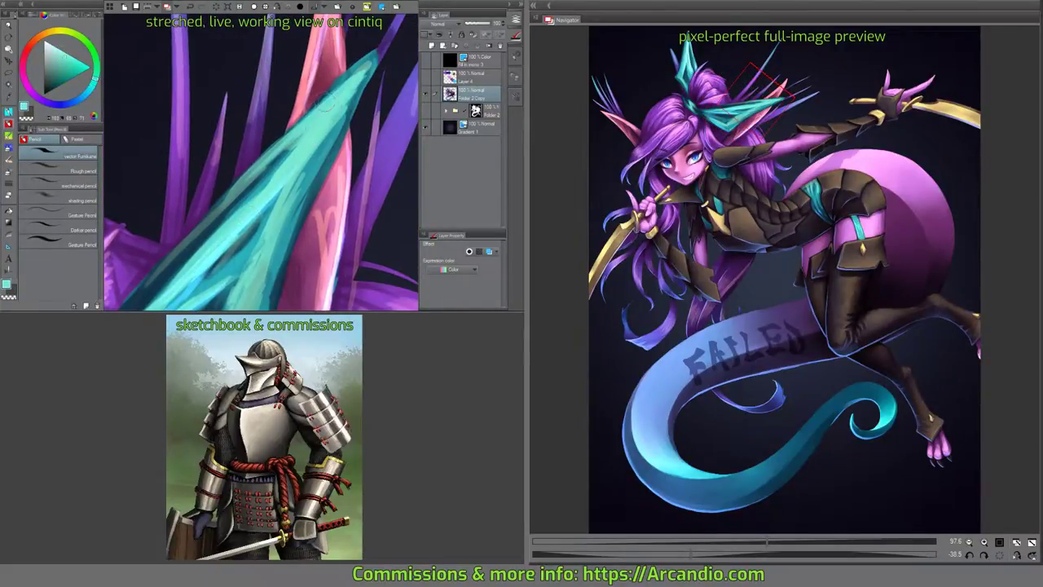
Sample dark and light teals and smooth the side loop's upper edge from its middle out to the pointed tip.
alt+click(339, 77)
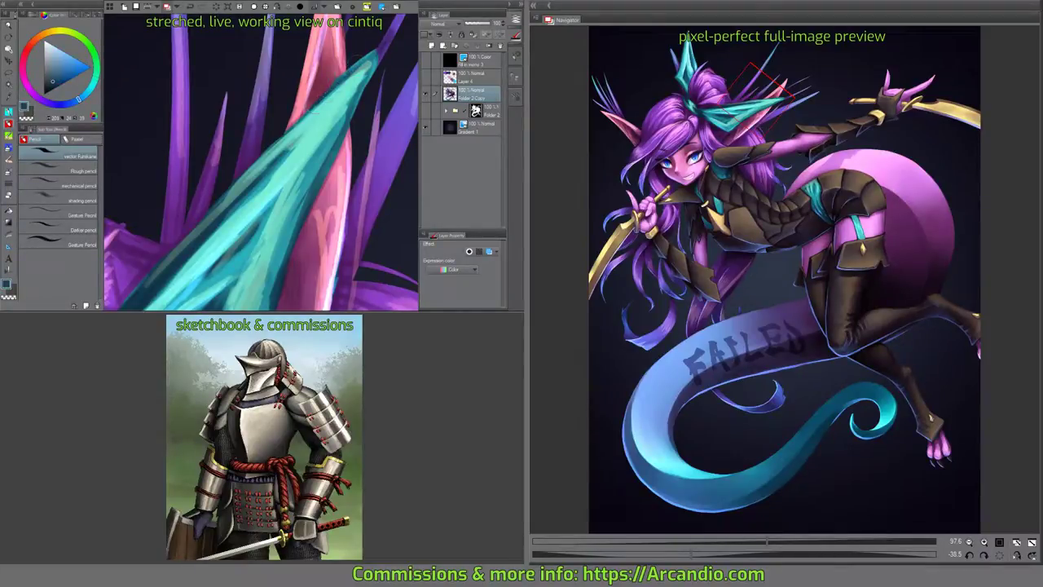
alt+click(269, 155)
drag(277, 143, 376, 51)
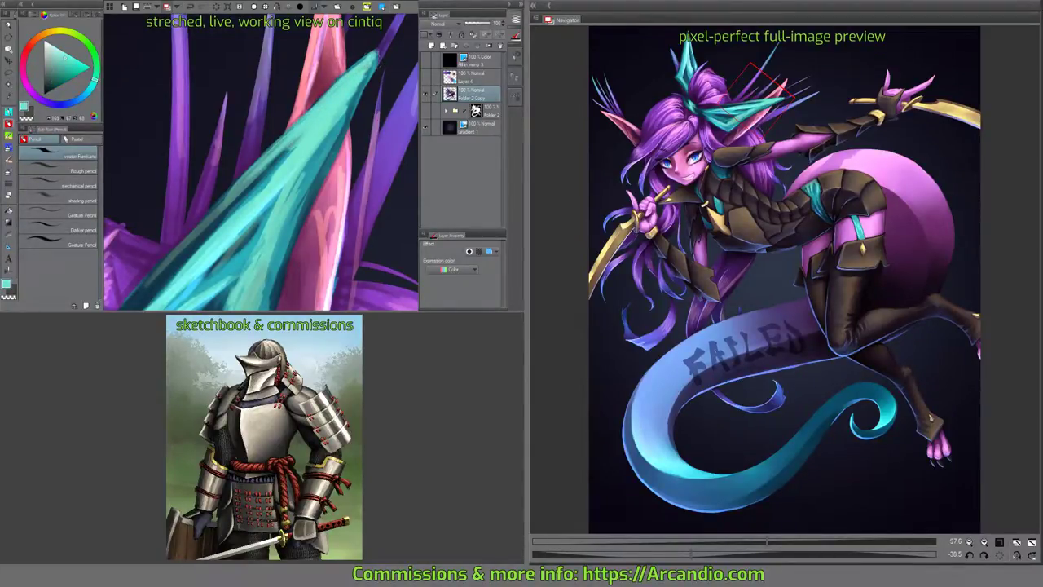
drag(261, 179, 289, 142)
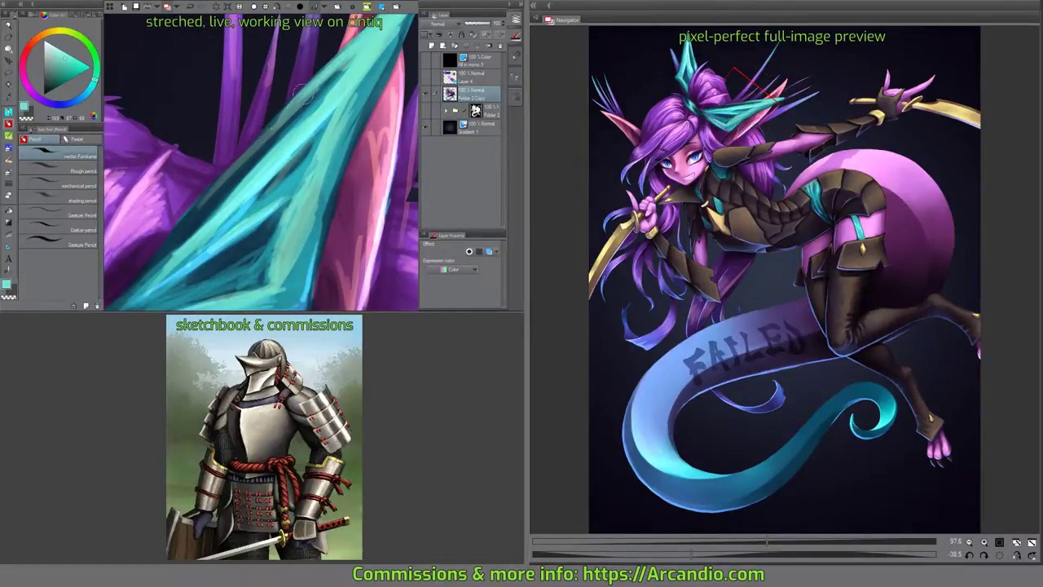
mouse_move(220, 168)
mouse_down()
mouse_move(171, 230)
mouse_move(275, 124)
mouse_up()
drag(245, 157, 277, 119)
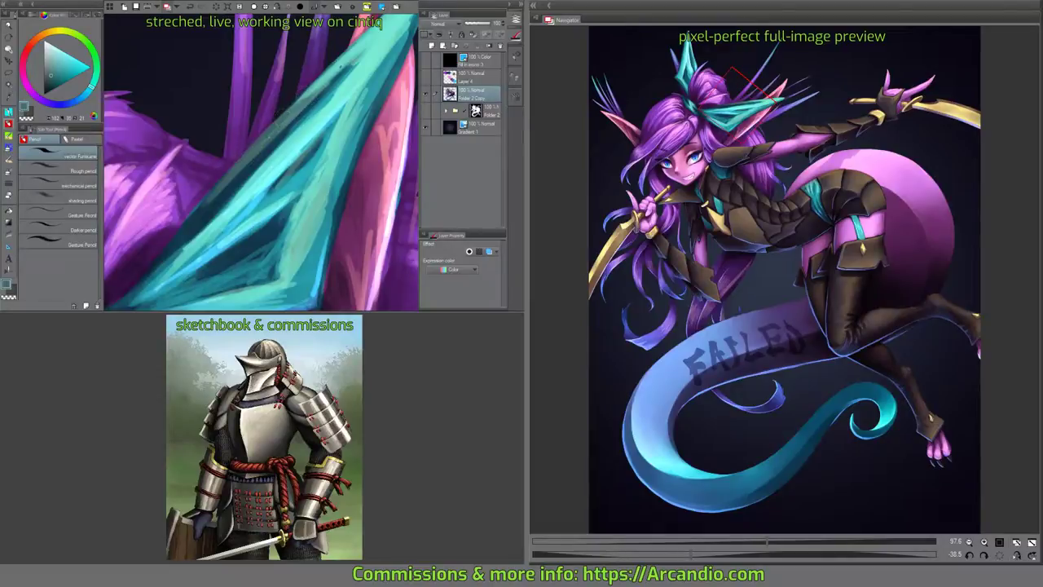
Sample a light teal and paint highlight strokes along the edge of the bow's central knot.
alt+click(335, 115)
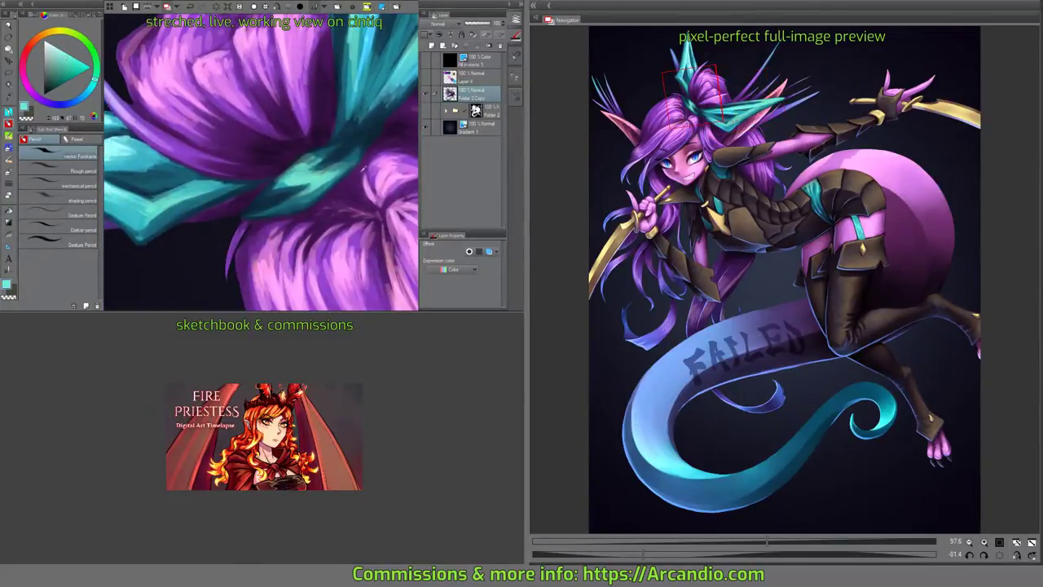
mouse_move(277, 168)
mouse_down()
mouse_move(287, 189)
mouse_move(347, 132)
mouse_up()
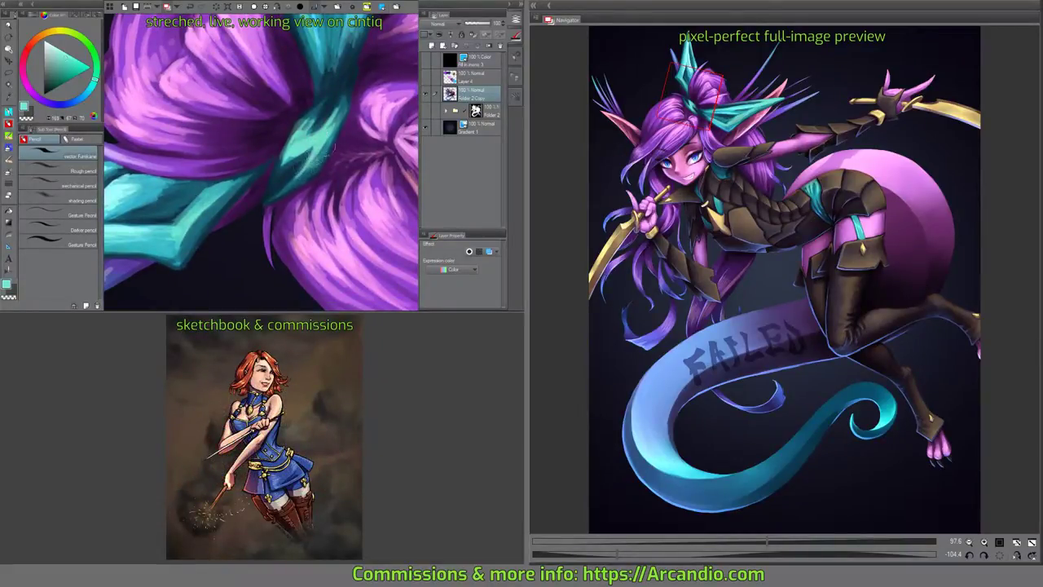
drag(328, 119, 343, 112)
mouse_move(339, 131)
mouse_down()
mouse_move(347, 97)
mouse_move(336, 137)
mouse_move(340, 109)
mouse_move(333, 145)
mouse_up()
Sample a darker blue-teal and shade the knot's edge and the end where it meets the ribbons.
alt+click(341, 106)
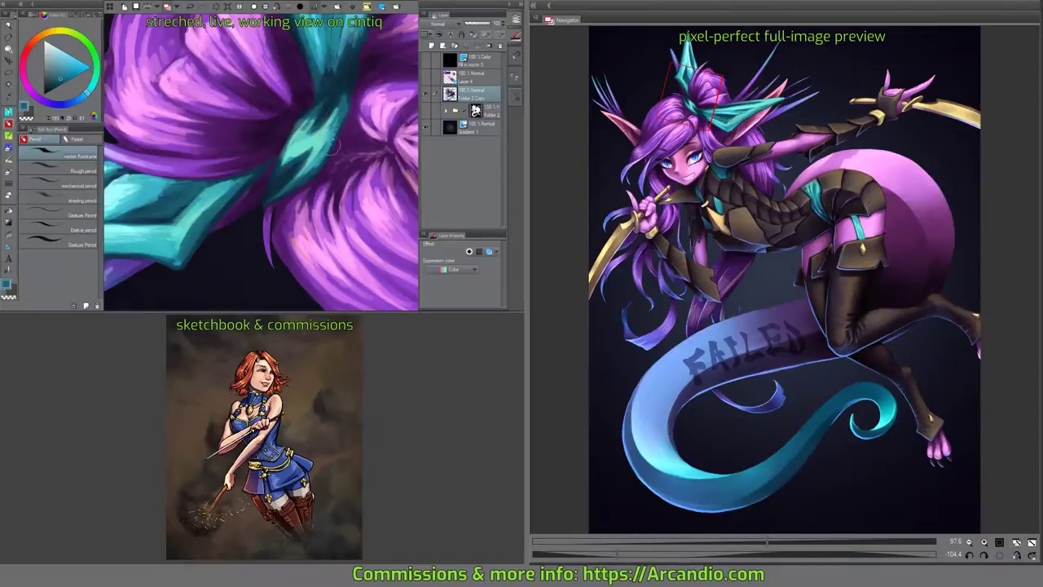
drag(297, 180, 296, 169)
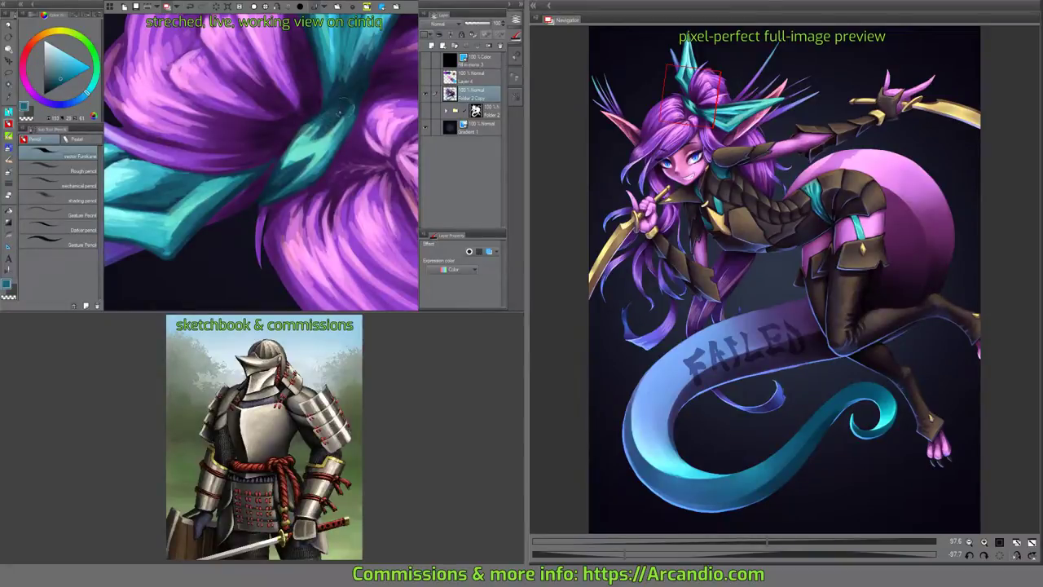
mouse_move(361, 79)
mouse_down()
mouse_move(241, 169)
mouse_move(257, 192)
mouse_up()
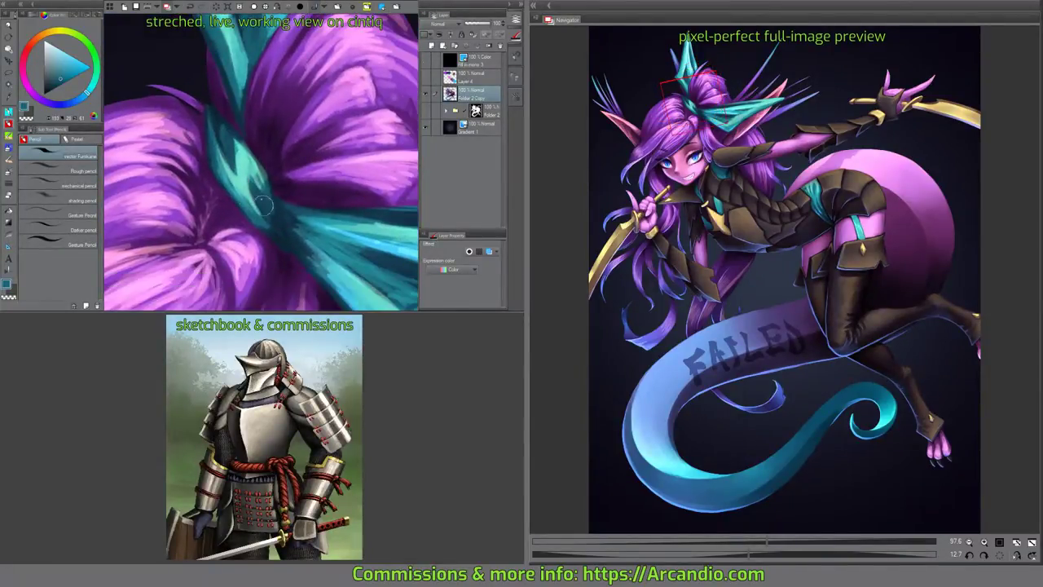
Sample a light teal from the bow's knot and brush highlights along the ribbon base and across the side loop's folds.
alt+click(258, 190)
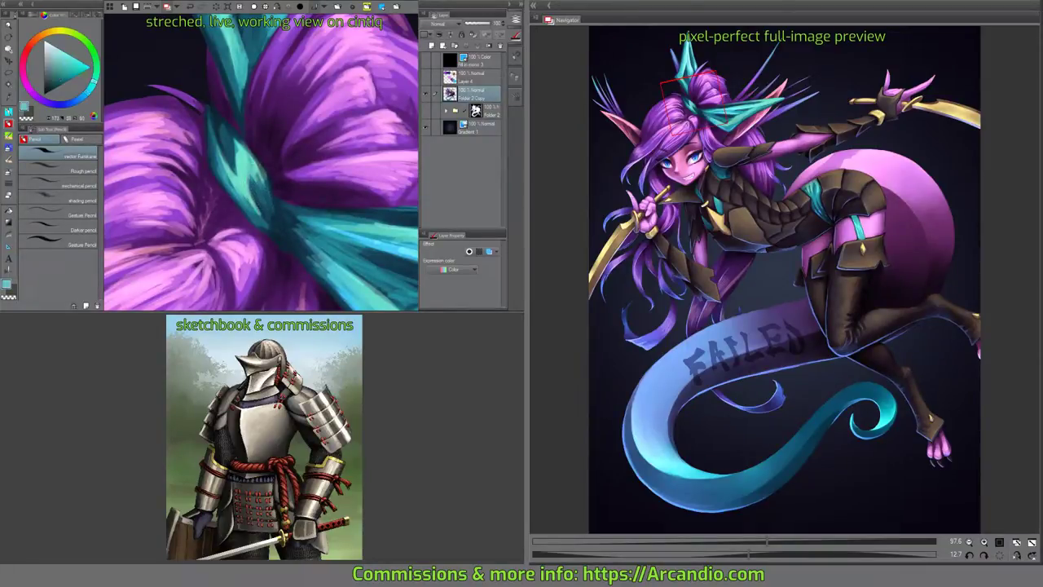
drag(292, 212, 330, 161)
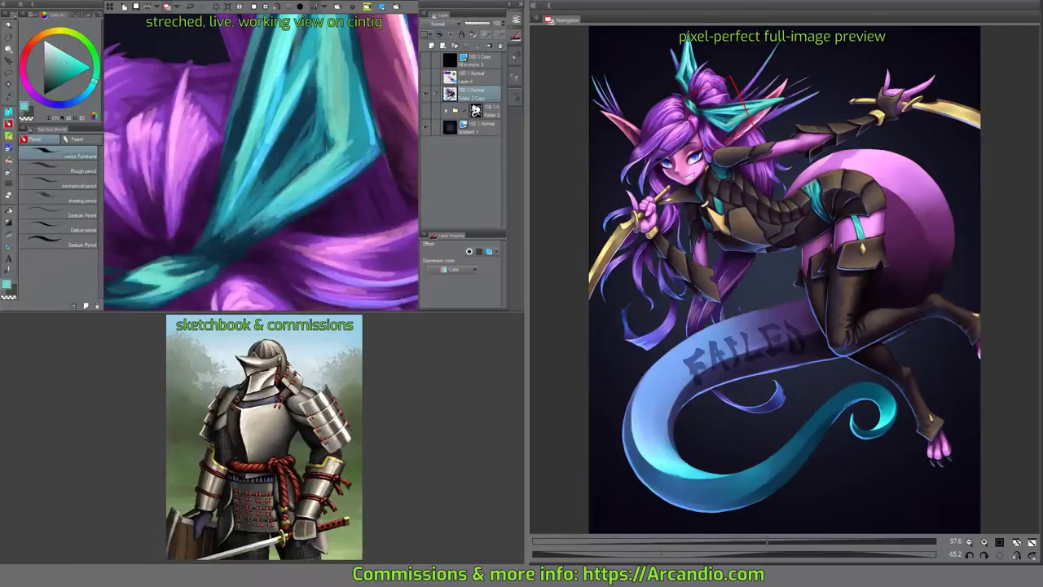
drag(330, 95, 275, 126)
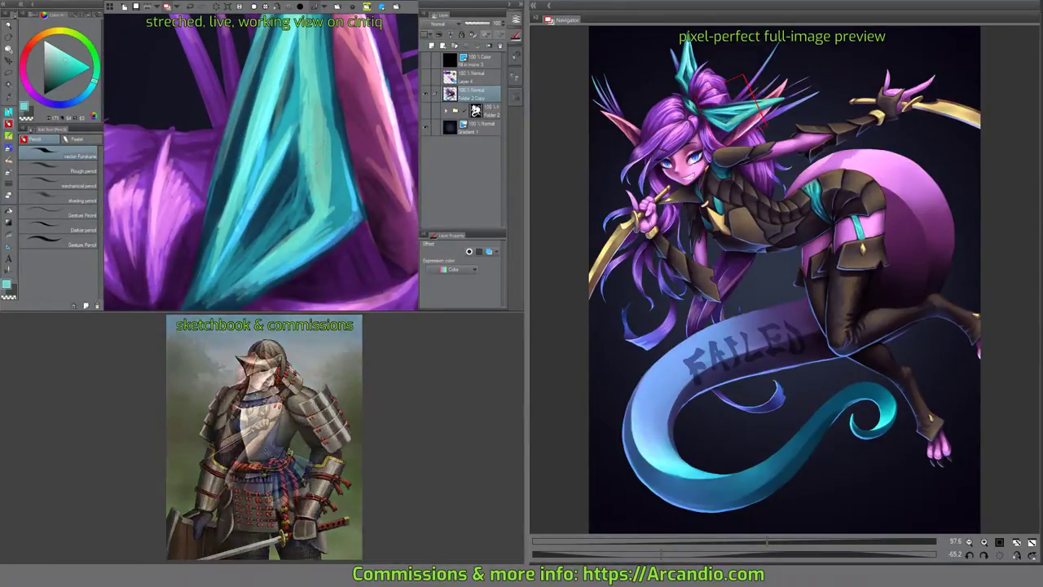
mouse_move(330, 159)
mouse_down()
mouse_move(310, 52)
mouse_move(284, 88)
mouse_move(292, 130)
mouse_up()
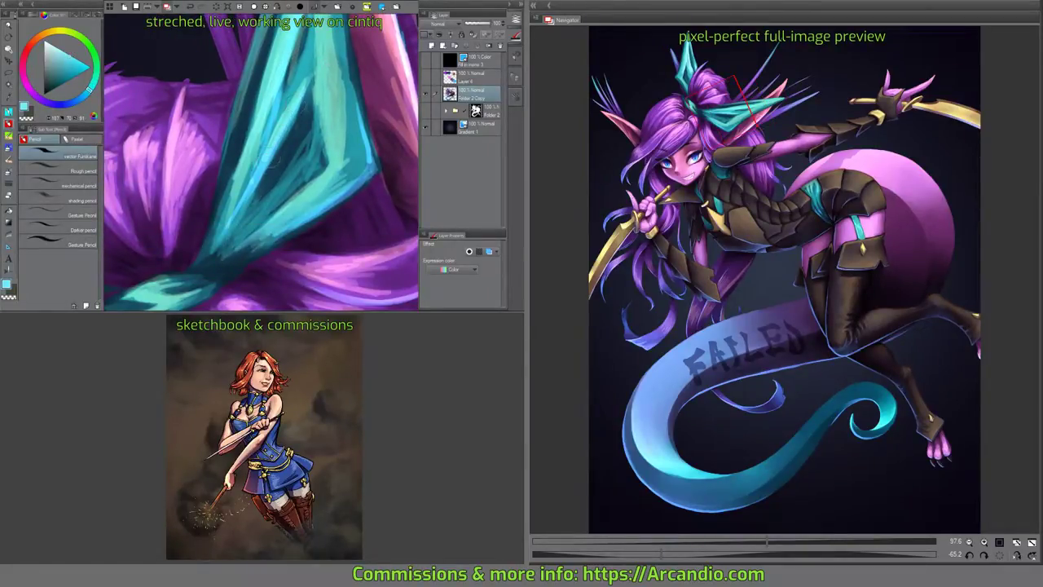
drag(264, 166, 236, 220)
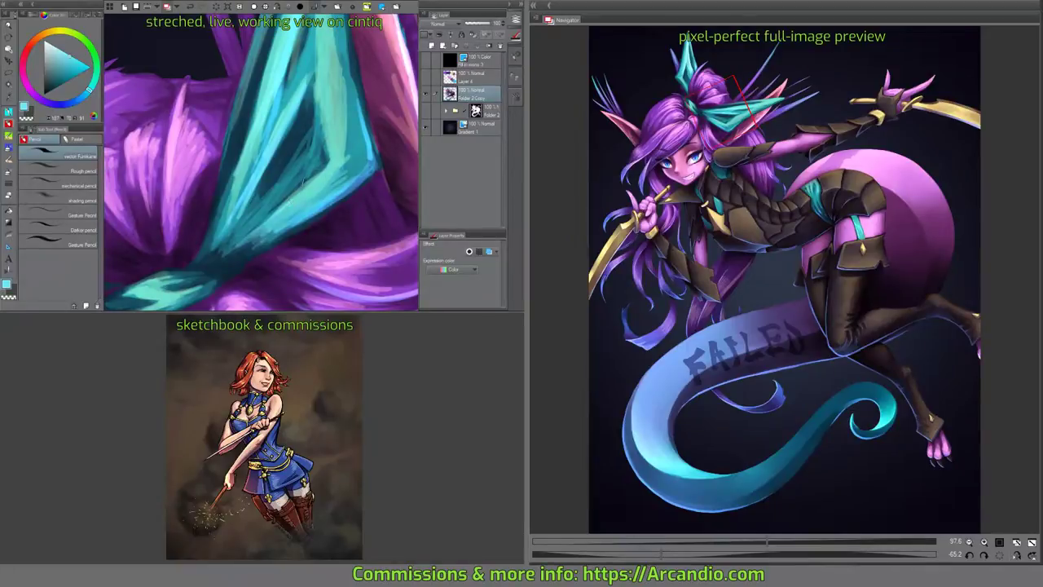
mouse_move(314, 171)
mouse_down()
mouse_move(304, 196)
mouse_move(261, 199)
mouse_move(297, 131)
mouse_up()
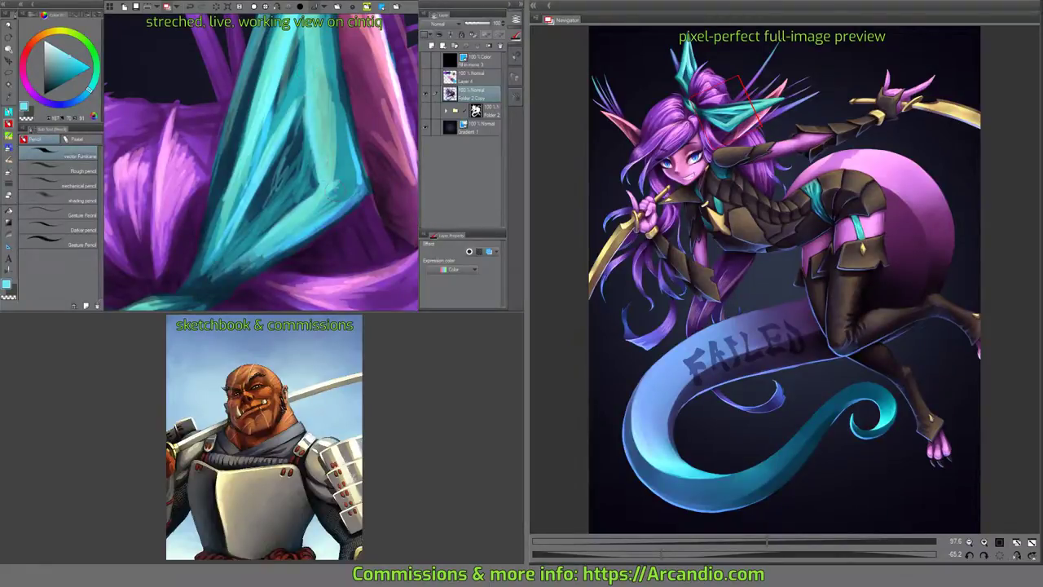
Sample blue tones from the side loop and paint cool highlights along its lower corner and outer edge.
mouse_move(371, 172)
mouse_down()
mouse_move(303, 194)
mouse_move(333, 140)
mouse_move(325, 188)
mouse_up()
alt+click(339, 146)
alt+click(335, 137)
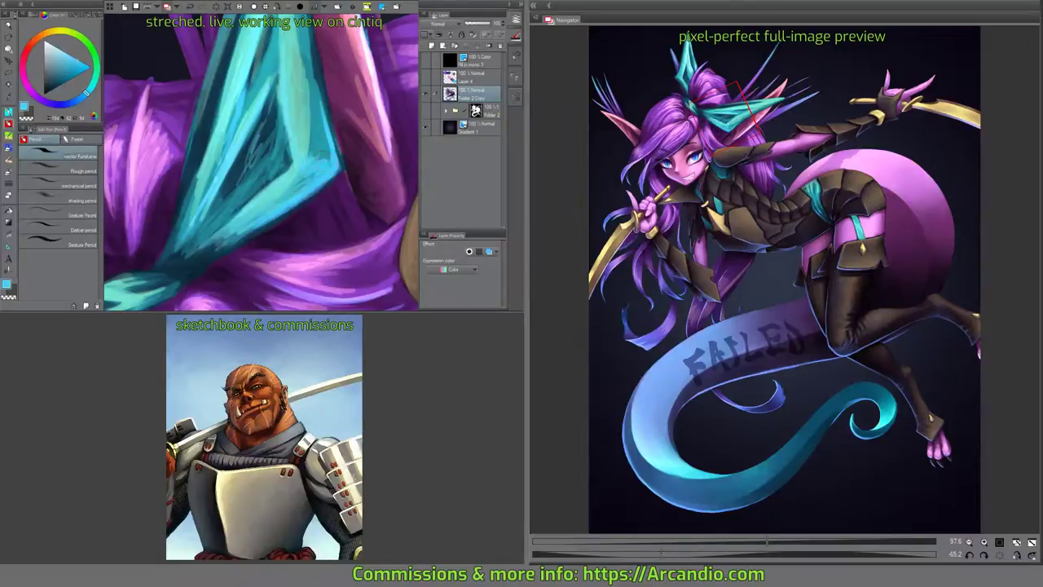
mouse_move(317, 69)
mouse_down()
mouse_move(334, 189)
mouse_move(335, 126)
mouse_move(350, 163)
mouse_move(335, 201)
mouse_up()
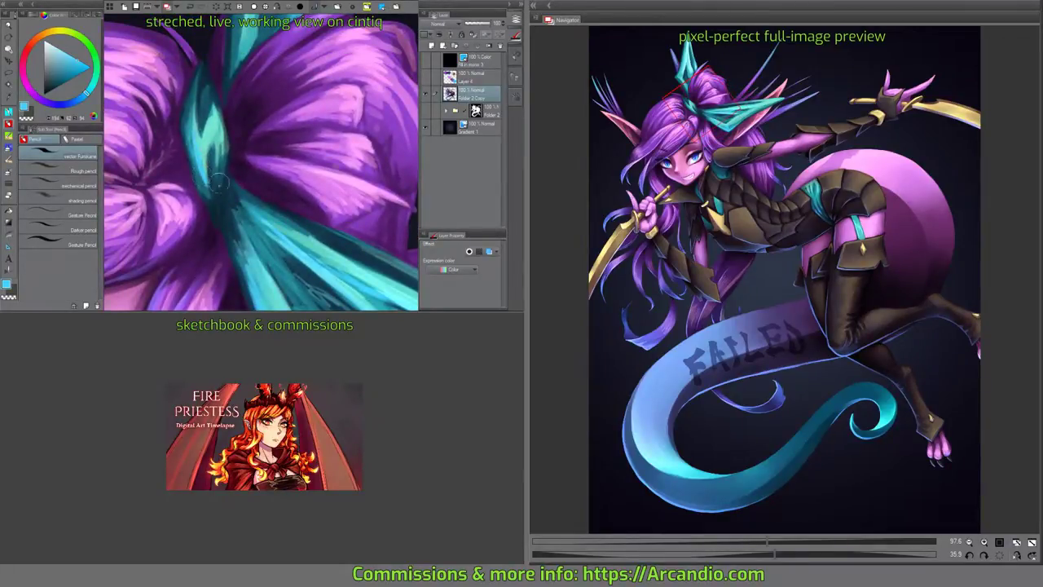
Paint sky-blue accents along the edge and lower end of the bow's central knot.
mouse_move(218, 183)
mouse_down()
mouse_move(217, 171)
mouse_move(214, 183)
mouse_up()
mouse_move(213, 107)
mouse_down()
mouse_move(213, 82)
mouse_move(217, 101)
mouse_move(200, 137)
mouse_up()
mouse_move(212, 176)
mouse_down()
mouse_move(196, 185)
mouse_move(206, 171)
mouse_move(192, 173)
mouse_up()
scroll(220, 208, down, 2)
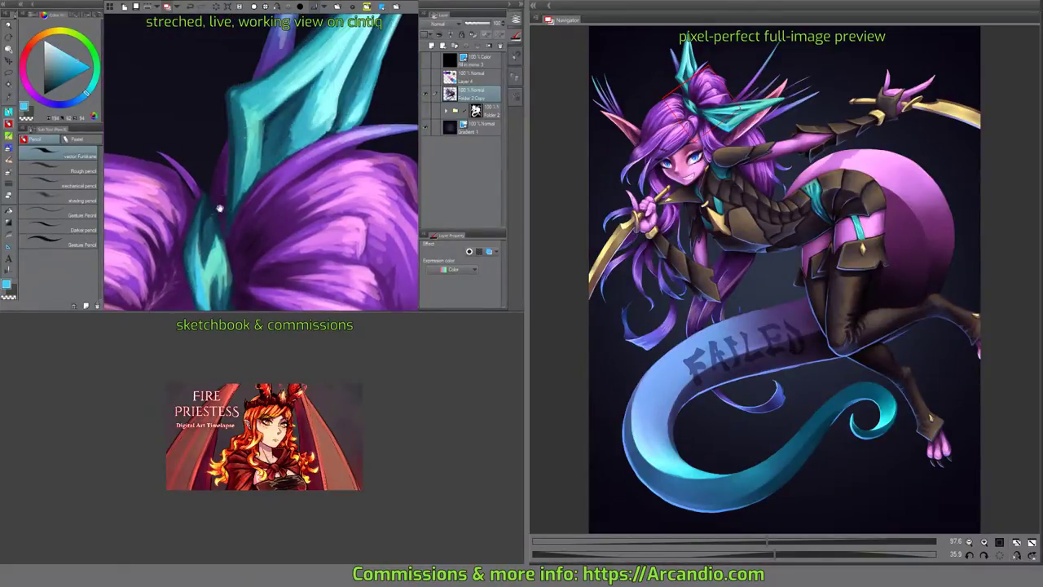
Brush sky blue over the upright loop's bent edge and inner fold, and save the painting.
drag(235, 98, 229, 126)
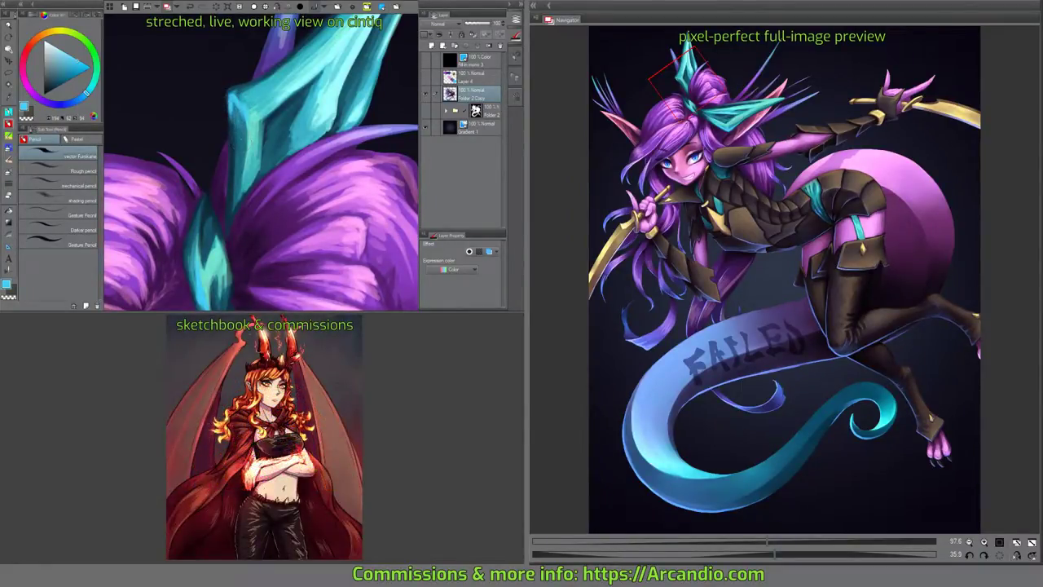
drag(223, 98, 230, 163)
mouse_move(231, 127)
mouse_down()
mouse_move(230, 175)
mouse_move(254, 133)
mouse_move(261, 200)
mouse_up()
mouse_move(257, 145)
mouse_down()
mouse_move(251, 167)
mouse_move(268, 167)
mouse_up()
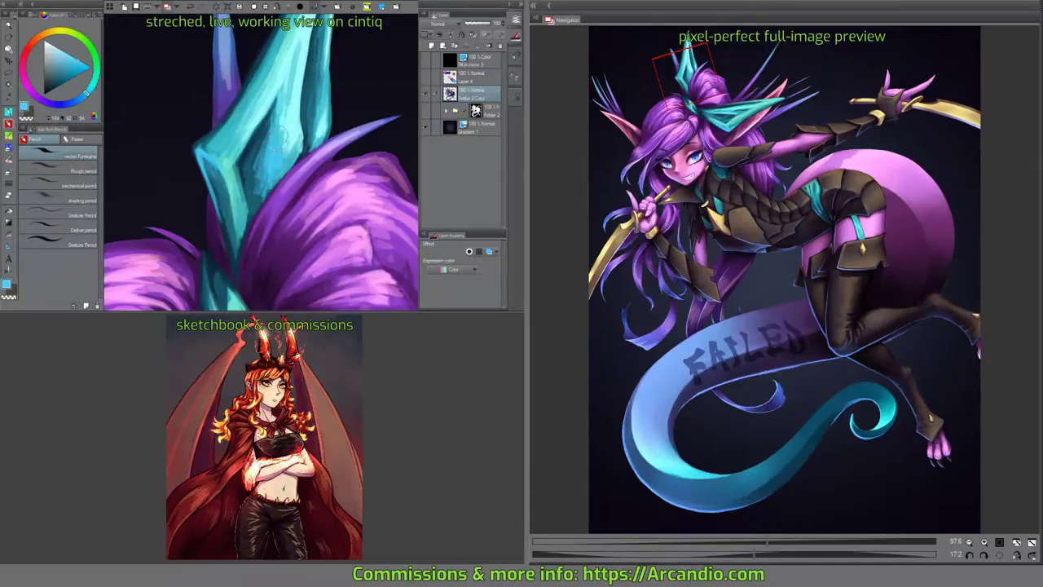
mouse_move(359, 238)
mouse_down()
mouse_move(326, 176)
mouse_move(322, 194)
mouse_move(295, 180)
mouse_move(313, 161)
mouse_up()
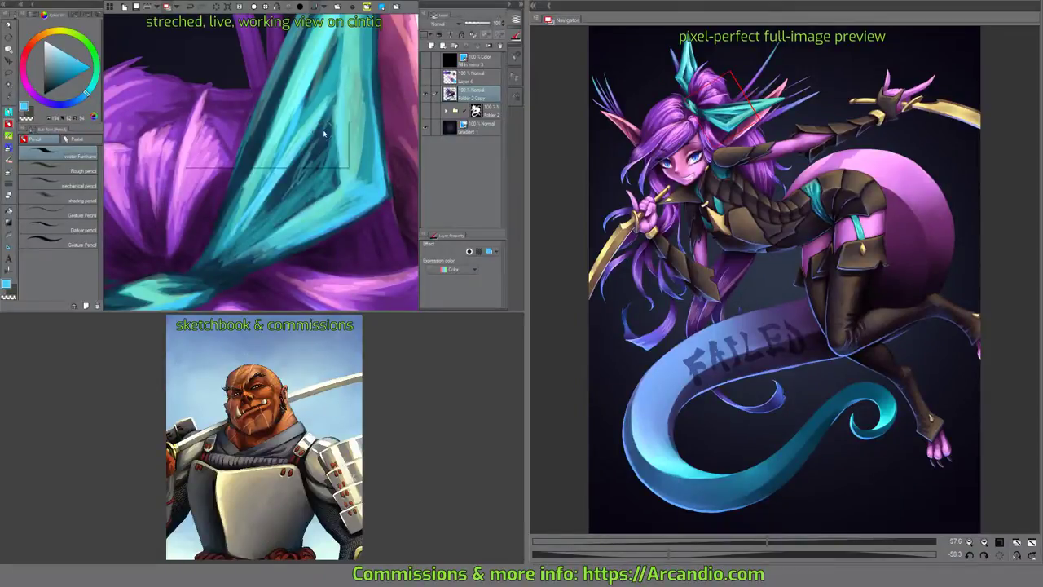
key(ctrl+s)
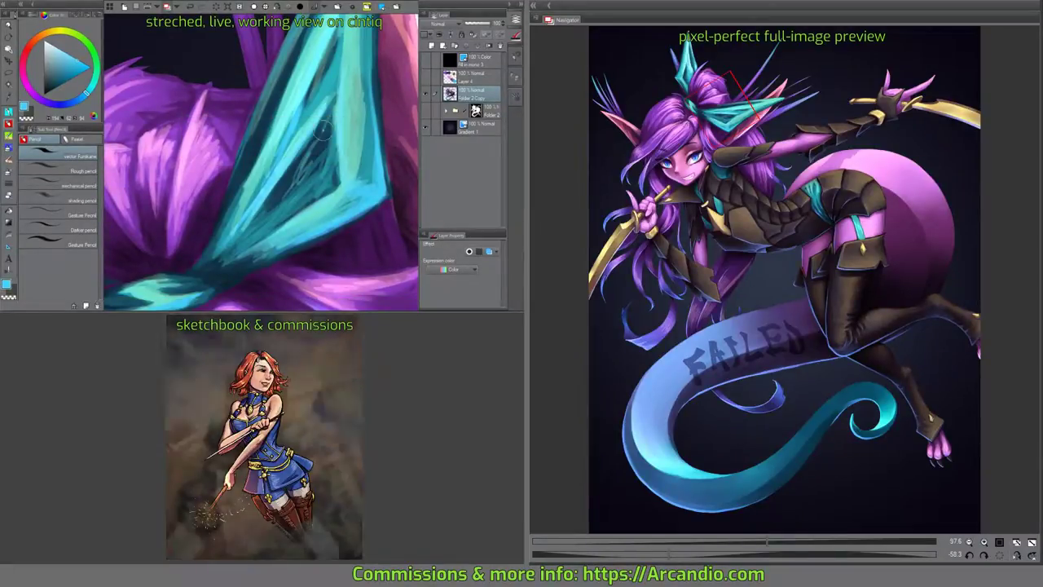
Remove the masked Folder 2 and Layer 4 from the layer stack, keeping Folder 2 Copy.
click(490, 114)
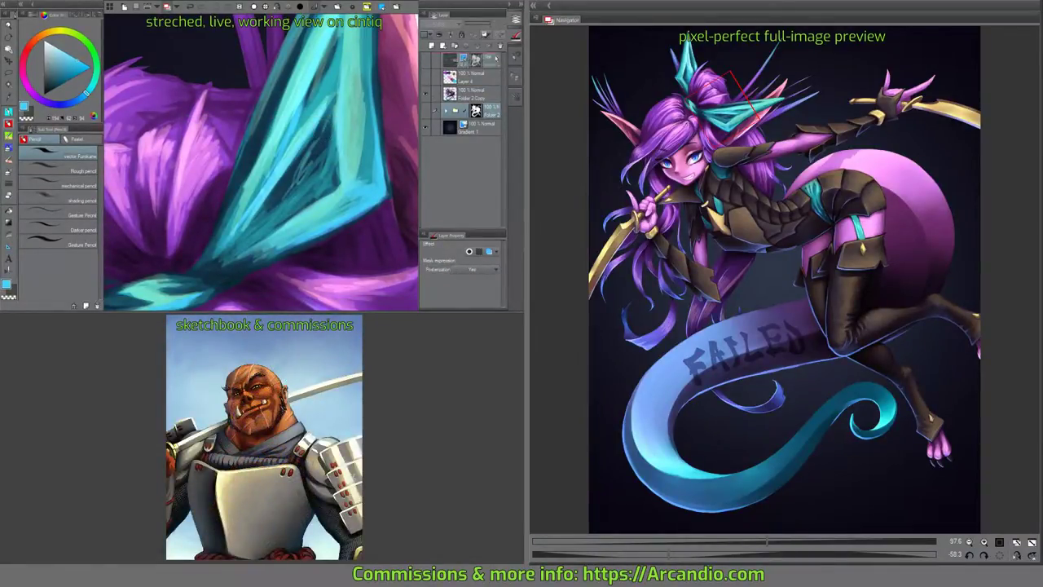
click(499, 46)
click(476, 77)
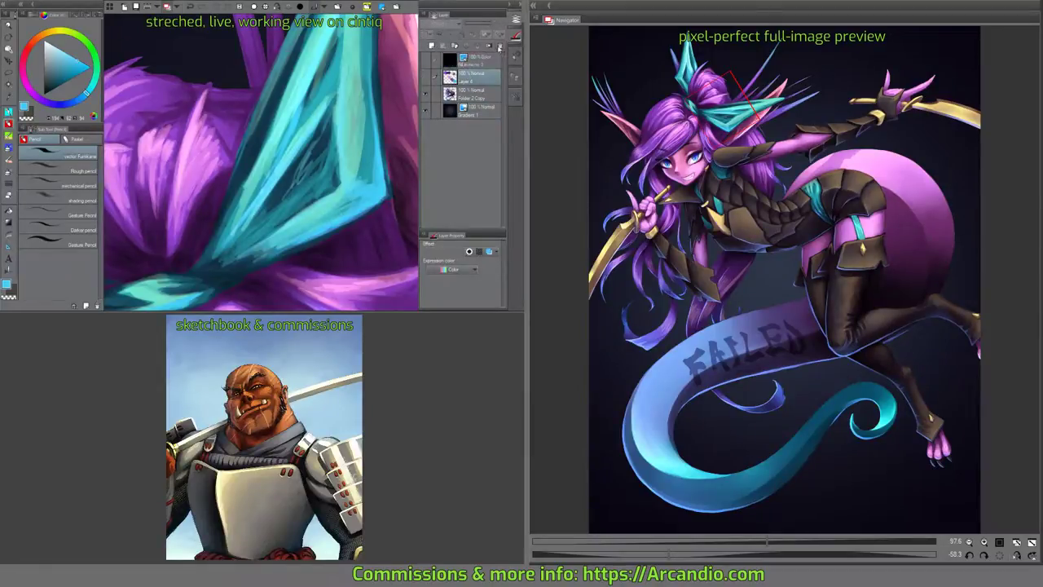
key(ctrl+e)
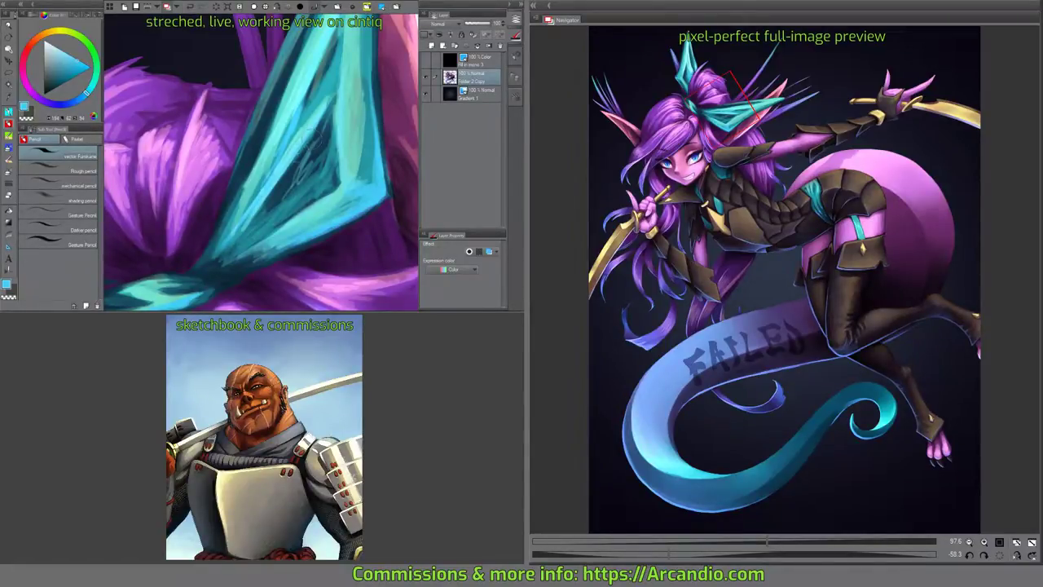
Duplicate the Folder 2 Copy layer and hide the original beneath the duplicate.
drag(286, 165, 296, 194)
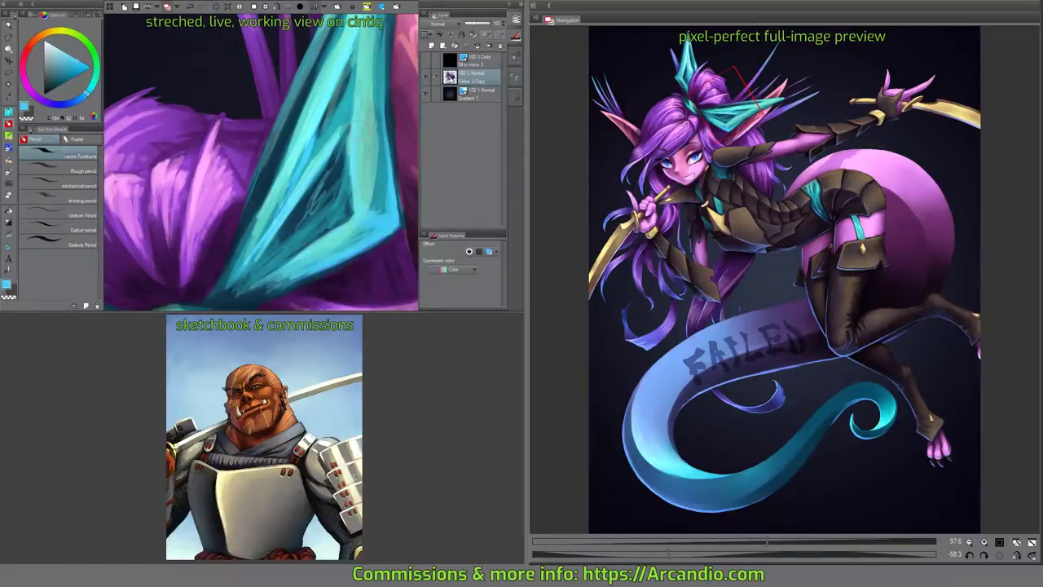
key(ctrl+j)
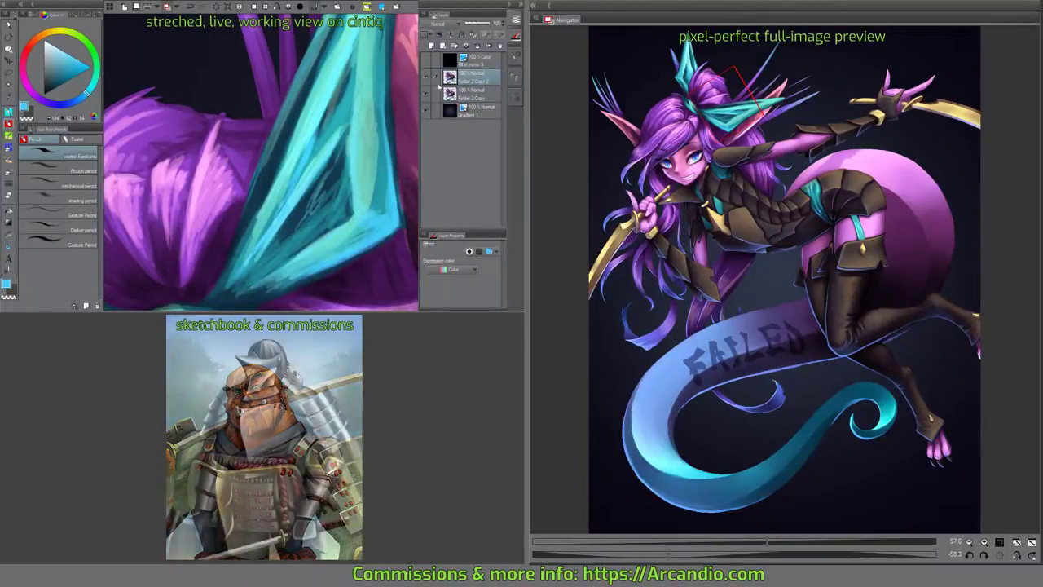
drag(261, 163, 248, 180)
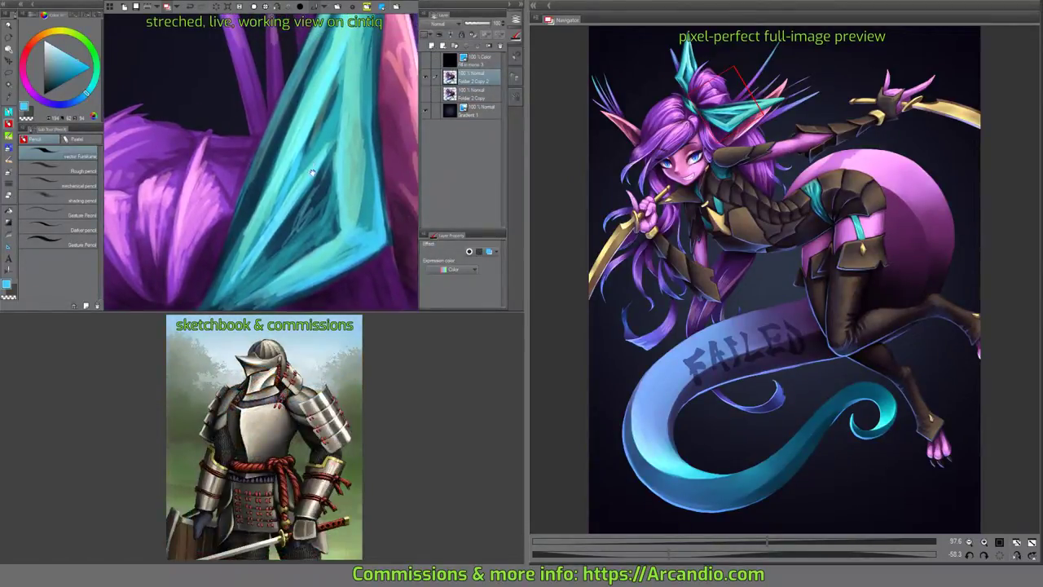
Choose the broken paint 2 oil brush and paint textured light teal over the side loop's face and dark inner fold.
click(11, 138)
click(82, 181)
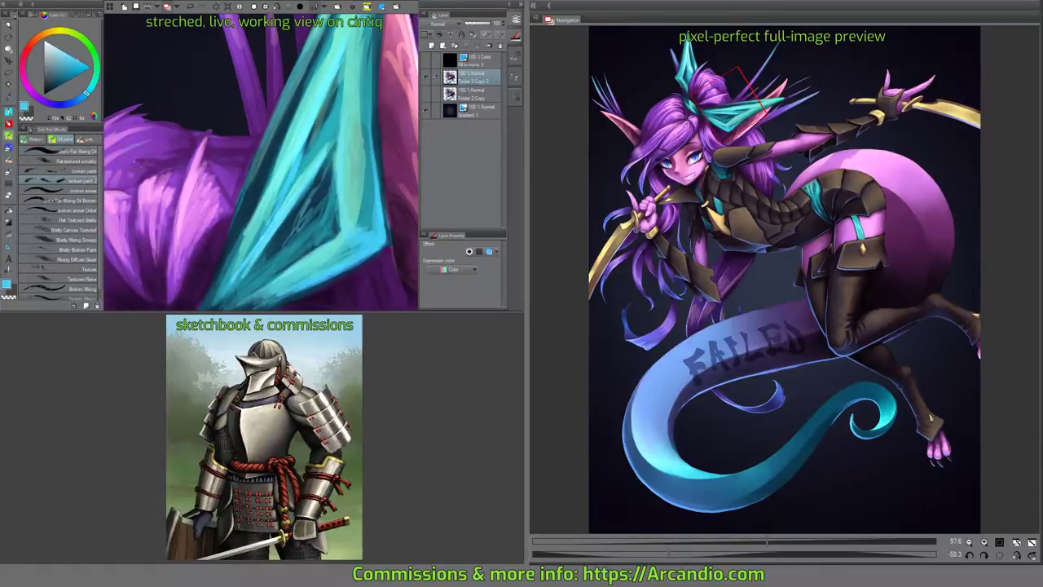
drag(334, 140, 277, 146)
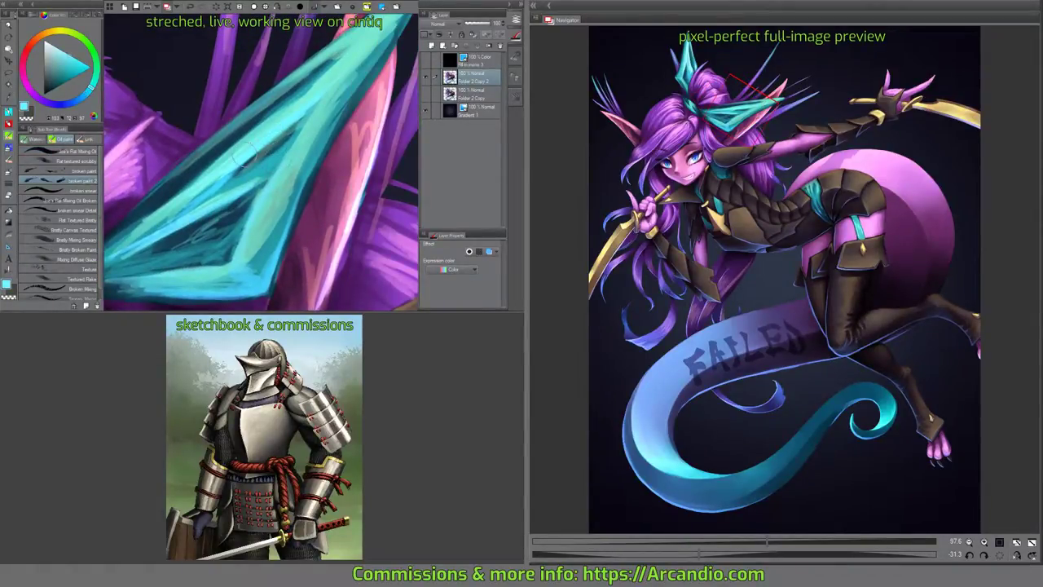
scroll(244, 154, down, 3)
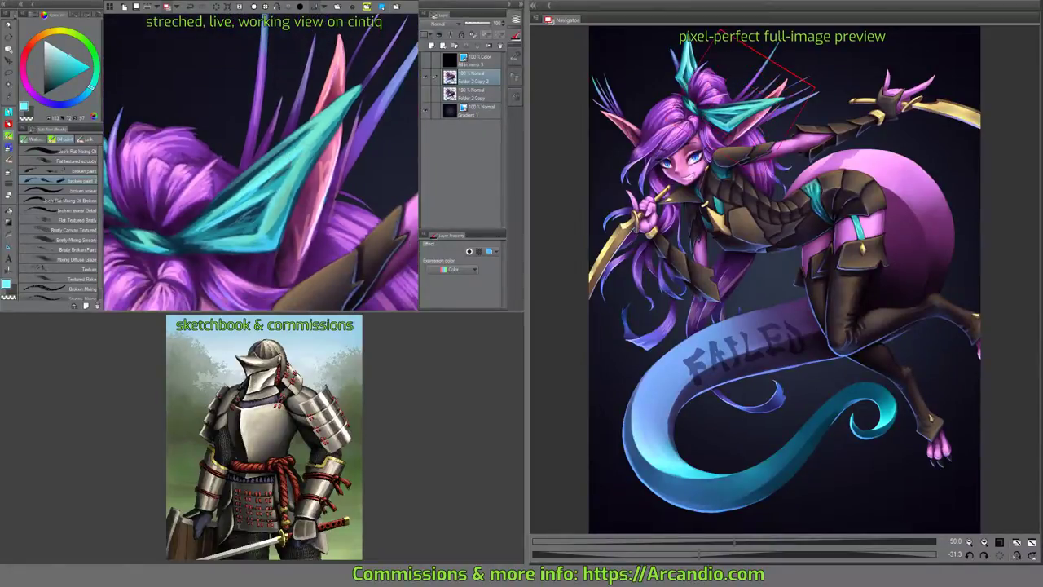
drag(308, 131, 260, 228)
mouse_move(267, 185)
mouse_down()
mouse_move(238, 212)
mouse_move(204, 220)
mouse_move(208, 232)
mouse_move(248, 229)
mouse_move(248, 220)
mouse_up()
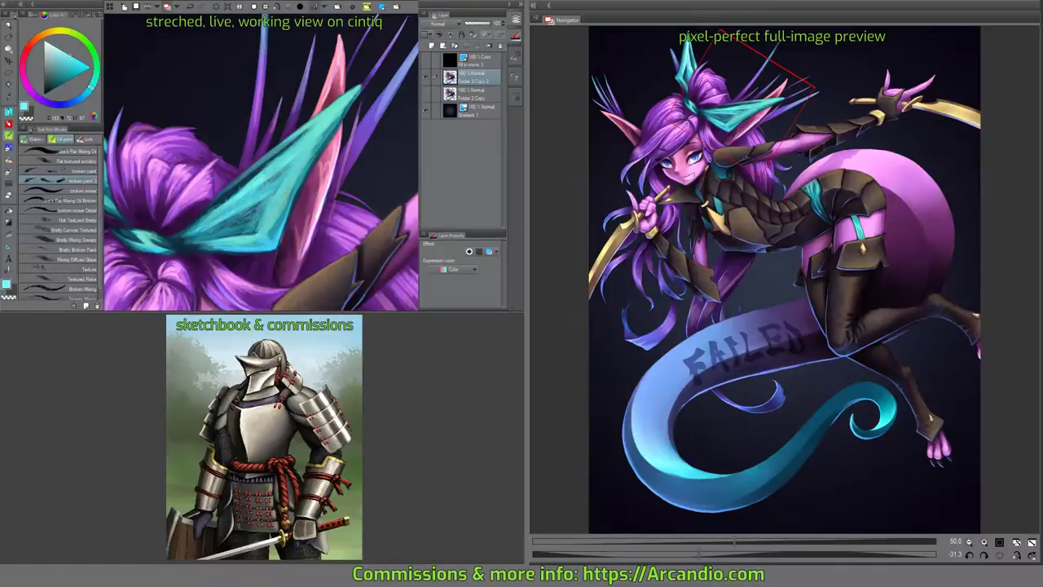
Continue the textured light teal strokes onto the side loop's pointed tip and over the upright loop's face.
mouse_move(300, 116)
mouse_down()
mouse_move(320, 167)
mouse_move(344, 162)
mouse_move(332, 124)
mouse_move(267, 106)
mouse_move(312, 93)
mouse_move(333, 66)
mouse_move(332, 94)
mouse_up()
mouse_move(200, 136)
mouse_down()
mouse_move(194, 189)
mouse_move(213, 178)
mouse_move(186, 88)
mouse_move(202, 110)
mouse_move(196, 122)
mouse_up()
mouse_move(200, 73)
mouse_down()
mouse_move(214, 173)
mouse_move(214, 116)
mouse_move(289, 118)
mouse_move(308, 160)
mouse_move(200, 204)
mouse_move(171, 181)
mouse_up()
scroll(260, 163, up, 3)
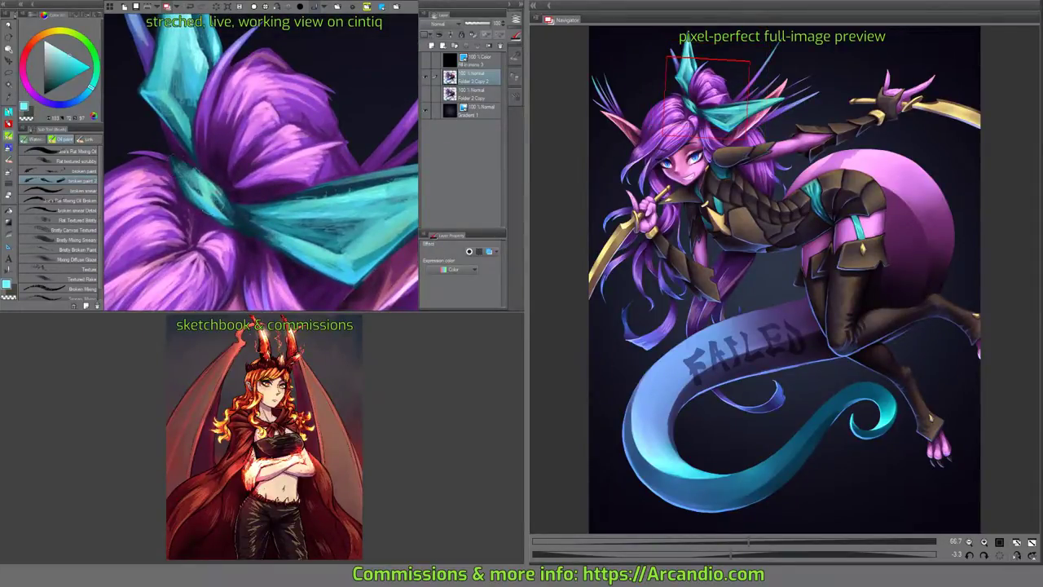
Add textured teal strokes to the central knot and the base of the side loop beside it.
drag(237, 196, 214, 227)
drag(221, 175, 236, 201)
drag(303, 181, 285, 179)
scroll(286, 180, up, 2)
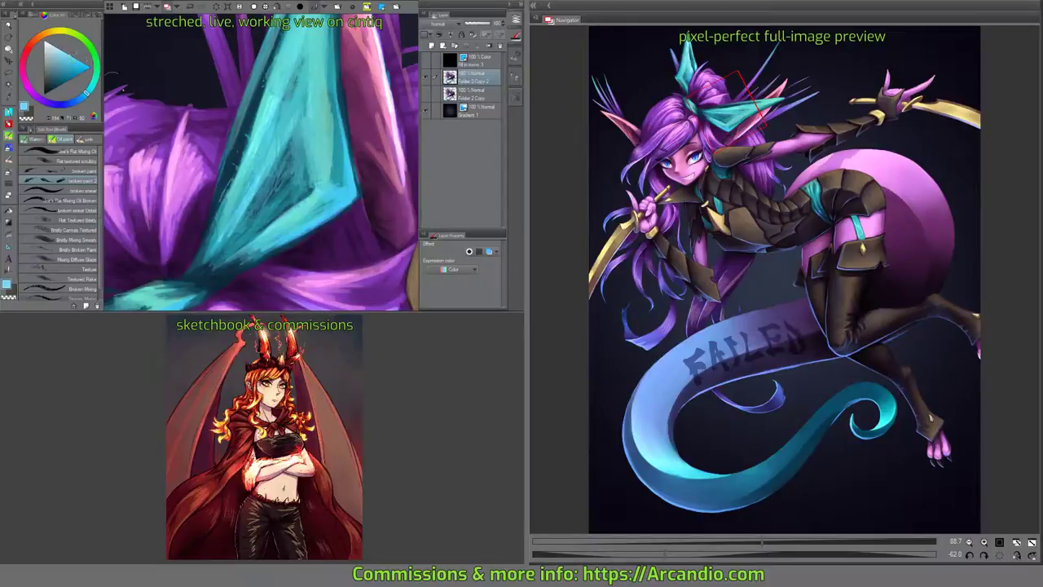
Switch to the broken paint brush and dab sky-blue texture over the side loop's lower corner, inner fold and face.
drag(223, 145, 209, 127)
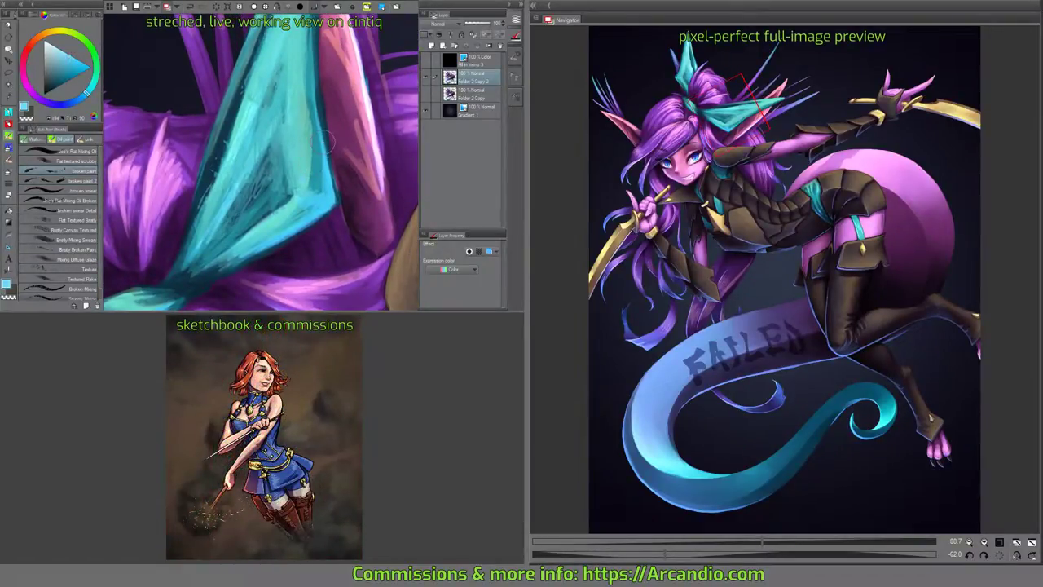
drag(303, 154, 303, 171)
drag(319, 189, 311, 207)
drag(298, 160, 285, 204)
drag(251, 167, 237, 191)
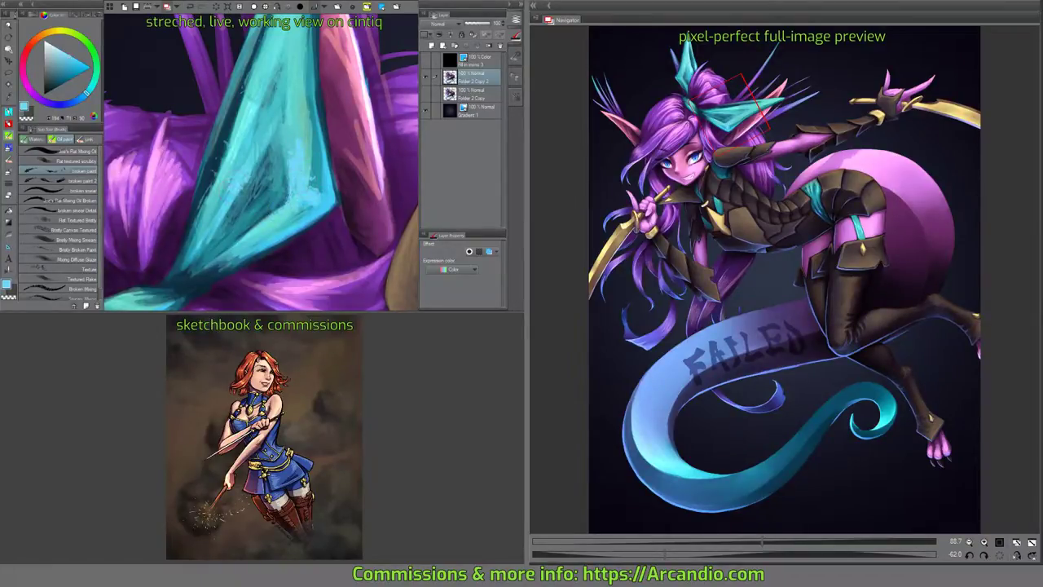
mouse_move(258, 121)
mouse_down()
mouse_move(234, 171)
mouse_move(239, 155)
mouse_up()
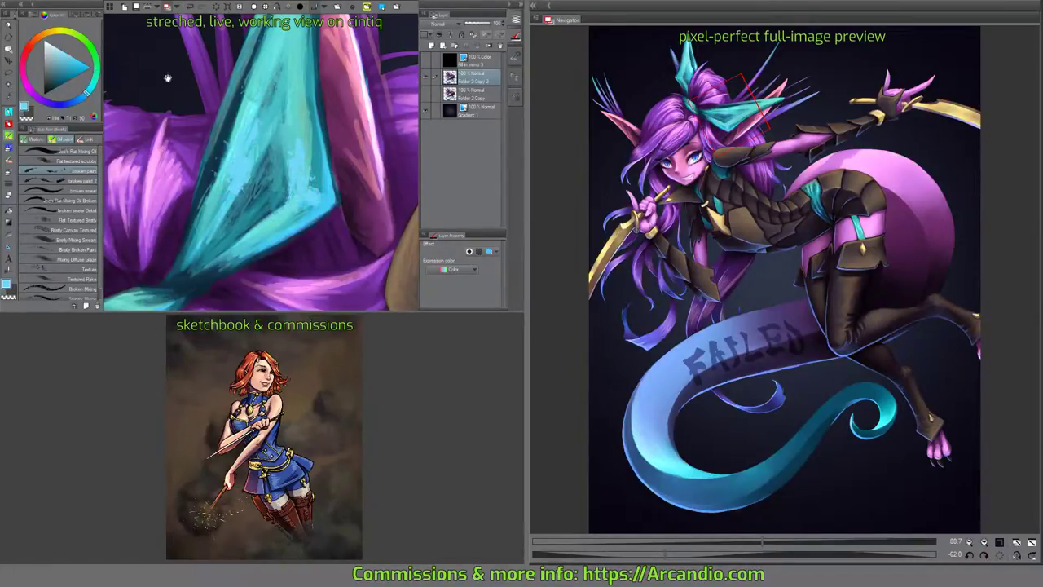
drag(235, 107, 247, 125)
Shift the brush hue toward teal and layer short broken strokes across the side loop's face, fold and outer edge.
drag(92, 93, 96, 92)
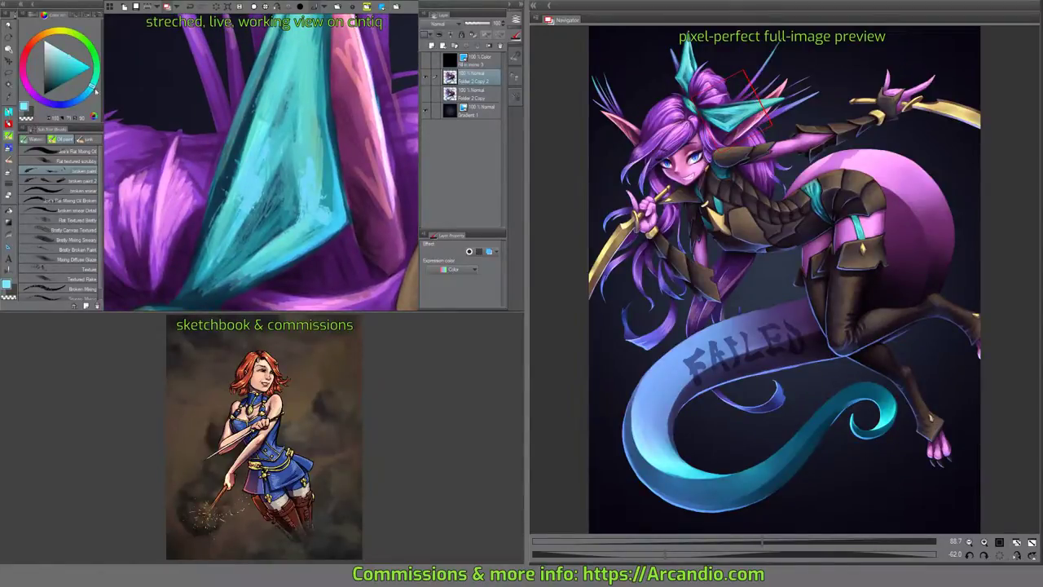
drag(259, 168, 243, 192)
mouse_move(274, 119)
mouse_down()
mouse_move(267, 153)
mouse_move(261, 145)
mouse_up()
mouse_move(255, 175)
mouse_down()
mouse_move(237, 207)
mouse_move(262, 184)
mouse_up()
drag(231, 233, 218, 248)
drag(261, 180, 271, 160)
drag(323, 120, 318, 155)
drag(332, 158, 327, 177)
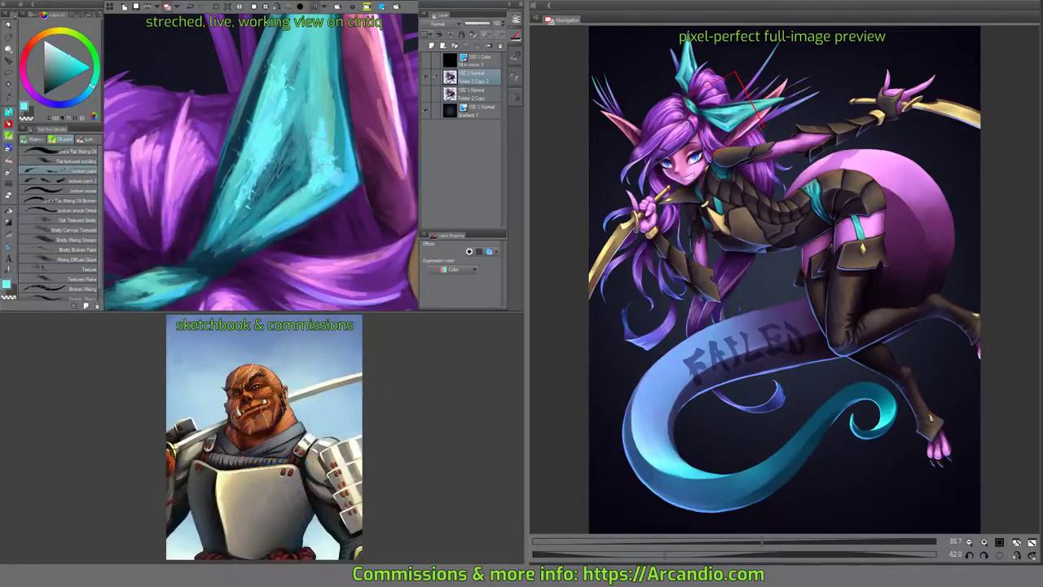
Paint long light teal strokes down the side loop's outer band and along its lower edge toward the knot.
drag(327, 96, 316, 129)
mouse_move(315, 46)
mouse_down()
mouse_move(313, 81)
mouse_move(307, 61)
mouse_move(224, 162)
mouse_move(331, 196)
mouse_move(342, 178)
mouse_move(302, 233)
mouse_up()
mouse_move(220, 145)
mouse_down()
mouse_move(213, 172)
mouse_move(227, 174)
mouse_up()
mouse_move(284, 196)
mouse_down()
mouse_move(233, 139)
mouse_move(252, 222)
mouse_move(180, 182)
mouse_move(194, 147)
mouse_move(218, 242)
mouse_up()
Sample a blue from the upright loop, paint textured blue and light cyan strokes from its bend up to the tip, and save.
alt+click(143, 97)
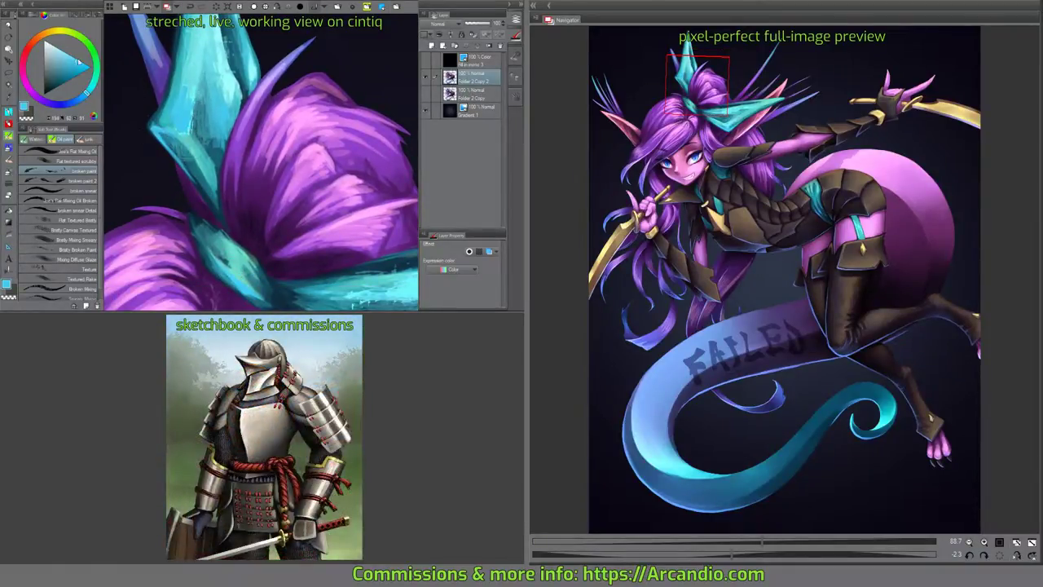
drag(181, 127, 197, 91)
mouse_move(183, 152)
mouse_down()
mouse_move(196, 137)
mouse_move(212, 157)
mouse_move(222, 202)
mouse_up()
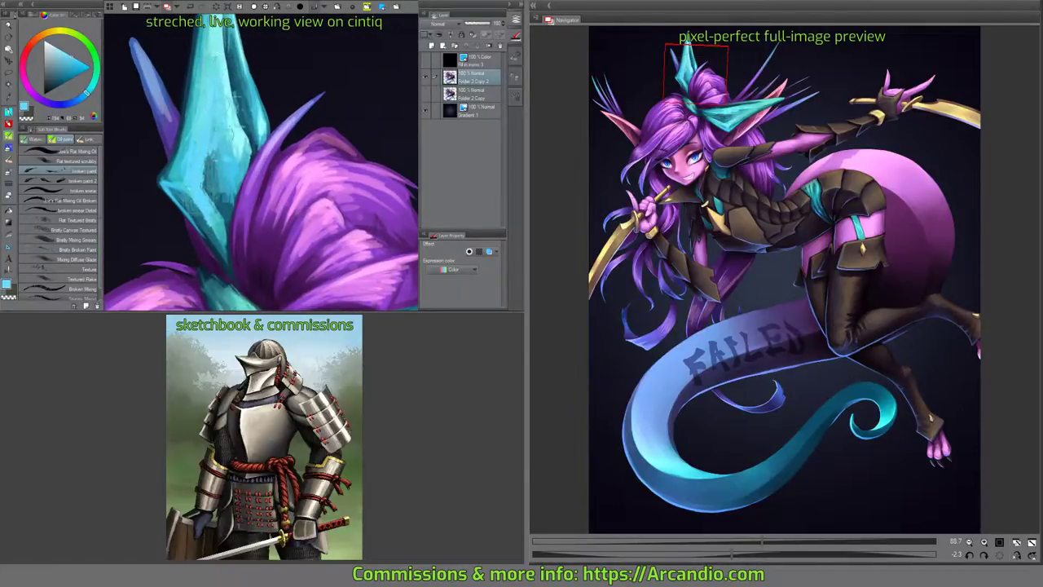
drag(225, 62, 231, 153)
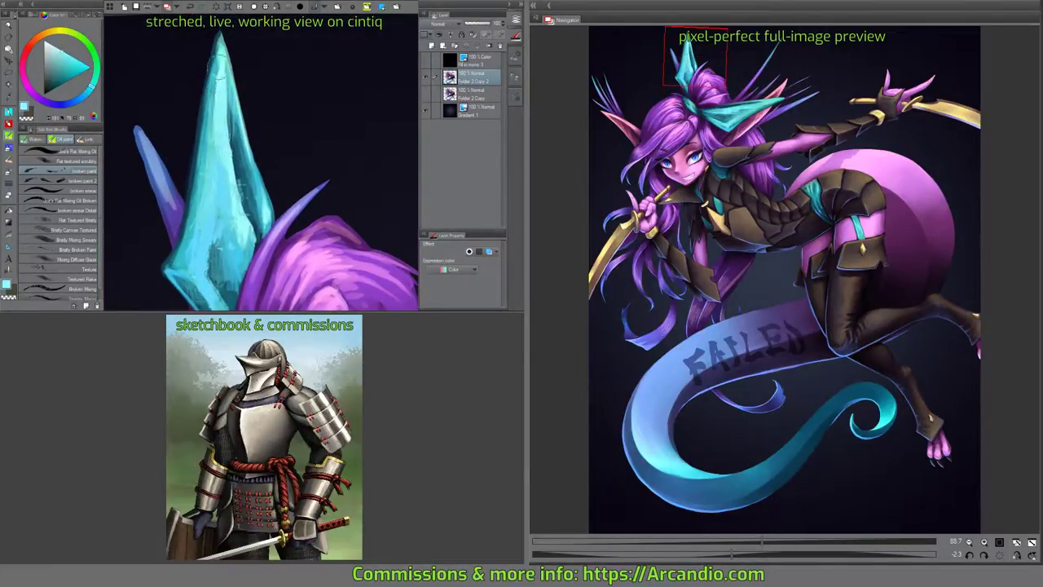
drag(225, 200, 245, 230)
mouse_move(233, 160)
mouse_down()
mouse_move(235, 206)
mouse_move(224, 175)
mouse_up()
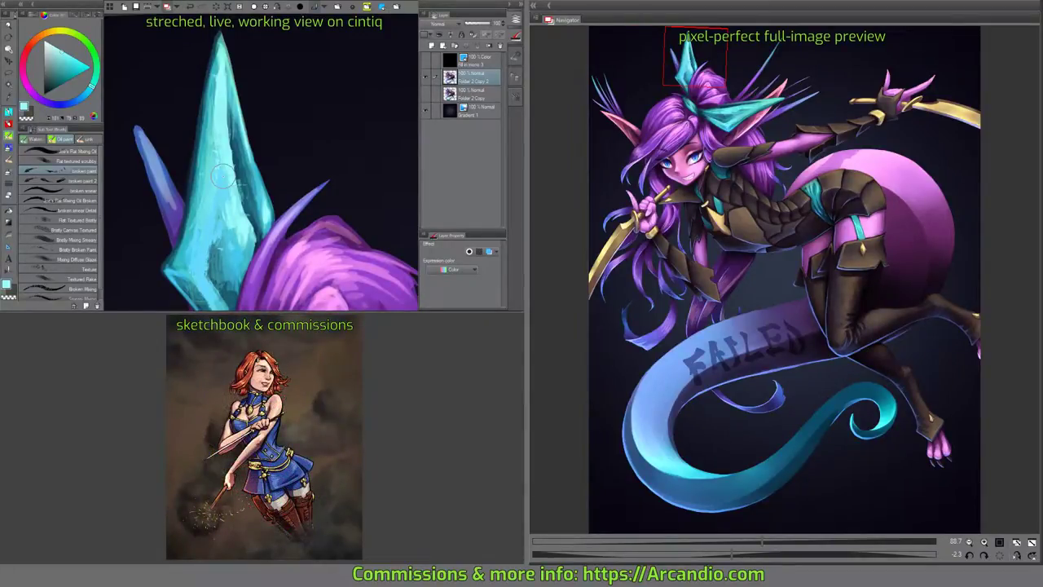
key(ctrl+s)
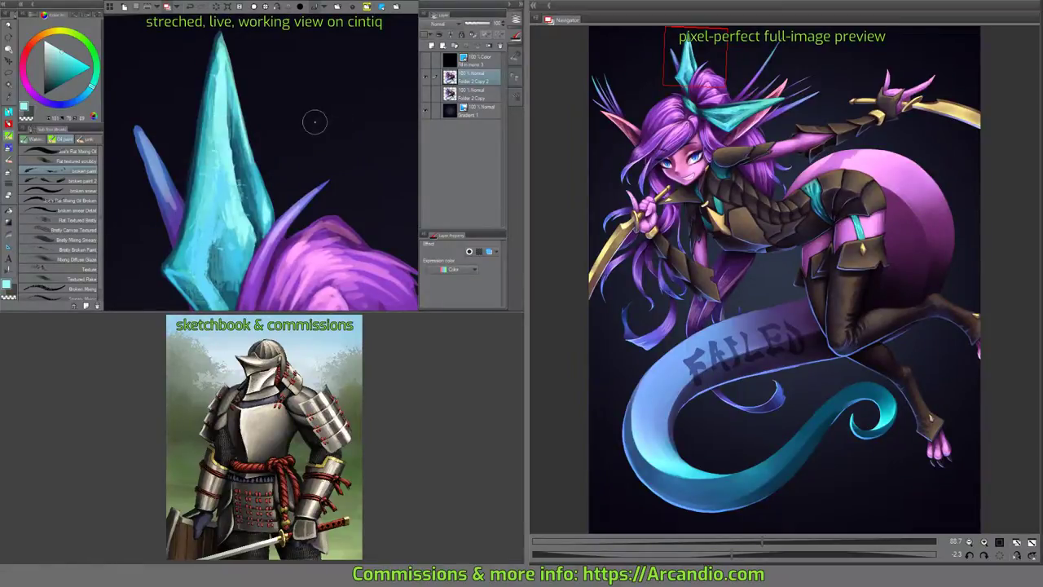
mouse_move(315, 122)
mouse_down()
mouse_move(280, 203)
mouse_move(288, 256)
mouse_move(271, 198)
mouse_move(257, 224)
mouse_up()
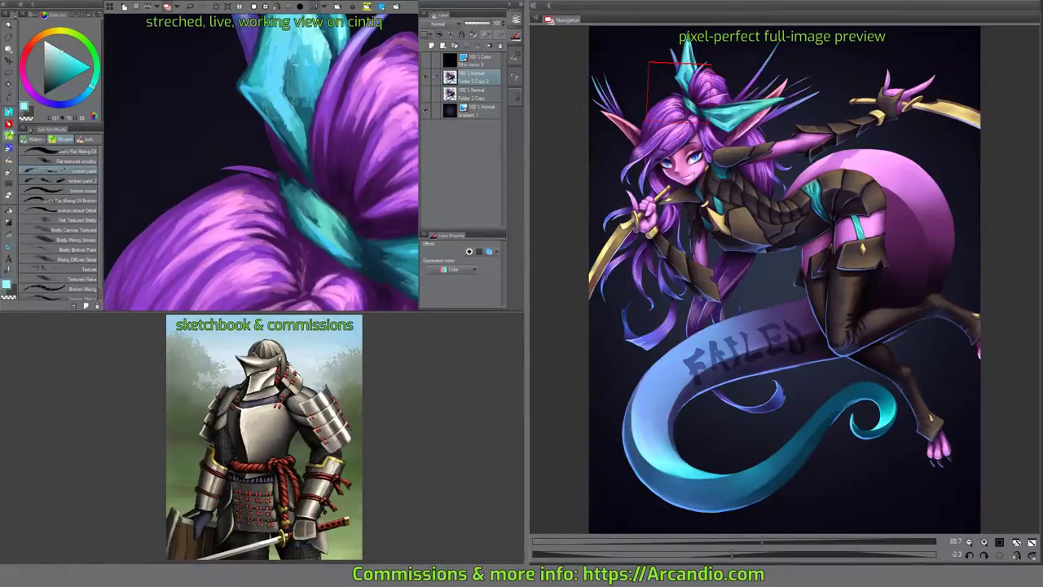
key(p)
click(9, 135)
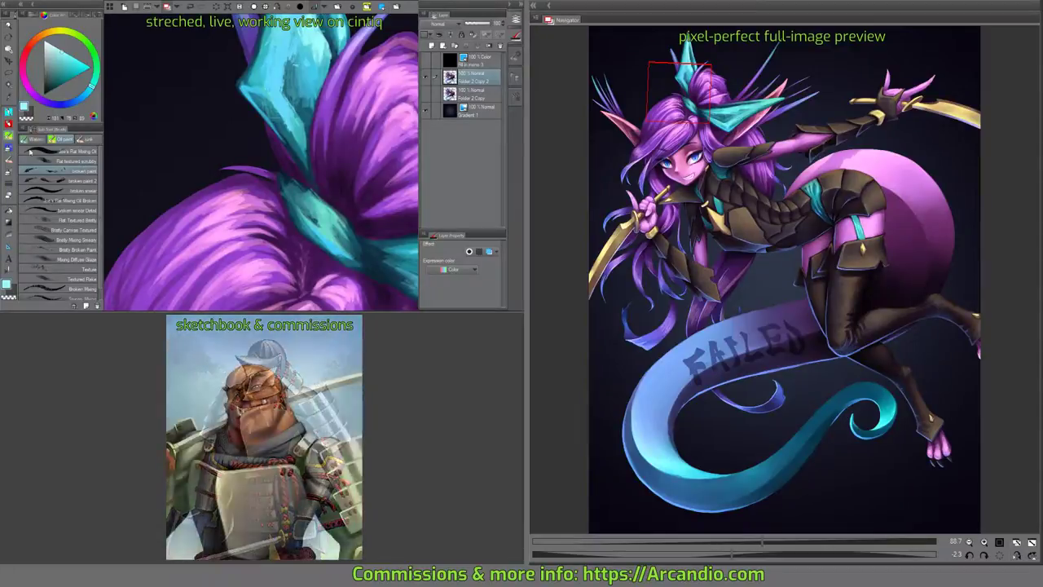
click(8, 128)
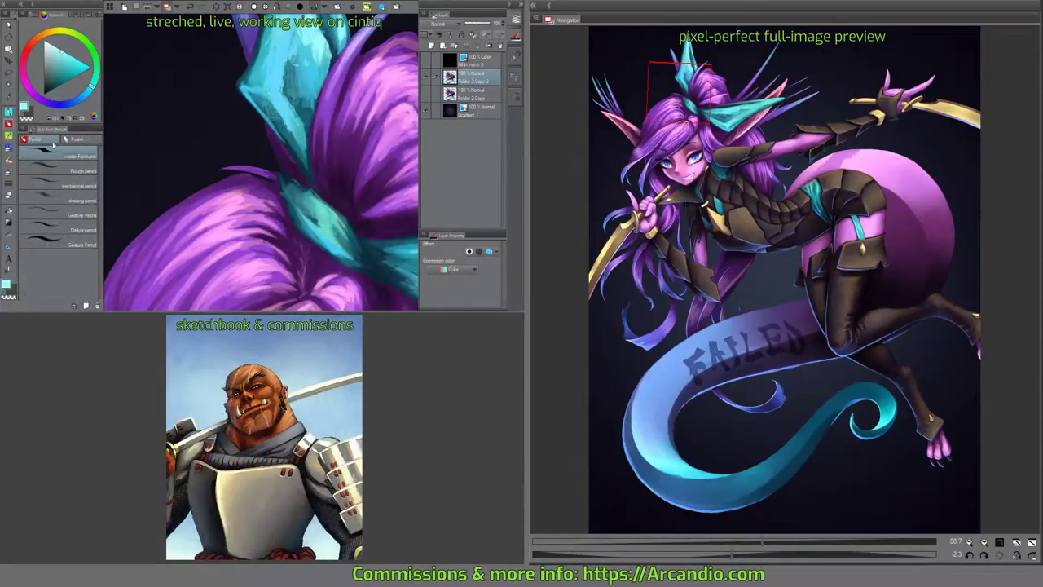
drag(245, 236, 293, 102)
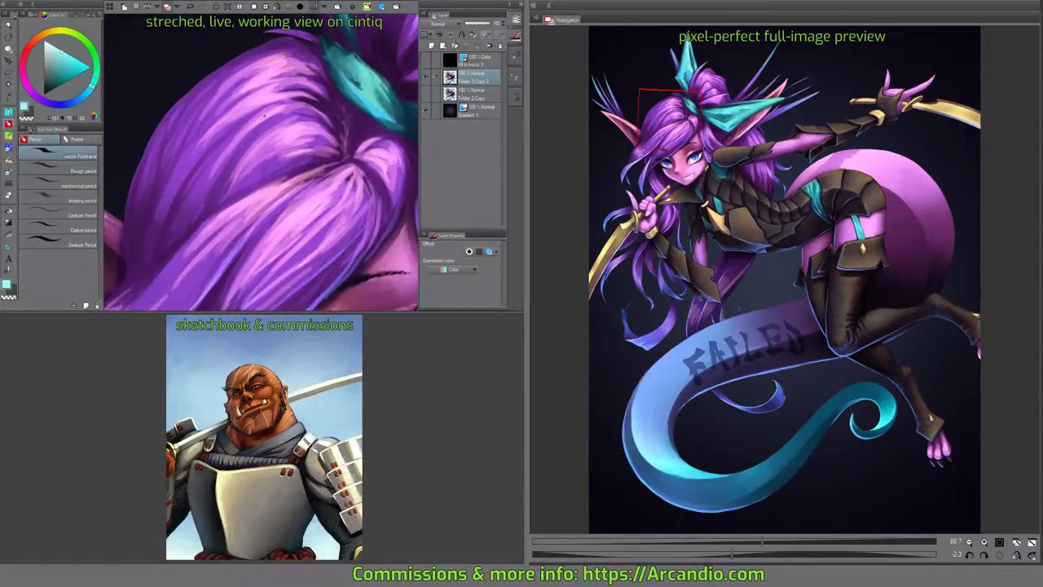
alt+click(244, 203)
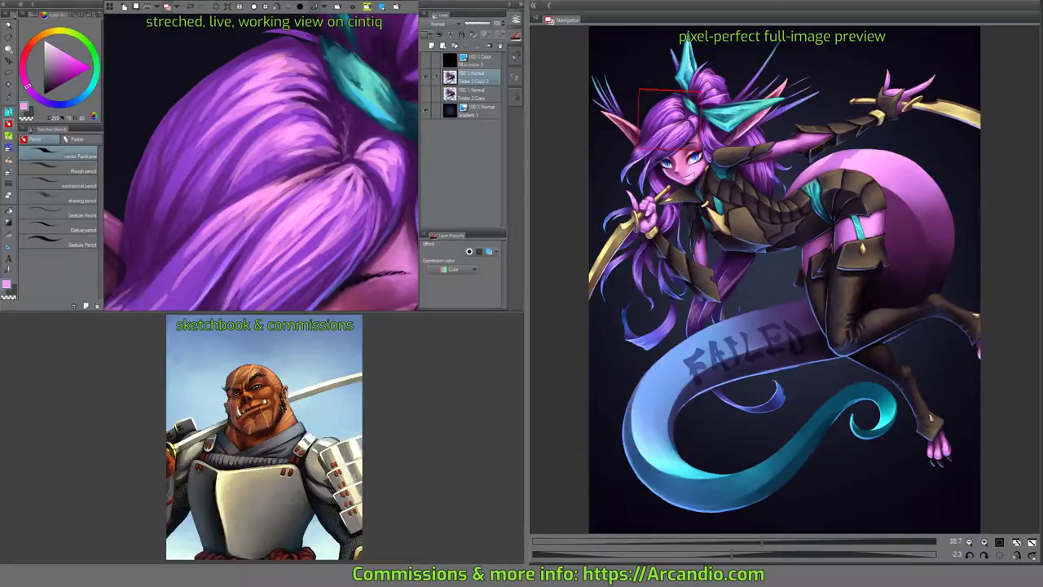
mouse_move(261, 163)
mouse_down()
mouse_move(270, 191)
mouse_move(269, 163)
mouse_up()
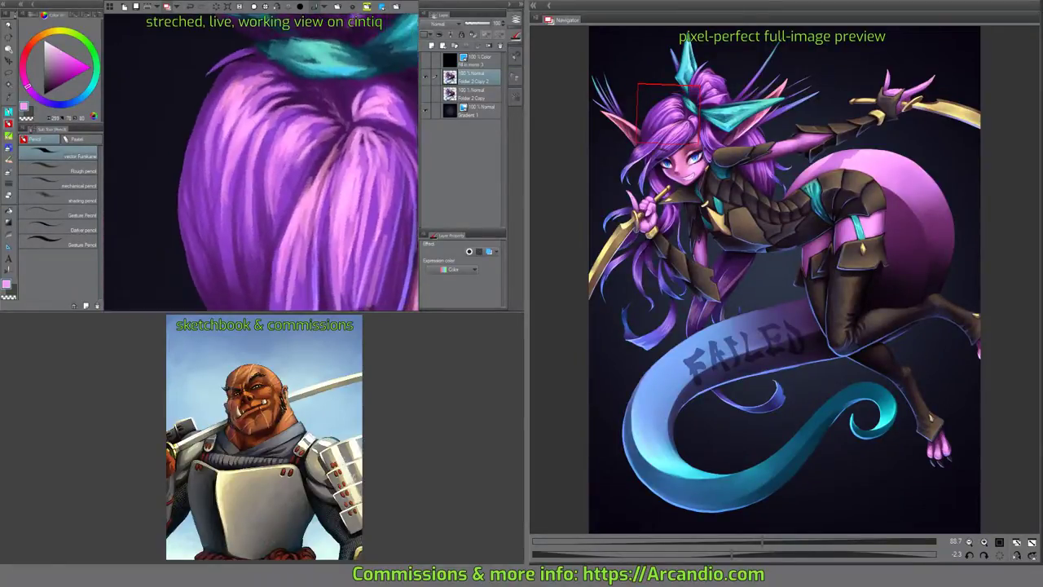
Switch to the Mixing Rake blending brush and smooth the purple hair strokes on the crown around the parting.
key(b)
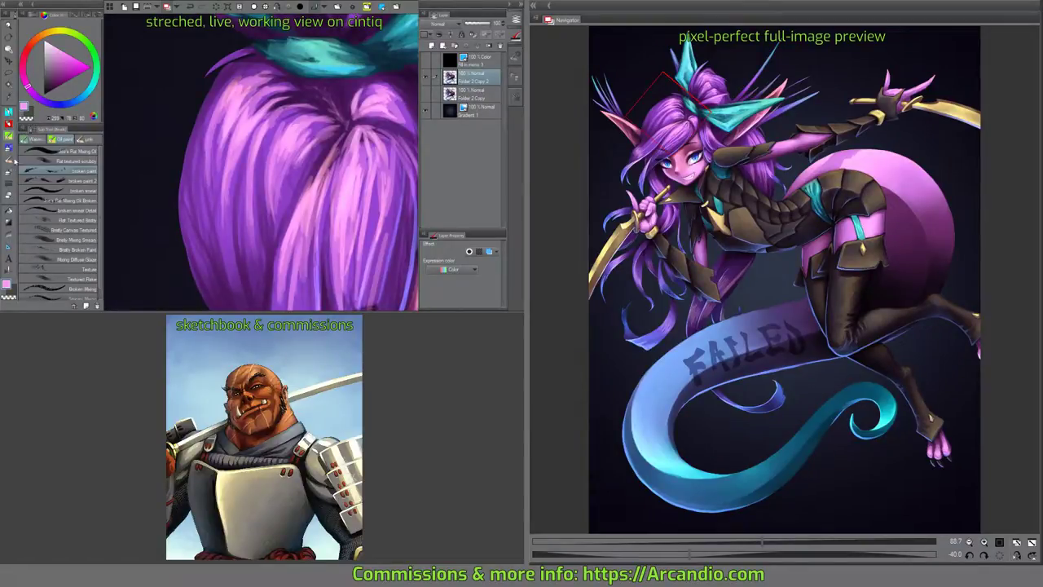
click(11, 163)
click(84, 204)
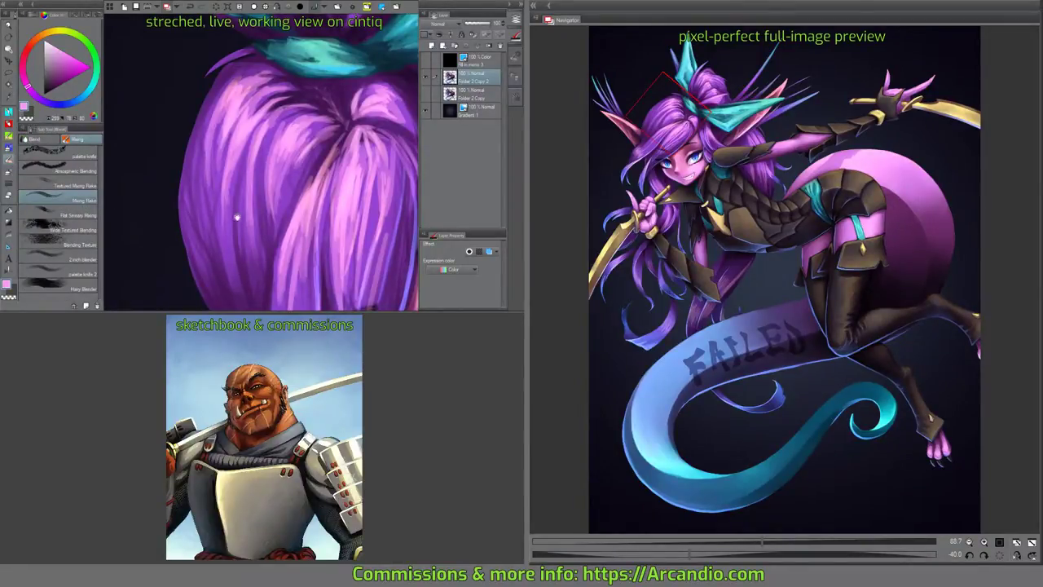
drag(245, 204, 236, 172)
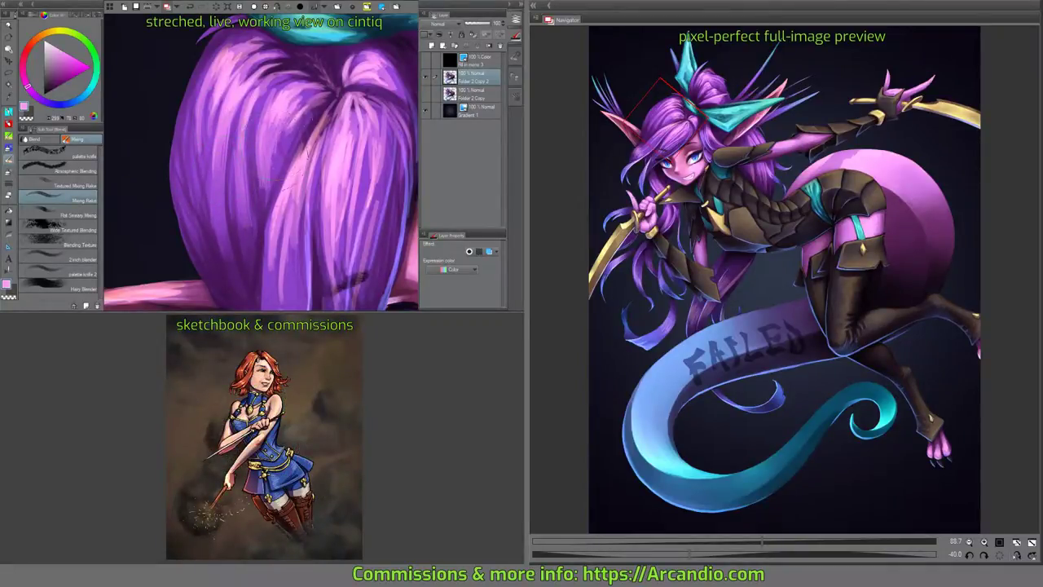
mouse_move(297, 159)
mouse_down()
mouse_move(189, 139)
mouse_move(204, 130)
mouse_move(180, 123)
mouse_move(236, 106)
mouse_move(232, 122)
mouse_move(190, 103)
mouse_up()
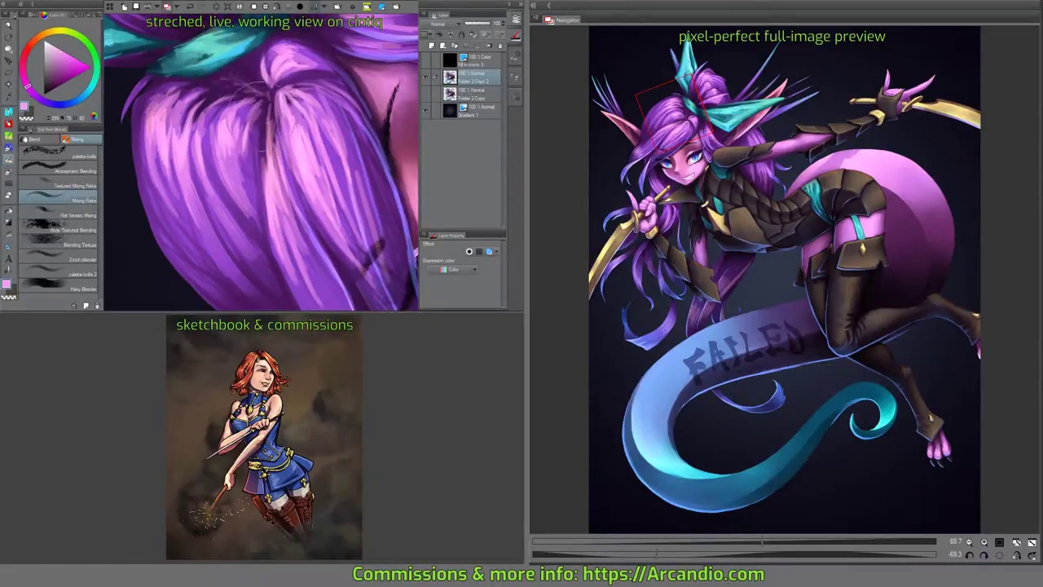
drag(269, 171, 349, 156)
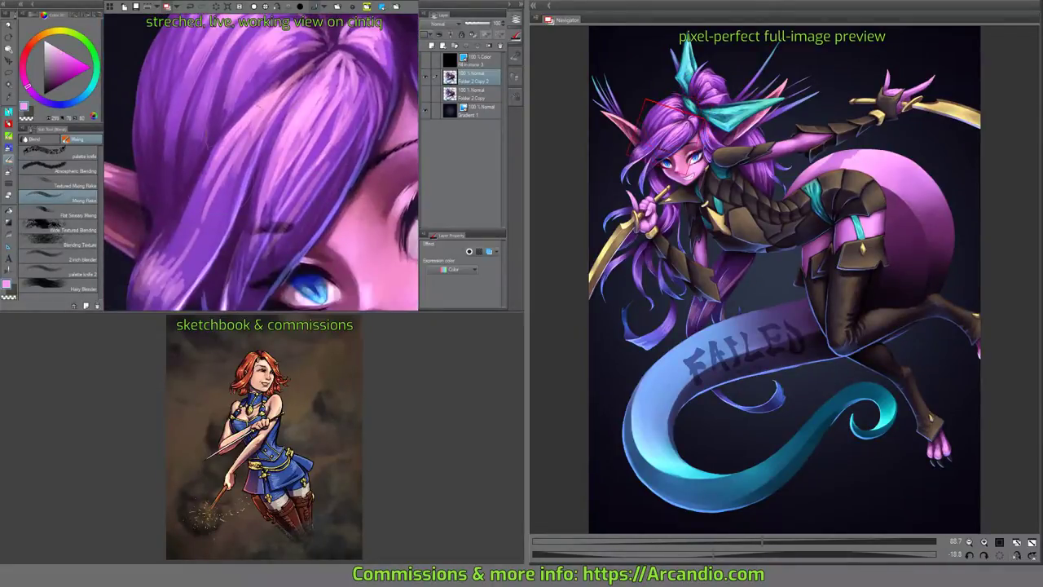
Blend the bangs down past the temple and soften the side lock where it bends beside the eye.
mouse_move(175, 236)
mouse_down()
mouse_move(237, 220)
mouse_move(245, 188)
mouse_move(182, 162)
mouse_move(164, 224)
mouse_up()
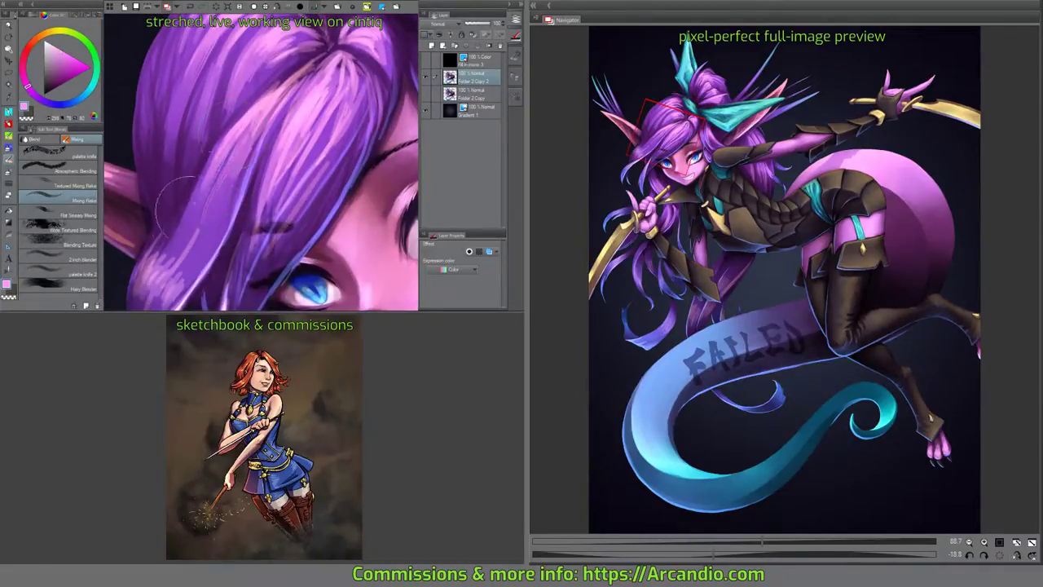
mouse_move(213, 282)
mouse_down()
mouse_move(196, 249)
mouse_move(155, 232)
mouse_up()
drag(122, 273, 175, 163)
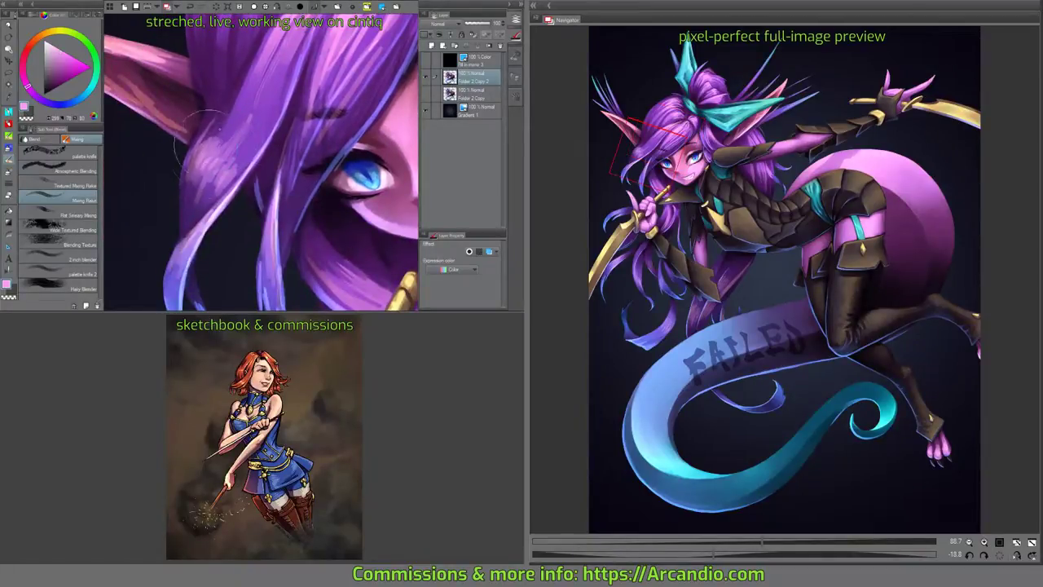
mouse_move(218, 130)
mouse_down()
mouse_move(252, 171)
mouse_move(240, 163)
mouse_move(167, 173)
mouse_move(196, 207)
mouse_up()
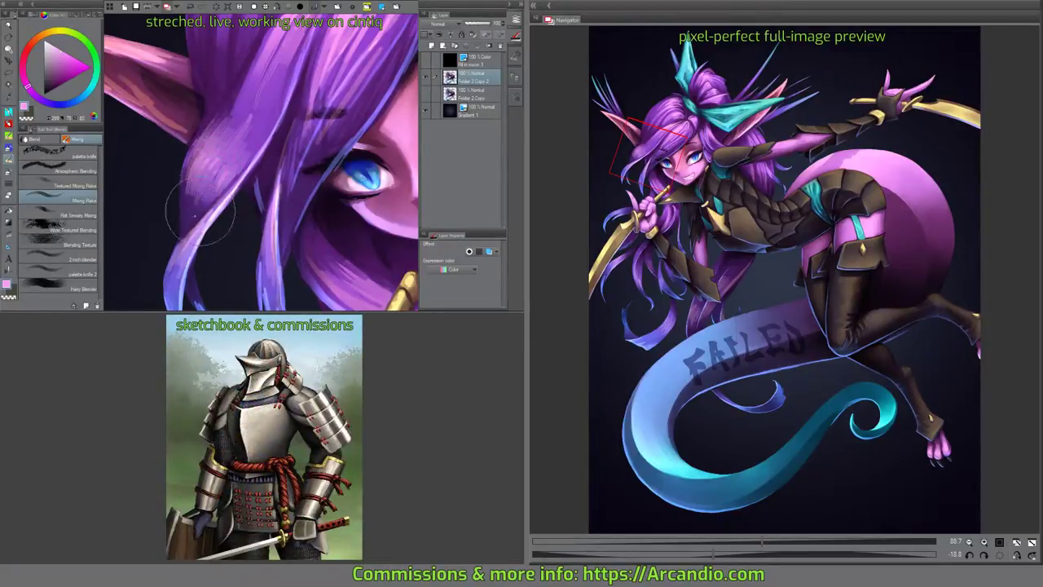
mouse_move(322, 80)
mouse_down()
mouse_move(300, 130)
mouse_move(251, 182)
mouse_up()
drag(163, 204, 112, 295)
Smooth the remaining strokes on the outer side of the crown hair where it sweeps down into the bangs.
mouse_move(121, 238)
mouse_down()
mouse_move(188, 208)
mouse_move(175, 237)
mouse_up()
drag(259, 150, 248, 192)
drag(285, 122, 253, 243)
mouse_move(309, 155)
mouse_down()
mouse_move(290, 190)
mouse_move(306, 194)
mouse_up()
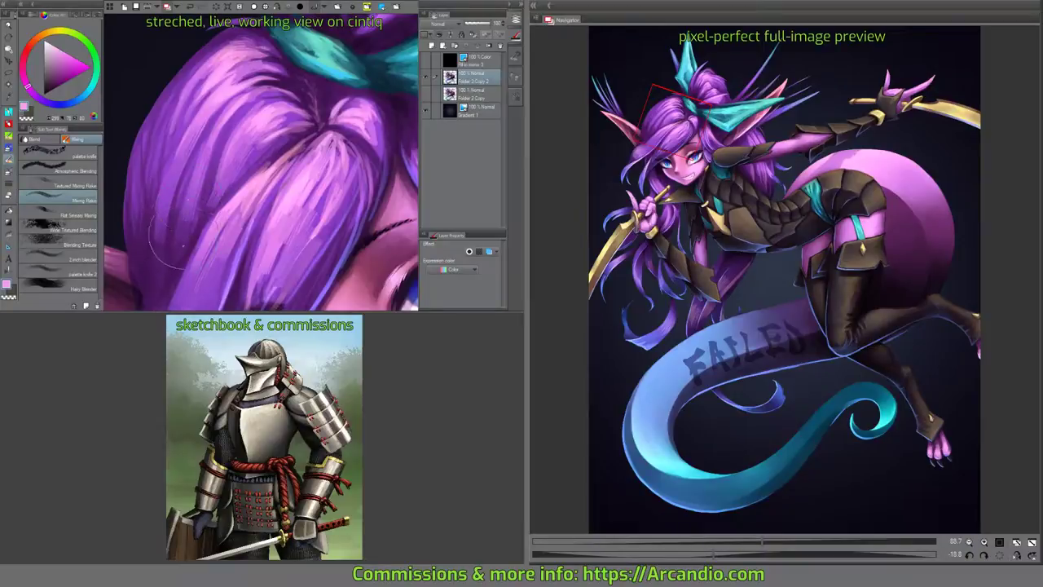
drag(178, 261, 184, 218)
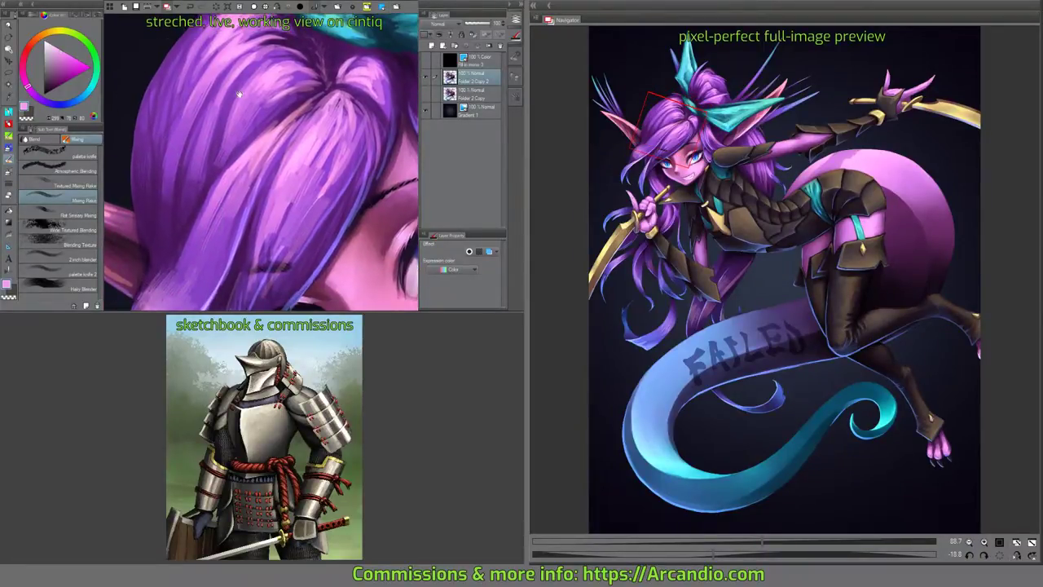
Blend the hair strands beside the face near the bow and the strands hanging beneath the ear.
drag(324, 112, 274, 139)
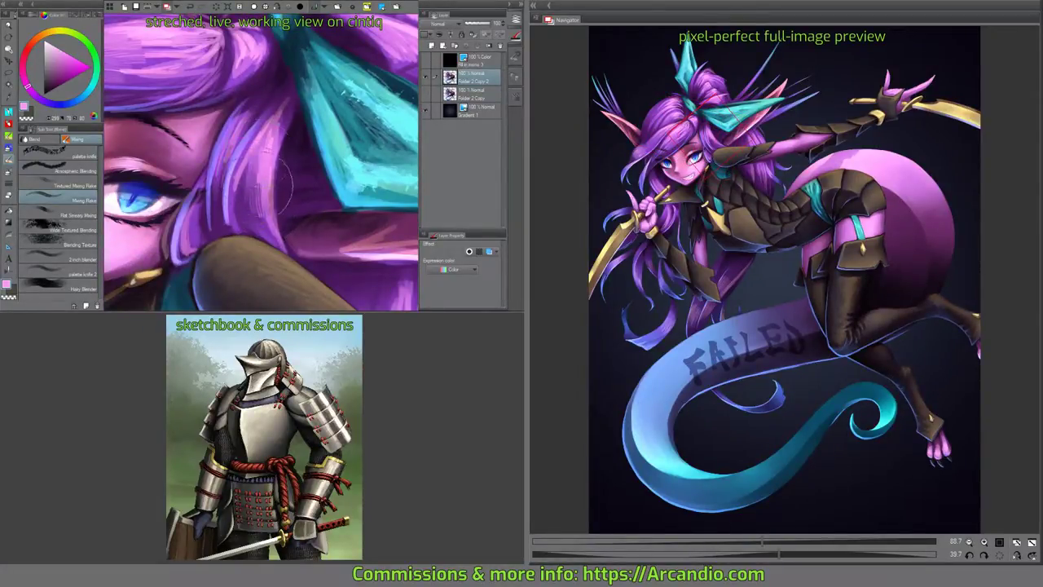
drag(281, 183, 239, 96)
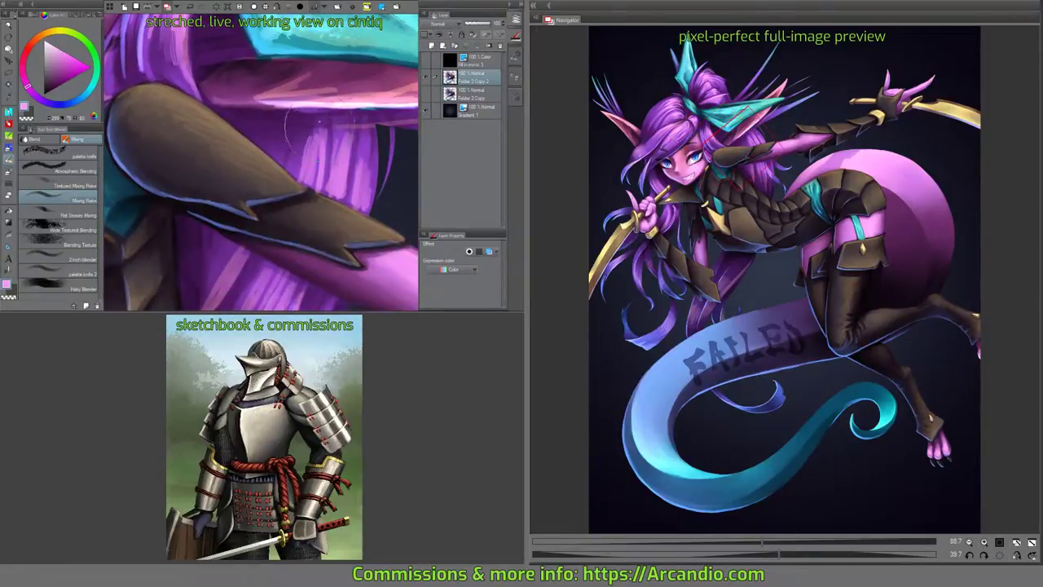
drag(314, 122, 293, 155)
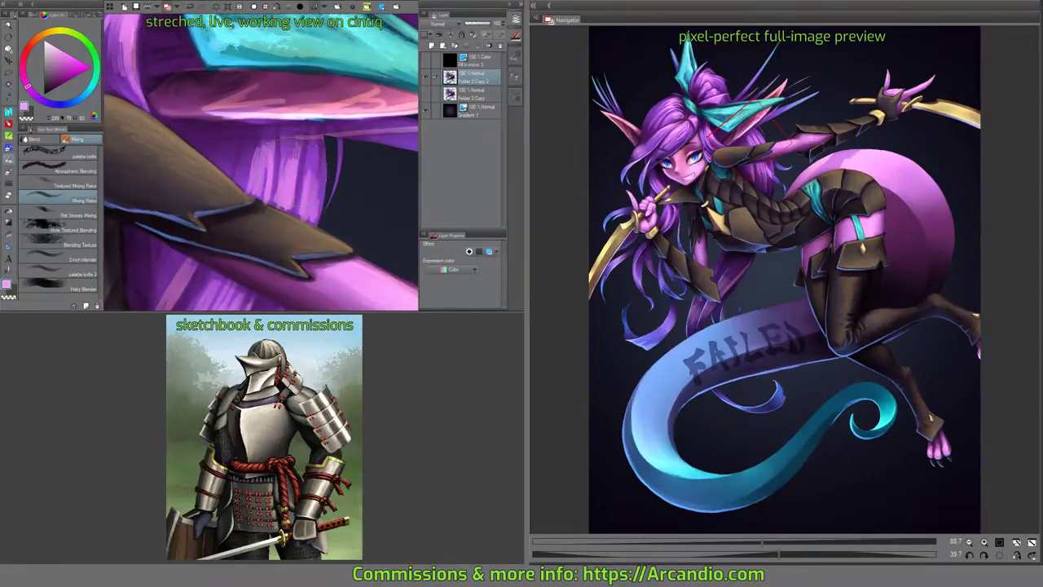
Blend the purple hair section between the raised arm and the scaled back armor, down to its lower edge.
mouse_move(355, 168)
mouse_down()
mouse_move(294, 208)
mouse_move(291, 144)
mouse_move(272, 231)
mouse_move(302, 187)
mouse_move(330, 202)
mouse_move(236, 98)
mouse_move(258, 171)
mouse_move(221, 136)
mouse_up()
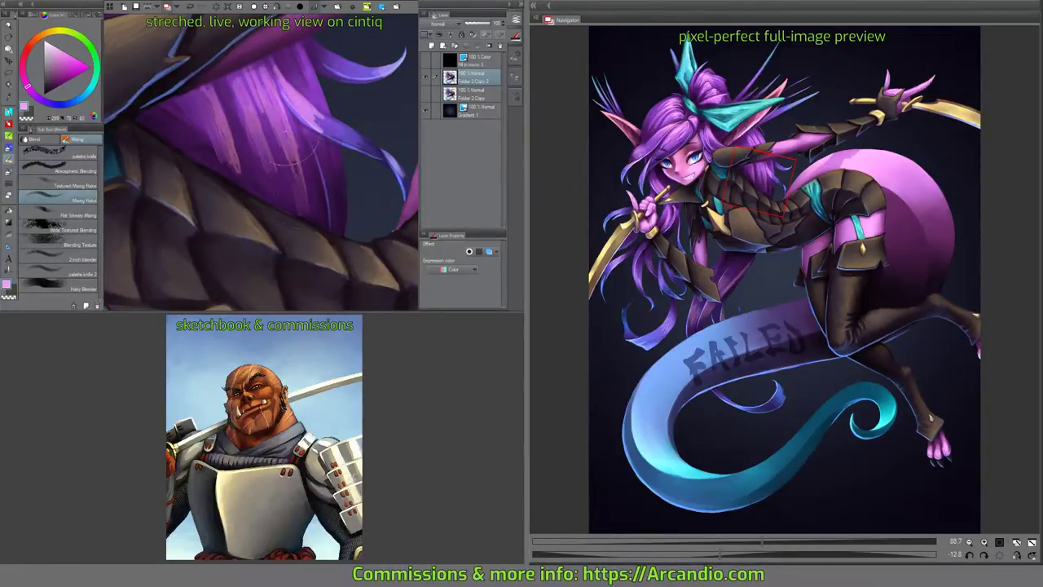
mouse_move(304, 192)
mouse_down()
mouse_move(299, 218)
mouse_move(316, 266)
mouse_up()
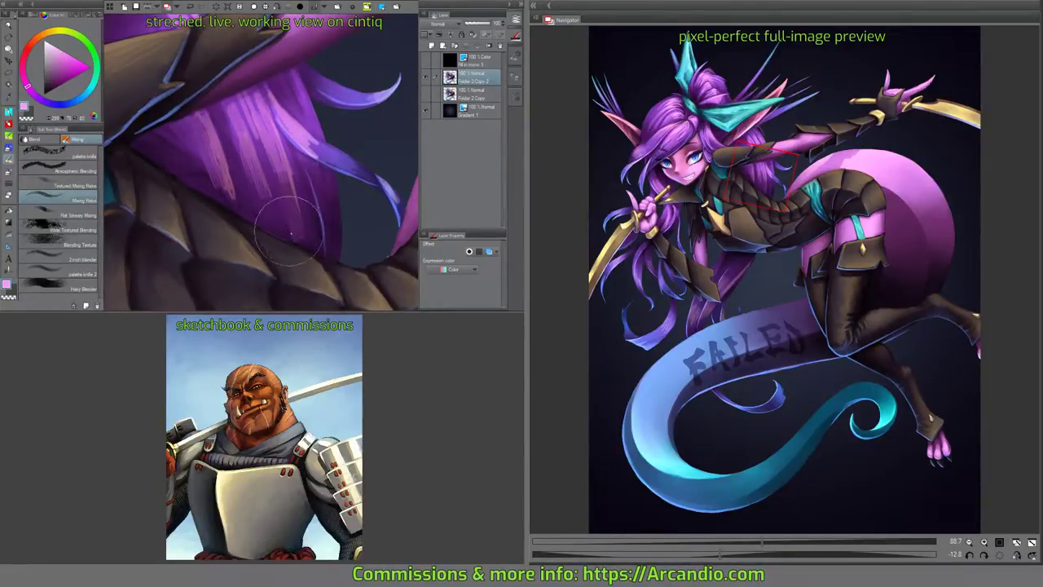
drag(269, 238, 303, 269)
drag(324, 214, 320, 269)
mouse_move(320, 196)
mouse_down()
mouse_move(286, 192)
mouse_move(325, 269)
mouse_up()
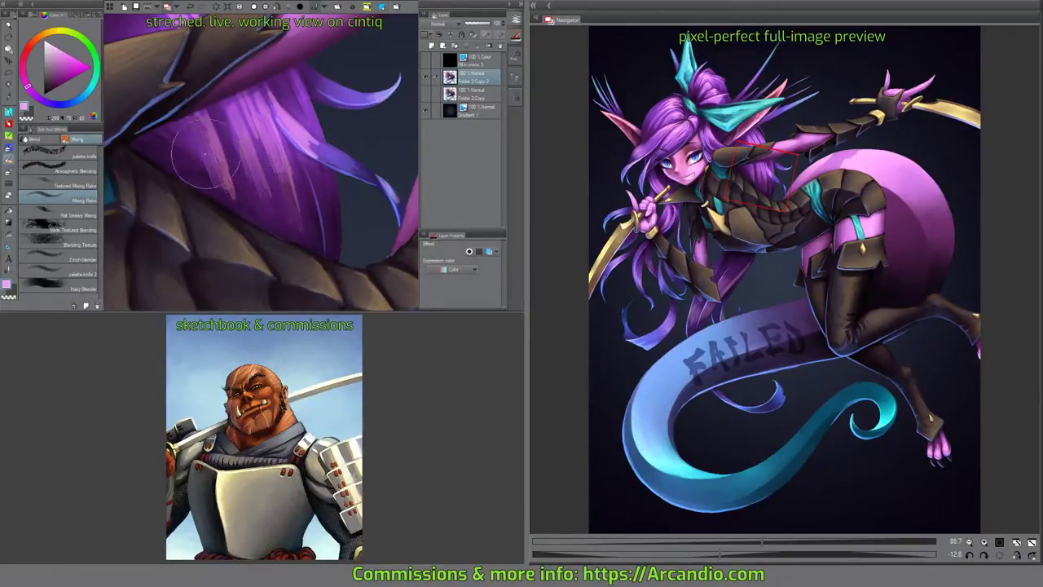
drag(279, 269, 280, 168)
Blend the long purple locks behind the forearm armor down to where they meet the tail.
drag(316, 269, 316, 180)
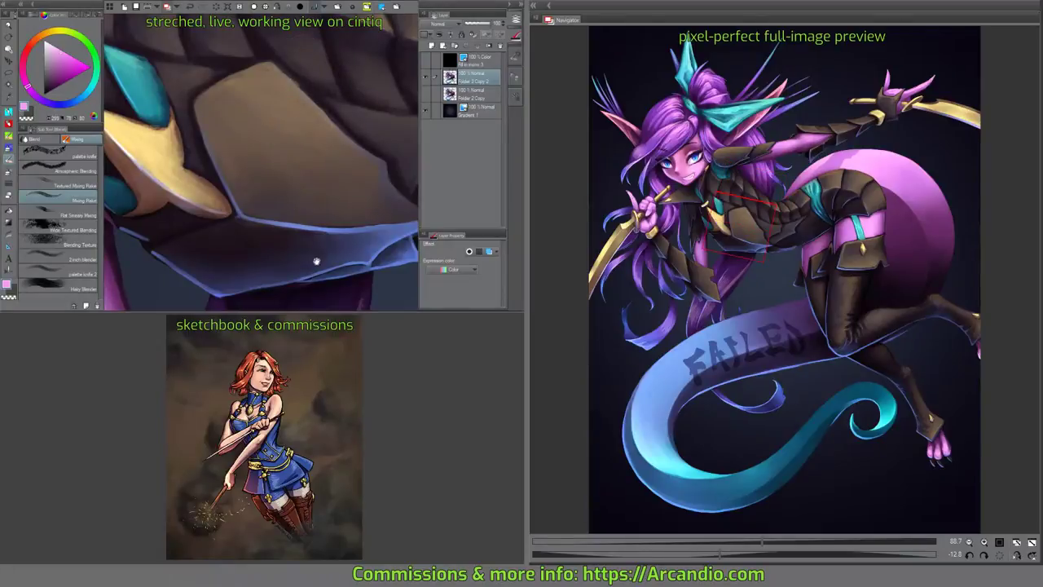
drag(316, 261, 302, 163)
mouse_move(294, 236)
mouse_down()
mouse_move(284, 127)
mouse_move(294, 107)
mouse_move(240, 143)
mouse_move(260, 110)
mouse_move(236, 89)
mouse_move(314, 57)
mouse_move(269, 151)
mouse_move(351, 82)
mouse_up()
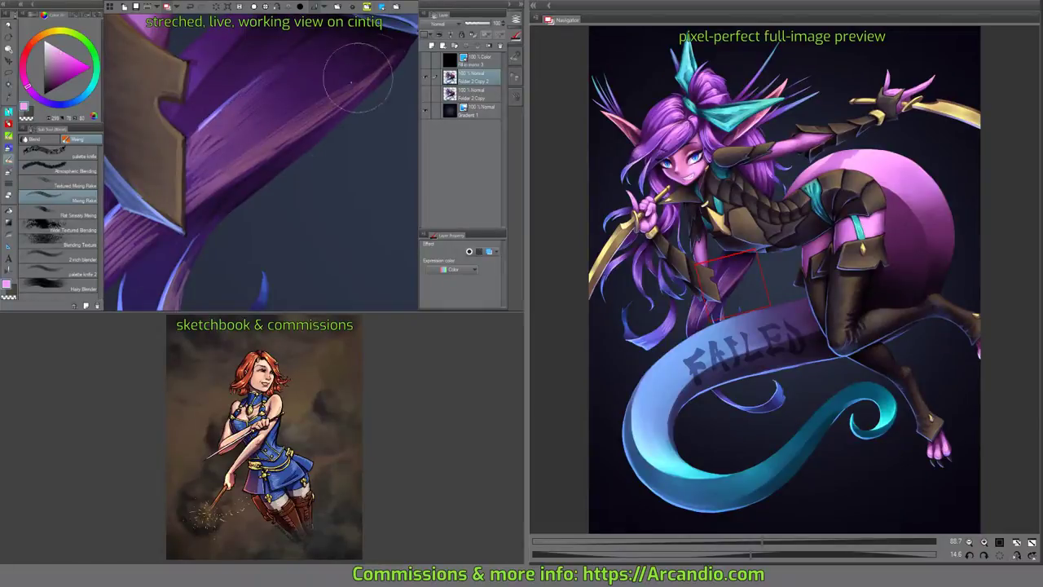
drag(310, 188, 371, 110)
mouse_move(318, 82)
mouse_down()
mouse_move(269, 58)
mouse_move(286, 131)
mouse_move(343, 89)
mouse_move(269, 57)
mouse_up()
mouse_move(245, 147)
mouse_down()
mouse_move(293, 115)
mouse_move(176, 203)
mouse_move(257, 147)
mouse_up()
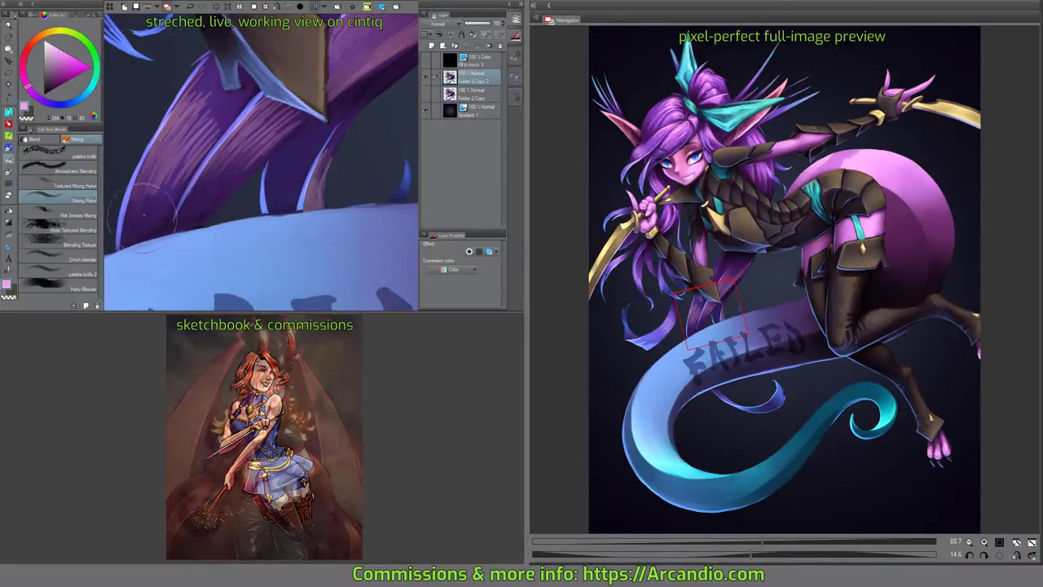
mouse_move(178, 163)
mouse_down()
mouse_move(173, 155)
mouse_move(203, 130)
mouse_move(183, 149)
mouse_move(197, 86)
mouse_move(260, 130)
mouse_move(253, 167)
mouse_move(269, 155)
mouse_move(218, 173)
mouse_move(273, 151)
mouse_move(212, 196)
mouse_move(311, 144)
mouse_move(299, 175)
mouse_move(359, 106)
mouse_move(338, 147)
mouse_move(269, 124)
mouse_move(161, 124)
mouse_move(247, 210)
mouse_up()
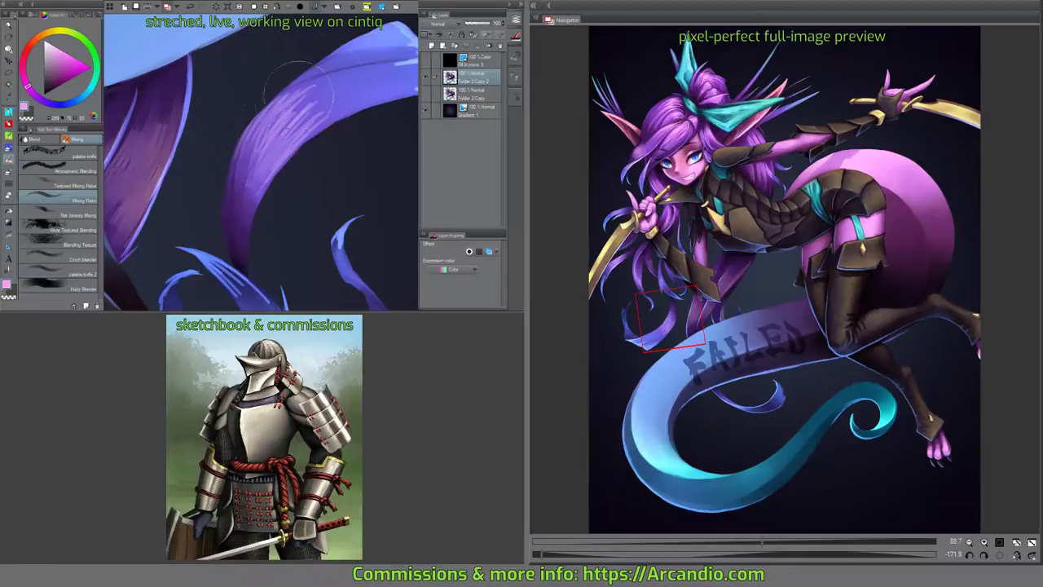
Smooth the purple-to-blue transition along the large curled lock beside the tail, up toward its blue tip.
key(minus)
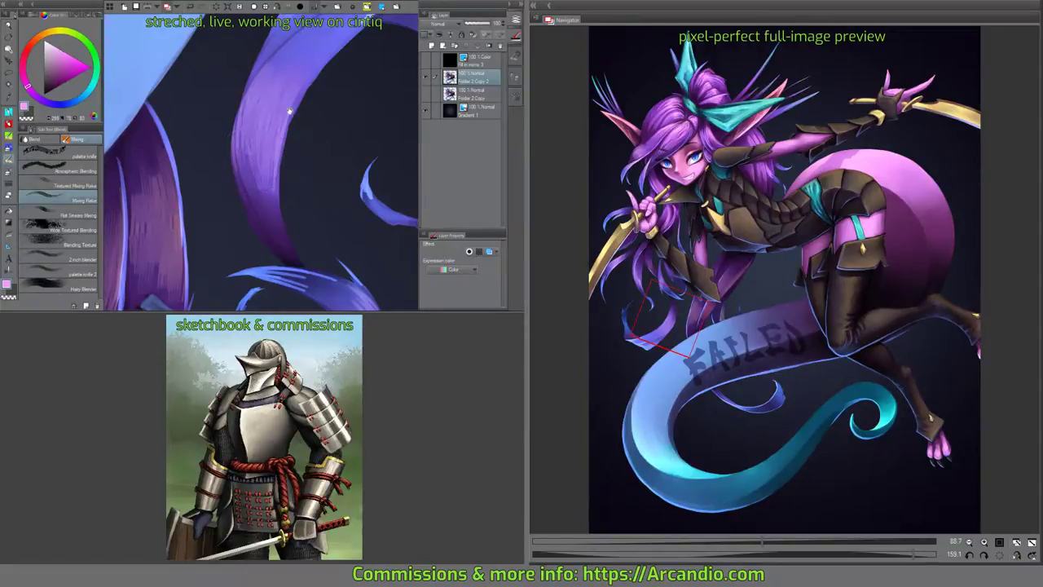
key(minus)
key(minus)
key(minus)
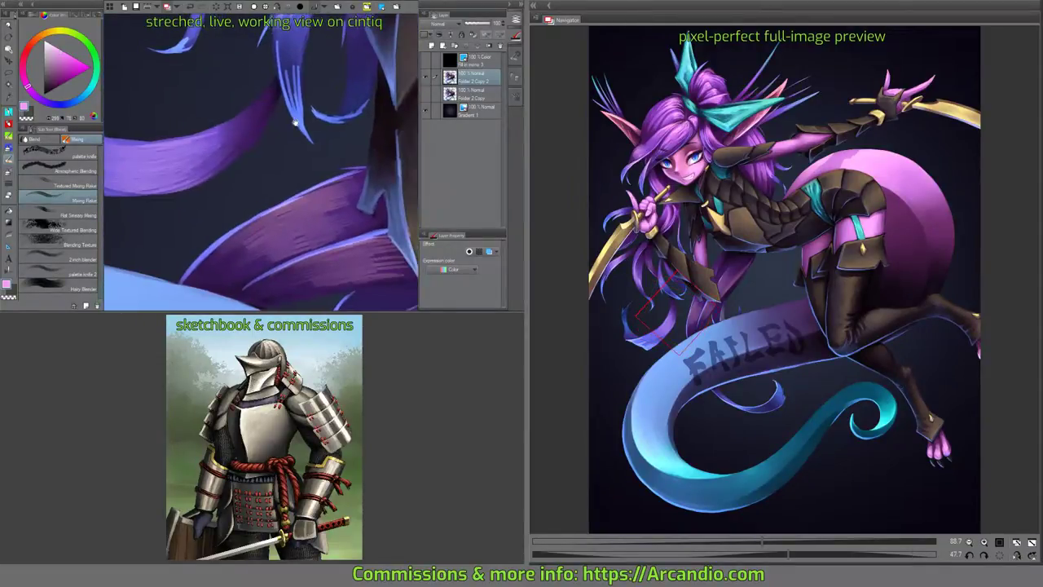
key(minus)
key(minus)
key(minus)
key(minus)
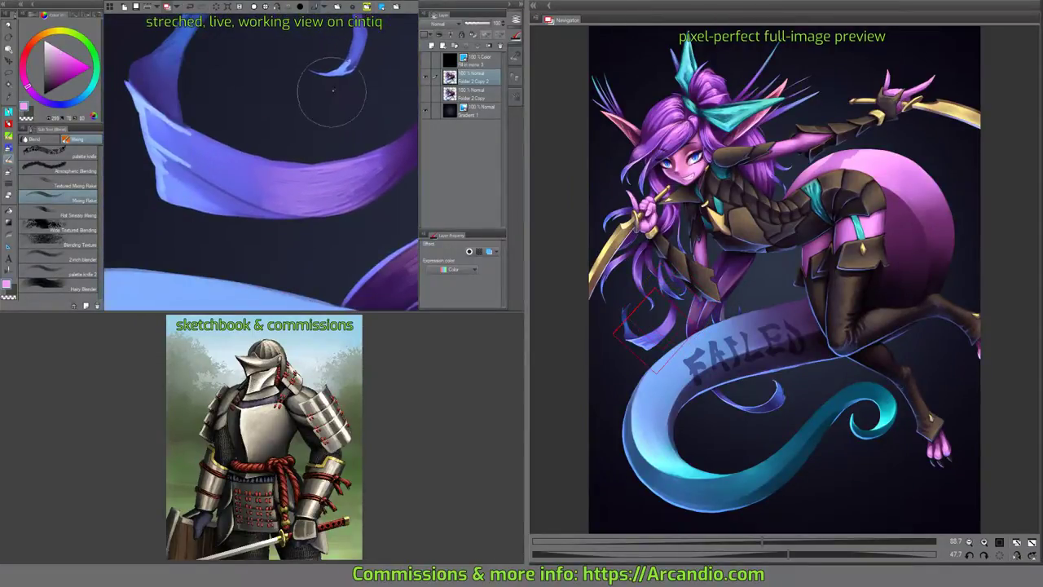
key(minus)
key(minus)
key(minus)
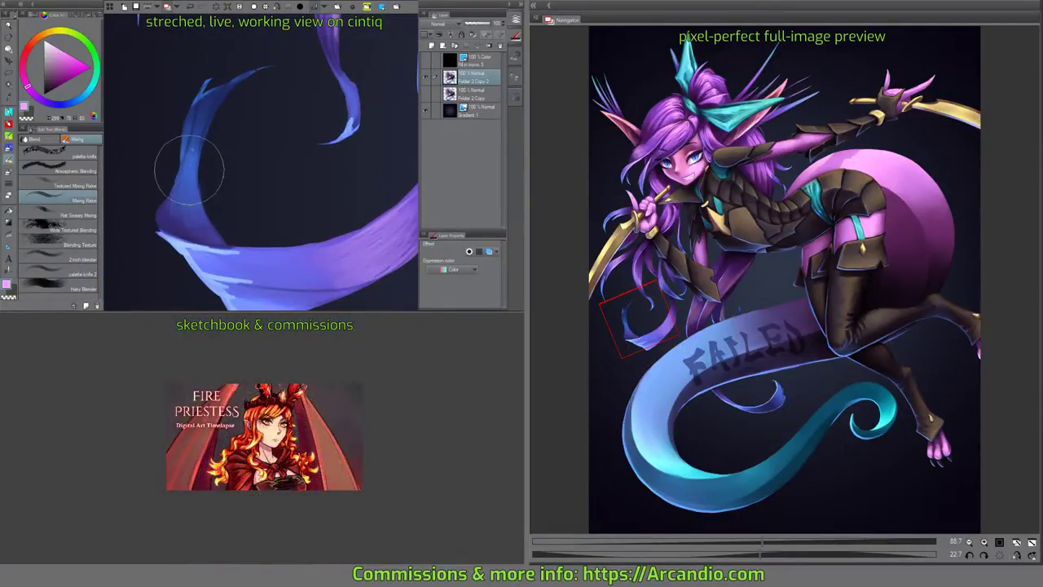
Blend the highlight strokes on the loose hair locks hanging below the wrist beside the forearm armor.
key(minus)
key(minus)
key(minus)
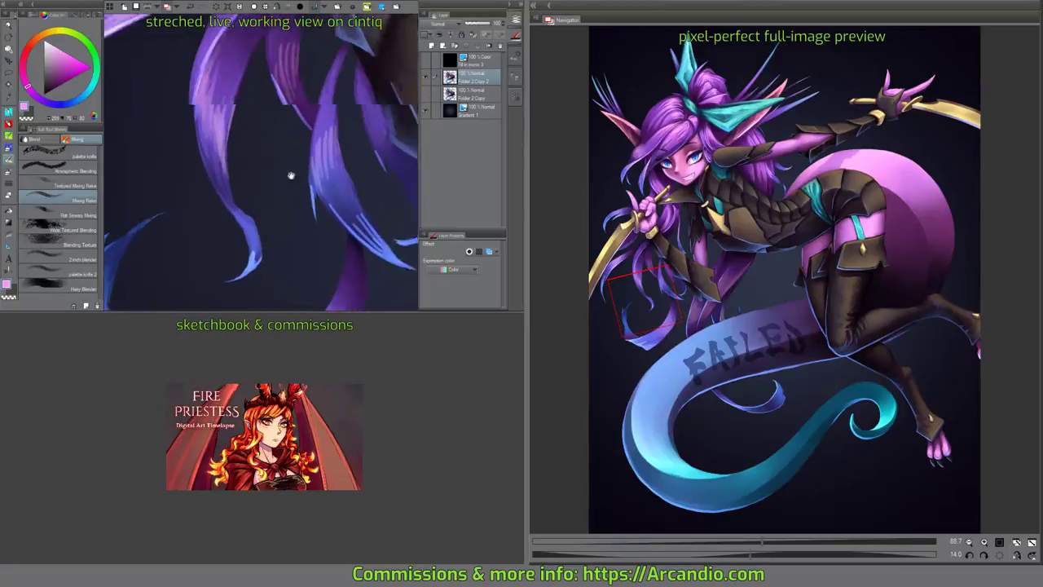
key(minus)
key(minus)
key(minus)
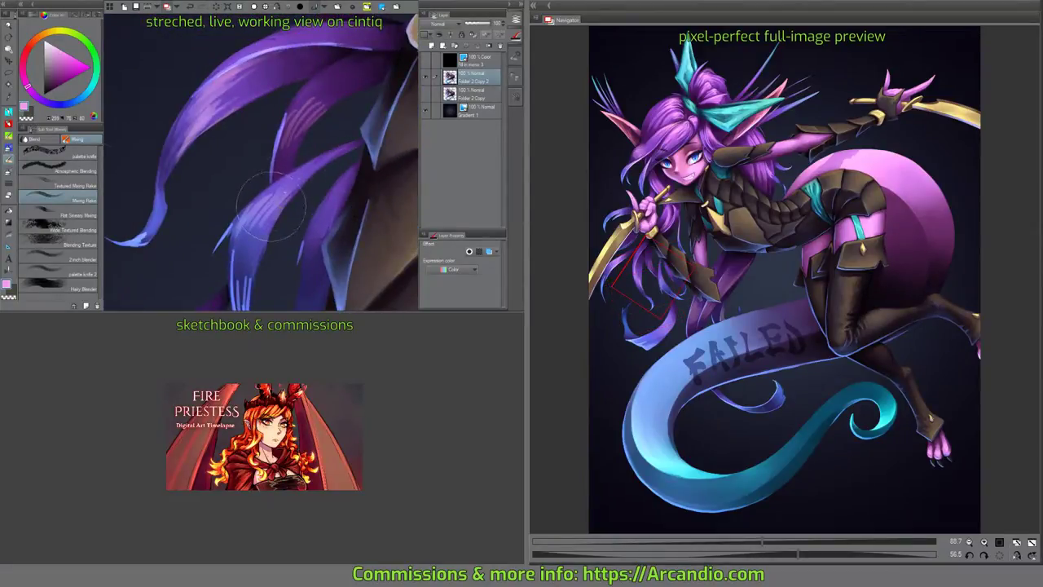
mouse_move(283, 186)
mouse_down()
mouse_move(246, 231)
mouse_move(246, 214)
mouse_move(250, 245)
mouse_move(264, 216)
mouse_move(252, 254)
mouse_up()
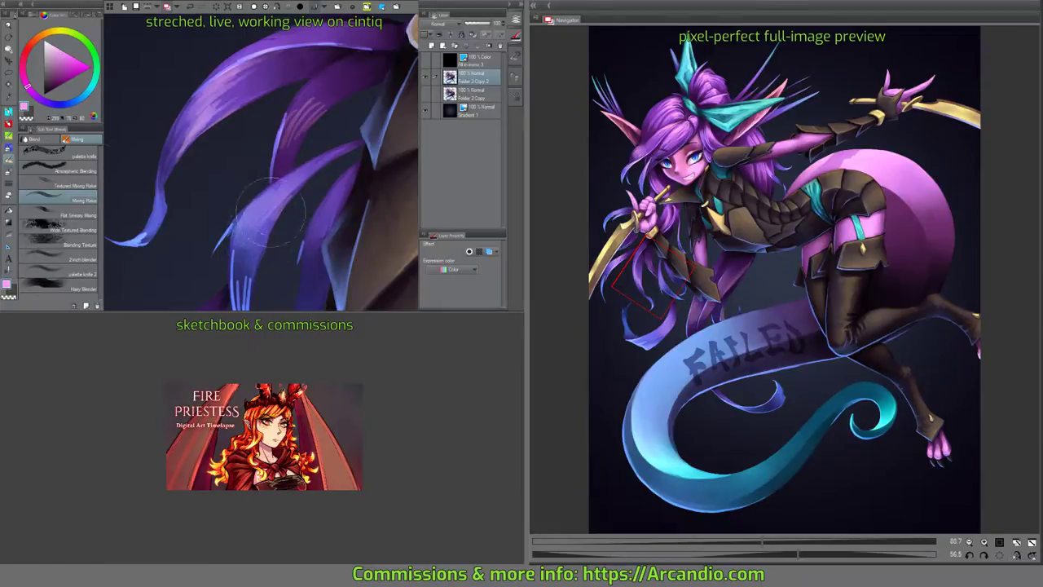
mouse_move(270, 211)
mouse_down()
mouse_move(252, 196)
mouse_move(308, 211)
mouse_move(293, 235)
mouse_move(357, 123)
mouse_move(294, 145)
mouse_up()
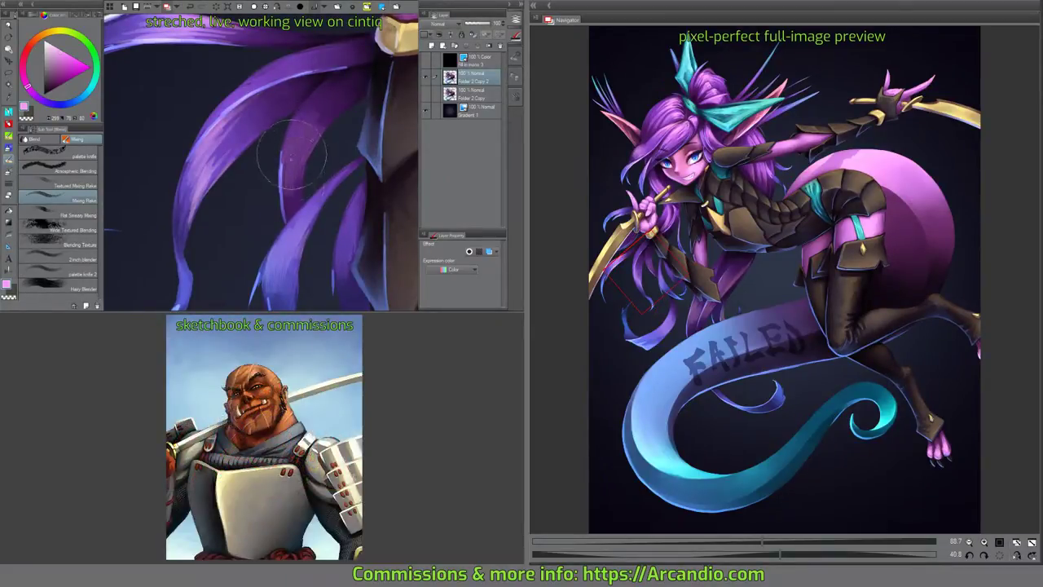
drag(297, 156, 318, 159)
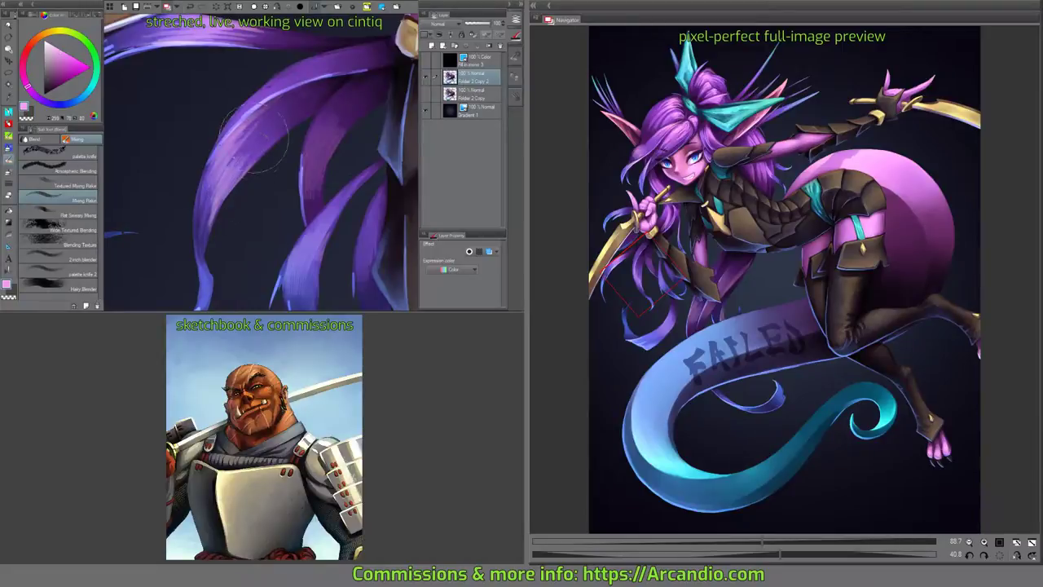
Blend the highlight strokes along the large curved purple lock hanging below the wrist.
drag(255, 139, 269, 107)
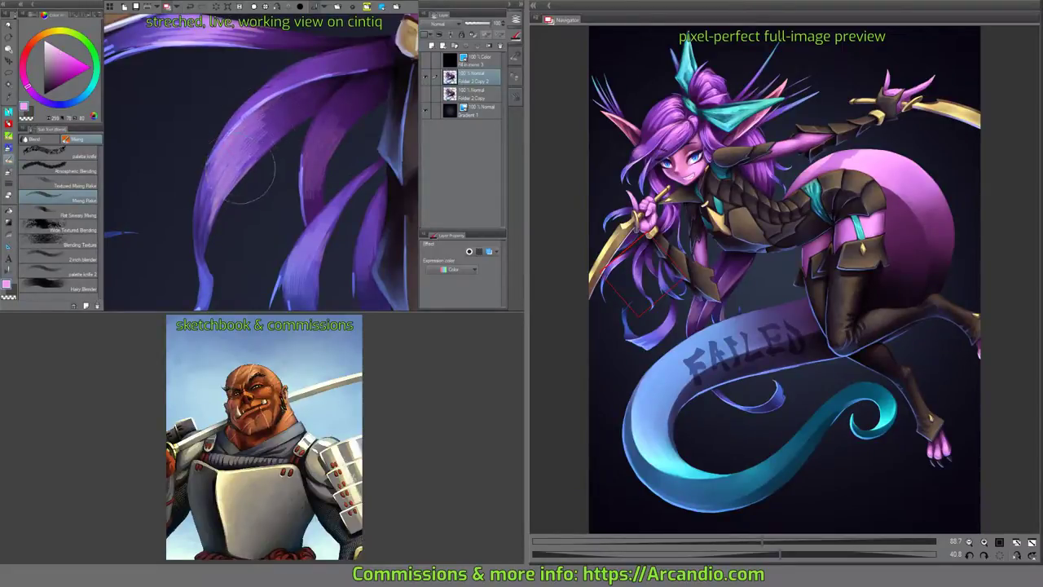
drag(245, 173, 292, 97)
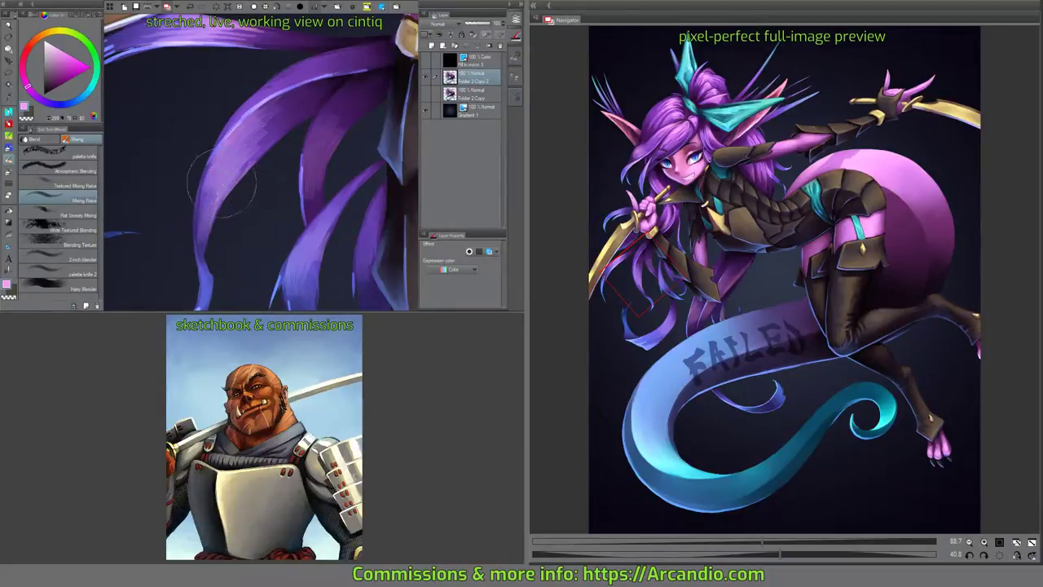
mouse_move(244, 165)
mouse_down()
mouse_move(263, 167)
mouse_move(286, 147)
mouse_move(281, 210)
mouse_move(243, 152)
mouse_move(253, 114)
mouse_up()
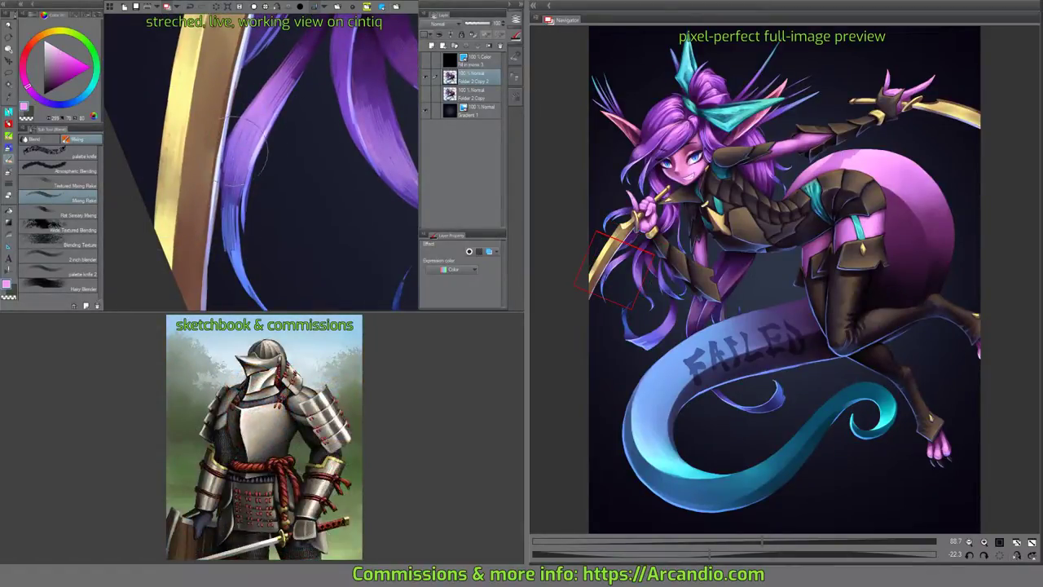
Smooth the purple-to-blue locks around the sword blade and guard and the hair behind the gripping hand and collar.
drag(234, 208, 204, 160)
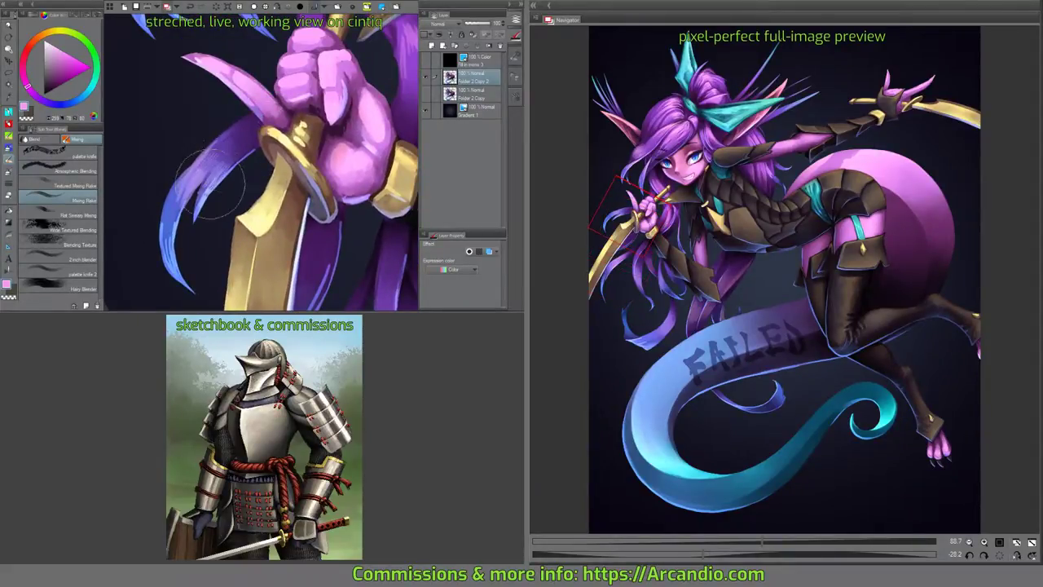
mouse_move(176, 206)
mouse_down()
mouse_move(171, 175)
mouse_move(163, 212)
mouse_move(289, 91)
mouse_move(309, 110)
mouse_up()
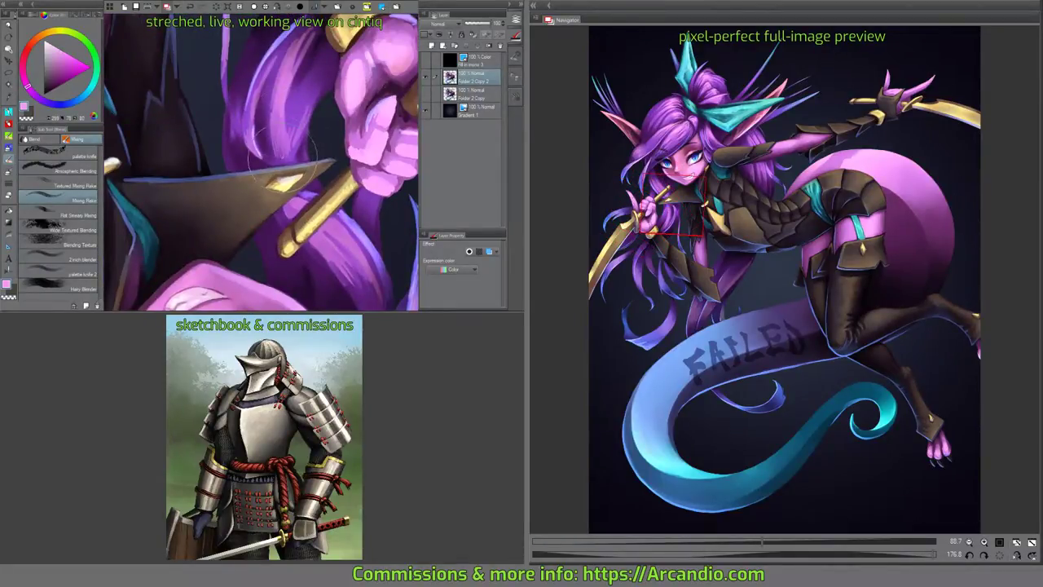
drag(310, 74, 275, 143)
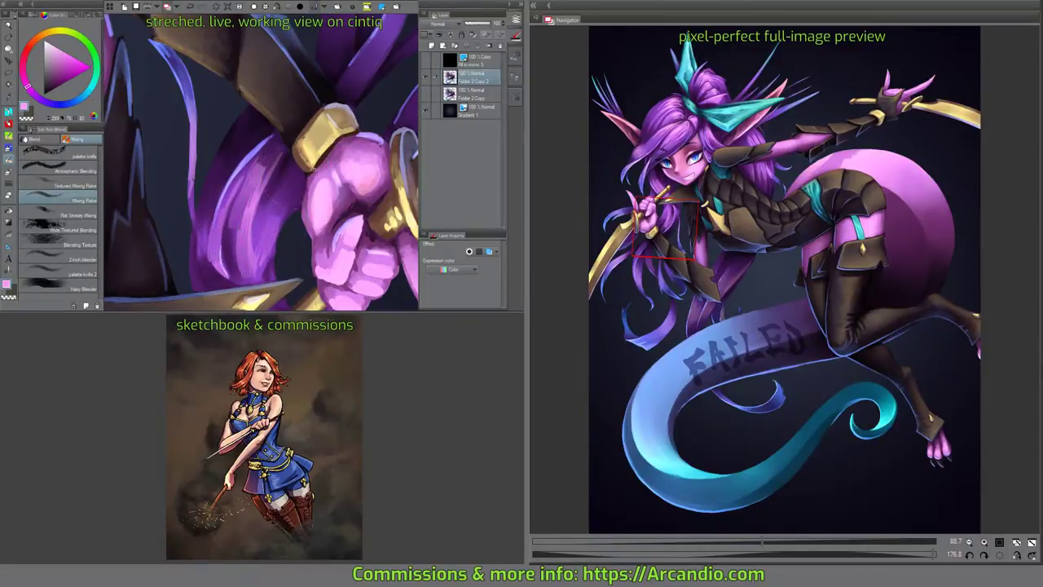
drag(294, 188, 248, 143)
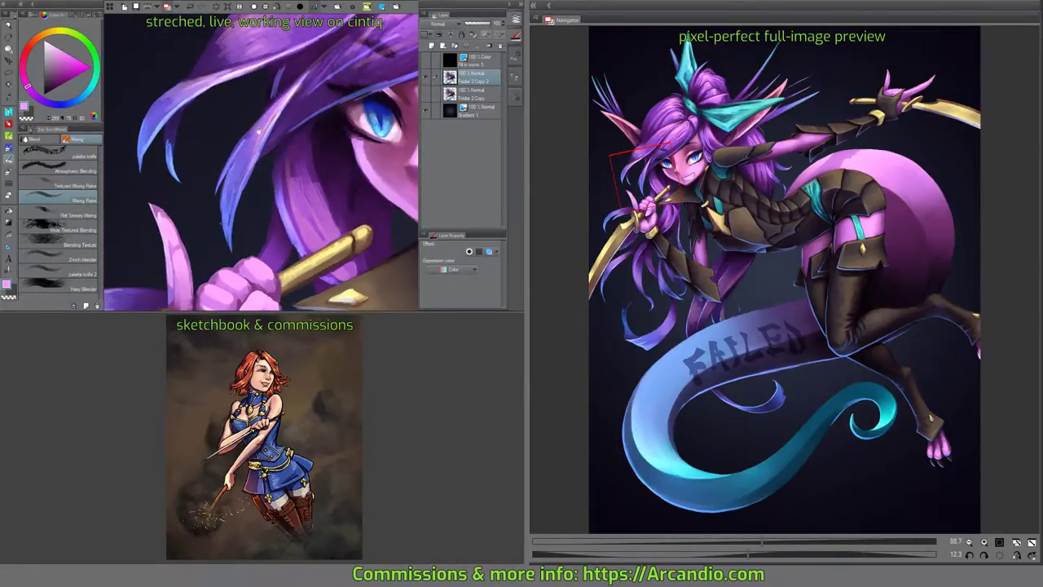
Blend the fringe locks and their blue tips beside the eye, plus the hair at the ear base and cheek.
drag(259, 130, 202, 175)
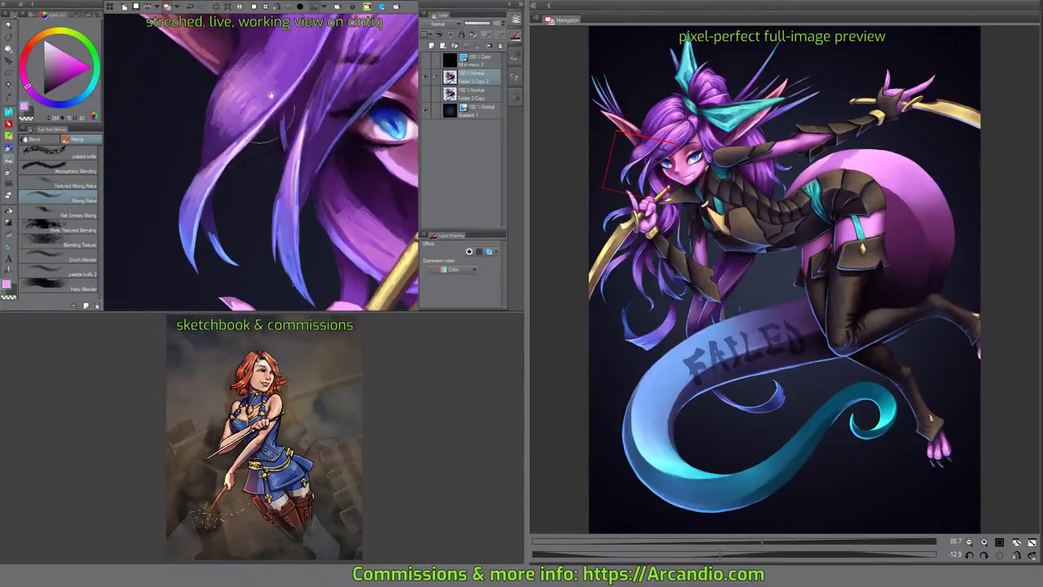
mouse_move(190, 222)
mouse_down()
mouse_move(186, 231)
mouse_move(269, 168)
mouse_up()
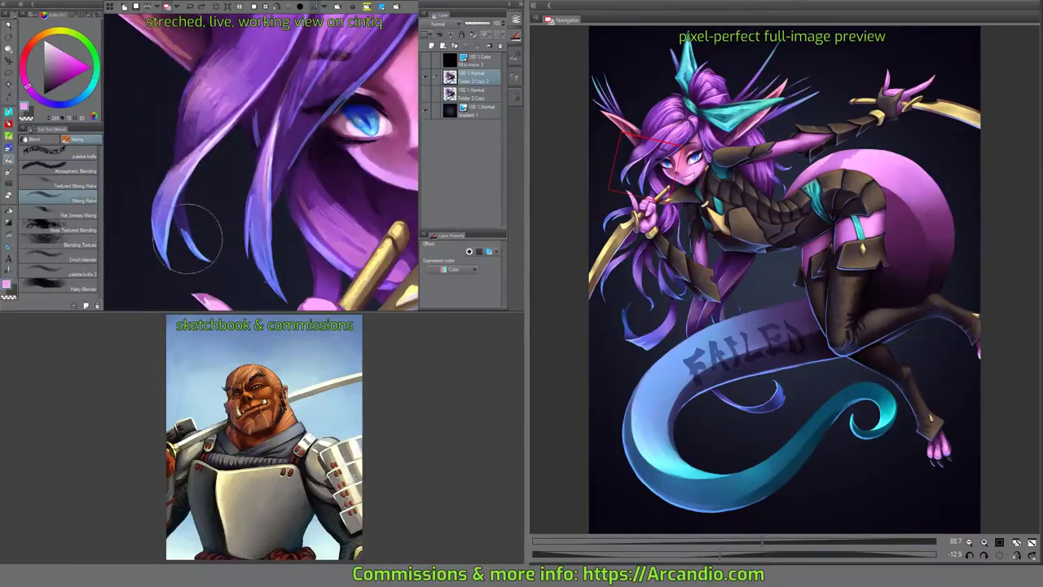
drag(320, 176, 248, 260)
drag(230, 207, 225, 134)
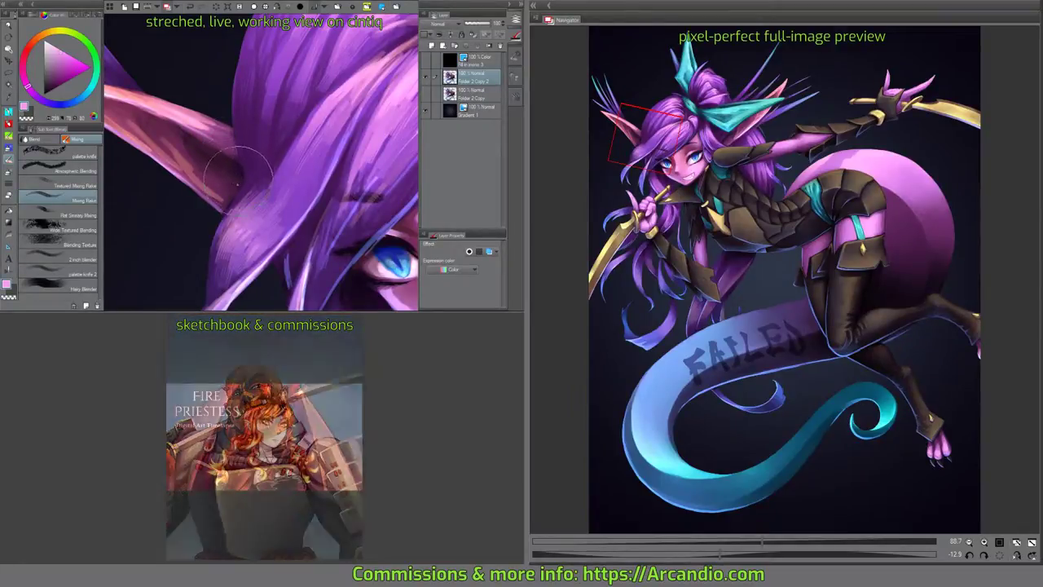
mouse_move(236, 167)
mouse_down()
mouse_move(375, 166)
mouse_move(274, 107)
mouse_up()
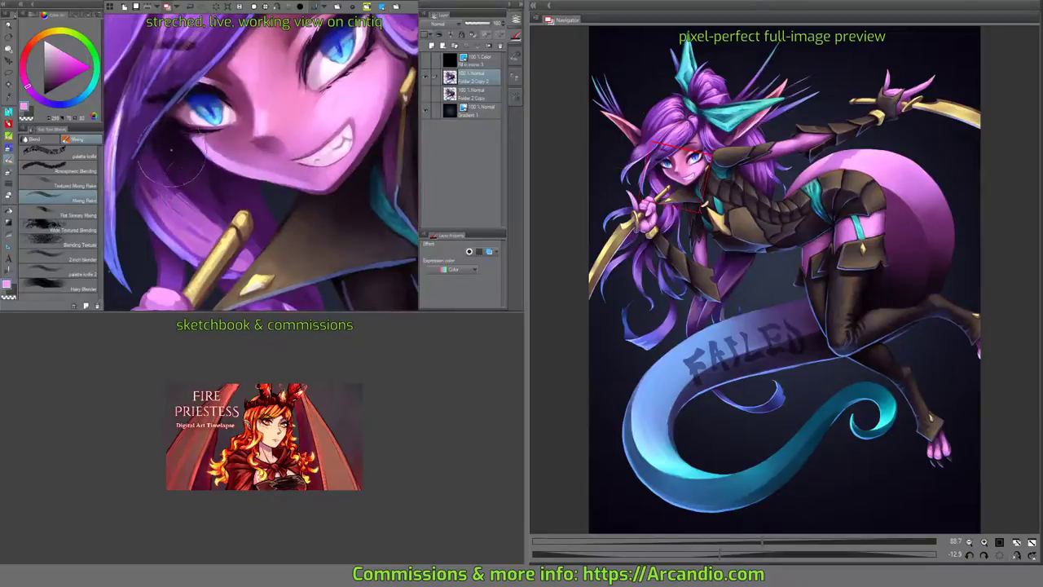
mouse_move(253, 196)
mouse_down()
mouse_move(335, 124)
mouse_move(286, 217)
mouse_move(220, 179)
mouse_move(293, 159)
mouse_move(302, 174)
mouse_move(289, 190)
mouse_move(234, 175)
mouse_up()
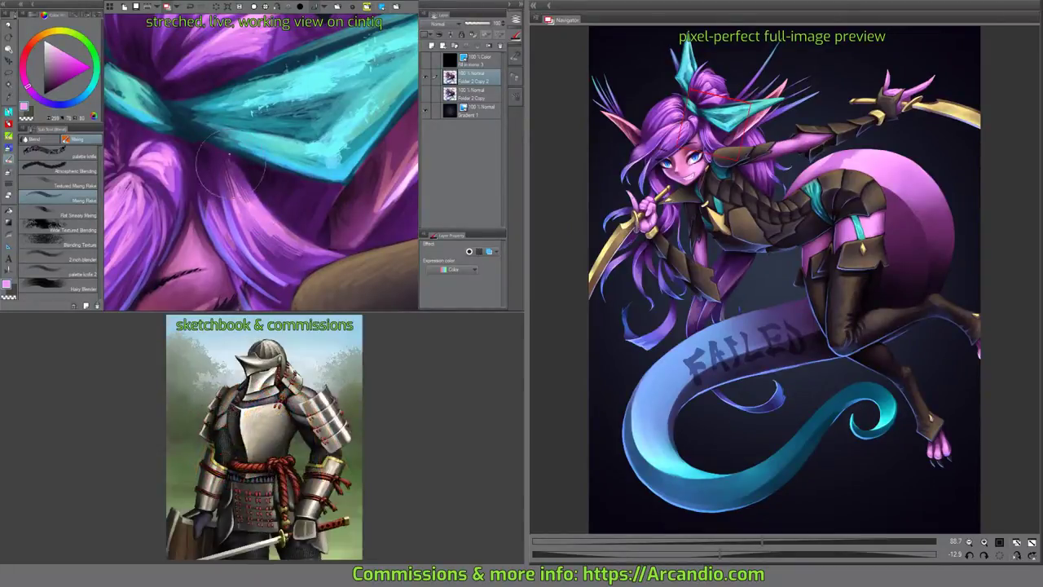
Smooth the purple hair below the teal bow and the strands across the hair bun up to its outer edge.
drag(221, 159, 253, 155)
drag(339, 132, 210, 173)
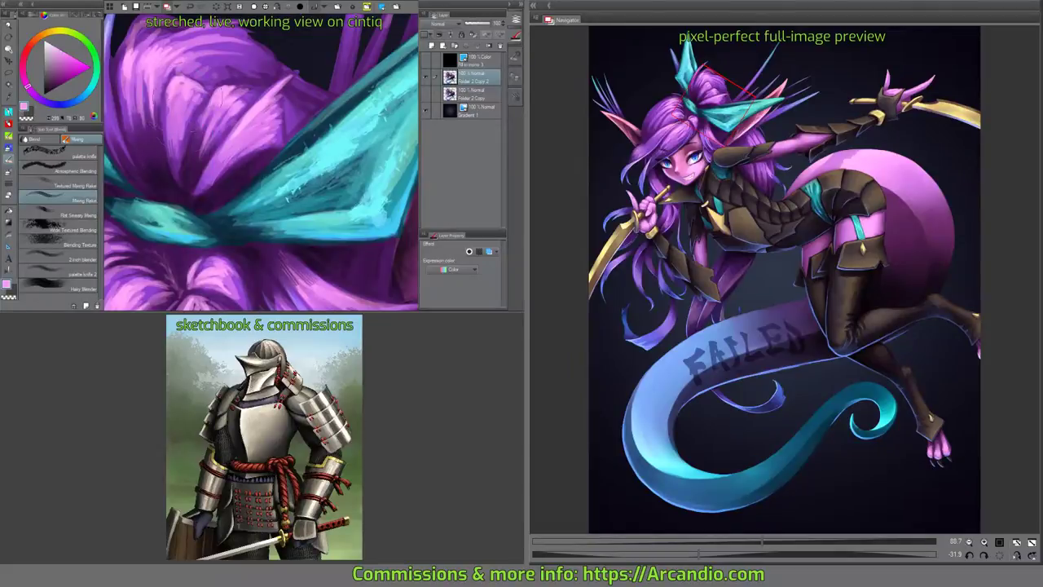
drag(262, 163, 268, 215)
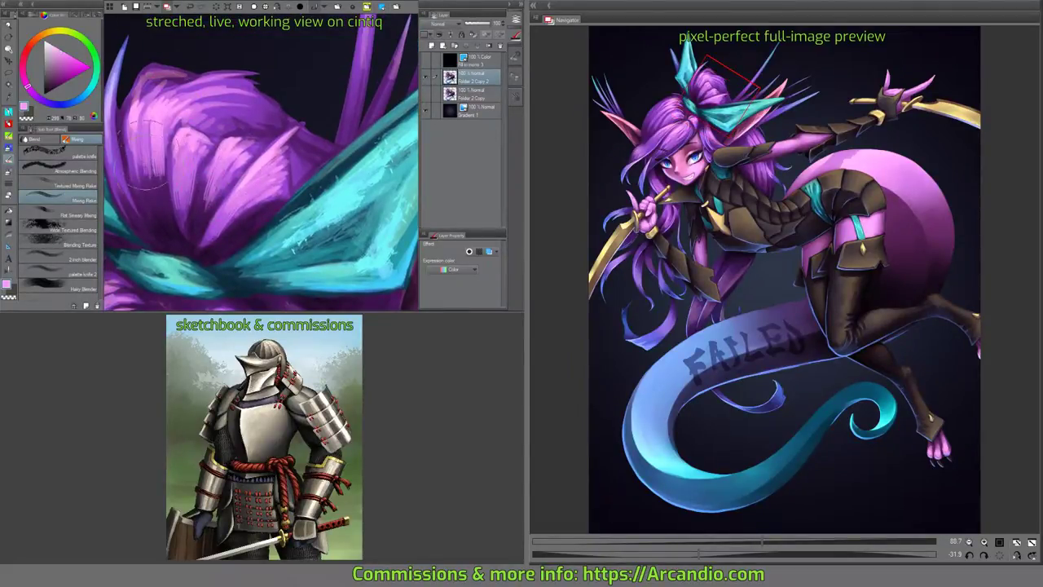
drag(151, 199, 133, 133)
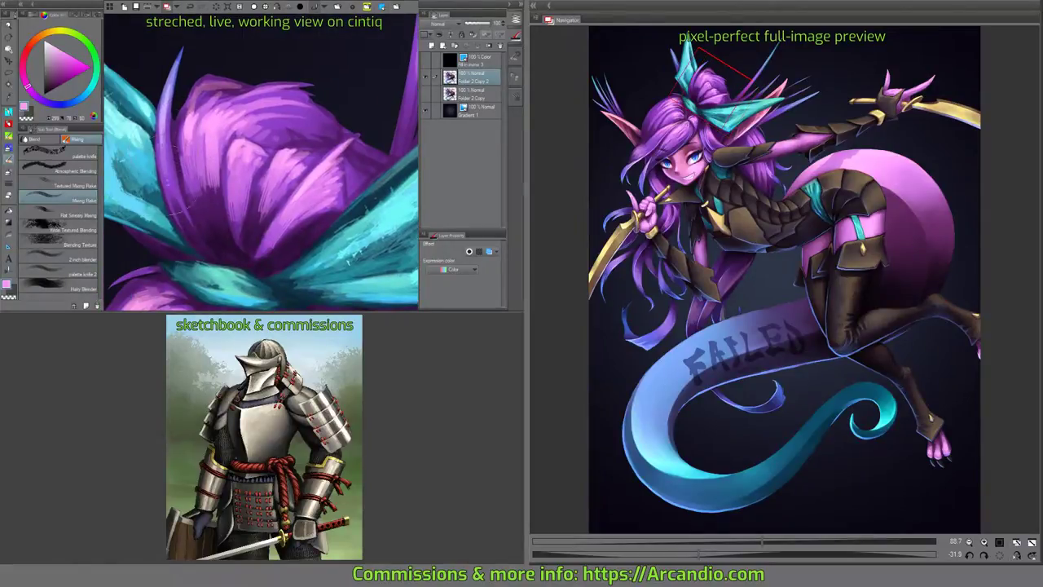
drag(325, 120, 209, 93)
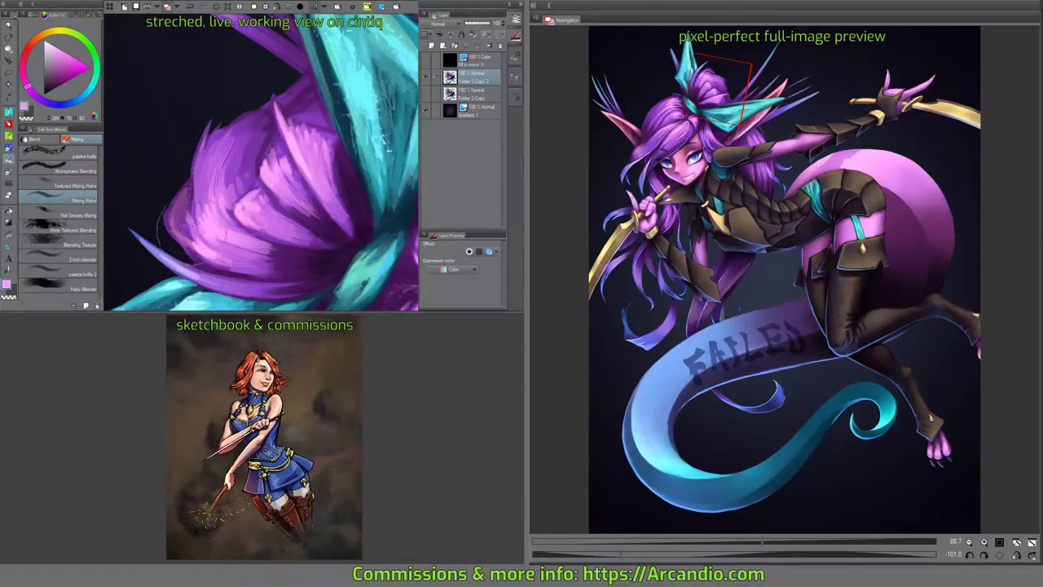
drag(280, 189, 260, 175)
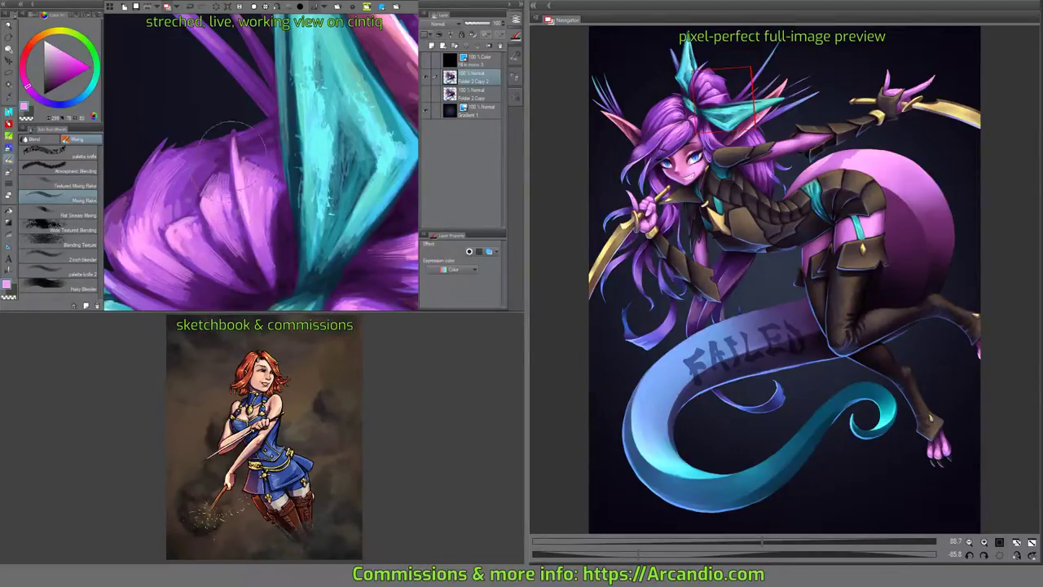
drag(261, 163, 326, 130)
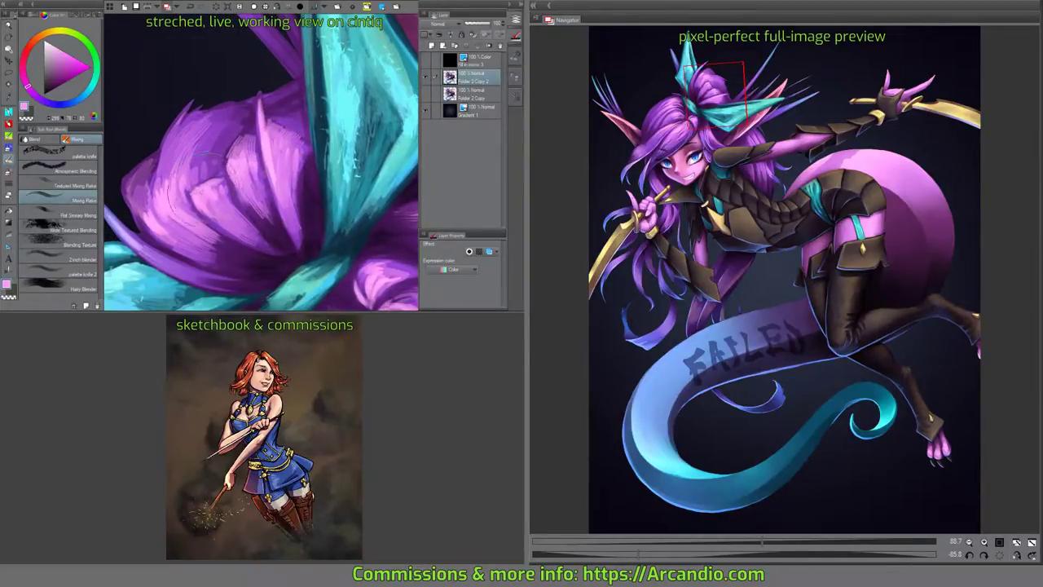
mouse_move(261, 163)
mouse_down()
mouse_move(216, 236)
mouse_move(283, 122)
mouse_up()
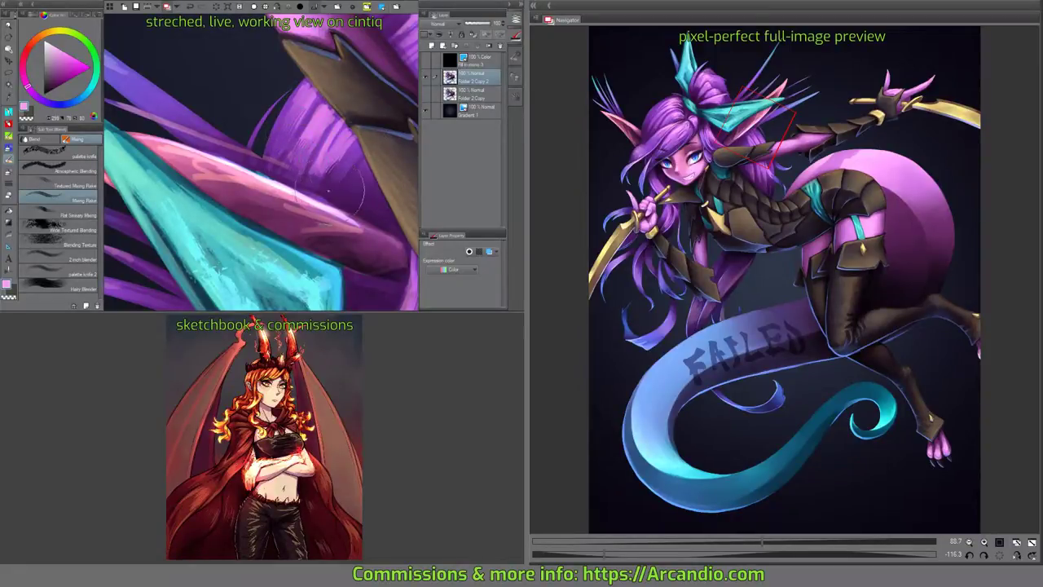
Blend the purple hair between the pointed ear and the shoulder armor, and save the painting.
drag(359, 171, 273, 163)
key(ctrl+0)
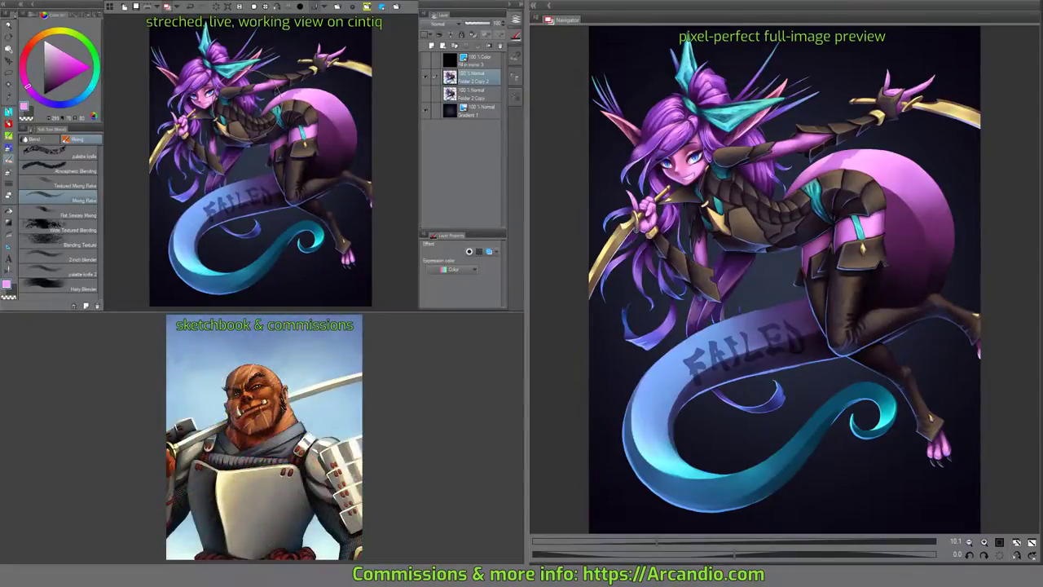
key(ctrl+s)
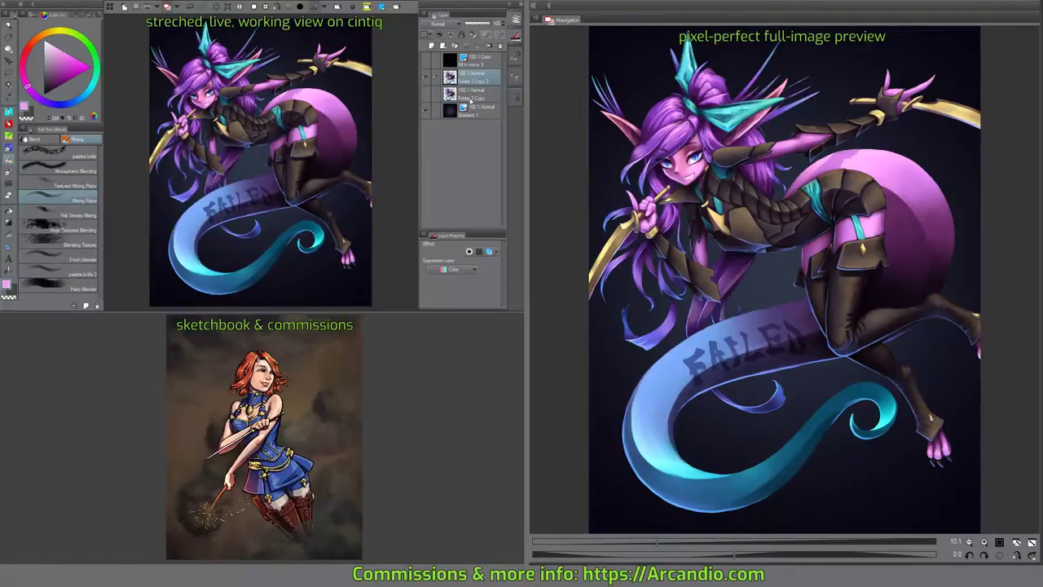
Delete the hidden Folder 2 Copy layer and save the file.
click(493, 49)
click(492, 49)
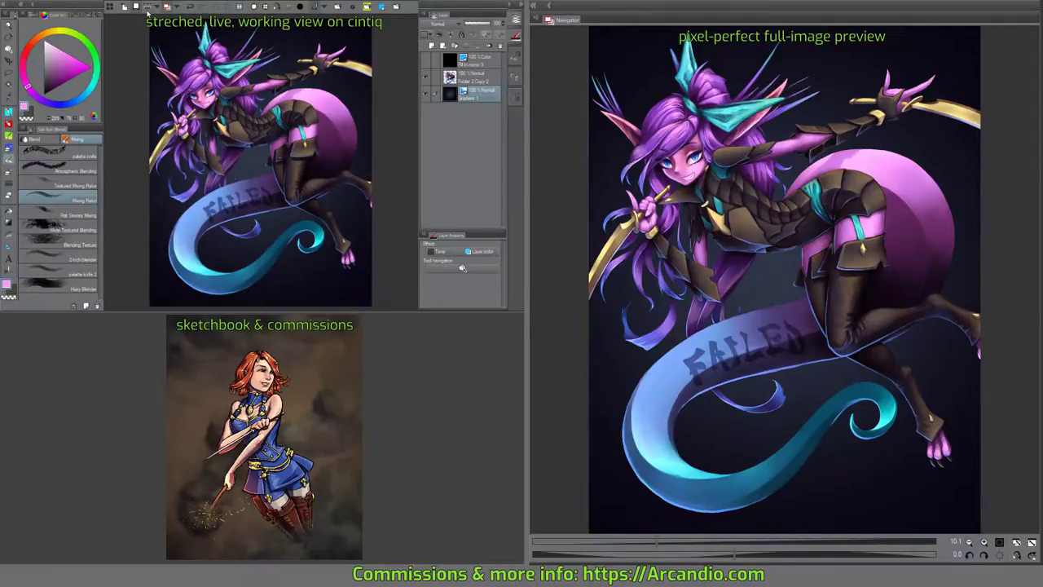
click(147, 12)
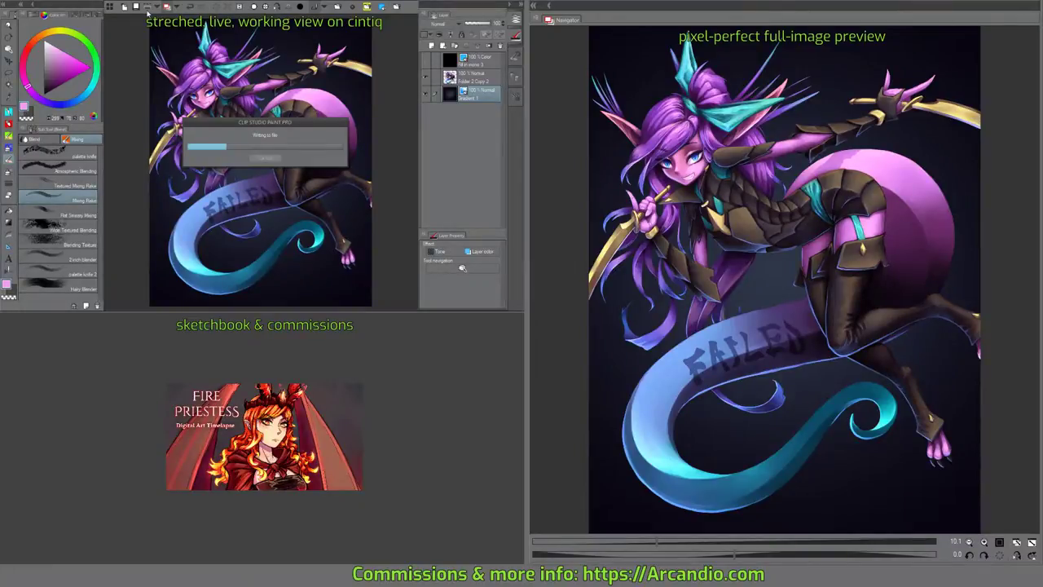
Blend the fringe and crown hair on the Folder 2 Copy 2 layer with the Hairy Blender brush.
click(77, 290)
scroll(261, 163, up, 5)
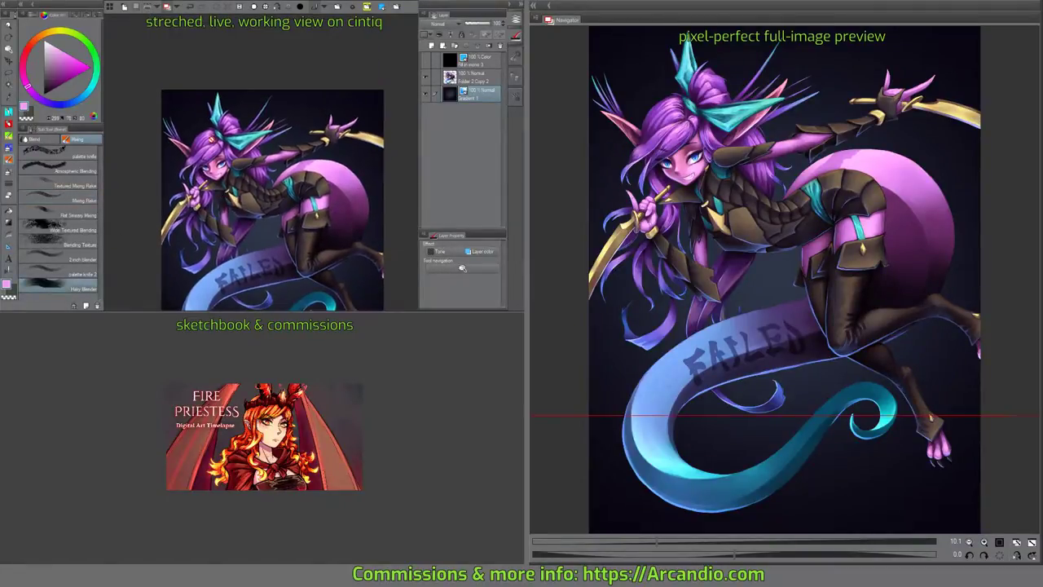
click(462, 73)
scroll(260, 163, up, 8)
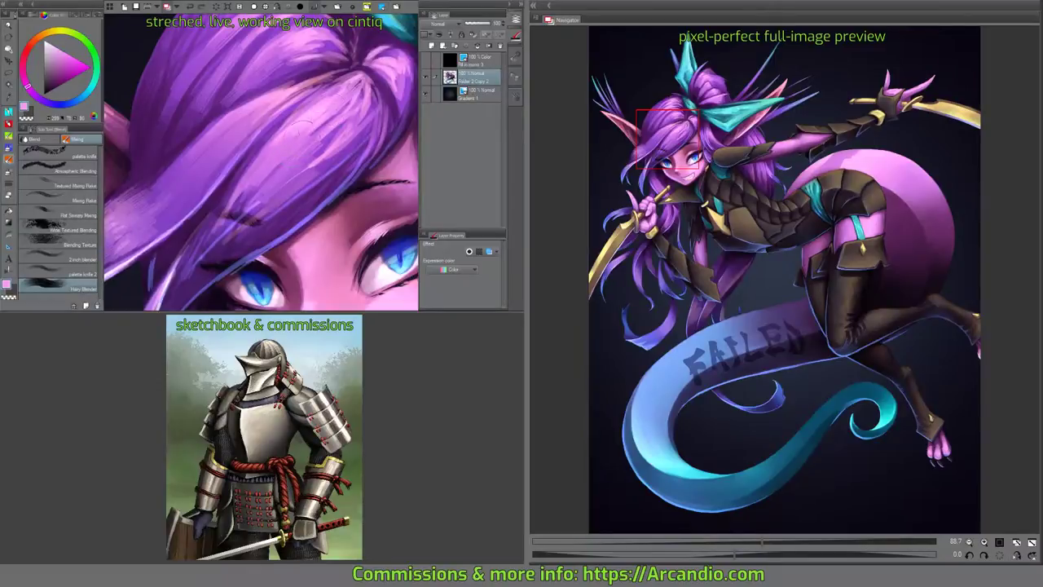
mouse_move(323, 123)
mouse_down()
mouse_move(325, 167)
mouse_move(308, 208)
mouse_up()
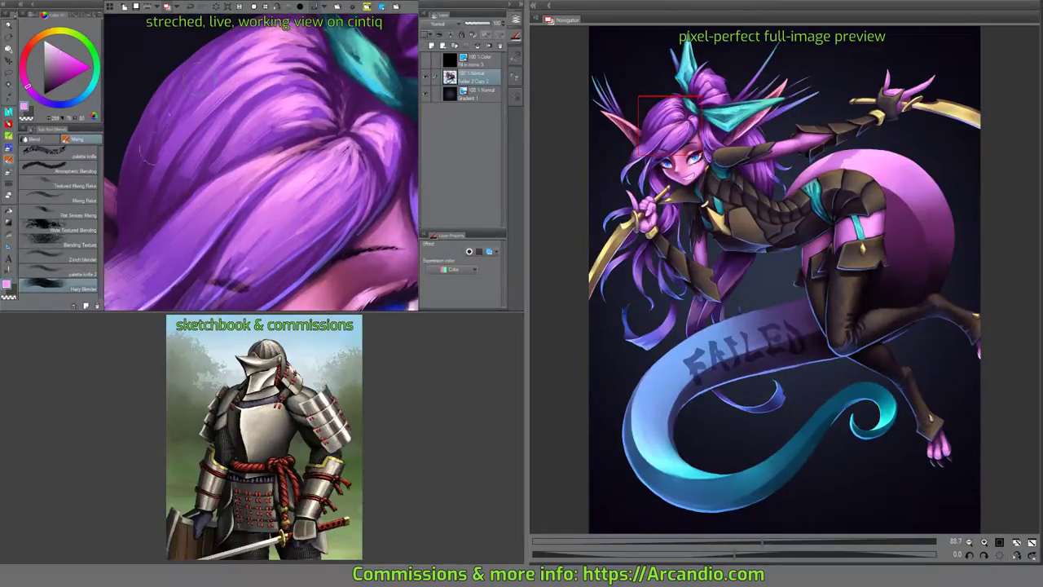
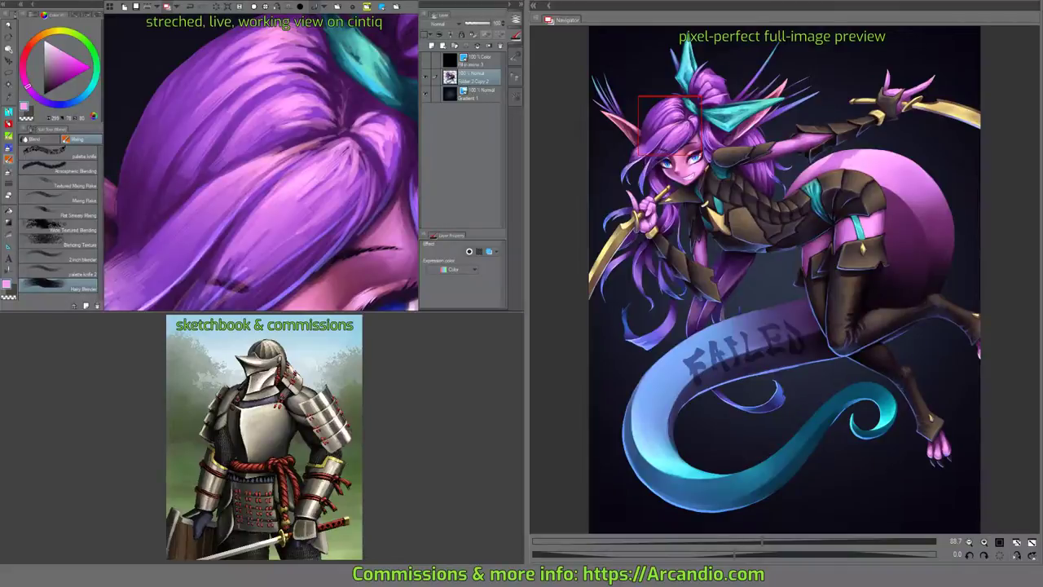
drag(343, 125, 328, 141)
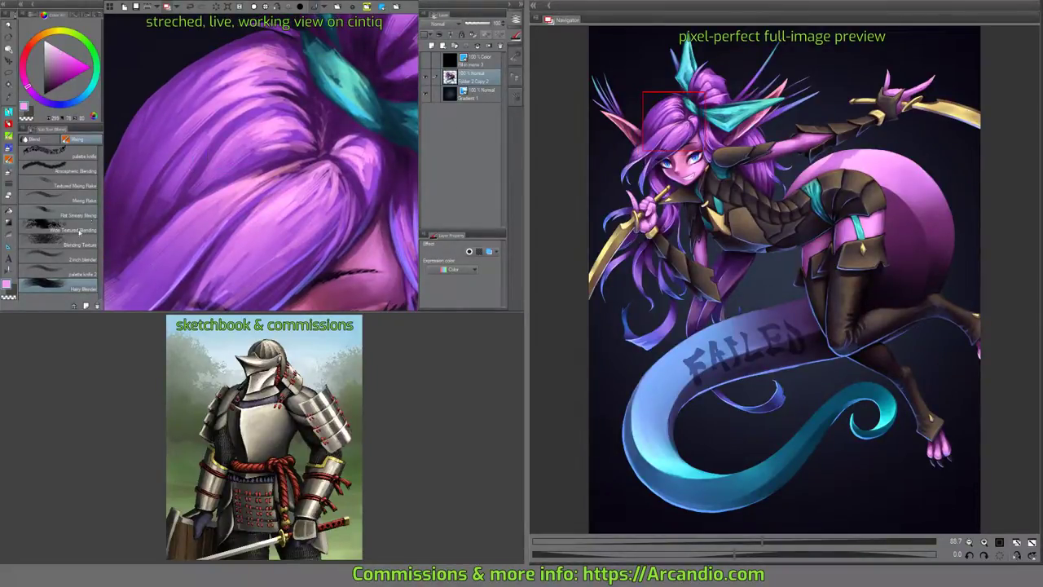
Smooth the crown hair beside the parting with the palette knife 2 brush and the Blend 2 brush.
click(90, 265)
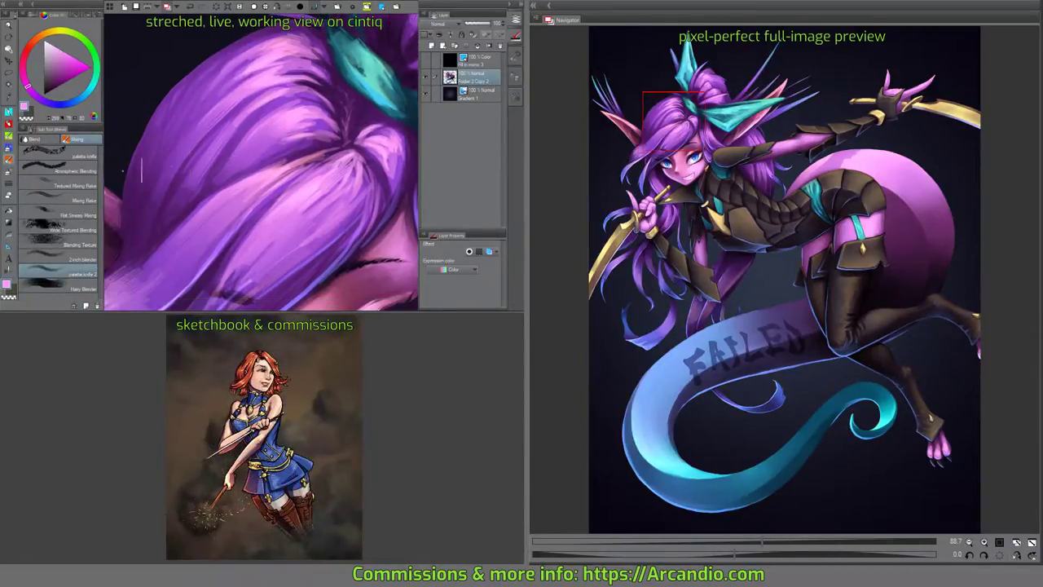
drag(208, 175, 233, 164)
click(34, 139)
click(90, 152)
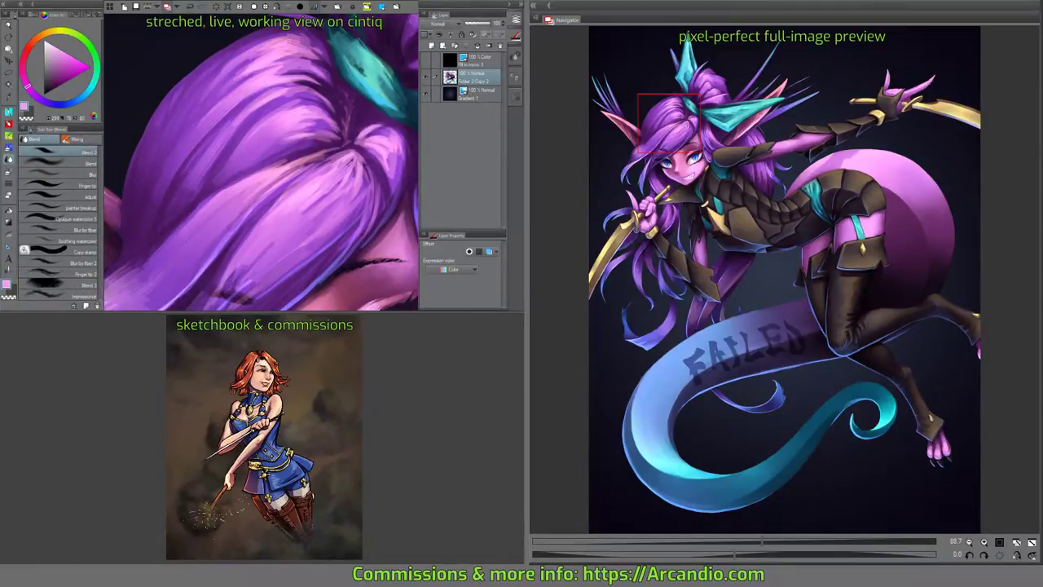
drag(183, 205, 194, 204)
key(minus)
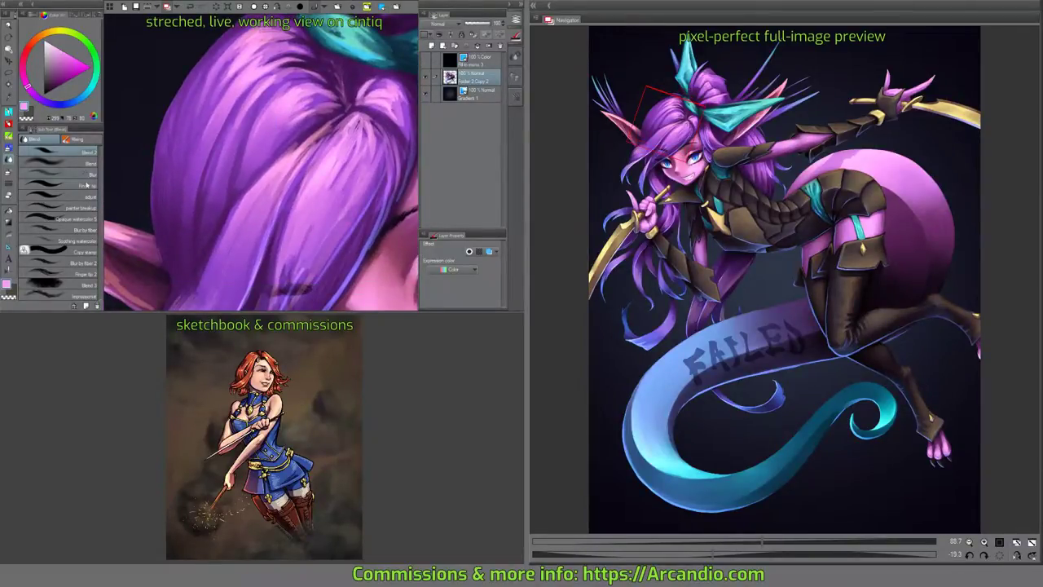
Blend the crown hair between the parting and its outer edge with the Finger tip and painter breakup brushes.
click(88, 186)
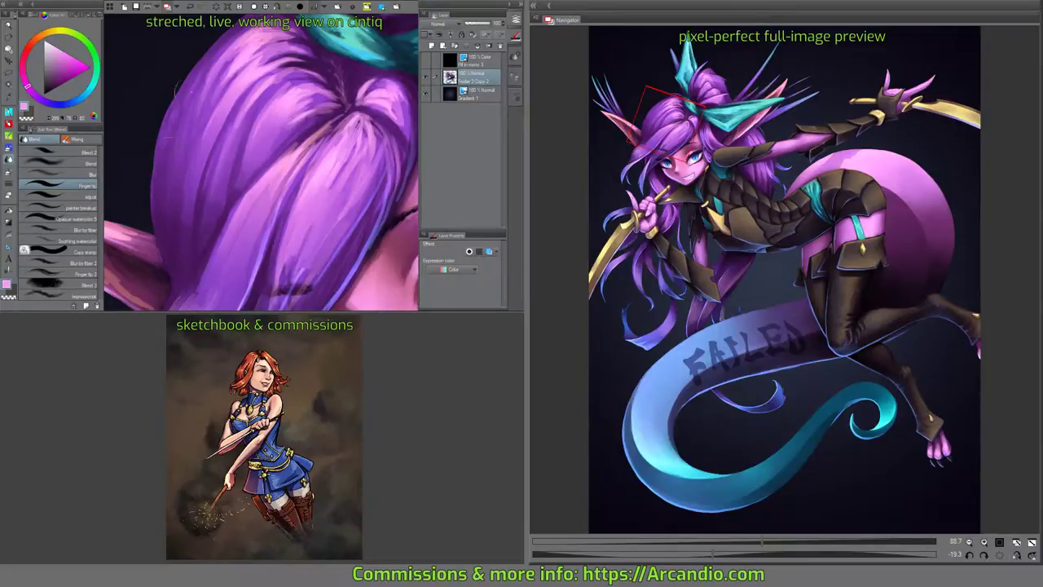
click(79, 208)
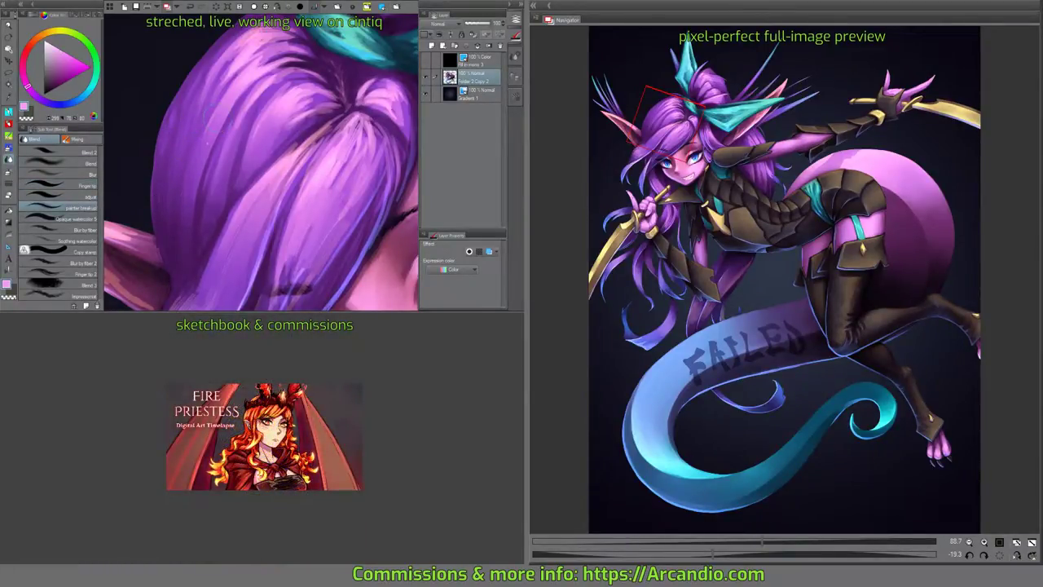
drag(293, 173, 280, 139)
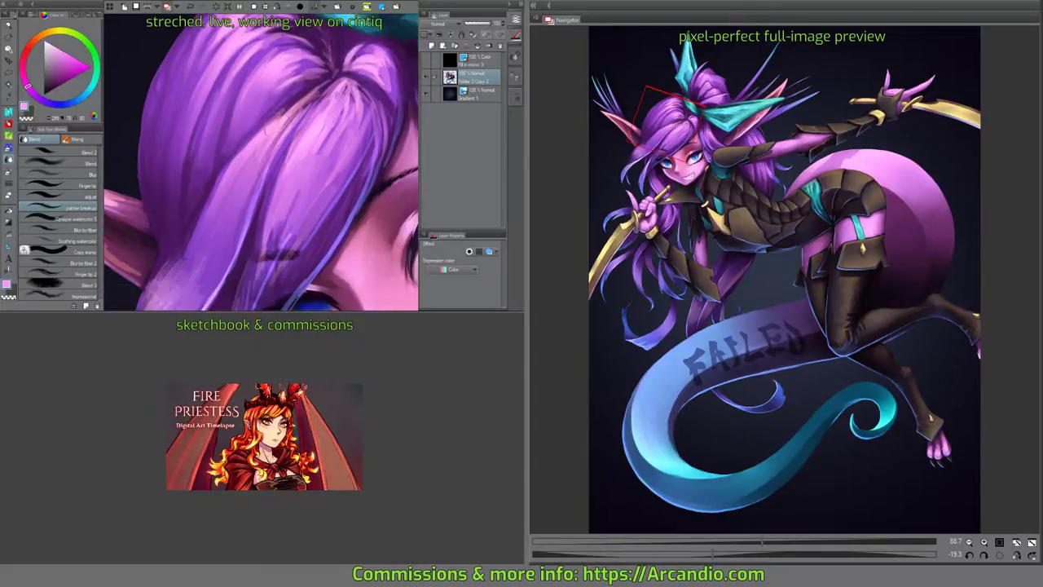
Smooth the long fringe locks hanging between the pointed ear and the eye with the Opaque watercolor brush.
click(79, 219)
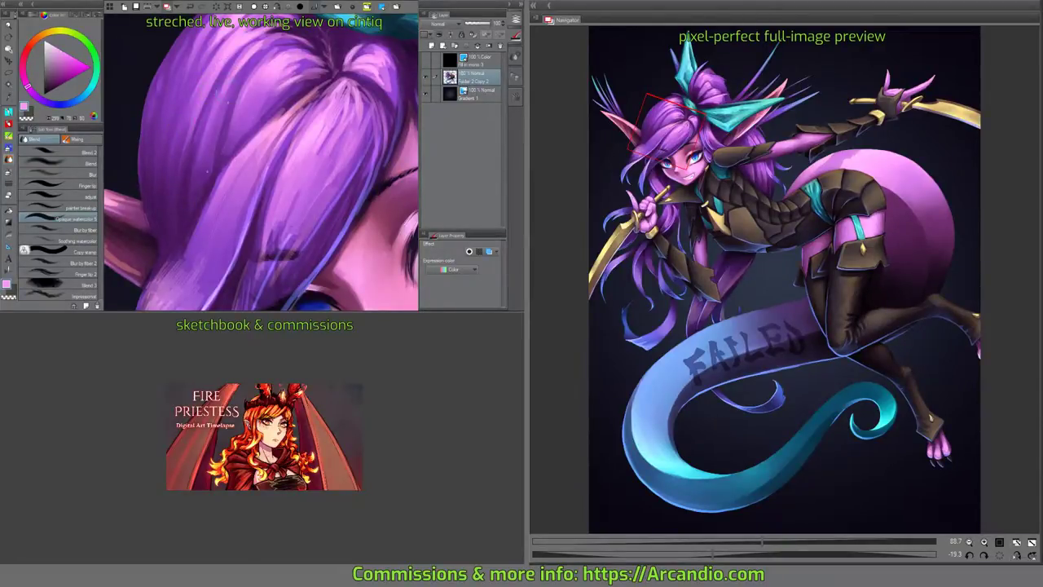
drag(184, 228, 184, 175)
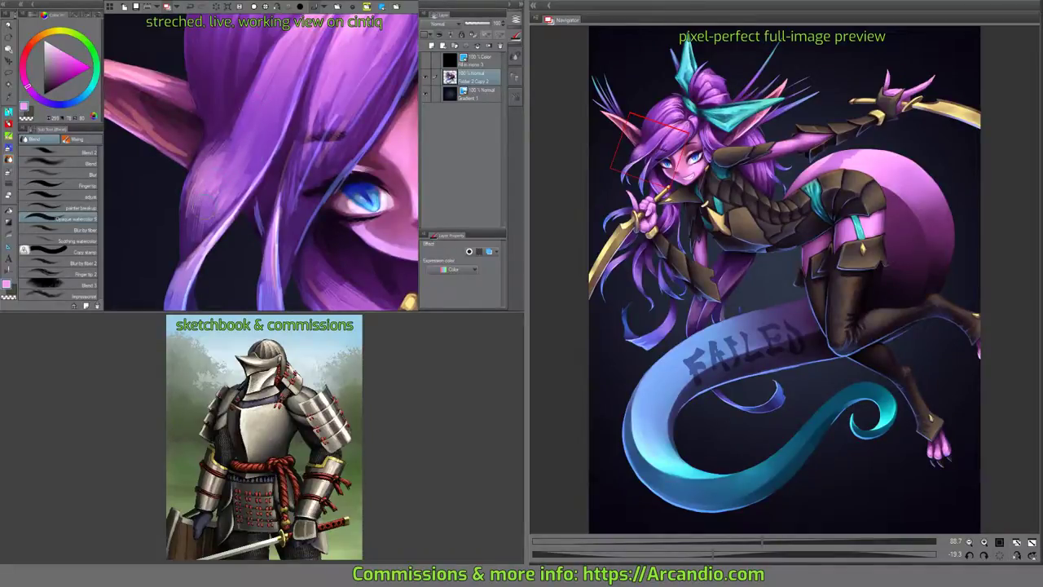
mouse_move(252, 145)
mouse_down()
mouse_move(252, 166)
mouse_move(250, 142)
mouse_up()
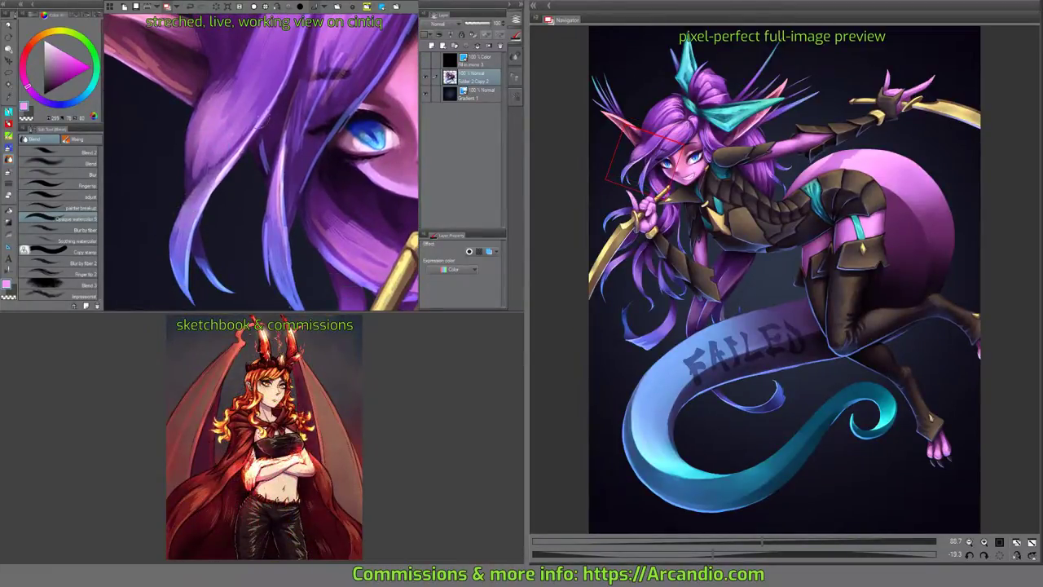
drag(262, 170, 243, 141)
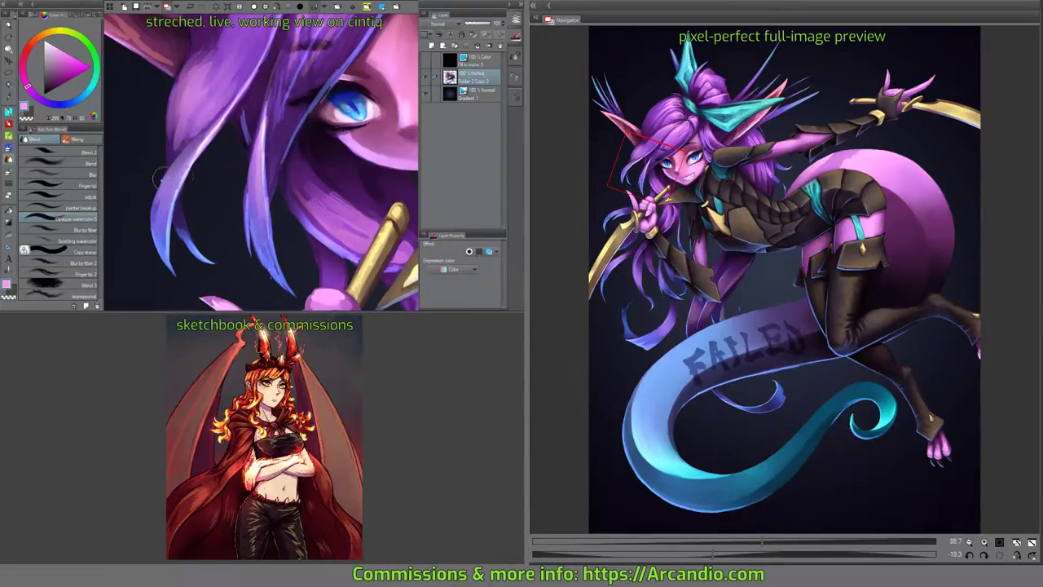
scroll(151, 208, up, 1)
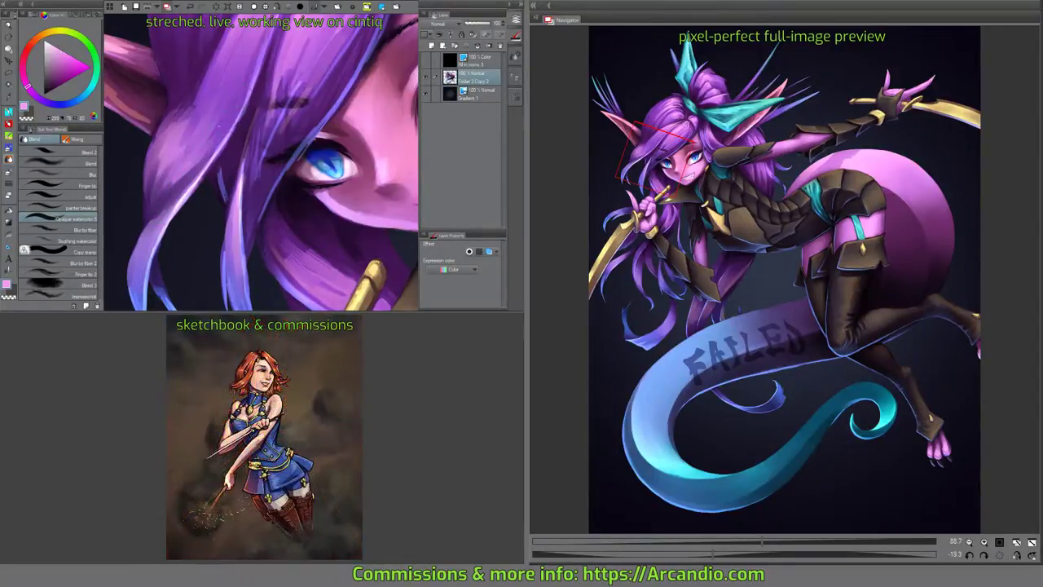
Blend the fringe strands running from the parting down to the covered eyebrow.
drag(244, 90, 220, 183)
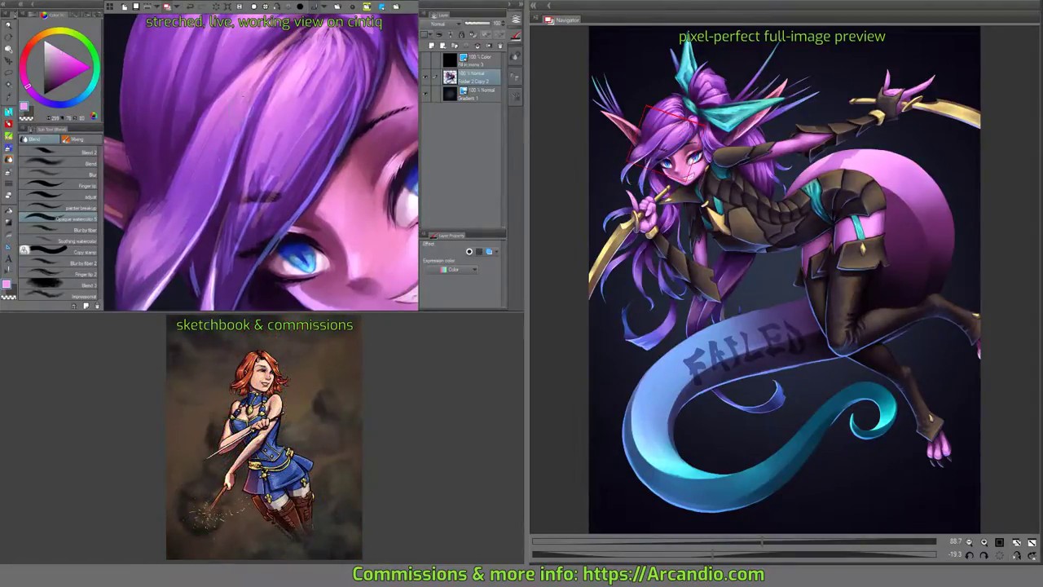
drag(257, 75, 225, 128)
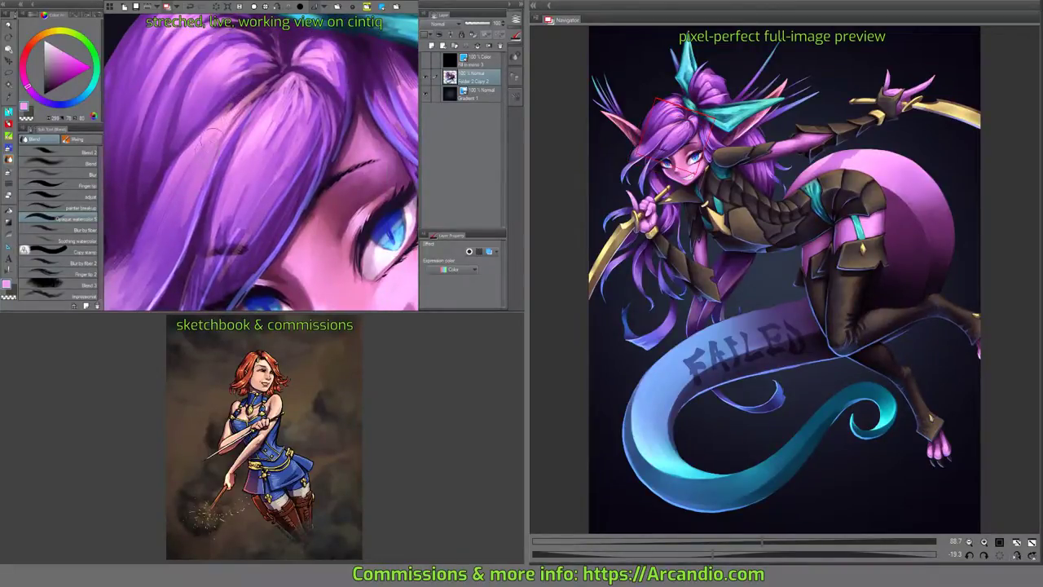
drag(274, 86, 227, 137)
mouse_move(264, 101)
mouse_down()
mouse_move(241, 151)
mouse_move(224, 109)
mouse_up()
drag(269, 163, 261, 208)
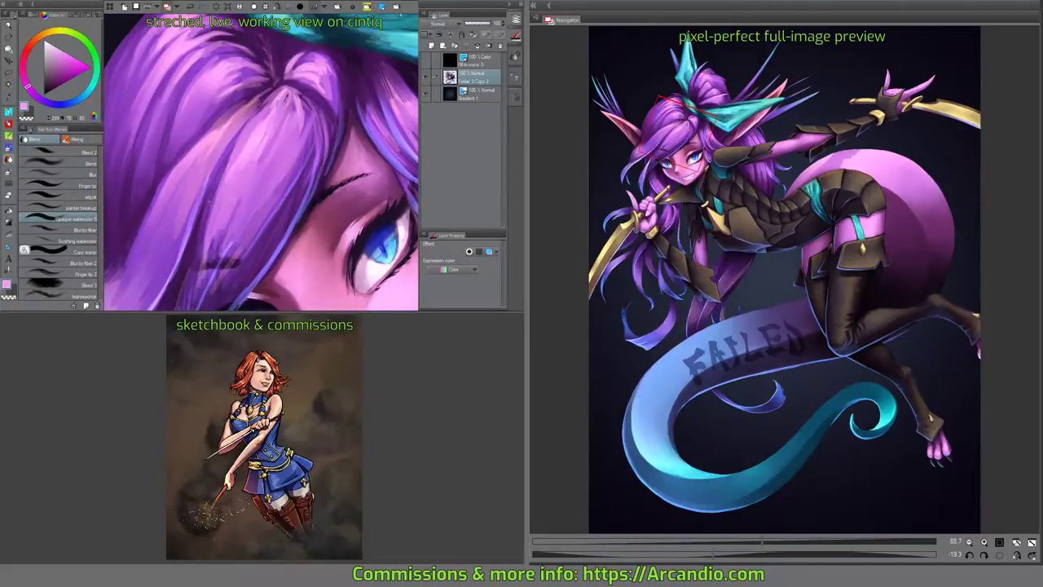
drag(261, 163, 192, 187)
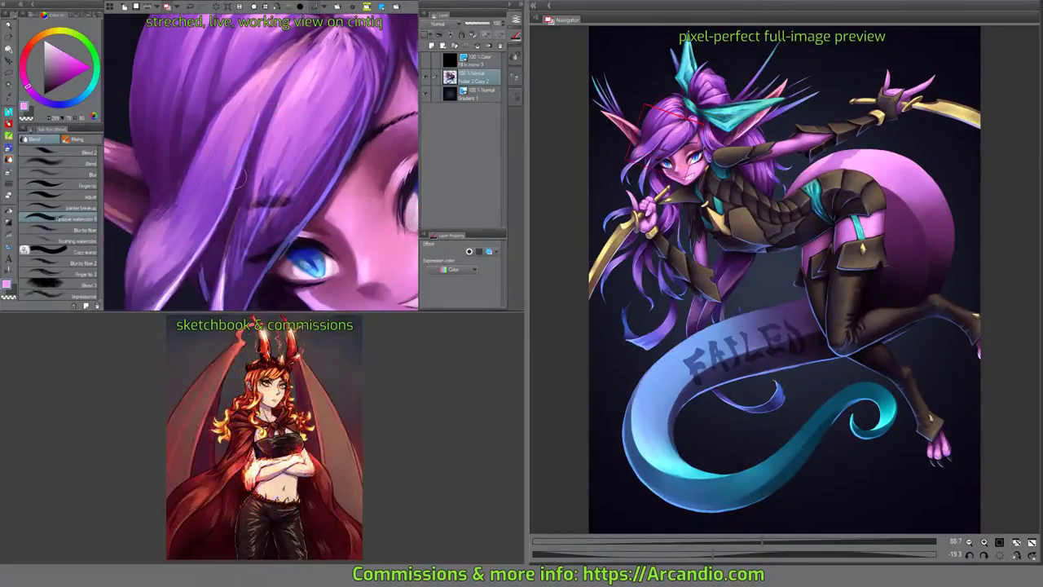
Smooth the outer crown hair from below the bow down to the pointed ear.
drag(269, 78, 259, 120)
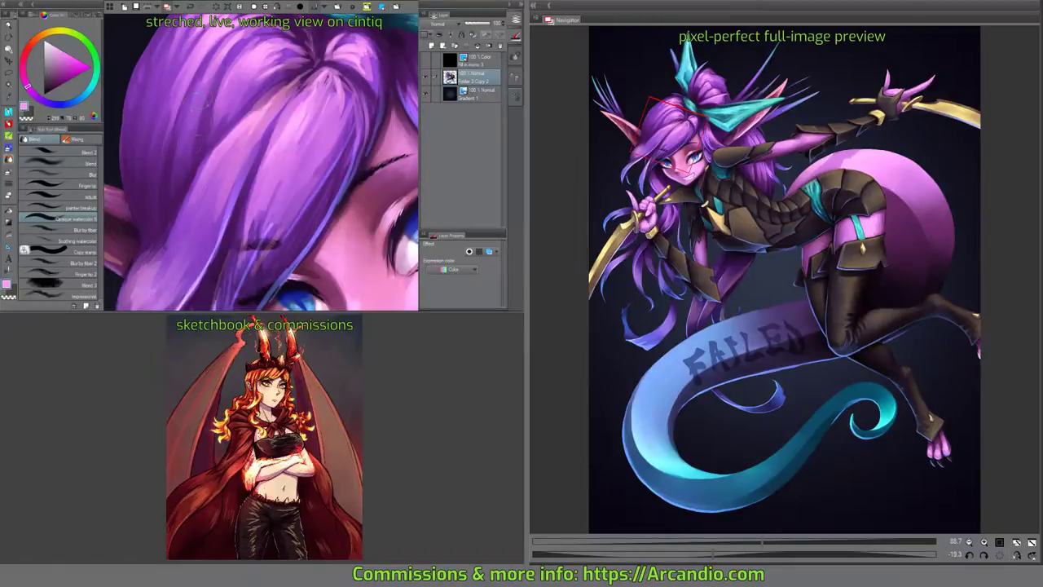
drag(238, 71, 238, 131)
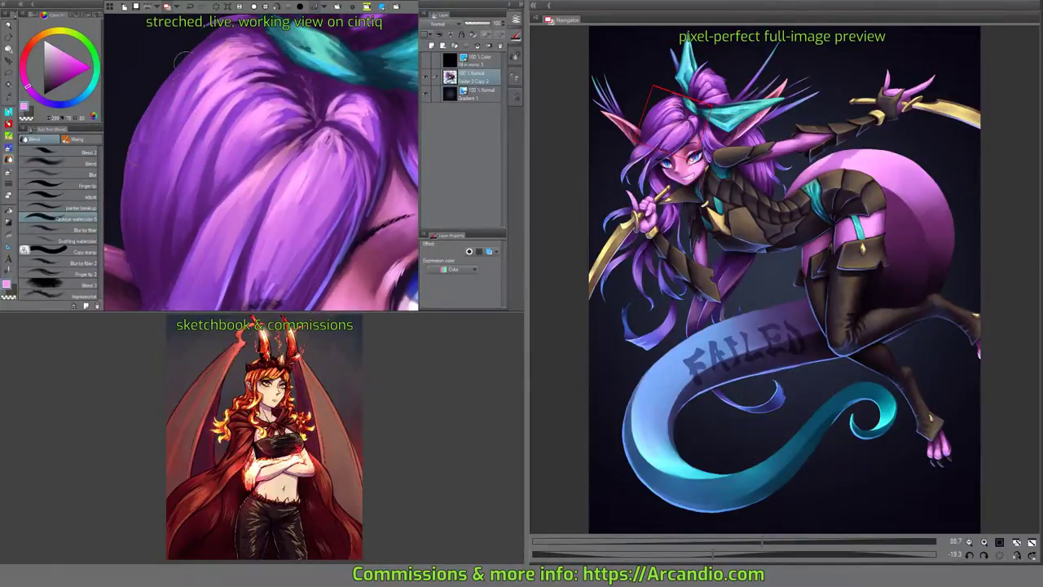
drag(174, 69, 161, 118)
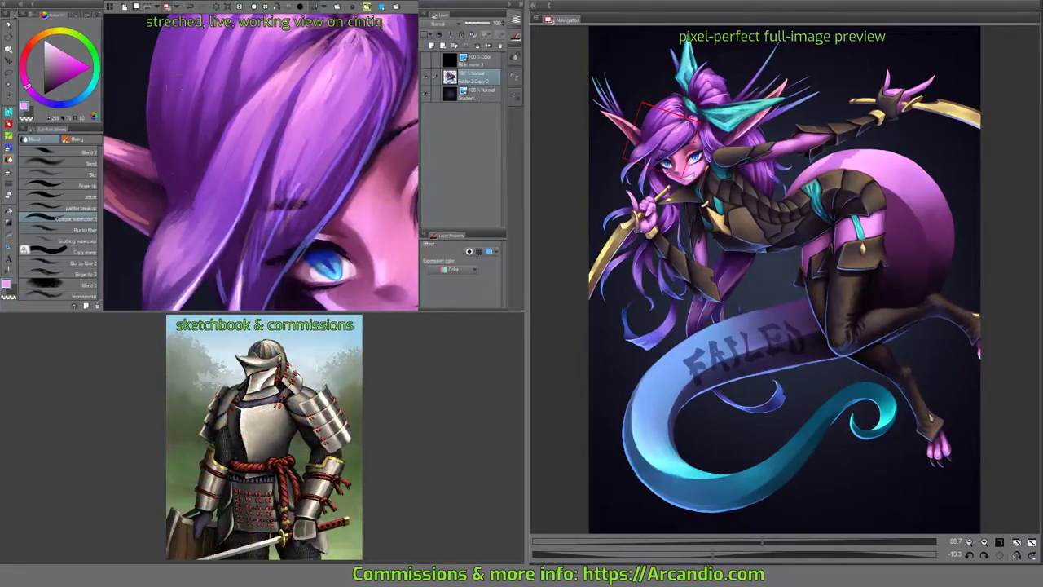
drag(170, 200, 188, 146)
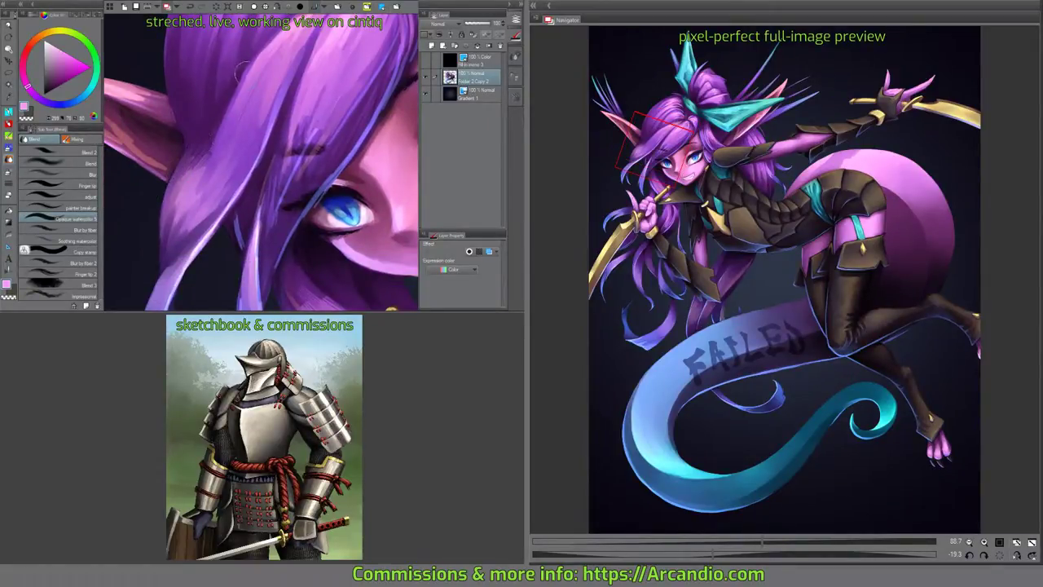
Soften the strands where the fringe sweeps past the pointed ear and narrows into loose locks beside the eye.
drag(243, 74, 218, 119)
drag(283, 97, 303, 54)
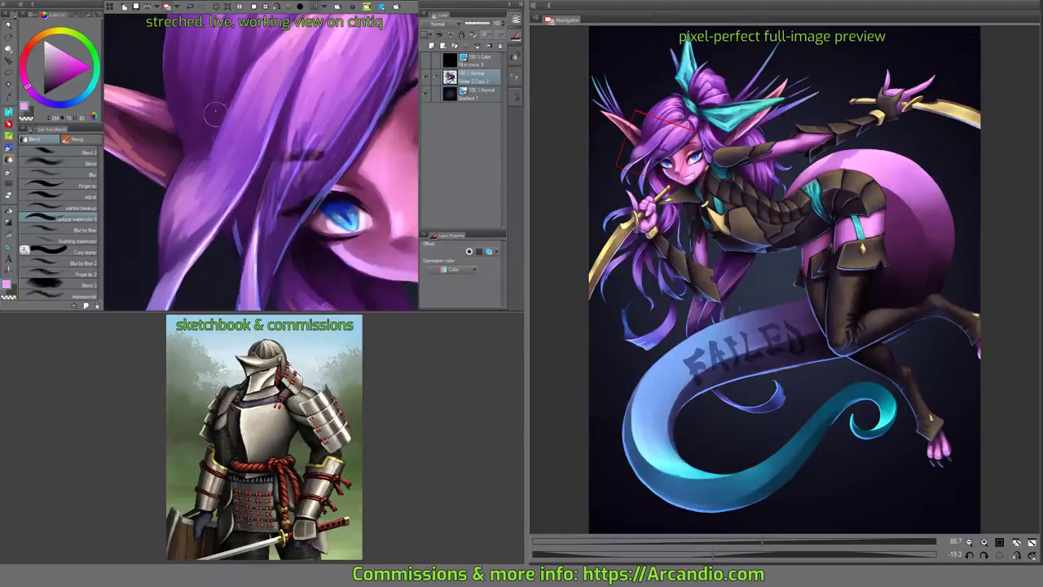
mouse_move(204, 146)
mouse_down()
mouse_move(168, 242)
mouse_move(214, 129)
mouse_move(165, 253)
mouse_move(192, 179)
mouse_up()
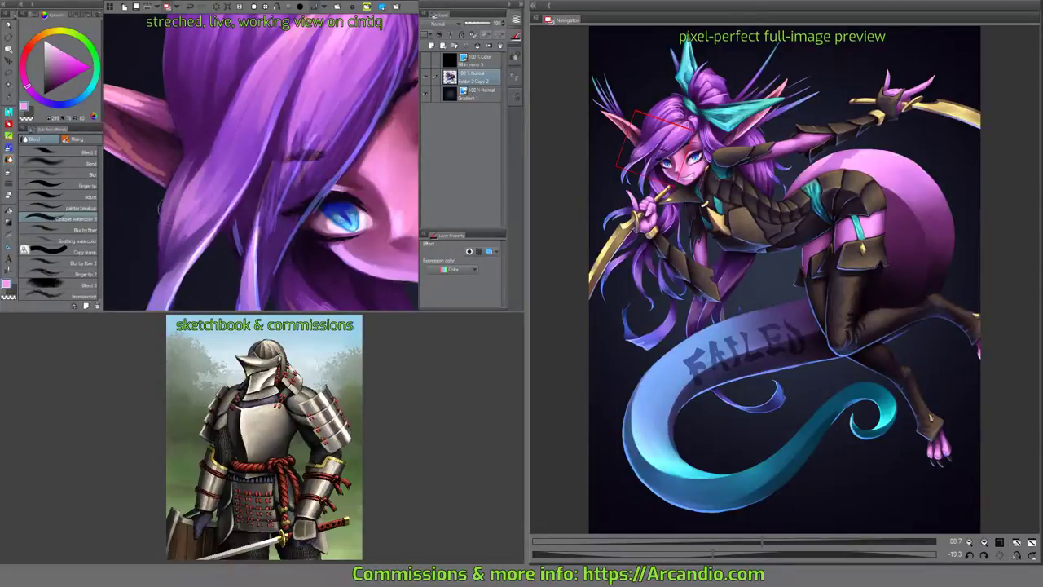
drag(229, 104, 236, 56)
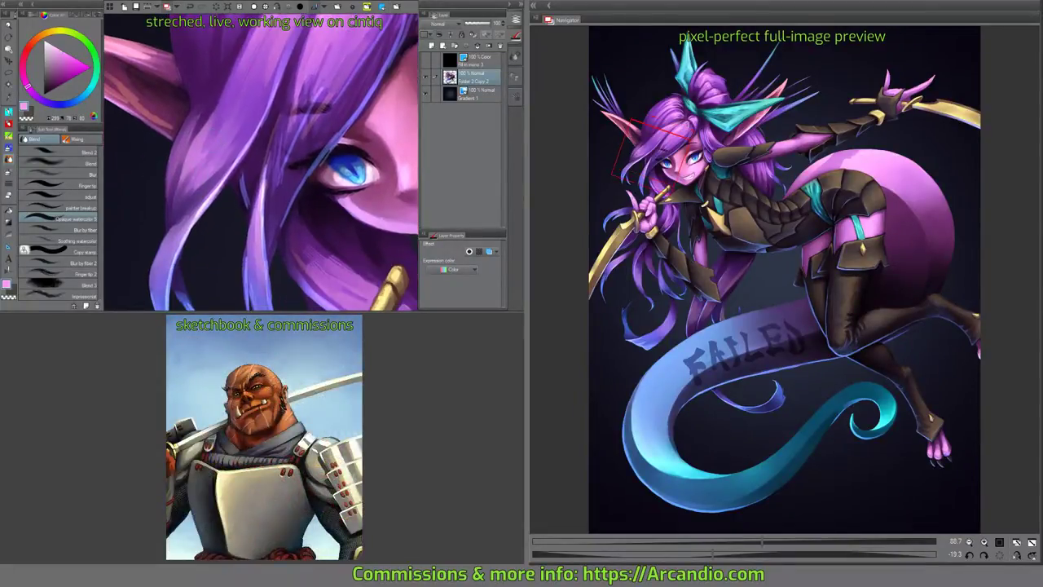
drag(269, 146, 195, 244)
Blend the hair roots and highlights around the parting just below the teal bow.
drag(257, 102, 240, 216)
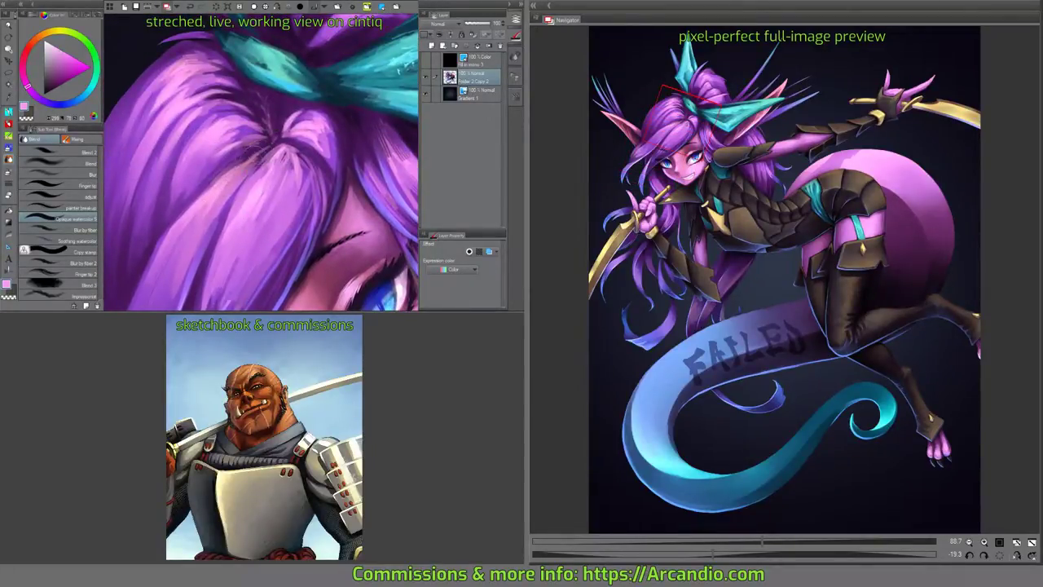
drag(309, 140, 275, 179)
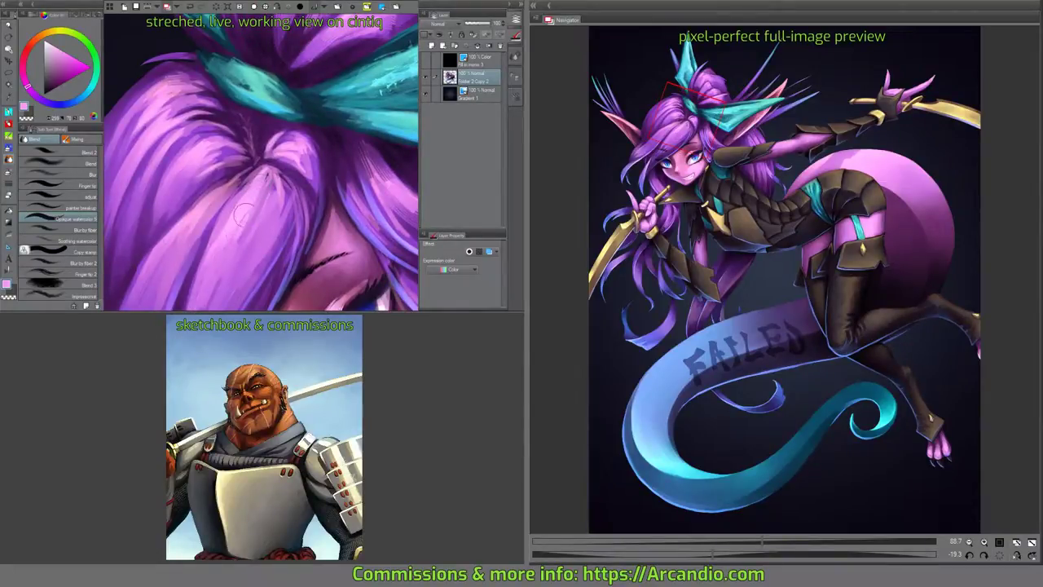
drag(242, 213, 239, 167)
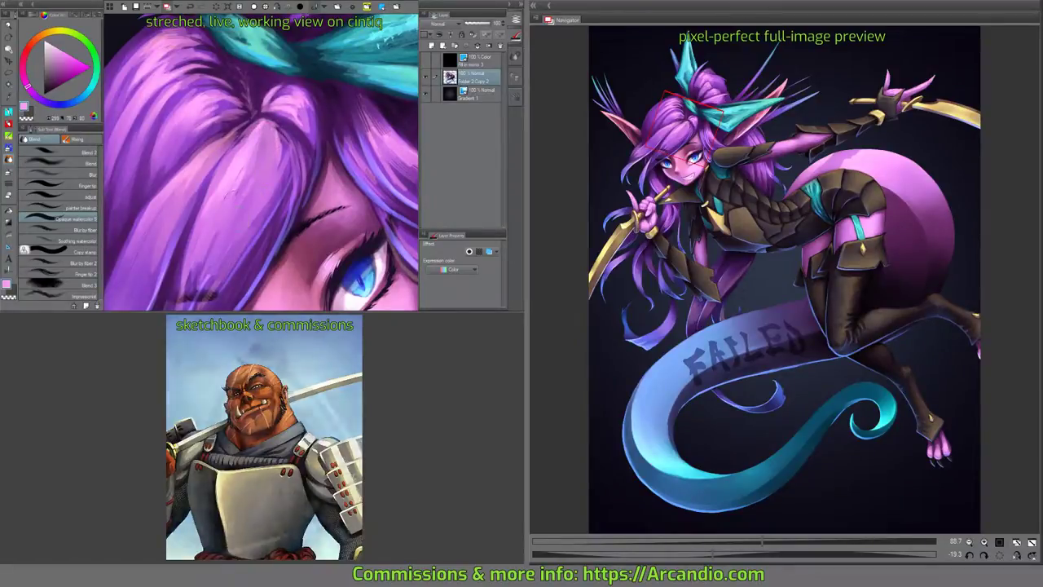
Smooth the lower fringe over the covered eyebrow and the thin locks falling past the eye.
drag(239, 168, 253, 87)
mouse_move(187, 253)
mouse_down()
mouse_move(216, 167)
mouse_move(191, 241)
mouse_up()
mouse_move(193, 175)
mouse_down()
mouse_move(210, 131)
mouse_move(195, 186)
mouse_move(193, 160)
mouse_up()
mouse_move(167, 217)
mouse_down()
mouse_move(173, 175)
mouse_move(175, 205)
mouse_move(178, 171)
mouse_move(195, 187)
mouse_move(203, 134)
mouse_move(268, 120)
mouse_move(248, 131)
mouse_up()
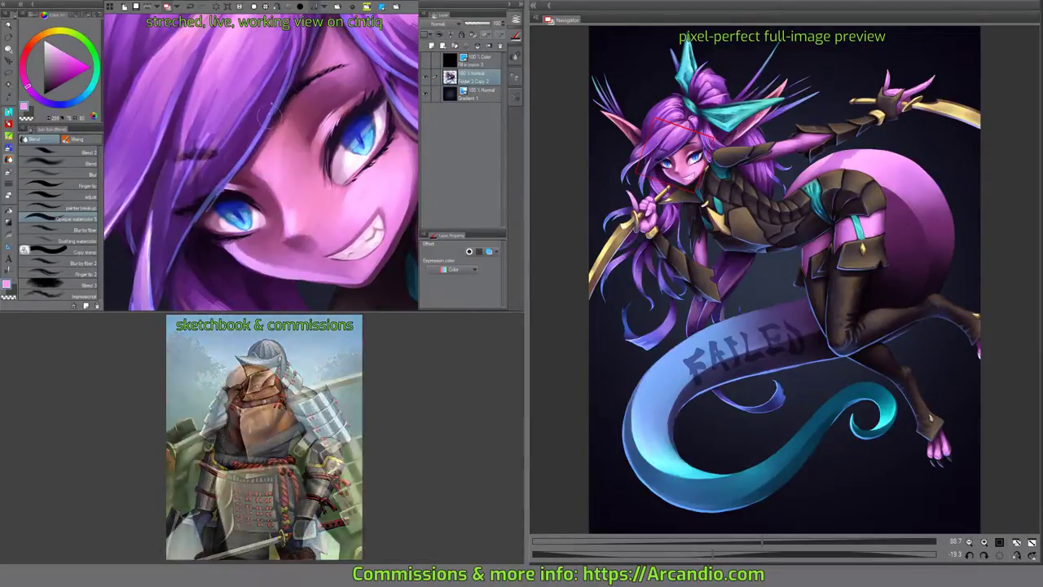
drag(204, 175, 228, 94)
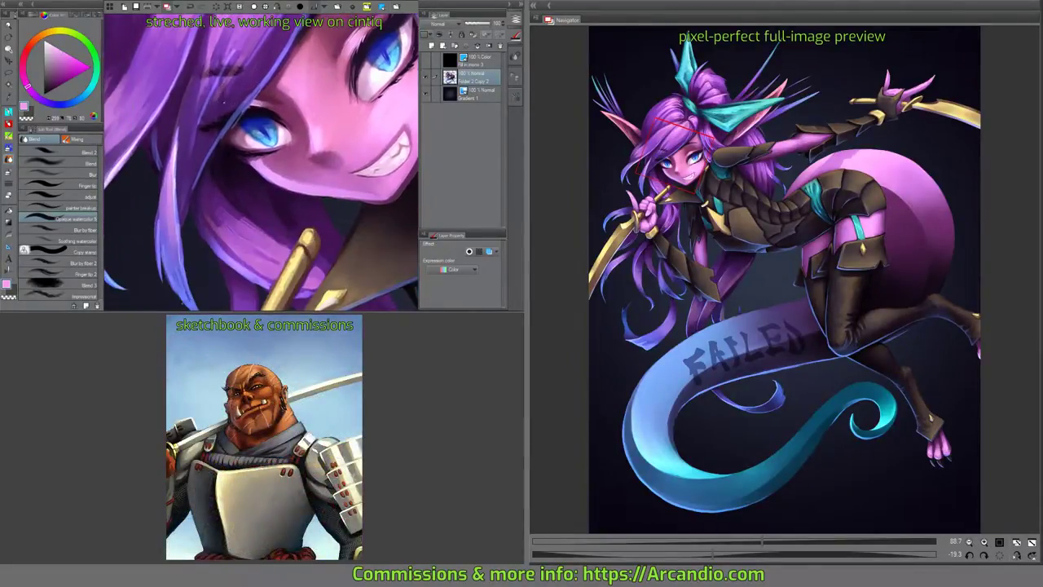
Blend the inner edge of the fringe where it borders the forehead.
scroll(214, 218, up, 4)
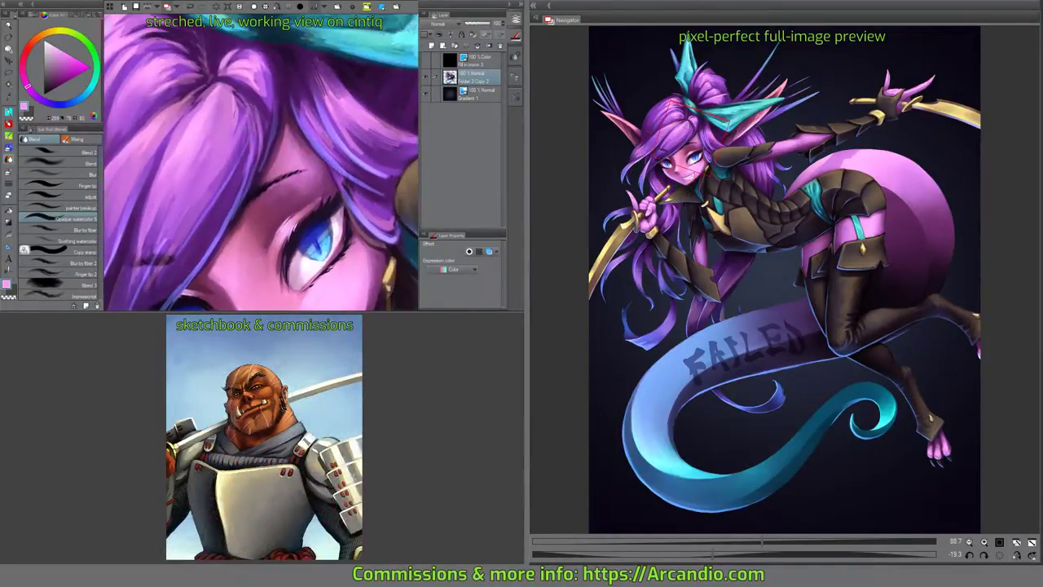
drag(246, 145, 232, 181)
mouse_move(257, 129)
mouse_down()
mouse_move(261, 163)
mouse_move(273, 121)
mouse_move(210, 242)
mouse_move(228, 219)
mouse_up()
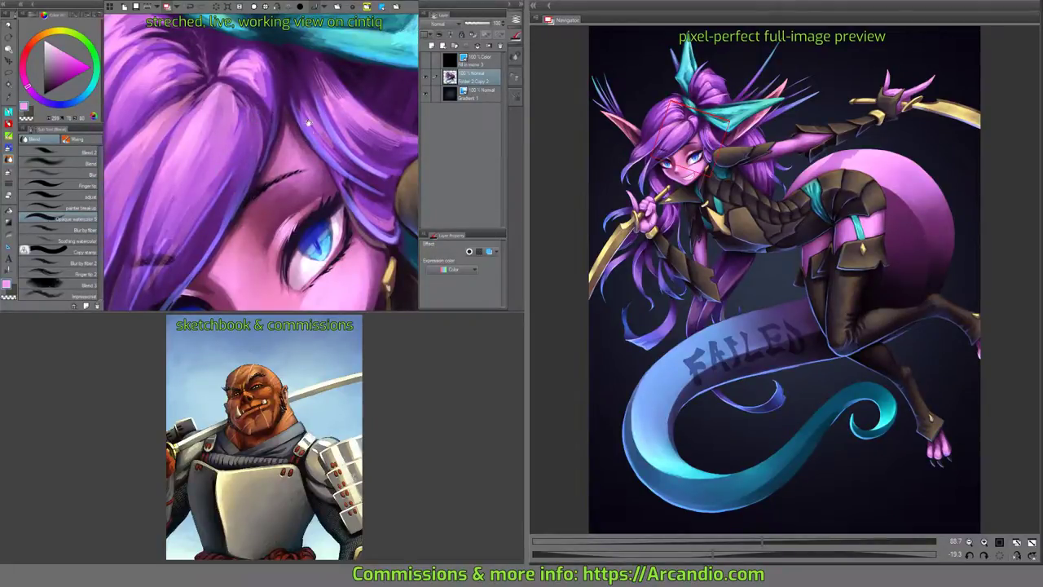
Smooth the fringe edge near the parting and the side lock between the eye and the shoulder armor.
drag(308, 123, 220, 192)
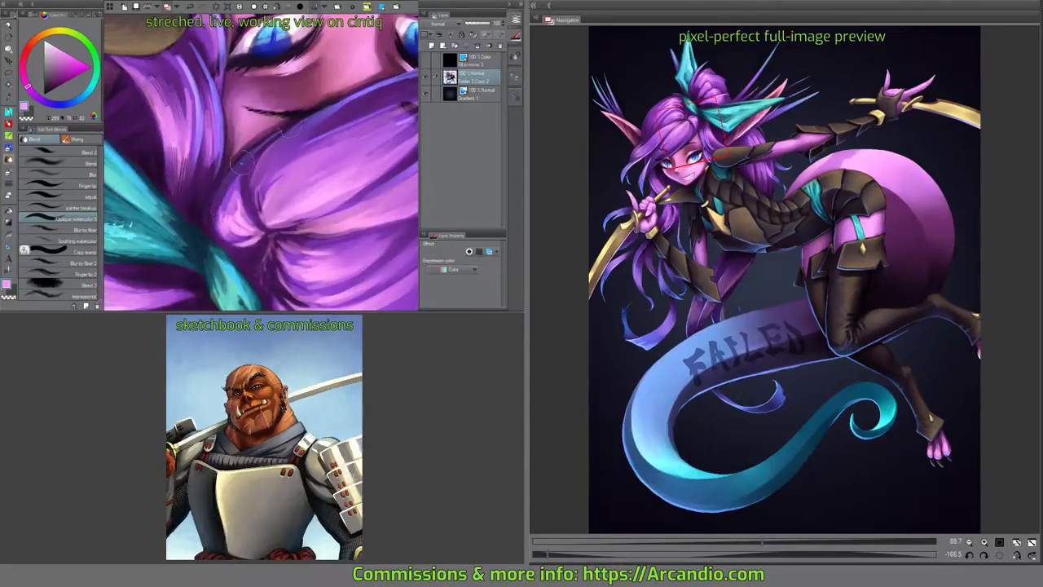
mouse_move(303, 116)
mouse_down()
mouse_move(282, 107)
mouse_move(309, 132)
mouse_move(334, 94)
mouse_move(326, 114)
mouse_move(319, 105)
mouse_up()
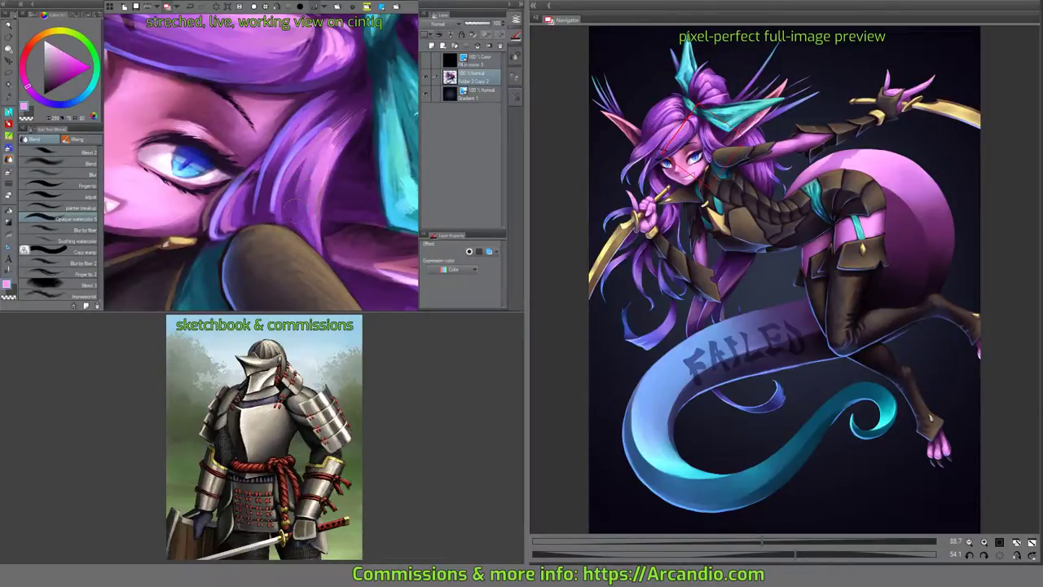
mouse_move(367, 98)
mouse_down()
mouse_move(330, 139)
mouse_move(359, 104)
mouse_move(337, 96)
mouse_move(259, 151)
mouse_up()
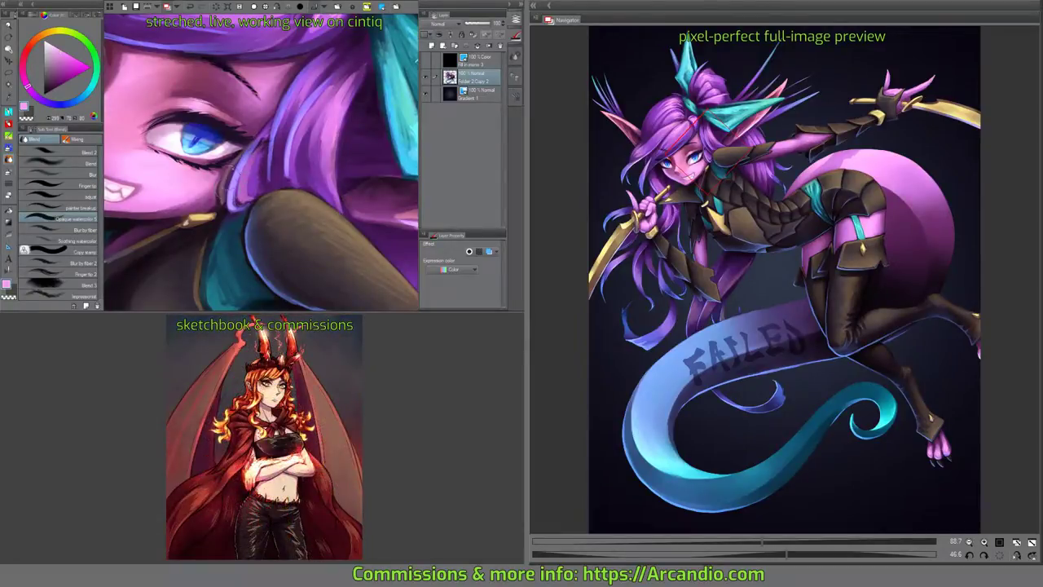
mouse_move(291, 231)
mouse_down()
mouse_move(323, 152)
mouse_move(226, 81)
mouse_up()
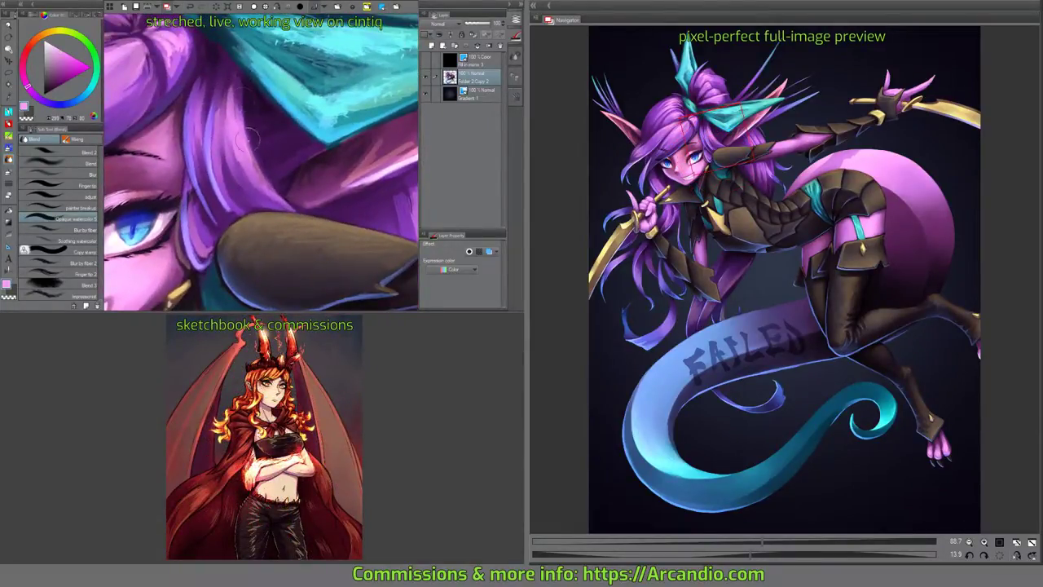
Blend the purple strands of the hair bun above the knot of the teal bow.
scroll(248, 139, up, 2)
scroll(233, 163, up, 2)
drag(248, 257, 244, 175)
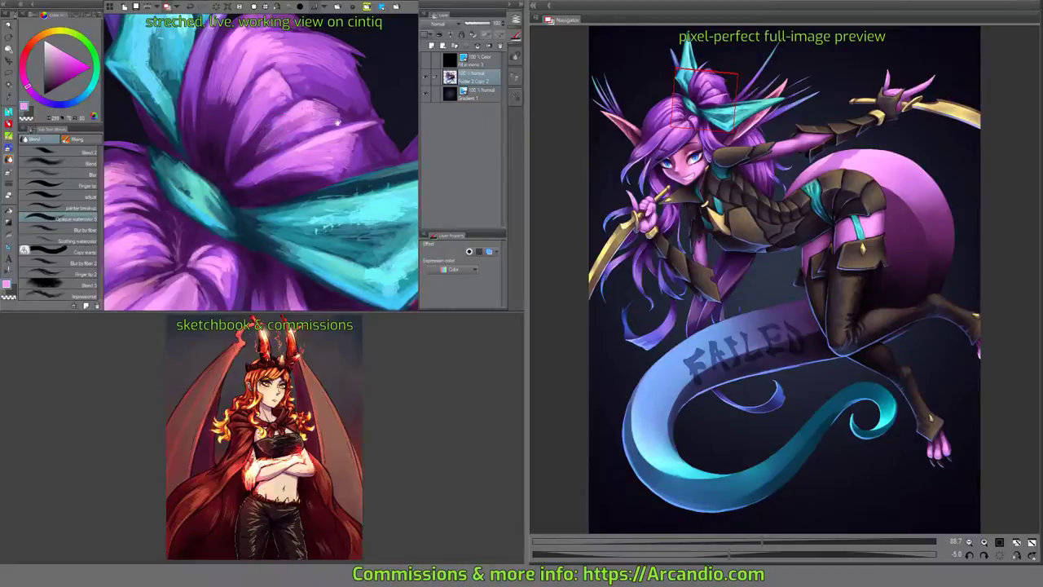
drag(338, 123, 295, 111)
drag(250, 145, 245, 173)
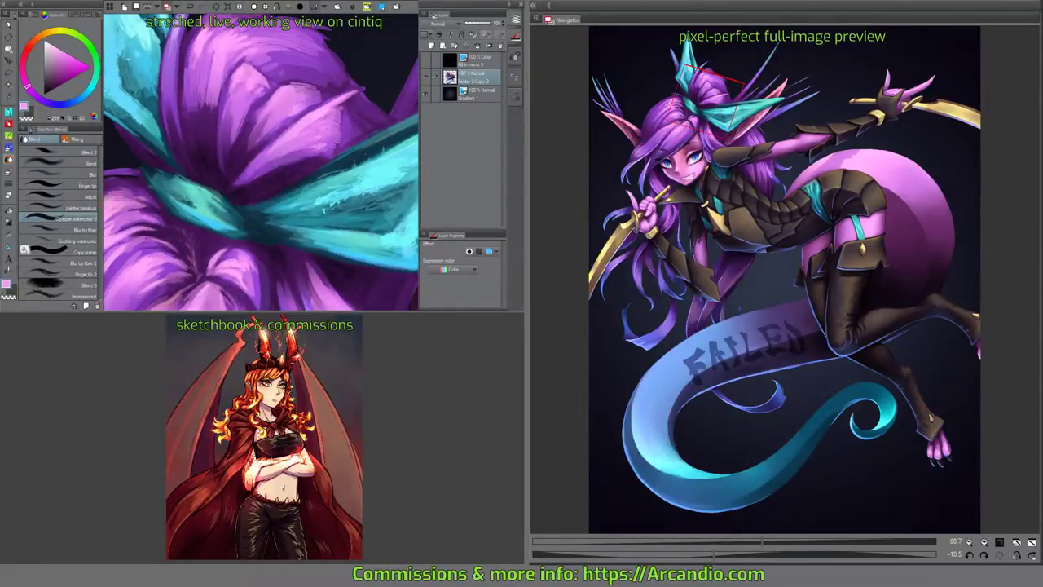
drag(294, 113, 297, 168)
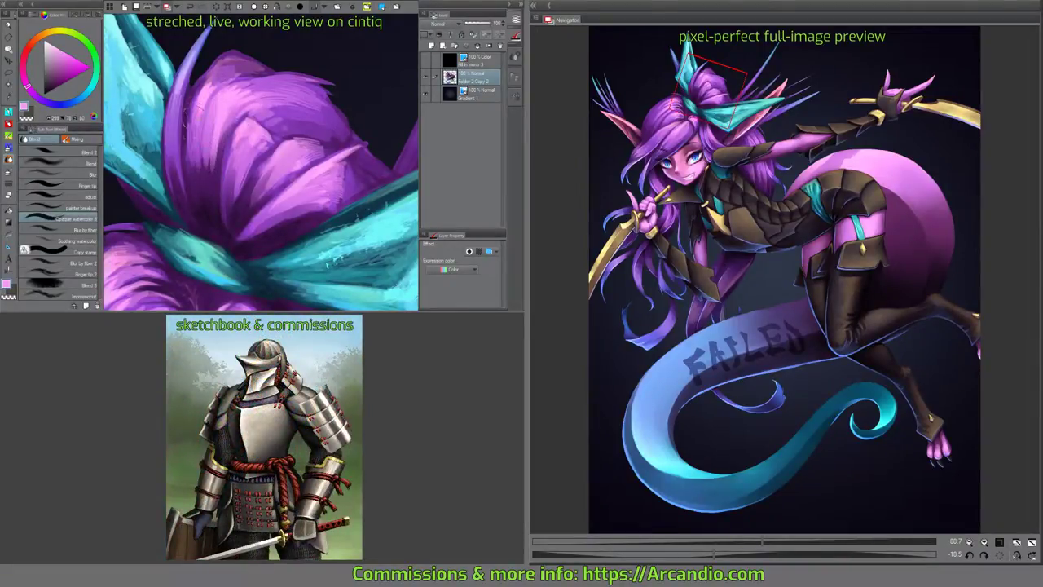
Smooth the pointed strand rising between the hair bun and the upright ribbon of the bow.
drag(190, 109, 191, 129)
mouse_move(184, 93)
mouse_down()
mouse_move(202, 37)
mouse_move(219, 25)
mouse_up()
scroll(204, 65, up, 1)
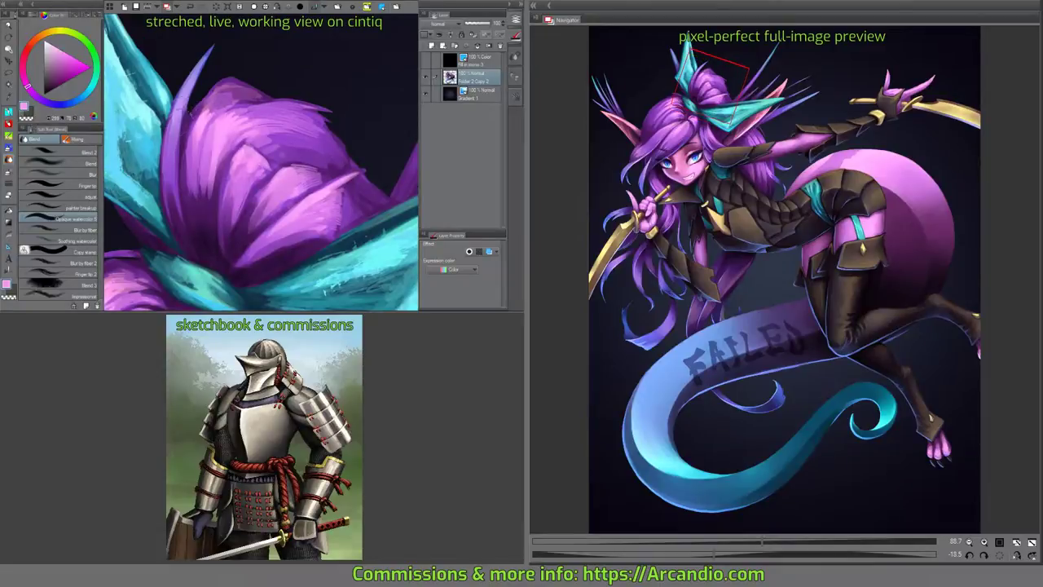
drag(183, 118, 202, 54)
key(minus)
key(minus)
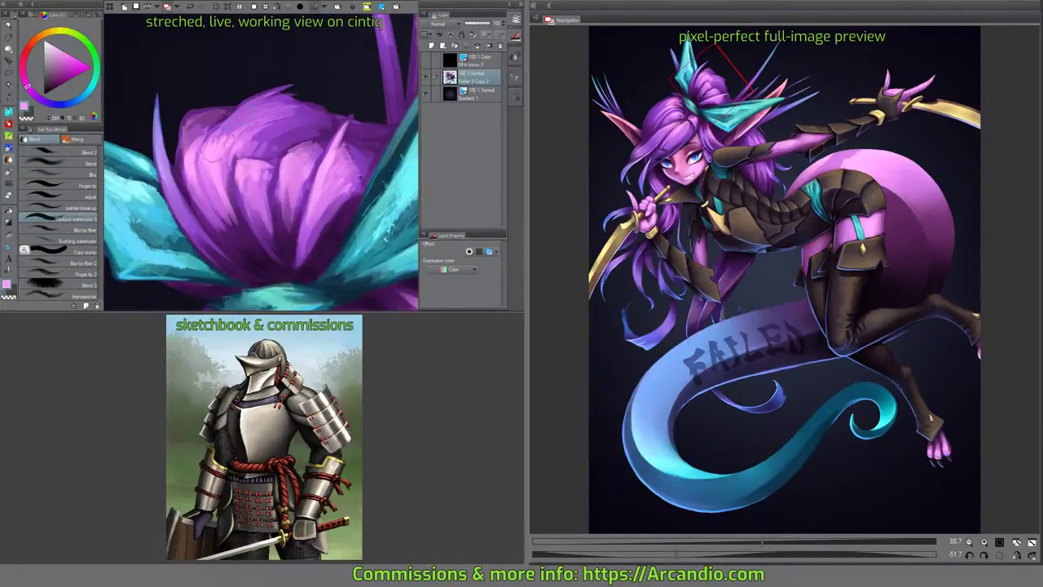
Blend the purple strands across the crown and outer edge of the hair bun.
key(minus)
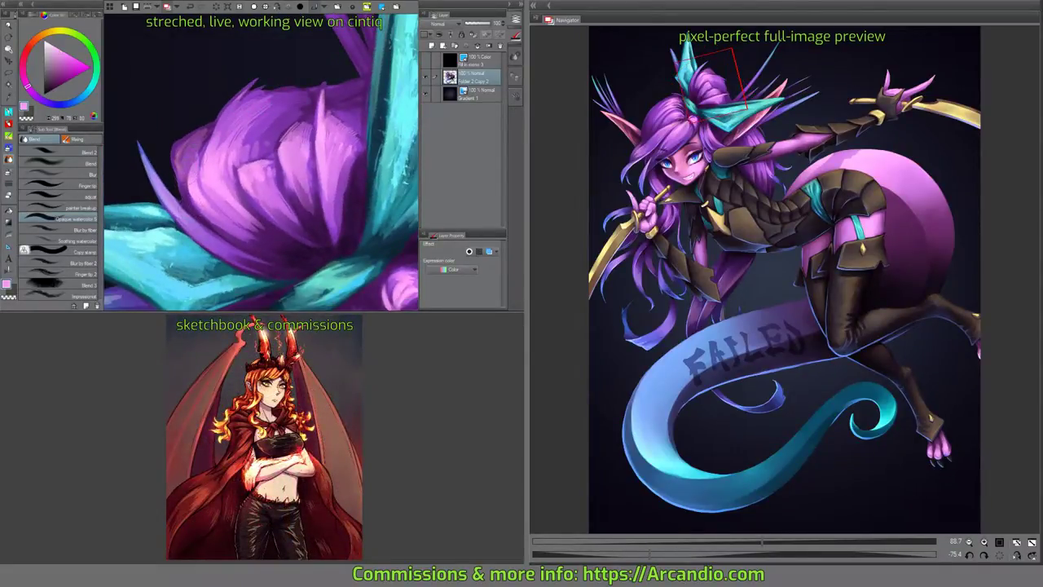
drag(200, 134, 232, 167)
key(minus)
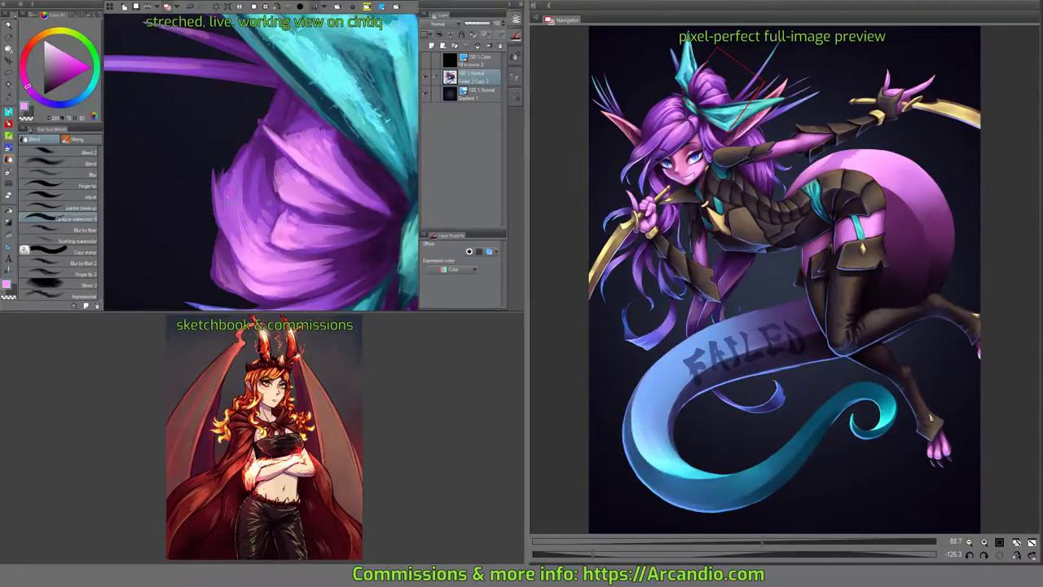
mouse_move(264, 112)
mouse_down()
mouse_move(311, 138)
mouse_move(326, 114)
mouse_move(305, 115)
mouse_up()
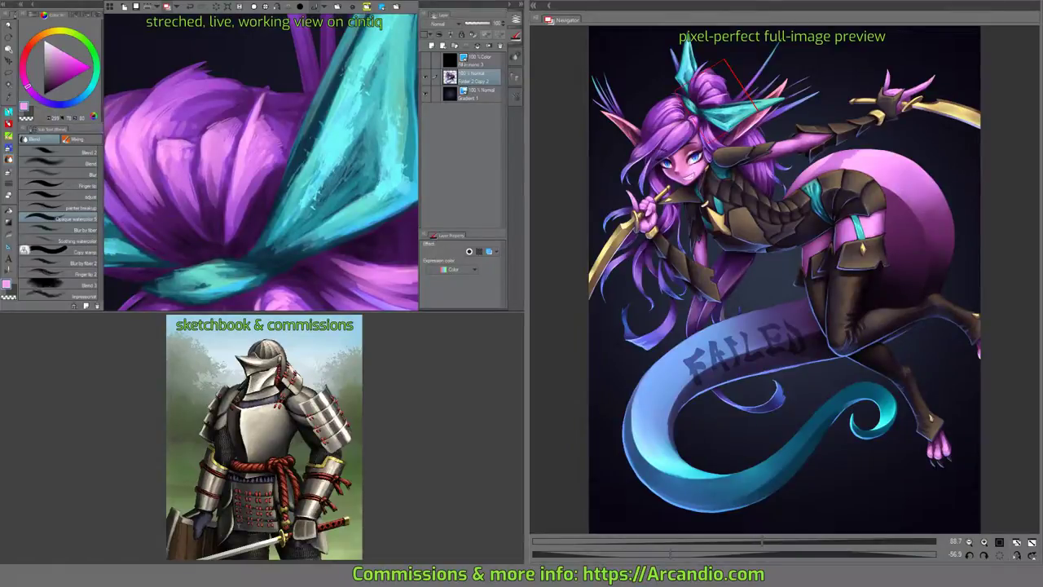
drag(358, 138, 245, 167)
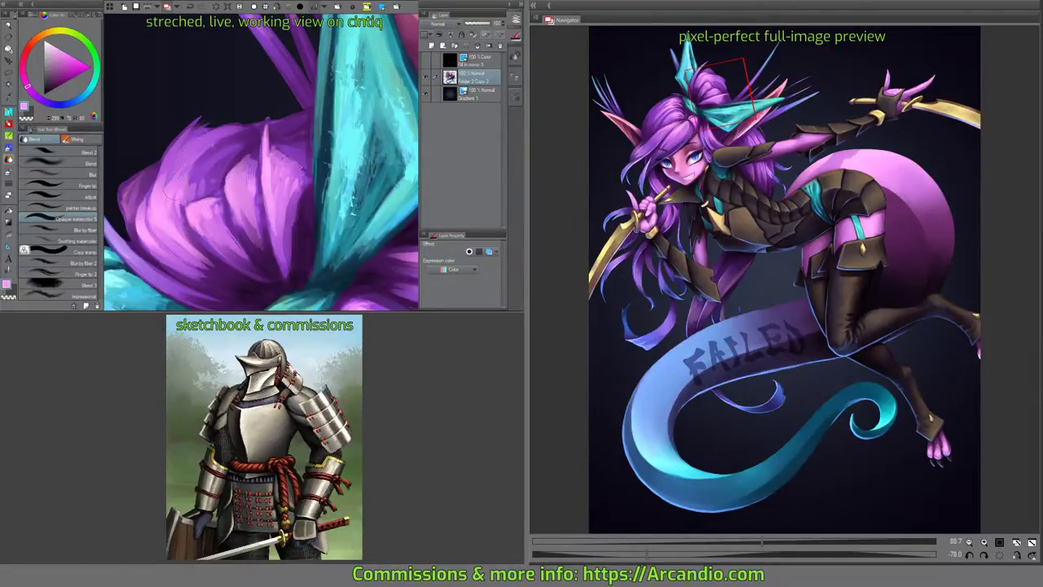
Smooth the bun's hair around its pointed strand and along the edge of the adjoining teal ribbon.
drag(253, 140, 236, 192)
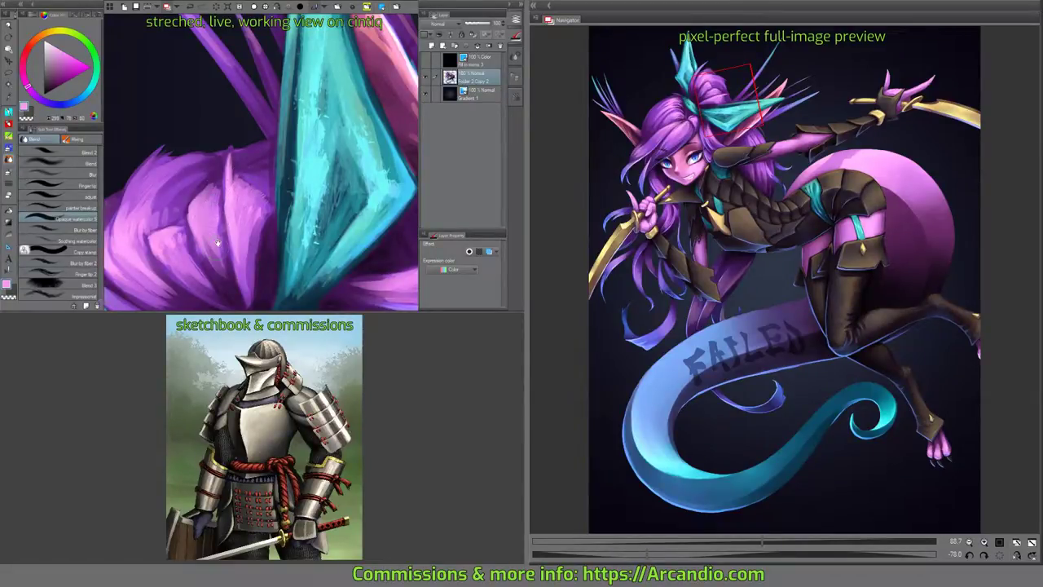
drag(218, 243, 230, 189)
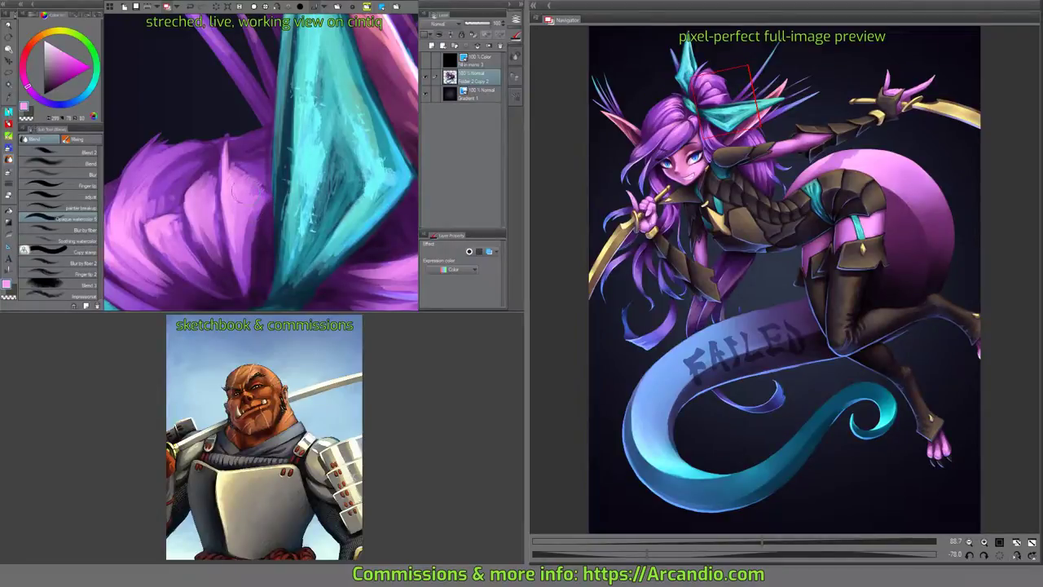
drag(253, 150, 277, 189)
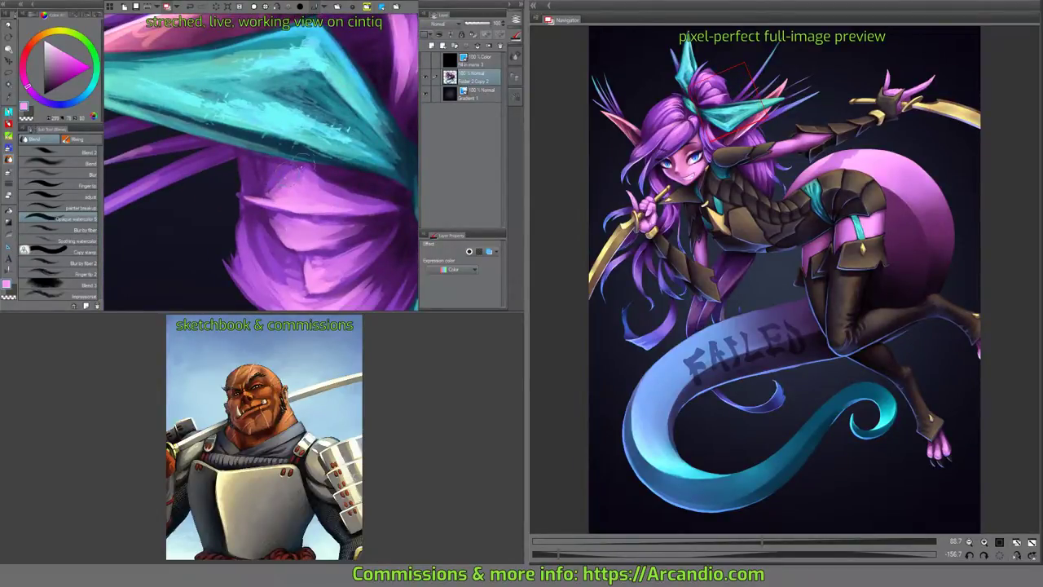
drag(222, 196, 249, 172)
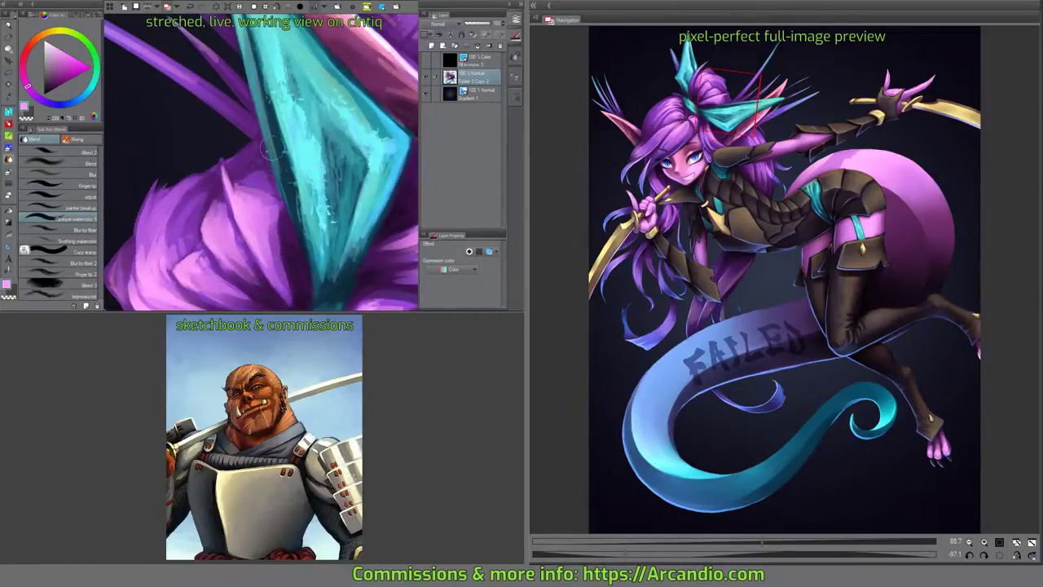
drag(274, 128, 236, 196)
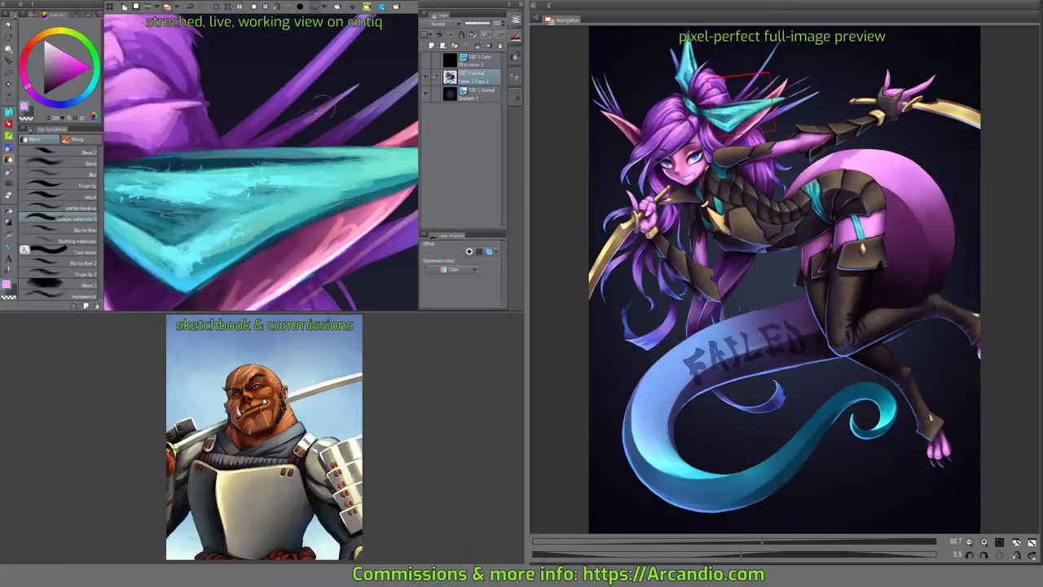
Blend the thin purple-to-blue hair spikes fanning out behind the teal ribbon and the pink ear tip.
drag(337, 79, 244, 139)
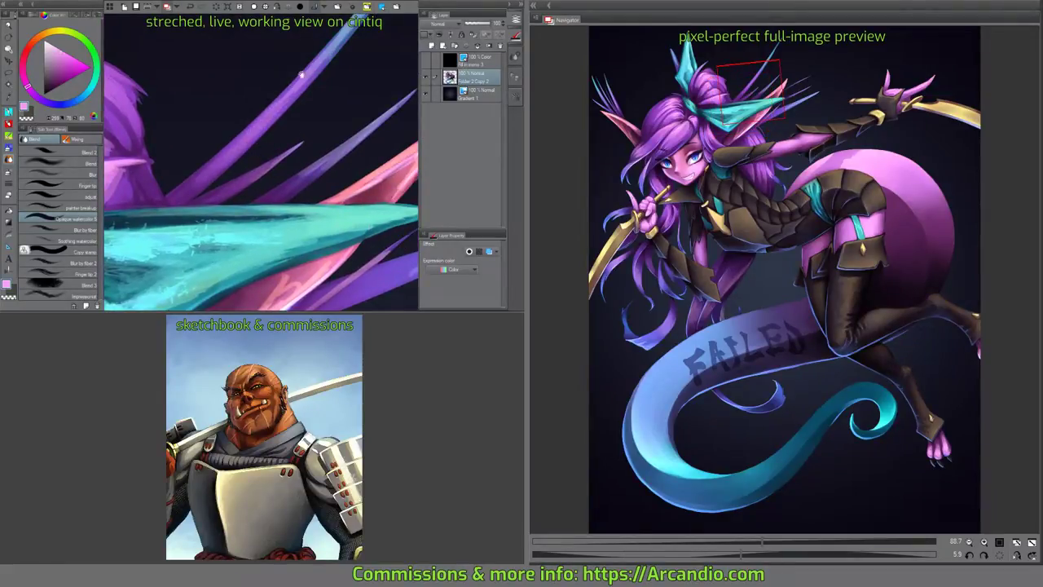
drag(300, 74, 278, 110)
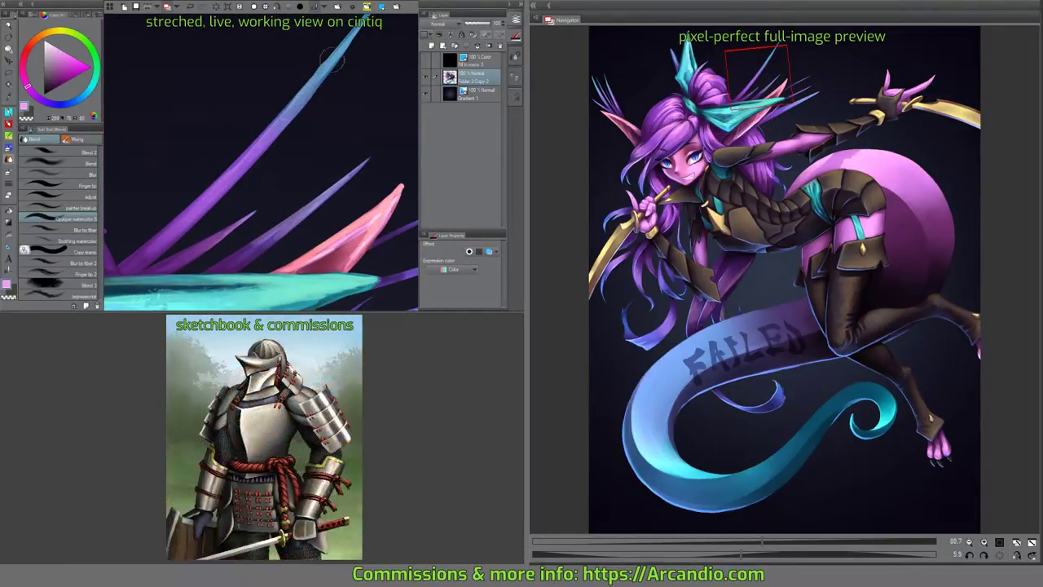
drag(247, 148, 336, 102)
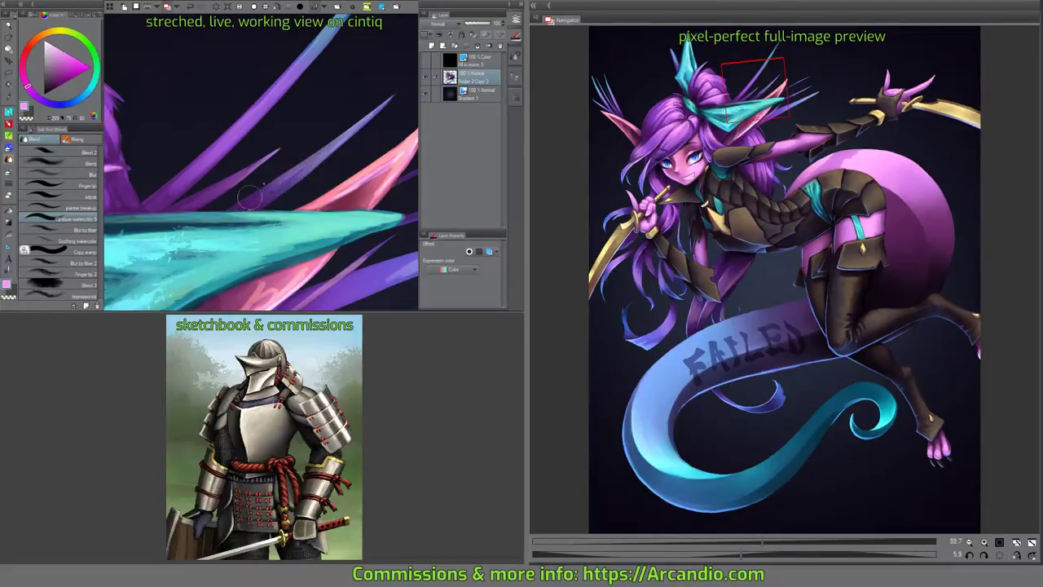
drag(245, 163, 179, 172)
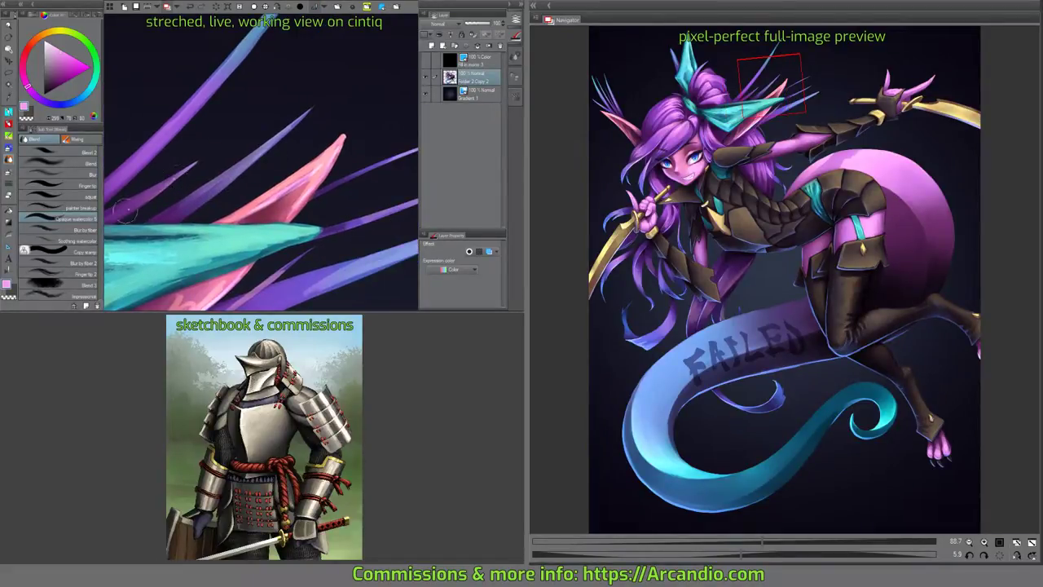
drag(122, 210, 302, 156)
drag(390, 134, 331, 147)
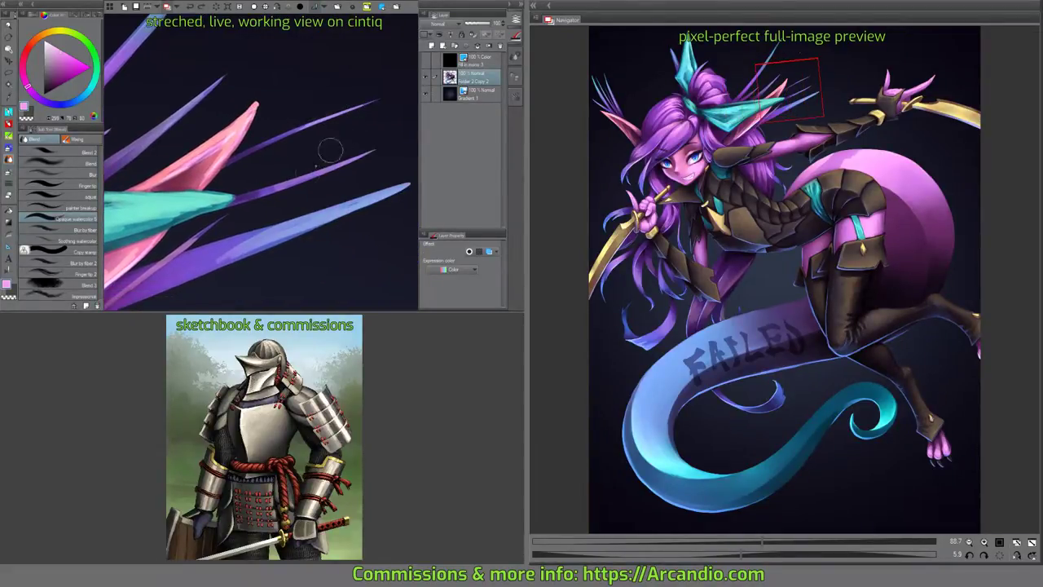
drag(269, 189, 336, 106)
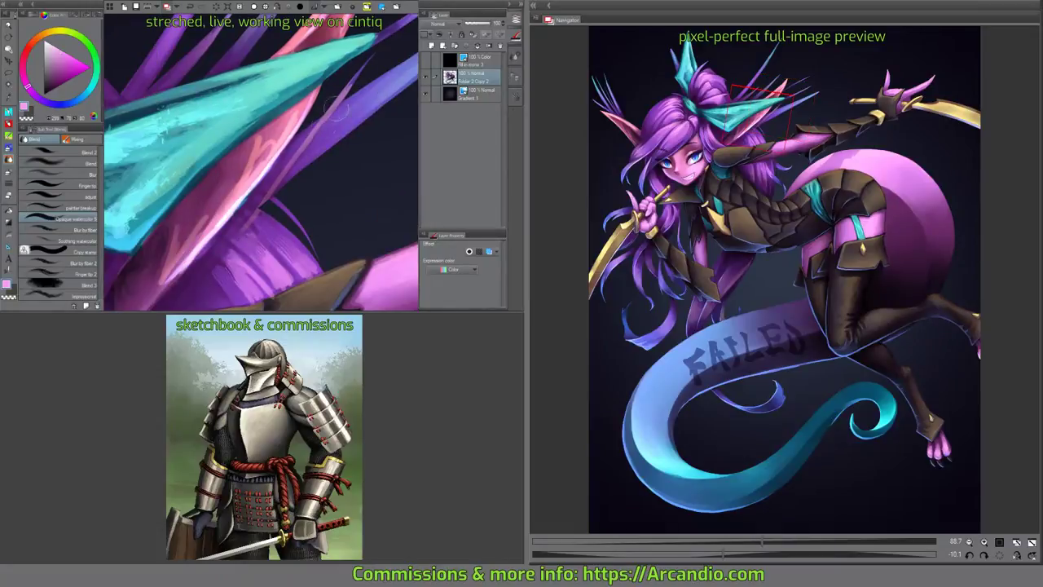
Smooth the purple hair mass between the back of the pointed ear and the brown arm armor.
drag(295, 169, 298, 162)
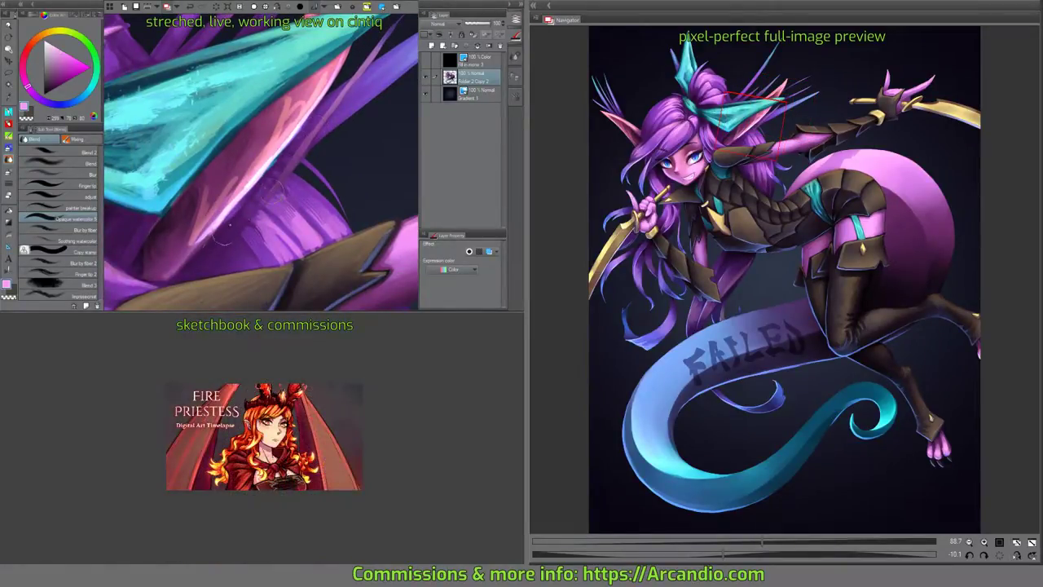
drag(348, 140, 322, 177)
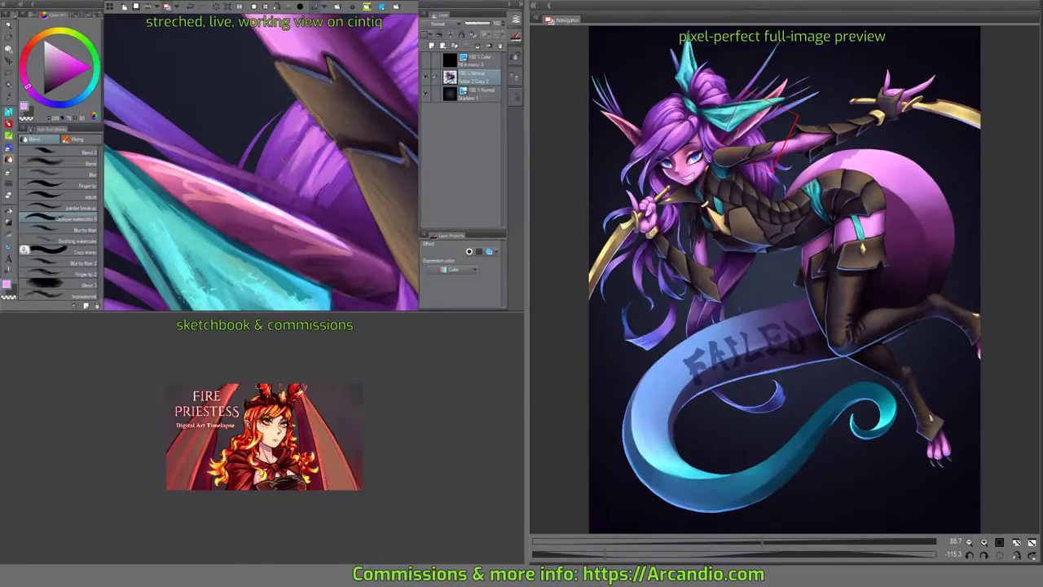
drag(326, 138, 316, 141)
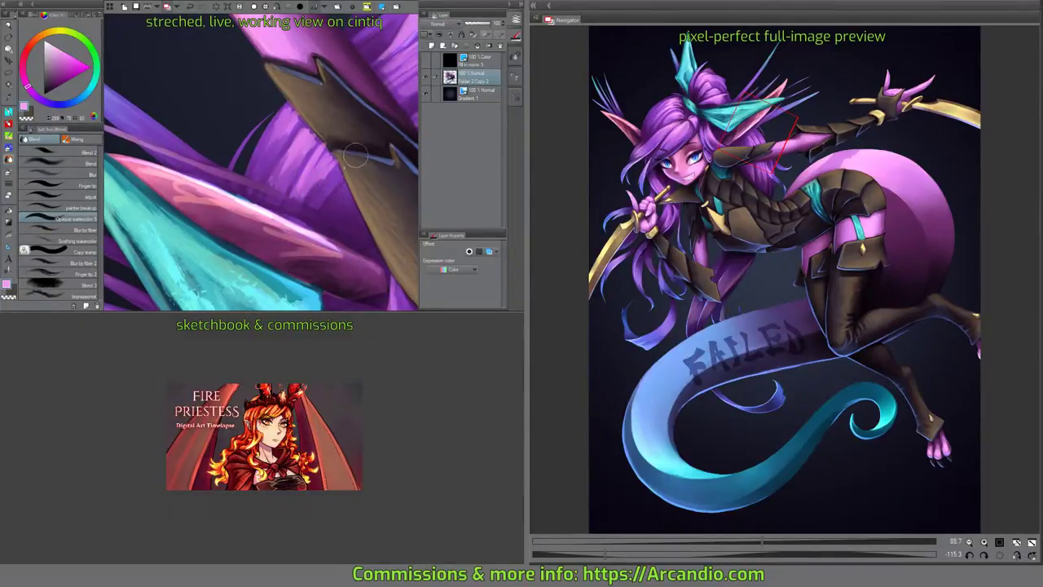
mouse_move(361, 135)
mouse_down()
mouse_move(281, 232)
mouse_move(299, 214)
mouse_up()
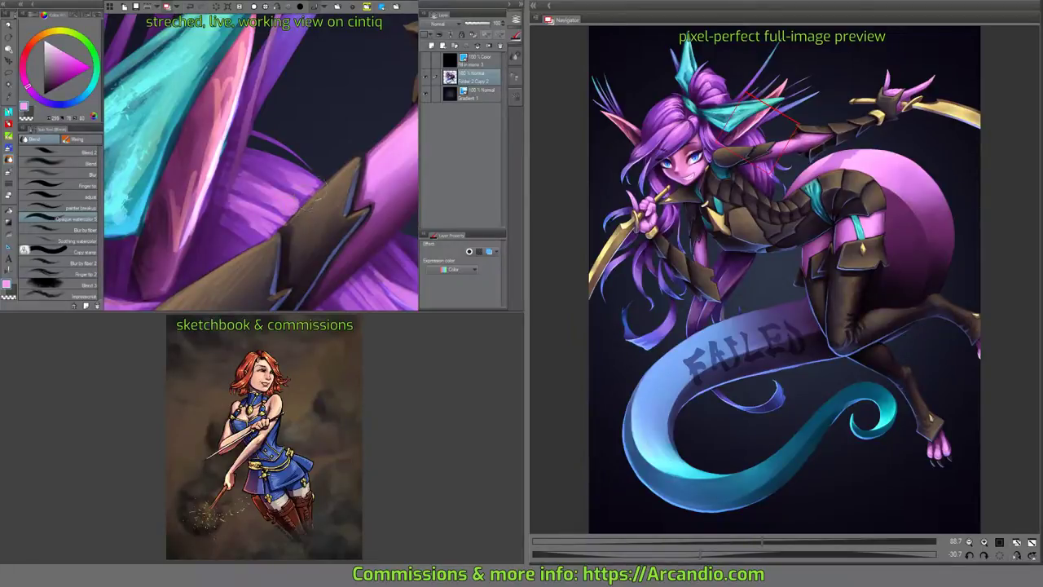
drag(315, 199, 287, 205)
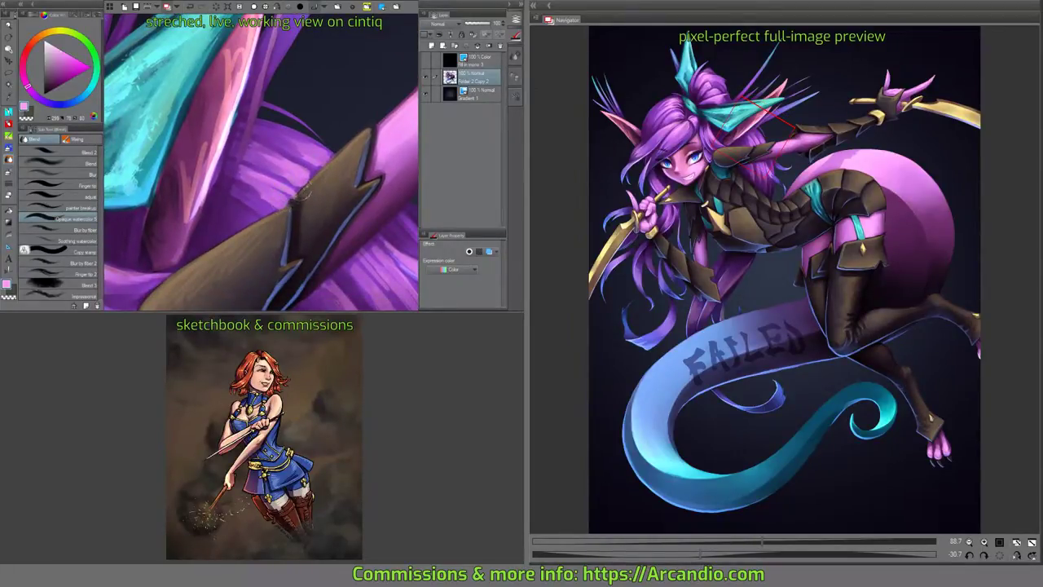
Blend the purple hair behind the outstretched arm with the opaque watercolor blender, smoothing the streaks beside the forearm guard.
mouse_move(307, 189)
mouse_down()
mouse_move(311, 157)
mouse_move(293, 245)
mouse_move(245, 269)
mouse_move(204, 228)
mouse_up()
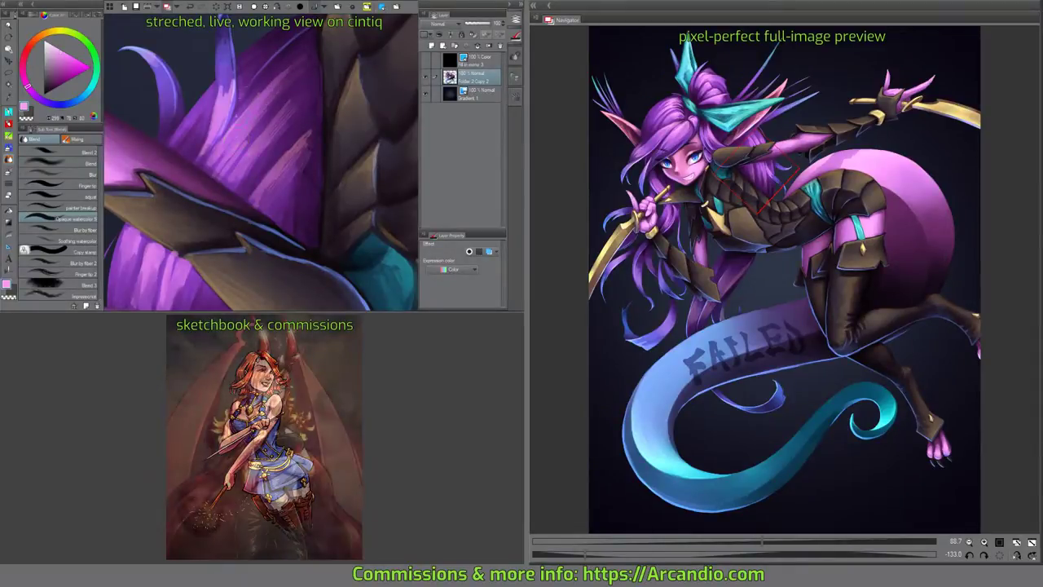
drag(240, 70, 233, 136)
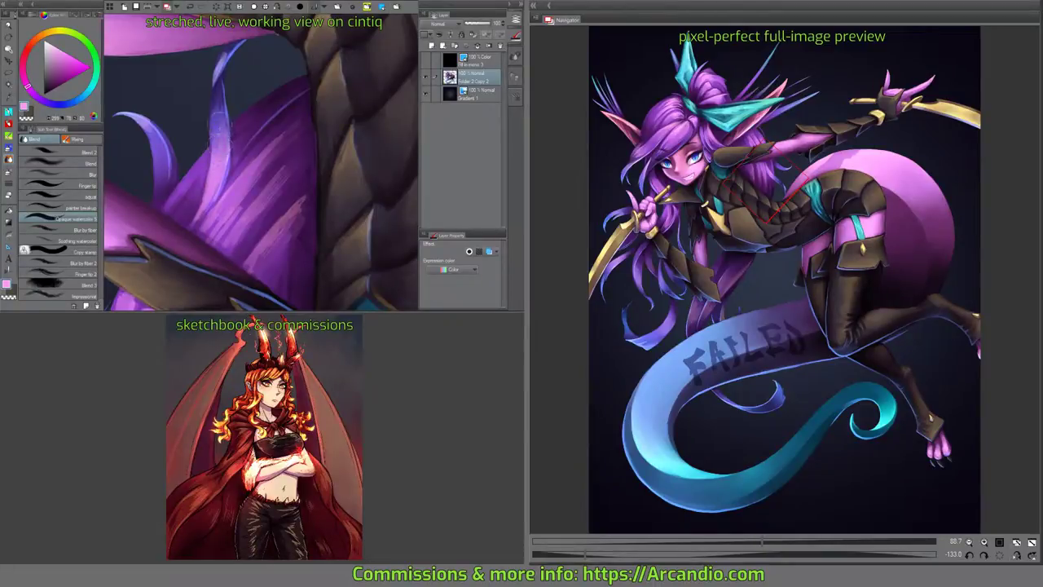
mouse_move(227, 124)
mouse_down()
mouse_move(253, 140)
mouse_move(168, 148)
mouse_move(210, 142)
mouse_move(248, 99)
mouse_move(229, 128)
mouse_move(303, 98)
mouse_move(317, 148)
mouse_move(329, 130)
mouse_move(255, 181)
mouse_up()
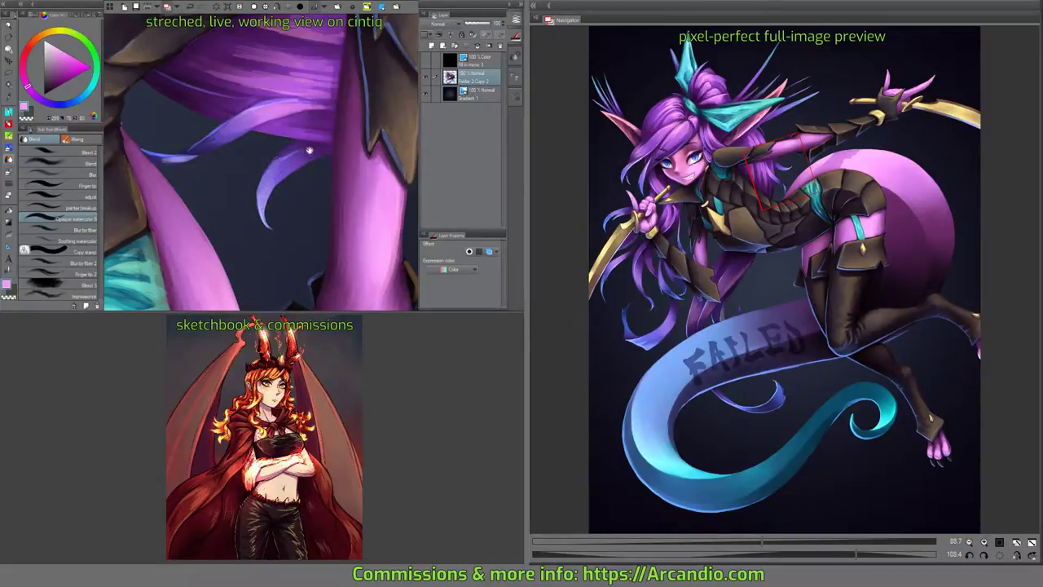
Smooth the loose blue-tipped hair strands hanging below the outstretched arm.
drag(310, 152, 312, 102)
mouse_move(210, 173)
mouse_down()
mouse_move(209, 163)
mouse_move(216, 168)
mouse_up()
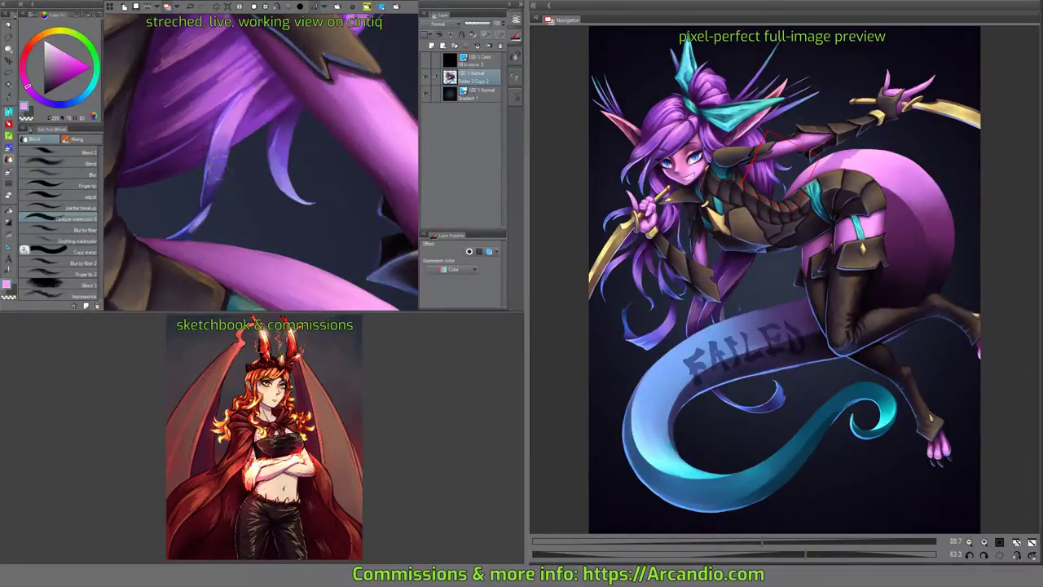
drag(303, 131, 212, 159)
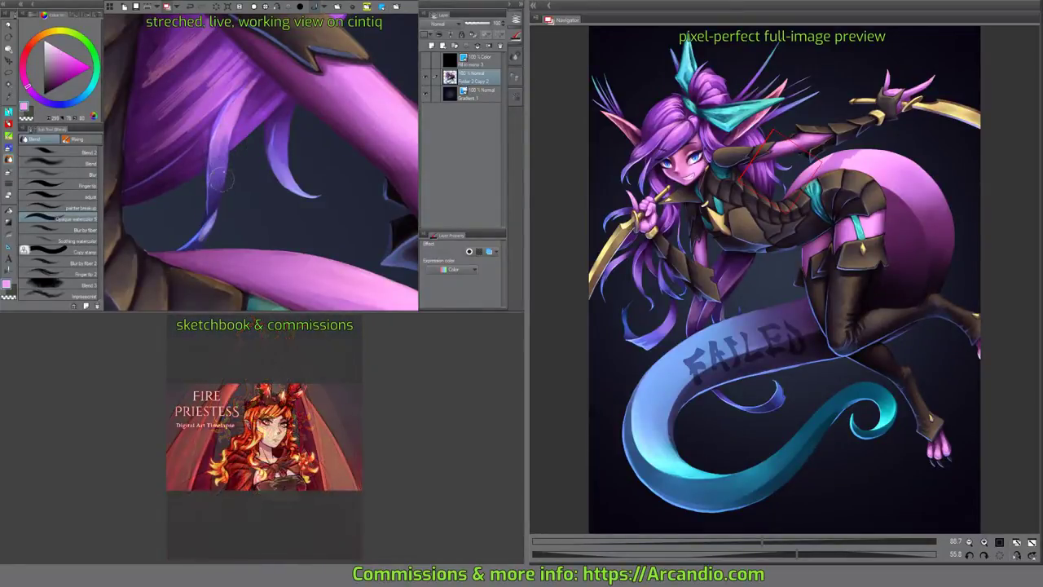
mouse_move(222, 169)
mouse_down()
mouse_move(270, 183)
mouse_move(218, 199)
mouse_move(236, 179)
mouse_move(216, 196)
mouse_move(210, 150)
mouse_move(200, 224)
mouse_up()
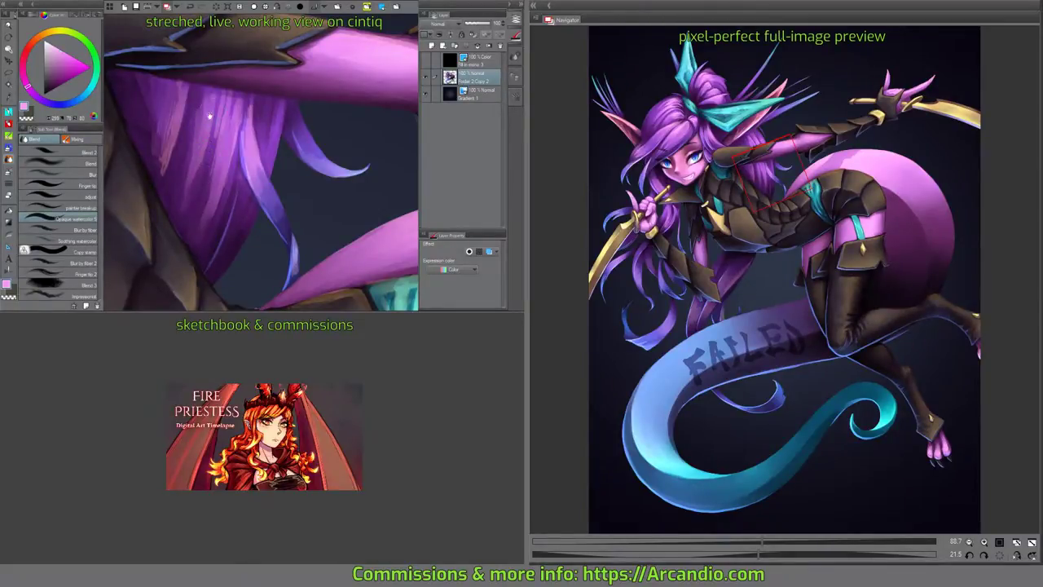
Blend the hair streaks beneath the forearm guard and the hair between the guard and the ear.
drag(192, 207, 212, 242)
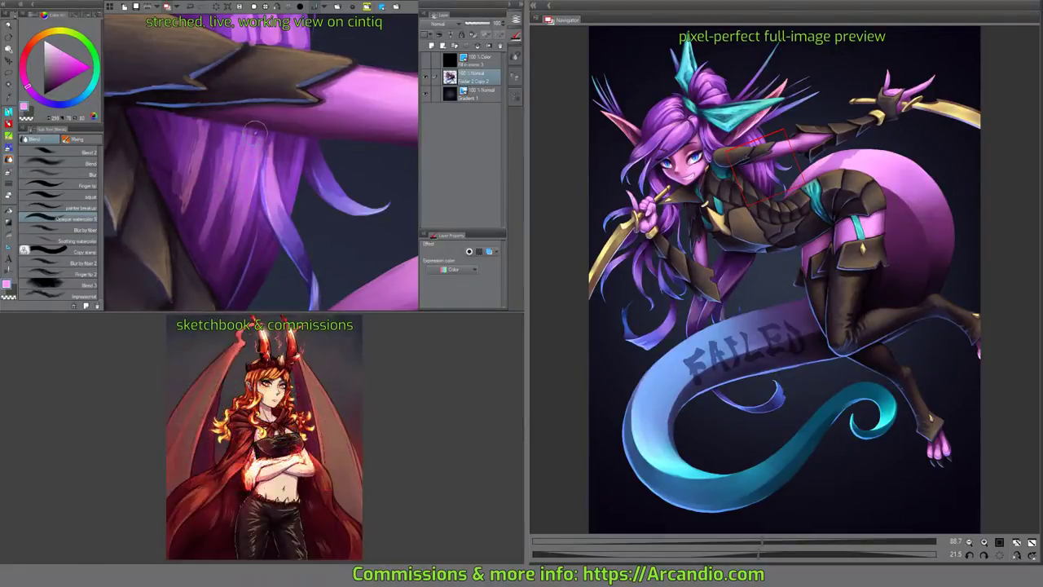
drag(283, 157, 294, 175)
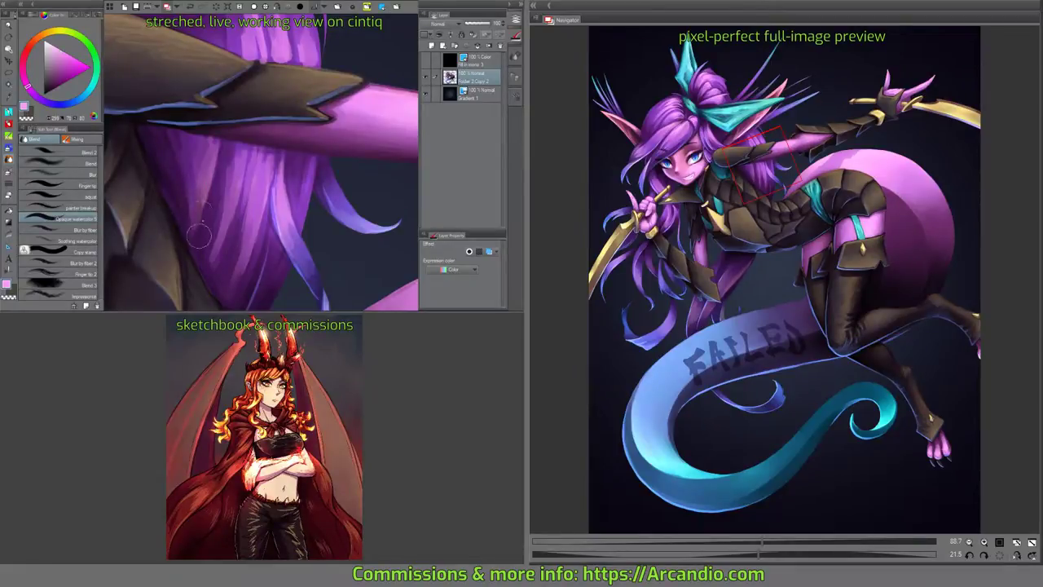
scroll(216, 163, up, 1)
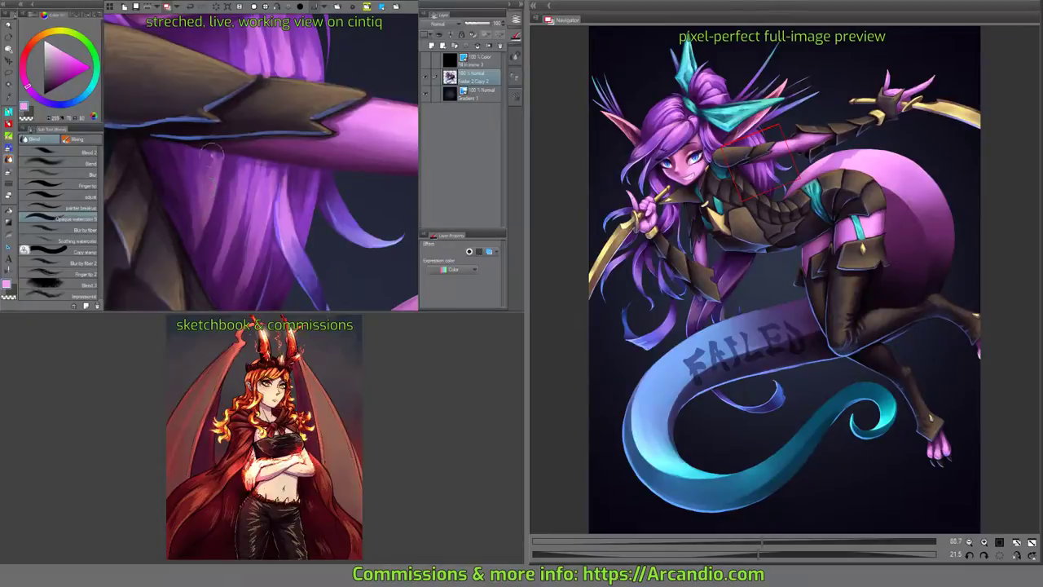
mouse_move(210, 151)
mouse_down()
mouse_move(291, 156)
mouse_move(284, 193)
mouse_move(230, 162)
mouse_up()
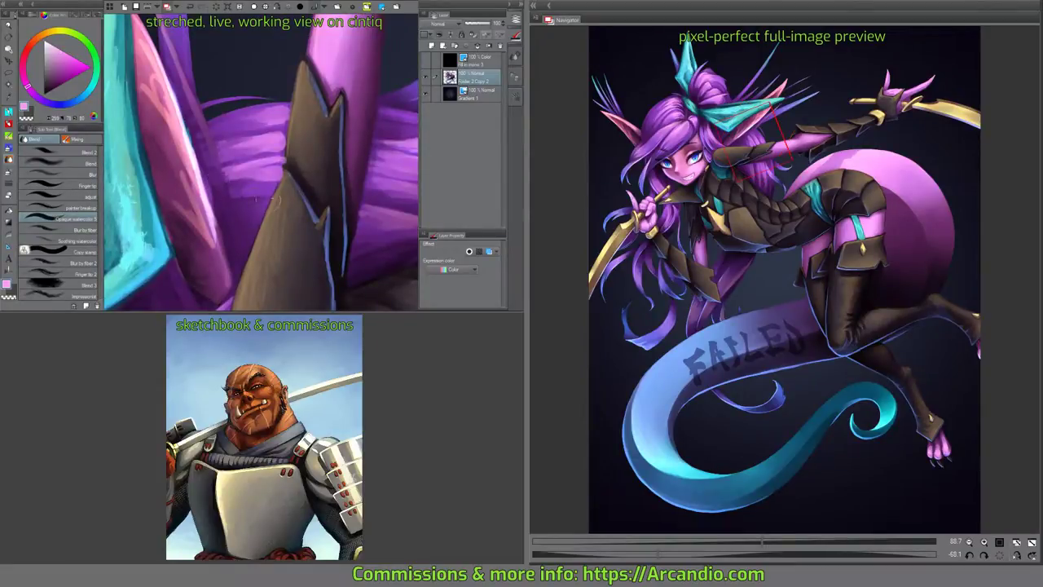
drag(275, 200, 225, 202)
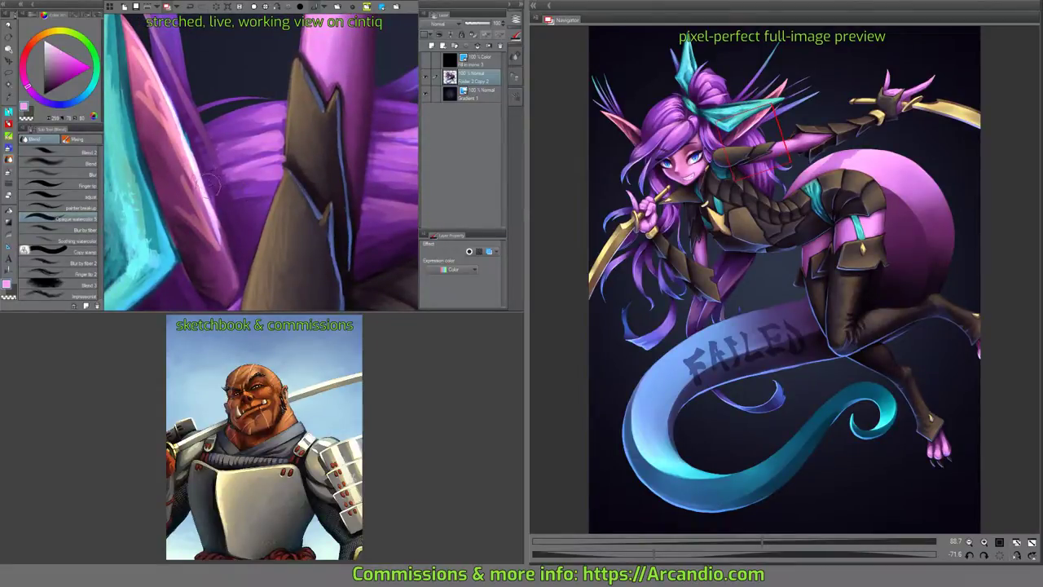
mouse_move(214, 193)
mouse_down()
mouse_move(284, 199)
mouse_move(293, 222)
mouse_move(303, 218)
mouse_move(285, 217)
mouse_move(311, 207)
mouse_move(289, 175)
mouse_move(281, 191)
mouse_move(342, 173)
mouse_move(295, 167)
mouse_move(251, 194)
mouse_move(275, 173)
mouse_up()
Retouch the forearm guard's upper edge and the hair meeting it with the pencil, using brown and purple sampled from the painting.
key(p)
scroll(295, 166, up, 3)
alt+click(248, 189)
alt+click(251, 194)
alt+click(214, 198)
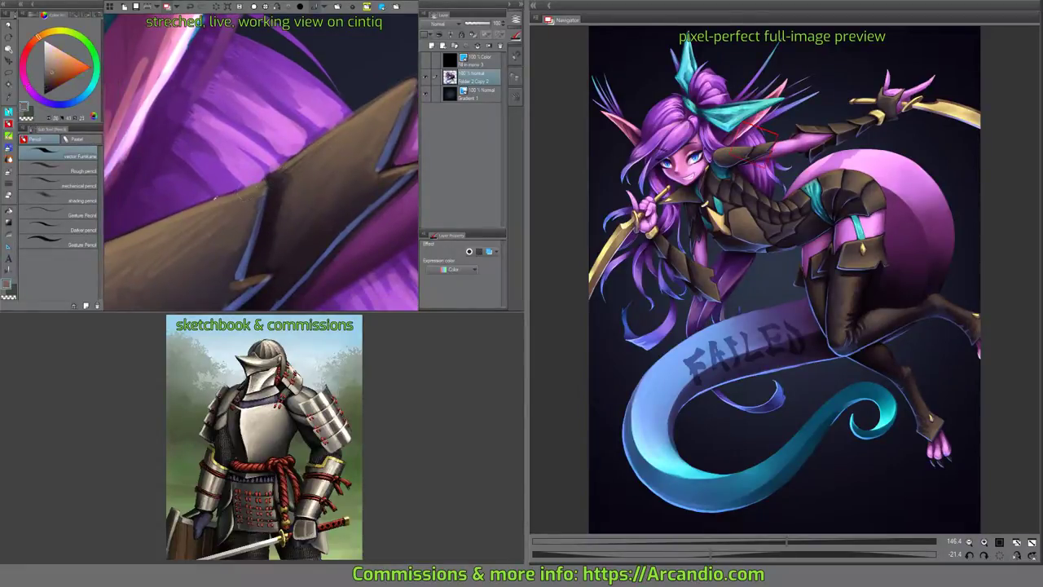
drag(223, 204, 253, 184)
alt+click(277, 165)
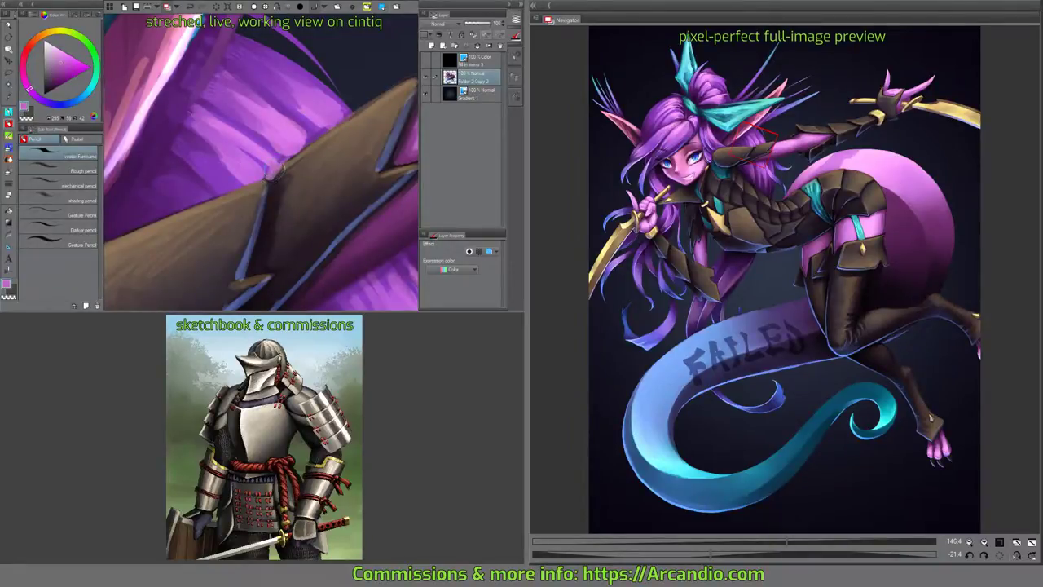
alt+click(275, 152)
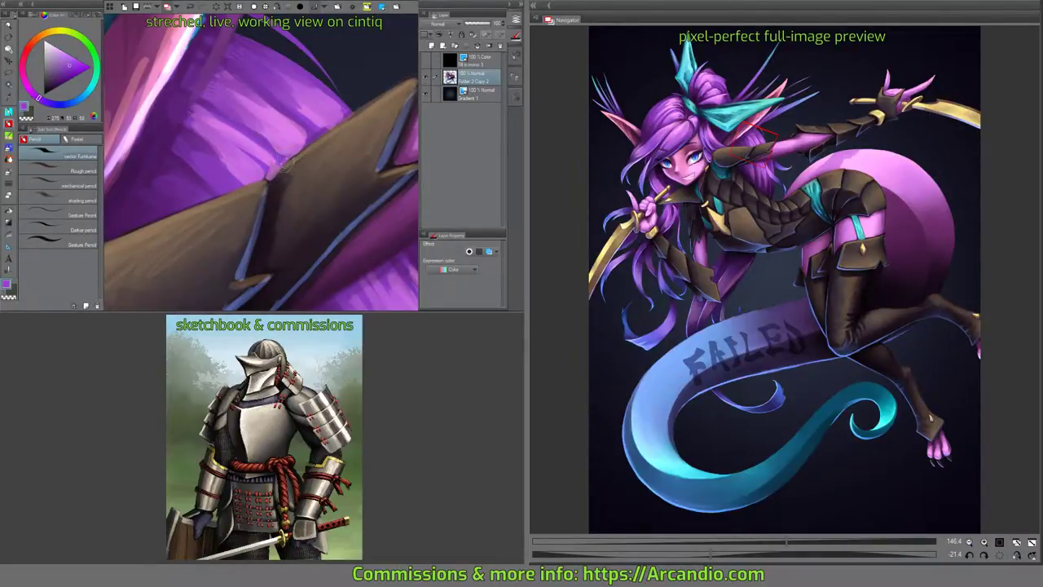
alt+click(302, 153)
alt+click(307, 140)
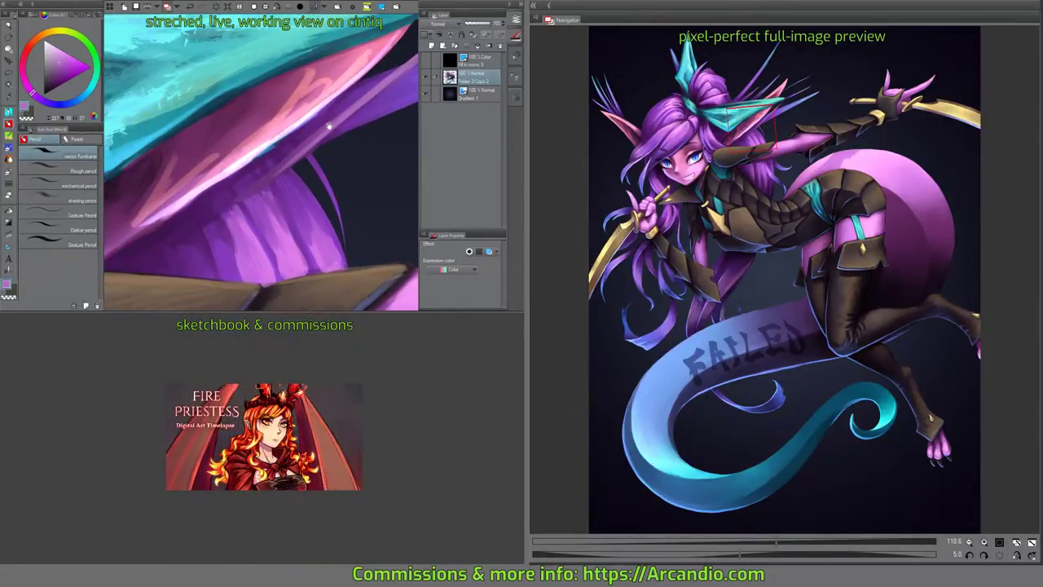
Paint dark purple shadows around the base of the ear and along the teal bow's lower edge with sampled colours.
drag(204, 226, 265, 171)
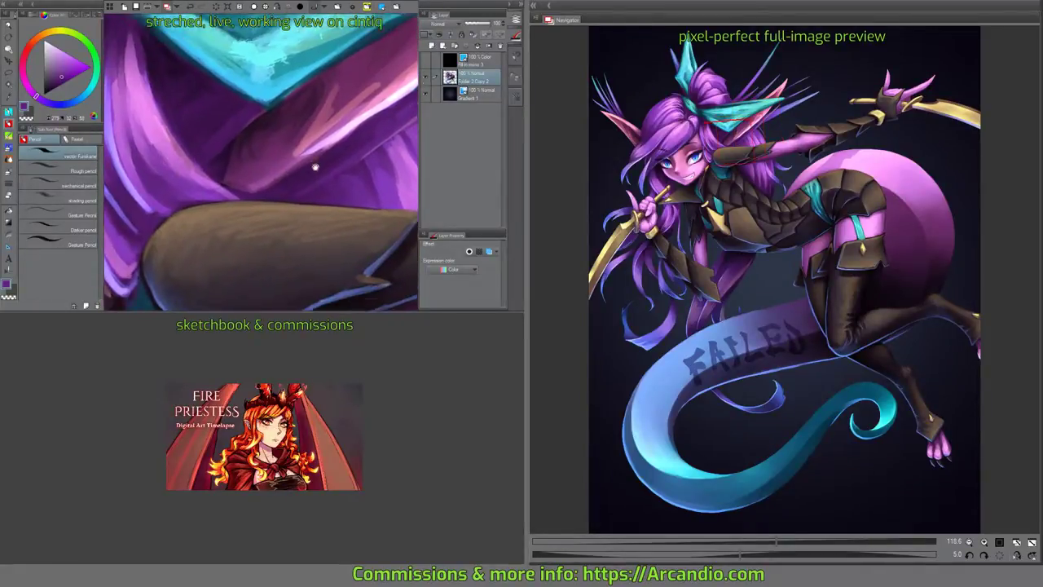
mouse_move(230, 167)
mouse_down()
mouse_move(220, 188)
mouse_move(233, 192)
mouse_move(238, 163)
mouse_move(225, 192)
mouse_up()
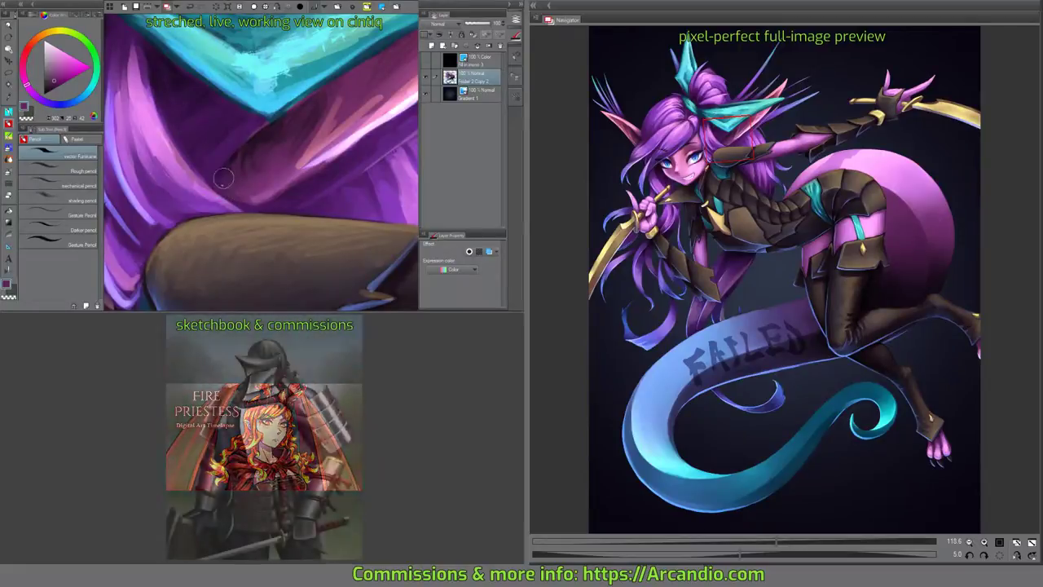
alt+click(253, 168)
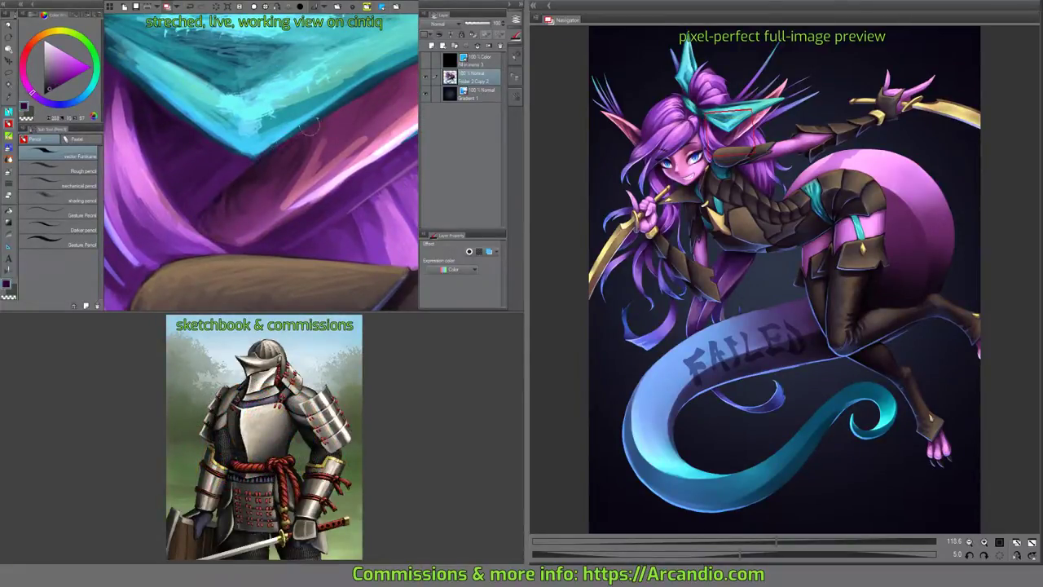
scroll(357, 98, up, 2)
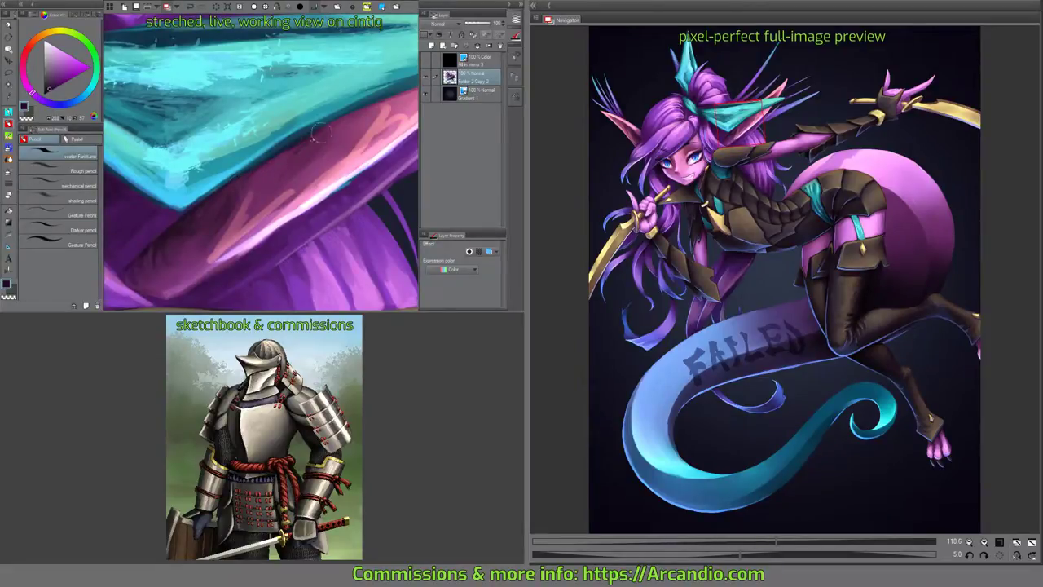
scroll(303, 151, down, 1)
scroll(338, 149, up, 2)
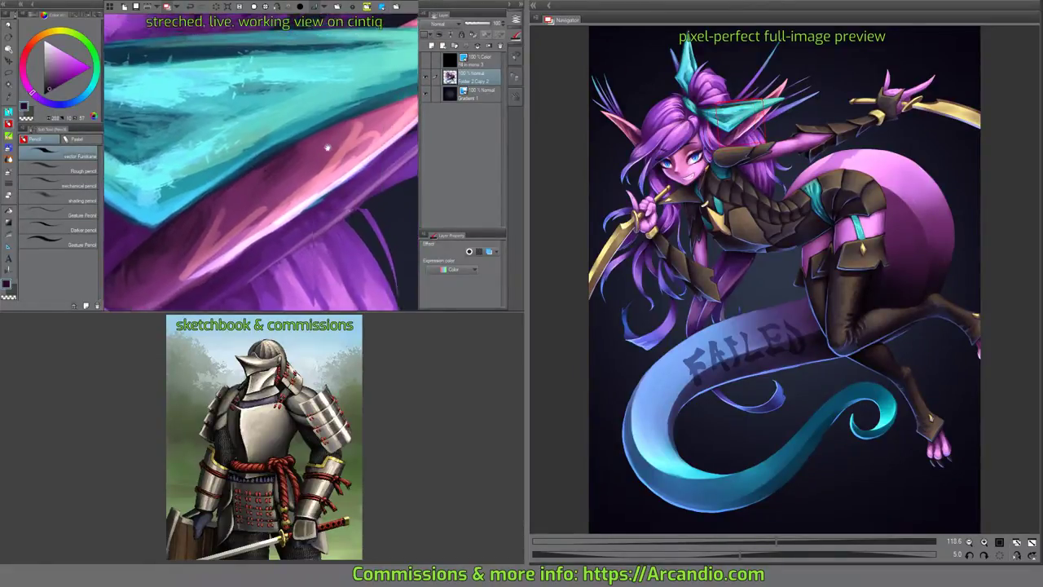
mouse_move(329, 128)
mouse_down()
mouse_move(325, 103)
mouse_move(298, 116)
mouse_up()
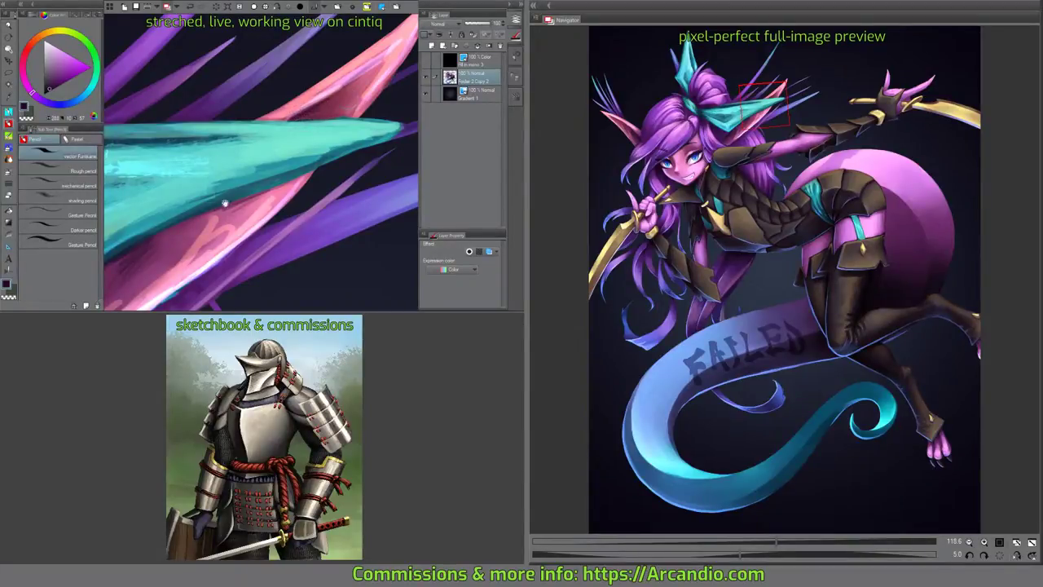
mouse_move(225, 203)
mouse_down()
mouse_move(187, 228)
mouse_move(225, 139)
mouse_up()
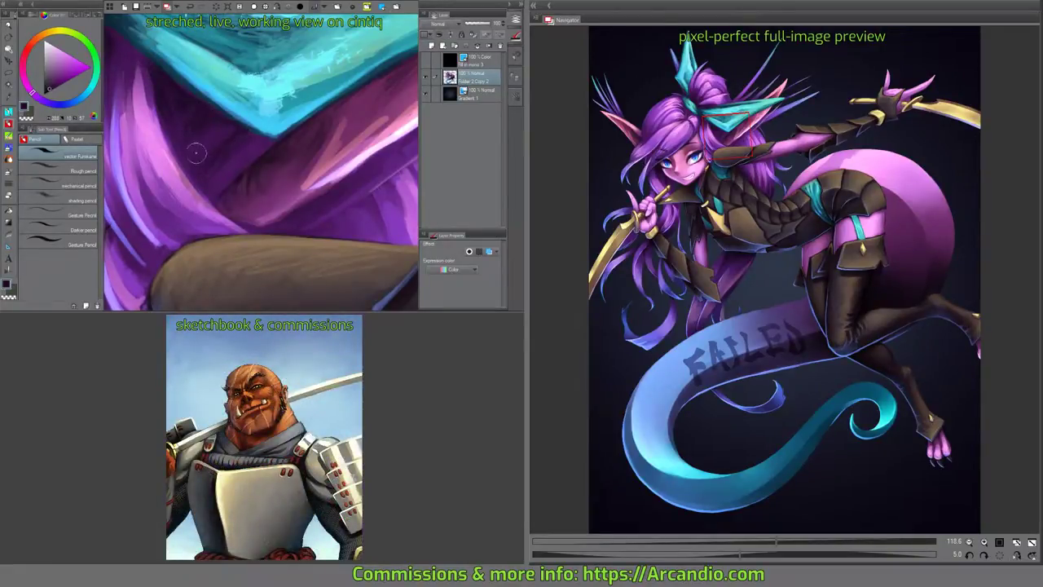
drag(199, 153, 325, 139)
Refine the hair strands beside the eye and above the shoulder armour with sampled purple and light pink pencil strokes.
drag(319, 174, 257, 137)
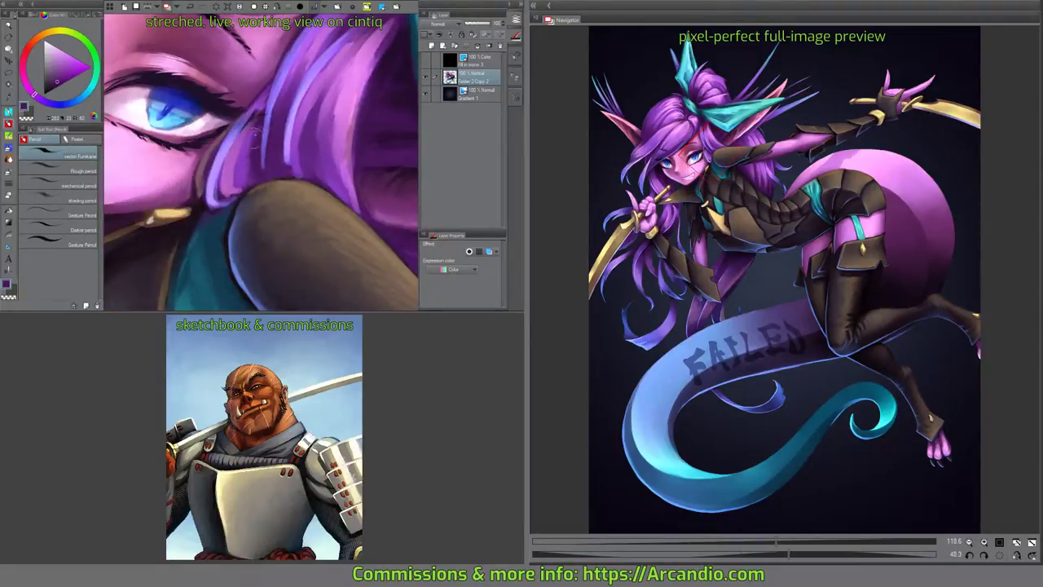
alt+click(257, 175)
drag(254, 187, 266, 123)
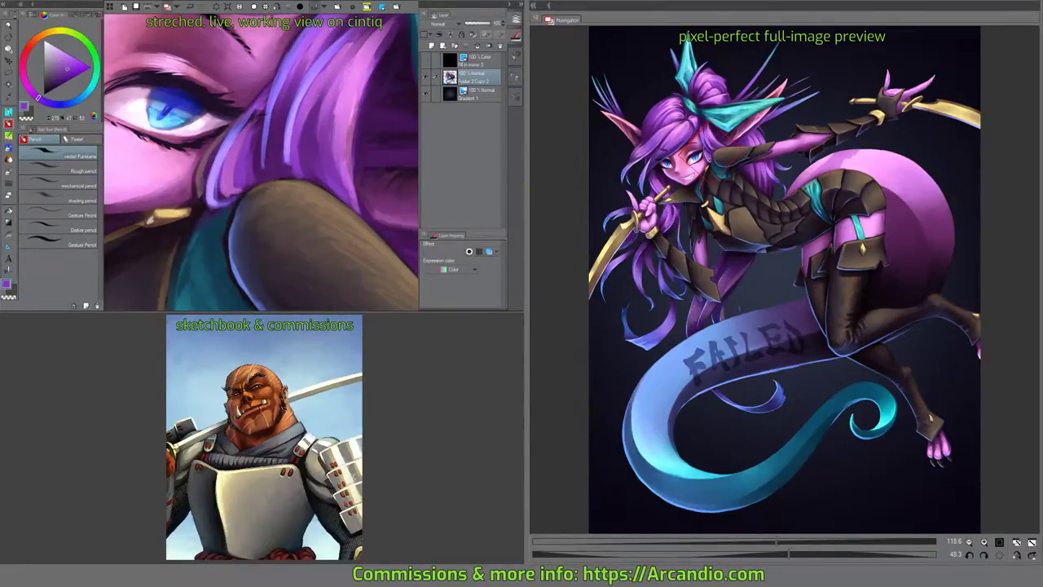
drag(245, 146, 220, 204)
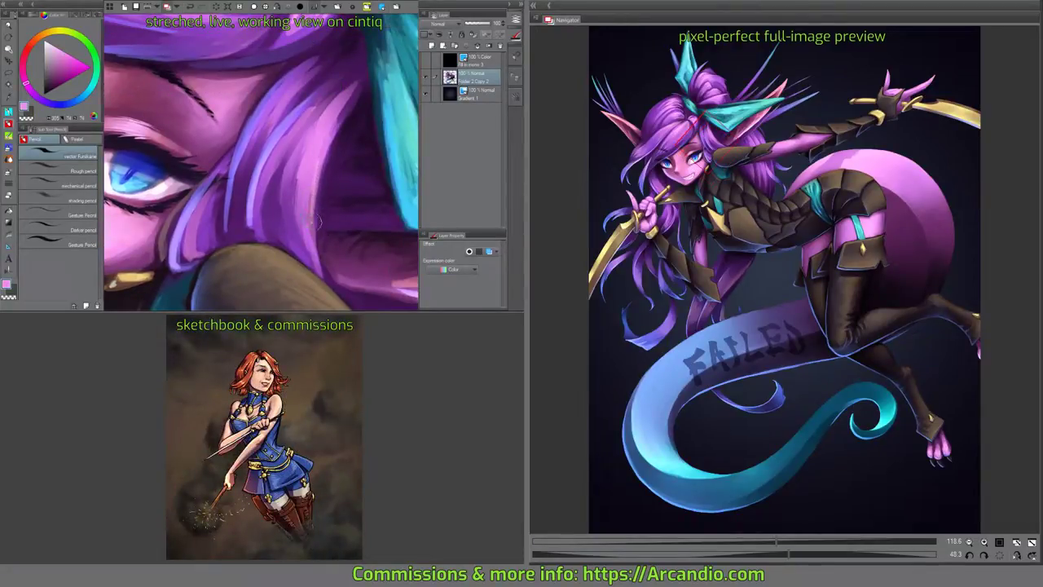
drag(313, 196, 323, 245)
scroll(330, 150, down, 2)
drag(334, 172, 318, 156)
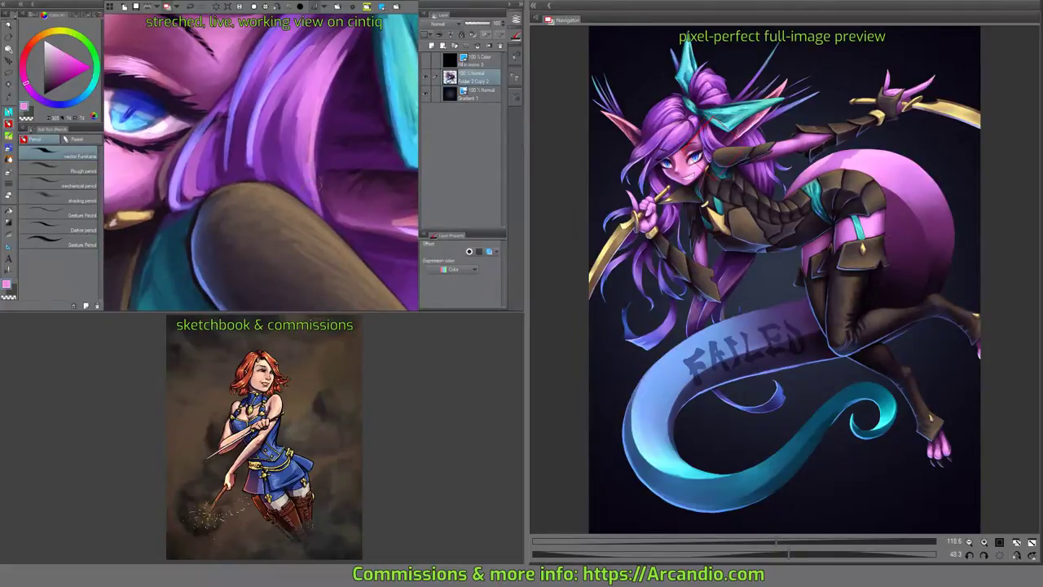
Blend the streaks in the blue-tipped hair lock beside the golden dagger's guard with the opaque watercolor blender.
scroll(298, 192, down, 5)
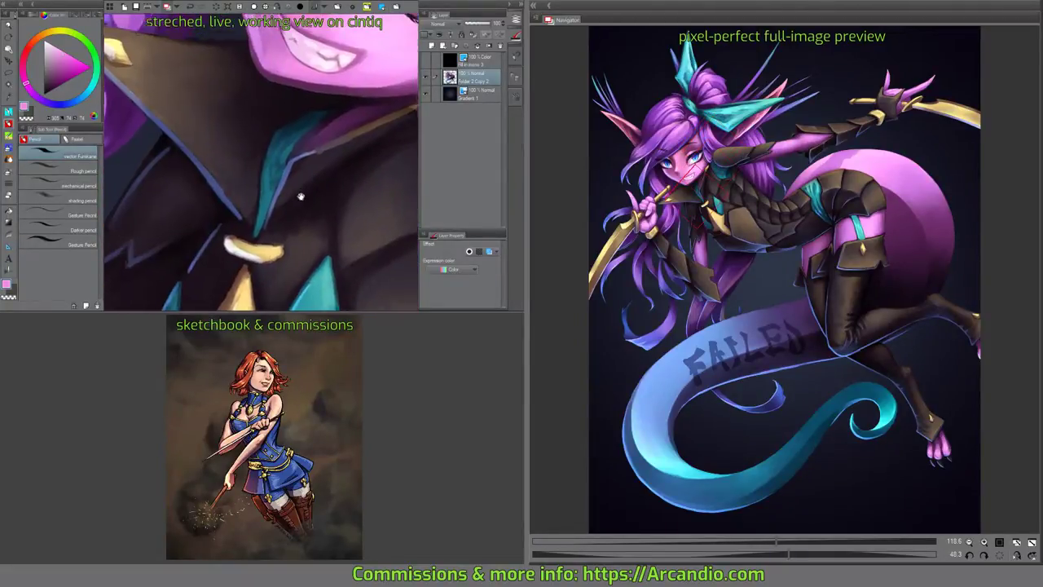
scroll(301, 197, down, 4)
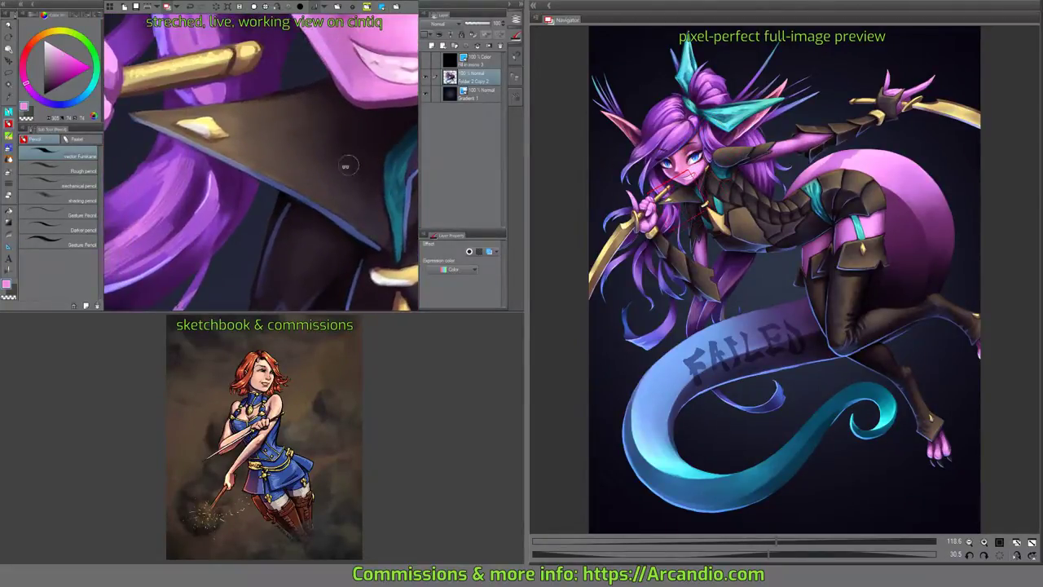
scroll(346, 167, down, 4)
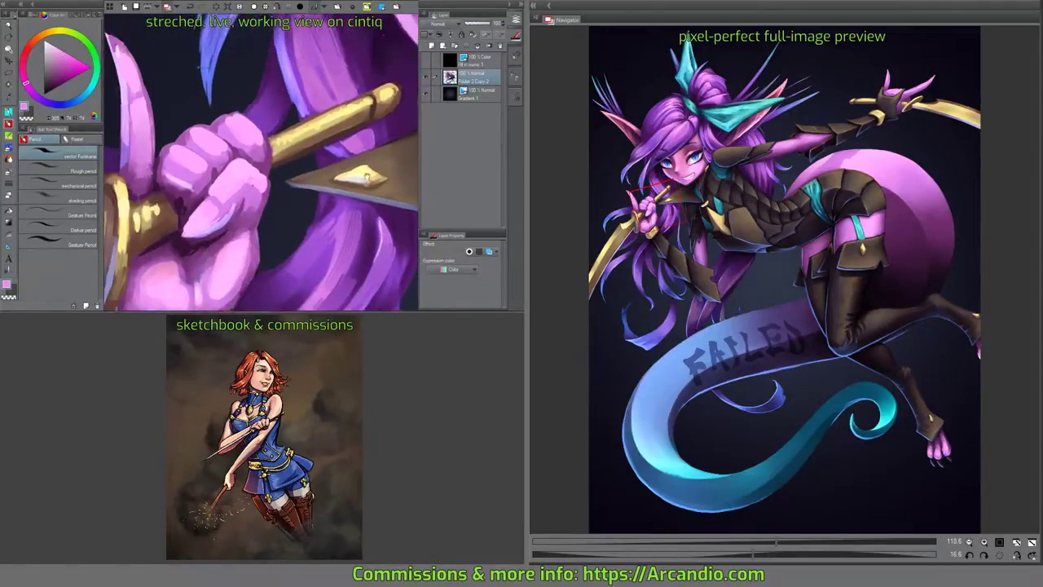
scroll(366, 176, down, 4)
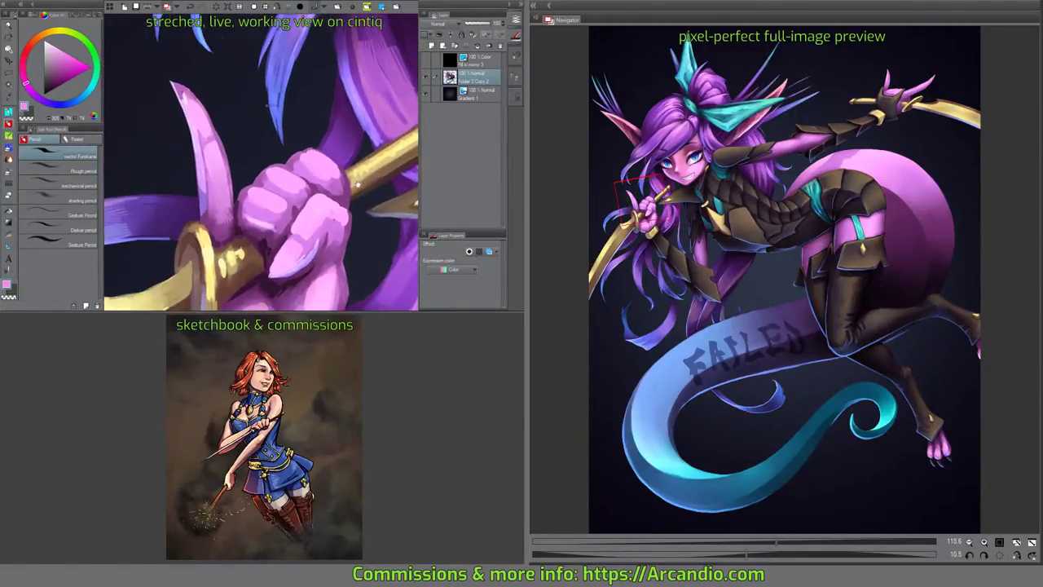
scroll(357, 184, down, 5)
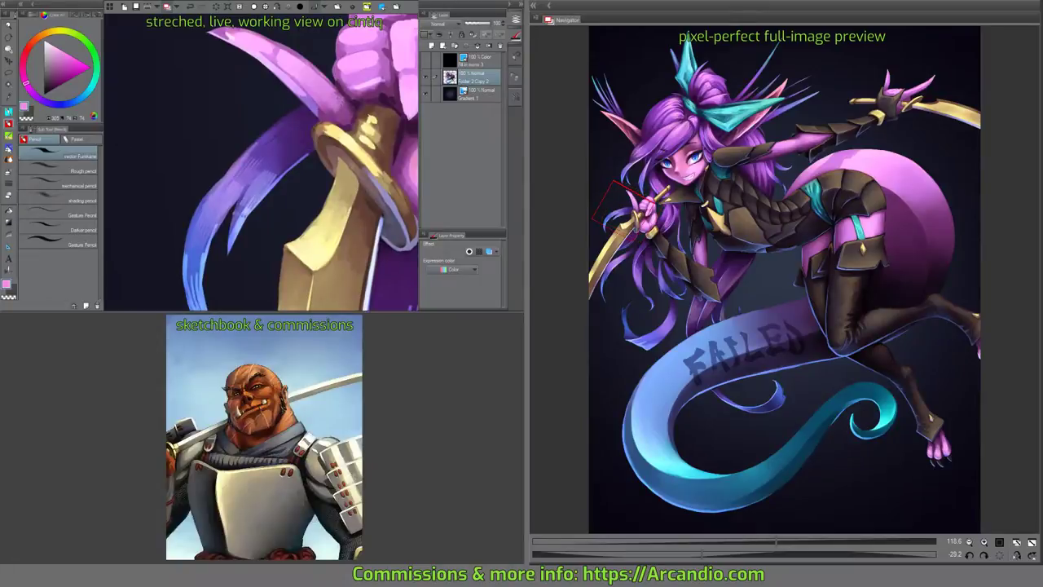
key(j)
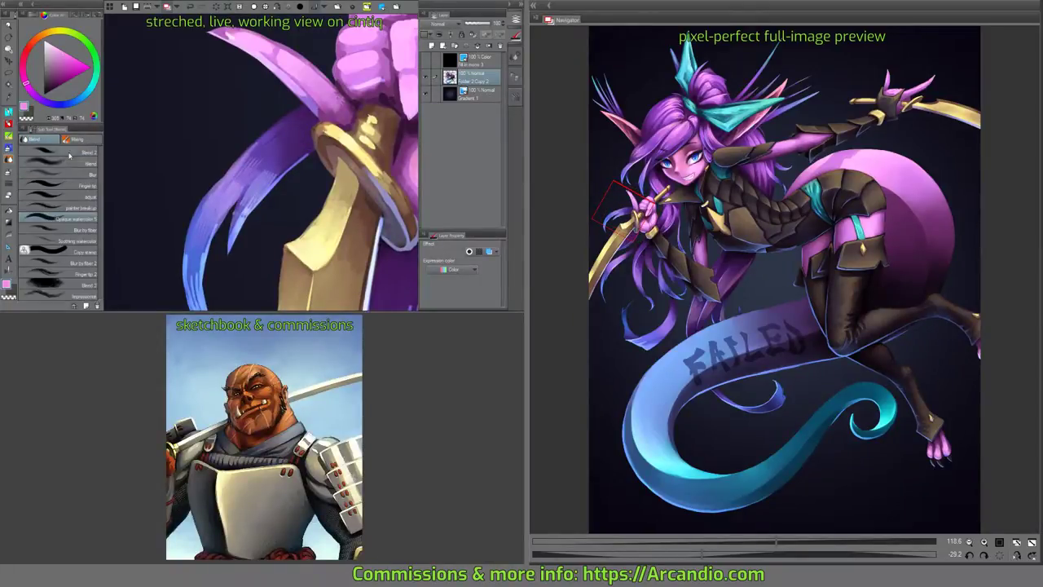
scroll(261, 157, down, 1)
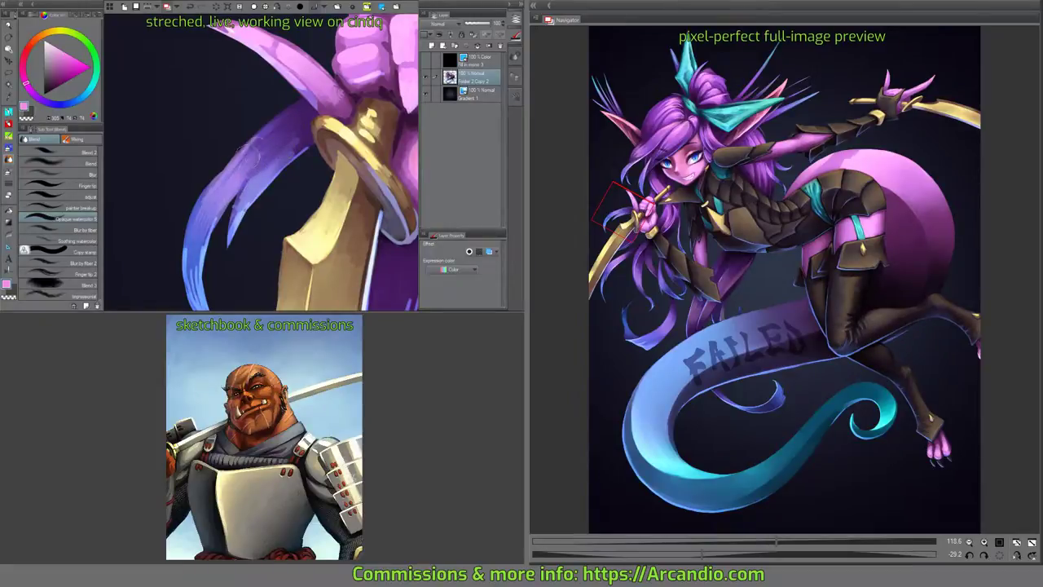
mouse_move(244, 150)
mouse_down()
mouse_move(288, 125)
mouse_move(279, 141)
mouse_move(299, 137)
mouse_move(271, 159)
mouse_move(286, 163)
mouse_move(304, 144)
mouse_move(264, 190)
mouse_move(297, 142)
mouse_up()
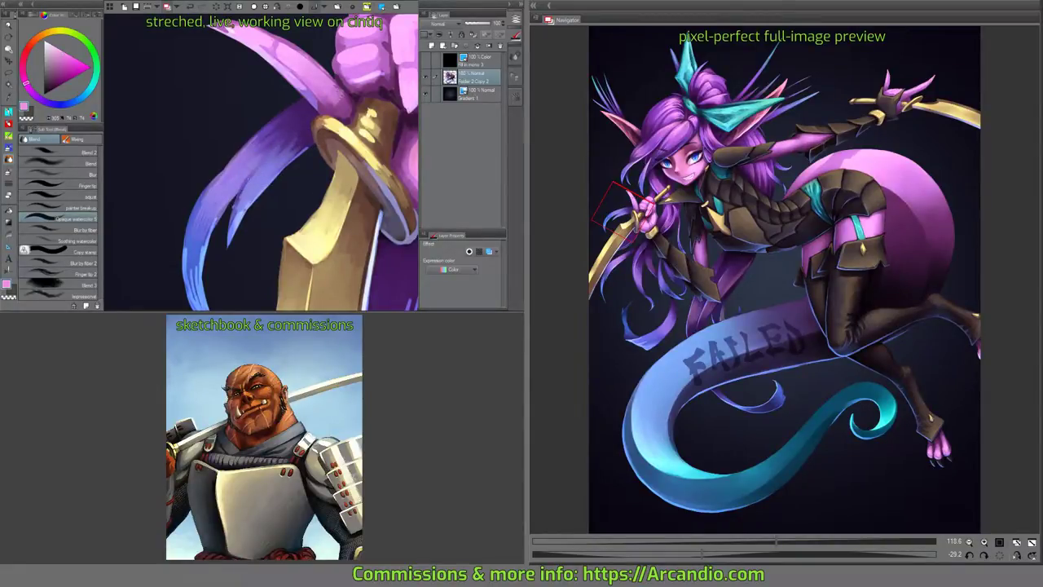
key(minus)
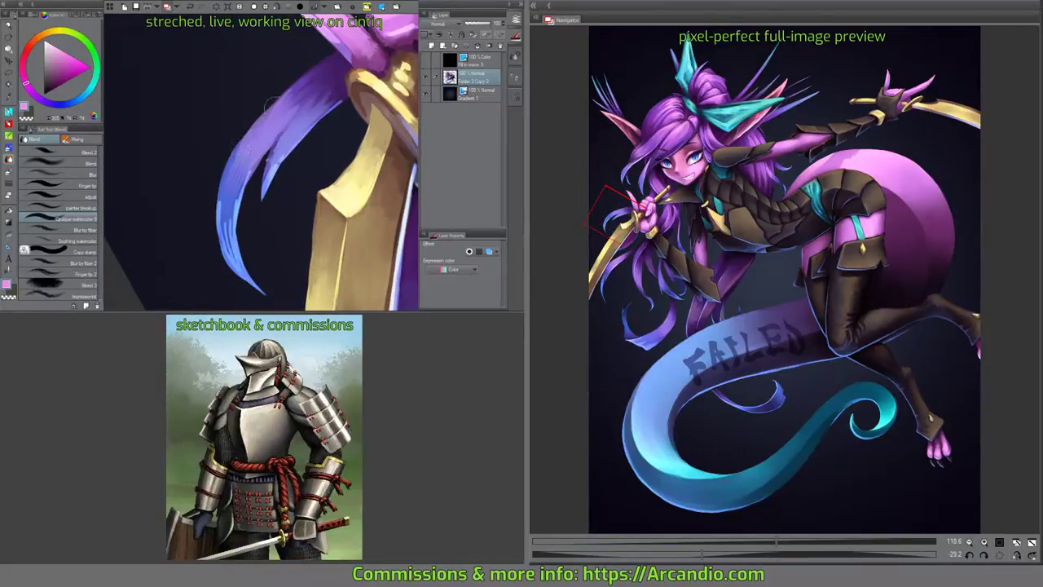
Smooth the purple-to-blue transition and outer edge of the curved hair lock next to the dagger's guard with the opaque watercolor blender.
key(minus)
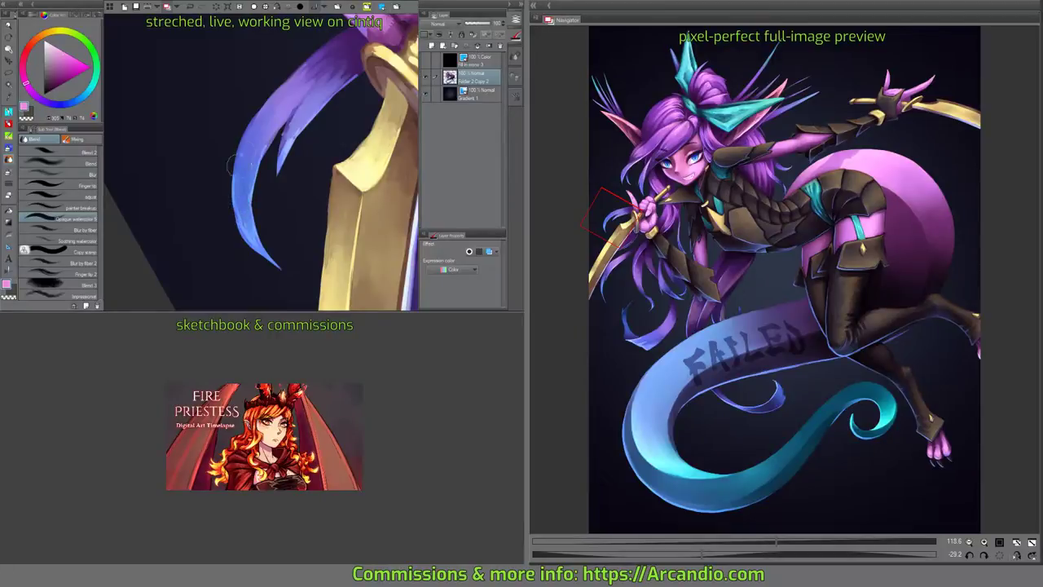
drag(240, 126, 261, 179)
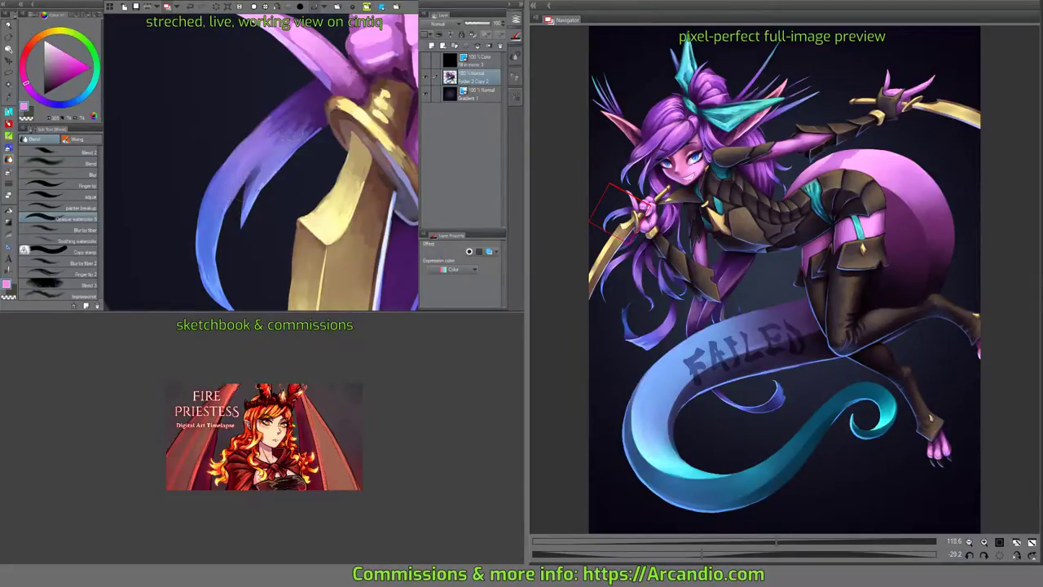
drag(263, 158, 249, 181)
drag(307, 110, 316, 131)
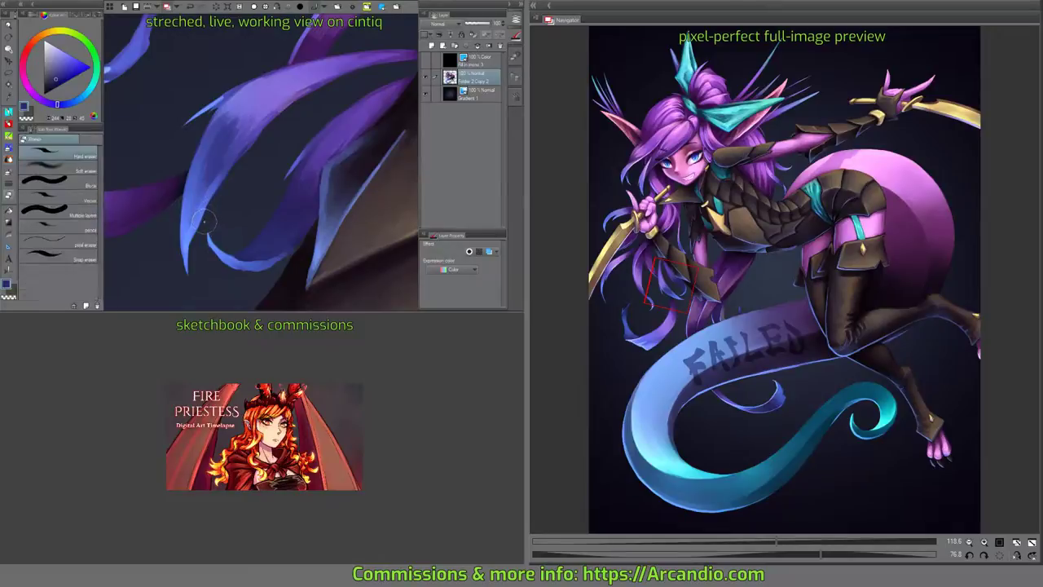
Trim the inner edge of the blue hair tip near the forearm guard with the hard eraser and blend the lock's streaks.
key(e)
drag(192, 250, 208, 213)
key(j)
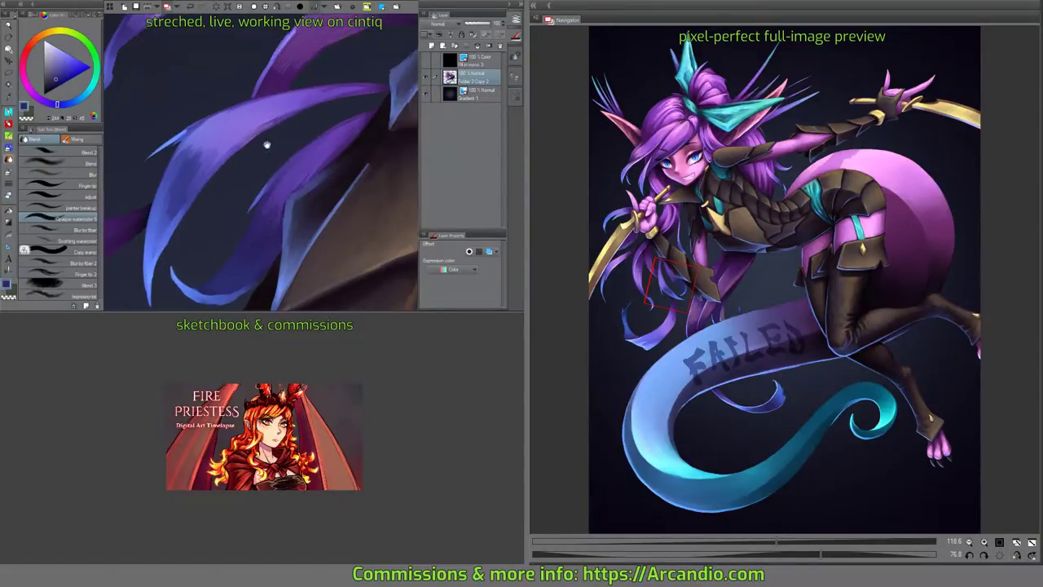
mouse_move(233, 166)
mouse_down()
mouse_move(326, 188)
mouse_move(269, 163)
mouse_move(294, 137)
mouse_move(265, 146)
mouse_up()
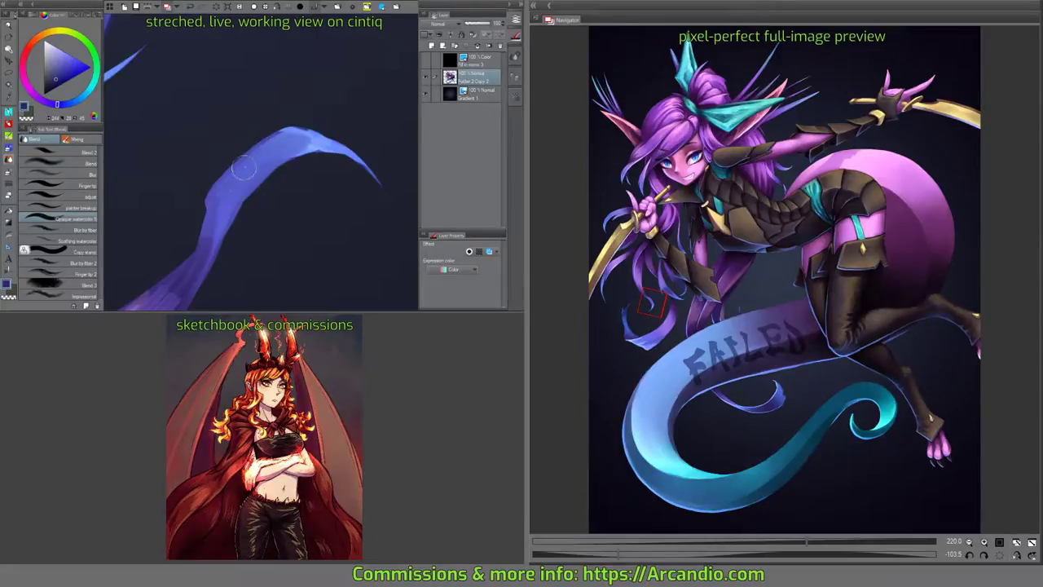
Blend the long hanging hair lock from its curled blue tip through the narrow bend into the wide purple stretch.
drag(209, 255, 241, 171)
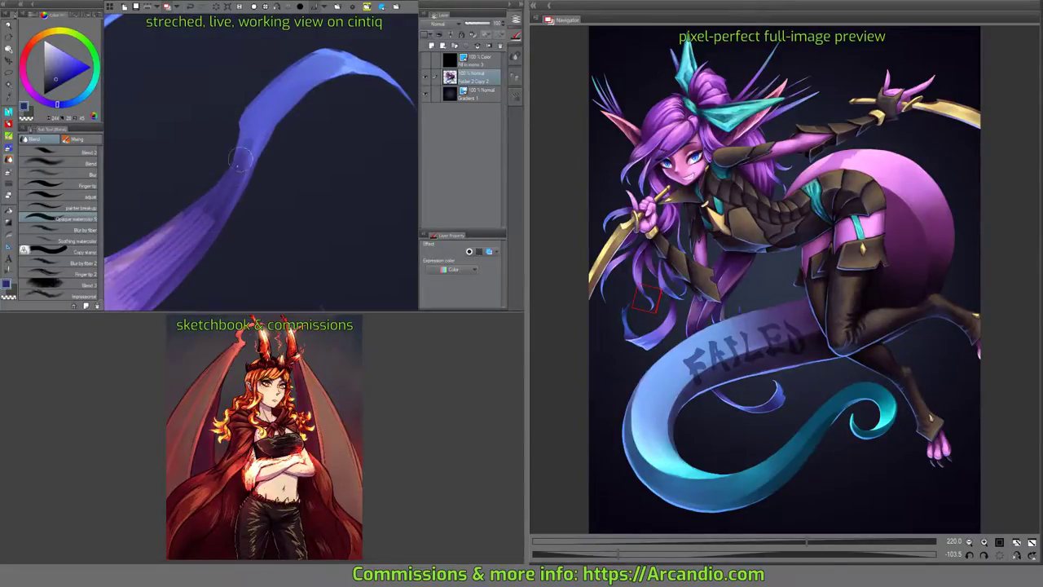
mouse_move(322, 102)
mouse_down()
mouse_move(244, 192)
mouse_move(275, 197)
mouse_move(251, 222)
mouse_up()
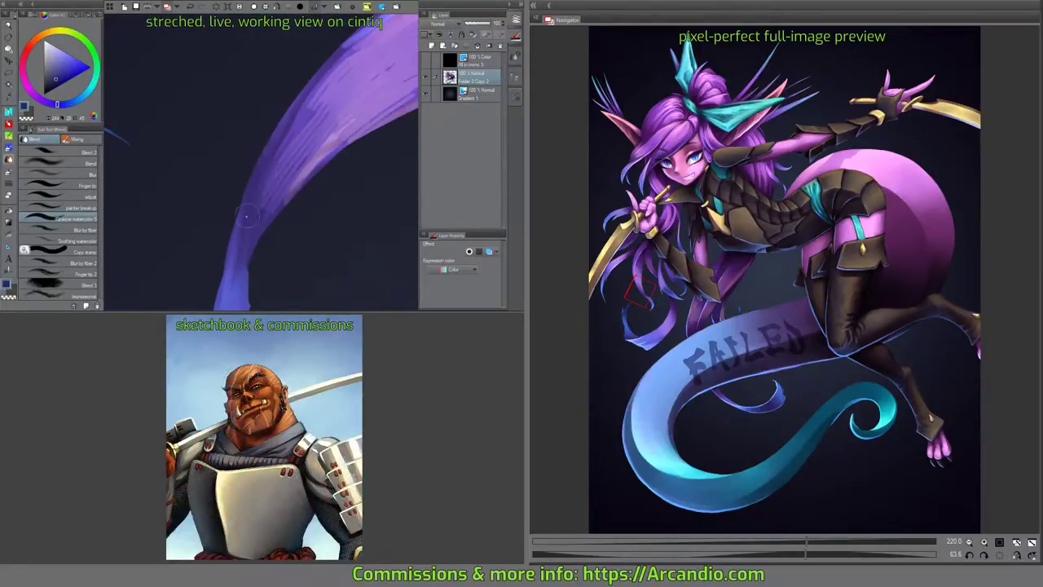
scroll(254, 231, down, 3)
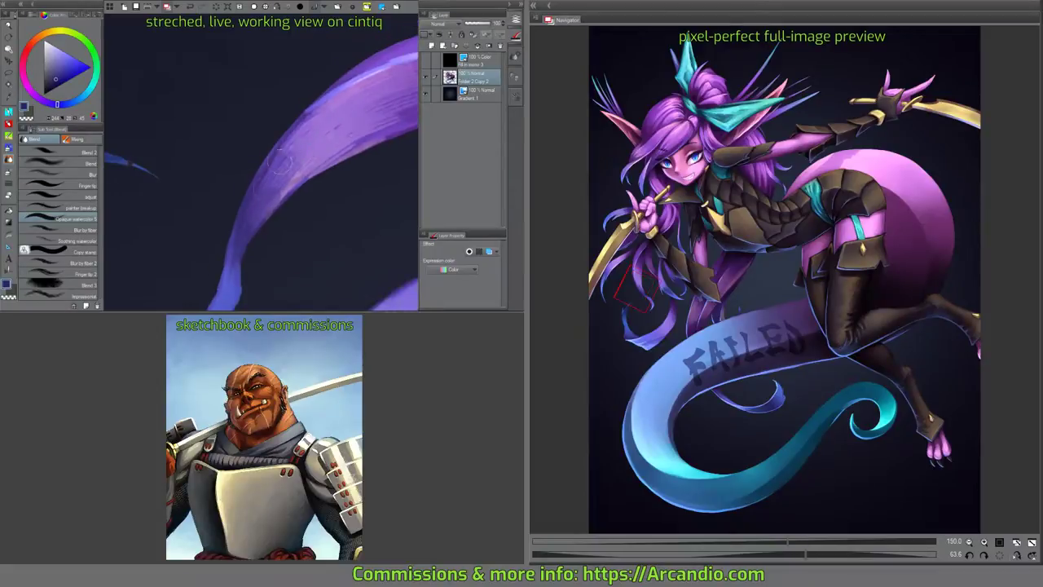
drag(369, 123, 347, 81)
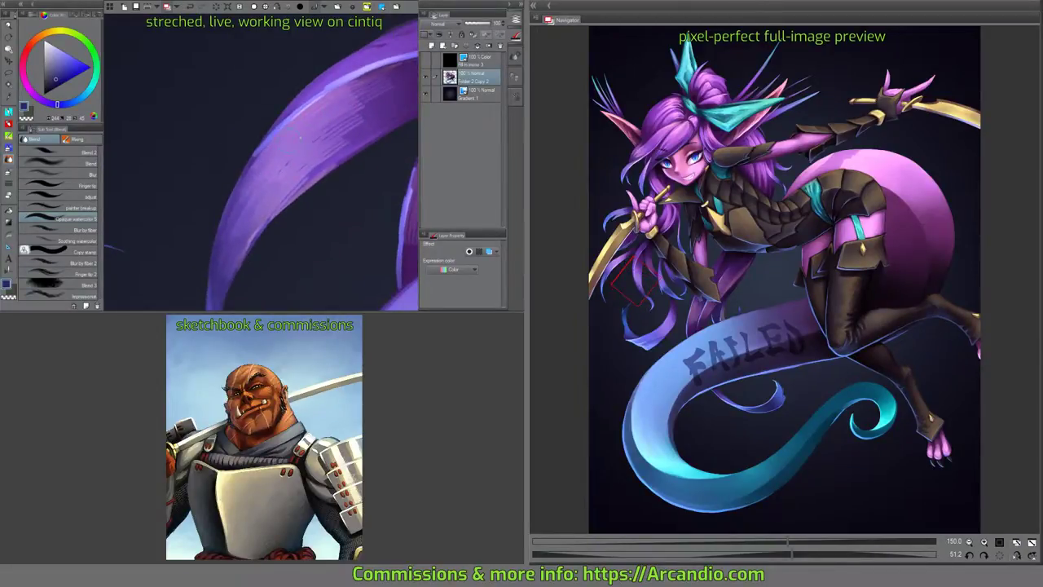
mouse_move(363, 133)
mouse_down()
mouse_move(352, 114)
mouse_move(335, 114)
mouse_up()
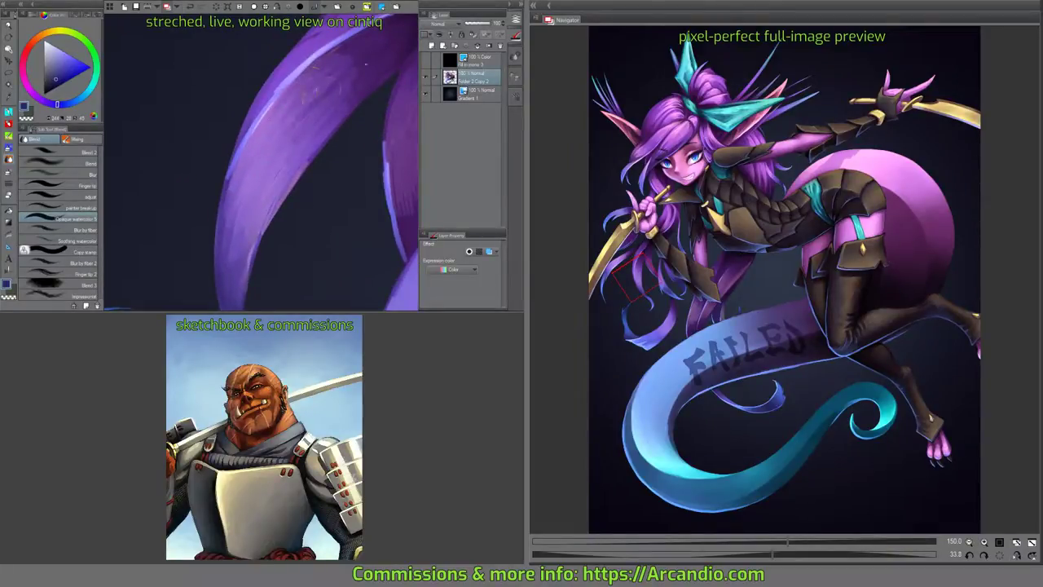
drag(328, 92, 307, 63)
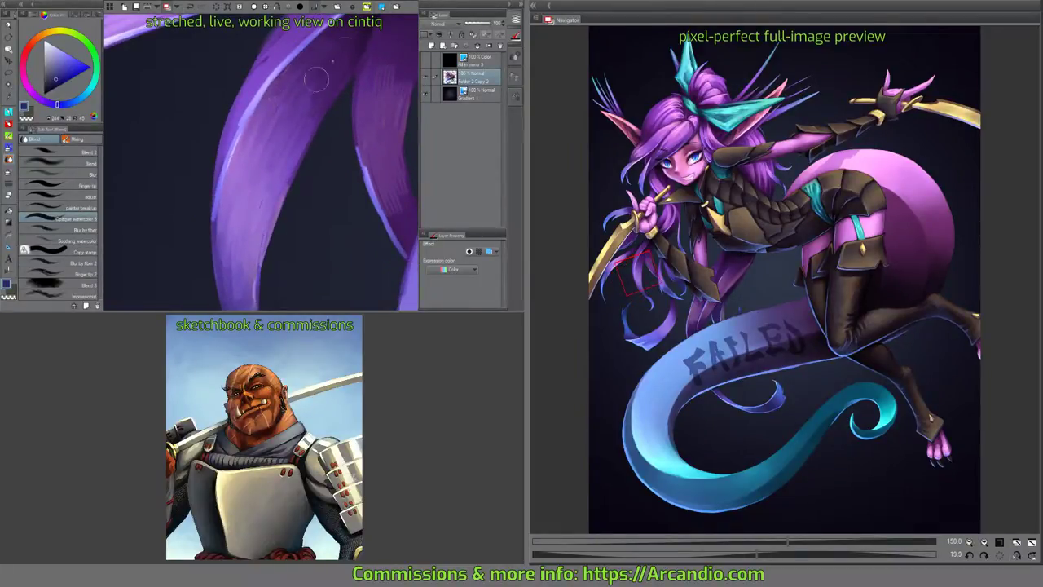
Smooth the shaded inner folds and streaks of the two purple hair locks hanging below the gold wrist cuff.
drag(304, 126, 252, 163)
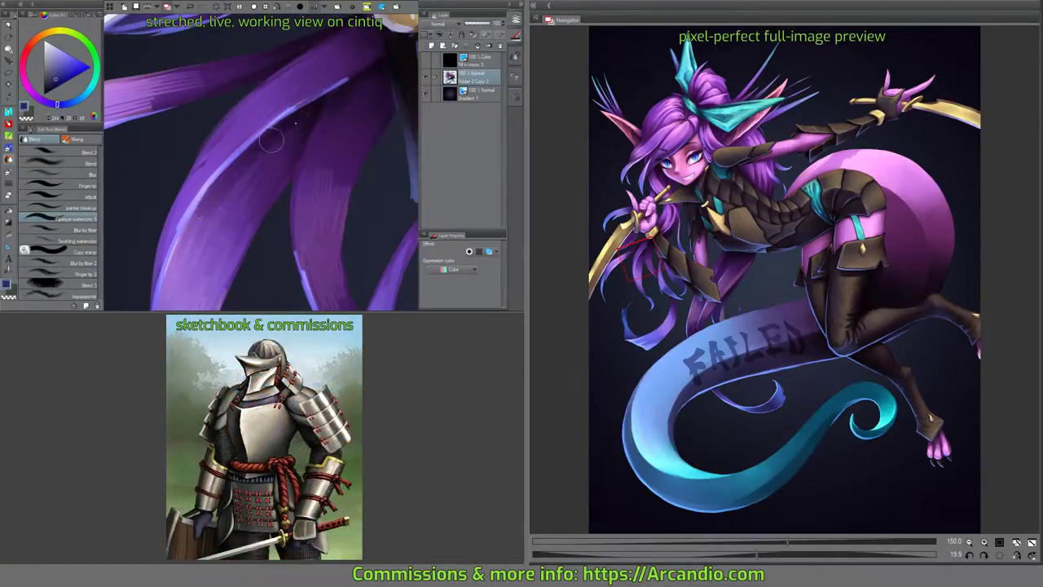
mouse_move(204, 205)
mouse_down()
mouse_move(172, 260)
mouse_move(221, 190)
mouse_up()
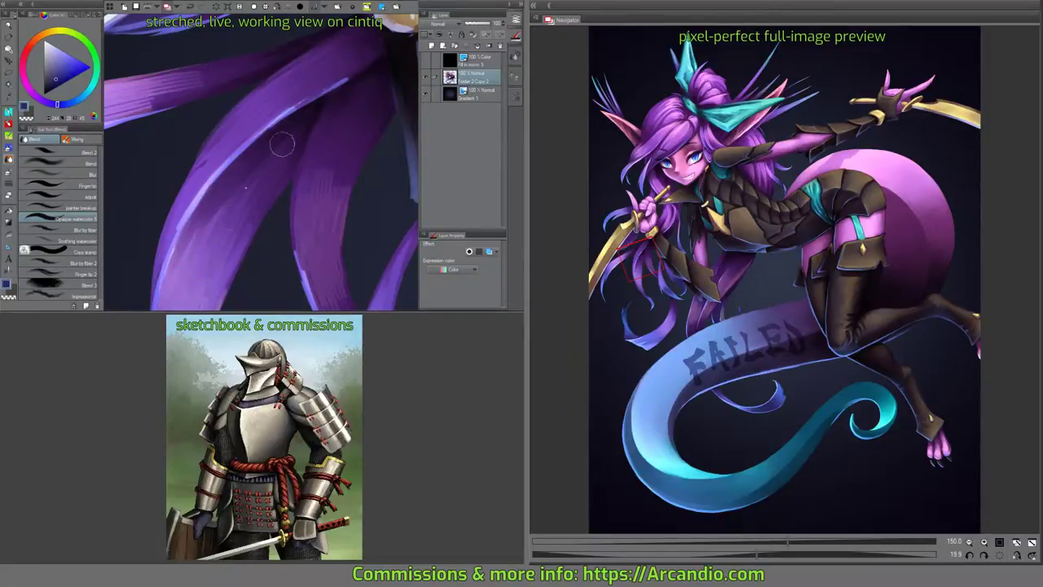
drag(279, 145, 249, 175)
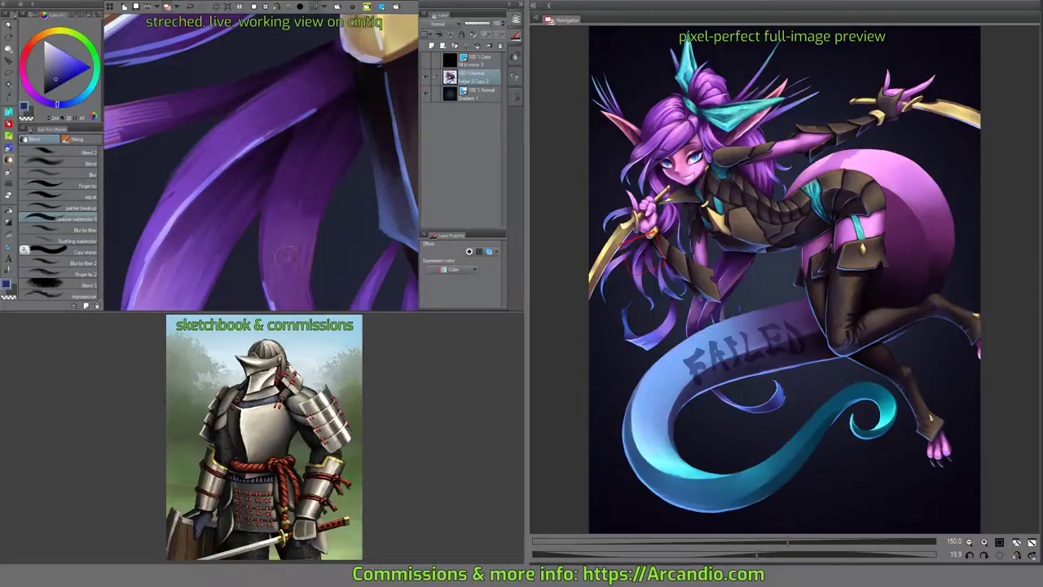
drag(319, 171, 304, 67)
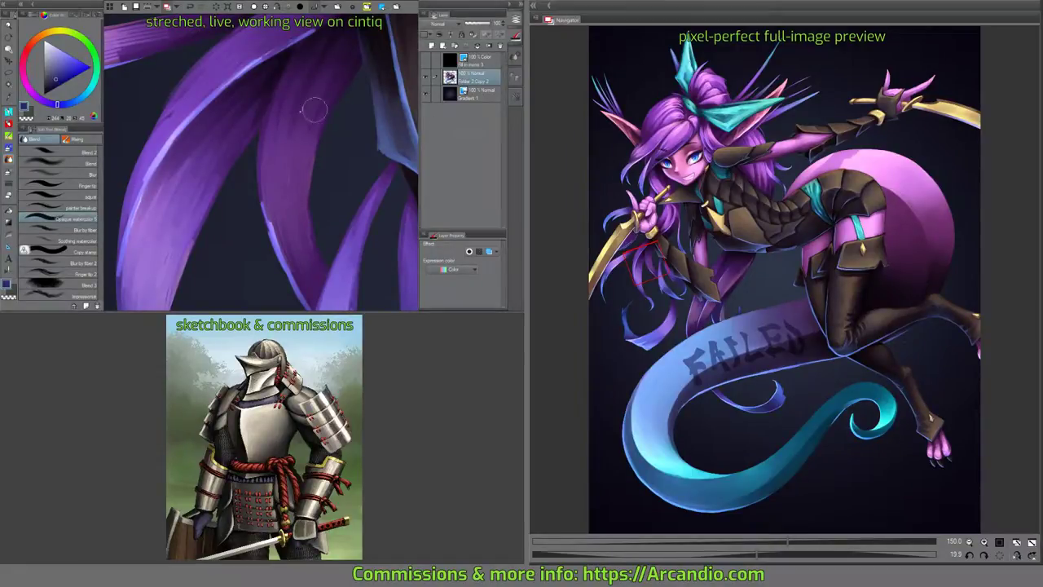
drag(240, 144, 254, 202)
Sample the violet of the front hair lock below the wrist cuff and blend its outer edge and upper strands.
alt+click(172, 189)
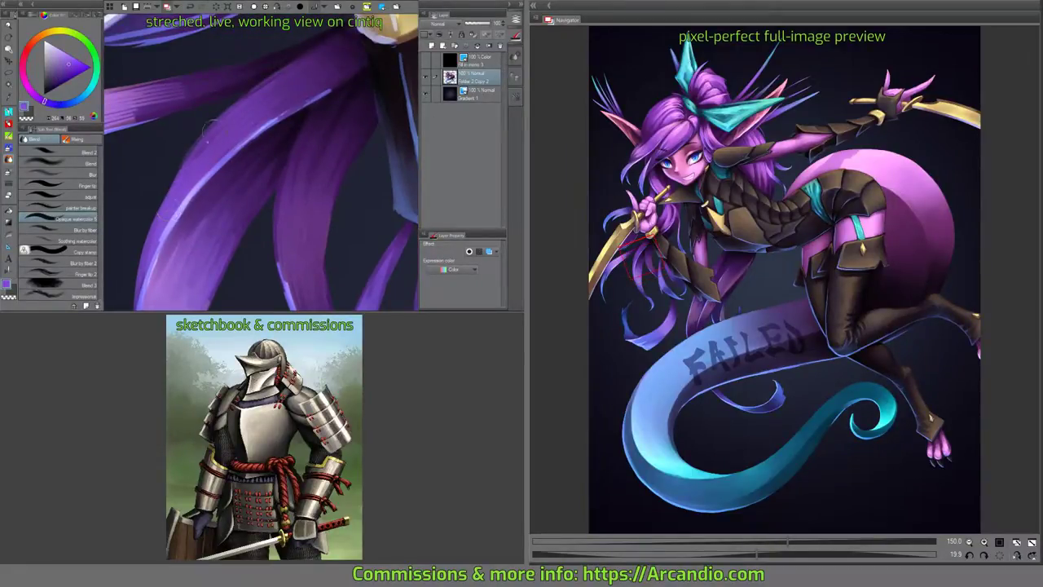
mouse_move(191, 160)
mouse_down()
mouse_move(215, 106)
mouse_move(227, 126)
mouse_move(265, 136)
mouse_move(314, 106)
mouse_up()
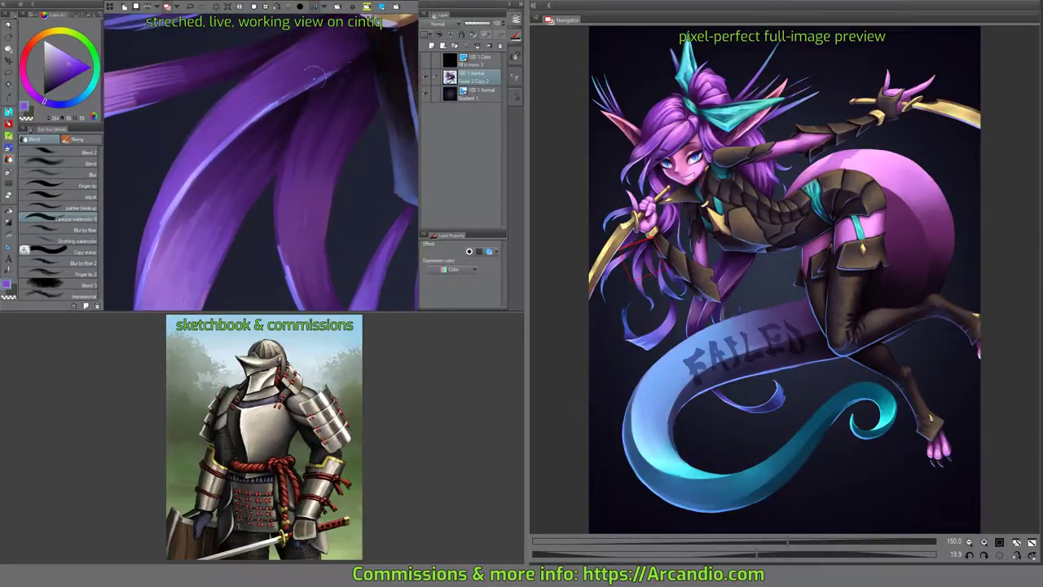
mouse_move(346, 62)
mouse_down()
mouse_move(303, 236)
mouse_move(304, 129)
mouse_move(253, 167)
mouse_up()
mouse_move(329, 102)
mouse_down()
mouse_move(270, 137)
mouse_move(318, 121)
mouse_up()
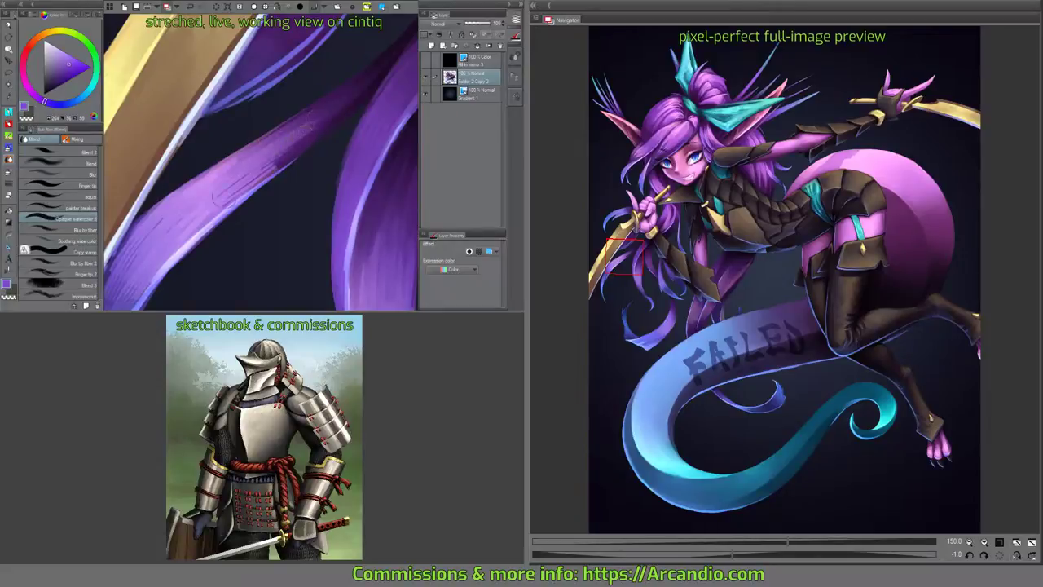
Blend the dark streaks along the purple hair lock that runs down to the golden dagger's blade.
mouse_move(272, 178)
mouse_down()
mouse_move(297, 152)
mouse_move(226, 201)
mouse_up()
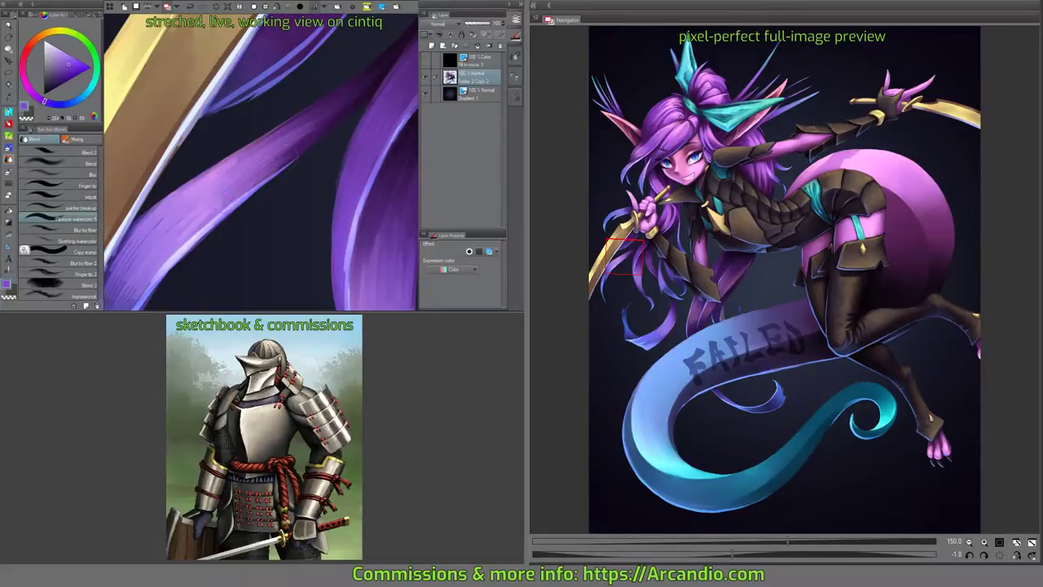
mouse_move(249, 153)
mouse_down()
mouse_move(289, 121)
mouse_move(334, 106)
mouse_up()
mouse_move(383, 72)
mouse_down()
mouse_move(290, 152)
mouse_move(357, 79)
mouse_move(322, 116)
mouse_move(352, 96)
mouse_move(342, 109)
mouse_move(311, 129)
mouse_move(273, 124)
mouse_move(216, 189)
mouse_up()
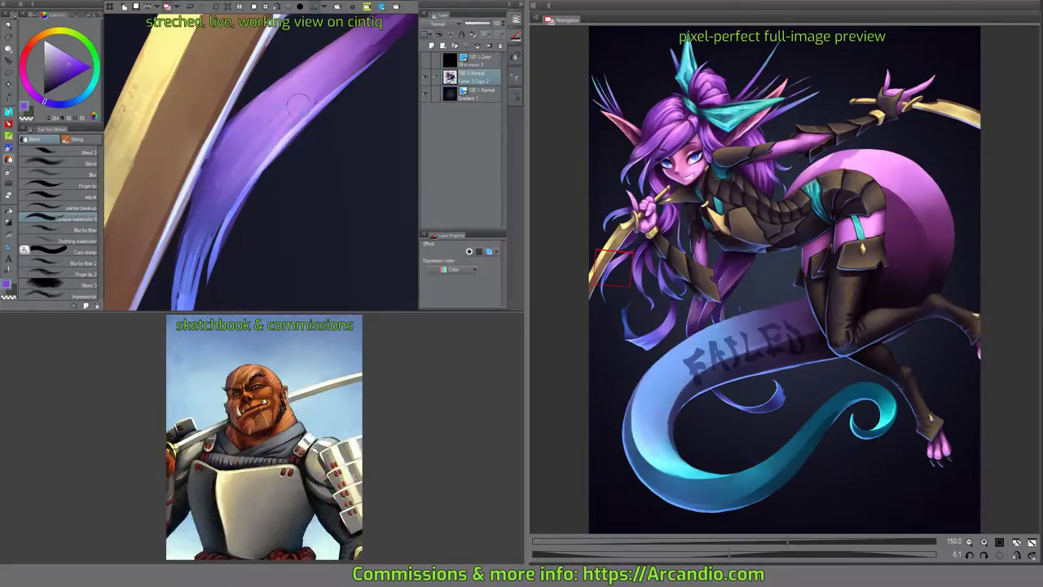
Smooth the lock's violet-to-blue gradient and the streaks in its forked blue tip beside the dagger's blade.
drag(288, 123, 244, 85)
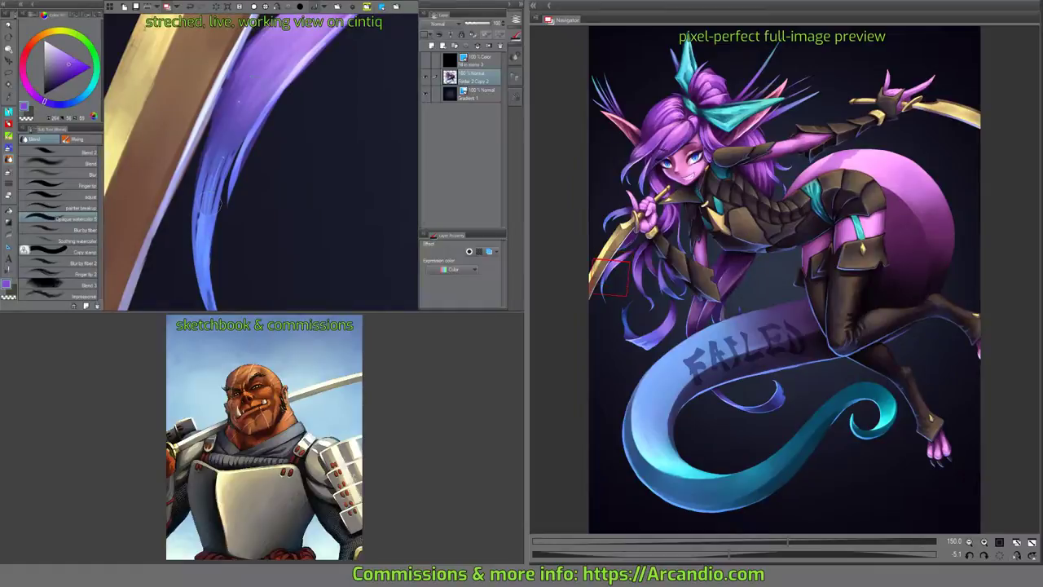
drag(214, 135, 195, 207)
drag(219, 129, 197, 181)
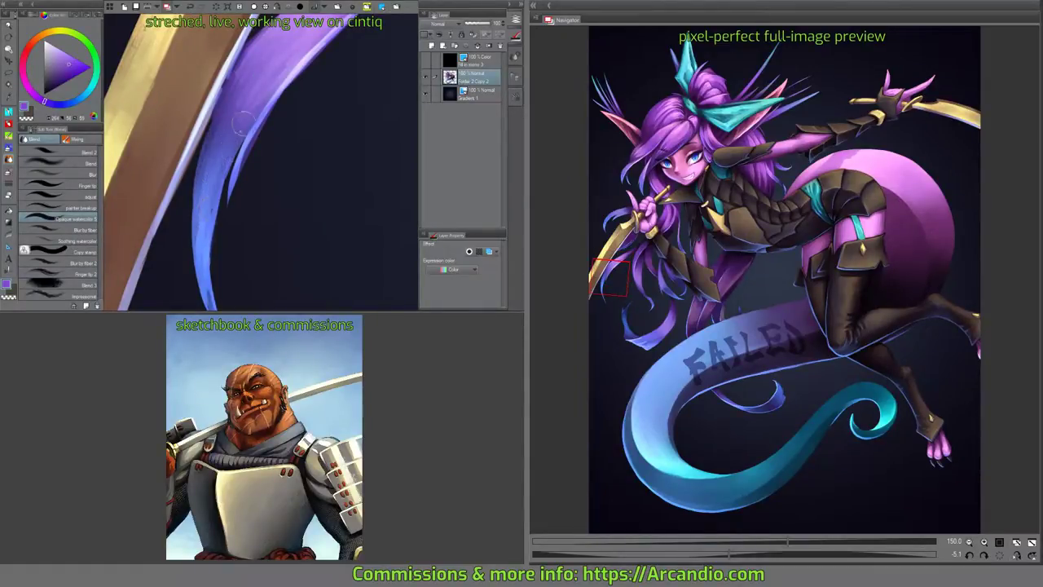
drag(244, 119, 244, 46)
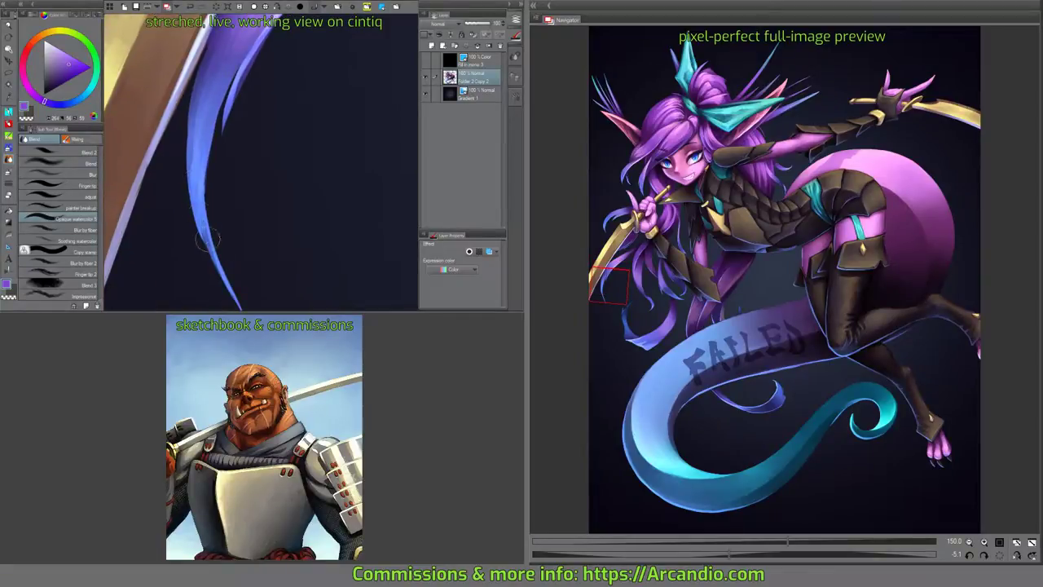
mouse_move(221, 141)
mouse_down()
mouse_move(261, 114)
mouse_move(214, 208)
mouse_move(271, 97)
mouse_up()
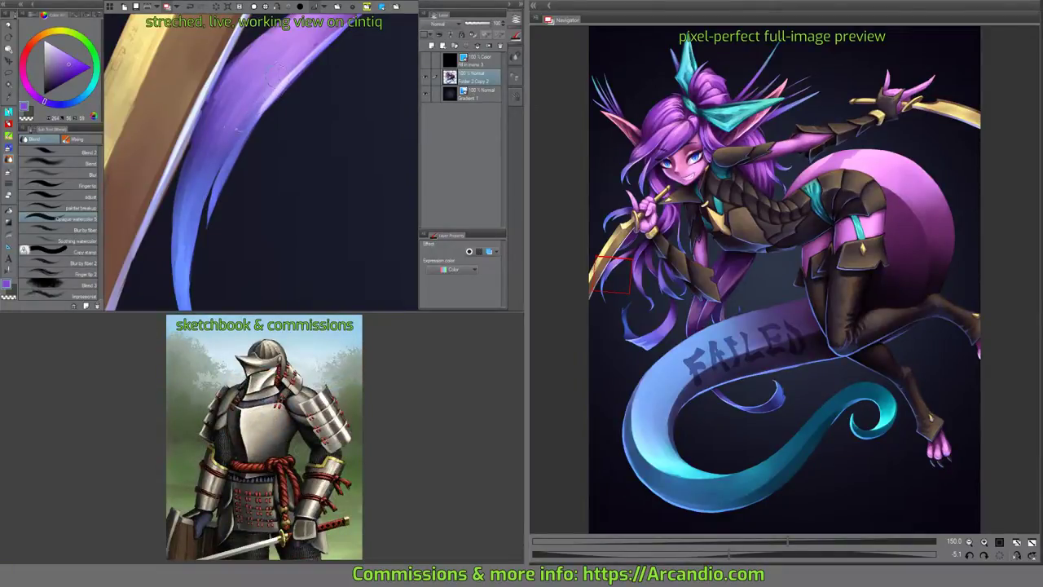
mouse_move(227, 146)
mouse_down()
mouse_move(274, 79)
mouse_move(315, 98)
mouse_move(333, 76)
mouse_move(288, 186)
mouse_move(303, 130)
mouse_move(244, 114)
mouse_move(252, 186)
mouse_move(273, 147)
mouse_move(244, 240)
mouse_move(287, 99)
mouse_move(278, 118)
mouse_up()
Blend the dark purple hair section between the dagger's blade and guard, softening its blue rim-lit edge.
mouse_move(245, 242)
mouse_down()
mouse_move(277, 141)
mouse_move(274, 117)
mouse_move(295, 95)
mouse_move(287, 189)
mouse_up()
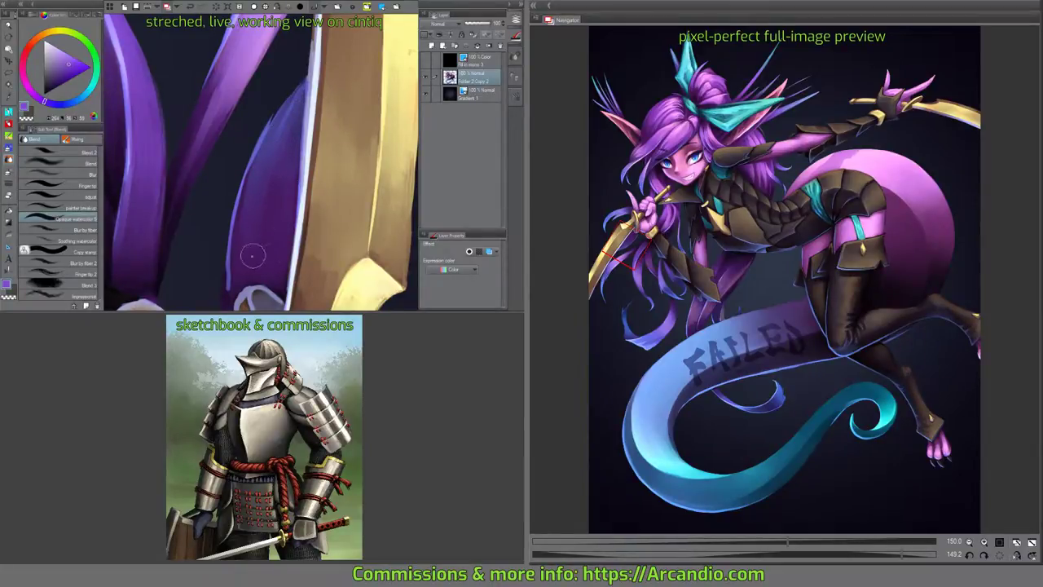
drag(245, 252, 256, 196)
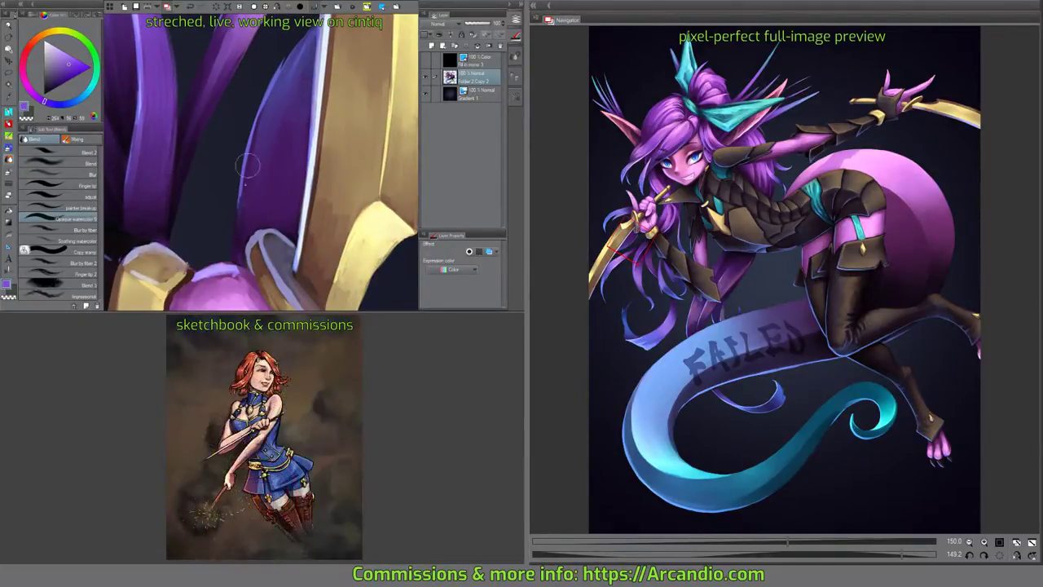
drag(237, 235, 263, 117)
scroll(261, 117, up, 2)
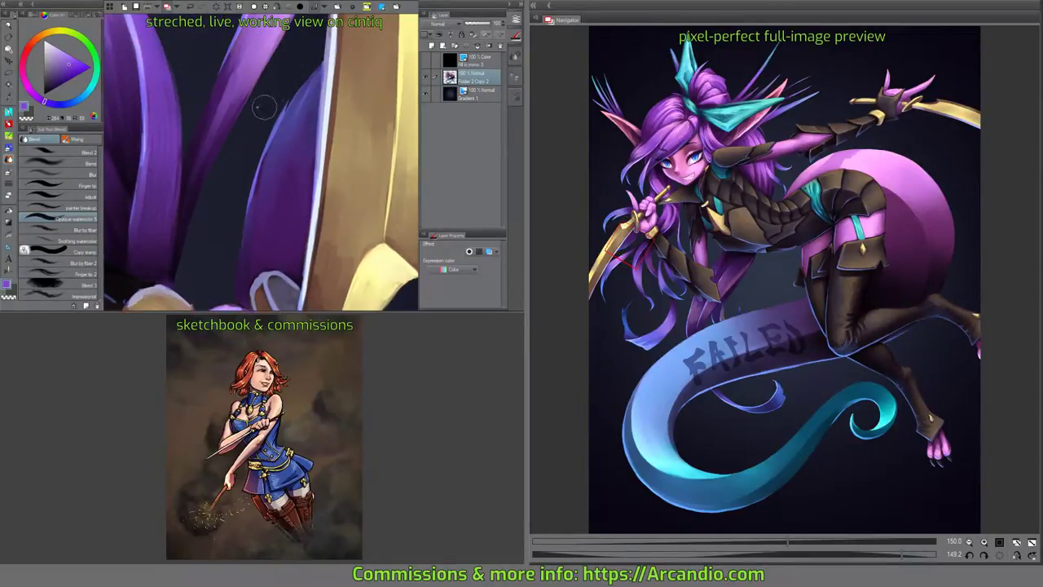
drag(285, 70, 235, 167)
Soften the dark-to-light transition in the upper part of the narrow hair lock beside the dagger's blade.
drag(272, 112, 208, 181)
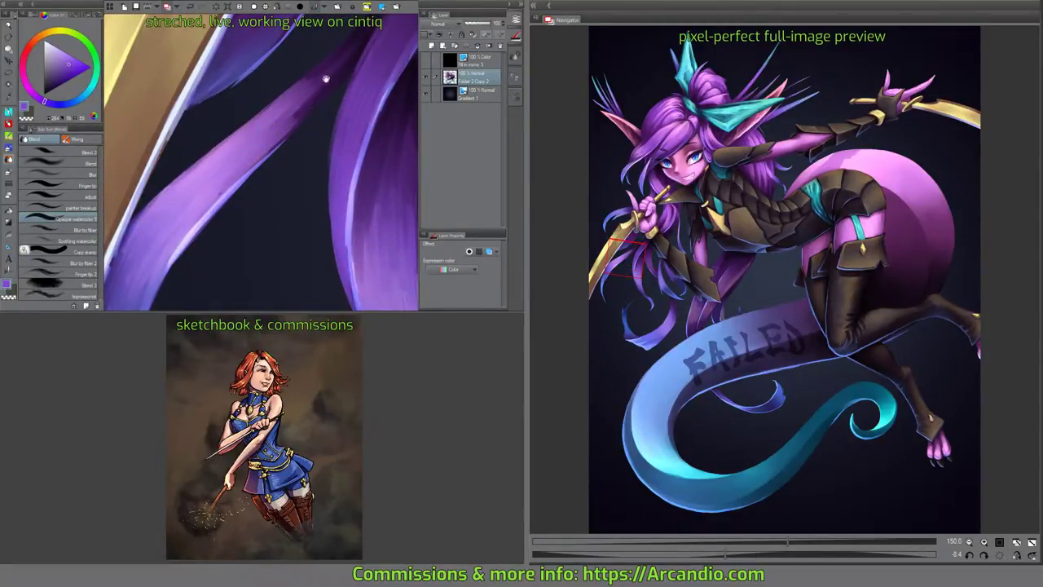
drag(325, 79, 269, 158)
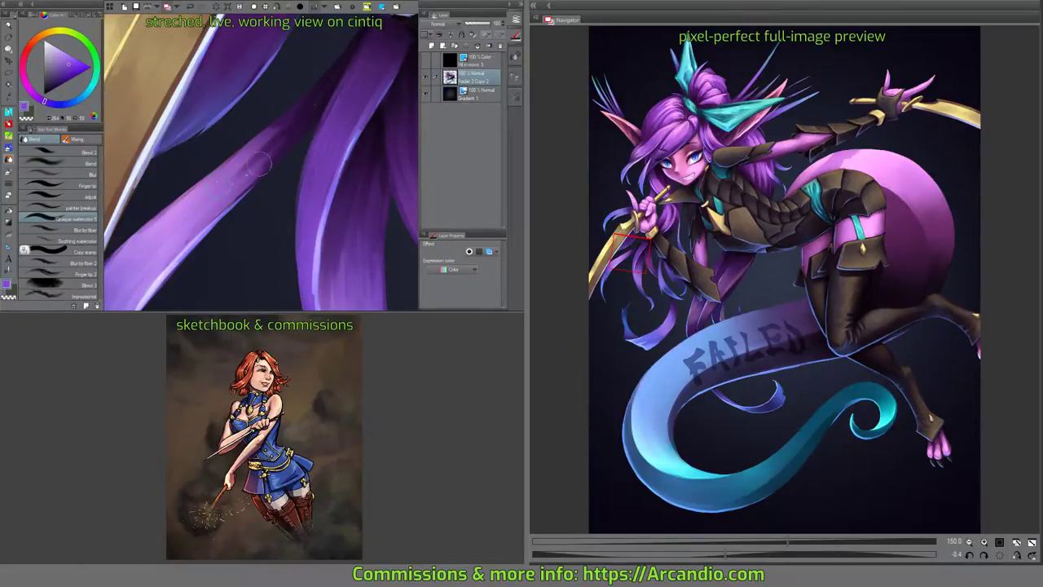
mouse_move(308, 110)
mouse_down()
mouse_move(185, 210)
mouse_move(252, 168)
mouse_up()
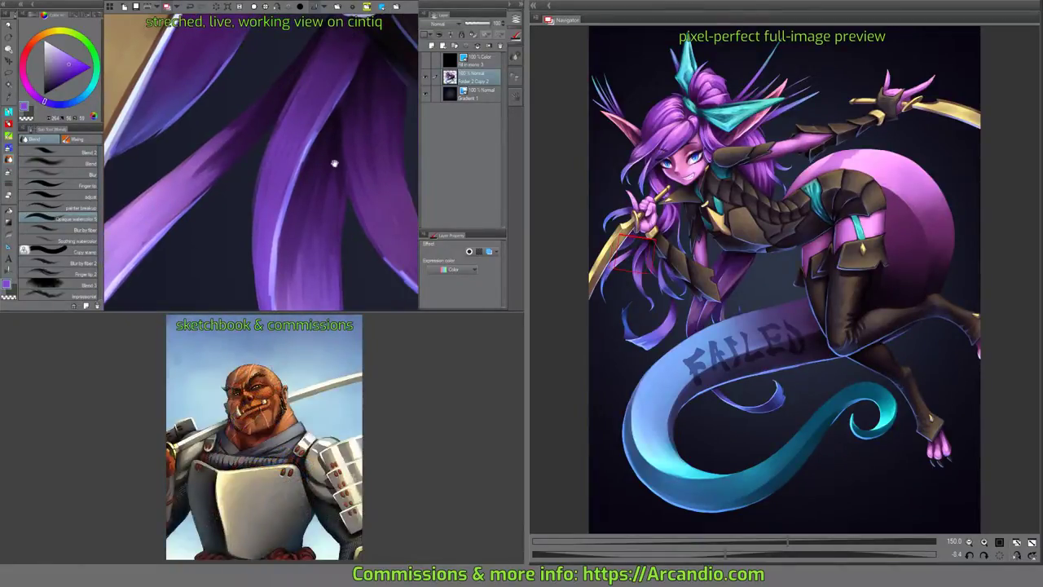
Blend the roots, shadows and lower streaks of the overlapping purple hair locks between the wrist cuff and the forearm guard.
mouse_move(334, 163)
mouse_down()
mouse_move(253, 159)
mouse_move(244, 130)
mouse_move(269, 99)
mouse_up()
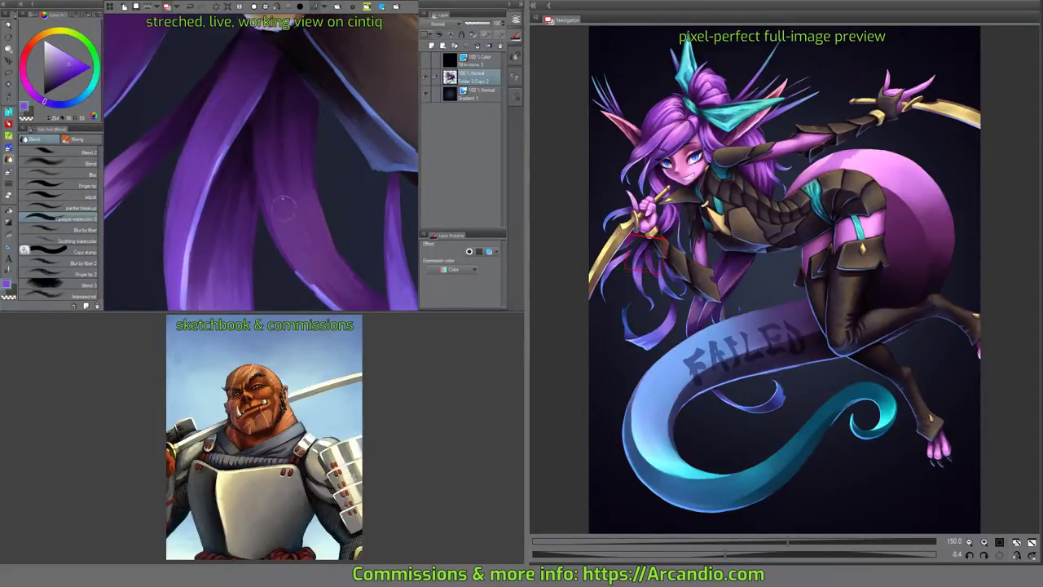
drag(282, 208, 284, 151)
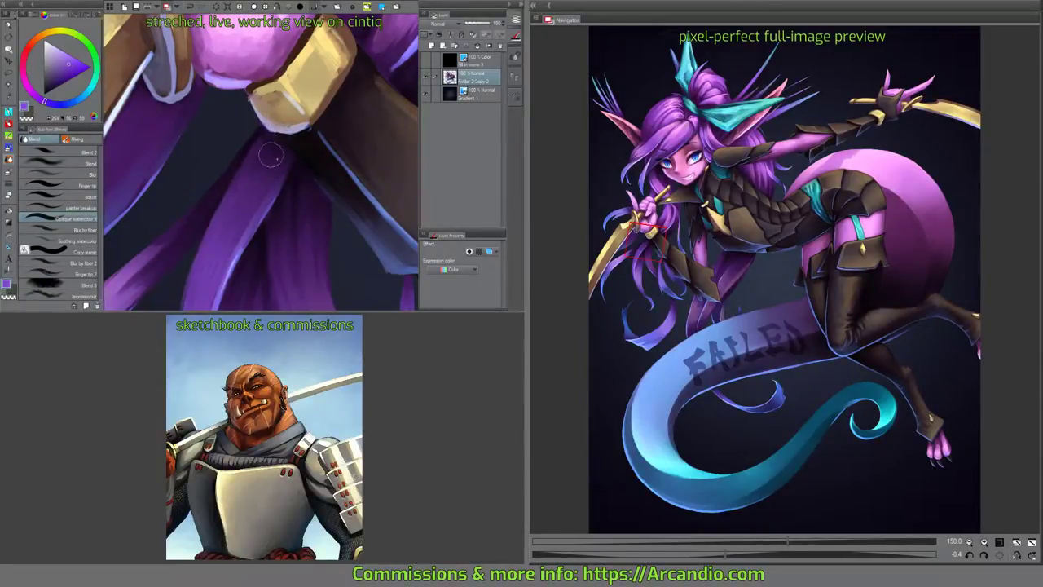
scroll(287, 167, down, 2)
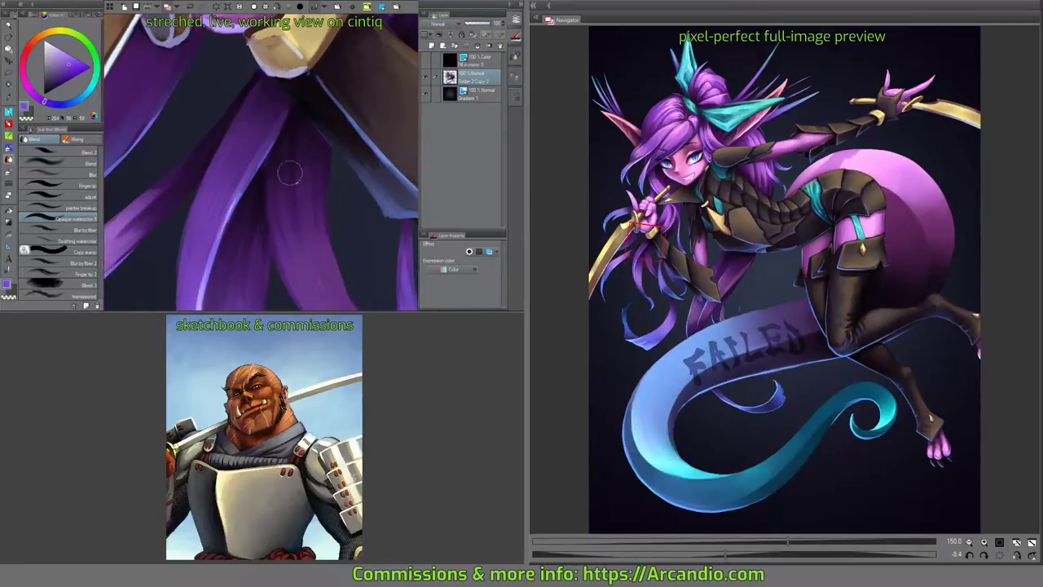
drag(309, 221, 299, 133)
drag(252, 182, 249, 128)
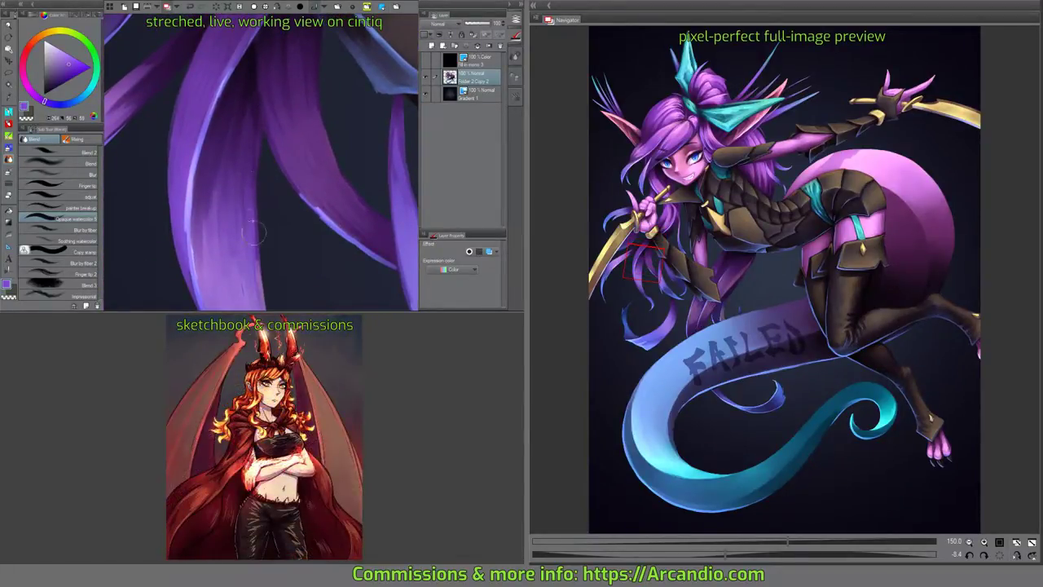
mouse_move(343, 106)
mouse_down()
mouse_move(298, 217)
mouse_move(238, 167)
mouse_move(300, 104)
mouse_move(324, 47)
mouse_up()
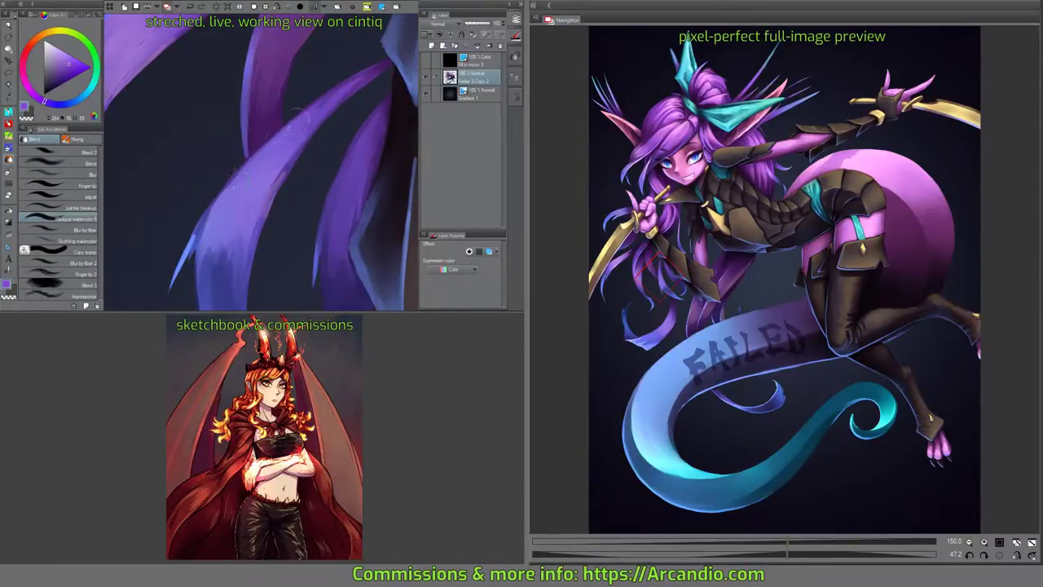
Smooth the violet-to-blue gradient of the forked hair lock and the shorter lock next to it beside the forearm guard.
drag(211, 195, 255, 154)
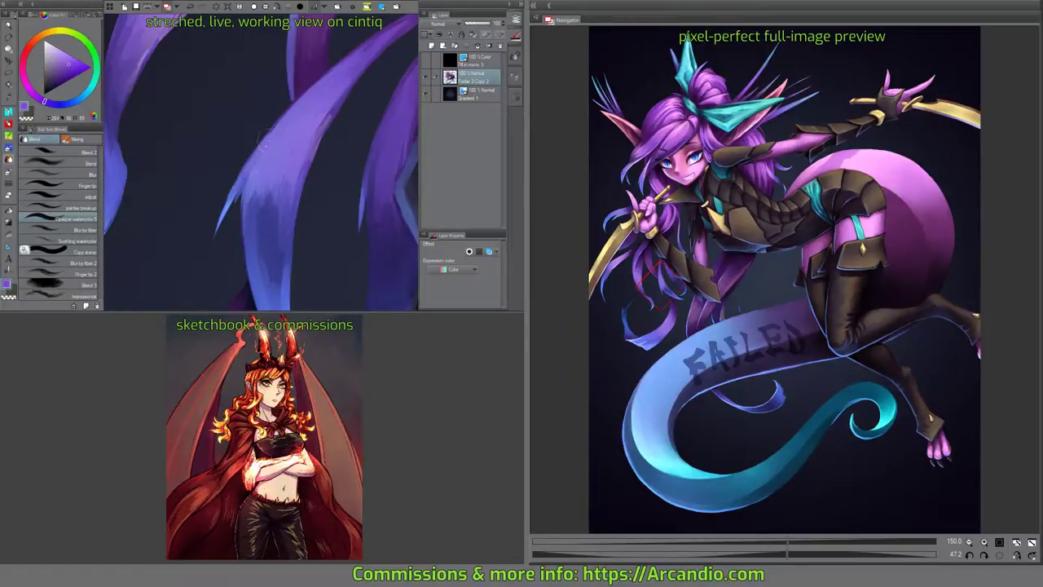
drag(283, 102, 213, 102)
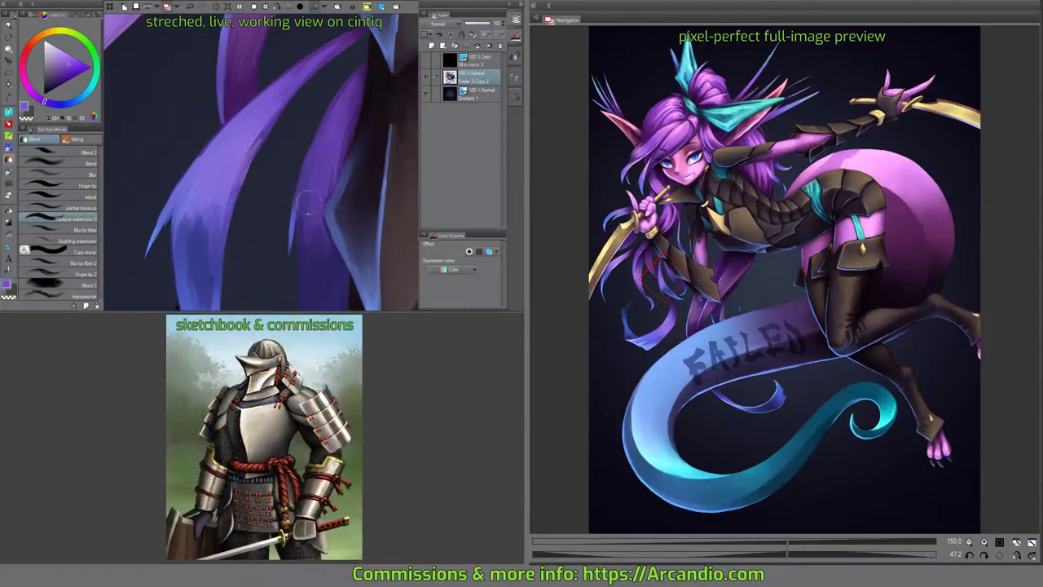
drag(332, 126, 328, 100)
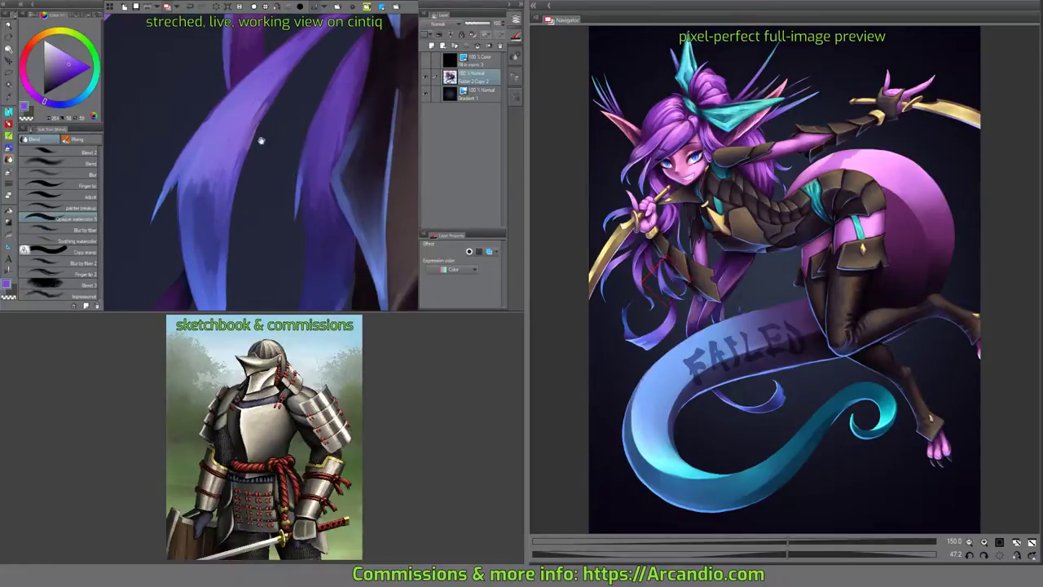
drag(261, 140, 327, 184)
drag(249, 221, 326, 122)
key(ctrl+minus)
drag(269, 204, 252, 166)
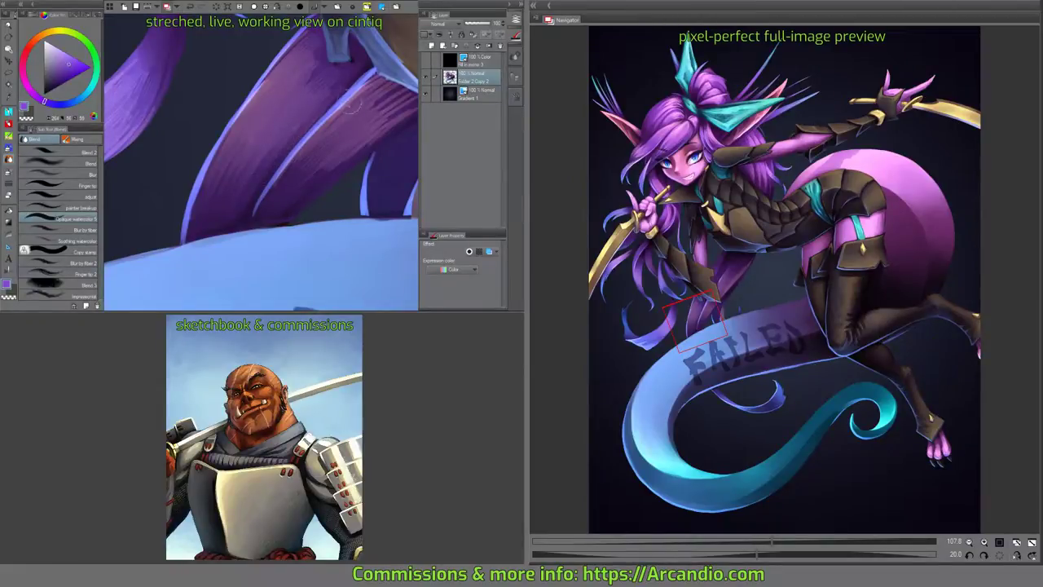
Blend the coarse streaks in the two purple hair locks hanging between the forearm guard's tip and the blue tail.
drag(244, 214, 277, 193)
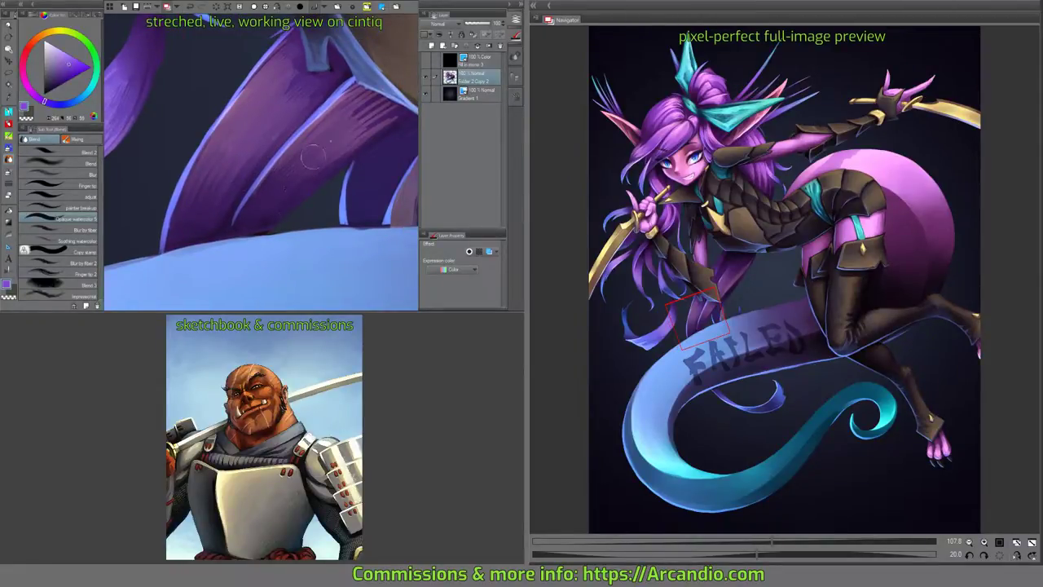
mouse_move(288, 155)
mouse_down()
mouse_move(308, 134)
mouse_move(337, 142)
mouse_up()
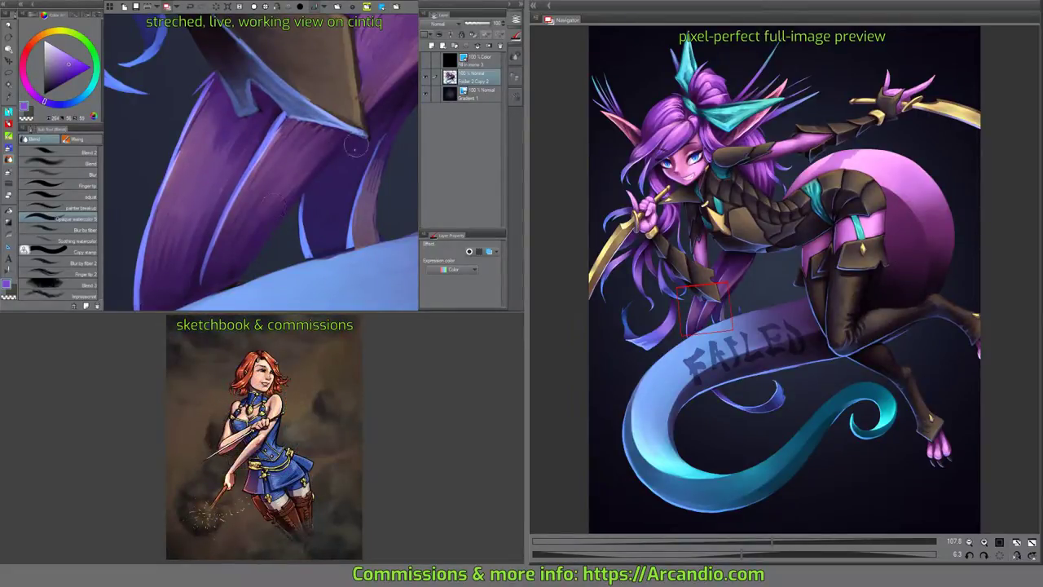
mouse_move(398, 121)
mouse_down()
mouse_move(366, 204)
mouse_move(408, 98)
mouse_move(260, 175)
mouse_up()
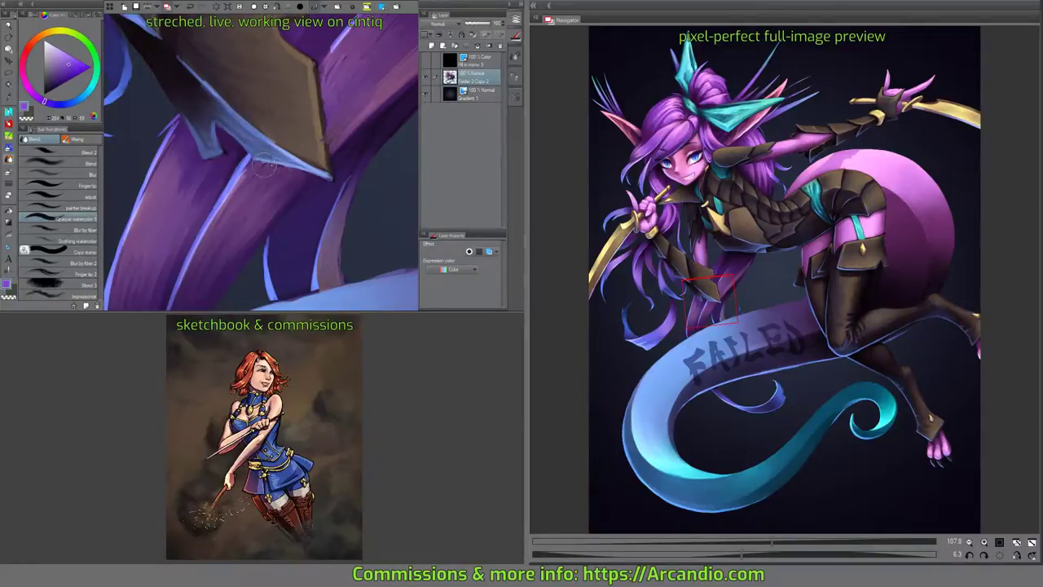
drag(278, 156, 230, 213)
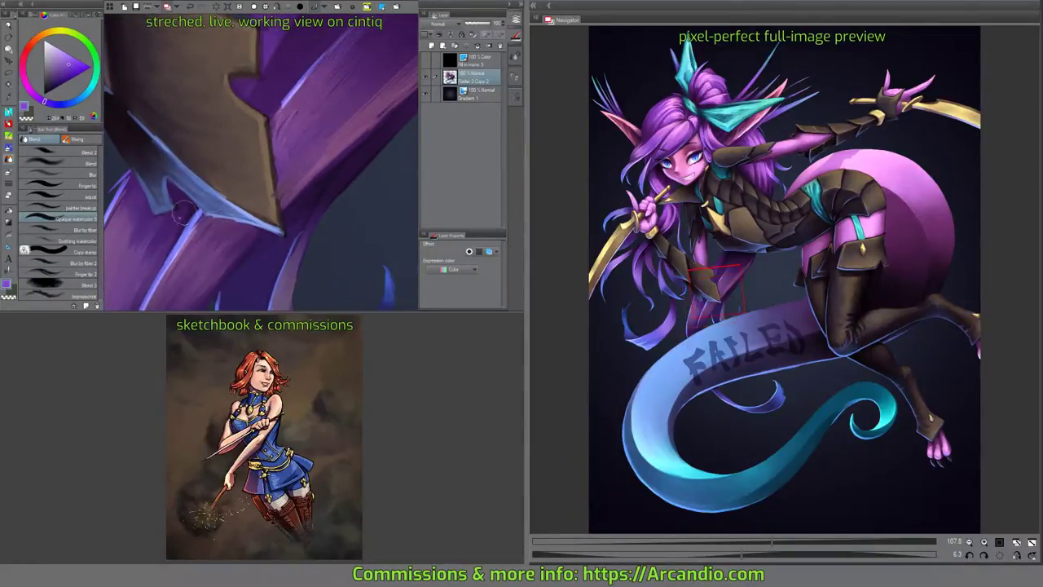
mouse_move(153, 281)
mouse_down()
mouse_move(226, 176)
mouse_move(222, 154)
mouse_move(210, 159)
mouse_up()
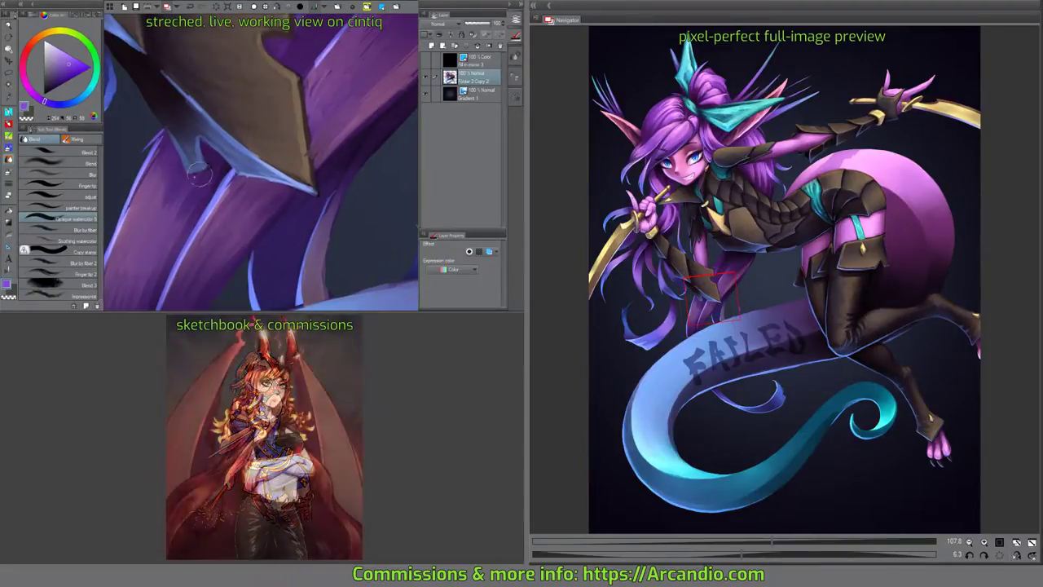
Soften the streaks and pale blue highlight in the wide purple hair section between the forearm guard and the torso armour.
drag(345, 106, 305, 140)
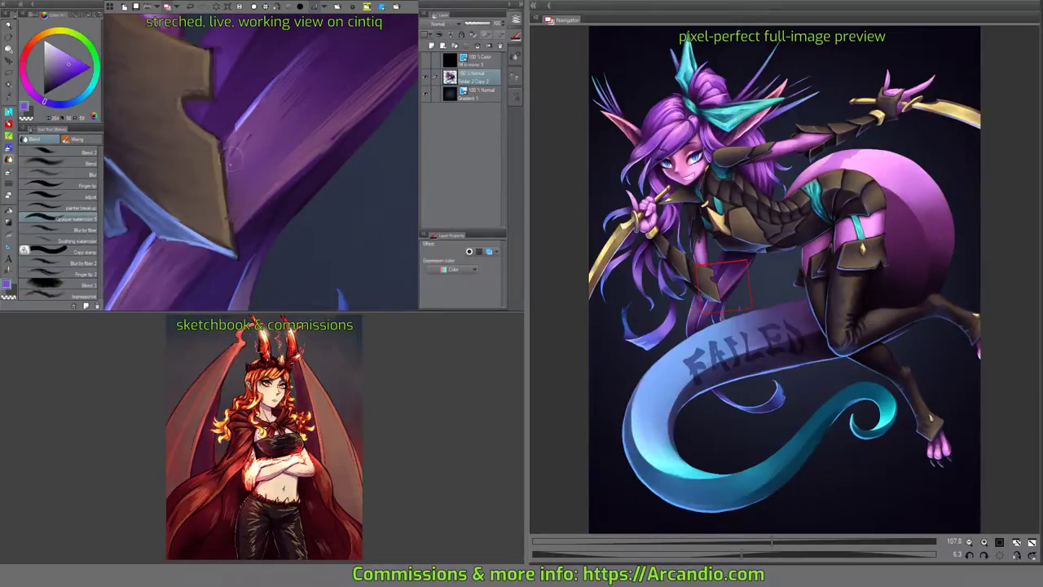
scroll(256, 156, down, 3)
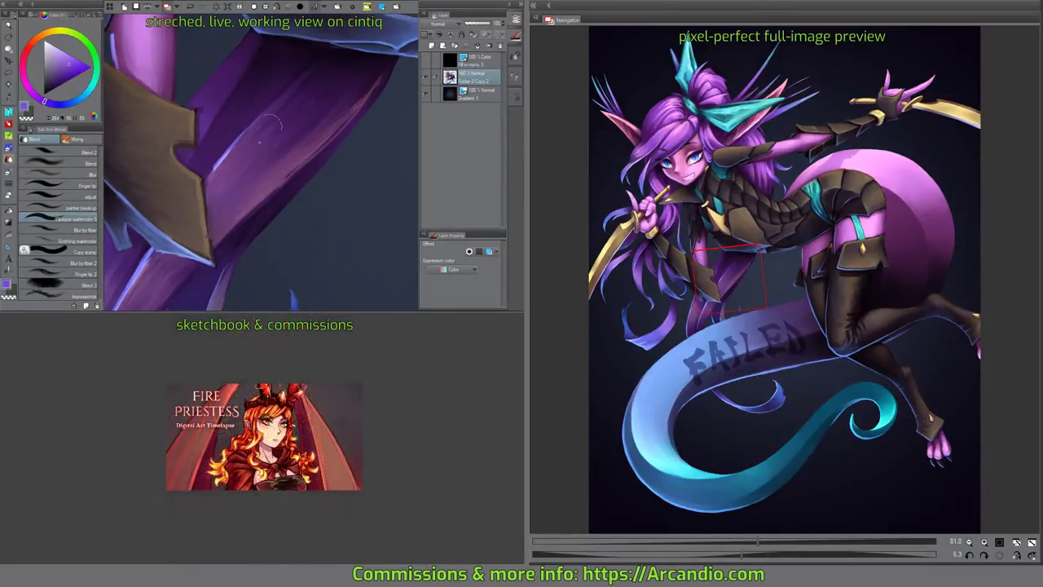
drag(349, 80, 318, 140)
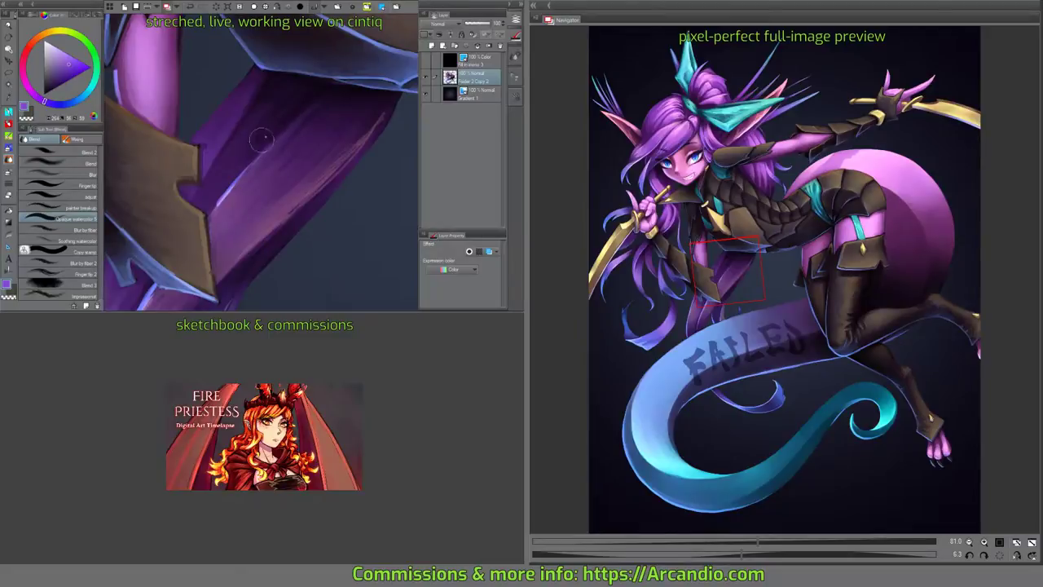
Refine the blue rim-lit edges and inner shading of the paired hair locks below the forearm guard's pointed tip.
drag(229, 206, 318, 45)
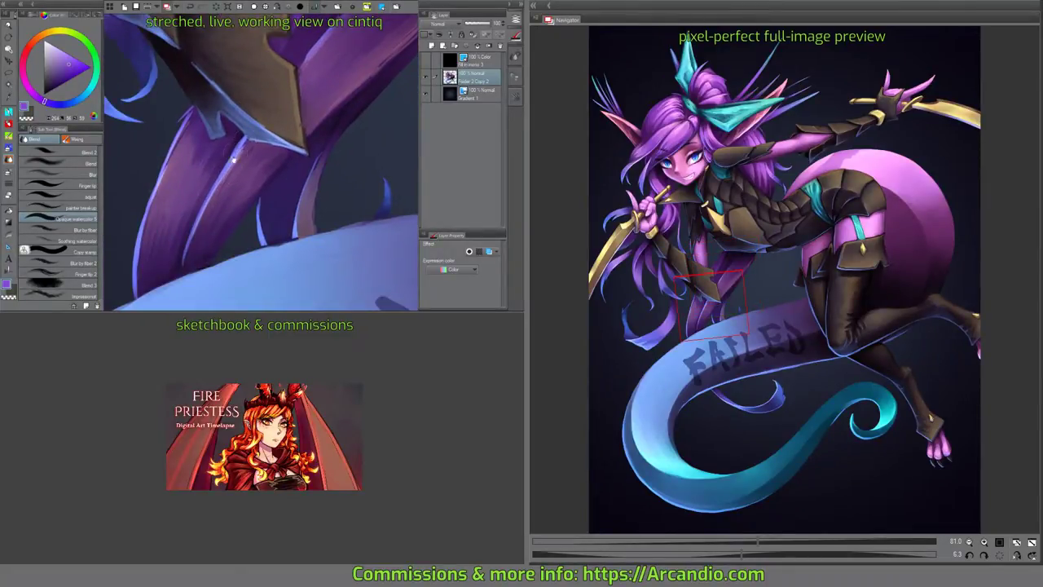
drag(234, 161, 262, 126)
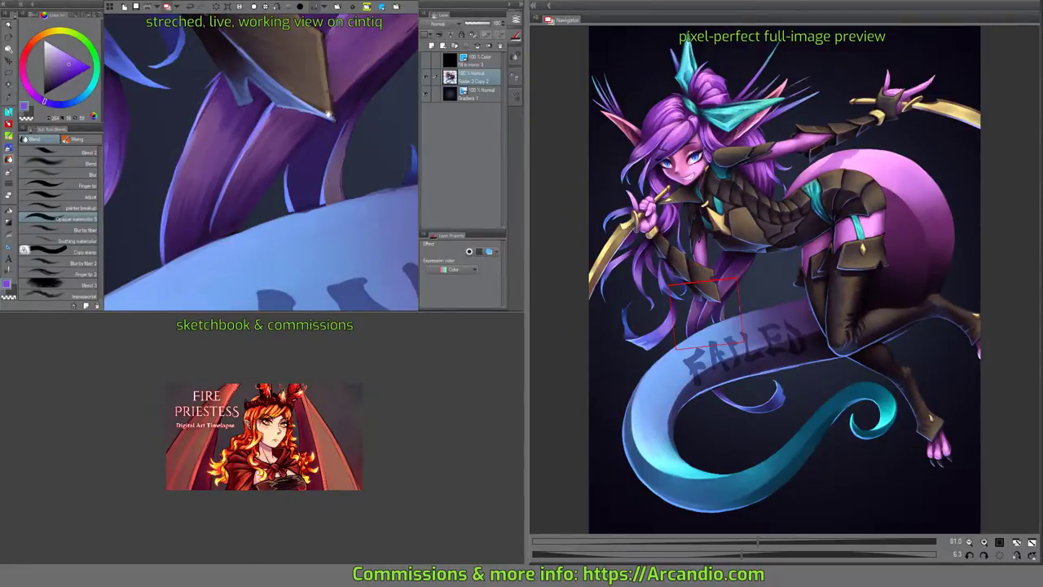
drag(328, 115, 292, 132)
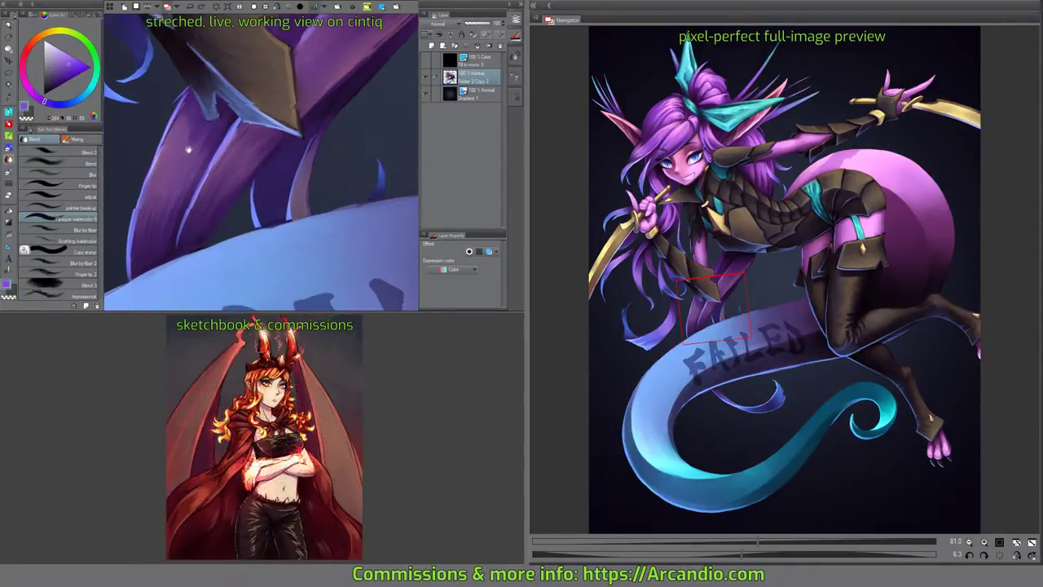
drag(188, 149, 144, 242)
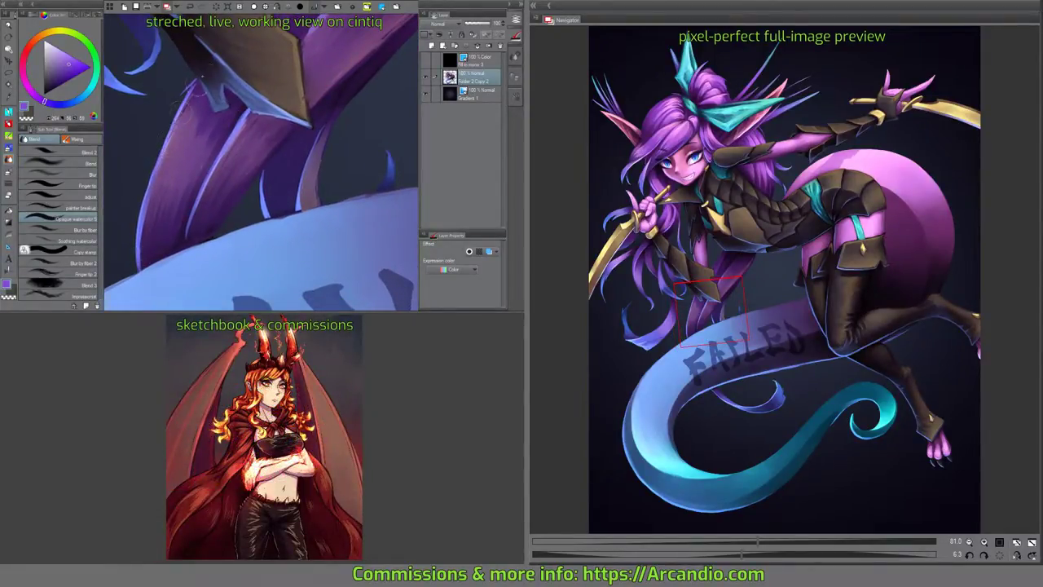
drag(325, 137, 293, 155)
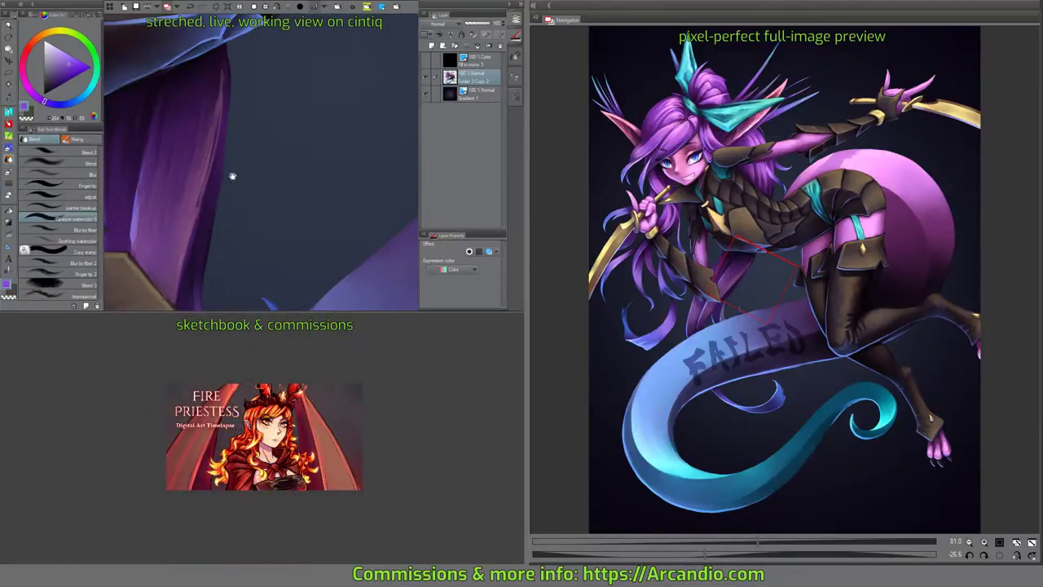
Blend the pink streaks along the outer edge of the wide hair section beneath the torso armour.
mouse_move(232, 176)
mouse_down()
mouse_move(345, 168)
mouse_move(279, 194)
mouse_move(204, 200)
mouse_move(205, 189)
mouse_move(194, 201)
mouse_move(230, 144)
mouse_move(208, 167)
mouse_move(260, 114)
mouse_move(214, 163)
mouse_up()
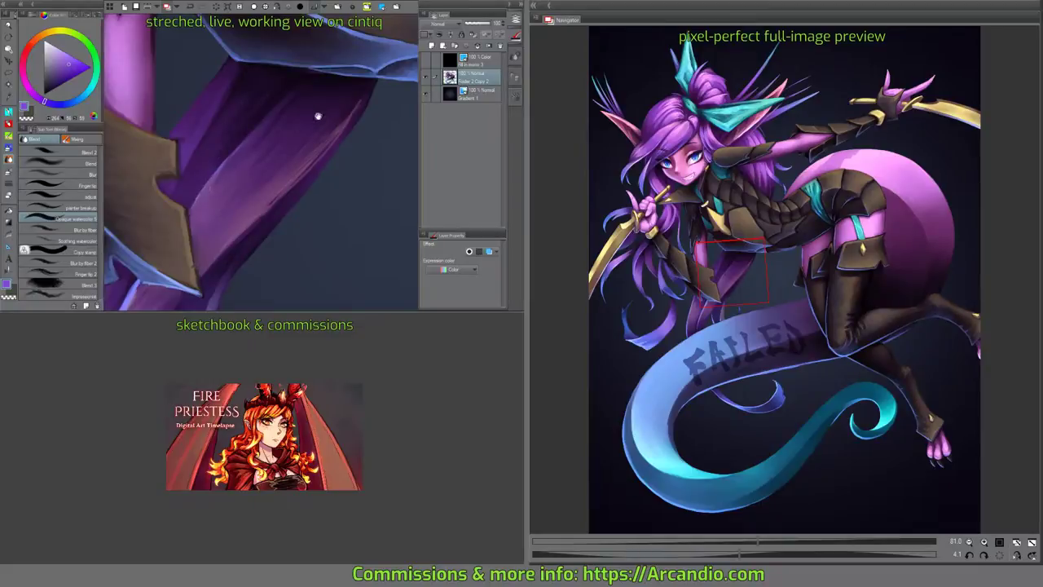
mouse_move(318, 110)
mouse_down()
mouse_move(286, 139)
mouse_move(302, 128)
mouse_up()
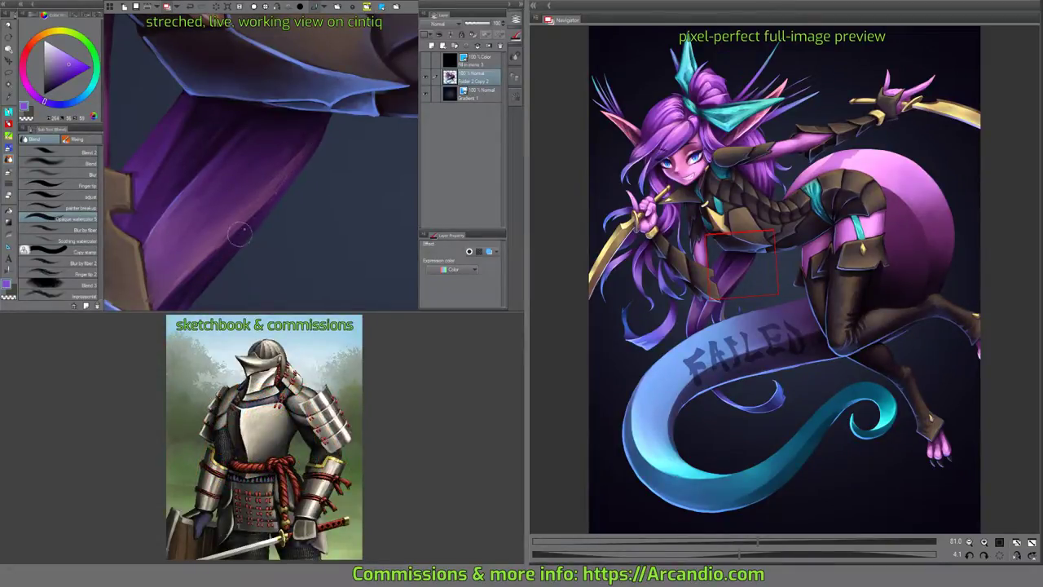
mouse_move(283, 172)
mouse_down()
mouse_move(338, 148)
mouse_move(368, 118)
mouse_move(365, 142)
mouse_up()
drag(318, 186, 284, 207)
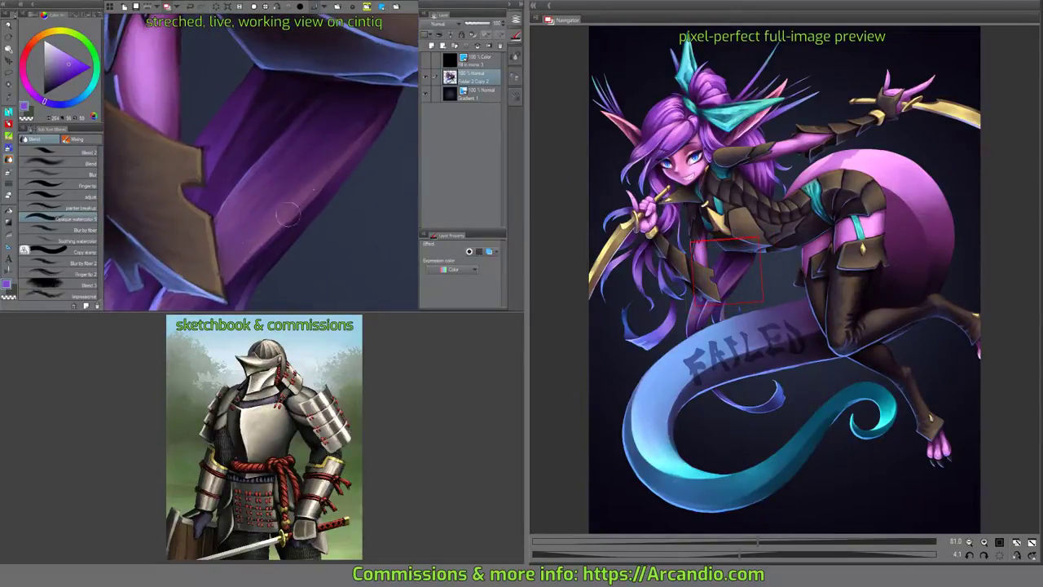
Smooth the hair shading around the forearm guard's tip, from the locks above the tail up to the guard's outer edge.
mouse_move(363, 122)
mouse_down()
mouse_move(282, 147)
mouse_move(214, 117)
mouse_up()
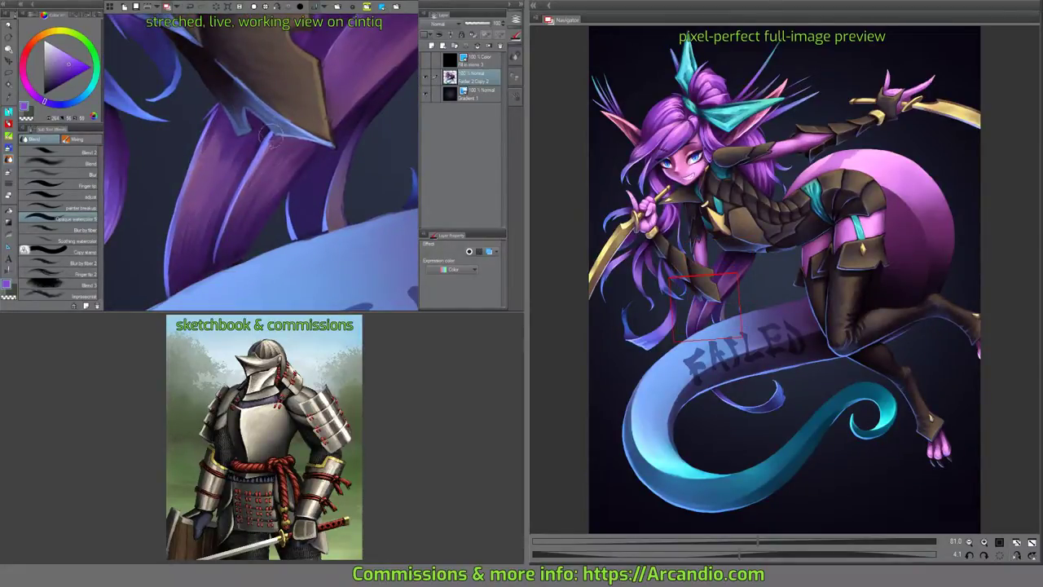
drag(269, 133, 264, 167)
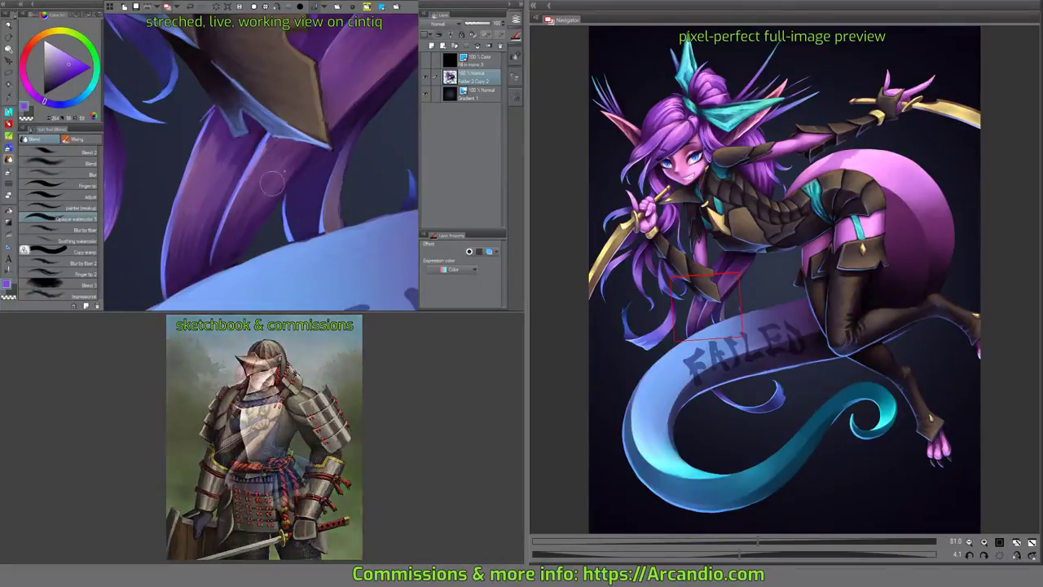
drag(314, 194, 302, 190)
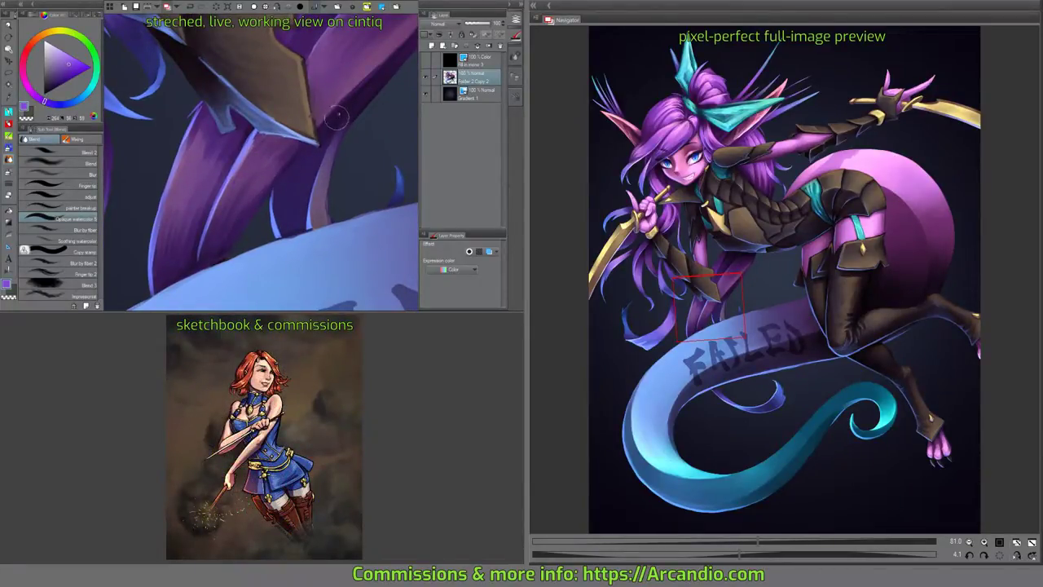
drag(333, 121, 303, 216)
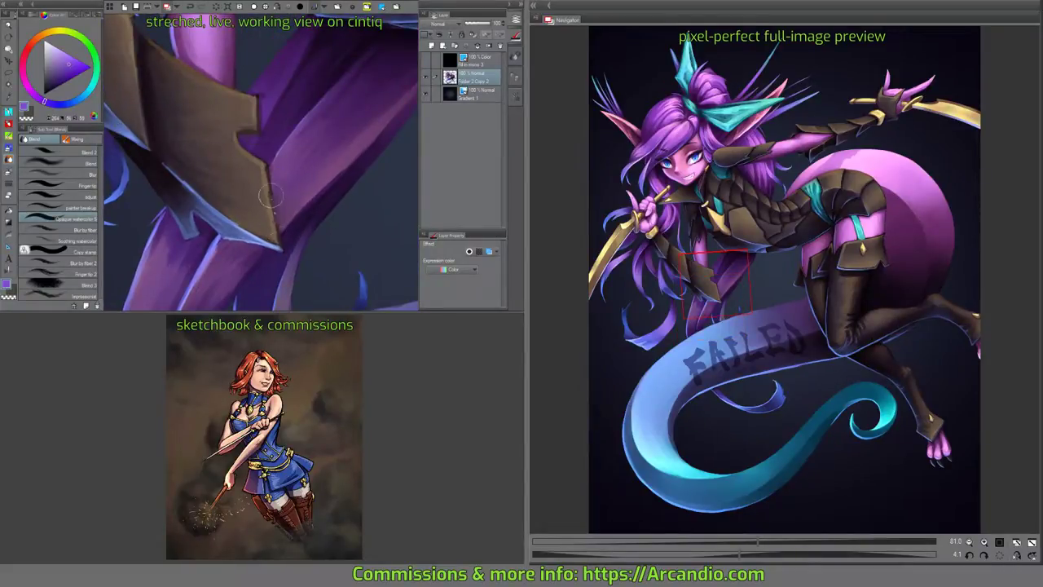
drag(320, 182, 224, 172)
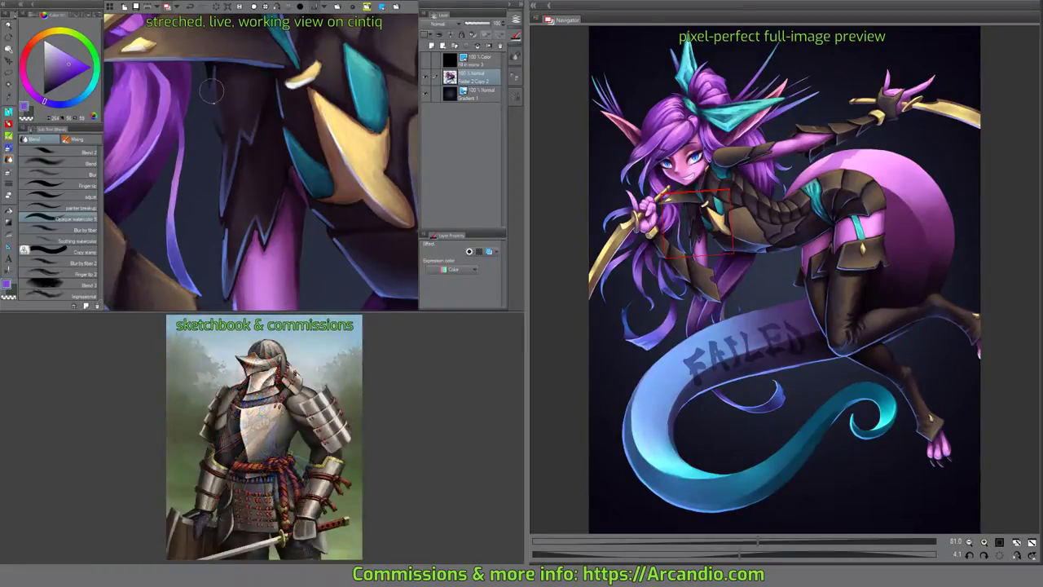
Blend the dark purple to violet shading along the outer curve of the large curled hair lock beside the tail.
mouse_move(210, 78)
mouse_down()
mouse_move(229, 210)
mouse_move(234, 163)
mouse_move(229, 241)
mouse_move(283, 196)
mouse_move(286, 211)
mouse_move(308, 161)
mouse_up()
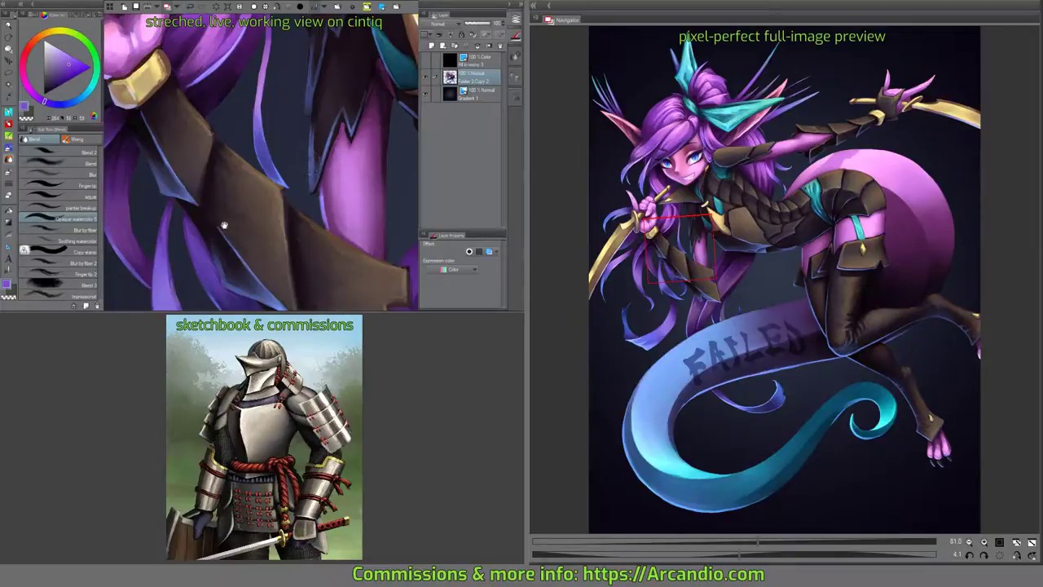
mouse_move(224, 226)
mouse_down()
mouse_move(294, 177)
mouse_move(301, 220)
mouse_move(270, 131)
mouse_move(364, 122)
mouse_move(334, 212)
mouse_up()
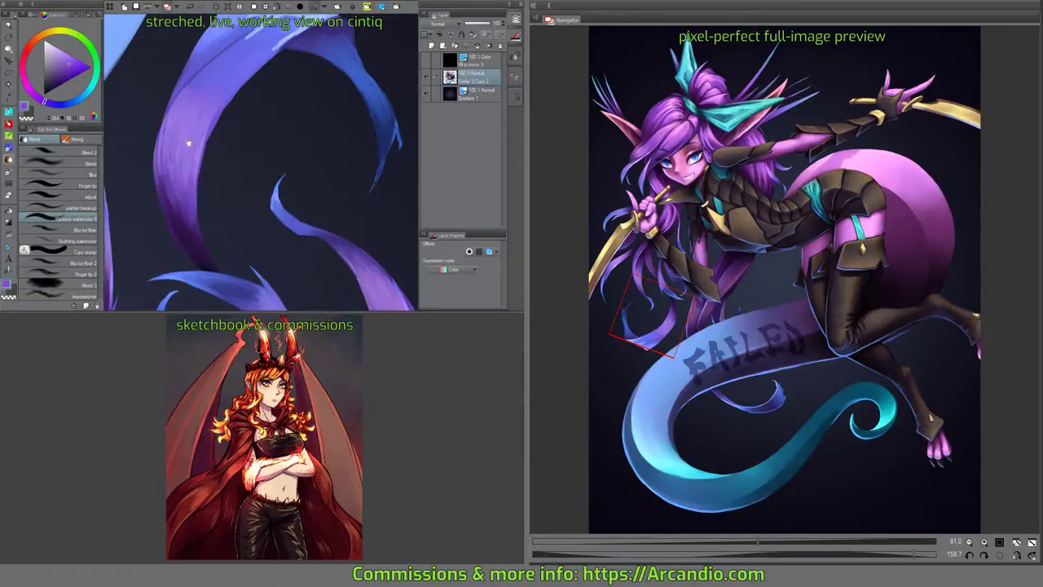
mouse_move(188, 143)
mouse_down()
mouse_move(200, 186)
mouse_move(169, 189)
mouse_up()
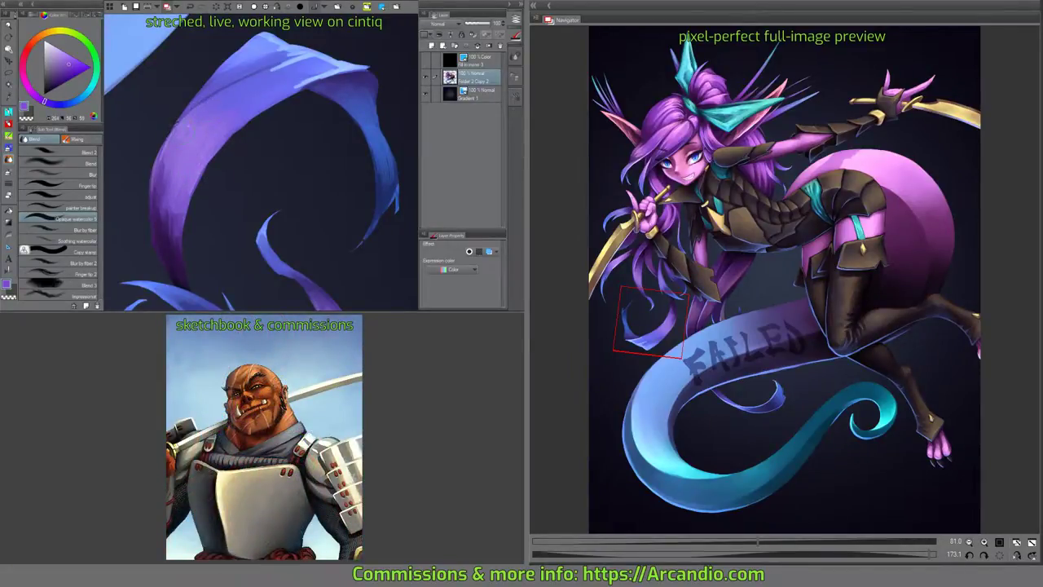
drag(296, 110, 285, 26)
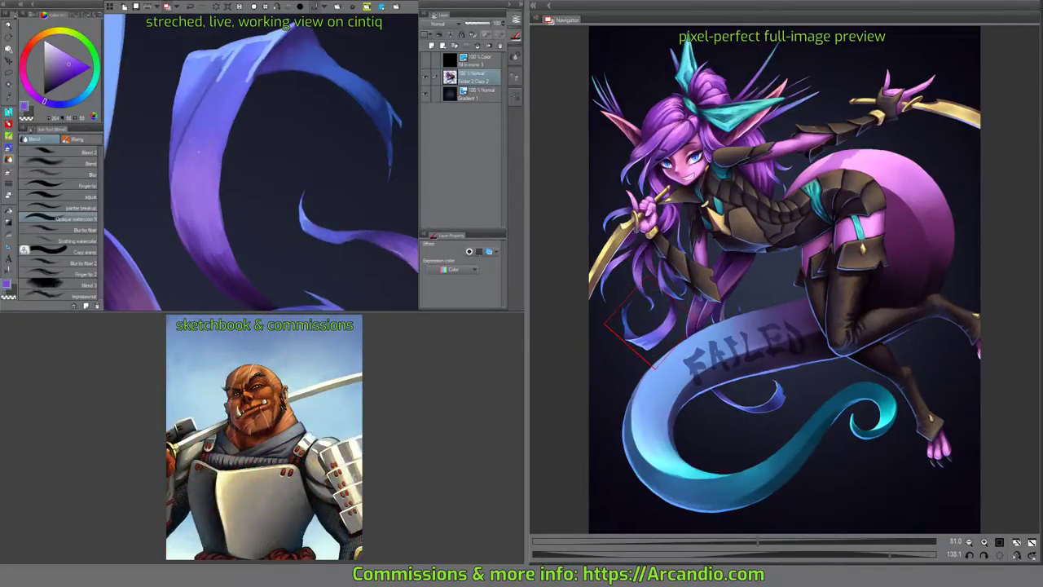
Blend the blue-to-violet transition and outer-edge shading on the upper section of the large curled hair lock beside the tail.
alt+click(189, 121)
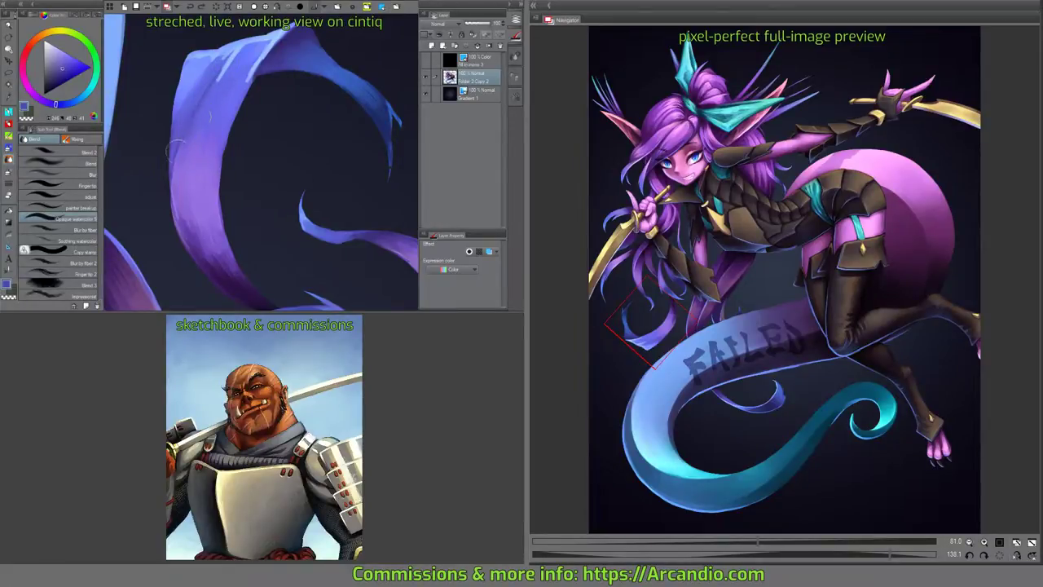
scroll(195, 106, up, 5)
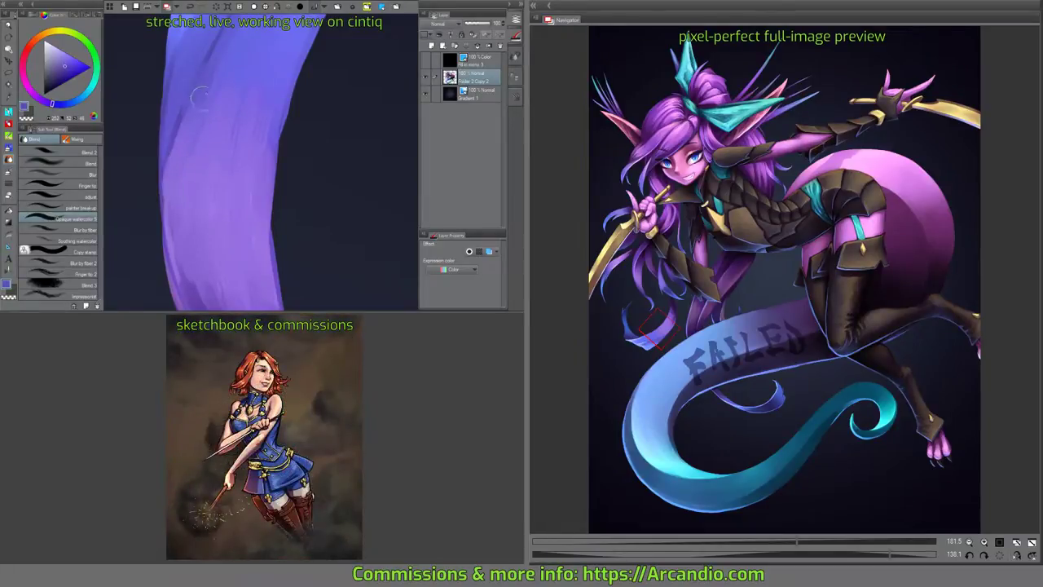
drag(217, 61, 151, 252)
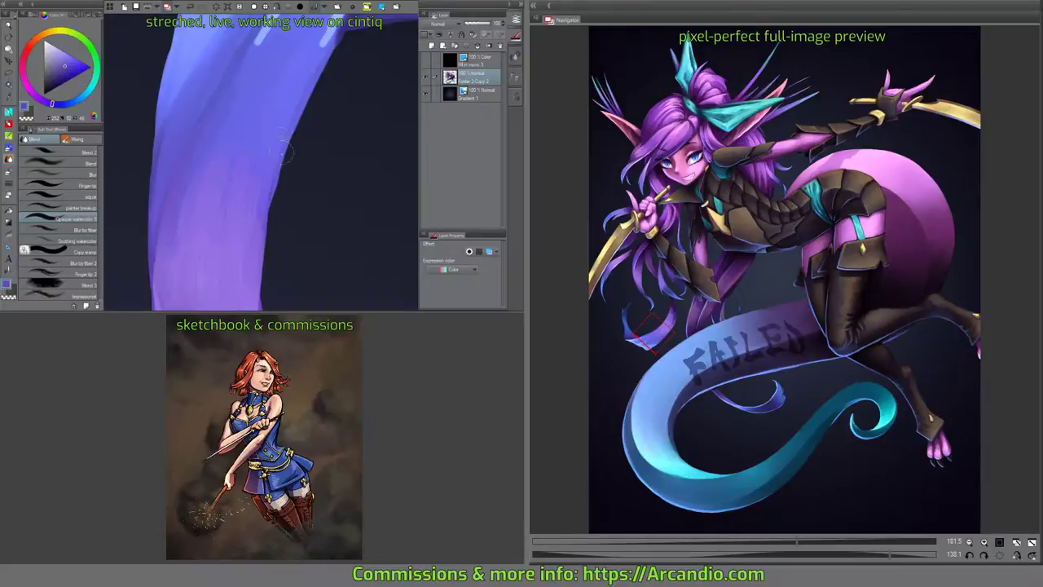
mouse_move(286, 151)
mouse_down()
mouse_move(291, 179)
mouse_move(289, 163)
mouse_up()
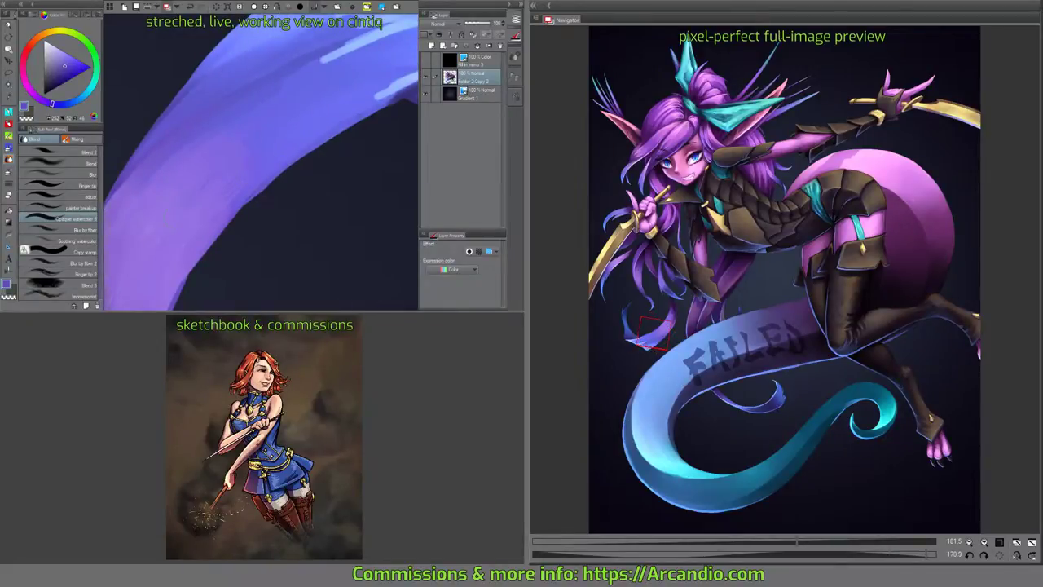
scroll(201, 241, down, 2)
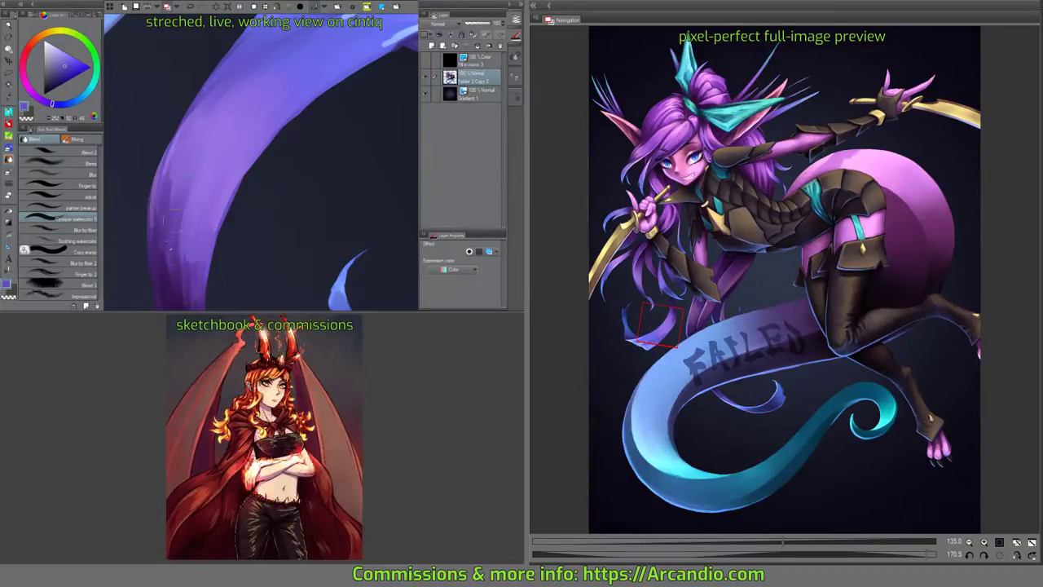
Smooth the light purple to dark violet streaks along the middle and lower curve of the large curled hair lock.
mouse_move(159, 253)
mouse_down()
mouse_move(169, 142)
mouse_move(162, 168)
mouse_move(189, 102)
mouse_up()
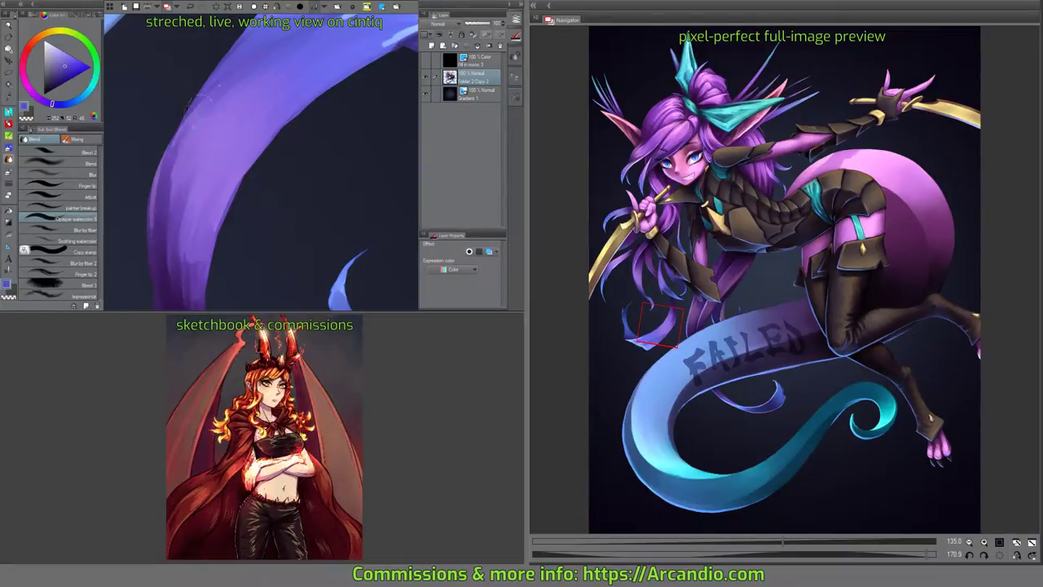
drag(178, 196, 267, 139)
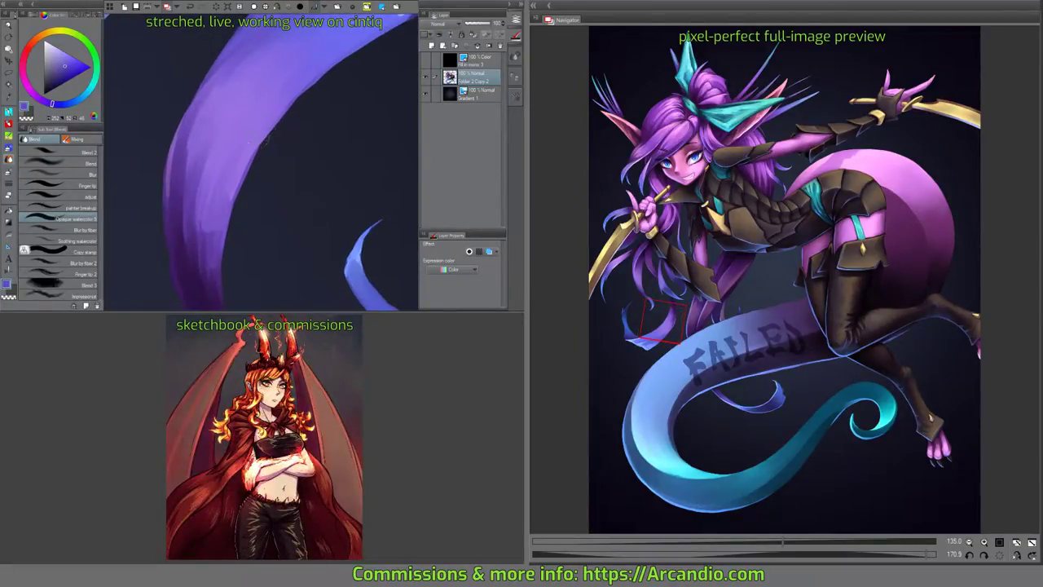
drag(194, 196, 197, 278)
drag(208, 220, 212, 281)
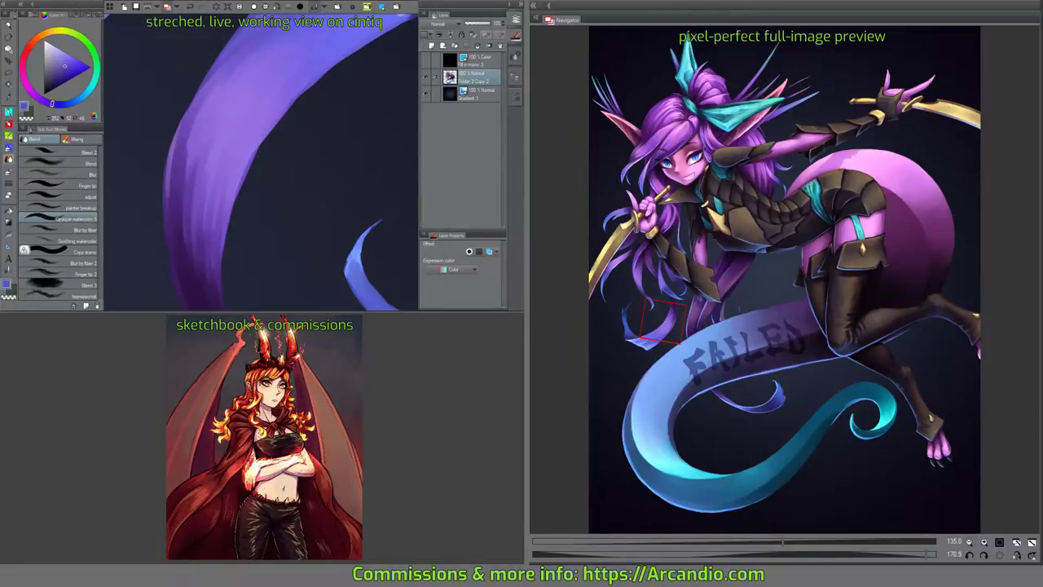
mouse_move(196, 113)
mouse_down()
mouse_move(171, 159)
mouse_move(175, 149)
mouse_move(175, 185)
mouse_up()
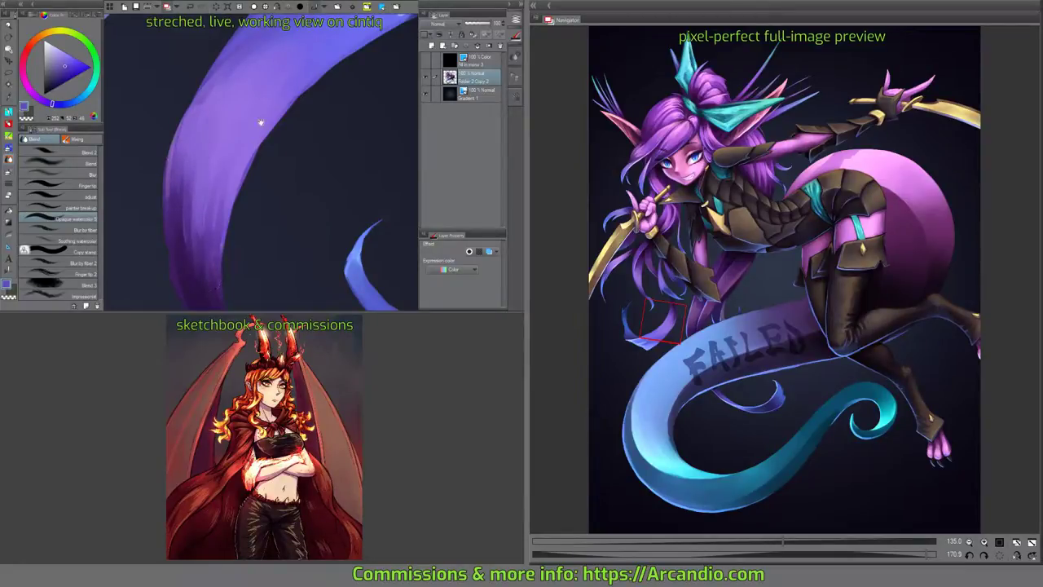
drag(260, 147, 225, 139)
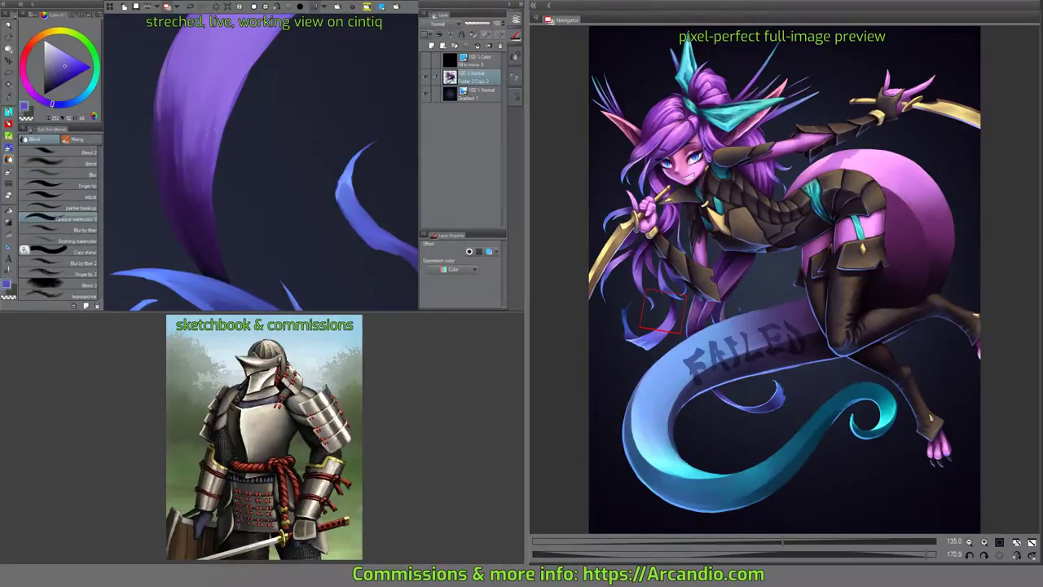
drag(270, 77, 293, 211)
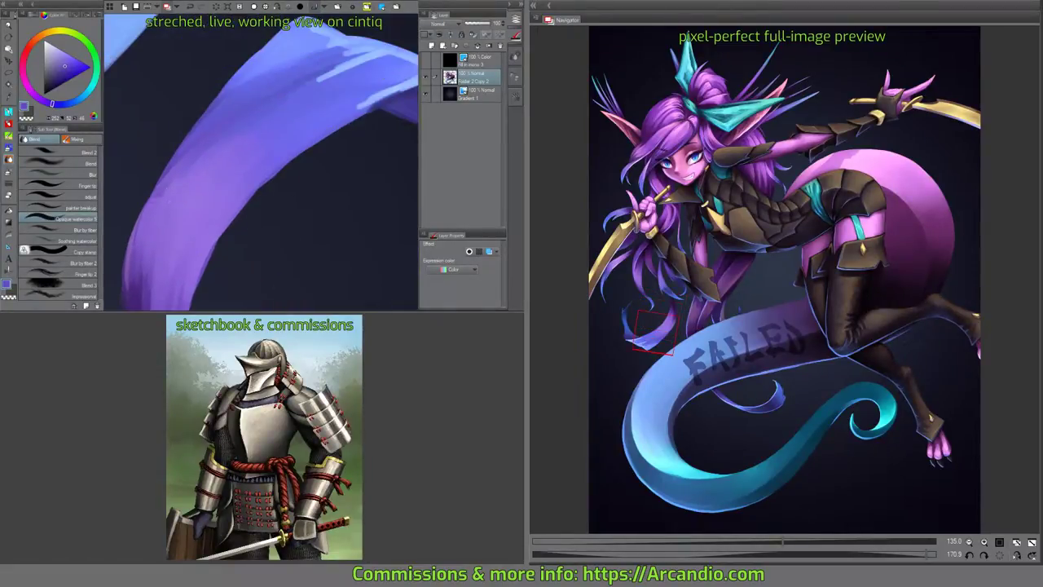
mouse_move(264, 111)
mouse_down()
mouse_move(390, 90)
mouse_move(241, 159)
mouse_up()
Extend the light-blue rim past the fold of the curled lock and fill out the dark violet underside beside it.
alt+click(326, 106)
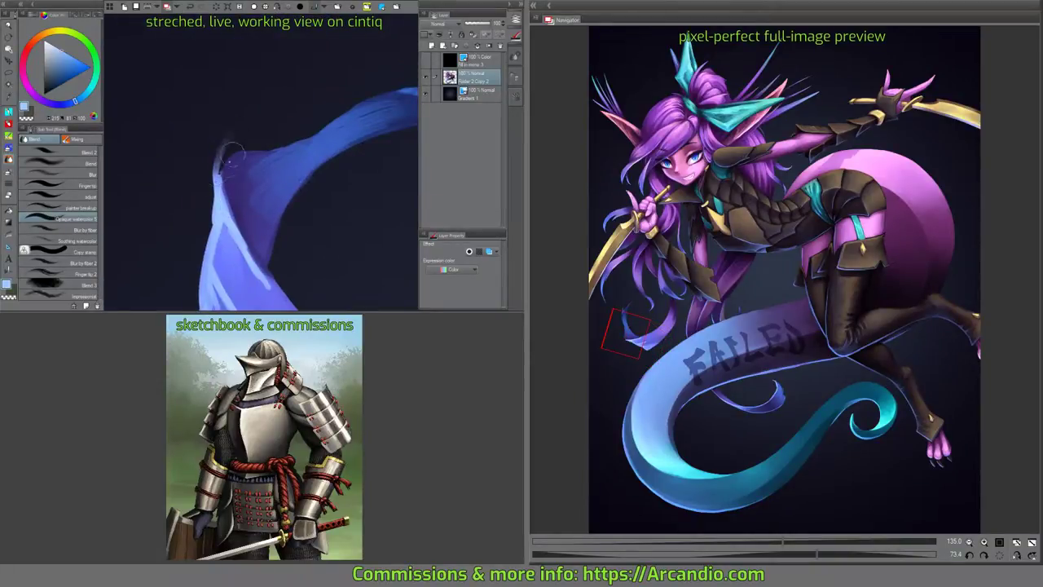
drag(315, 131, 271, 195)
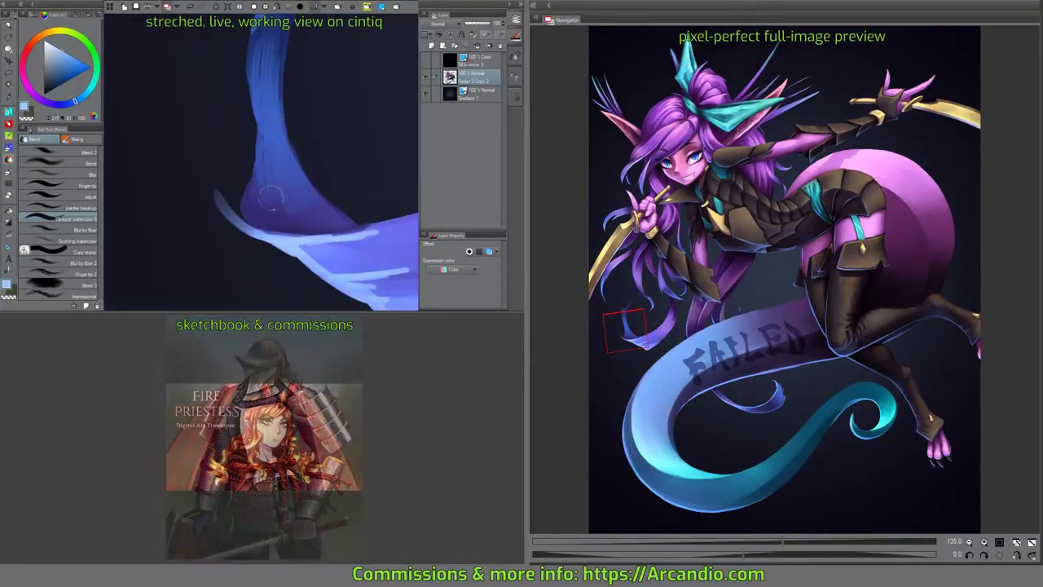
drag(297, 157, 226, 254)
alt+click(249, 213)
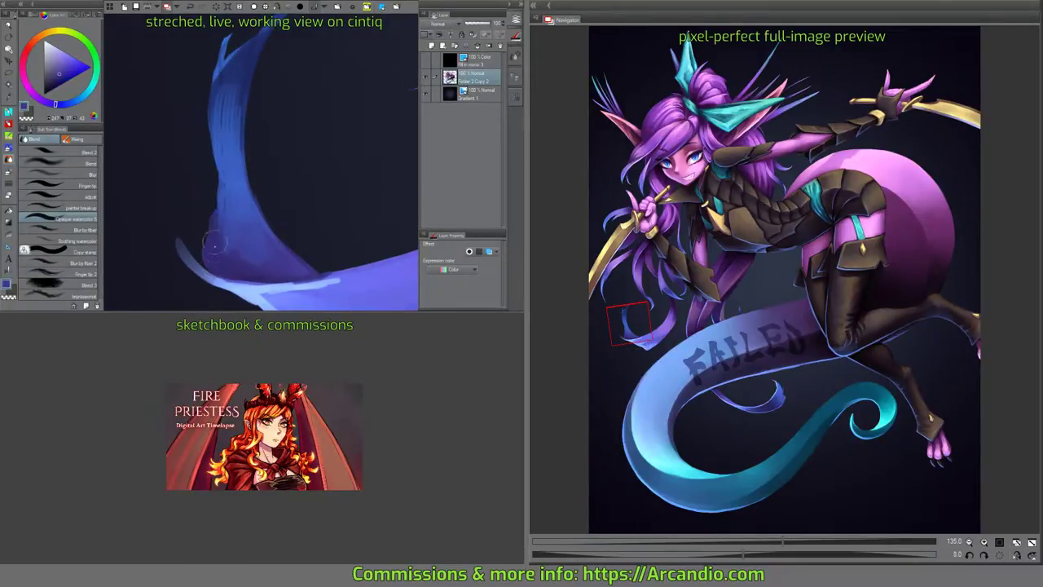
drag(236, 184, 228, 175)
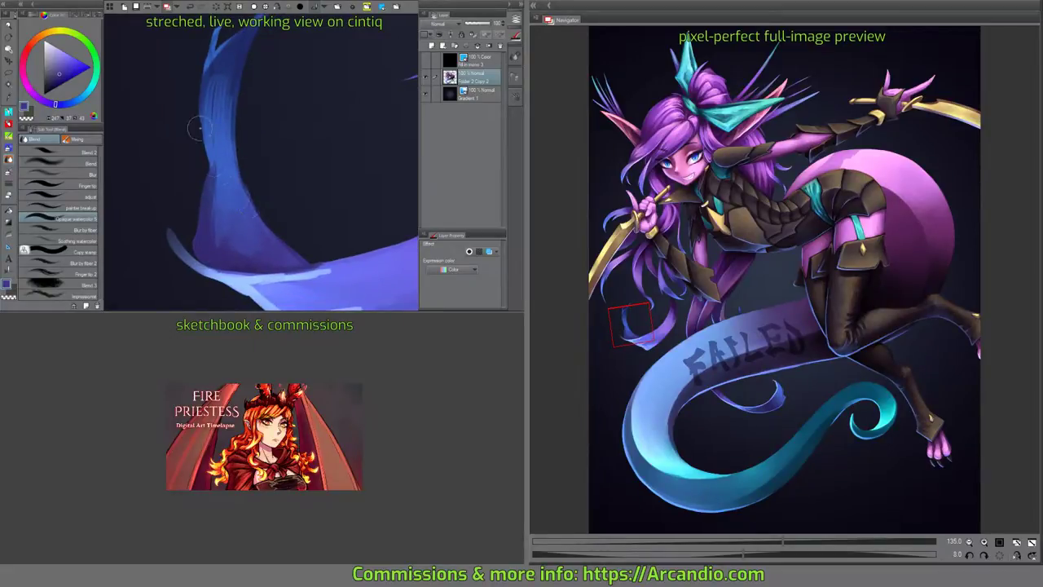
drag(200, 127, 211, 149)
mouse_move(318, 133)
mouse_down()
mouse_move(284, 166)
mouse_move(236, 163)
mouse_up()
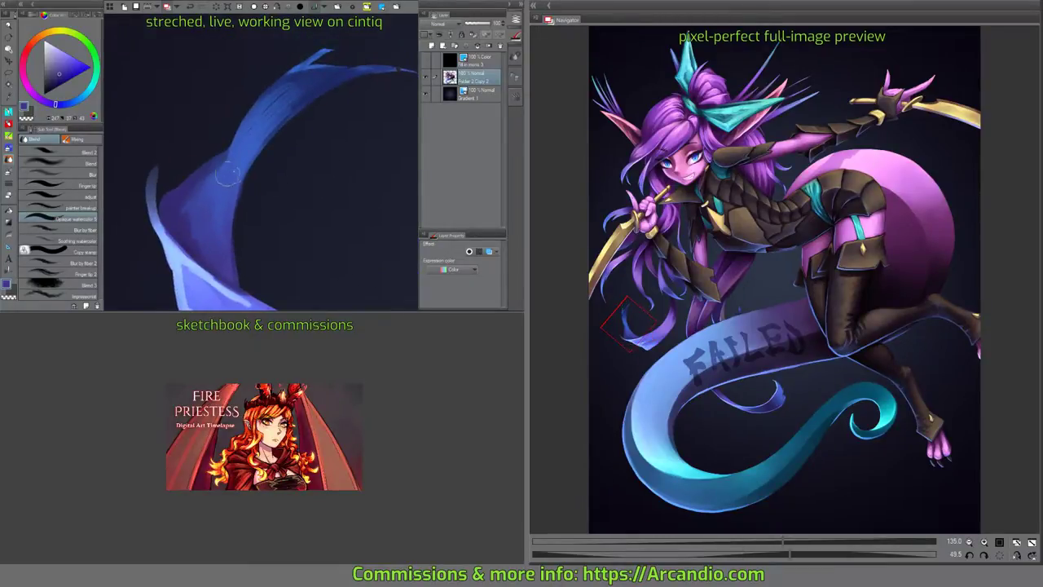
Blend medium blue strands from the lock's violet underside up to its split end, fading the thin tip into the background.
alt+click(248, 139)
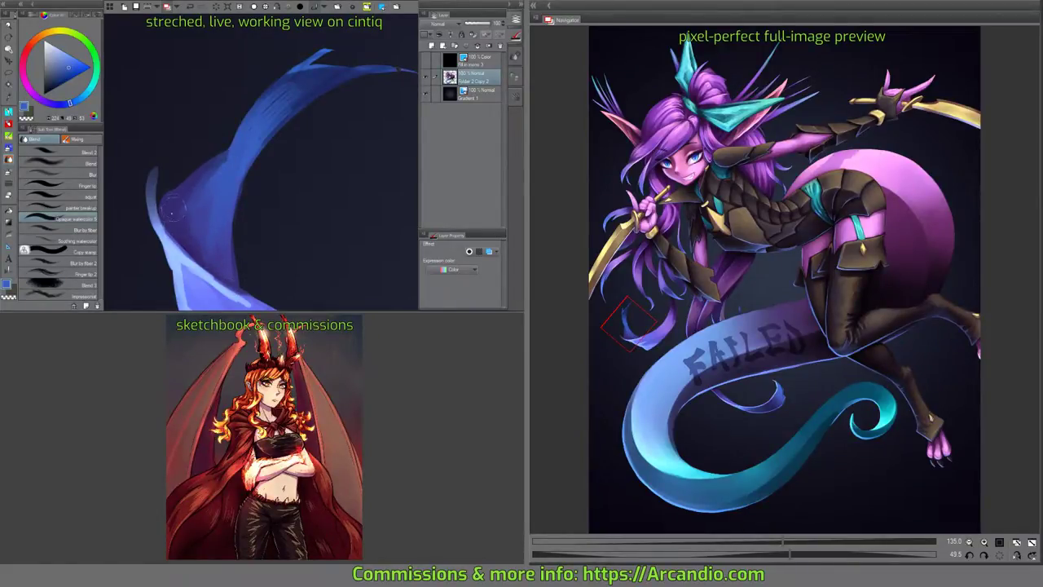
drag(178, 168, 170, 194)
mouse_move(282, 117)
mouse_down()
mouse_move(296, 141)
mouse_move(289, 106)
mouse_move(236, 206)
mouse_up()
mouse_move(275, 116)
mouse_down()
mouse_move(238, 179)
mouse_move(263, 149)
mouse_move(233, 227)
mouse_move(285, 129)
mouse_move(242, 165)
mouse_move(216, 217)
mouse_up()
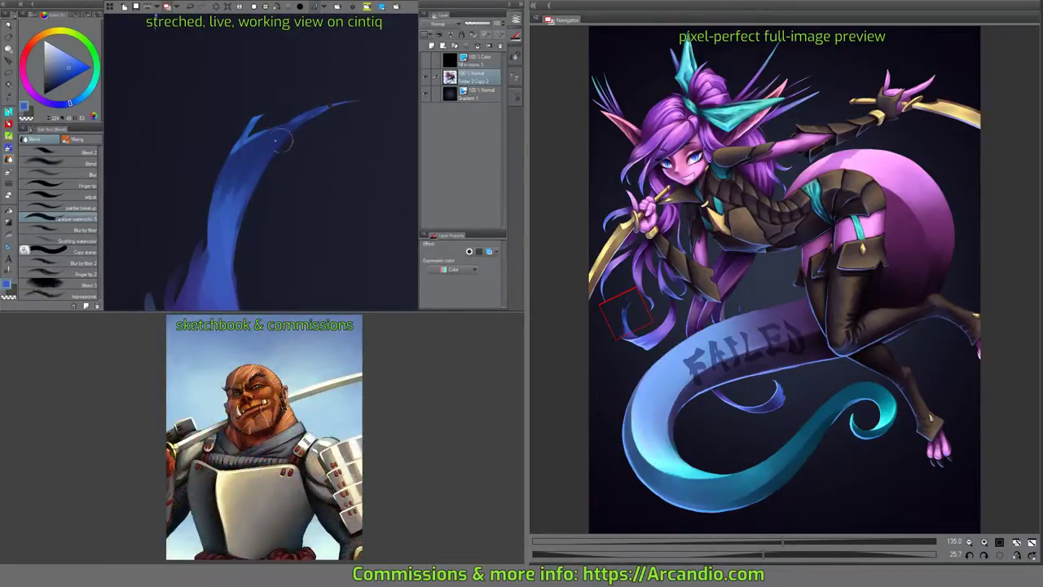
mouse_move(306, 128)
mouse_down()
mouse_move(269, 102)
mouse_move(259, 166)
mouse_move(229, 187)
mouse_move(215, 176)
mouse_move(222, 202)
mouse_up()
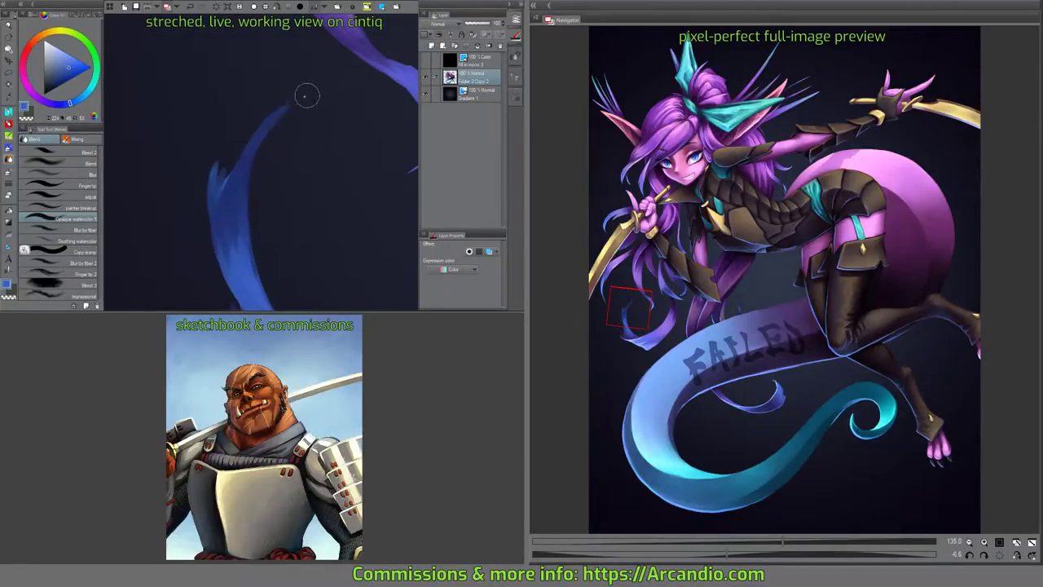
drag(266, 170, 242, 109)
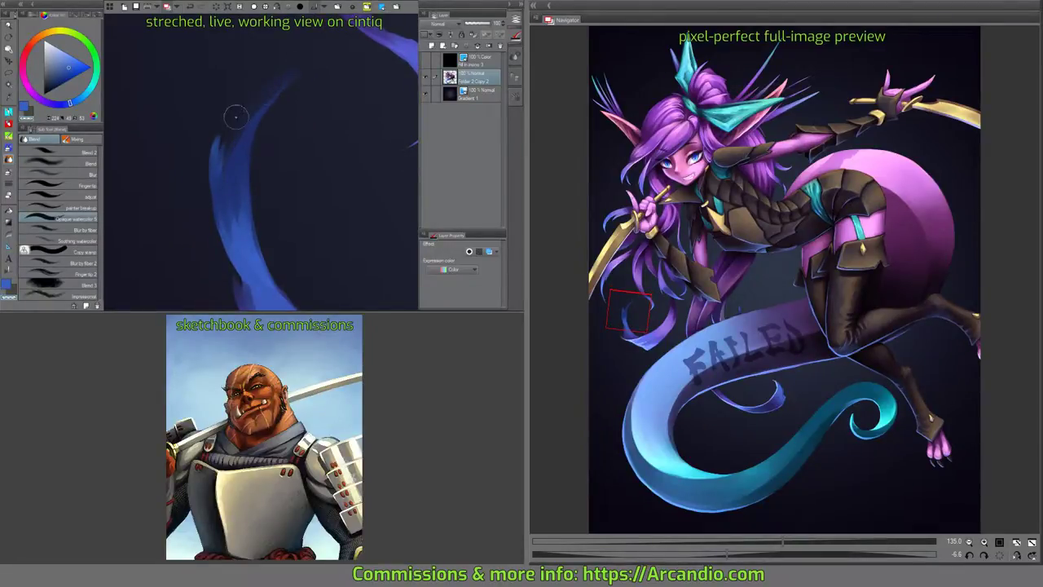
Reshape the blue end of the curled lock into a cleaner tapered point, erasing stray paint around the split strand.
key(e)
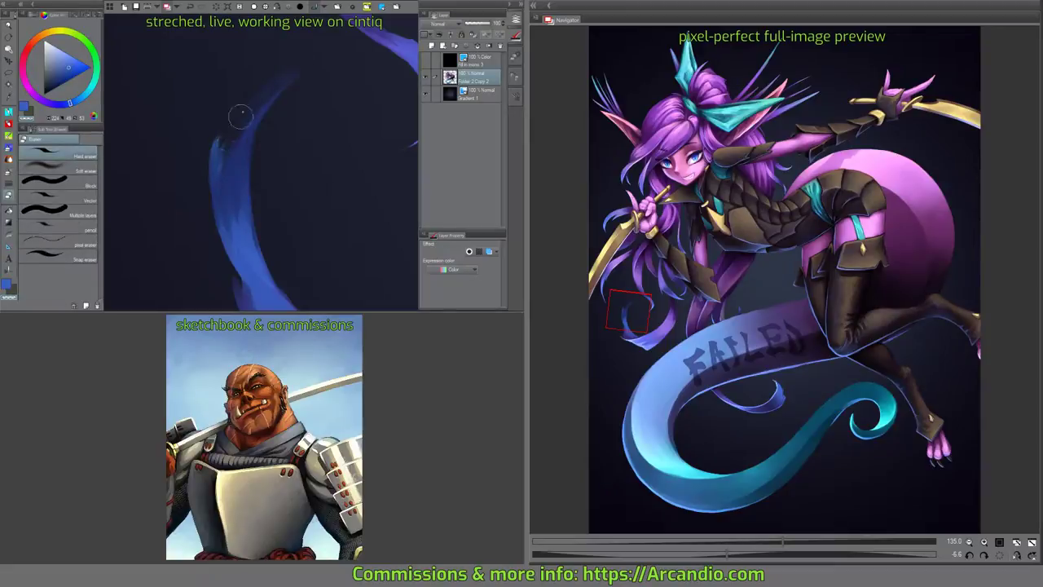
key(j)
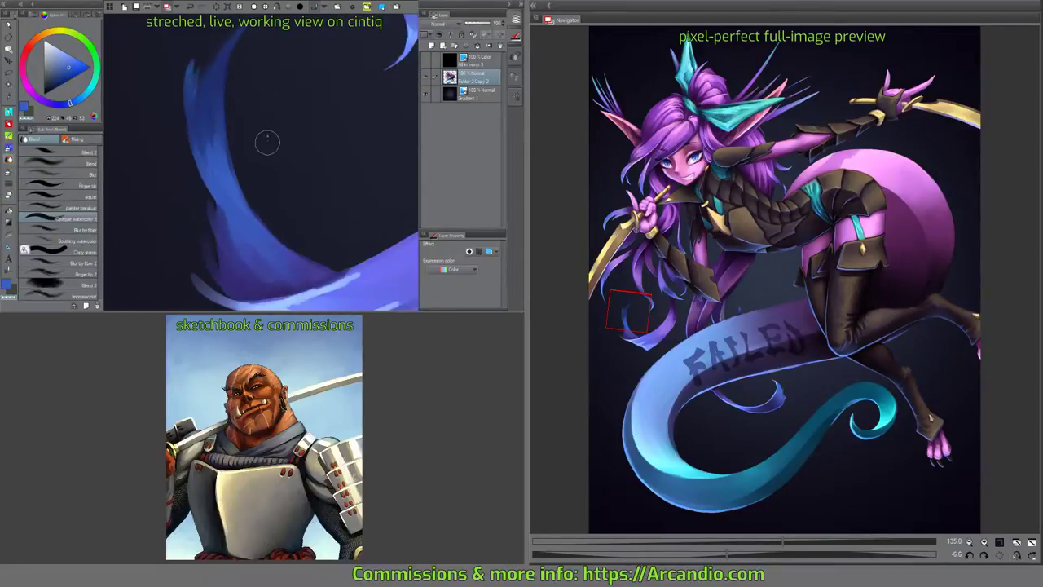
mouse_move(291, 141)
mouse_down()
mouse_move(248, 131)
mouse_move(265, 86)
mouse_move(241, 99)
mouse_move(297, 67)
mouse_move(252, 113)
mouse_move(261, 90)
mouse_move(243, 98)
mouse_up()
key(e)
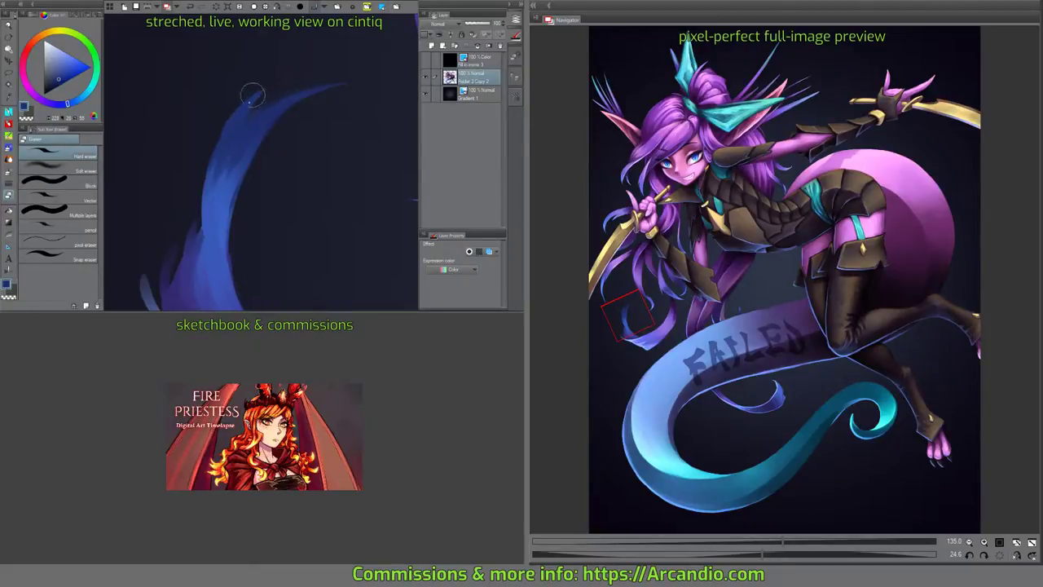
key(j)
mouse_move(286, 201)
mouse_down()
mouse_move(282, 101)
mouse_move(318, 177)
mouse_move(235, 230)
mouse_up()
Blend dark violet and blue strands into the lock's underside where it meets the light-blue folded edge.
alt+click(171, 98)
drag(169, 91, 213, 201)
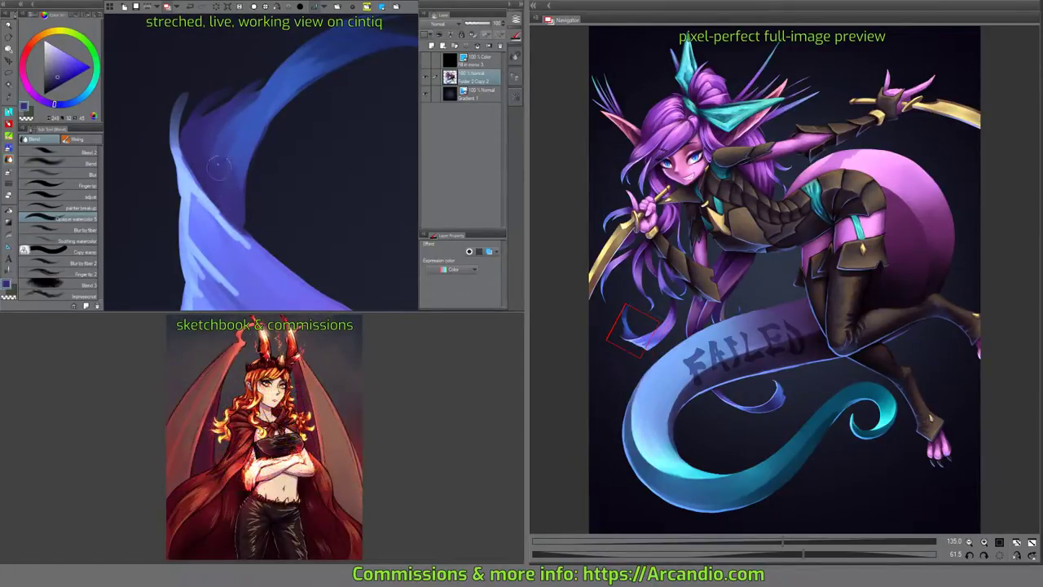
mouse_move(269, 96)
mouse_down()
mouse_move(310, 95)
mouse_move(285, 109)
mouse_up()
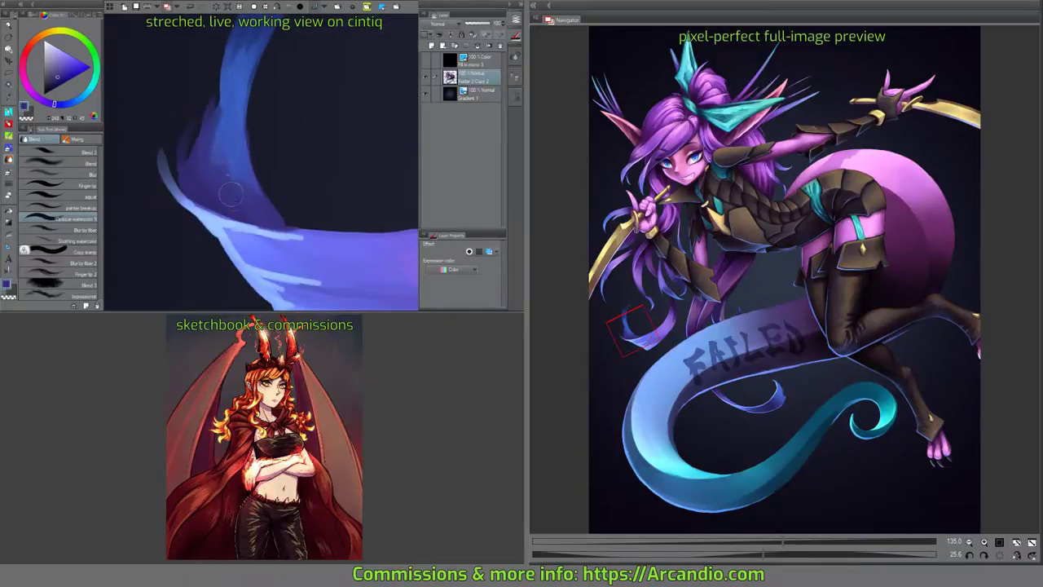
mouse_move(242, 168)
mouse_down()
mouse_move(219, 139)
mouse_move(228, 105)
mouse_move(210, 154)
mouse_move(193, 124)
mouse_move(191, 177)
mouse_move(188, 133)
mouse_up()
alt+click(229, 105)
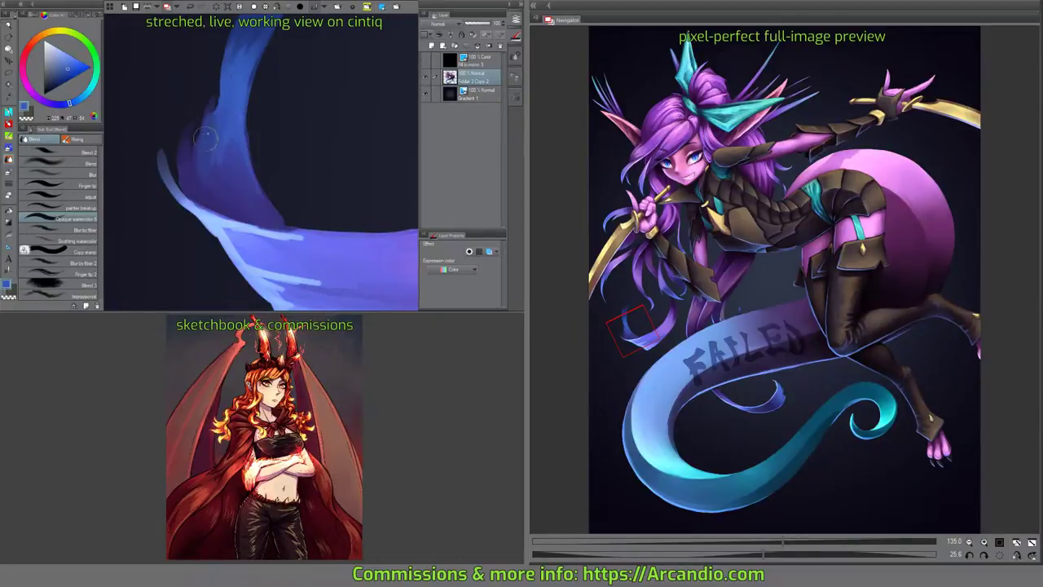
mouse_move(298, 162)
mouse_down()
mouse_move(263, 116)
mouse_move(324, 95)
mouse_move(358, 163)
mouse_up()
Blend the hard light-blue highlight strokes on the lock's fold into the surrounding blue-violet hair.
drag(277, 134, 257, 167)
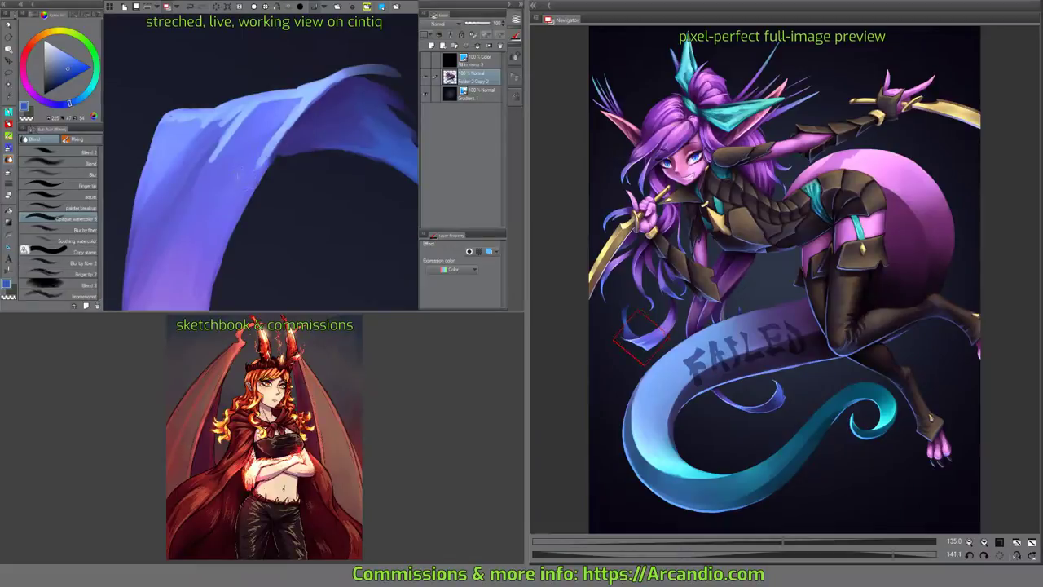
drag(297, 112, 259, 173)
mouse_move(259, 101)
mouse_down()
mouse_move(177, 220)
mouse_move(234, 115)
mouse_up()
mouse_move(269, 163)
mouse_down()
mouse_move(244, 130)
mouse_move(246, 152)
mouse_up()
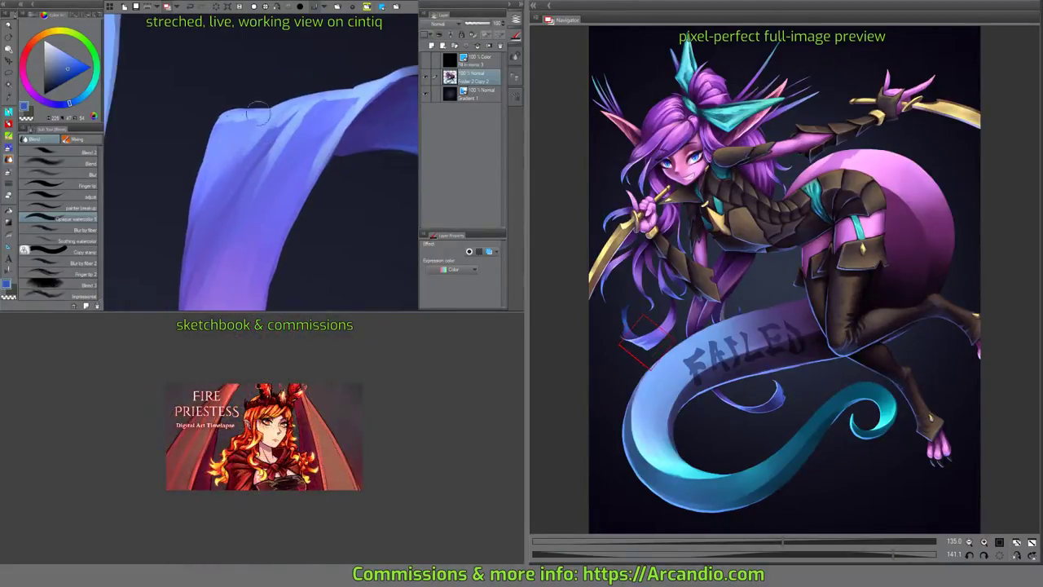
drag(259, 103, 222, 143)
drag(264, 88, 248, 117)
Paint soft darker violet creases between the light-blue highlights on the fold and smooth them down the lock.
drag(303, 98, 250, 175)
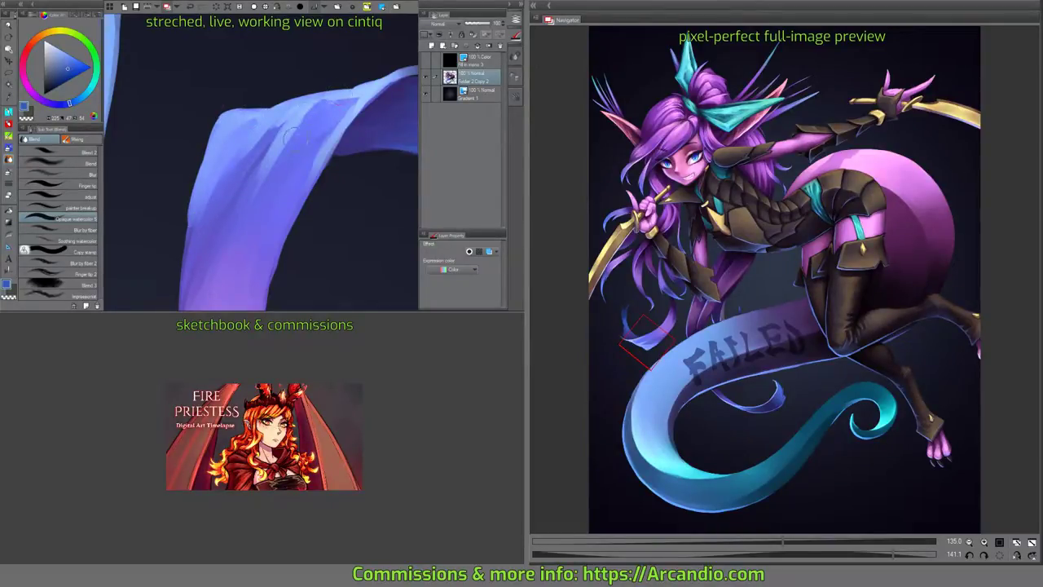
mouse_move(346, 82)
mouse_down()
mouse_move(371, 91)
mouse_move(332, 132)
mouse_move(310, 149)
mouse_move(298, 123)
mouse_move(228, 184)
mouse_move(279, 96)
mouse_move(220, 181)
mouse_up()
drag(236, 137, 195, 208)
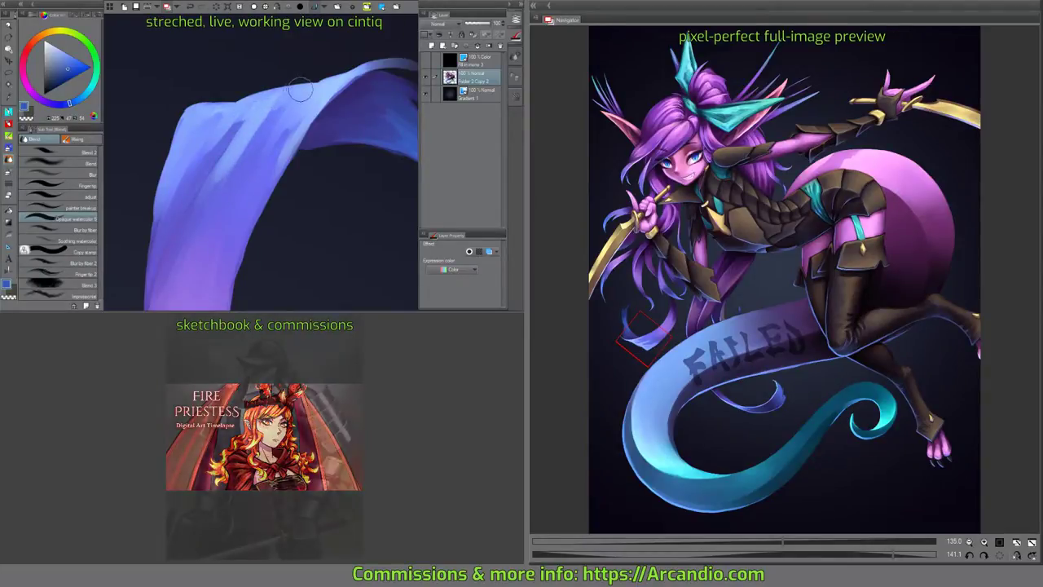
mouse_move(257, 106)
mouse_down()
mouse_move(285, 96)
mouse_move(253, 125)
mouse_up()
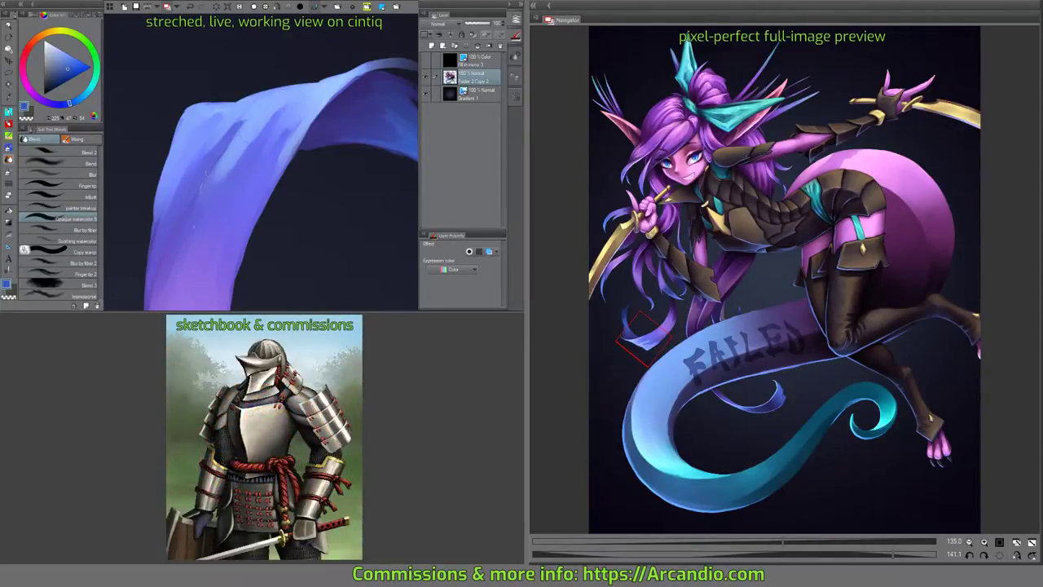
mouse_move(228, 173)
mouse_down()
mouse_move(204, 214)
mouse_move(193, 213)
mouse_up()
drag(266, 175, 244, 134)
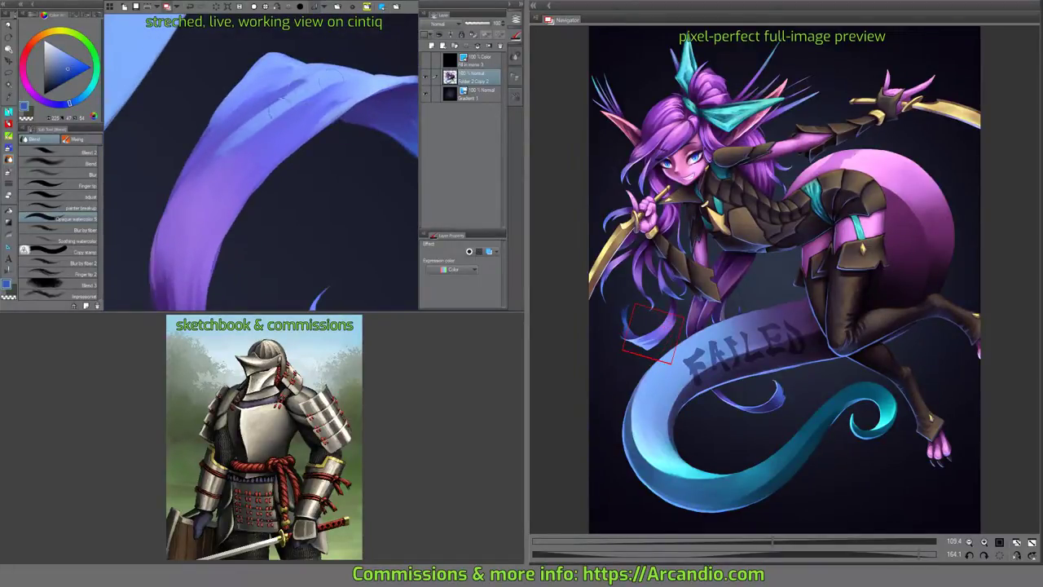
Refine the fold's highlights and the blue edge of the small curled lock tip nearby, then show the whole painting.
mouse_move(328, 77)
mouse_down()
mouse_move(382, 82)
mouse_move(287, 145)
mouse_move(335, 170)
mouse_move(332, 106)
mouse_move(299, 169)
mouse_move(331, 196)
mouse_move(316, 128)
mouse_move(360, 131)
mouse_move(267, 266)
mouse_move(349, 194)
mouse_move(367, 231)
mouse_move(339, 126)
mouse_move(238, 159)
mouse_move(247, 176)
mouse_move(273, 159)
mouse_up()
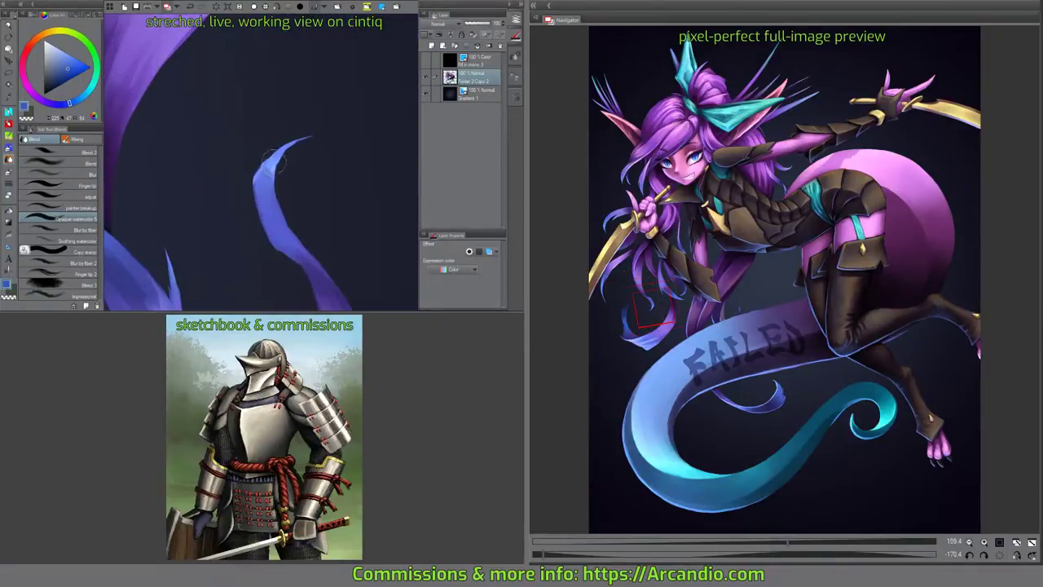
scroll(276, 163, up, 3)
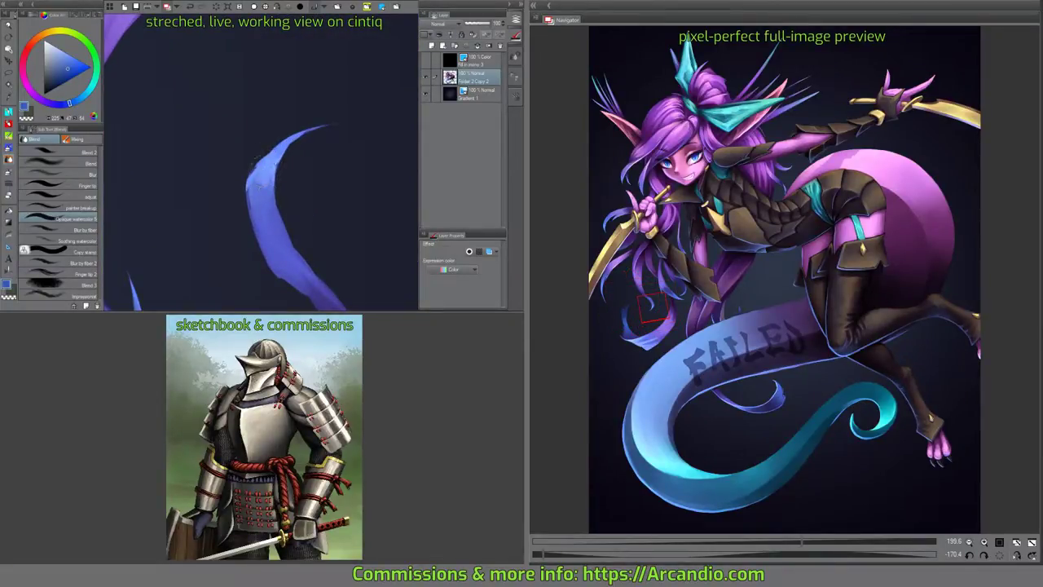
key(ctrl+0)
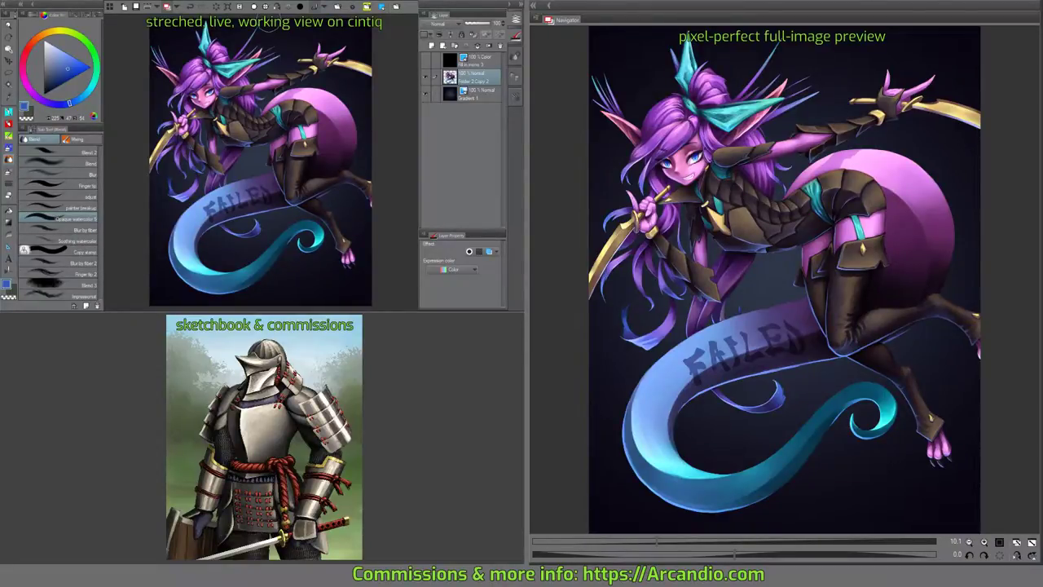
Save the painting and blend the pink and violet strands that converge at the hair parting below the teal ribbon.
key(ctrl+s)
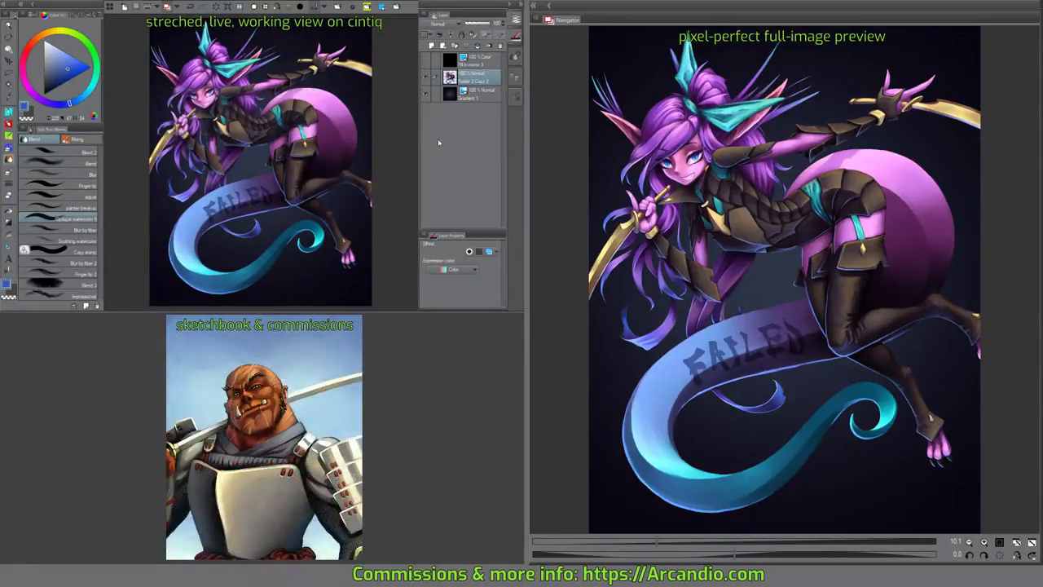
scroll(261, 163, up, 5)
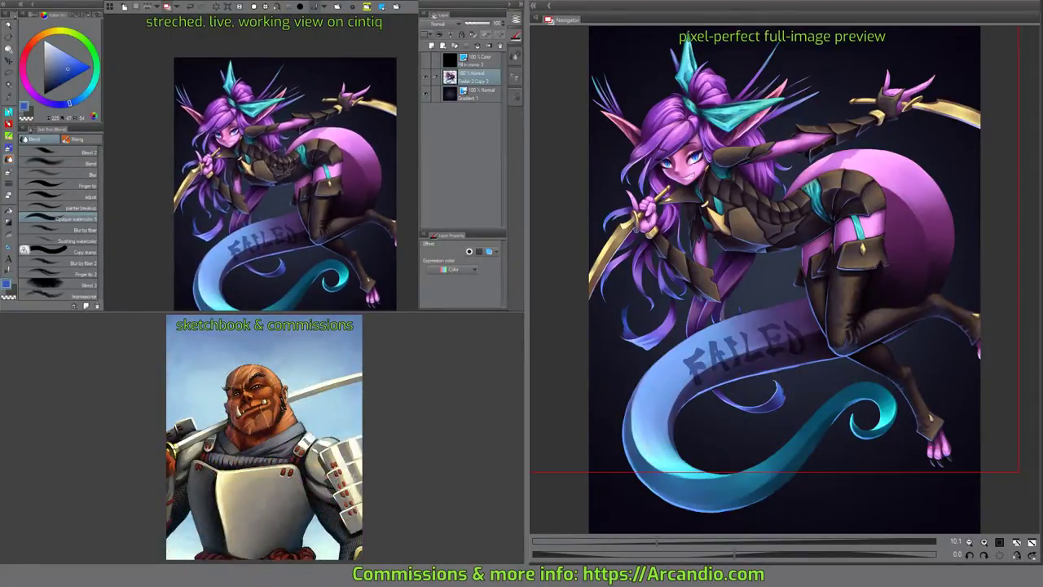
scroll(231, 146, up, 8)
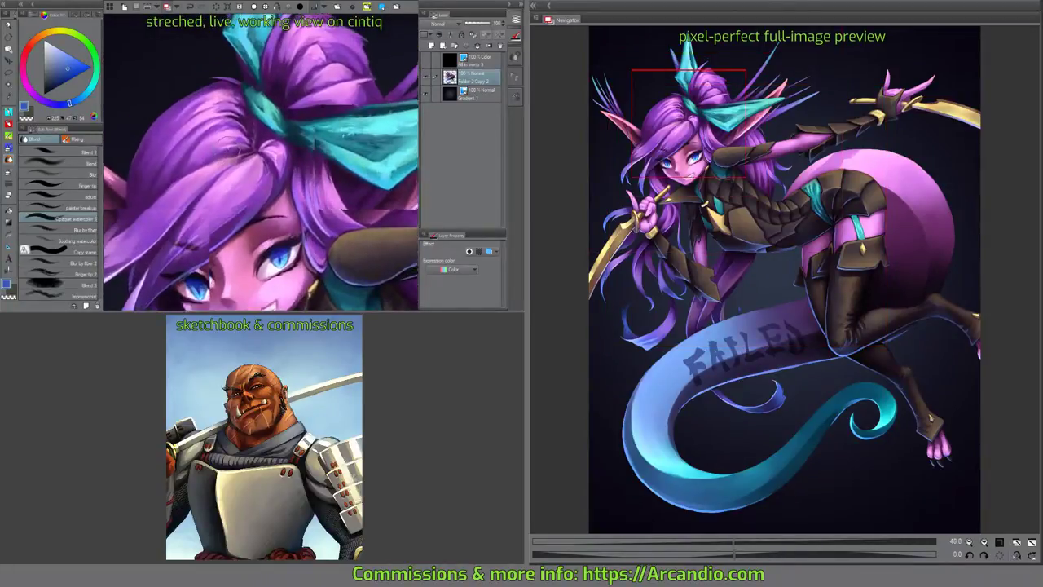
drag(227, 153, 424, 84)
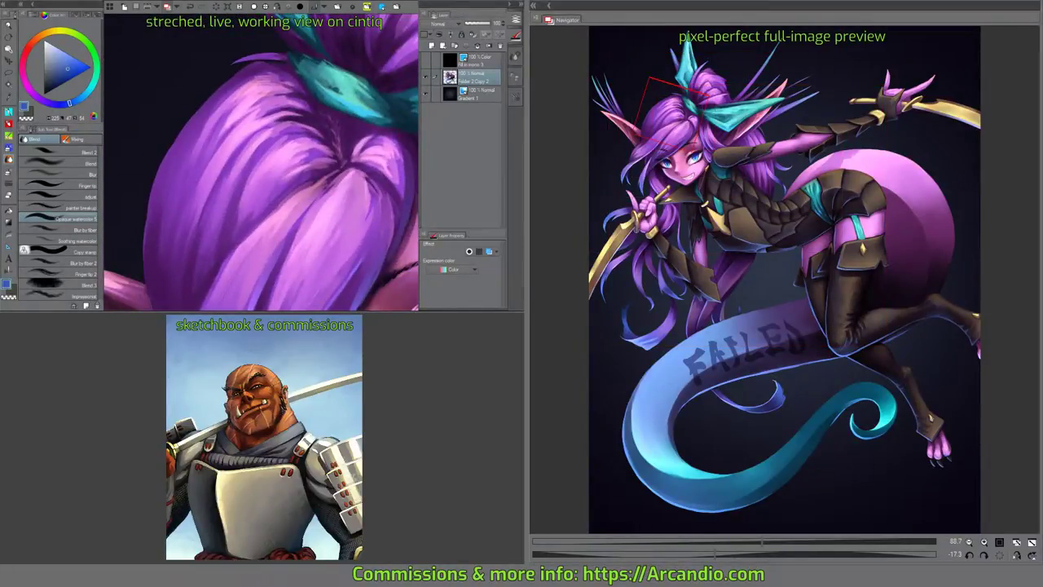
drag(342, 98, 212, 94)
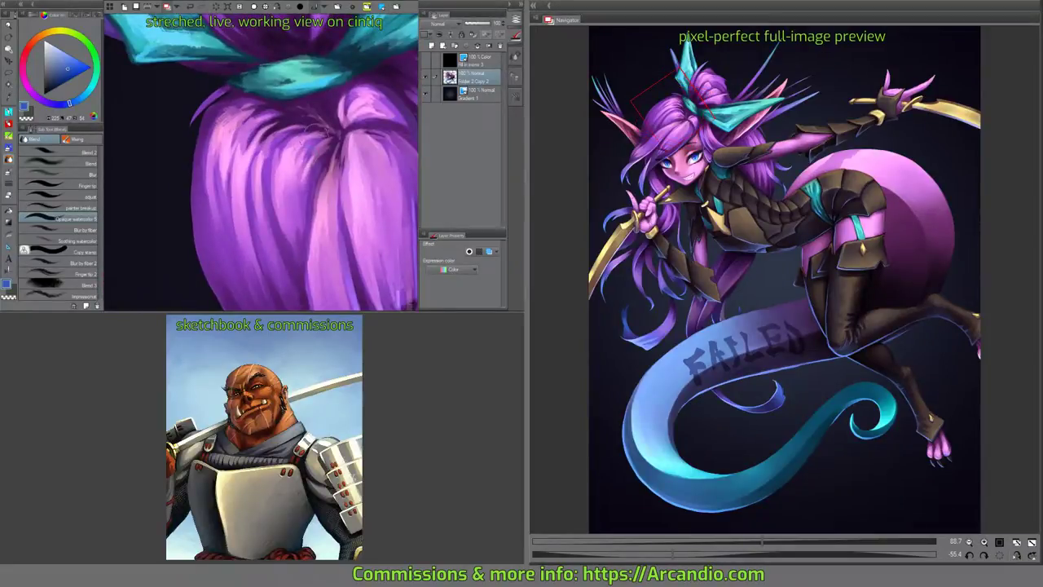
scroll(310, 142, up, 3)
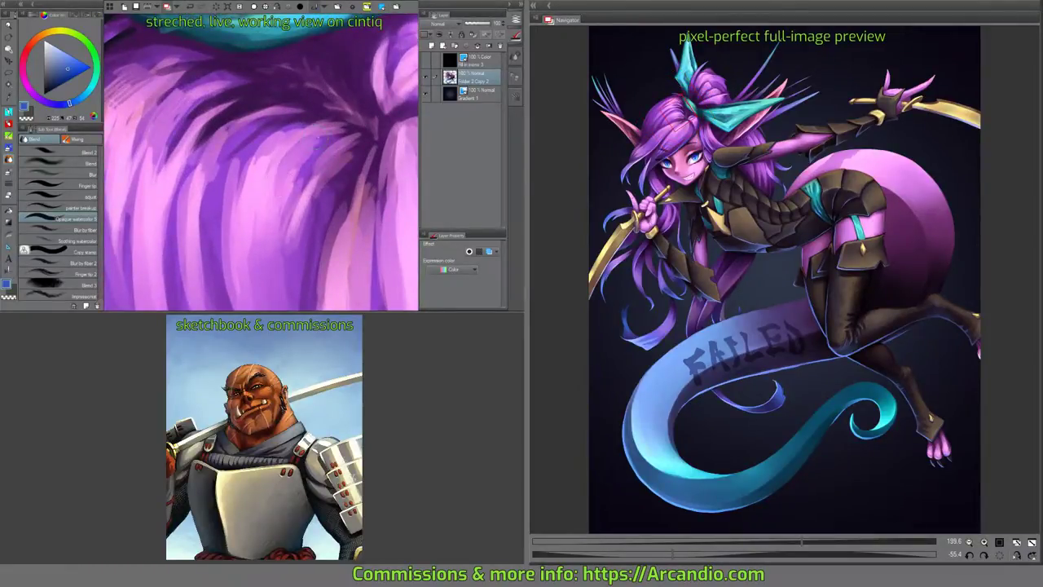
drag(282, 195, 316, 155)
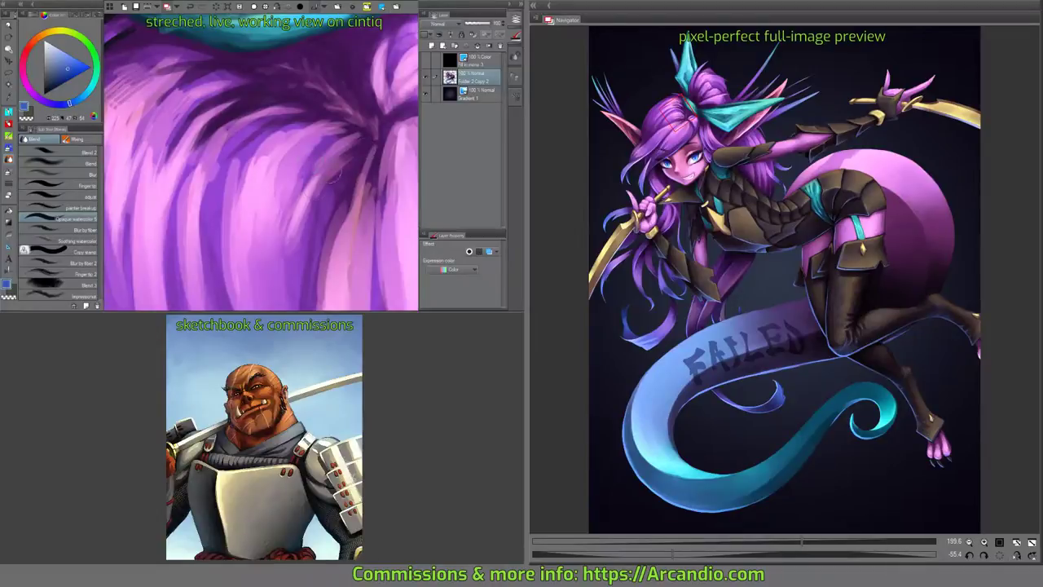
scroll(338, 208, up, 2)
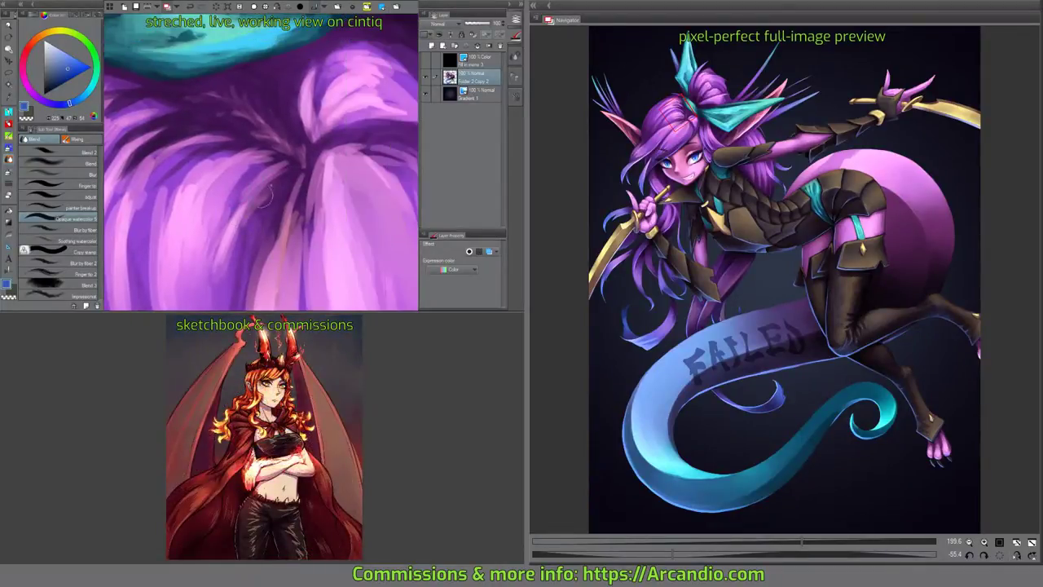
drag(299, 215, 302, 196)
Smooth the rounded pink-violet lock beside the ribbon knot and soften its edge against the dark purple hair behind it.
mouse_move(314, 145)
mouse_down()
mouse_move(319, 119)
mouse_move(287, 39)
mouse_move(244, 152)
mouse_up()
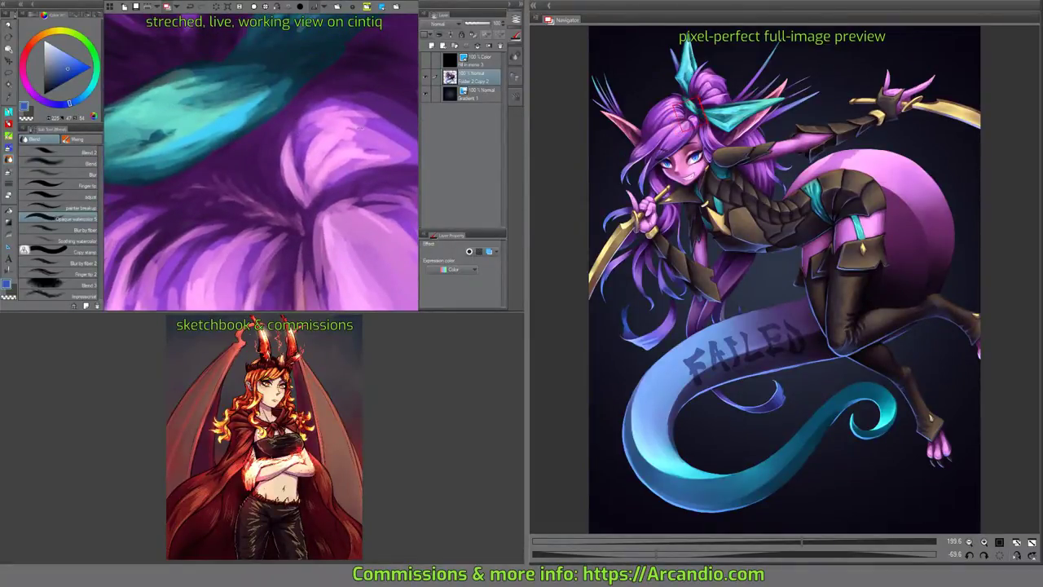
drag(361, 128, 288, 130)
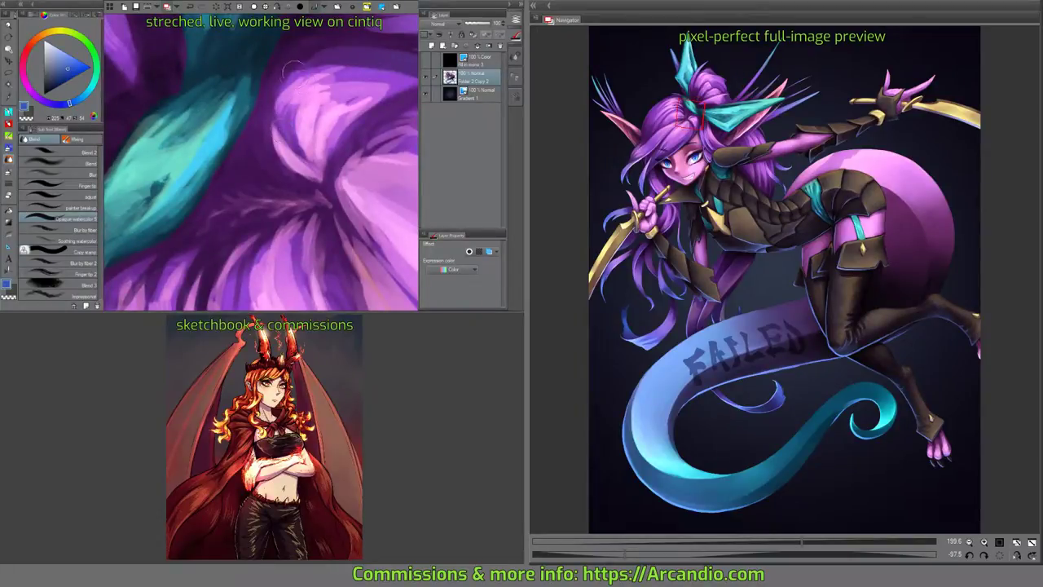
drag(318, 58, 261, 174)
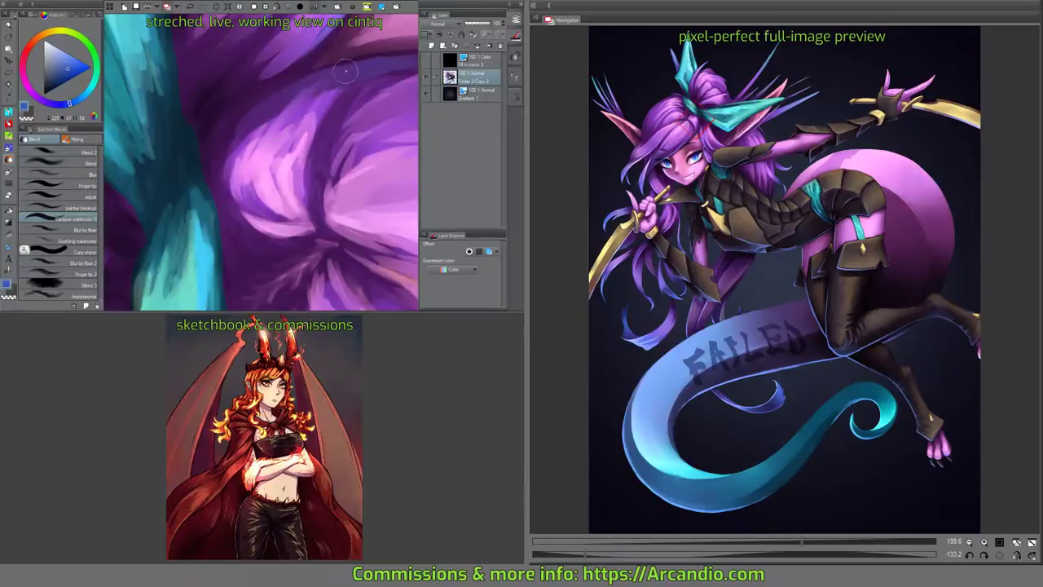
mouse_move(361, 76)
mouse_down()
mouse_move(318, 70)
mouse_move(321, 89)
mouse_up()
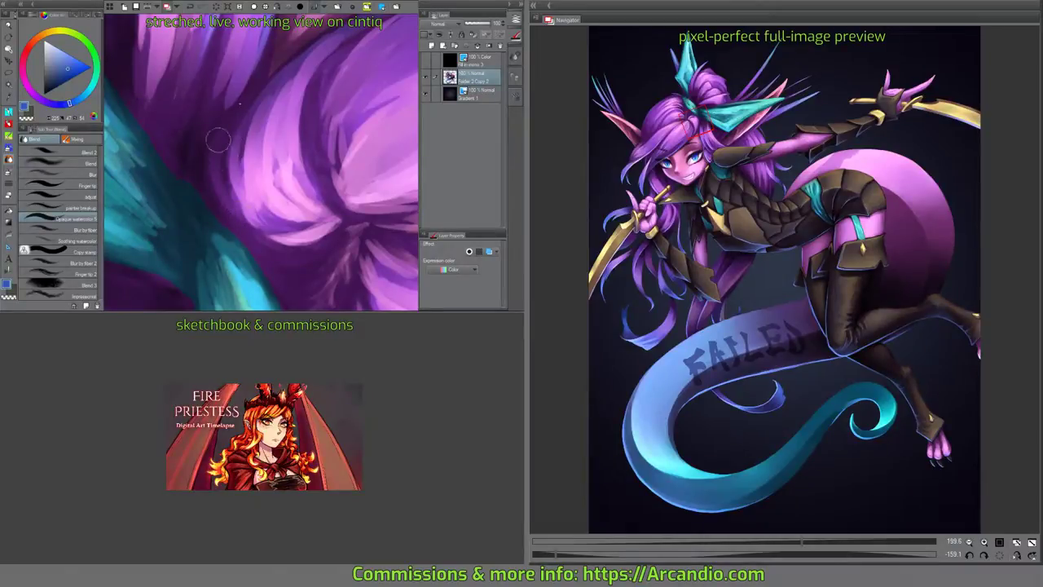
drag(260, 45, 264, 149)
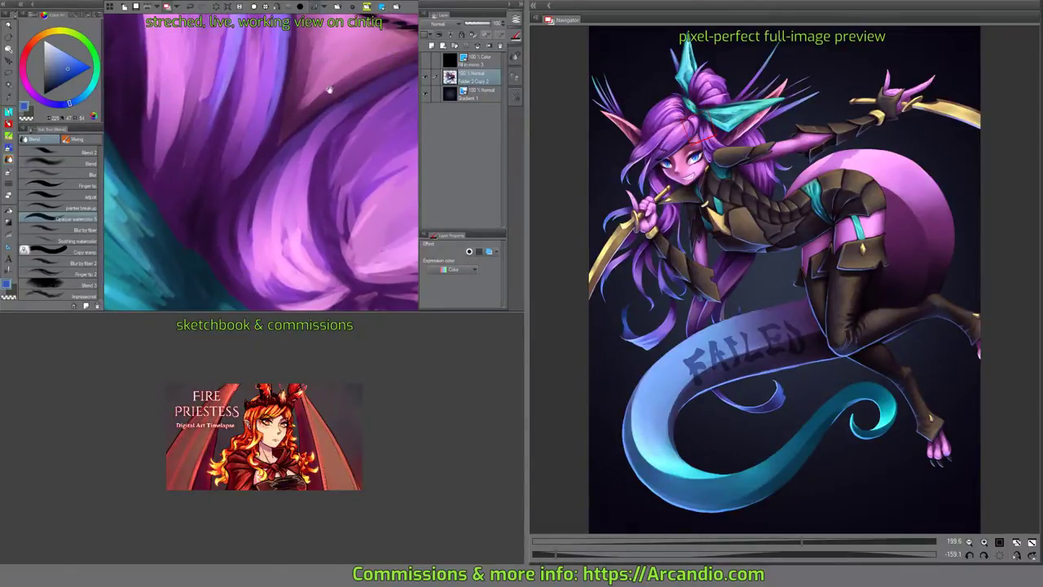
drag(329, 90, 286, 189)
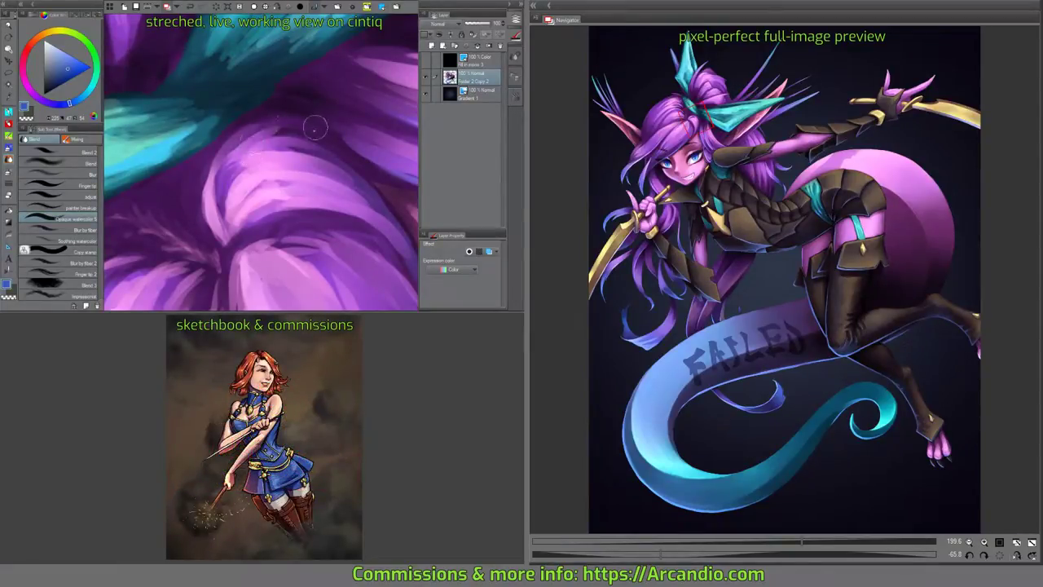
Blend the dark violet crease between the rounded lock and the large front bang, softening the strands fanning from the parting.
drag(256, 169, 253, 143)
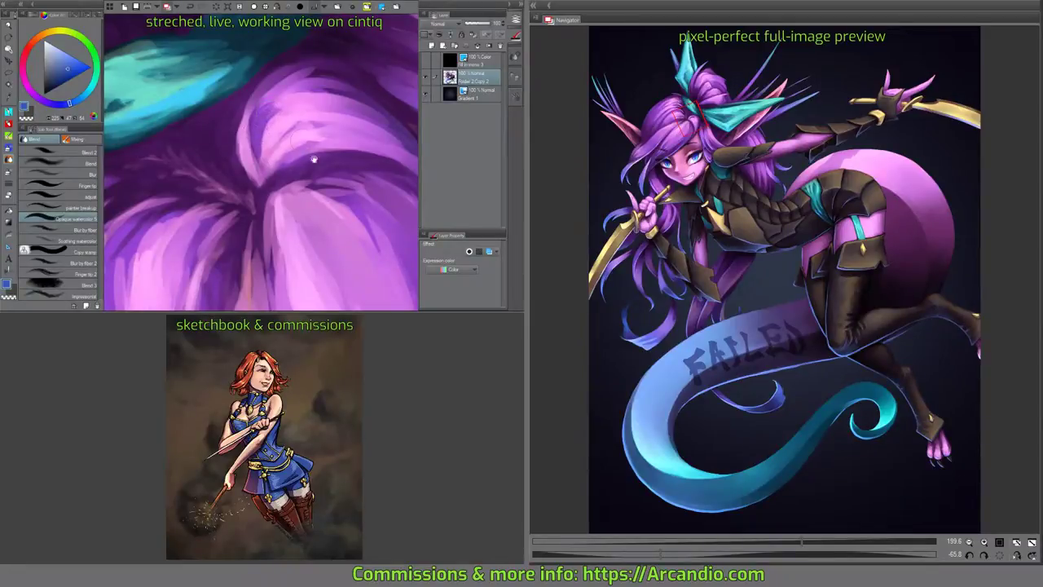
drag(313, 159, 291, 167)
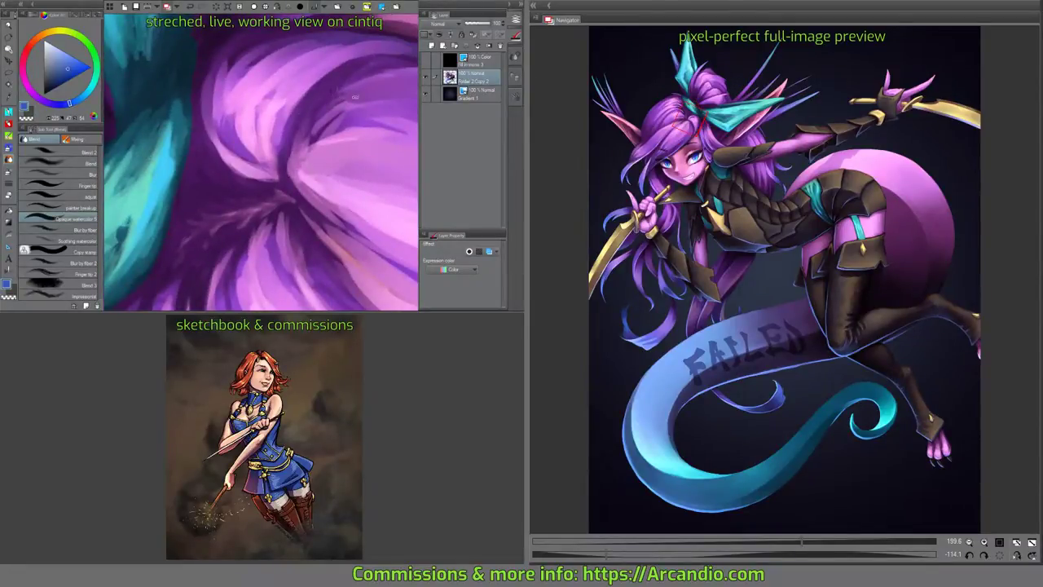
drag(354, 96, 215, 157)
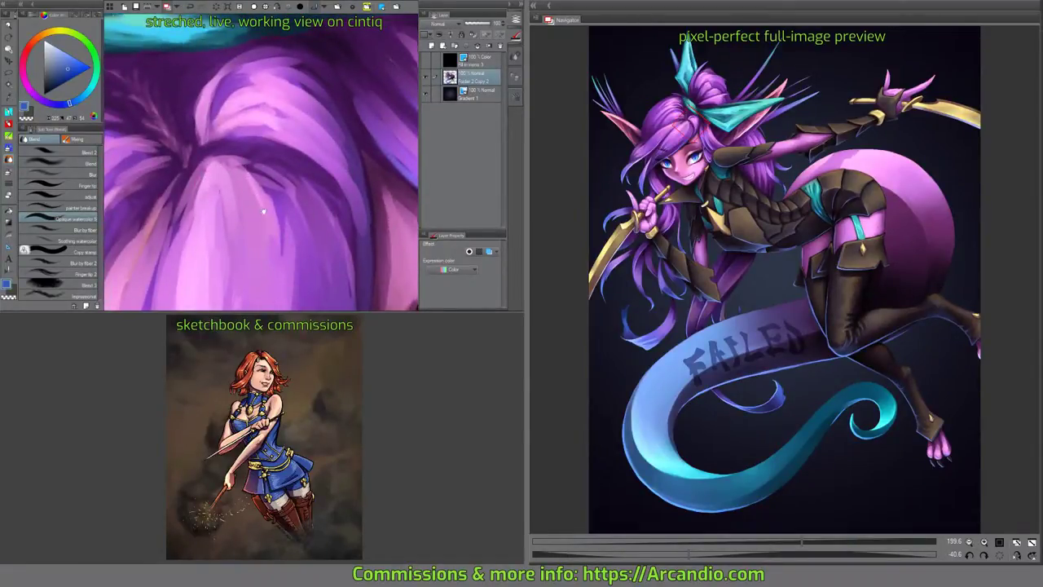
mouse_move(226, 173)
mouse_down()
mouse_move(303, 128)
mouse_move(275, 155)
mouse_up()
Smooth the pink-to-violet gradient and strand edges of the front bangs from the parting down toward the forehead.
mouse_move(265, 202)
mouse_down()
mouse_move(249, 160)
mouse_move(269, 140)
mouse_up()
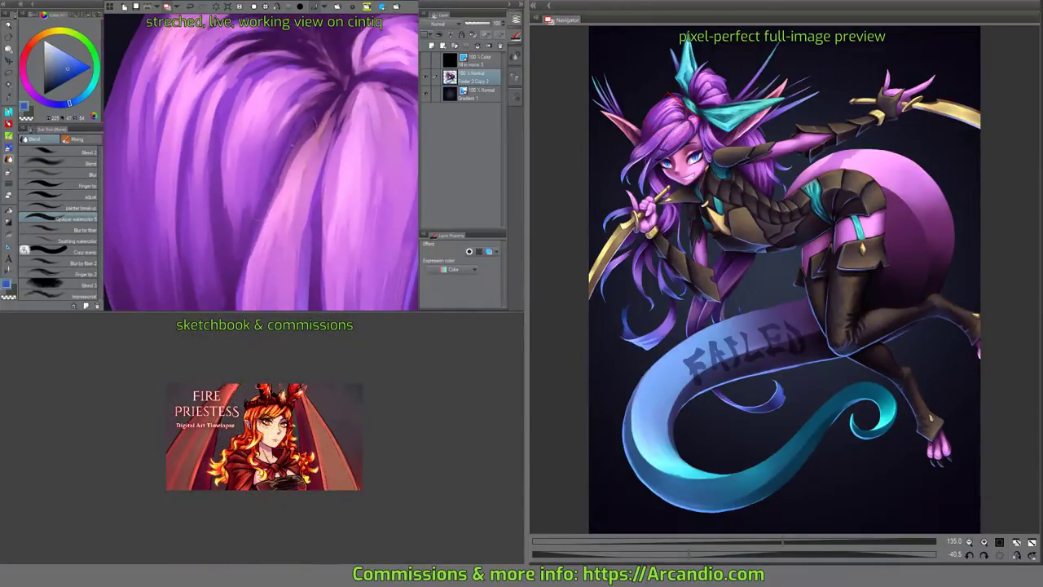
mouse_move(310, 239)
mouse_down()
mouse_move(302, 180)
mouse_move(316, 108)
mouse_move(293, 237)
mouse_up()
mouse_move(261, 96)
mouse_down()
mouse_move(286, 106)
mouse_move(237, 124)
mouse_move(291, 69)
mouse_up()
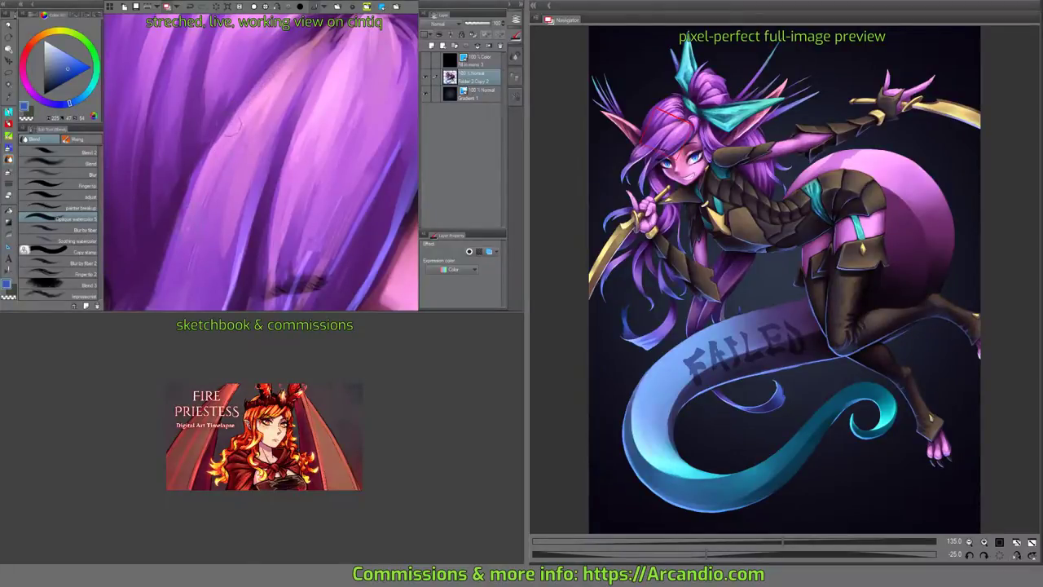
mouse_move(209, 208)
mouse_down()
mouse_move(244, 119)
mouse_move(286, 88)
mouse_up()
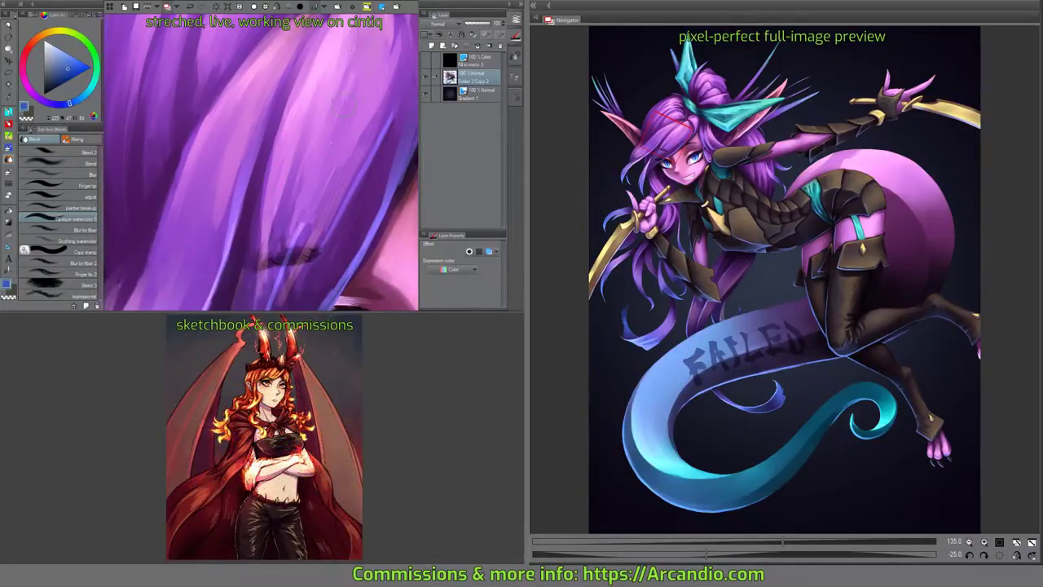
Blend the violet strands and blue rim edges of the bangs crossing the eyebrow and eye.
drag(306, 191, 261, 13)
drag(247, 88, 313, 94)
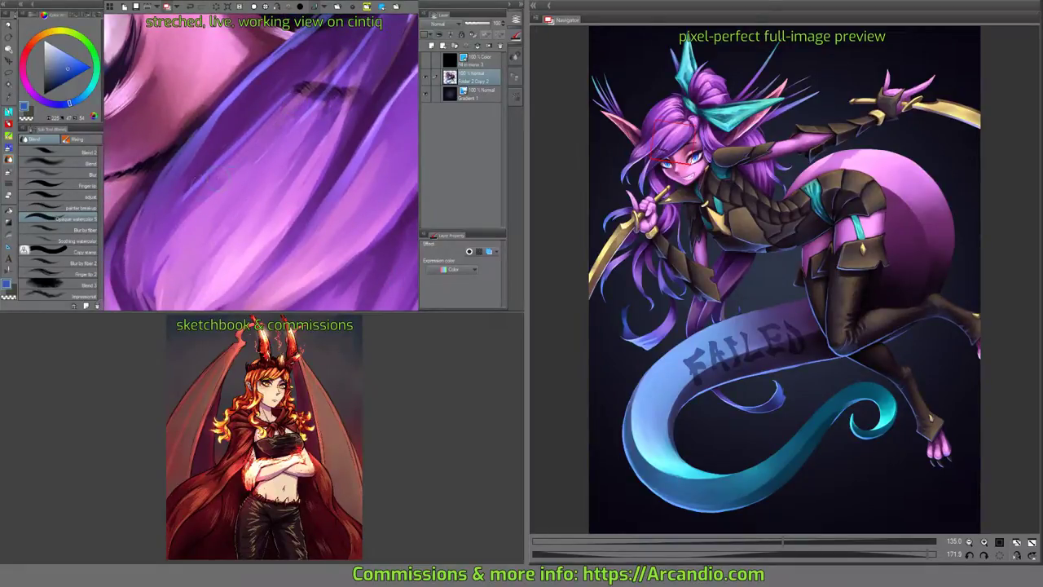
drag(313, 94, 261, 193)
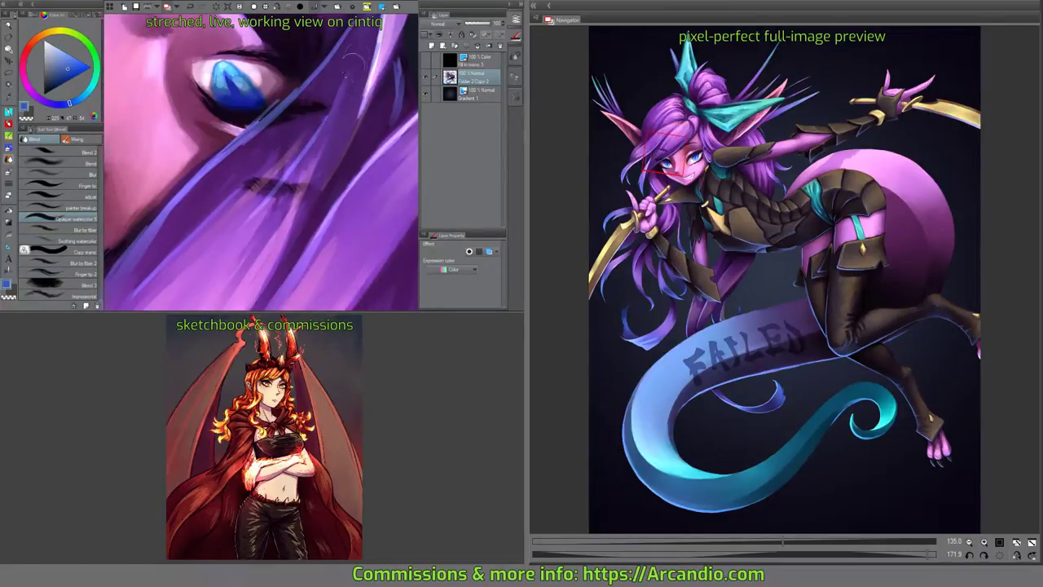
drag(354, 64, 338, 147)
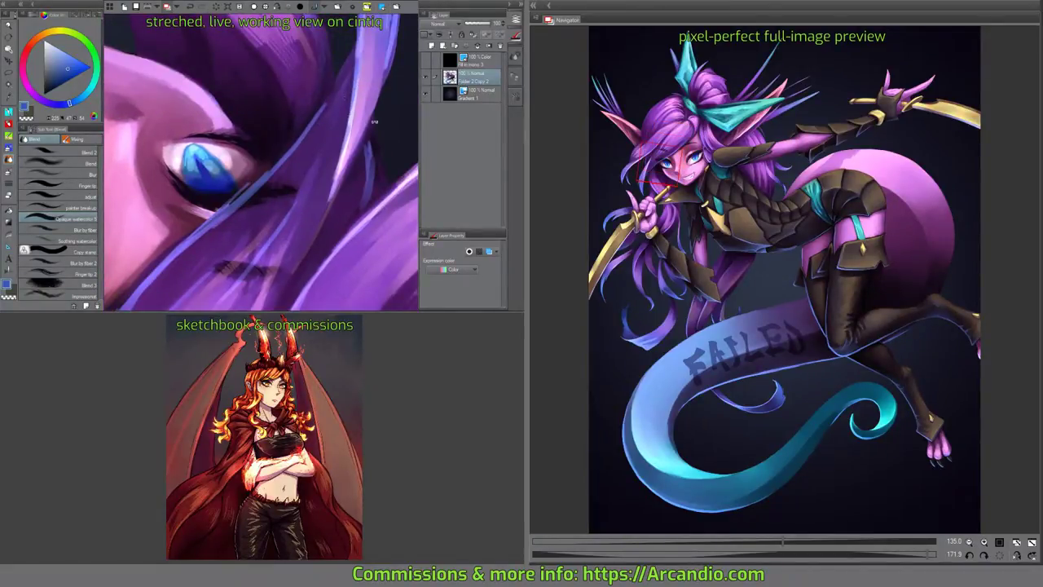
mouse_move(163, 163)
mouse_down()
mouse_move(253, 163)
mouse_move(277, 127)
mouse_move(252, 173)
mouse_up()
Smooth the violet-to-blue gradients and pointed blue tips of the loose bang locks hanging beside the face.
mouse_move(273, 110)
mouse_down()
mouse_move(247, 140)
mouse_move(296, 167)
mouse_up()
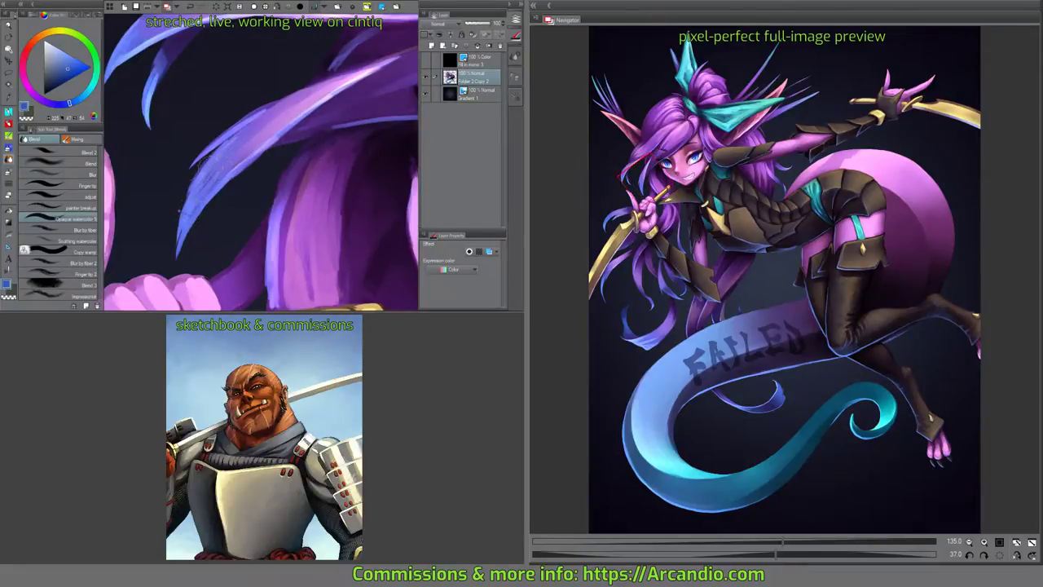
mouse_move(288, 120)
mouse_down()
mouse_move(295, 139)
mouse_move(276, 124)
mouse_up()
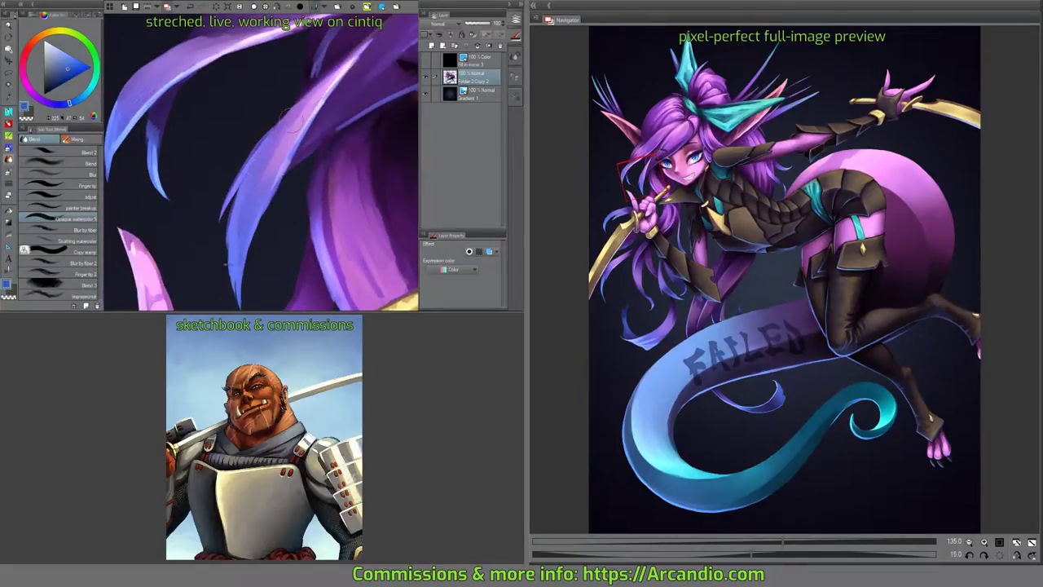
key(-)
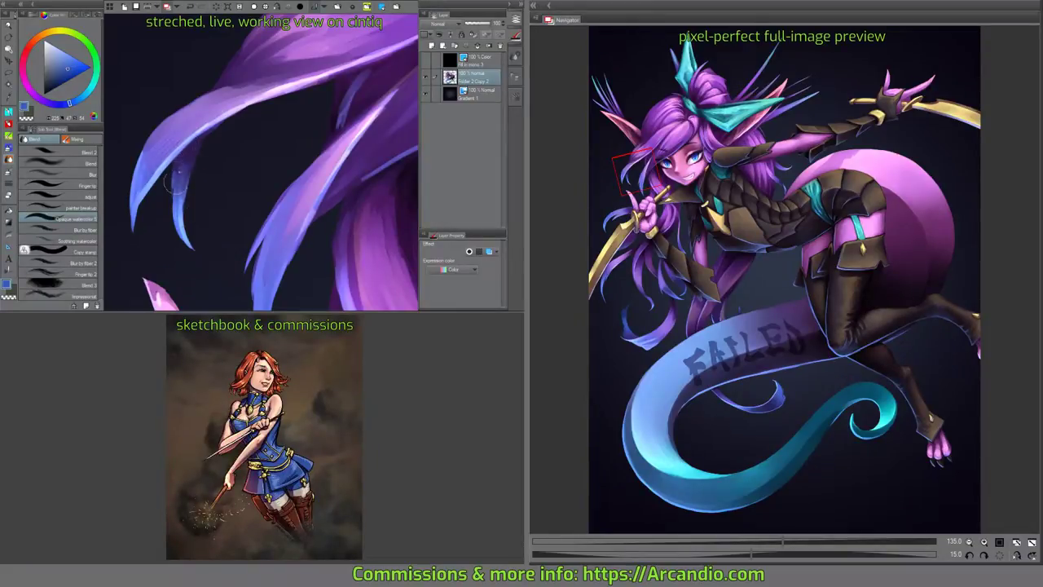
drag(234, 128, 187, 175)
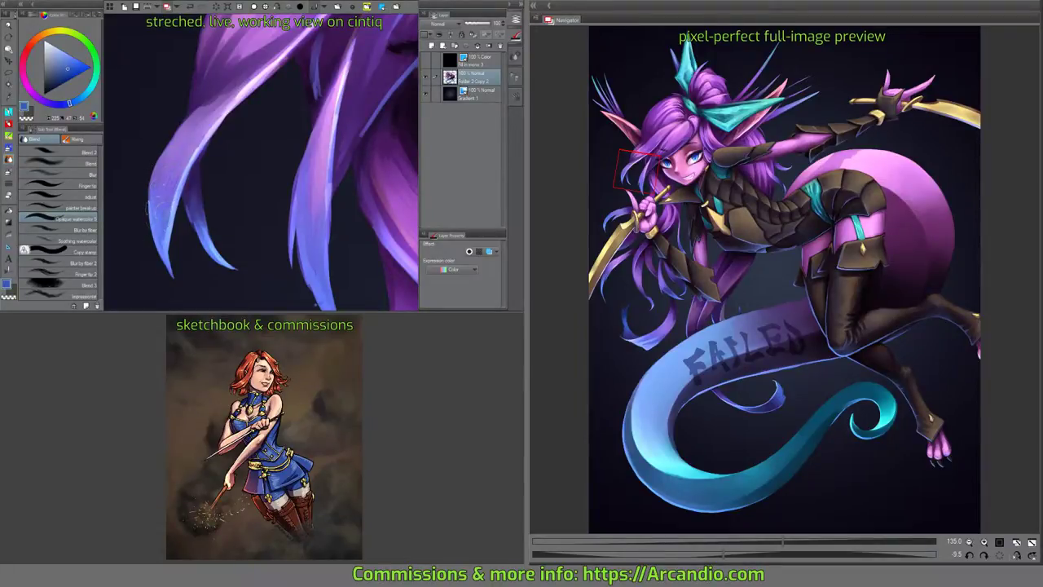
mouse_move(210, 145)
mouse_down()
mouse_move(248, 188)
mouse_move(309, 170)
mouse_move(260, 155)
mouse_move(323, 120)
mouse_move(303, 78)
mouse_move(357, 67)
mouse_move(250, 165)
mouse_move(287, 88)
mouse_move(254, 169)
mouse_move(305, 76)
mouse_up()
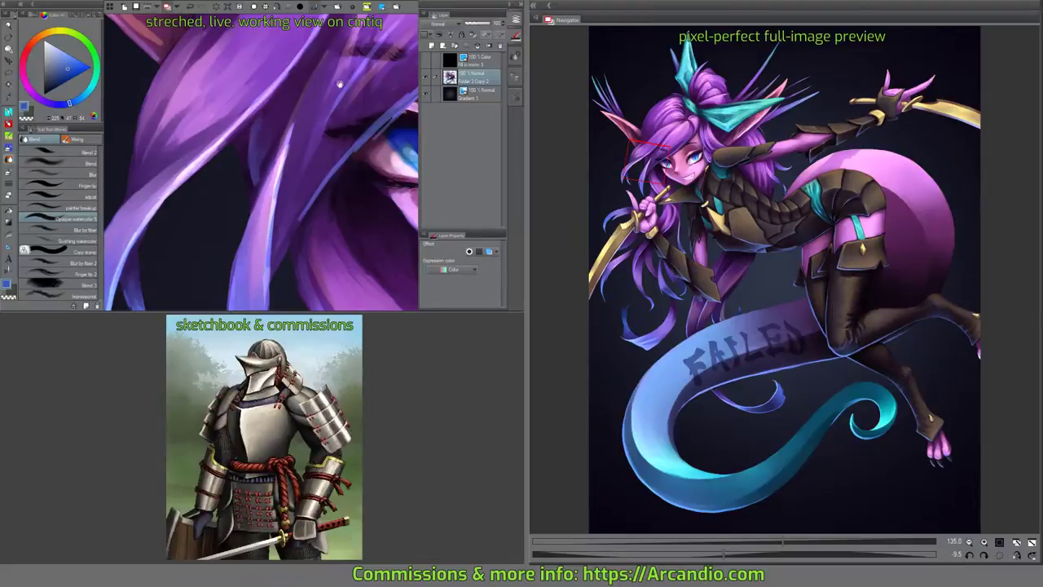
Blend the dark violet strand roots under the teal ribbon into the pink highlights on the crown of the hair.
mouse_move(261, 140)
mouse_down()
mouse_move(347, 102)
mouse_move(304, 186)
mouse_move(320, 202)
mouse_move(280, 135)
mouse_move(231, 142)
mouse_move(257, 187)
mouse_move(214, 151)
mouse_up()
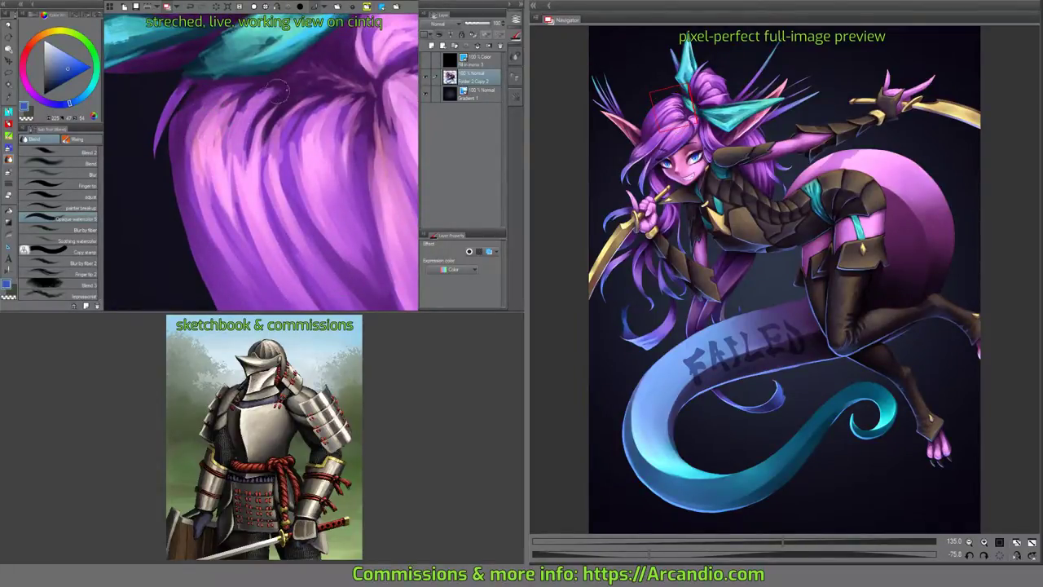
drag(290, 135, 277, 109)
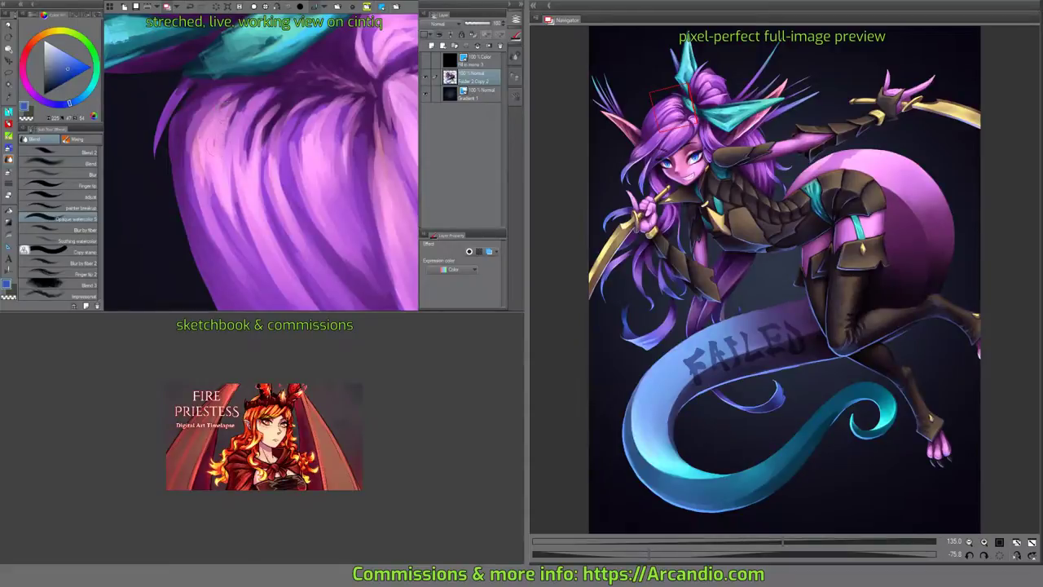
drag(229, 115, 207, 98)
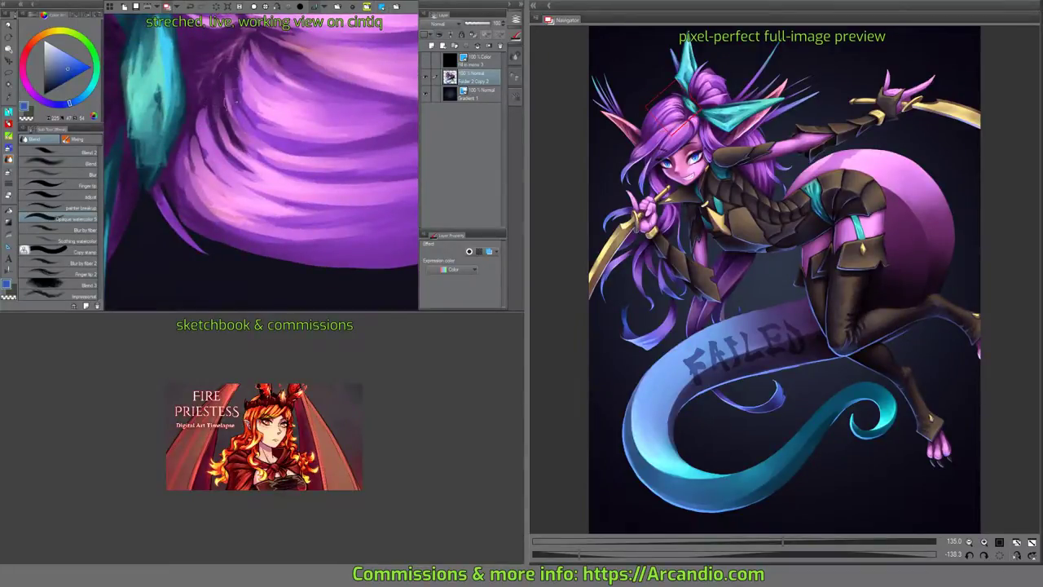
drag(233, 45, 289, 189)
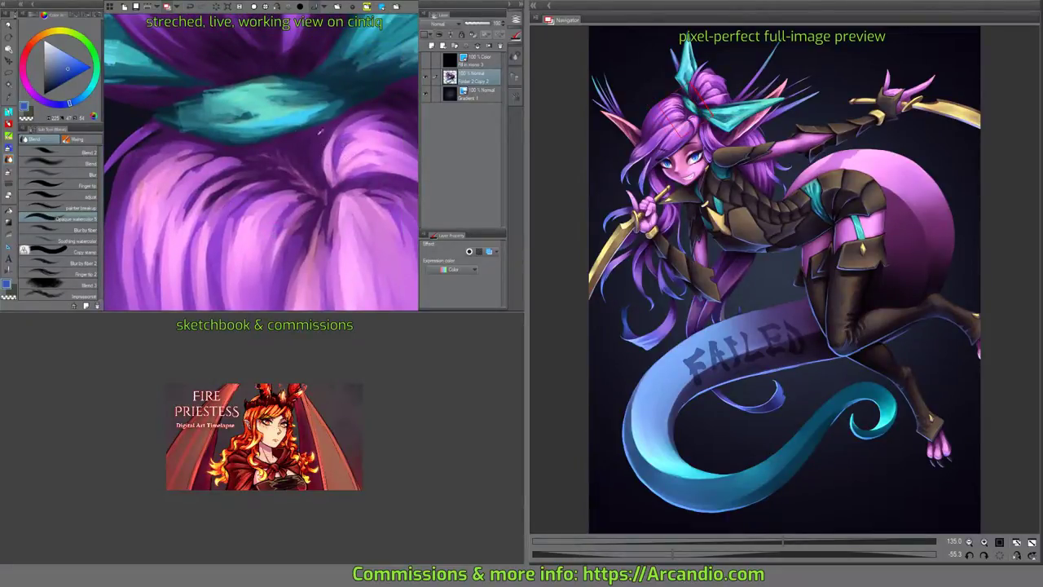
Sample a mid violet from the hair and paint short pen strands in the dark gap between the ribbon and the parting.
key(p)
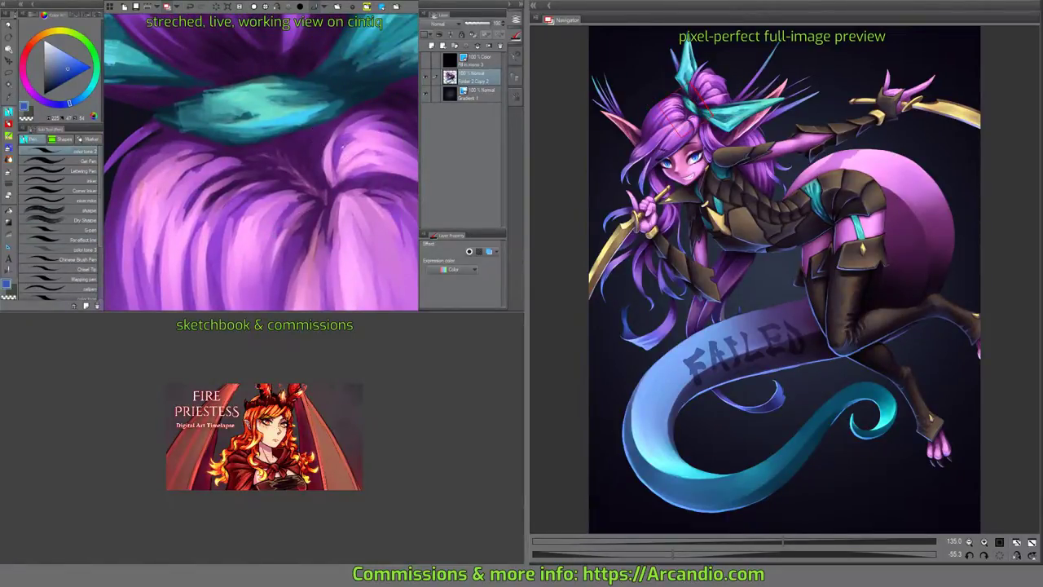
alt+click(314, 159)
mouse_move(314, 163)
mouse_down()
mouse_move(301, 132)
mouse_move(313, 147)
mouse_move(283, 214)
mouse_up()
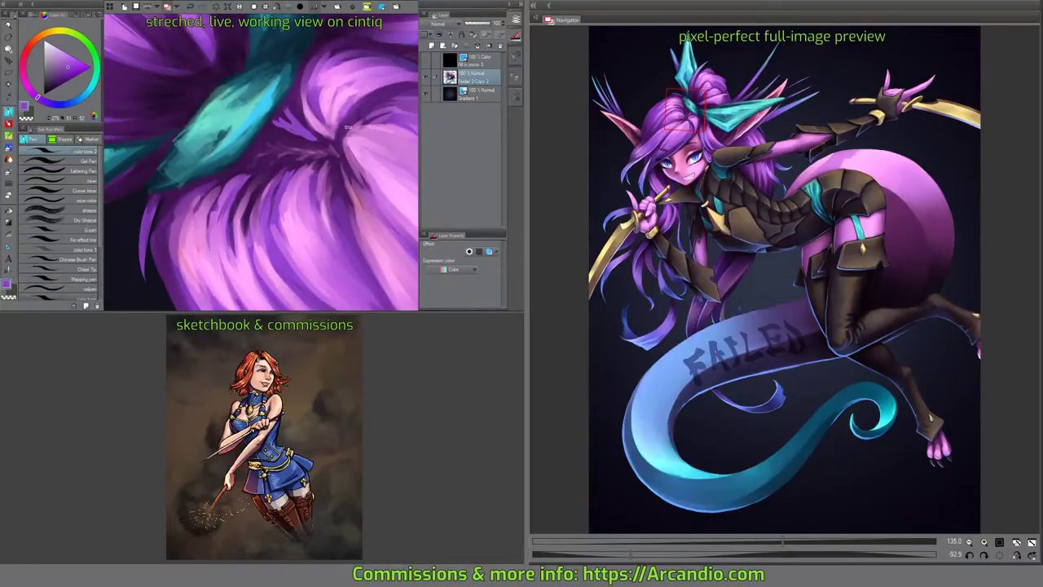
drag(272, 155, 376, 140)
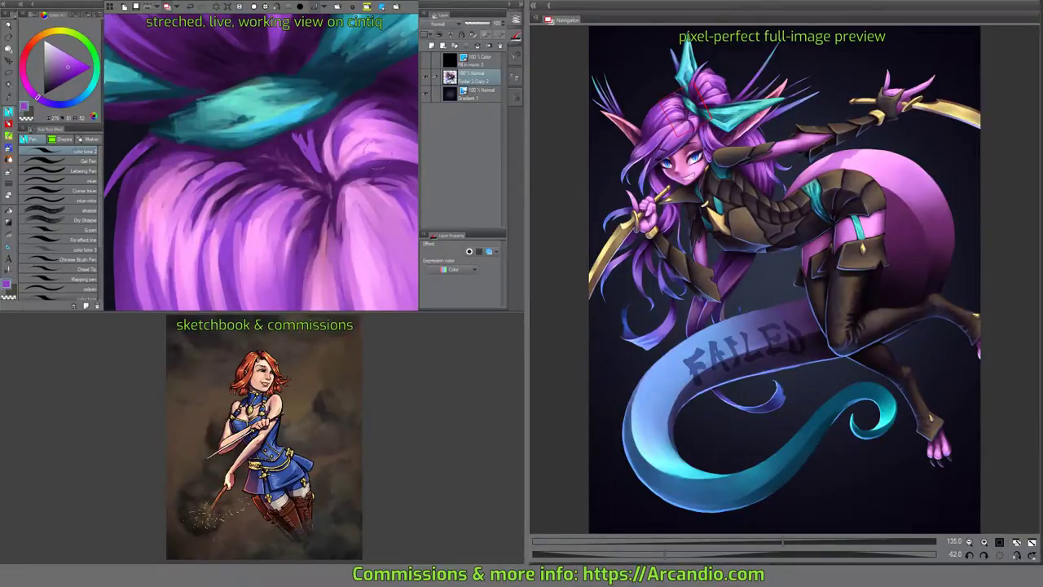
Shade the strand roots at the parting beneath the teal ribbon and stroke violet strands onto the bun beside the upright ribbon tail.
drag(346, 155, 293, 168)
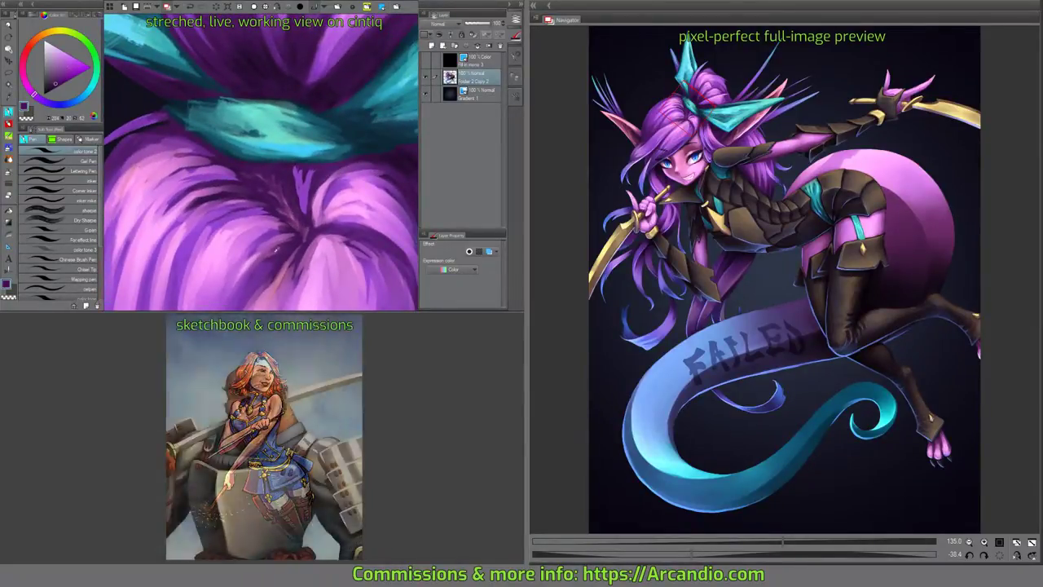
mouse_move(293, 178)
mouse_down()
mouse_move(293, 161)
mouse_move(297, 197)
mouse_move(253, 195)
mouse_move(248, 232)
mouse_up()
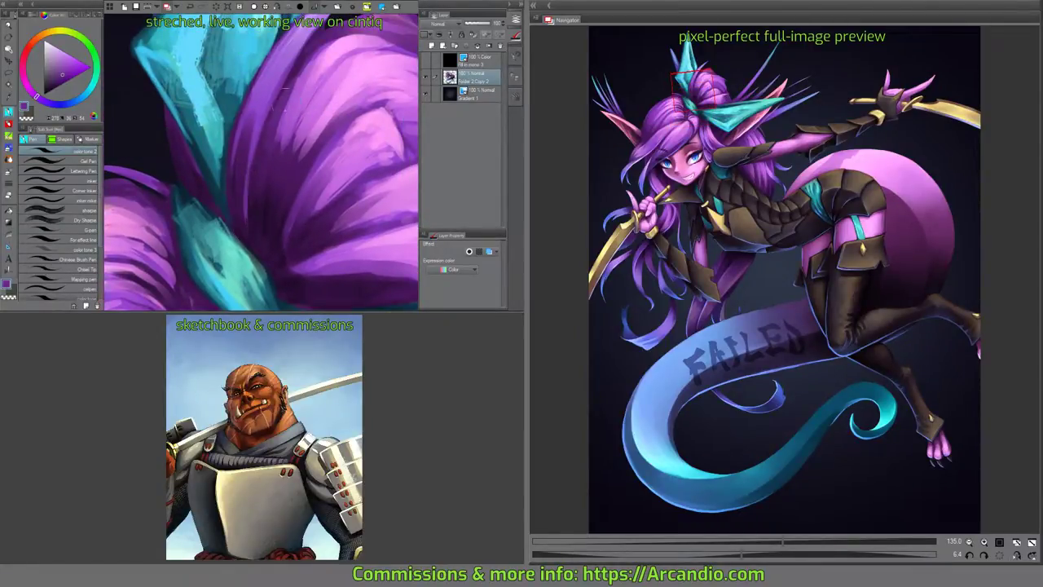
drag(303, 102, 256, 151)
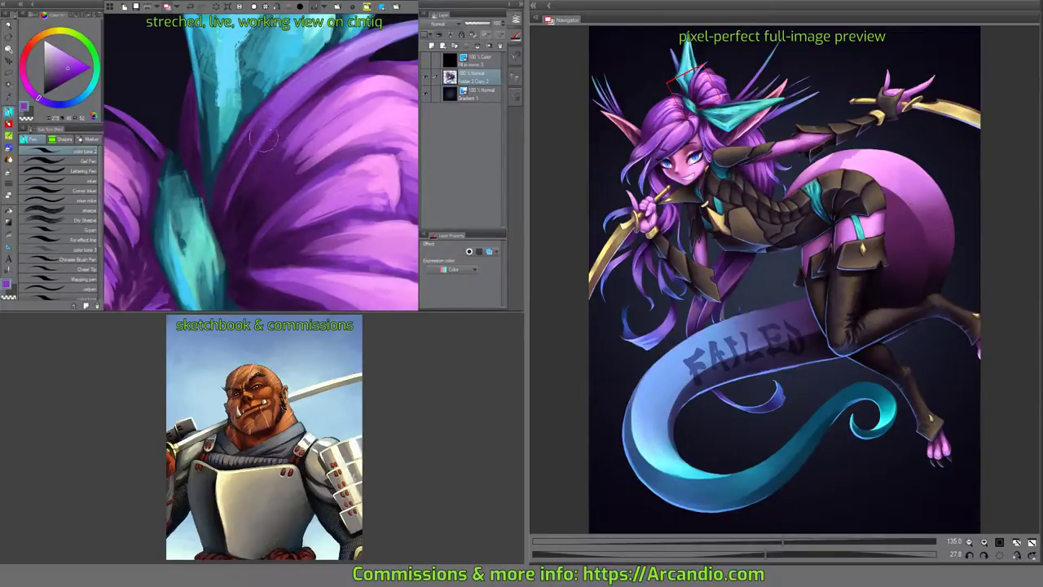
drag(228, 175, 227, 164)
Sample a dark violet and shade the narrow strip of hair between the upright ribbon tail and the bun.
alt+click(225, 171)
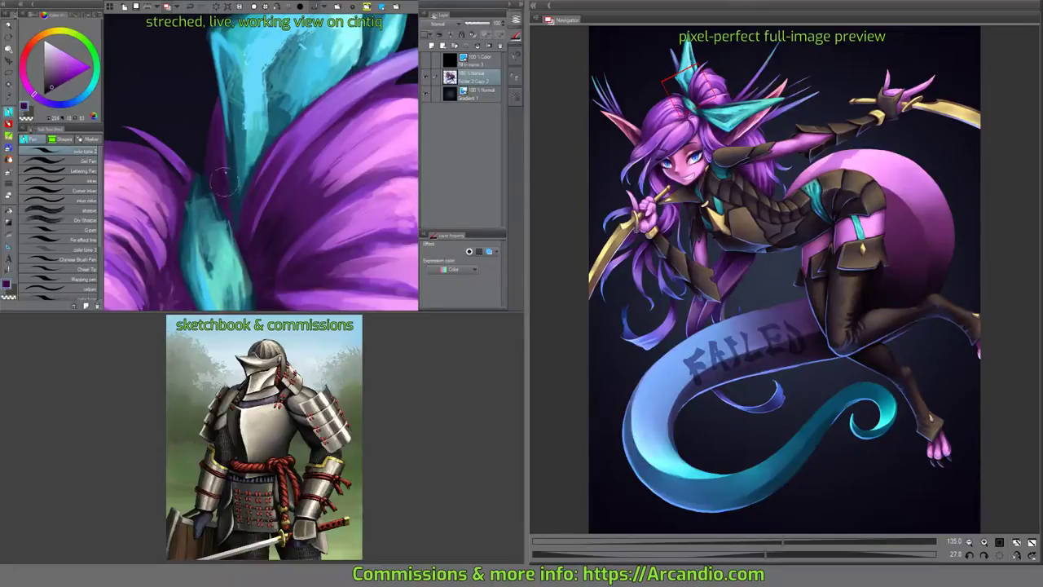
mouse_move(221, 126)
mouse_down()
mouse_move(236, 234)
mouse_move(216, 193)
mouse_up()
scroll(225, 144, down, 2)
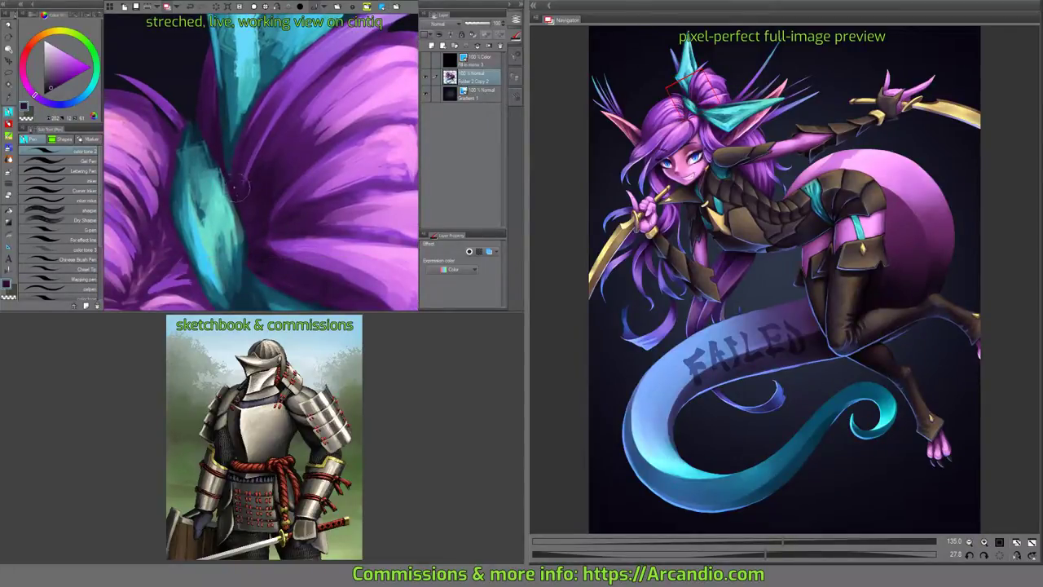
key(-)
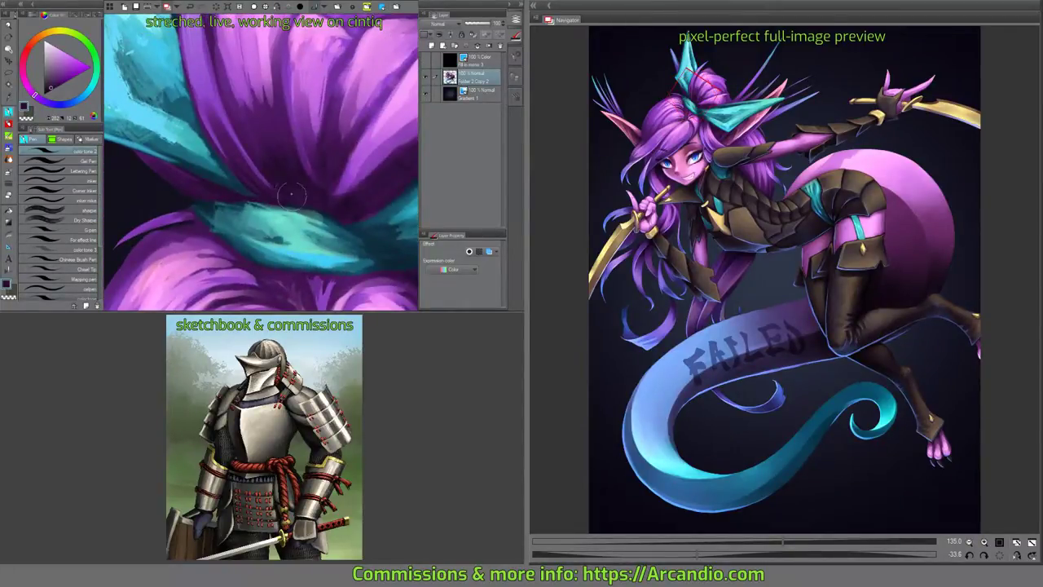
Deepen the shadowed roots of the bun's strands where they converge above the ribbon knot with dark violet strokes.
key(-)
key(^)
key(^)
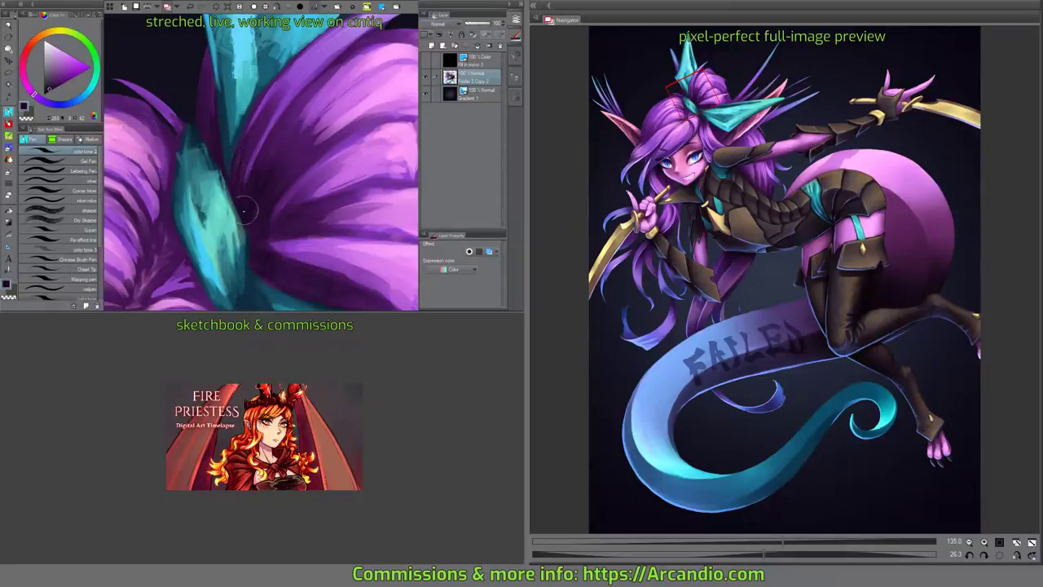
key(minus)
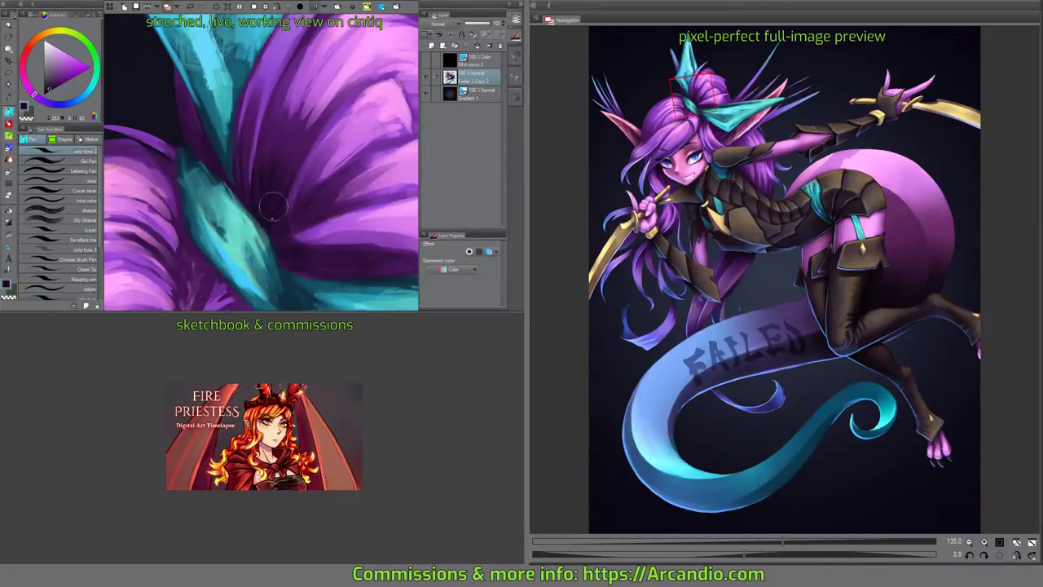
scroll(310, 144, down, 1)
key(minus)
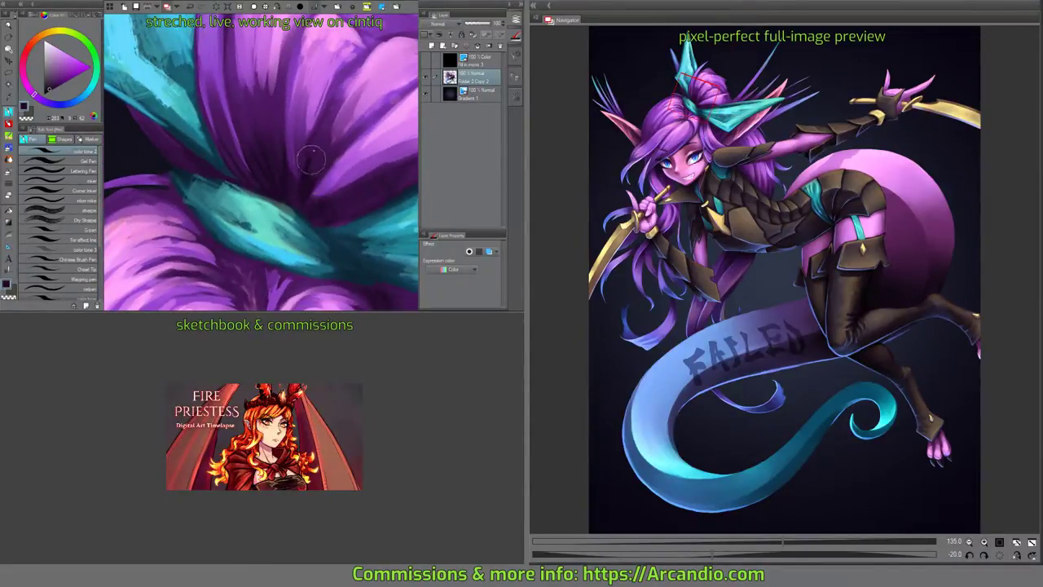
key(minus)
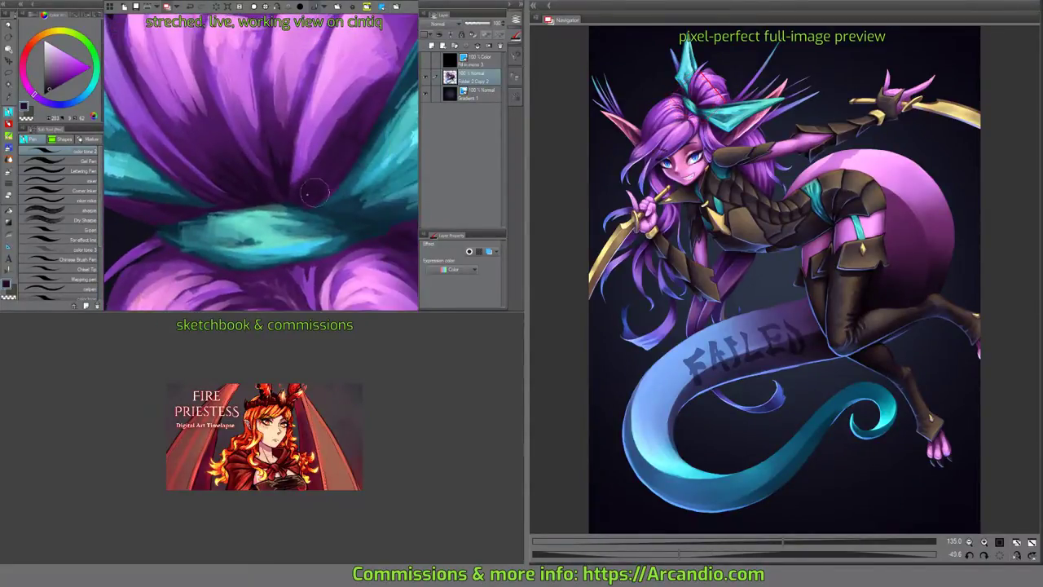
key(minus)
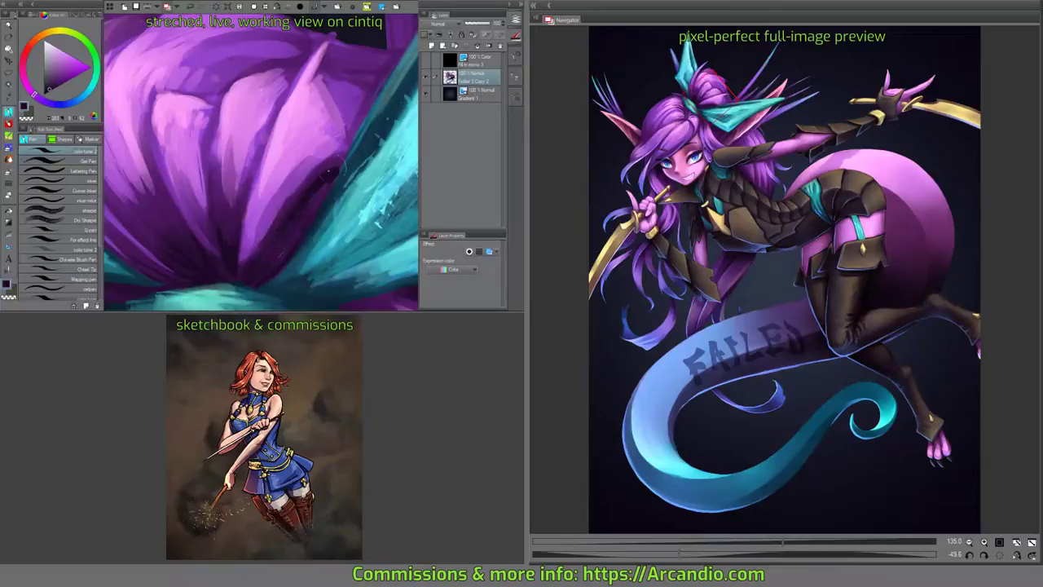
Darken the hair along both edges of the large teal ribbon loop, down to the knot, with dark violet.
mouse_move(346, 157)
mouse_down()
mouse_move(350, 216)
mouse_move(209, 177)
mouse_move(344, 181)
mouse_move(269, 153)
mouse_move(255, 174)
mouse_move(311, 104)
mouse_up()
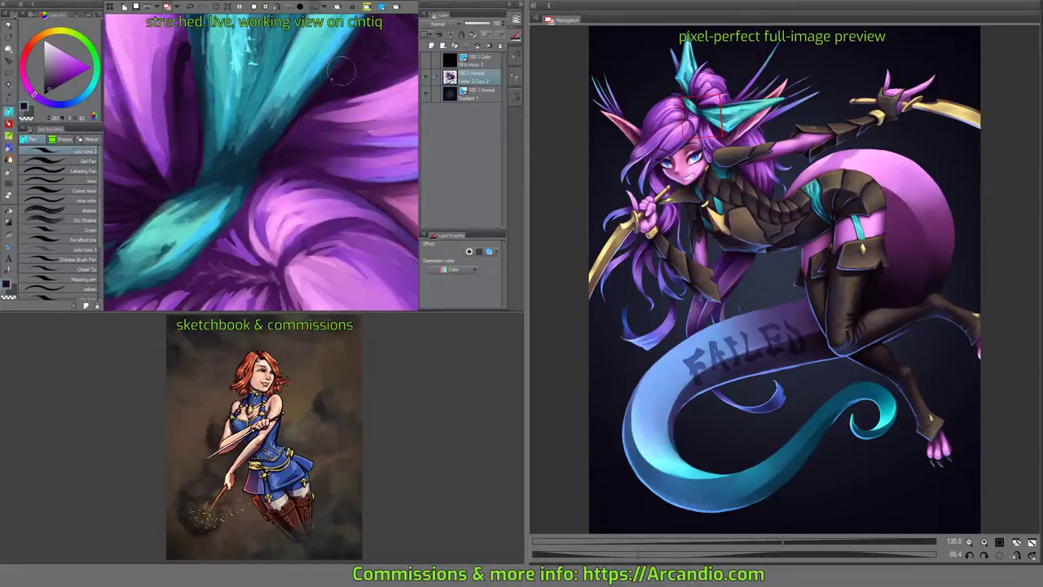
drag(359, 73, 289, 179)
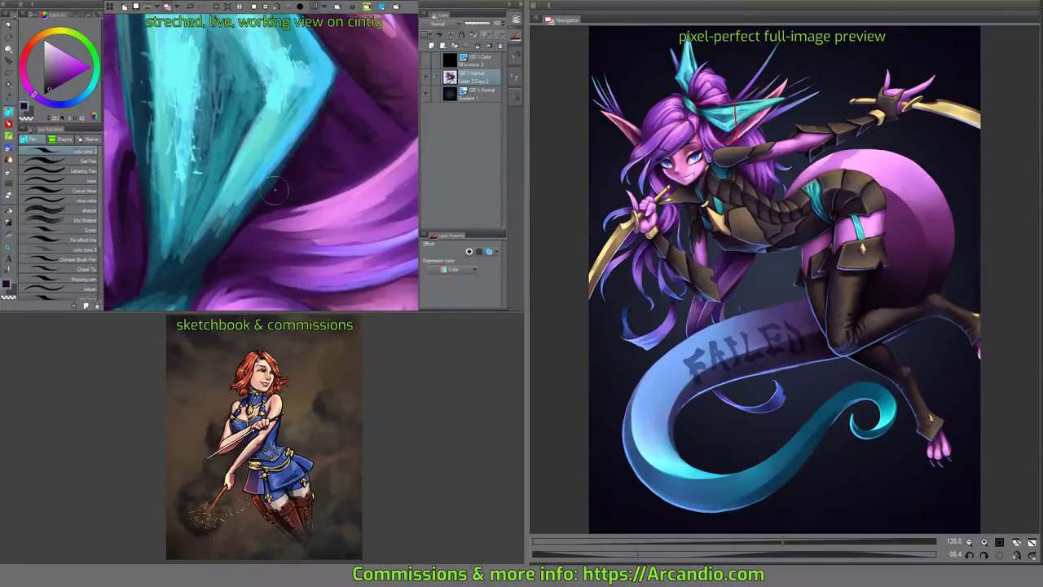
mouse_move(302, 181)
mouse_down()
mouse_move(310, 161)
mouse_move(269, 197)
mouse_up()
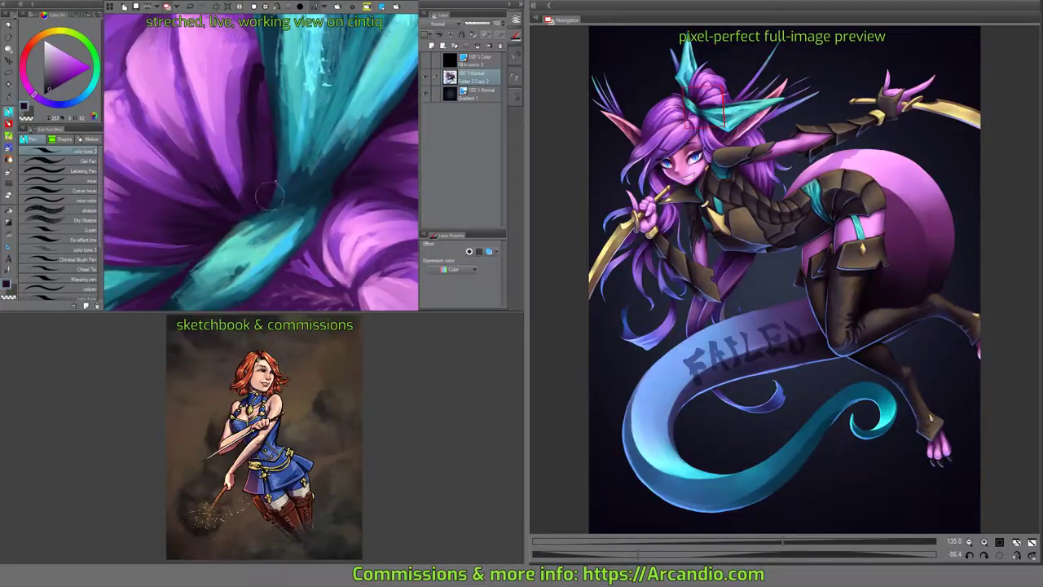
mouse_move(269, 198)
mouse_down()
mouse_move(240, 246)
mouse_move(311, 150)
mouse_up()
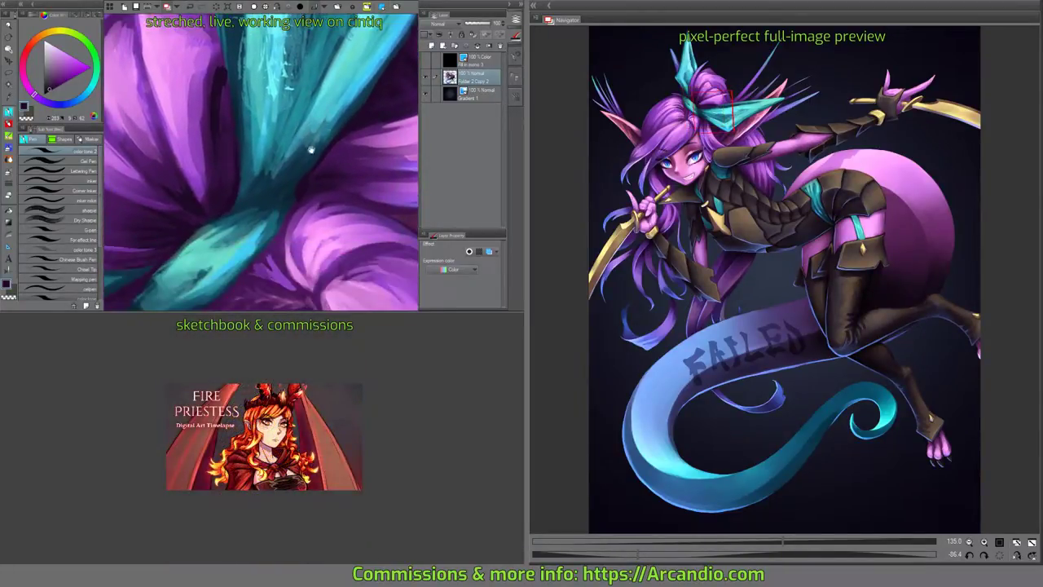
drag(269, 197, 319, 142)
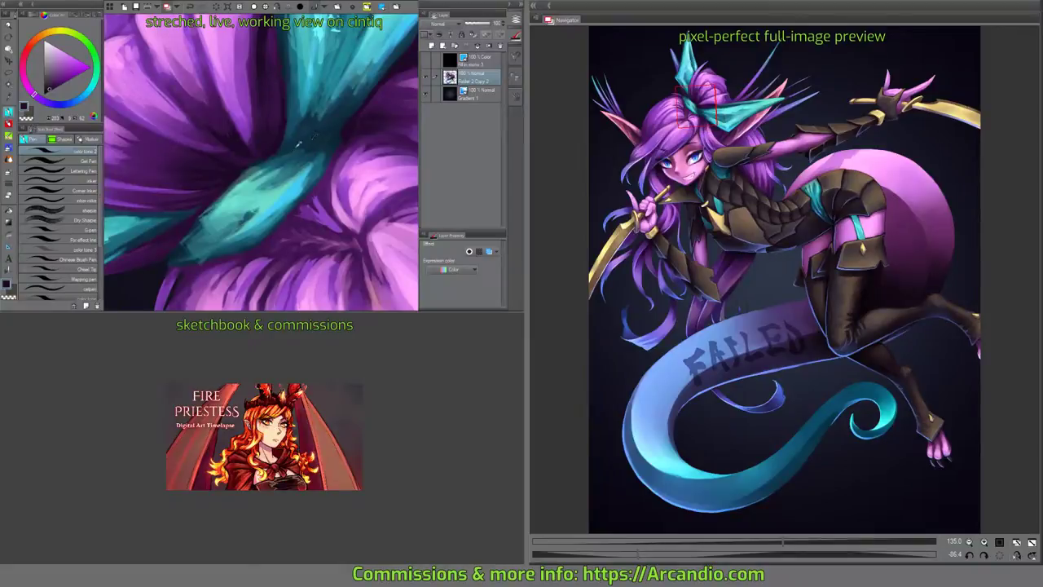
Sample a dark teal from the ribbon and shade the folds where the large loop meets the knot.
alt+click(308, 137)
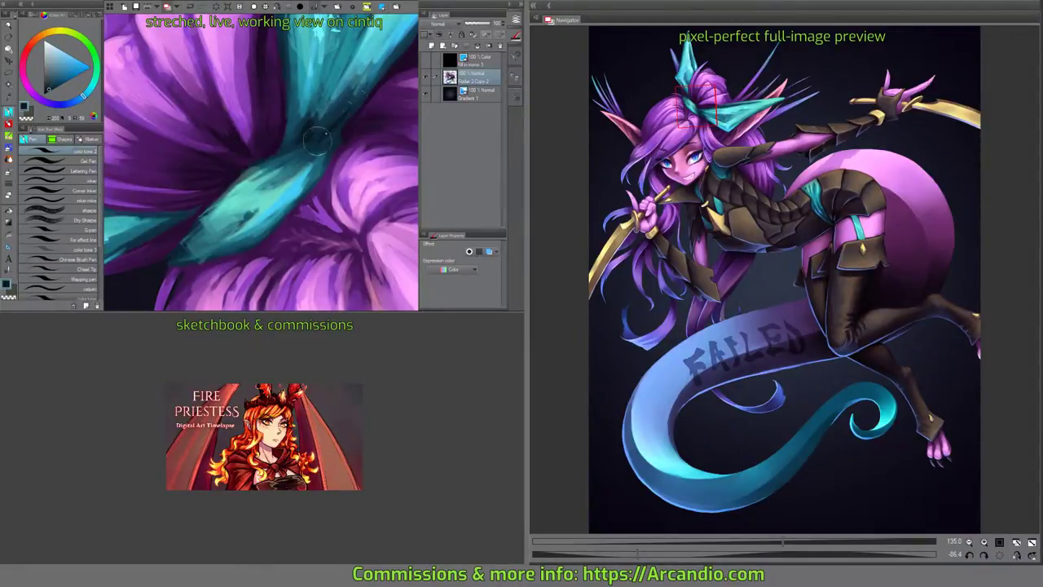
drag(318, 140, 316, 167)
drag(346, 127, 321, 168)
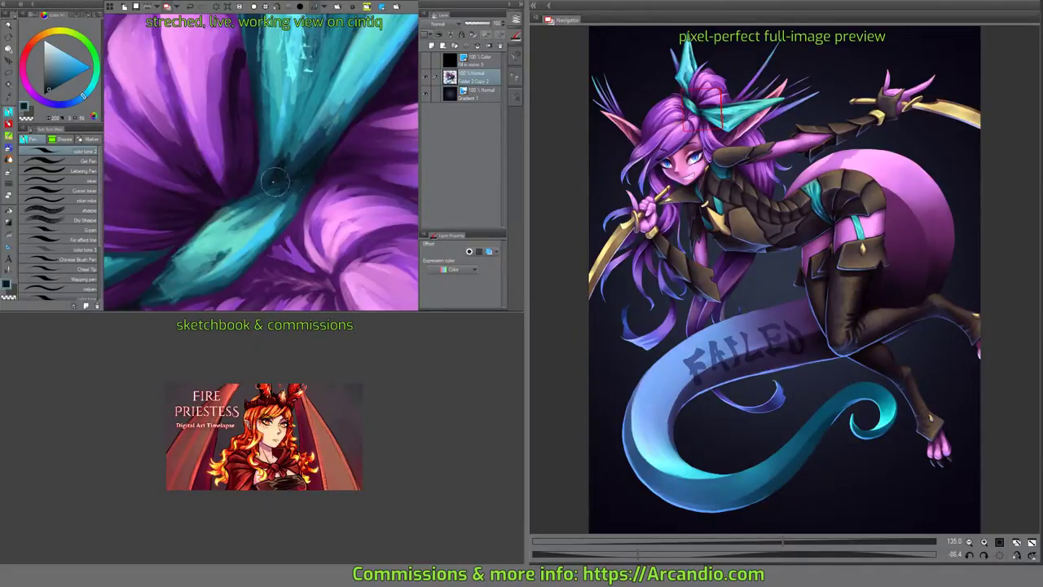
mouse_move(285, 185)
mouse_down()
mouse_move(309, 119)
mouse_move(345, 99)
mouse_move(351, 123)
mouse_move(275, 193)
mouse_move(295, 172)
mouse_move(195, 204)
mouse_move(340, 158)
mouse_move(344, 128)
mouse_move(160, 150)
mouse_move(134, 137)
mouse_move(163, 181)
mouse_move(203, 212)
mouse_move(269, 191)
mouse_move(308, 130)
mouse_move(311, 171)
mouse_move(356, 201)
mouse_move(275, 112)
mouse_move(229, 191)
mouse_move(236, 214)
mouse_move(274, 198)
mouse_move(287, 219)
mouse_move(319, 101)
mouse_move(326, 233)
mouse_move(362, 95)
mouse_move(353, 172)
mouse_move(360, 100)
mouse_up()
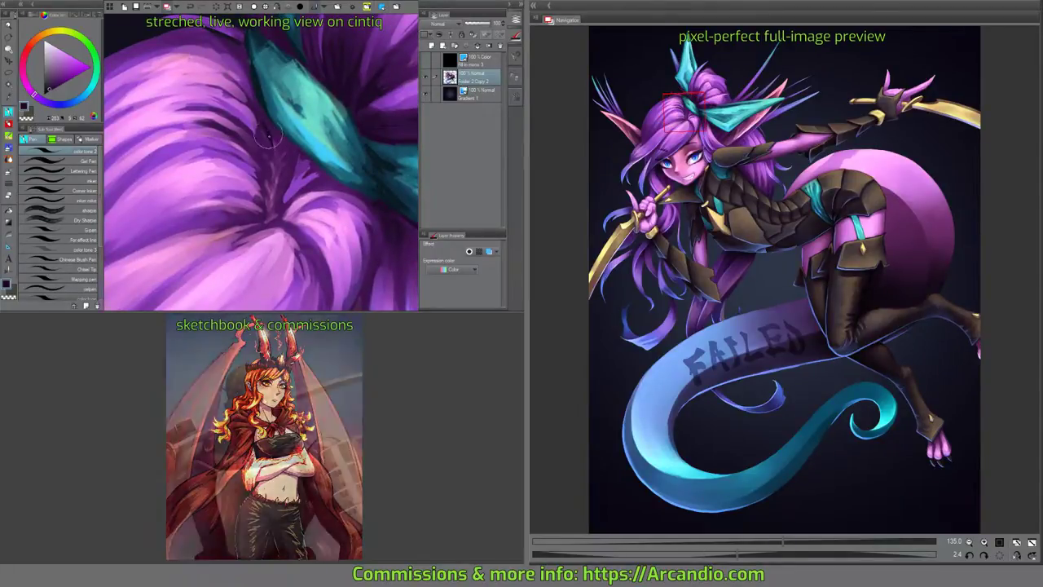
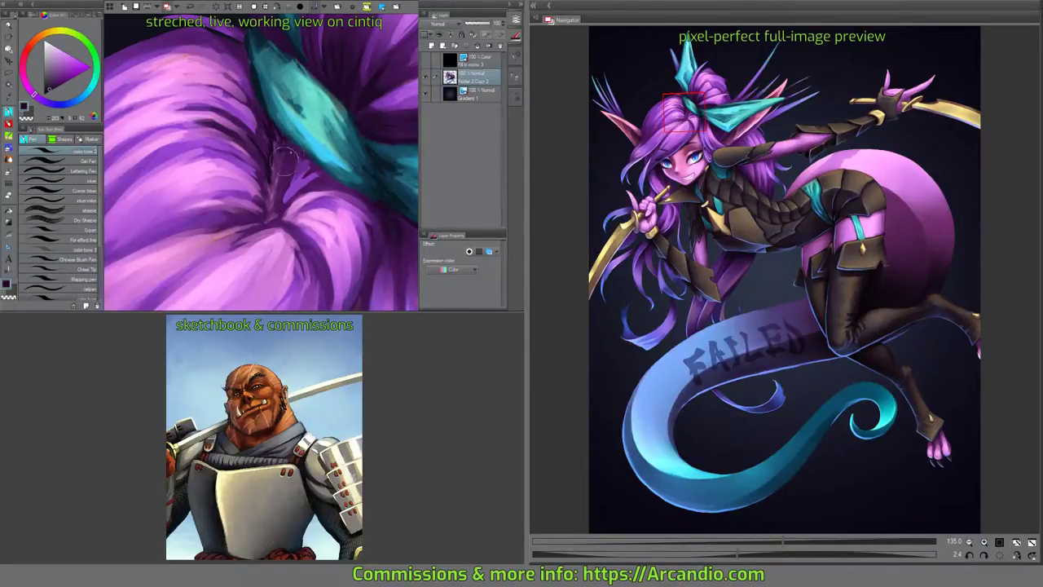
Define the strand separations around the hair parting and on the lock beside the forehead with thin dark violet strokes.
mouse_move(274, 194)
mouse_down()
mouse_move(282, 203)
mouse_move(269, 220)
mouse_move(283, 230)
mouse_up()
drag(330, 190, 285, 144)
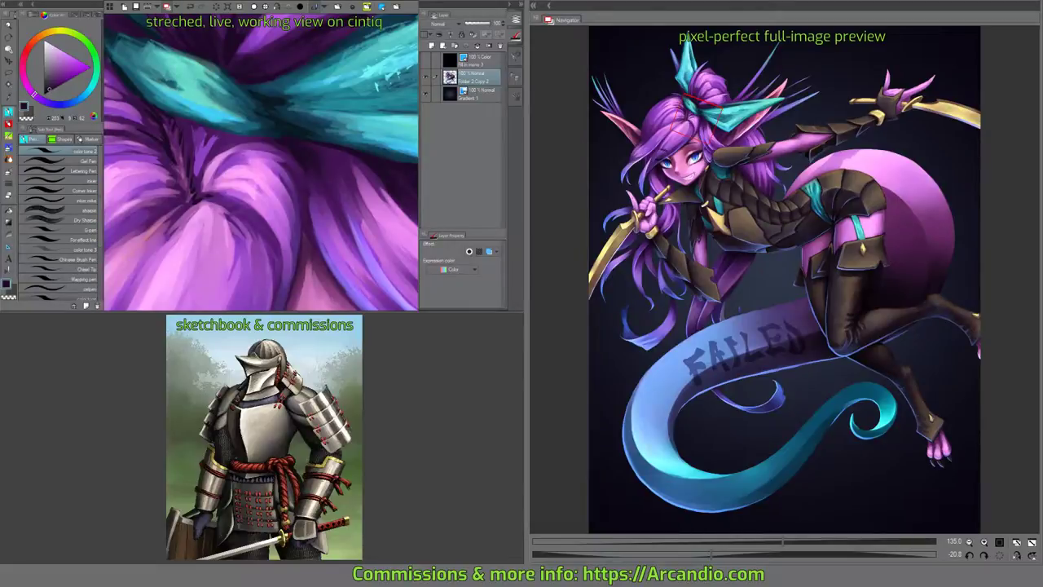
drag(252, 187, 272, 127)
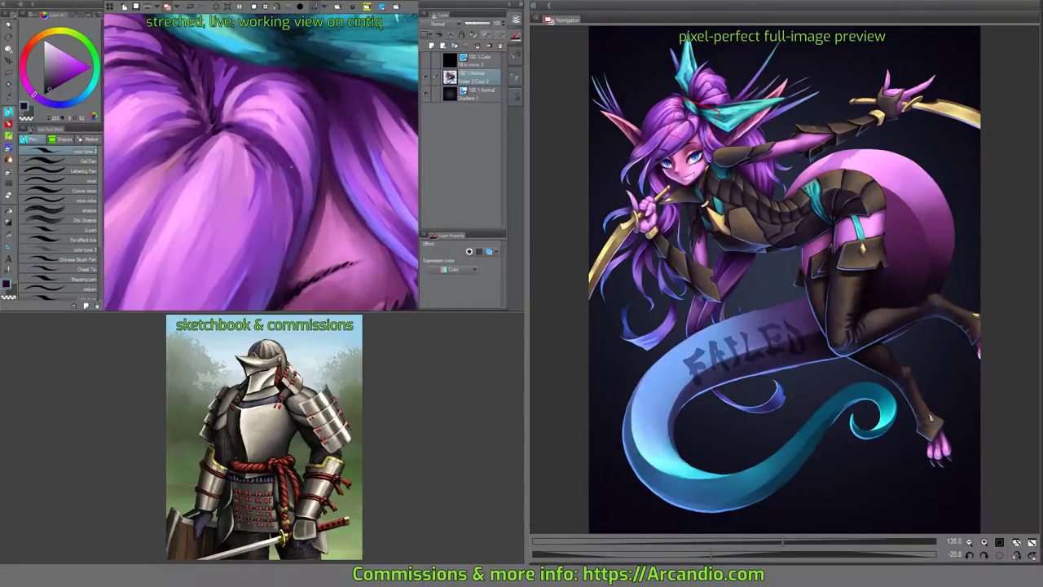
mouse_move(290, 166)
mouse_down()
mouse_move(283, 203)
mouse_move(340, 126)
mouse_move(283, 145)
mouse_move(281, 180)
mouse_up()
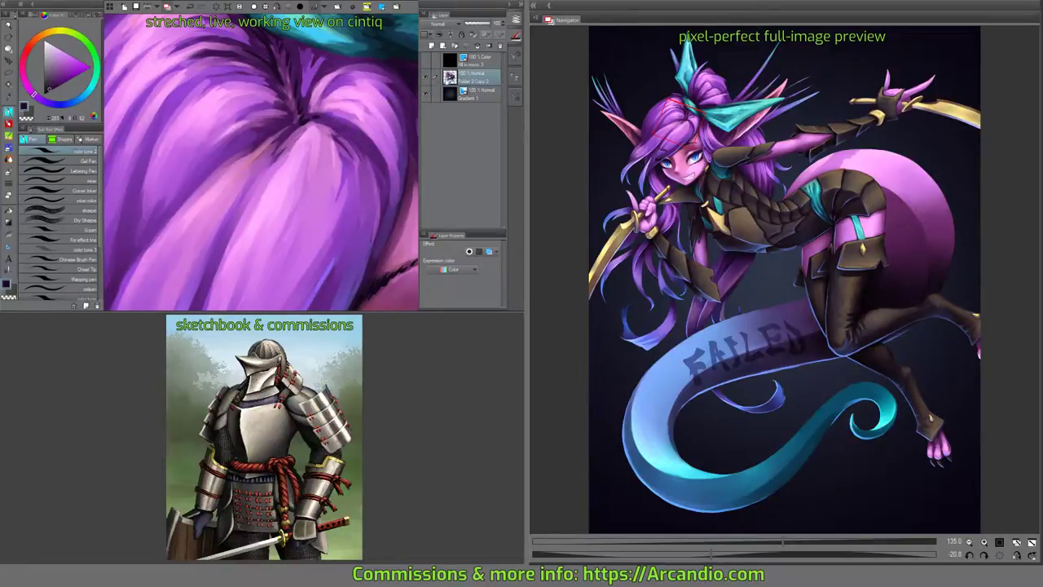
click(443, 46)
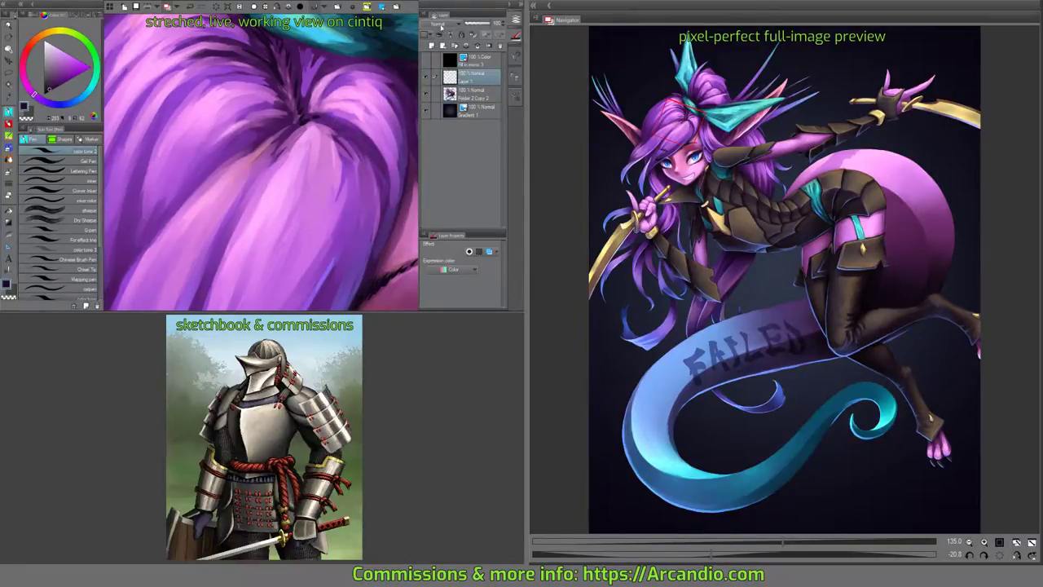
click(441, 25)
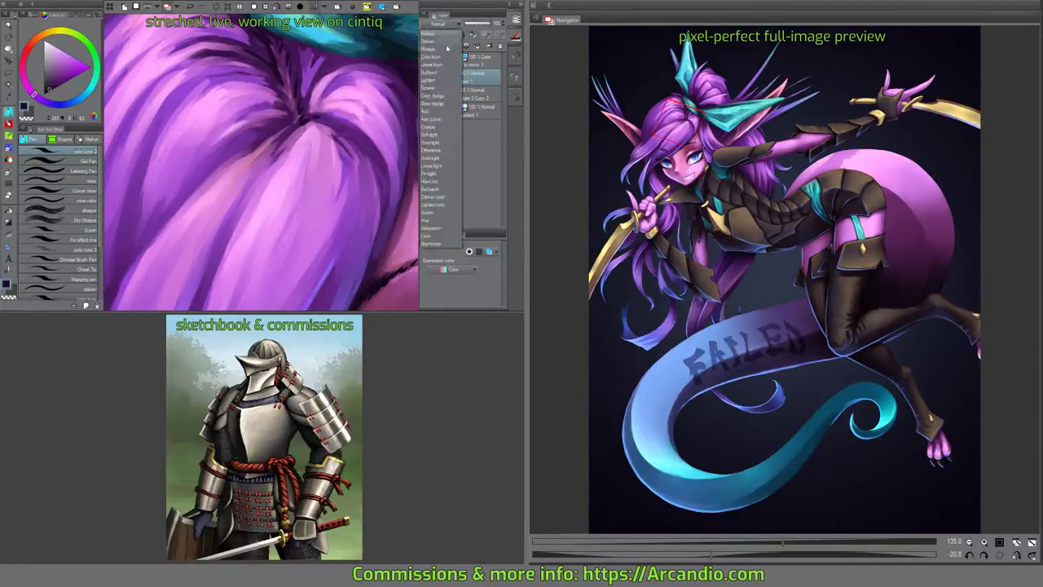
click(432, 119)
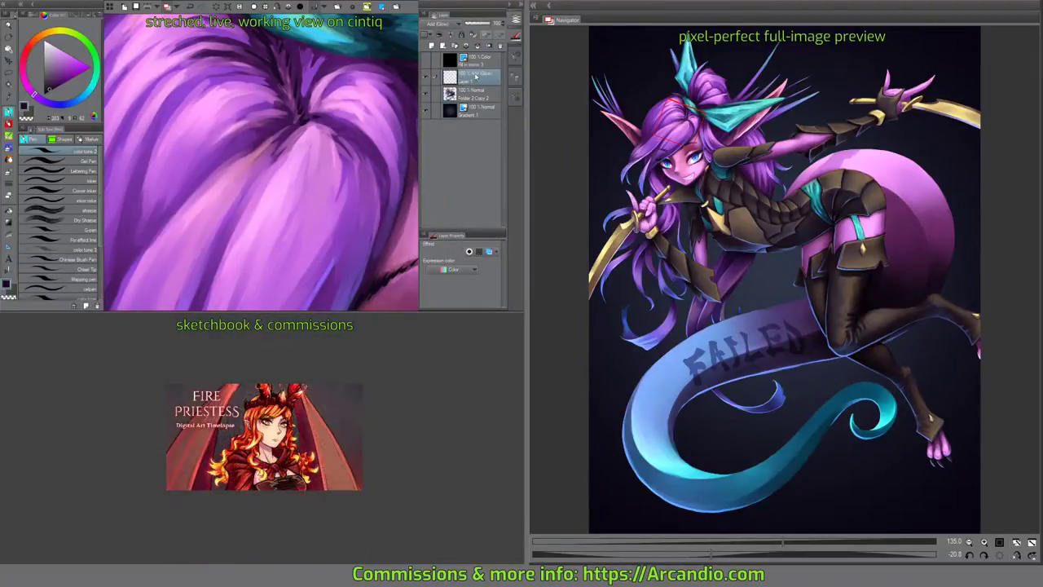
key(ctrl+e)
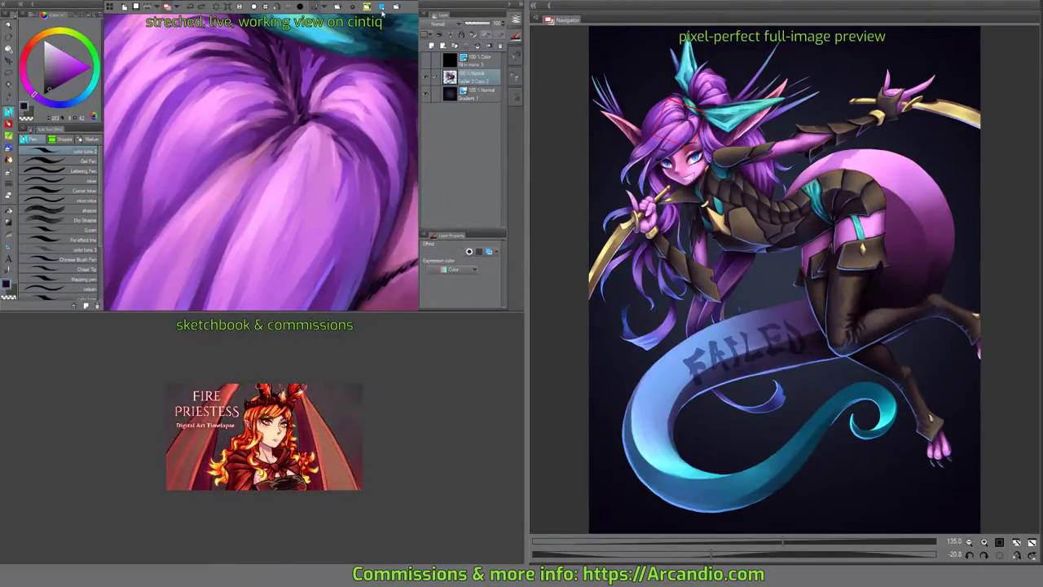
Create a dark orange-brown solid colour fill layer above the painting and hide it completely with its mask.
click(382, 7)
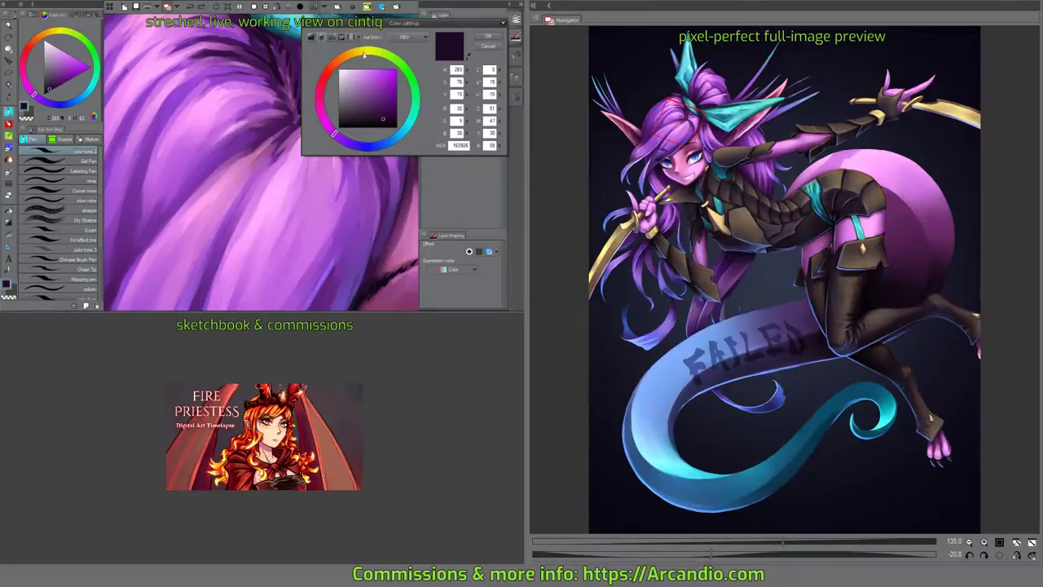
drag(365, 55, 353, 55)
click(485, 37)
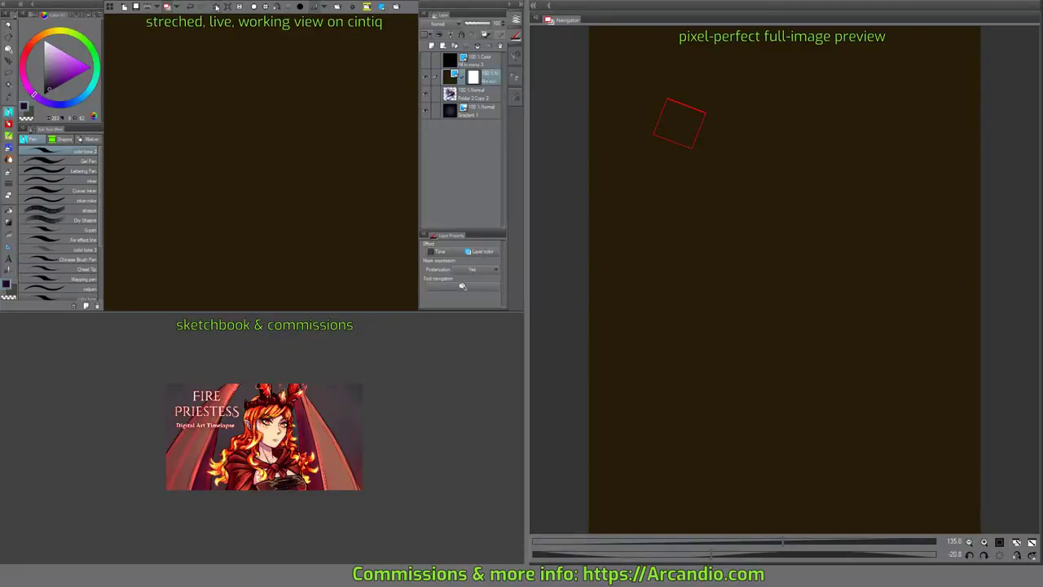
click(216, 7)
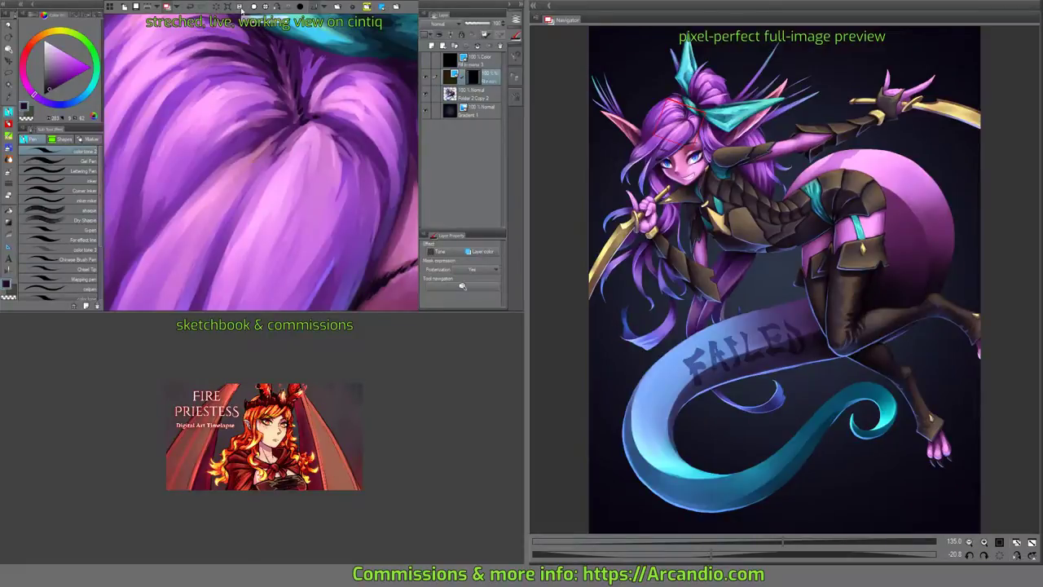
Set the fill layer's blending mode to Add (Glow) and its colour to hue 41, saturation 76, value 31.
click(459, 27)
click(444, 120)
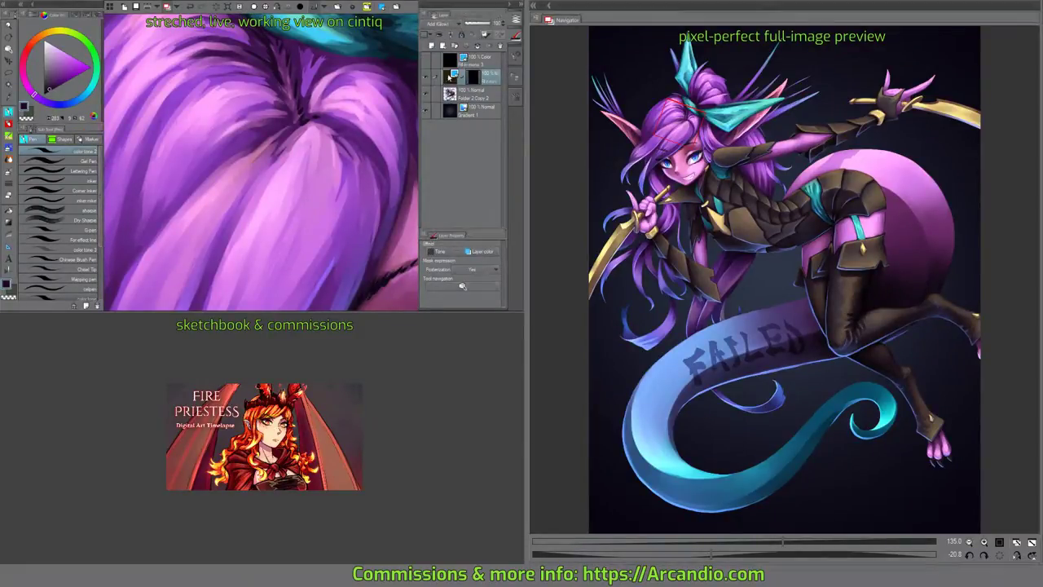
double_click(448, 61)
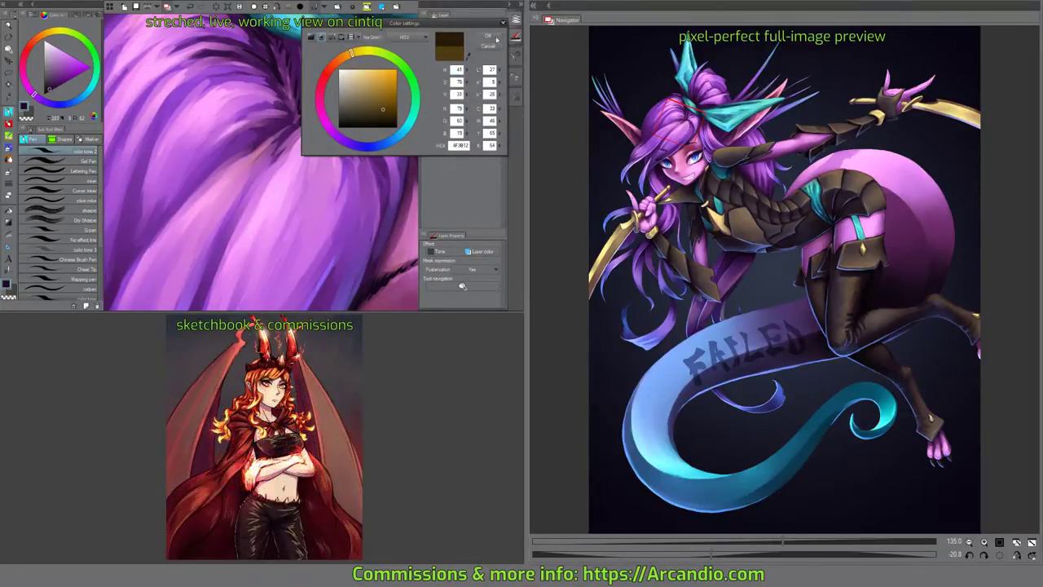
click(492, 37)
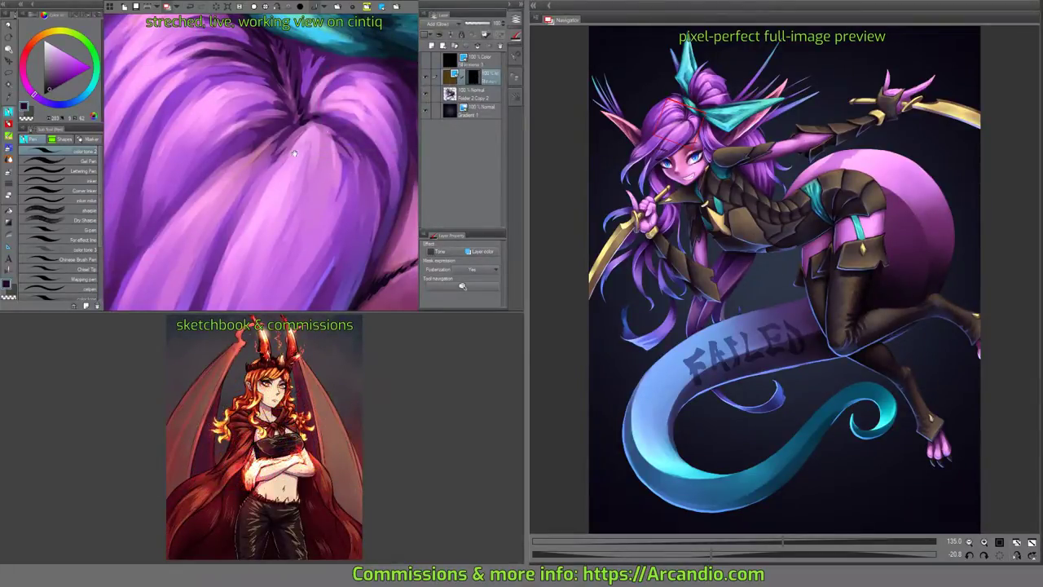
Paint light glow streaks through the layer mask along the broad fringe lock just below the hair parting.
key(asciicircum)
key(asciicircum)
key(asciicircum)
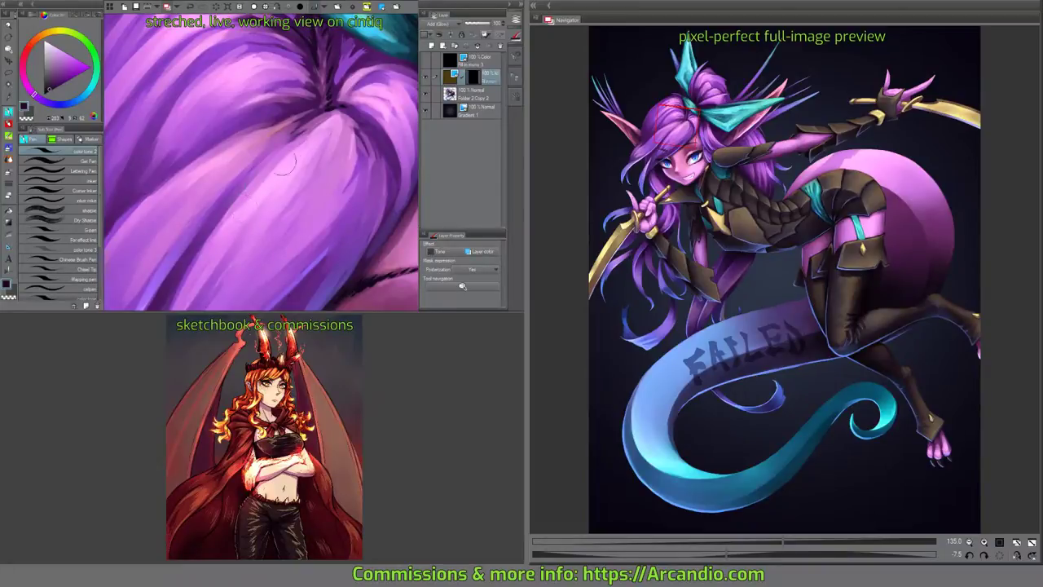
drag(260, 189, 325, 130)
key(minus)
key(minus)
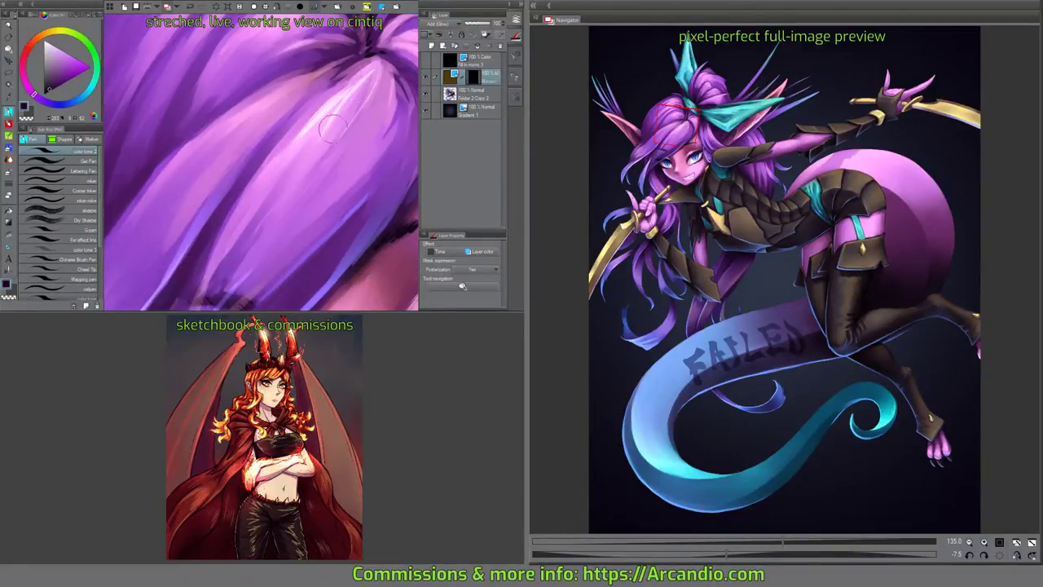
drag(291, 196, 326, 137)
mouse_move(277, 213)
mouse_down()
mouse_move(329, 165)
mouse_move(324, 122)
mouse_move(334, 121)
mouse_up()
drag(316, 167, 327, 127)
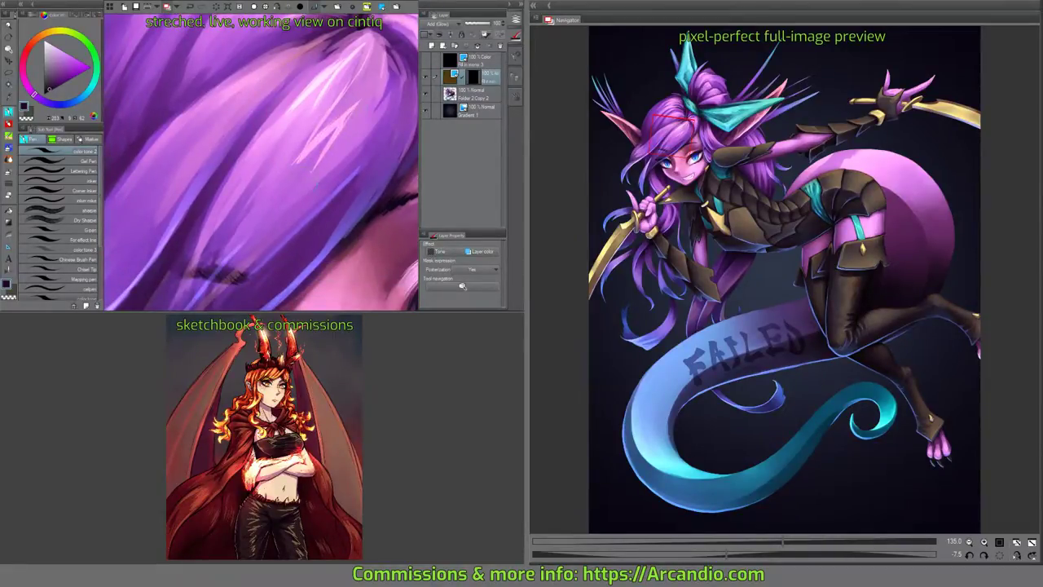
drag(318, 170, 343, 140)
drag(311, 179, 359, 132)
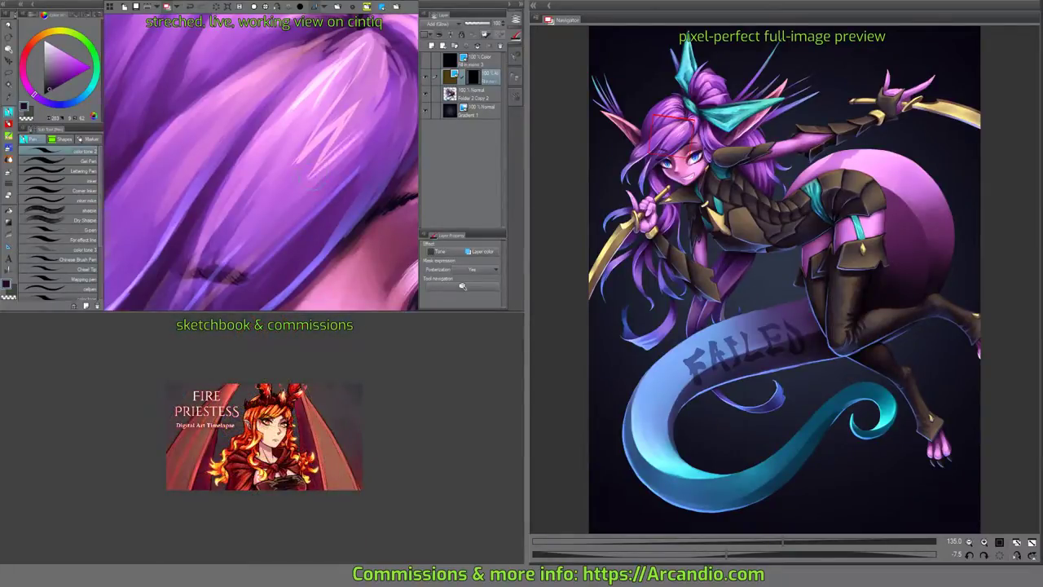
mouse_move(293, 199)
mouse_down()
mouse_move(317, 171)
mouse_move(302, 212)
mouse_up()
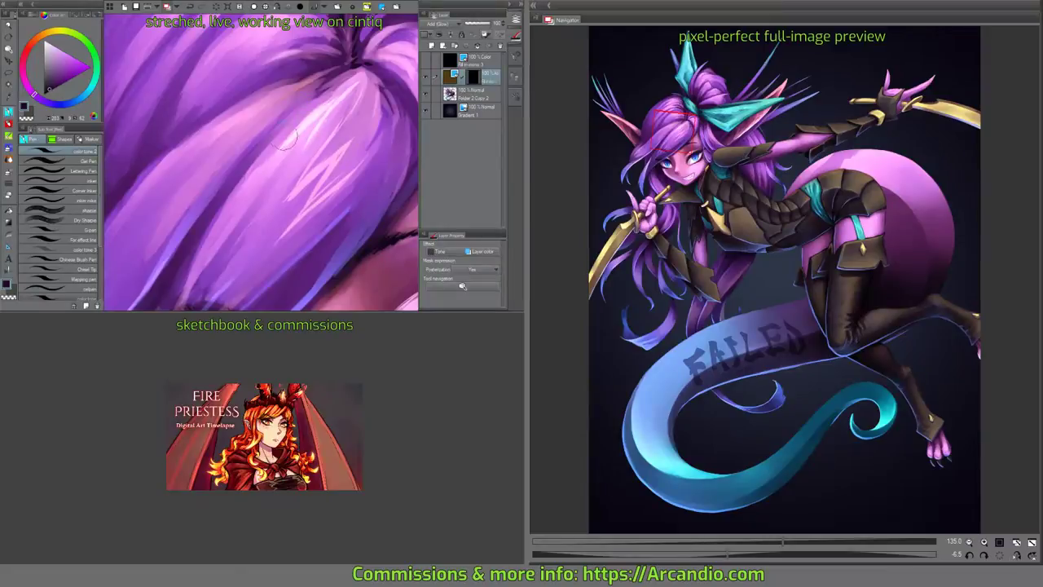
Add glow strokes to the neighbouring locks that fan out from the parting across the crown.
mouse_move(263, 110)
mouse_down()
mouse_move(301, 88)
mouse_move(224, 140)
mouse_move(304, 126)
mouse_move(280, 108)
mouse_up()
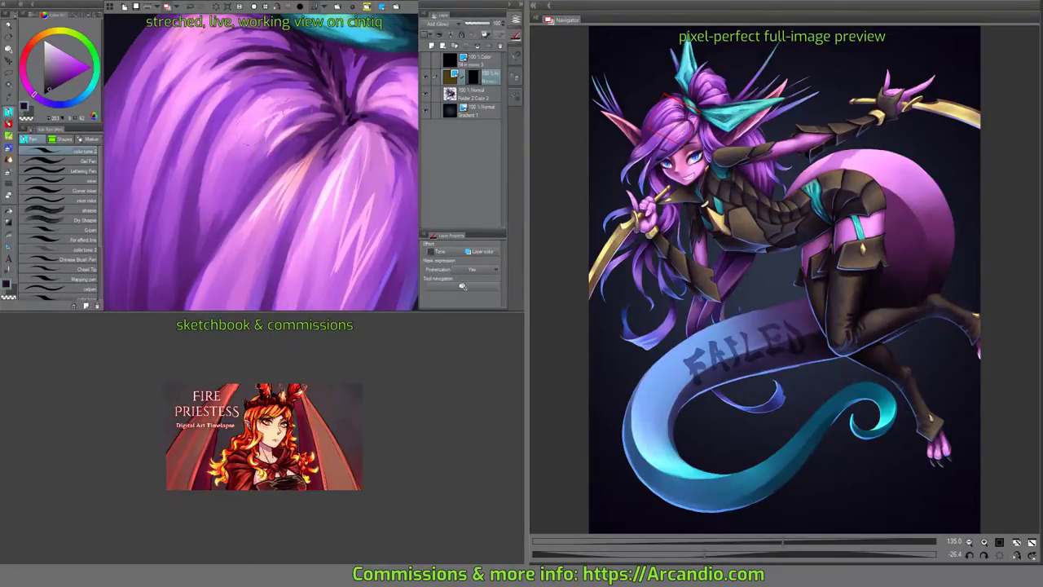
mouse_move(268, 137)
mouse_down()
mouse_move(277, 106)
mouse_move(259, 128)
mouse_move(276, 141)
mouse_up()
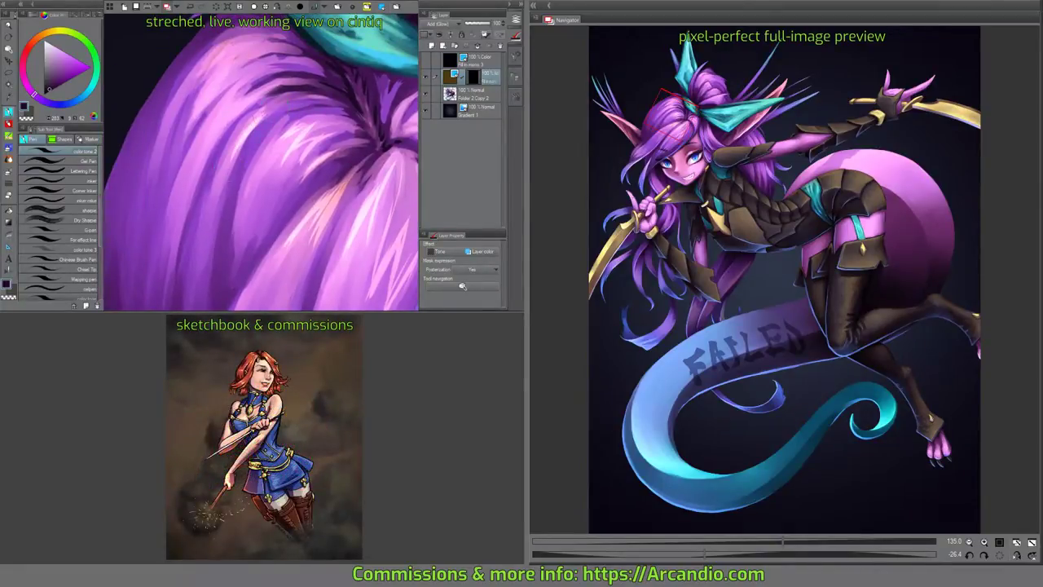
drag(204, 147, 228, 101)
mouse_move(204, 151)
mouse_down()
mouse_move(224, 118)
mouse_move(210, 131)
mouse_move(248, 96)
mouse_move(216, 126)
mouse_move(230, 96)
mouse_move(208, 129)
mouse_move(237, 84)
mouse_move(214, 118)
mouse_move(250, 145)
mouse_up()
mouse_move(357, 129)
mouse_down()
mouse_move(318, 167)
mouse_move(325, 106)
mouse_move(302, 155)
mouse_move(289, 155)
mouse_move(314, 96)
mouse_move(335, 111)
mouse_up()
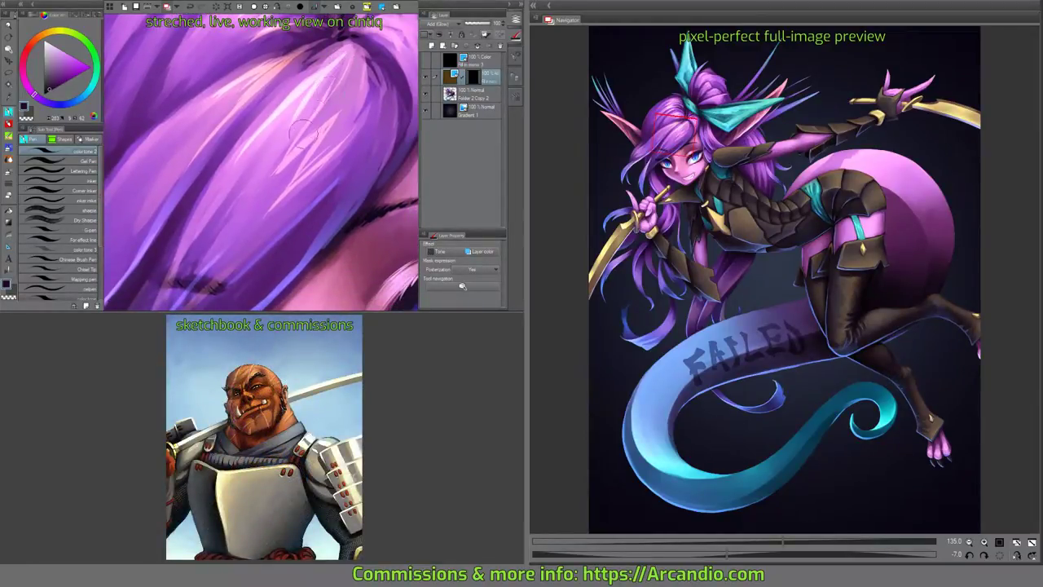
Extend the glow streaks down the broad fringe lock and along its edge above the eyebrow.
drag(388, 39, 296, 145)
mouse_move(353, 109)
mouse_down()
mouse_move(263, 219)
mouse_move(303, 145)
mouse_move(334, 119)
mouse_up()
drag(295, 184, 334, 148)
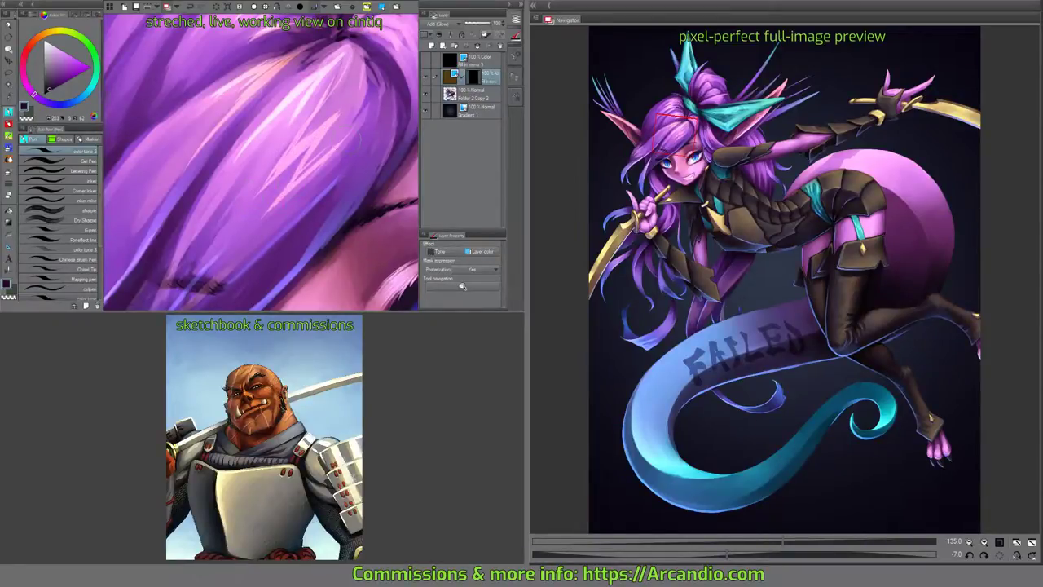
mouse_move(297, 204)
mouse_down()
mouse_move(309, 135)
mouse_move(357, 88)
mouse_up()
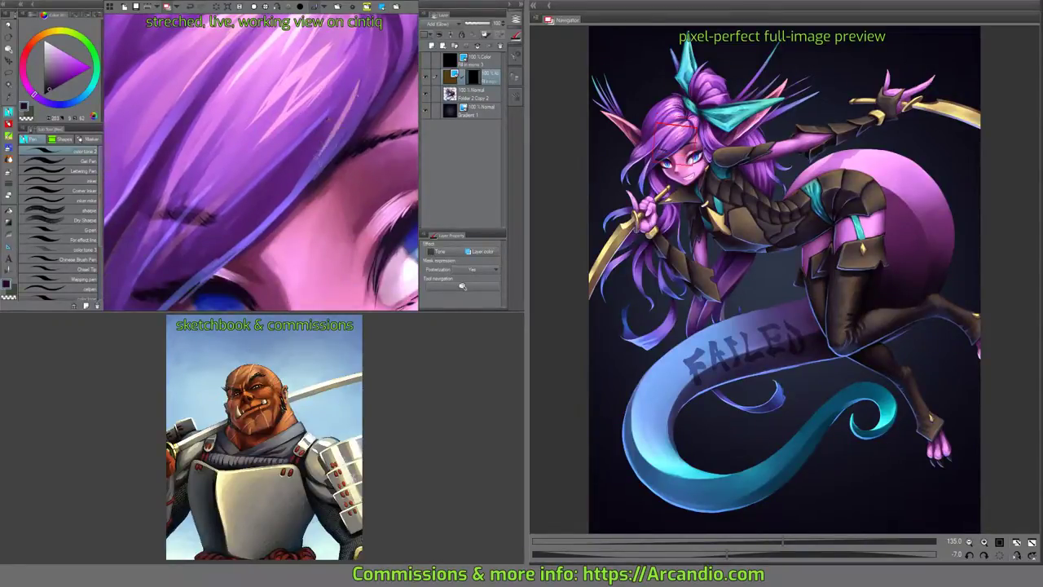
drag(335, 132, 363, 85)
drag(302, 182, 334, 132)
scroll(261, 163, down, 1)
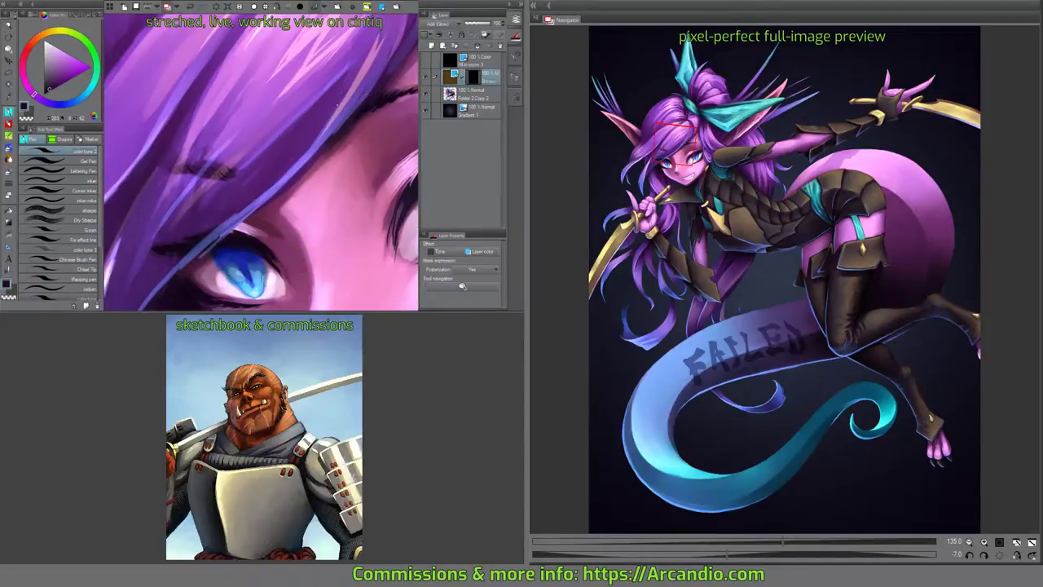
scroll(261, 162, up, 2)
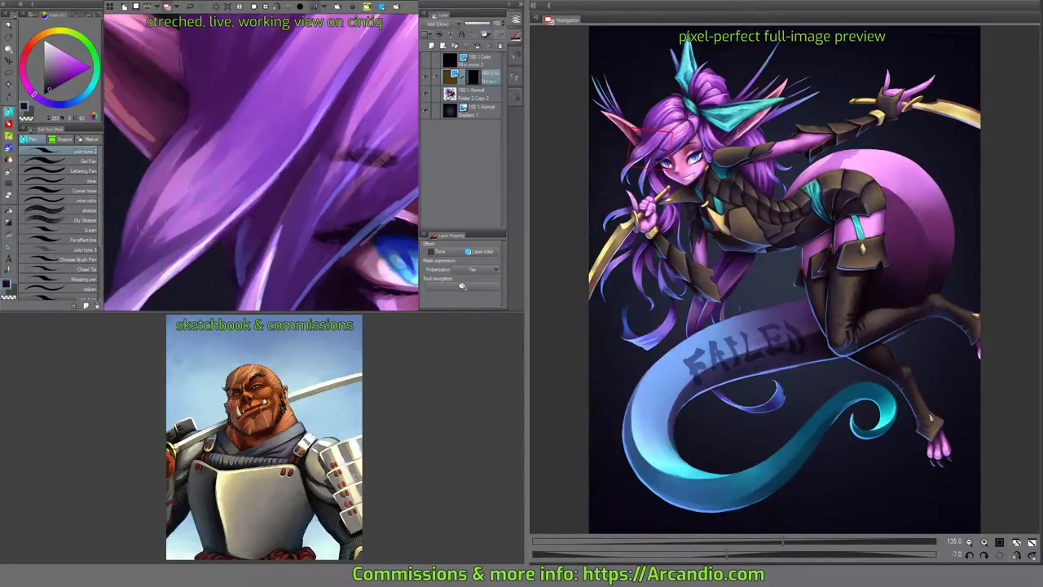
Paint thin glow streaks on the side lock where it bends in front of the ear, undoing a misplaced stroke.
drag(152, 220, 191, 158)
drag(168, 203, 194, 166)
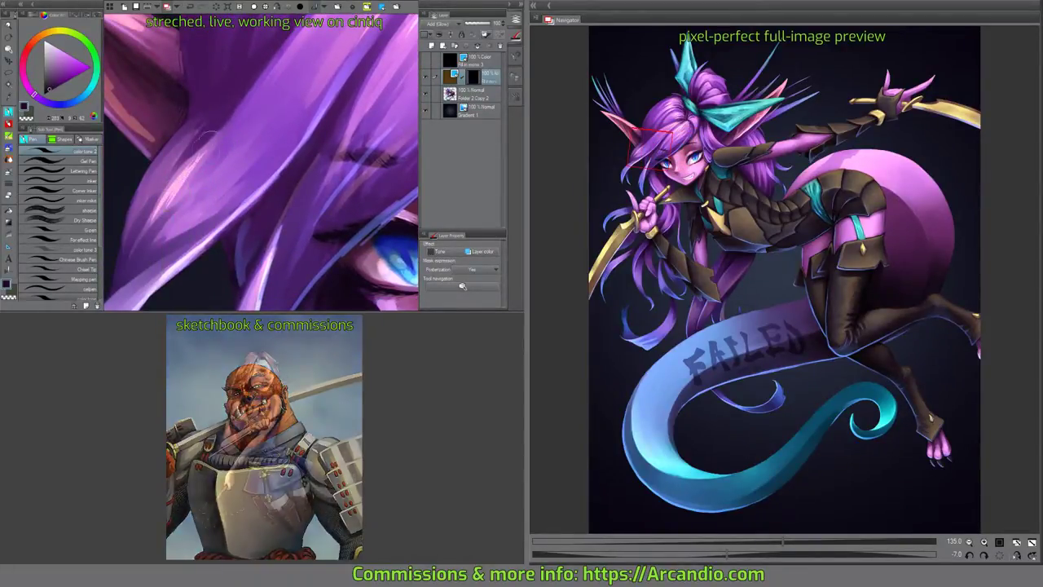
mouse_move(154, 196)
mouse_down()
mouse_move(171, 158)
mouse_move(233, 127)
mouse_up()
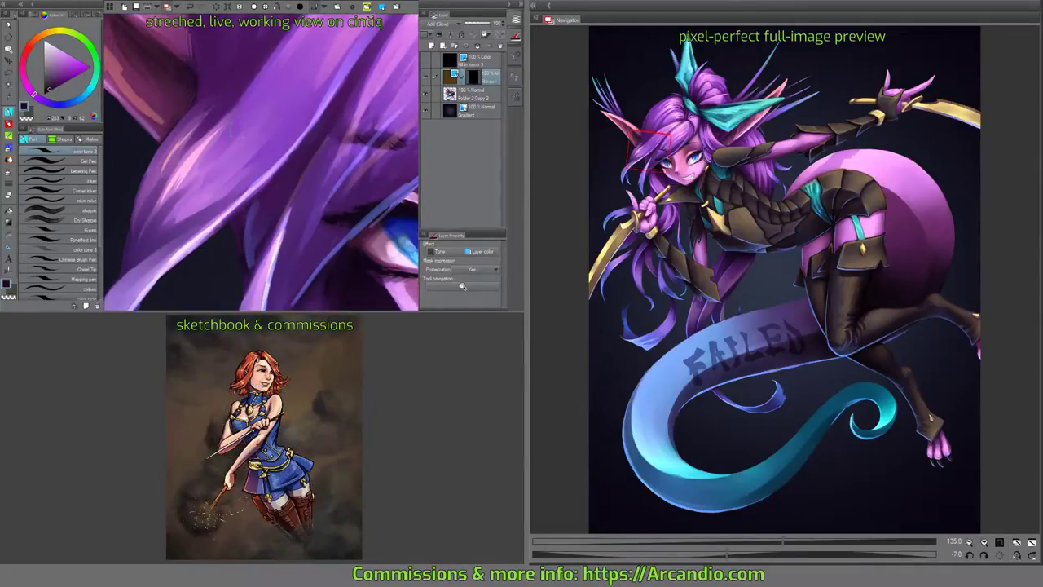
drag(175, 212, 243, 146)
drag(166, 215, 279, 98)
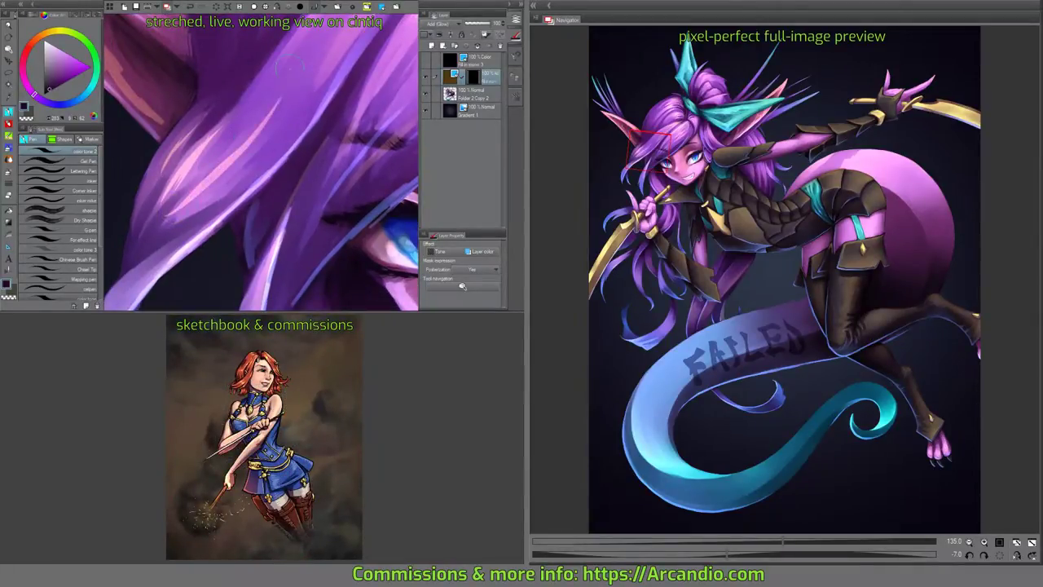
key(ctrl+z)
mouse_move(171, 216)
mouse_down()
mouse_move(288, 108)
mouse_move(173, 212)
mouse_up()
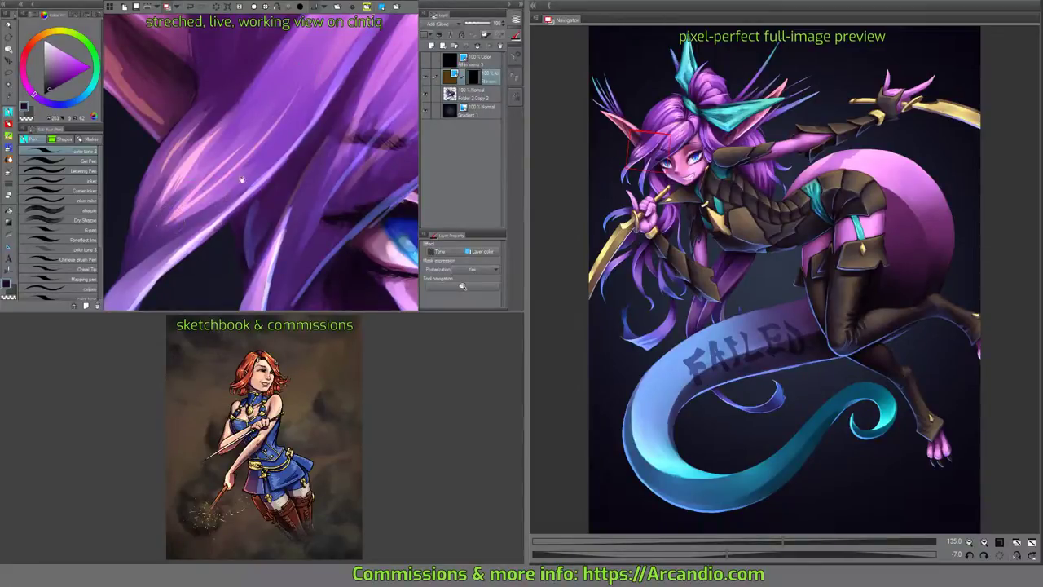
Highlight the hanging strand tips of the fringe beside the eye with slender glow strokes.
drag(241, 179, 278, 130)
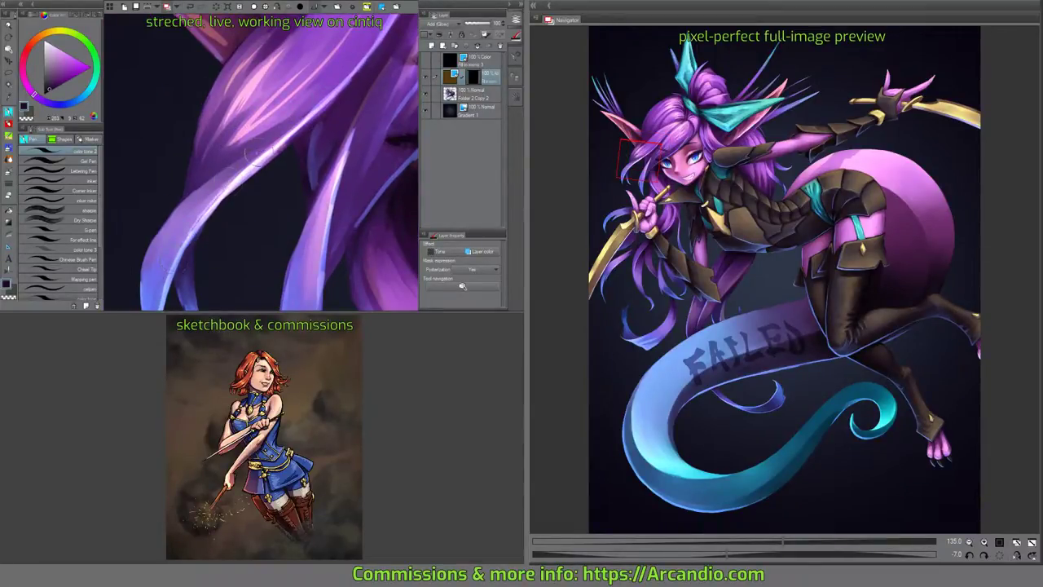
mouse_move(146, 251)
mouse_down()
mouse_move(229, 175)
mouse_move(241, 181)
mouse_move(291, 59)
mouse_up()
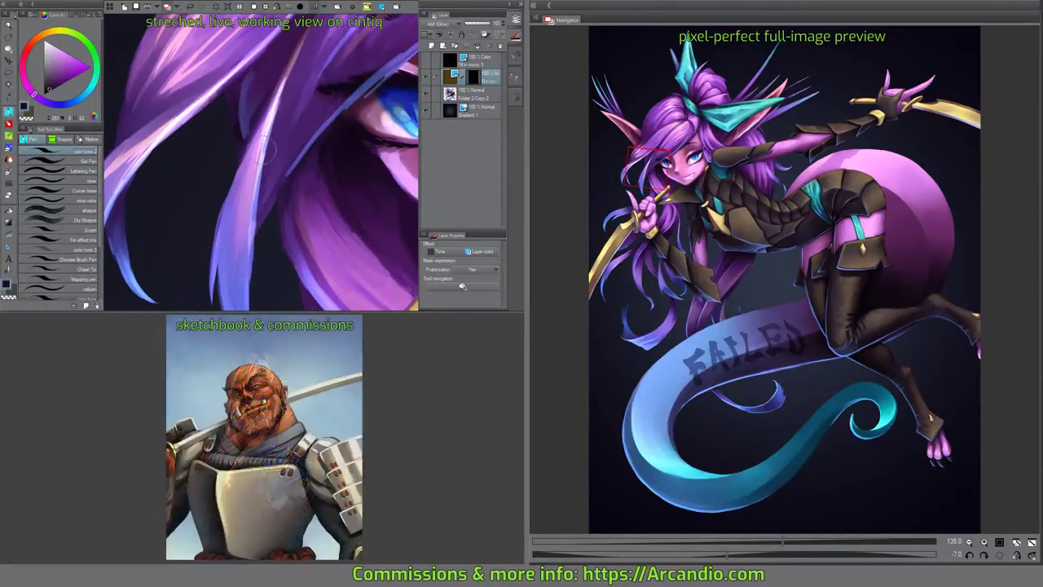
drag(245, 228, 241, 173)
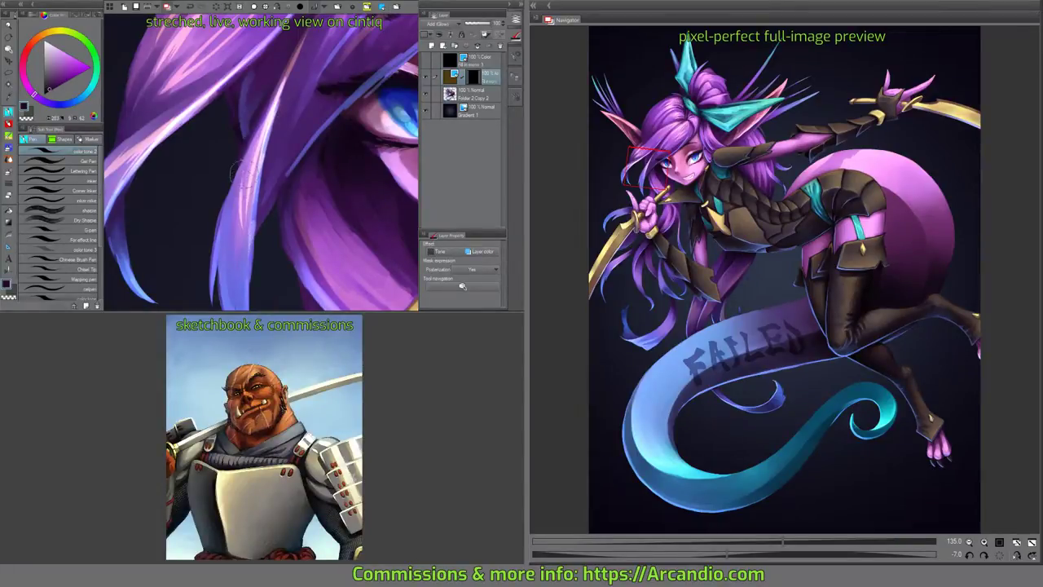
drag(237, 242, 232, 194)
drag(270, 137, 266, 163)
drag(301, 126, 274, 158)
Add long, thin glow streaks between the existing highlights on the fringe and the adjacent lock.
mouse_move(341, 89)
mouse_down()
mouse_move(314, 121)
mouse_move(367, 151)
mouse_up()
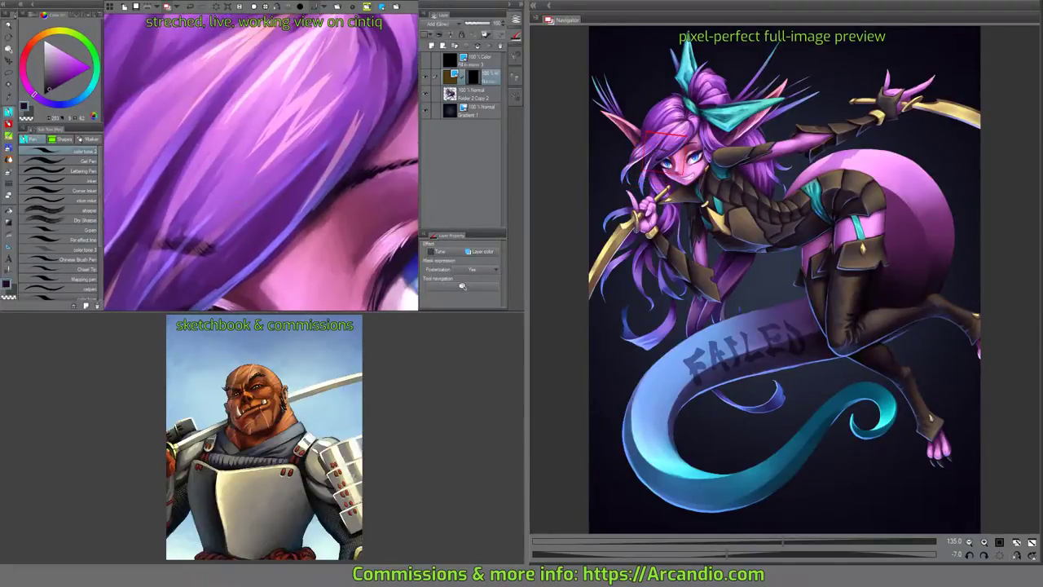
drag(282, 77, 167, 240)
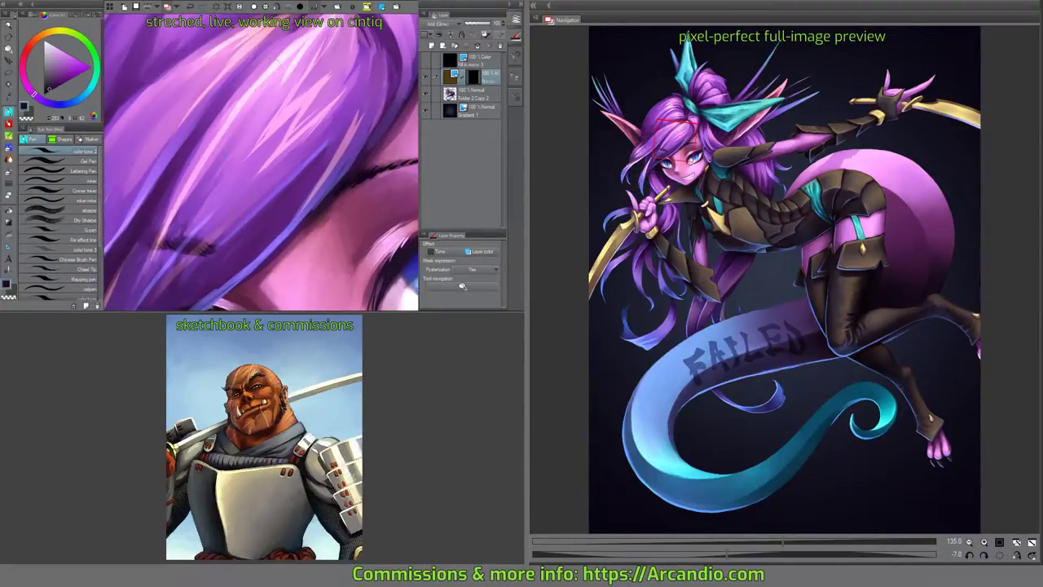
drag(316, 94, 334, 116)
drag(272, 79, 298, 104)
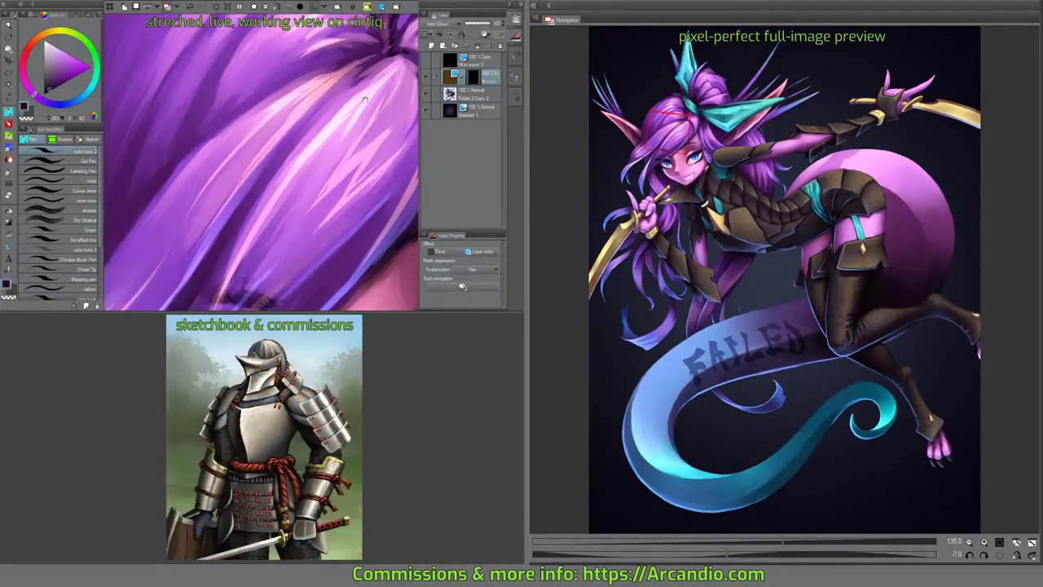
drag(364, 100, 375, 123)
drag(310, 89, 246, 155)
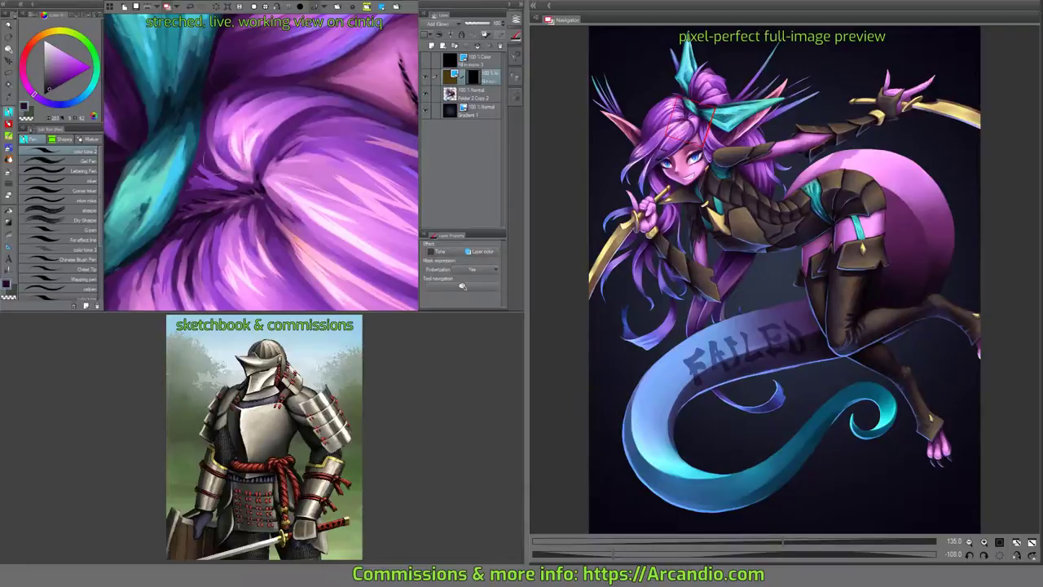
Paint short glow highlights on the curved hair between the parting and the ribbon knot.
drag(205, 158, 219, 172)
mouse_move(282, 106)
mouse_down()
mouse_move(351, 144)
mouse_move(269, 168)
mouse_up()
drag(326, 61, 272, 102)
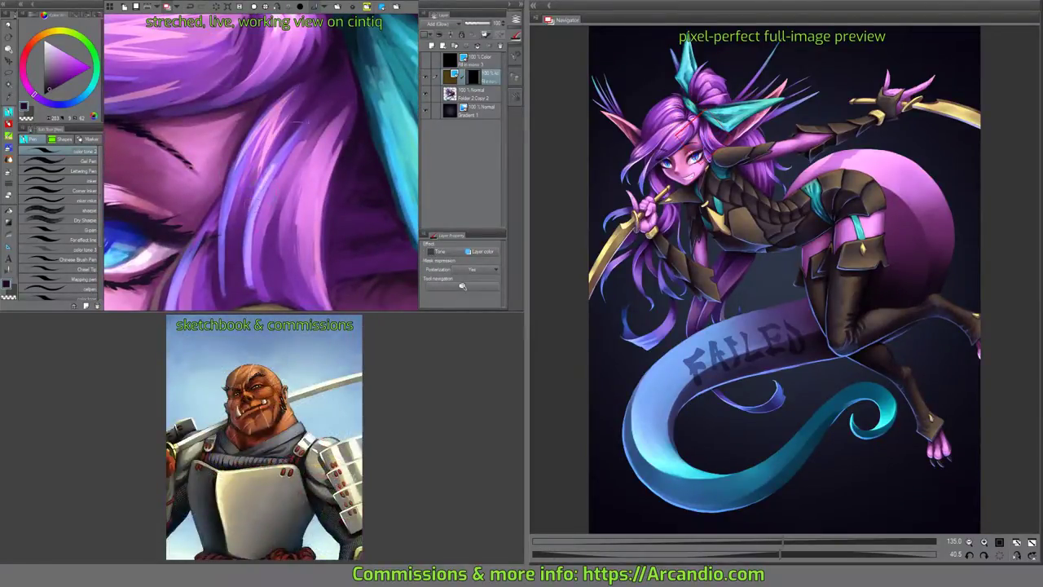
Paint glow streaks down the lock that falls between the far eye and the ribbon.
mouse_move(277, 200)
mouse_down()
mouse_move(349, 113)
mouse_move(308, 188)
mouse_move(307, 216)
mouse_up()
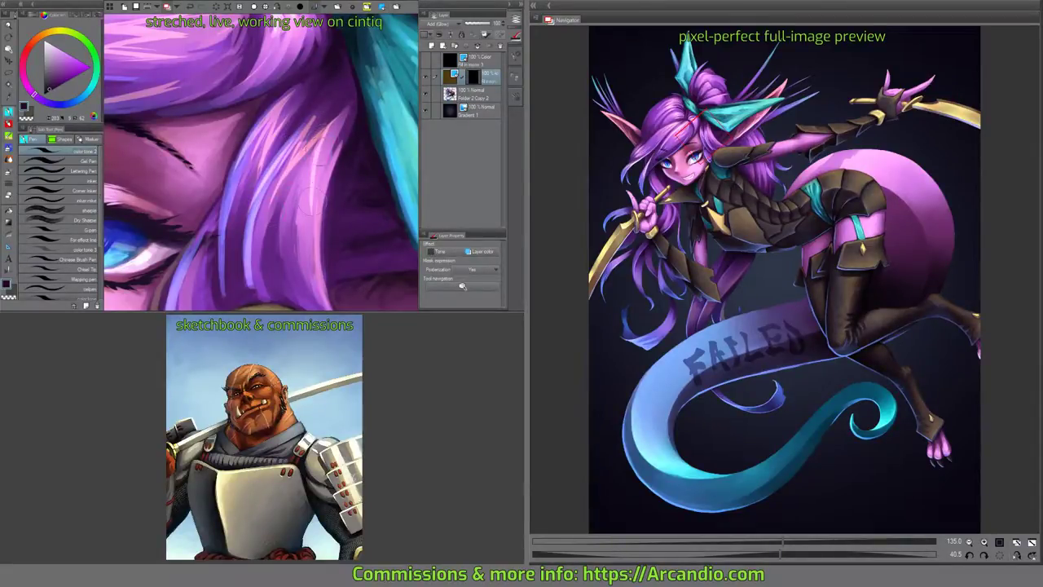
mouse_move(324, 147)
mouse_down()
mouse_move(305, 233)
mouse_move(327, 256)
mouse_up()
drag(324, 218, 330, 263)
drag(313, 185, 321, 245)
drag(319, 204, 331, 260)
Highlight the pointed strand of the hair bun and the section beside it with jagged glow strokes.
mouse_move(345, 220)
mouse_down()
mouse_move(324, 206)
mouse_move(263, 210)
mouse_move(319, 129)
mouse_move(352, 104)
mouse_up()
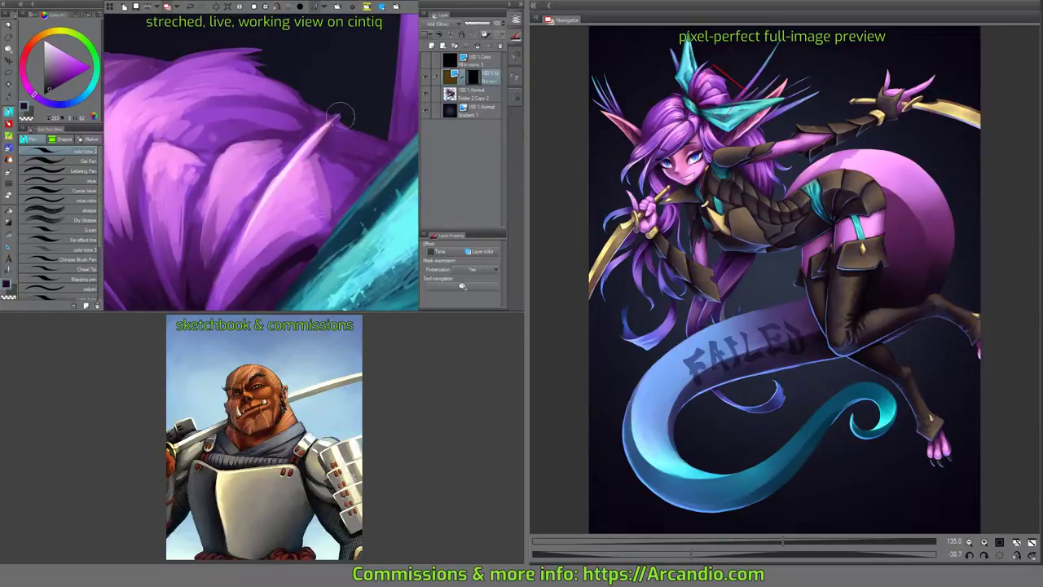
mouse_move(274, 194)
mouse_down()
mouse_move(249, 238)
mouse_move(284, 185)
mouse_move(258, 222)
mouse_up()
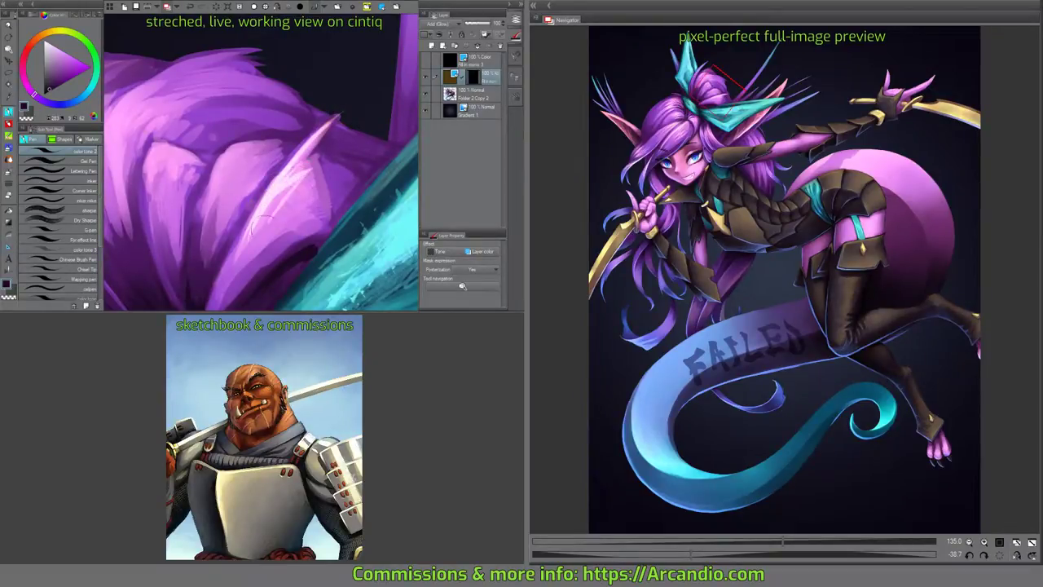
mouse_move(303, 184)
mouse_down()
mouse_move(261, 226)
mouse_move(318, 187)
mouse_move(342, 134)
mouse_up()
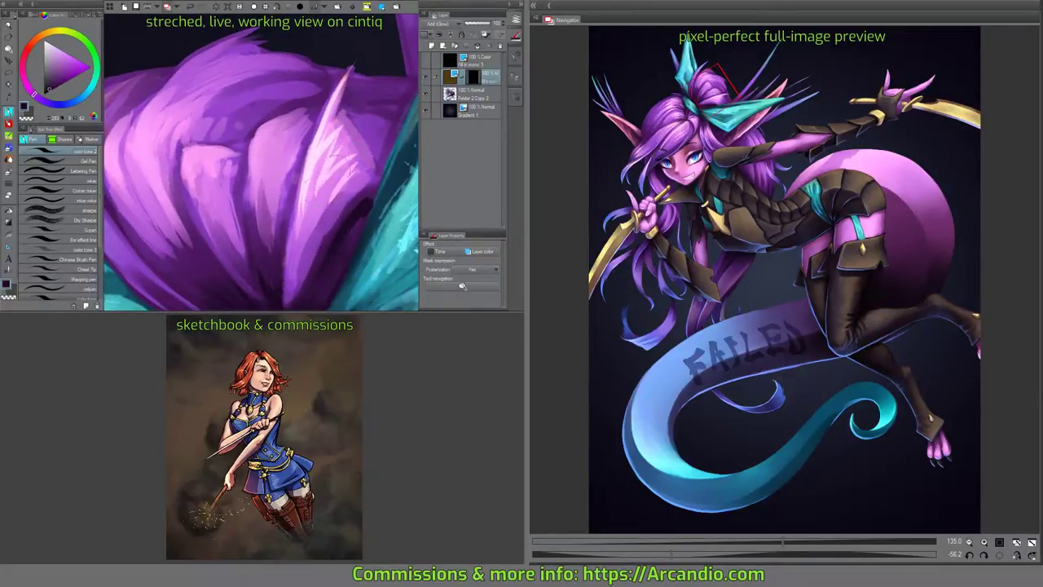
drag(335, 151, 317, 186)
drag(317, 192, 350, 184)
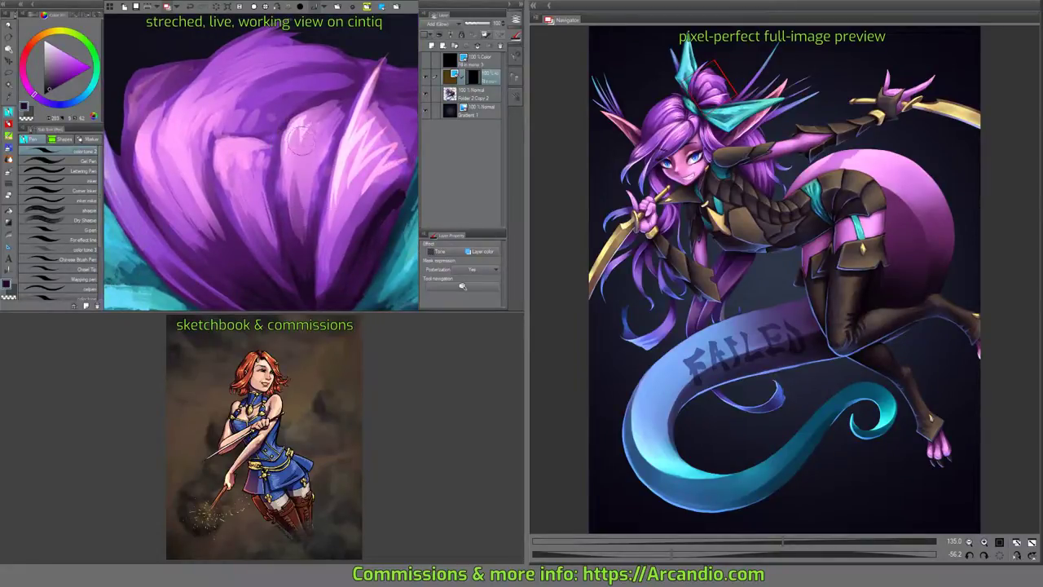
Paint glow highlights on the rounded tops of the remaining bun sections and the curved strand beside them.
drag(301, 141, 315, 144)
mouse_move(260, 163)
mouse_down()
mouse_move(293, 160)
mouse_move(269, 147)
mouse_move(277, 140)
mouse_move(261, 159)
mouse_move(276, 151)
mouse_up()
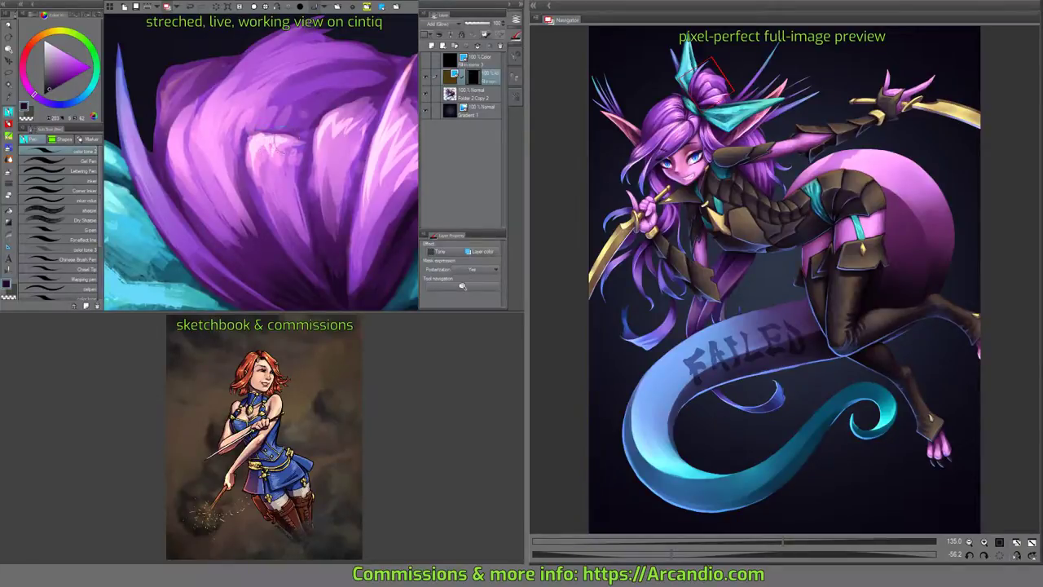
drag(193, 142, 220, 173)
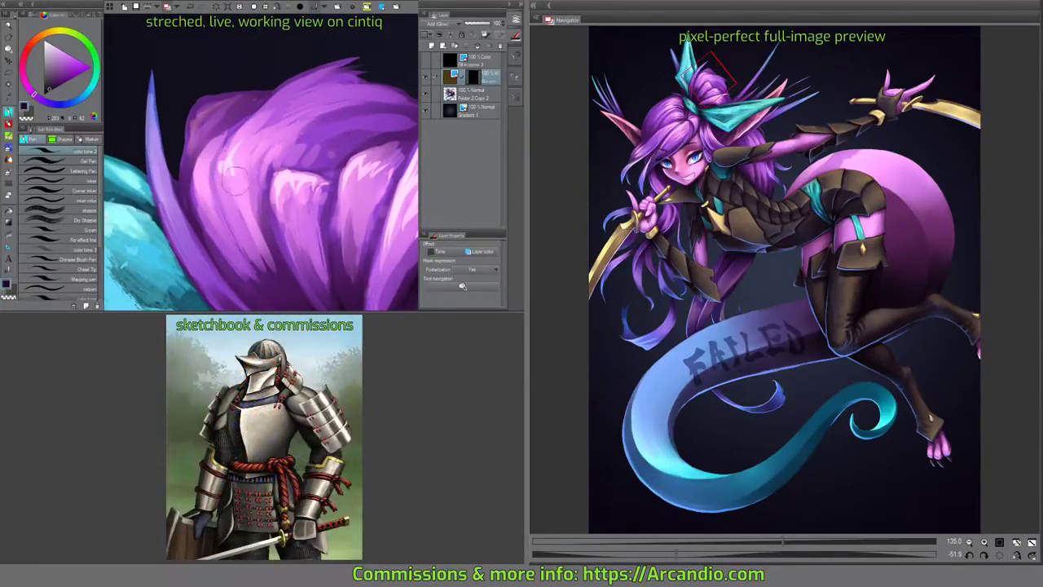
mouse_move(237, 175)
mouse_down()
mouse_move(262, 153)
mouse_move(254, 165)
mouse_move(239, 160)
mouse_up()
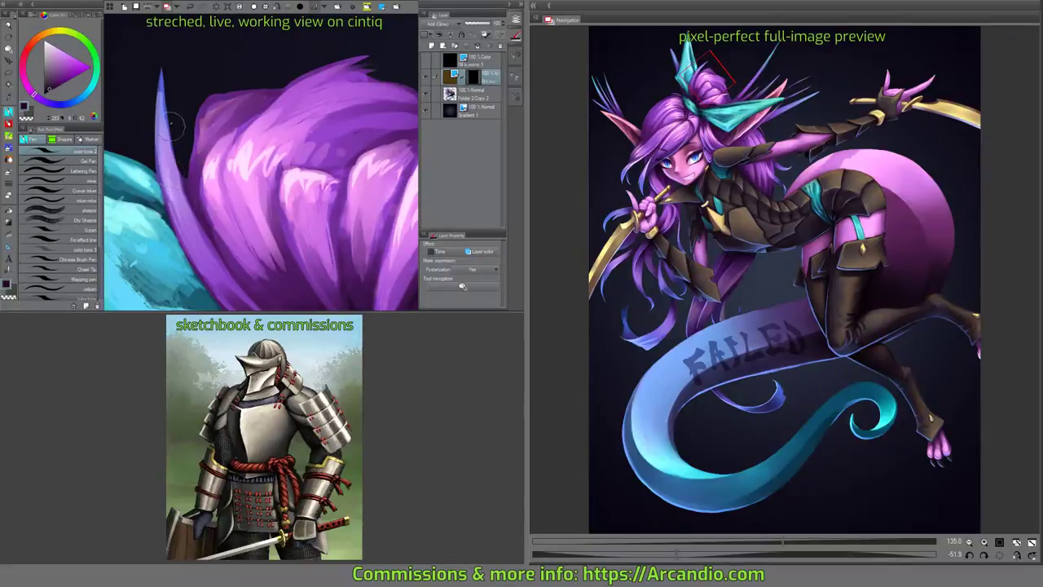
drag(302, 94, 263, 137)
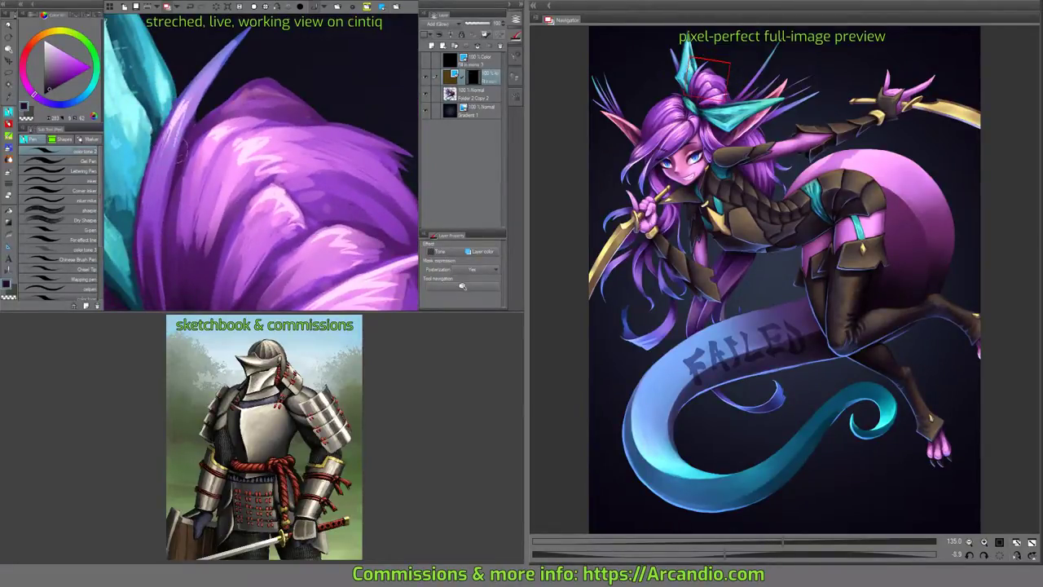
mouse_move(225, 81)
mouse_down()
mouse_move(327, 147)
mouse_move(250, 129)
mouse_move(237, 147)
mouse_up()
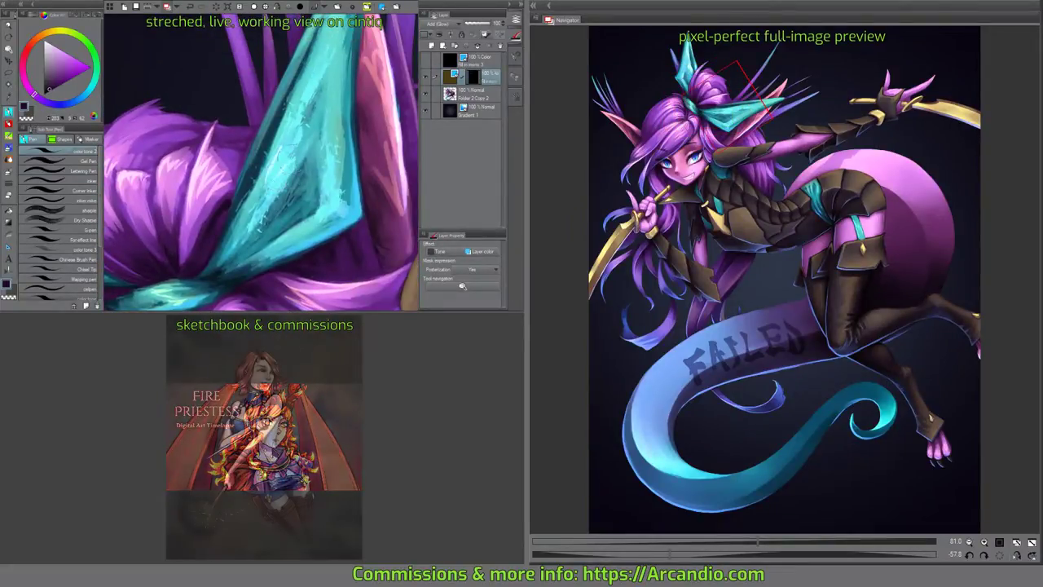
Paint glow highlights along the pointed teal ribbon end, from its lower fold up to the tip.
drag(319, 201, 327, 163)
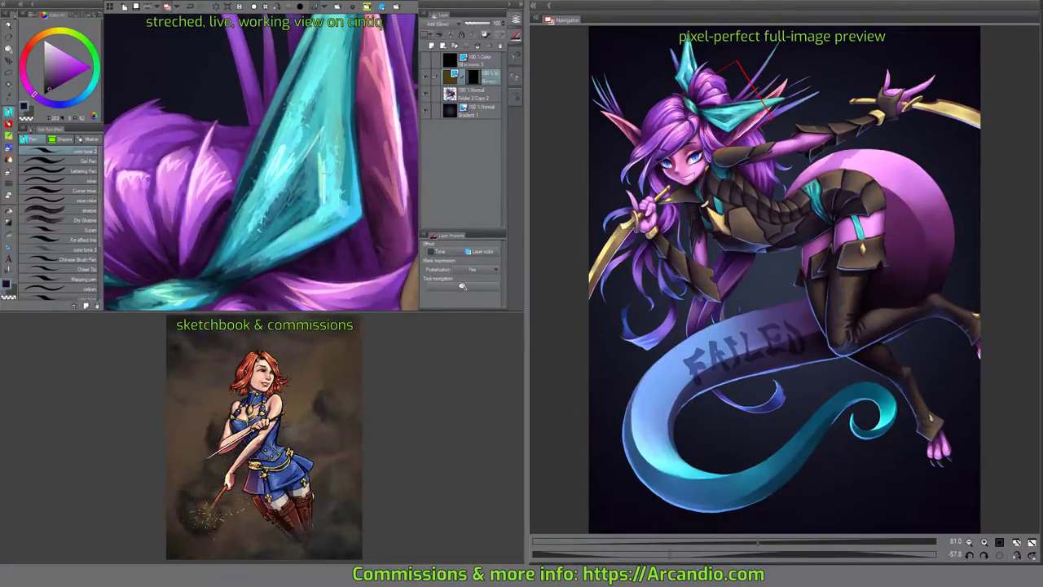
drag(327, 214, 337, 194)
mouse_move(337, 130)
mouse_down()
mouse_move(312, 200)
mouse_move(301, 108)
mouse_up()
drag(318, 46, 302, 106)
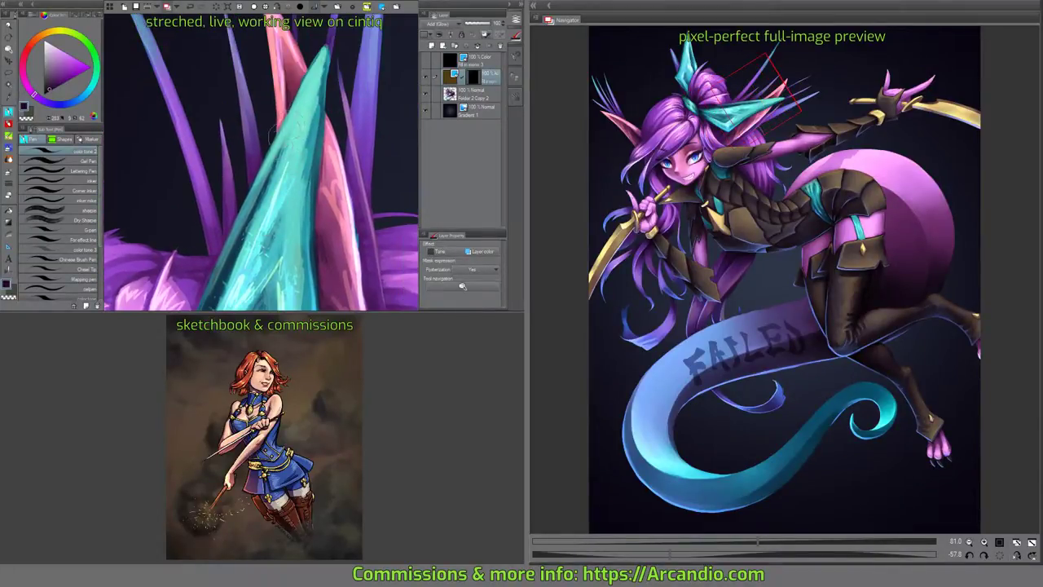
drag(318, 49, 307, 62)
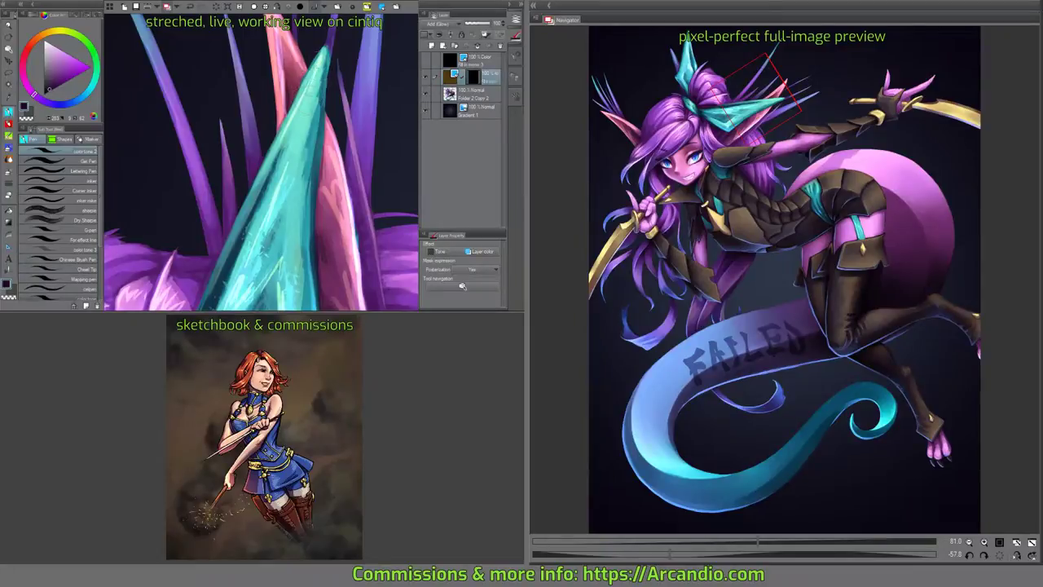
drag(277, 203, 286, 165)
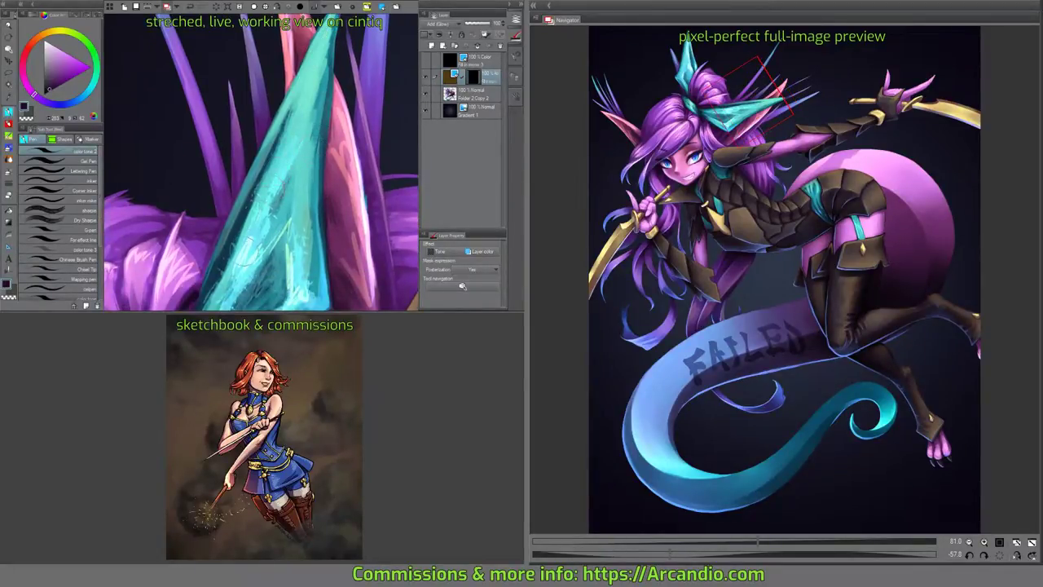
mouse_move(269, 163)
mouse_down()
mouse_move(255, 206)
mouse_move(228, 182)
mouse_up()
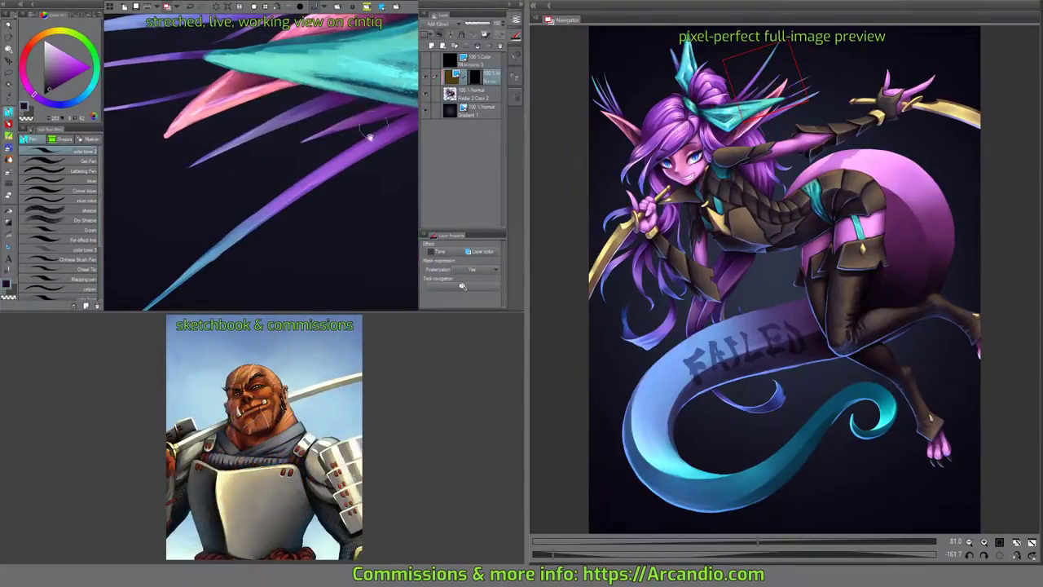
Paint thin glow streaks along the feathery spikes that fan out behind both ears.
mouse_move(342, 122)
mouse_down()
mouse_move(345, 135)
mouse_move(285, 172)
mouse_move(304, 175)
mouse_move(333, 155)
mouse_move(357, 172)
mouse_up()
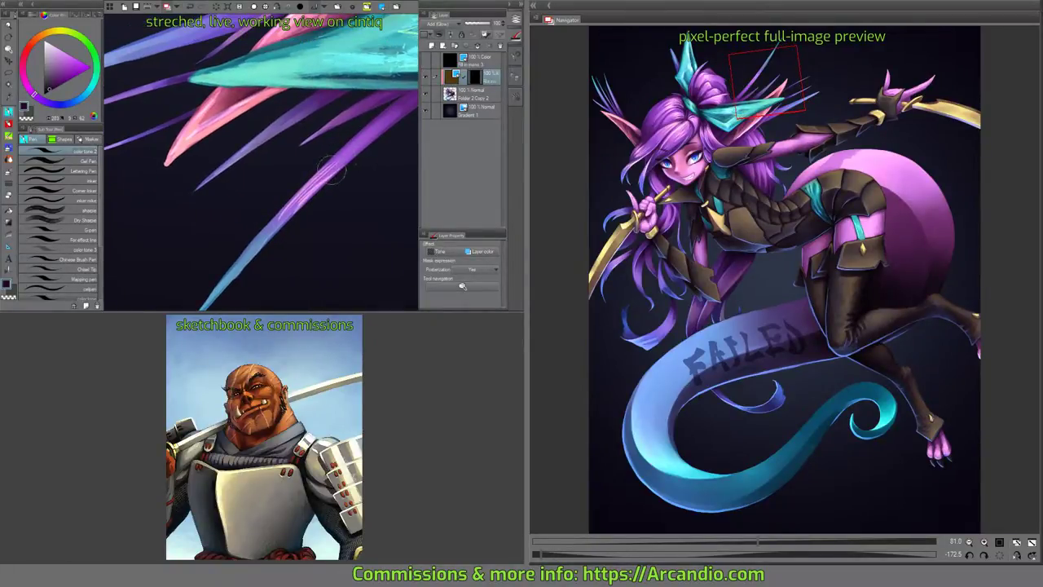
drag(232, 167, 273, 135)
mouse_move(370, 103)
mouse_down()
mouse_move(256, 130)
mouse_move(314, 168)
mouse_up()
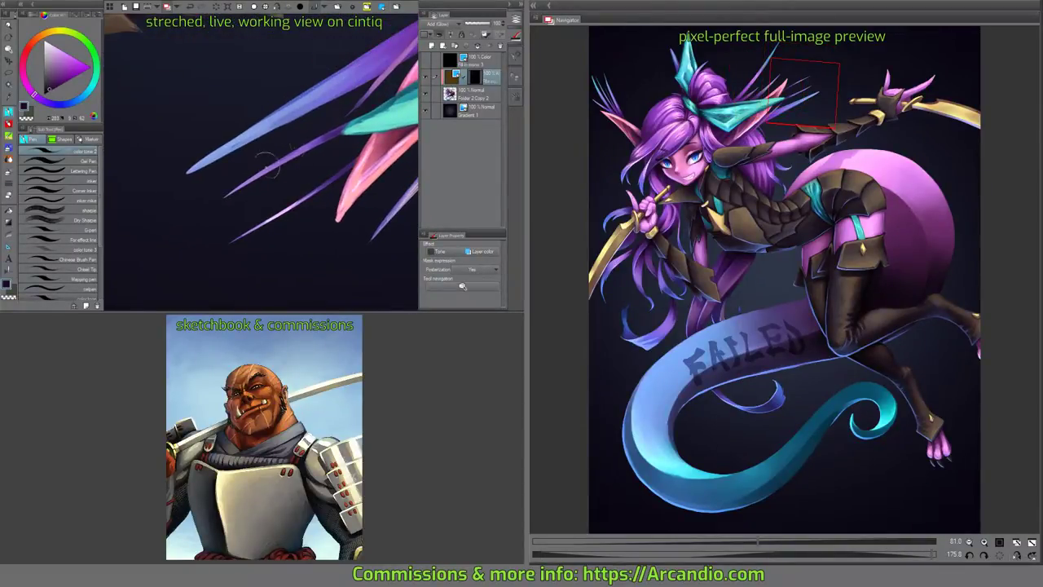
mouse_move(298, 119)
mouse_down()
mouse_move(335, 73)
mouse_move(256, 141)
mouse_move(267, 120)
mouse_move(309, 113)
mouse_move(342, 90)
mouse_move(326, 139)
mouse_up()
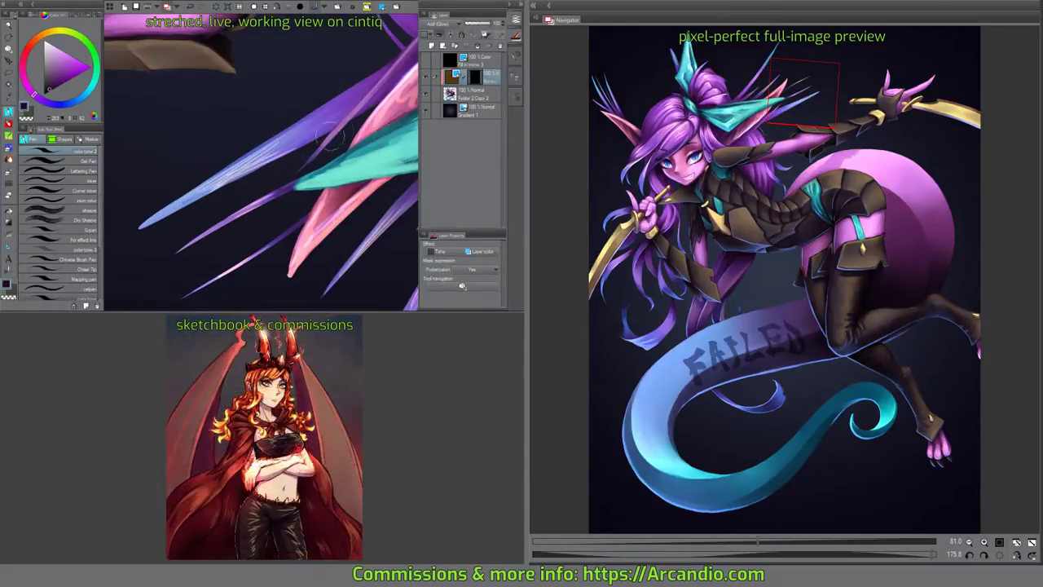
mouse_move(379, 72)
mouse_down()
mouse_move(358, 140)
mouse_move(302, 237)
mouse_move(360, 208)
mouse_move(293, 261)
mouse_move(226, 288)
mouse_move(361, 163)
mouse_move(364, 136)
mouse_move(316, 200)
mouse_move(371, 149)
mouse_move(263, 158)
mouse_move(333, 139)
mouse_move(326, 93)
mouse_move(378, 98)
mouse_move(278, 131)
mouse_up()
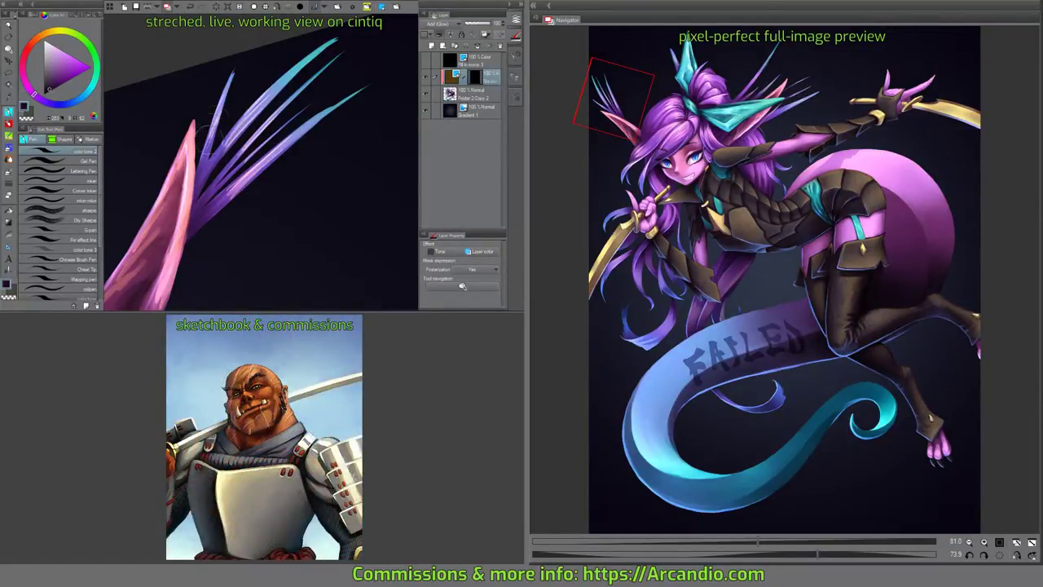
drag(210, 119, 334, 128)
mouse_move(328, 188)
mouse_down()
mouse_move(326, 127)
mouse_move(344, 209)
mouse_move(375, 112)
mouse_move(322, 170)
mouse_move(312, 138)
mouse_move(253, 144)
mouse_move(272, 139)
mouse_up()
Add glow streaks to the hair behind the upper arm armour, erasing overspill on the armour, and save the painting.
scroll(271, 138, up, 1)
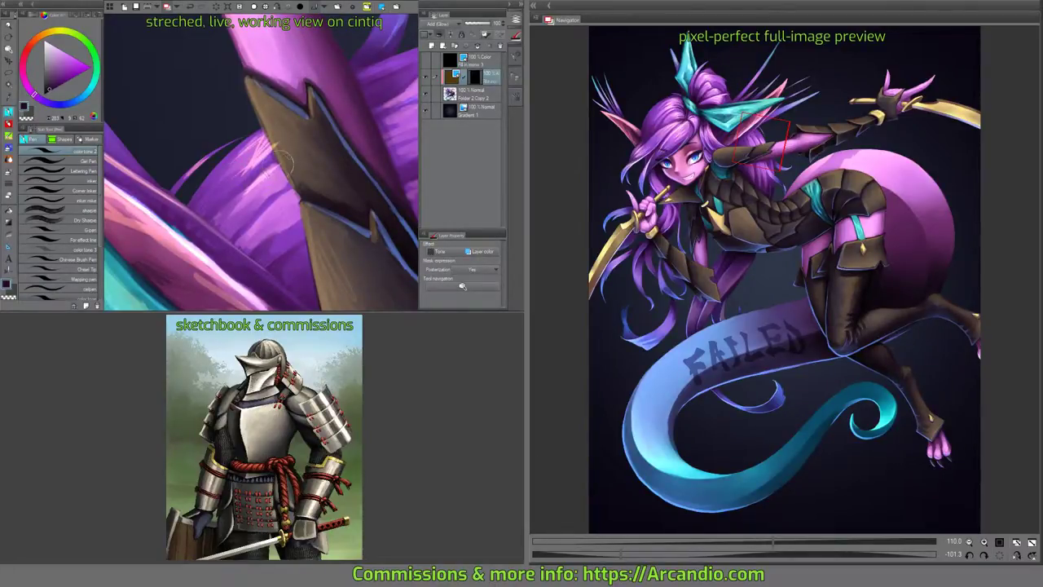
mouse_move(265, 175)
mouse_down()
mouse_move(288, 165)
mouse_move(301, 186)
mouse_move(344, 164)
mouse_up()
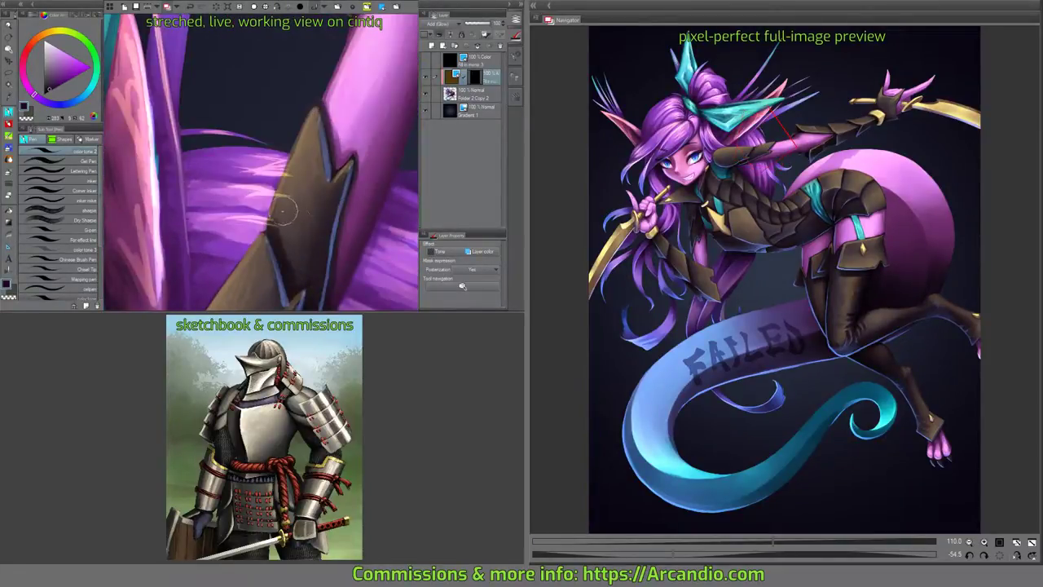
key(e)
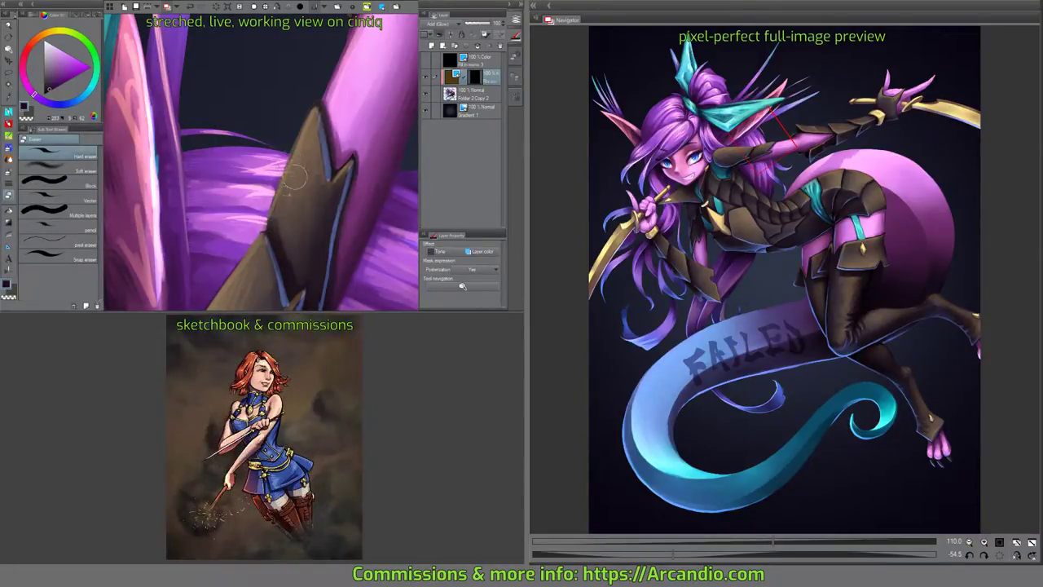
key(p)
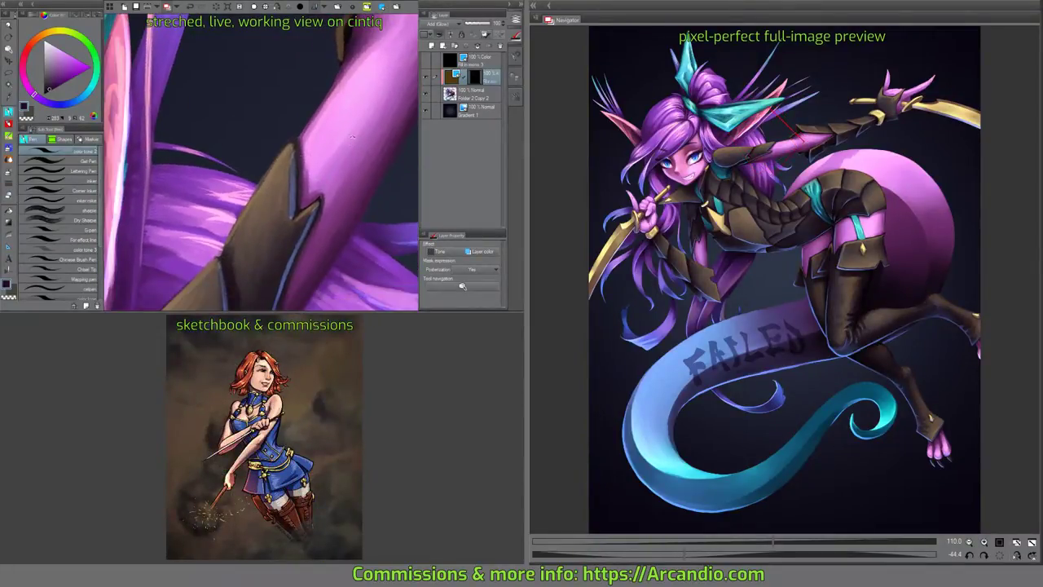
mouse_move(352, 137)
mouse_down()
mouse_move(342, 122)
mouse_move(366, 140)
mouse_up()
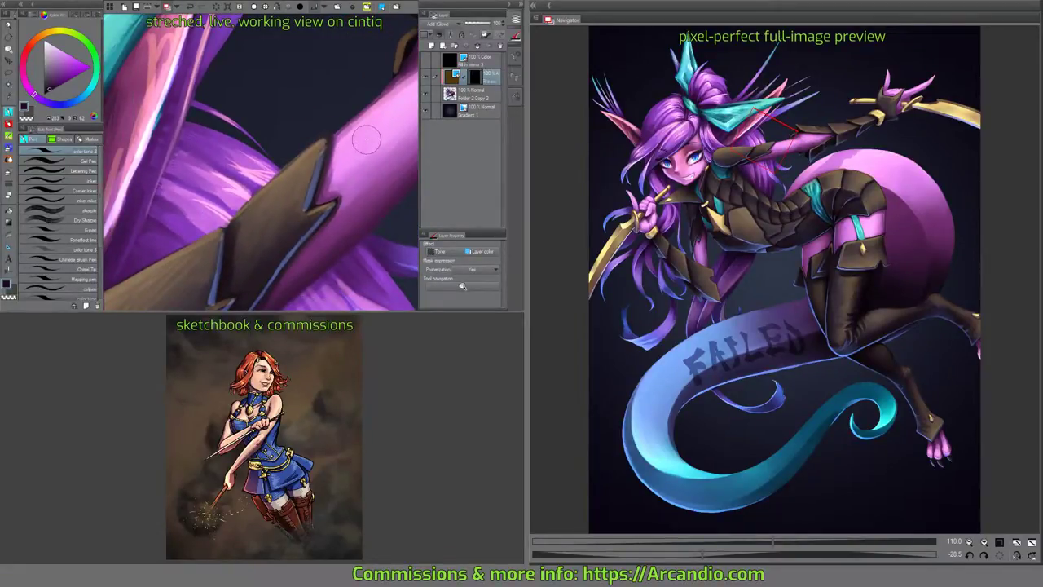
key(ctrl+s)
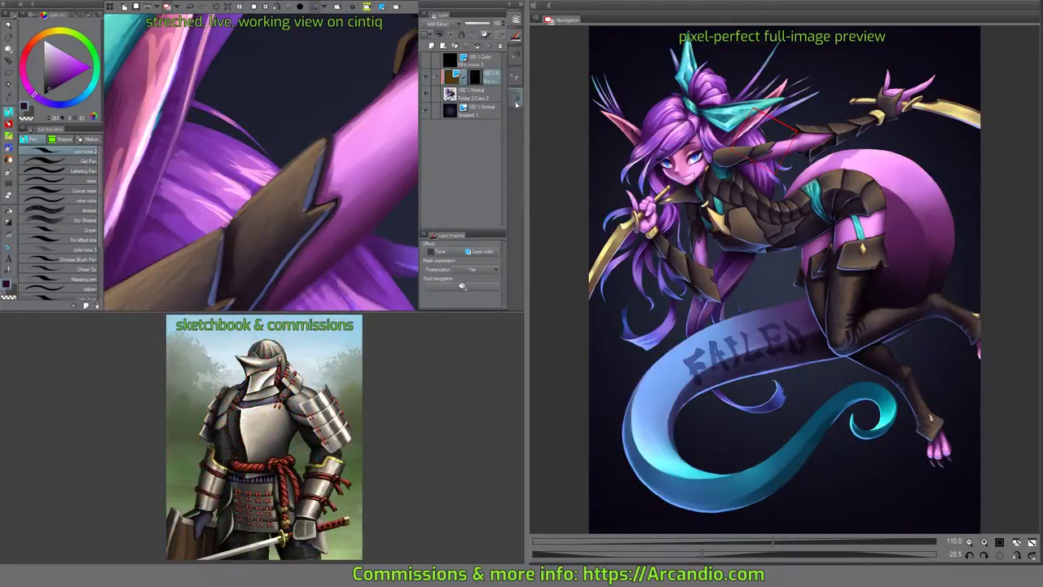
click(109, 6)
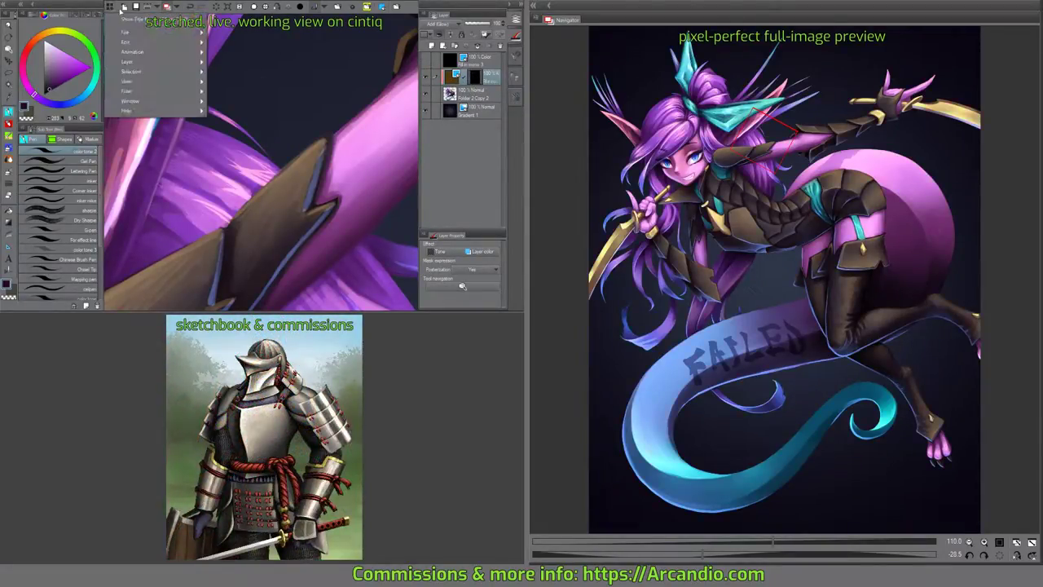
mouse_move(188, 36)
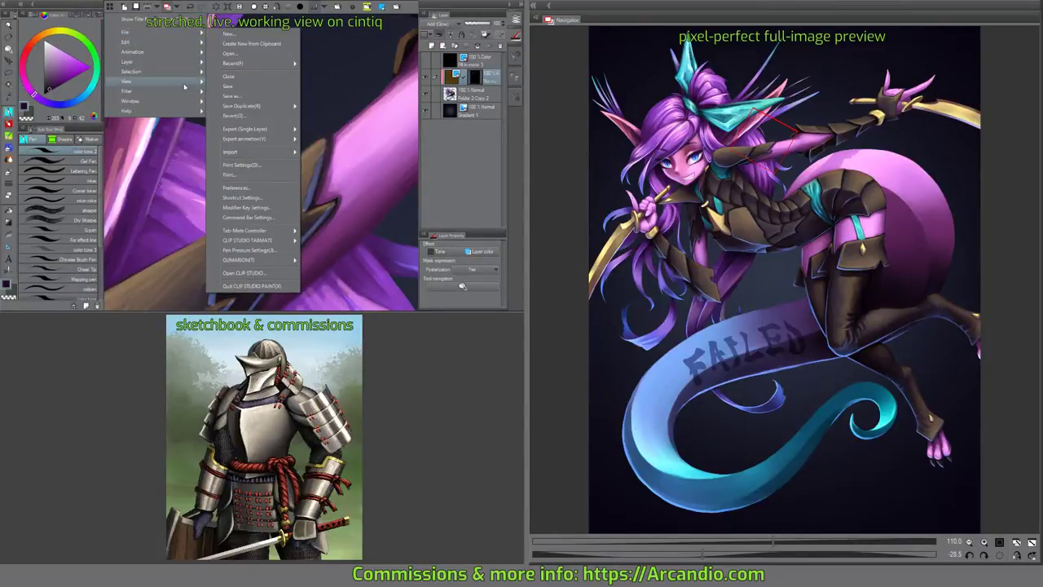
mouse_move(191, 83)
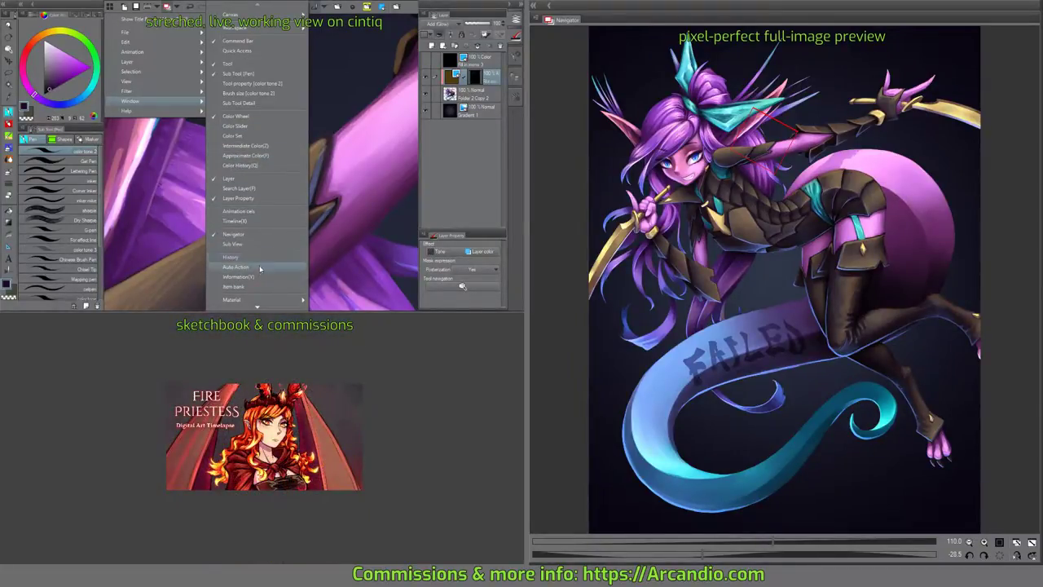
mouse_move(258, 307)
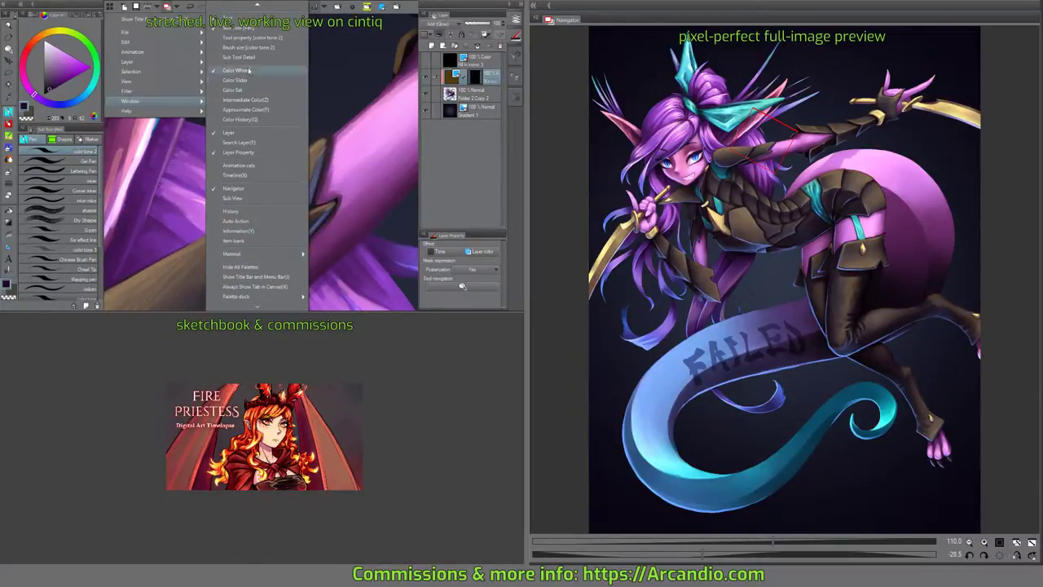
mouse_move(269, 8)
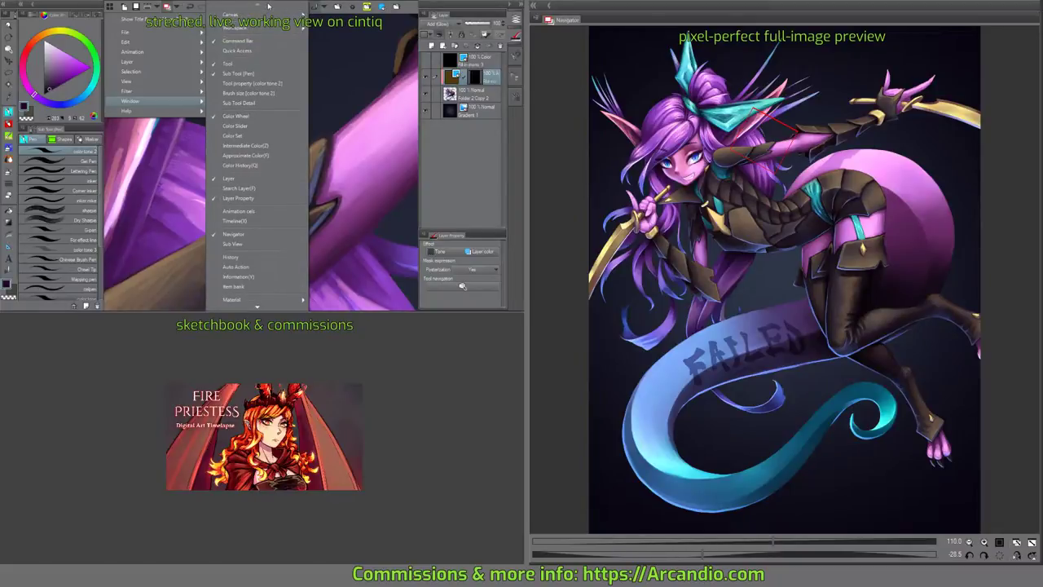
click(334, 38)
On the Folder 2 Copy 2 layer, repaint the rim and lower inner part of the ear beside the ribbon with sampled pinks.
drag(281, 151, 285, 196)
click(469, 93)
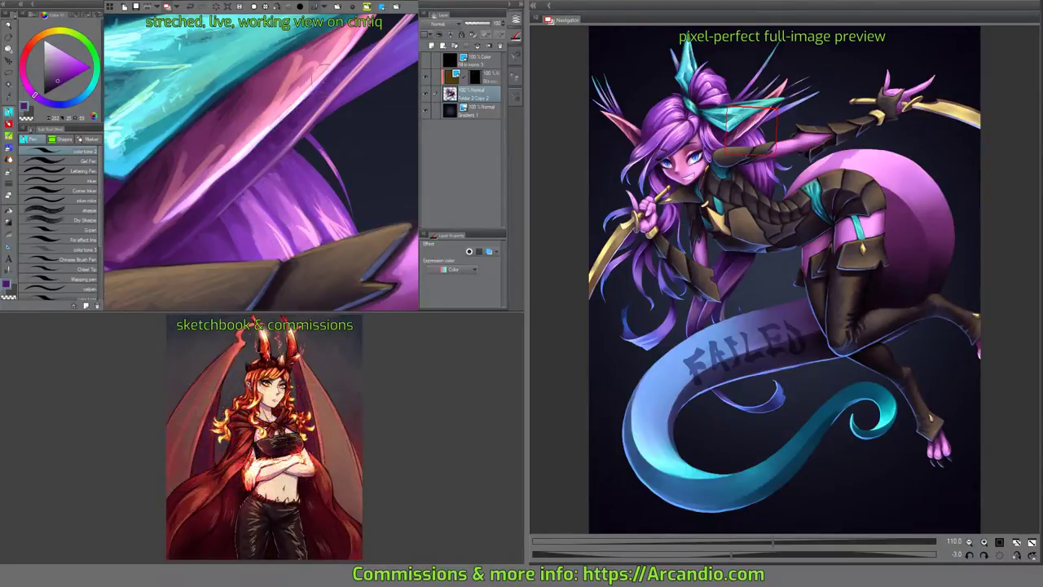
mouse_move(286, 212)
mouse_down()
mouse_move(268, 167)
mouse_move(284, 167)
mouse_up()
alt+click(281, 169)
drag(326, 119, 325, 122)
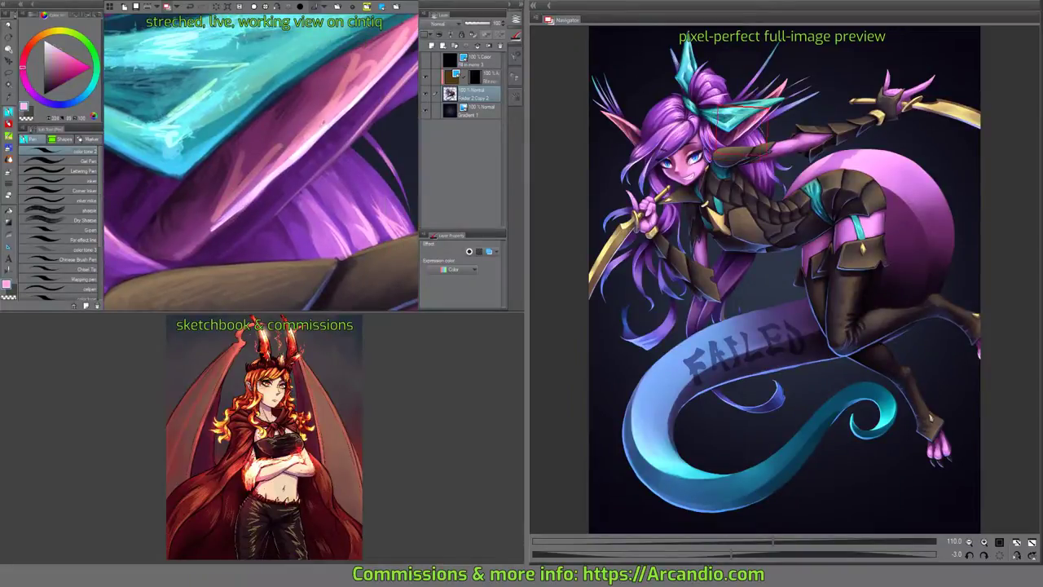
mouse_move(210, 229)
mouse_down()
mouse_move(251, 175)
mouse_move(231, 216)
mouse_up()
alt+click(251, 176)
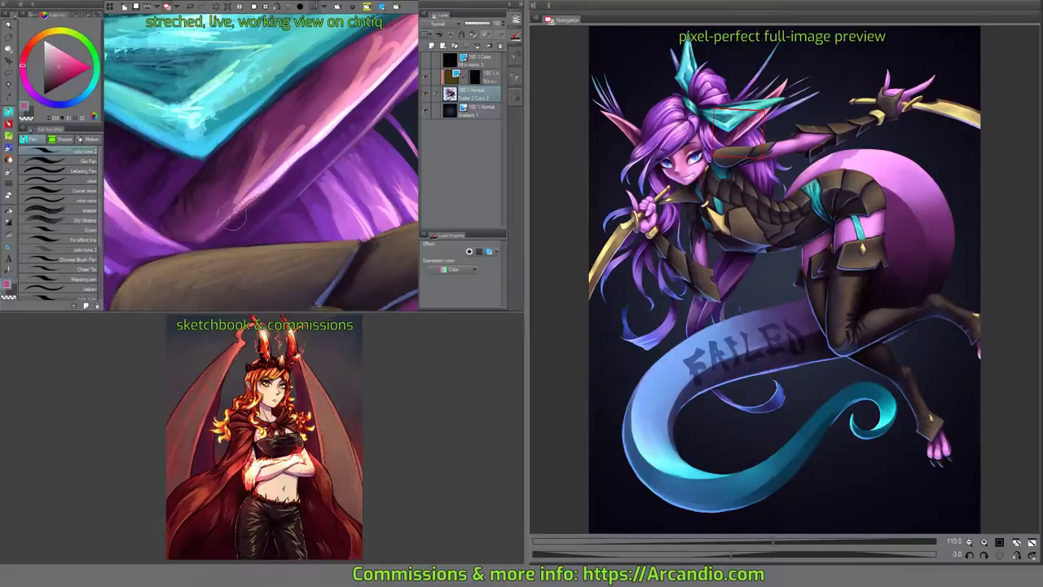
Blend the dark shading at the base of the inner ear below the ribbon corner with the opaque watercolor blender.
key(b)
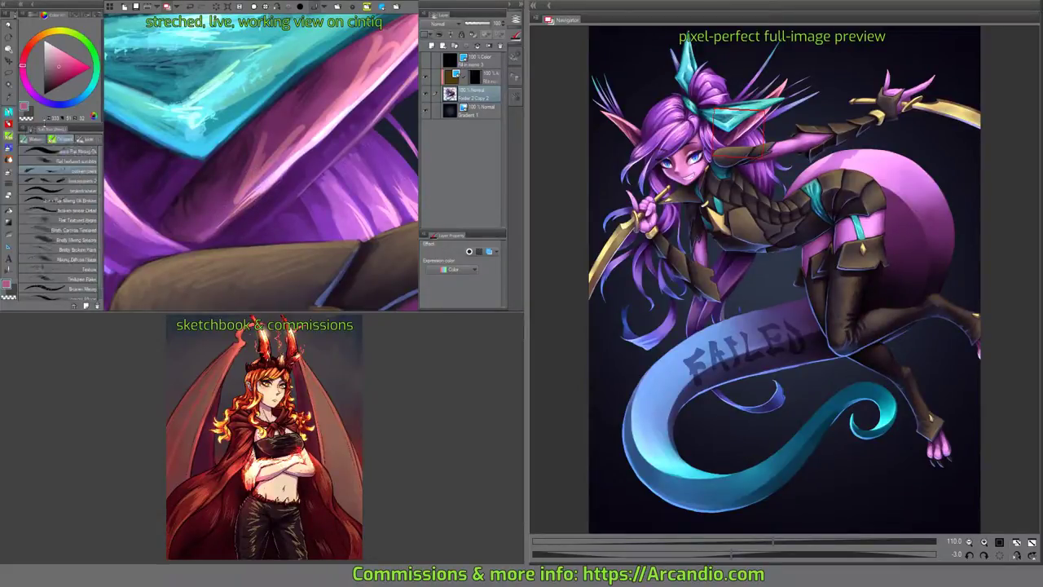
key(b)
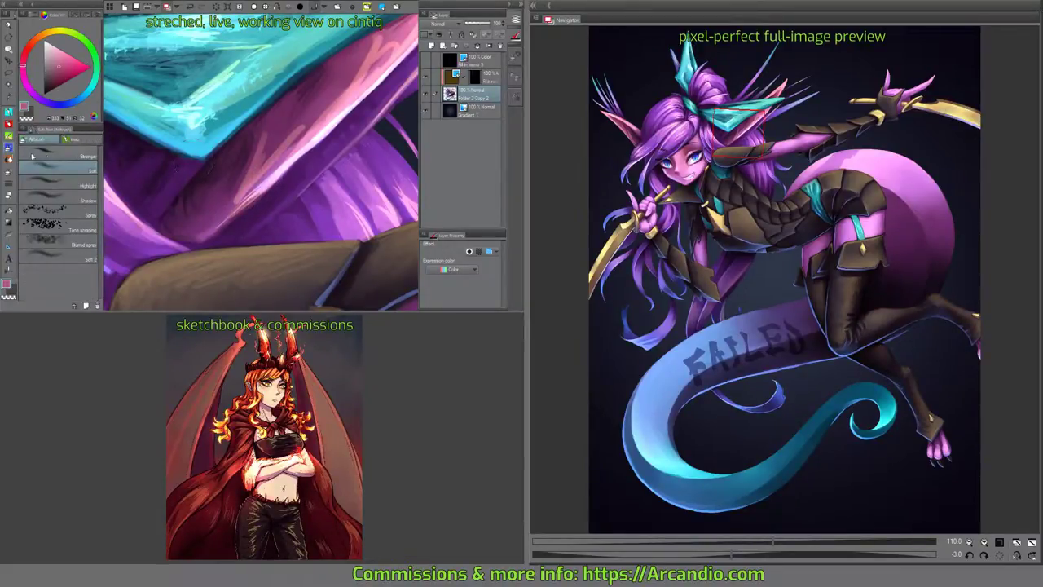
key(j)
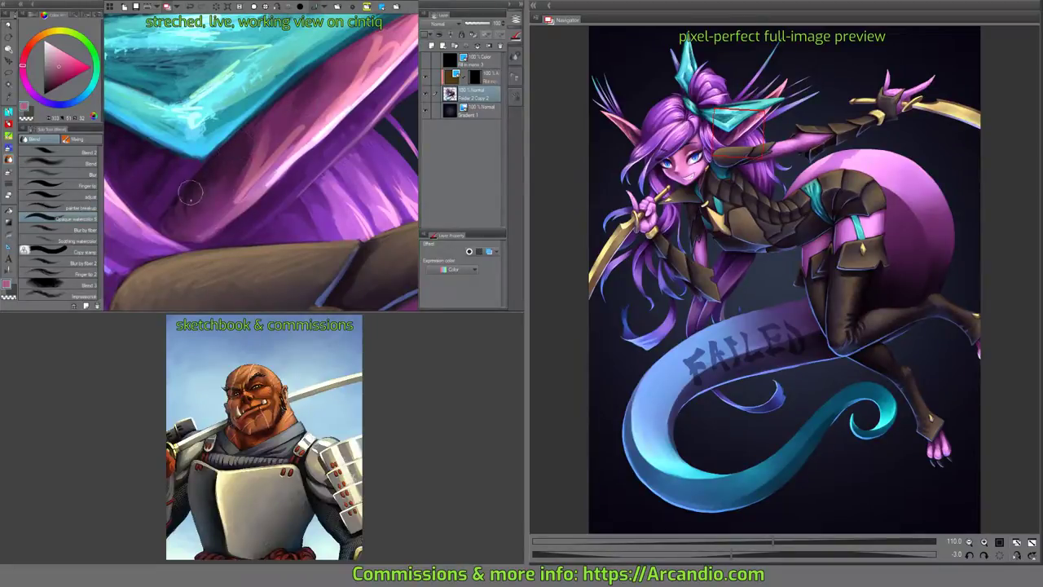
mouse_move(186, 186)
mouse_down()
mouse_move(226, 191)
mouse_move(210, 166)
mouse_up()
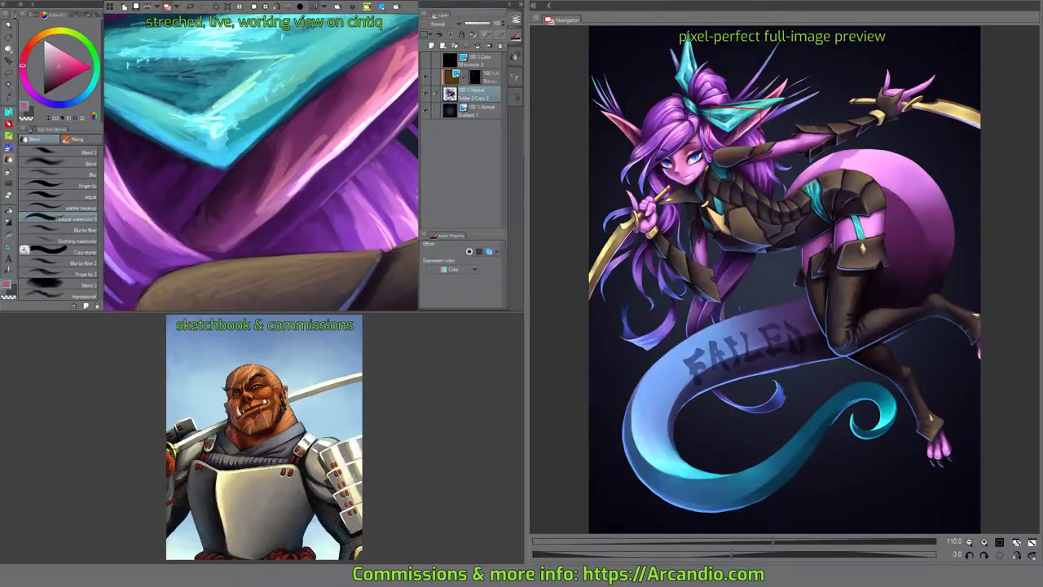
drag(281, 178, 350, 210)
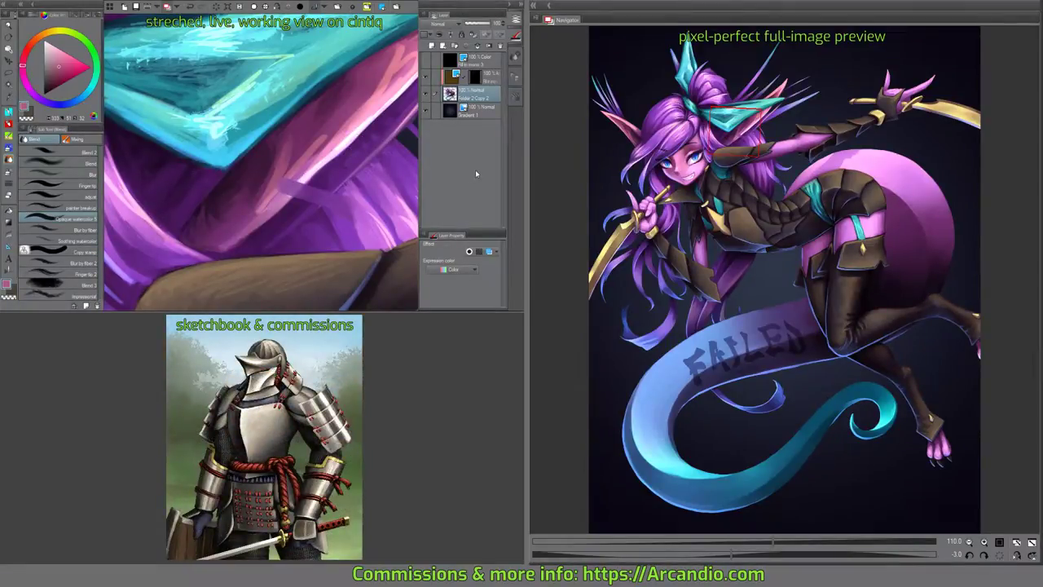
drag(261, 163, 254, 171)
key(ctrl+z)
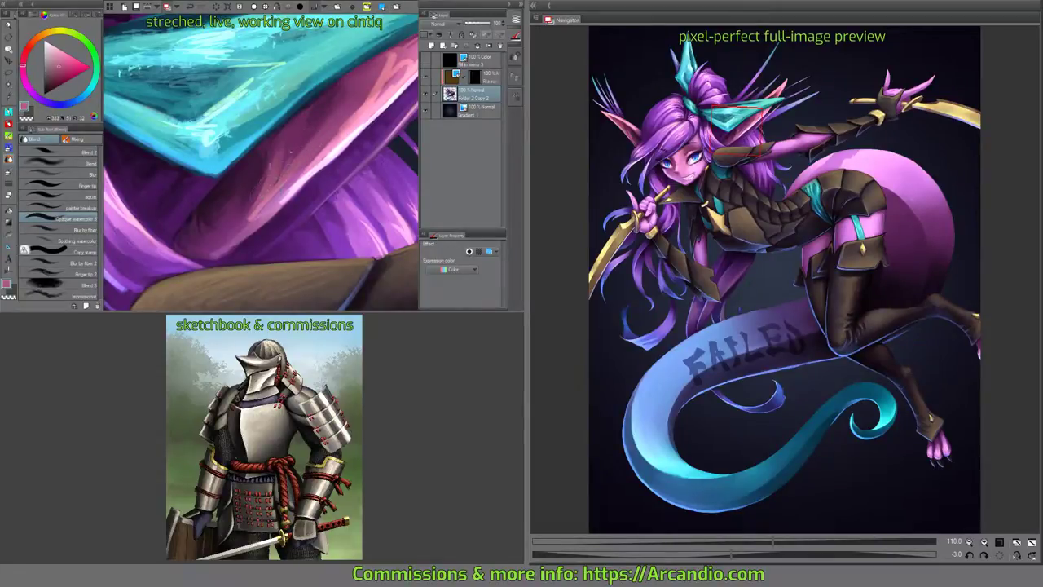
Blend the pink highlights of the inner ear, from the lower rim up to the tip above the ribbon.
drag(261, 163, 245, 180)
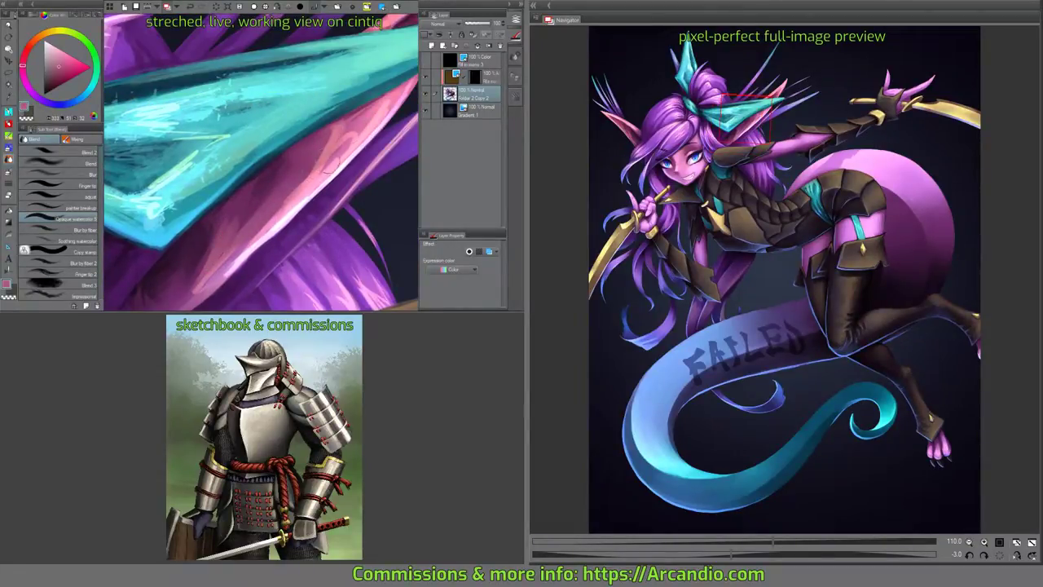
drag(344, 147, 329, 165)
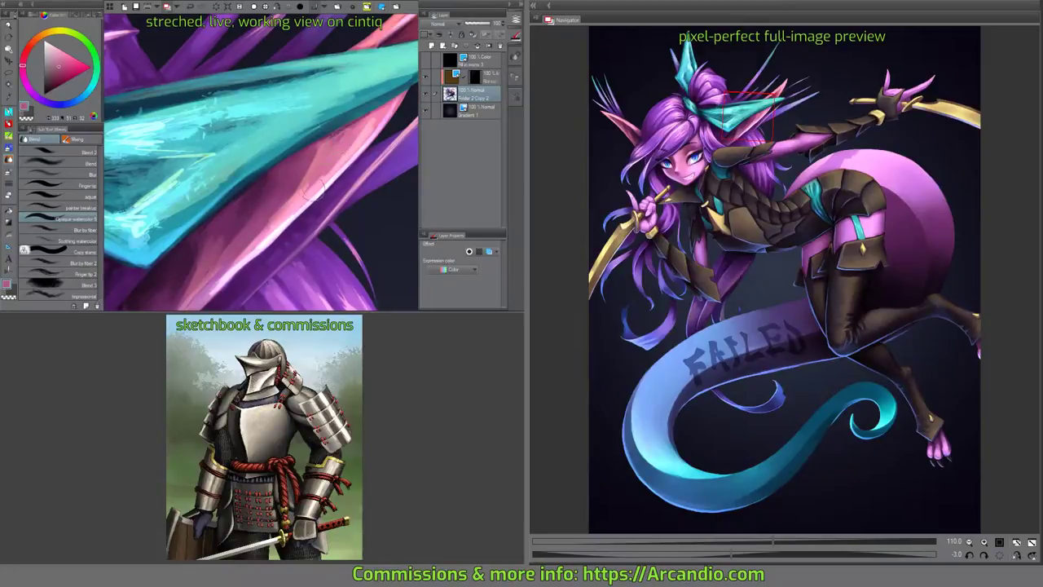
drag(277, 207, 297, 139)
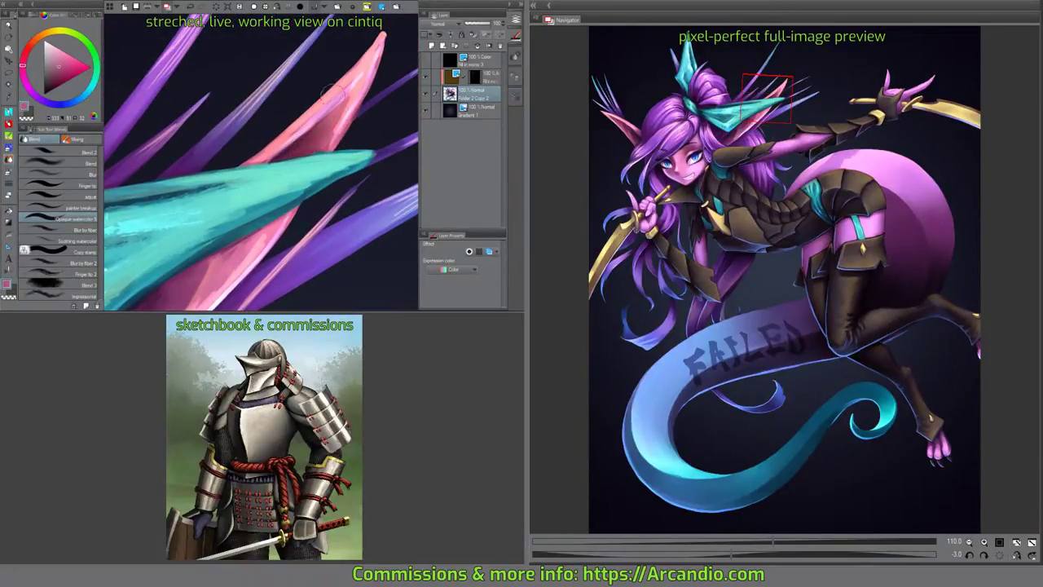
mouse_move(371, 70)
mouse_down()
mouse_move(379, 41)
mouse_move(356, 109)
mouse_move(330, 144)
mouse_up()
drag(299, 175, 310, 150)
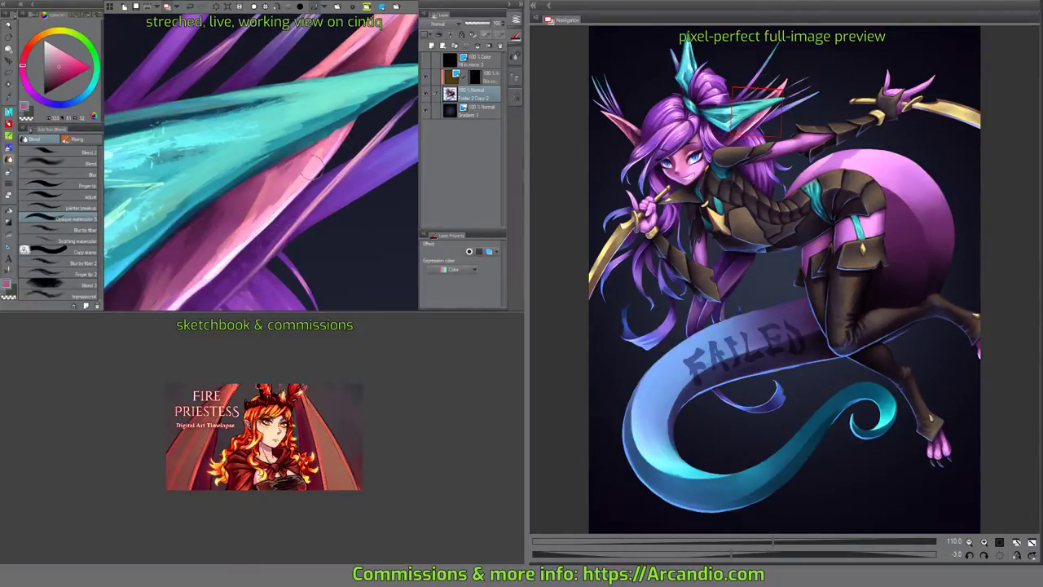
Smooth the middle of the inner ear, blending its light rim into the shadow along the ribbon's edge.
mouse_move(289, 200)
mouse_down()
mouse_move(322, 169)
mouse_move(290, 198)
mouse_move(320, 184)
mouse_up()
mouse_move(249, 217)
mouse_down()
mouse_move(291, 196)
mouse_move(281, 201)
mouse_move(367, 126)
mouse_move(400, 44)
mouse_up()
drag(381, 267, 288, 146)
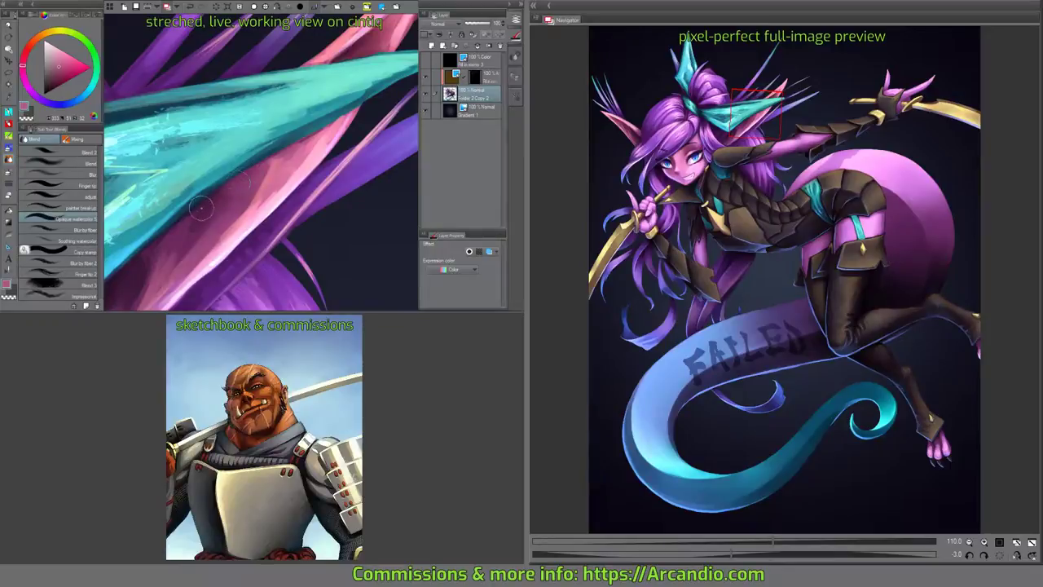
mouse_move(244, 167)
mouse_down()
mouse_move(275, 218)
mouse_move(276, 181)
mouse_move(253, 163)
mouse_move(326, 204)
mouse_move(371, 149)
mouse_move(350, 163)
mouse_move(291, 94)
mouse_up()
scroll(261, 163, down, 3)
drag(334, 171, 340, 119)
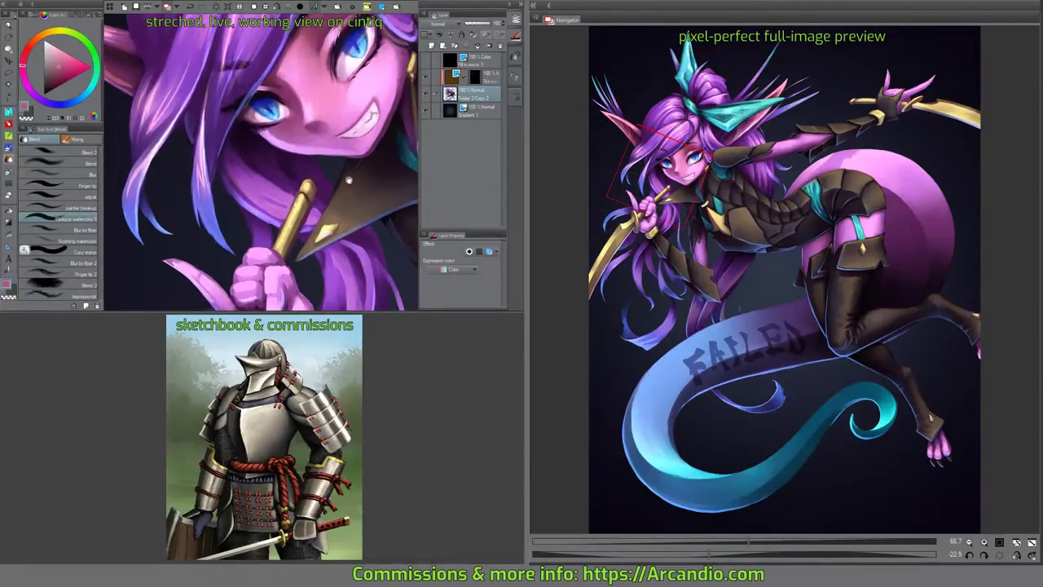
On the Add (Glow) layer, paint warm highlights on the short loose hair strand below the outstretched arm's bracer with the color tone pen.
drag(350, 180, 298, 173)
drag(321, 212, 368, 115)
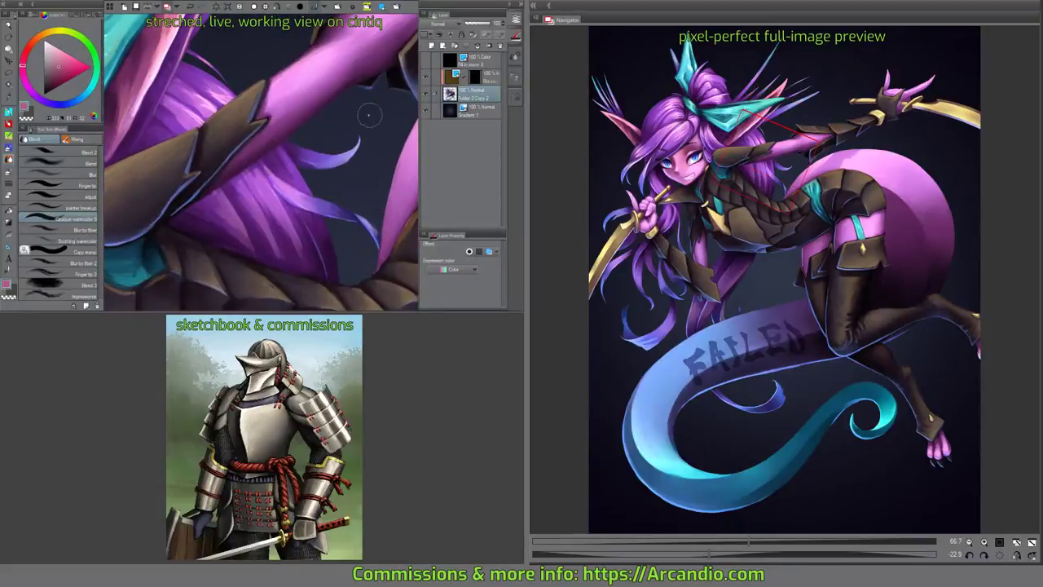
key(ctrl+shift+r)
key(alt+bracketright)
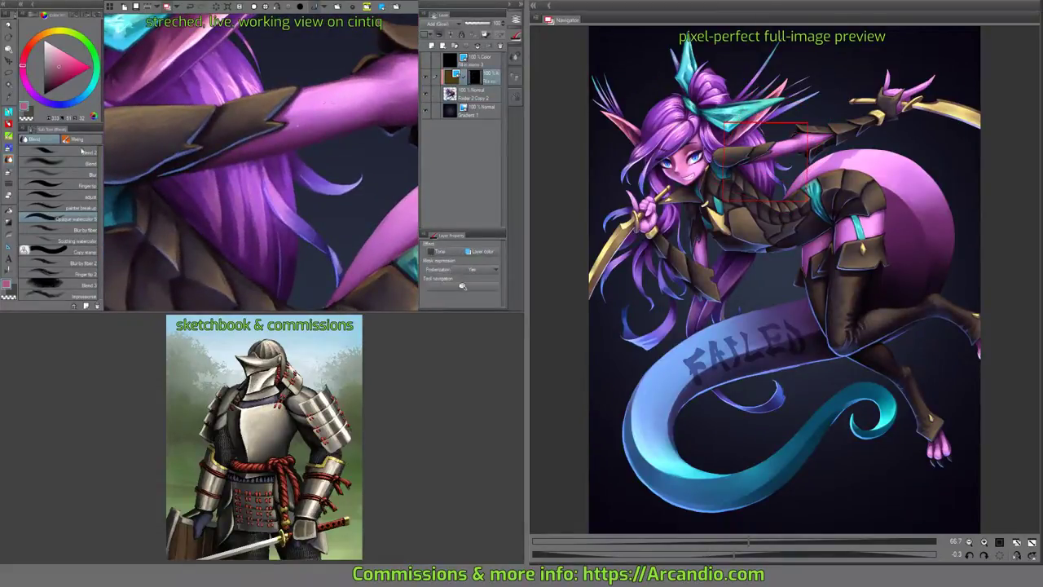
key(p)
scroll(237, 234, up, 3)
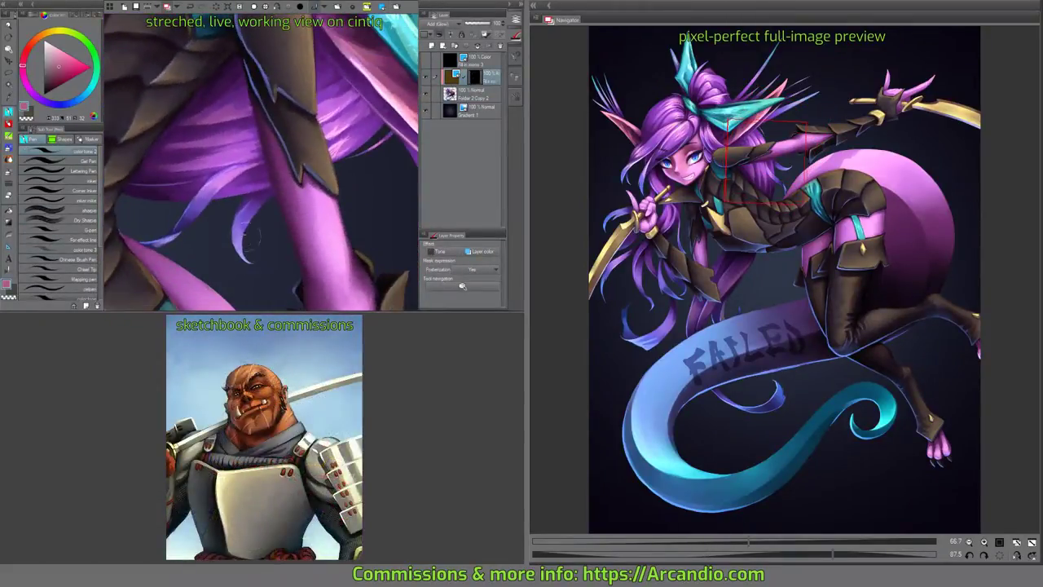
scroll(237, 234, up, 2)
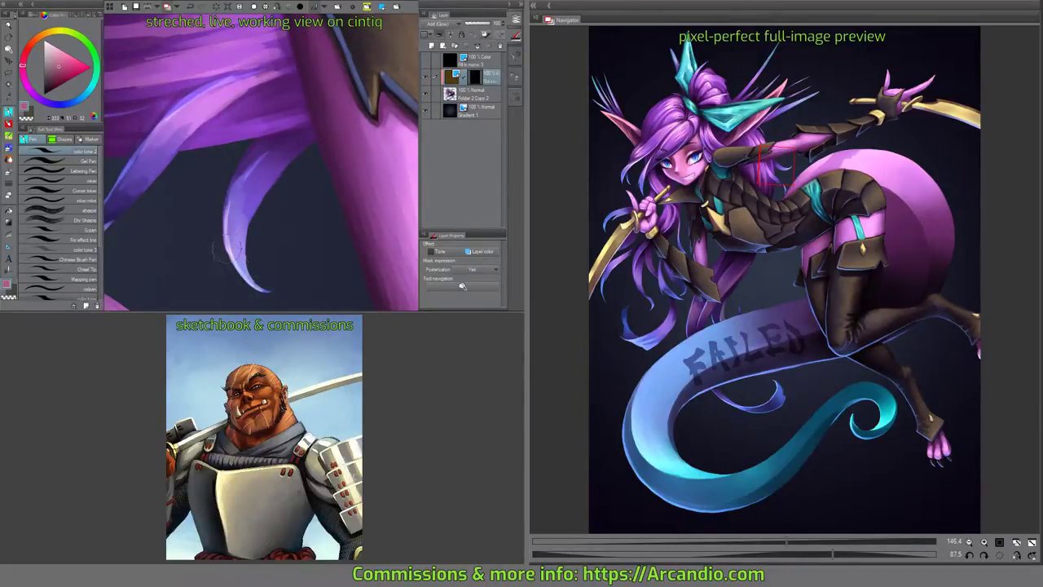
drag(230, 211, 236, 176)
mouse_move(250, 258)
mouse_down()
mouse_move(238, 251)
mouse_move(244, 241)
mouse_up()
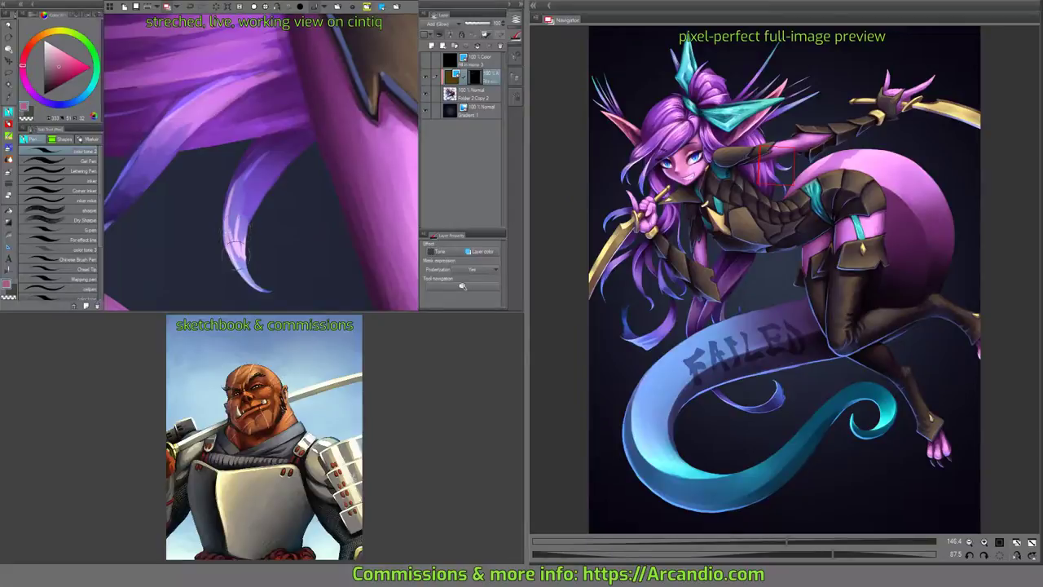
Brush glow highlights along the upper half of the longer loose hair strand beside it.
mouse_move(251, 198)
mouse_down()
mouse_move(277, 212)
mouse_move(293, 193)
mouse_up()
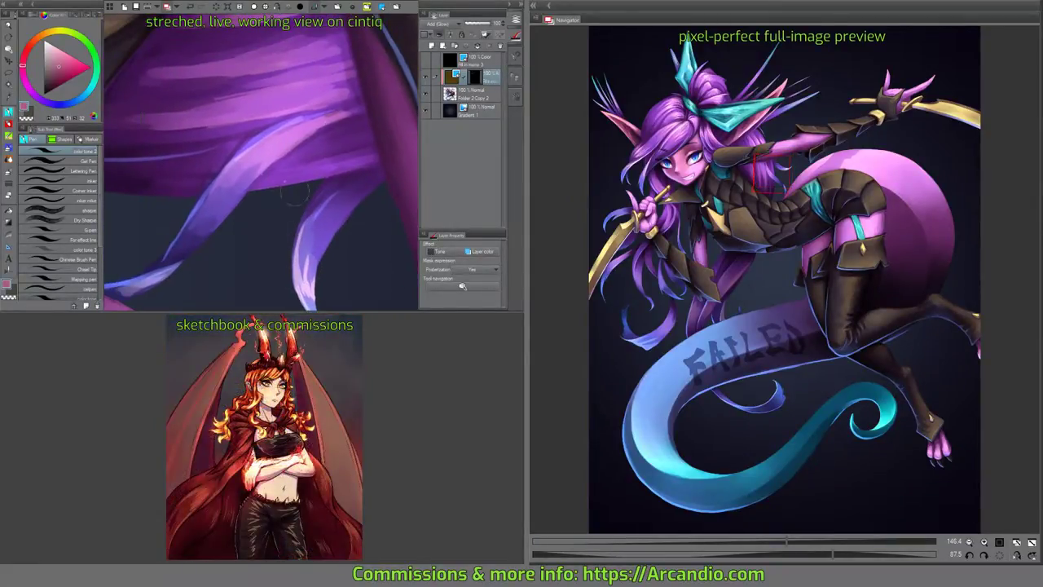
mouse_move(189, 214)
mouse_down()
mouse_move(210, 178)
mouse_move(214, 194)
mouse_move(266, 137)
mouse_up()
drag(238, 172, 272, 137)
drag(227, 211, 267, 149)
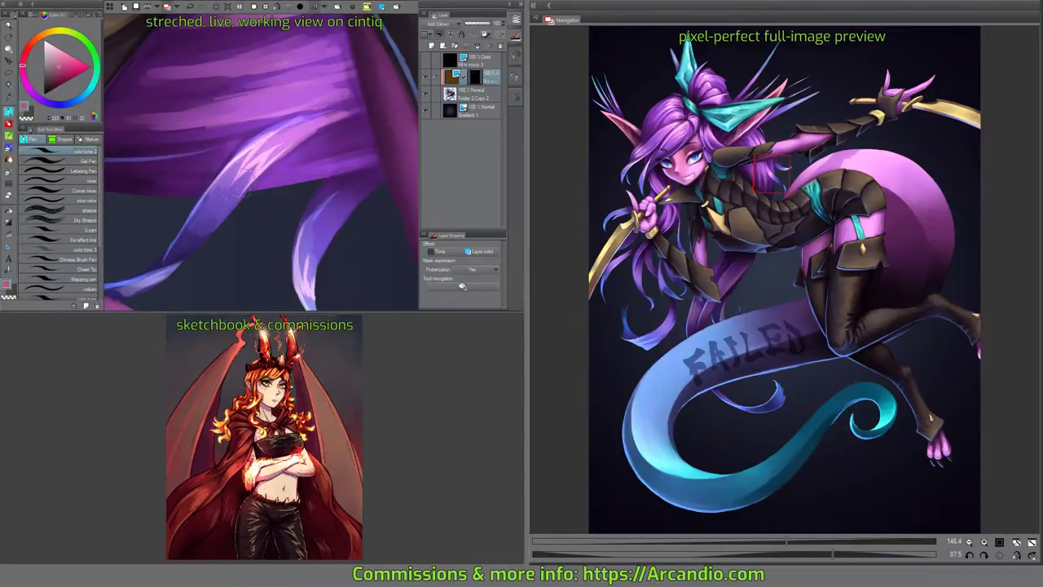
Add fine glow streaks to the hair mass behind the outstretched arm and to the bangs below the hair bun.
mouse_move(269, 147)
shift+space+mouse_down()
mouse_move(330, 171)
mouse_move(294, 98)
mouse_move(244, 204)
mouse_move(306, 146)
shift+space+mouse_up()
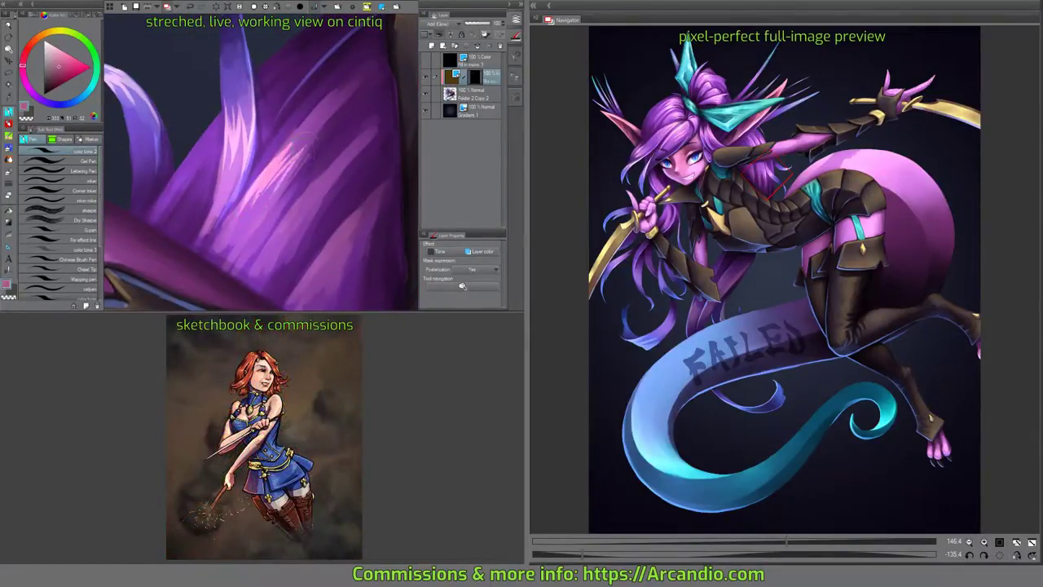
mouse_move(281, 233)
mouse_down()
mouse_move(329, 170)
mouse_move(309, 215)
mouse_move(361, 133)
mouse_move(269, 177)
mouse_move(407, 160)
mouse_up()
scroll(408, 161, down, 4)
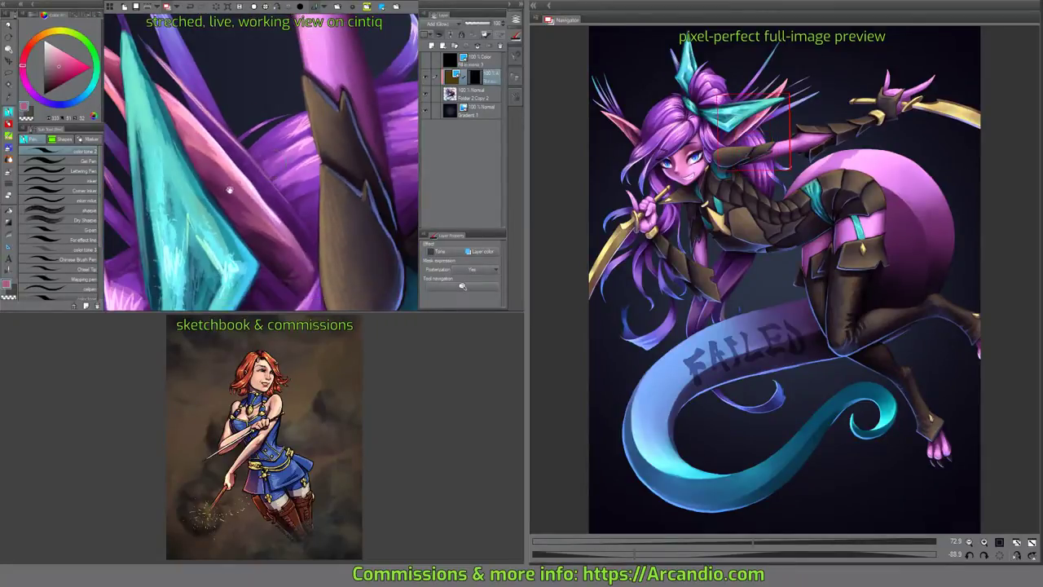
shift+space+drag(374, 216, 335, 129)
scroll(330, 117, up, 2)
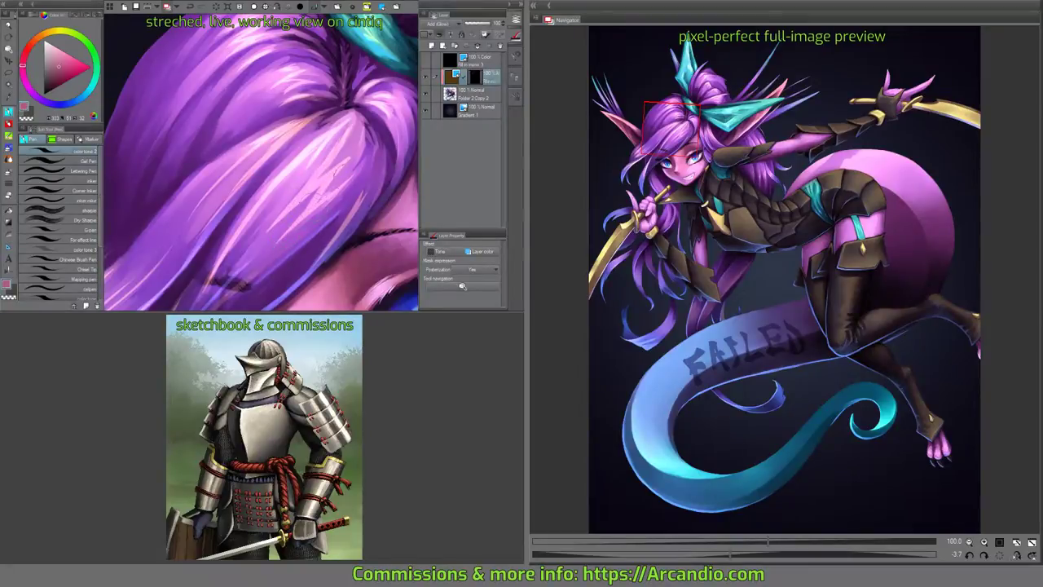
space+drag(323, 199, 339, 185)
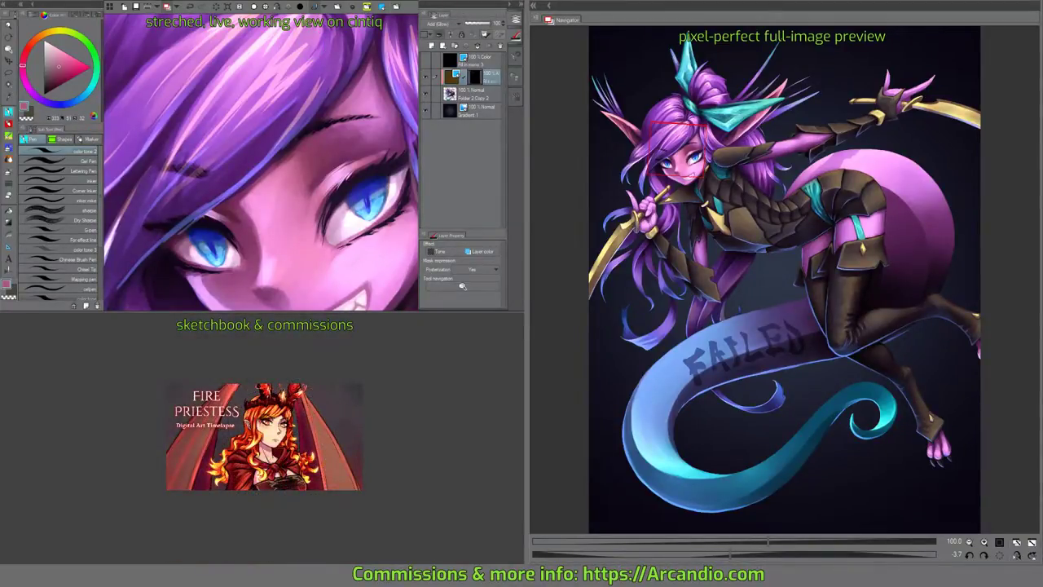
On the Folder 2 Copy 2 layer, touch up the dark armor around the gold and teal chest ornaments with the pencil and a sampled dark color.
drag(395, 287, 354, 171)
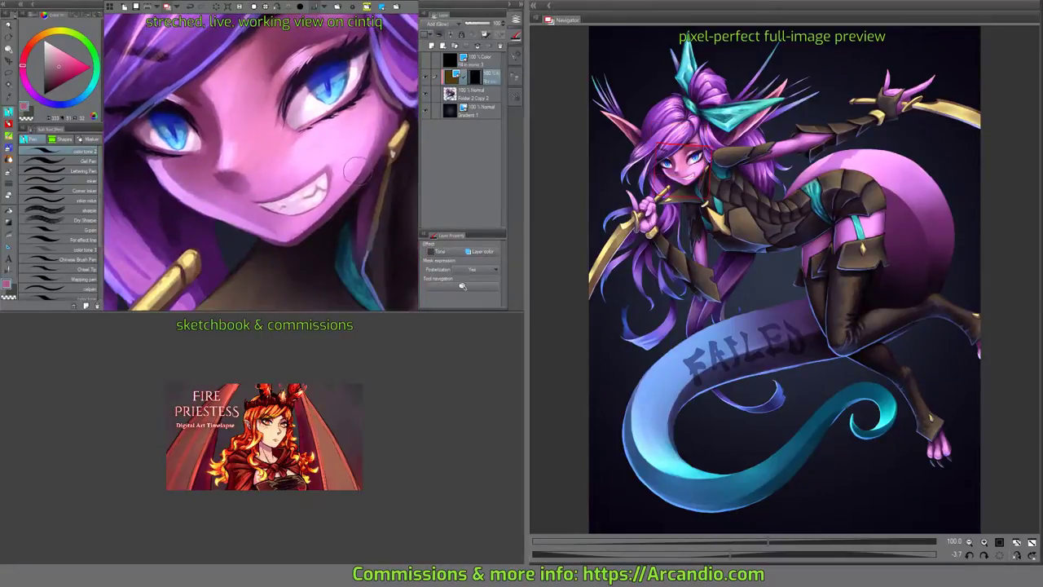
scroll(356, 171, down, 5)
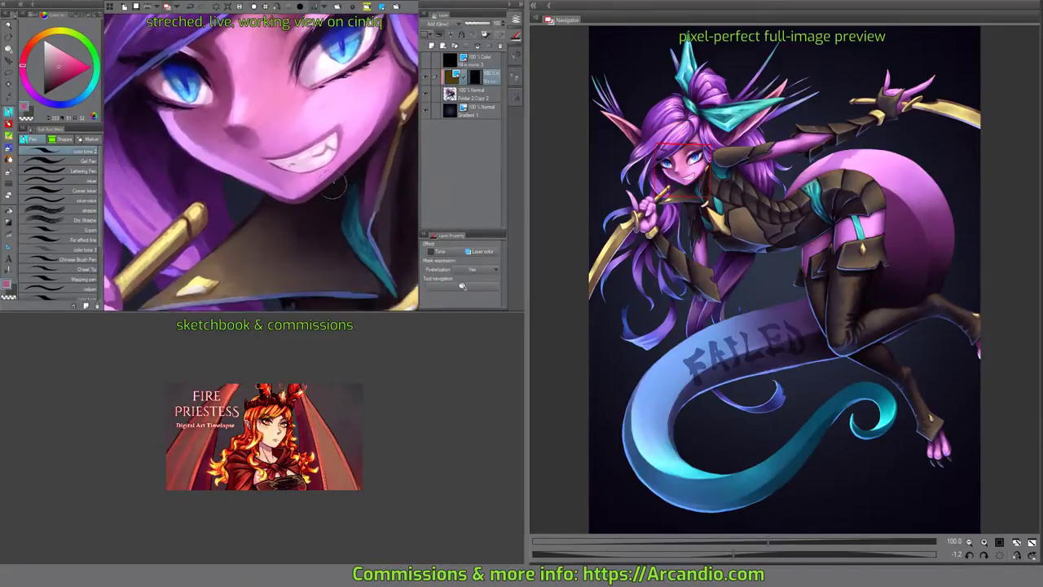
scroll(333, 185, down, 3)
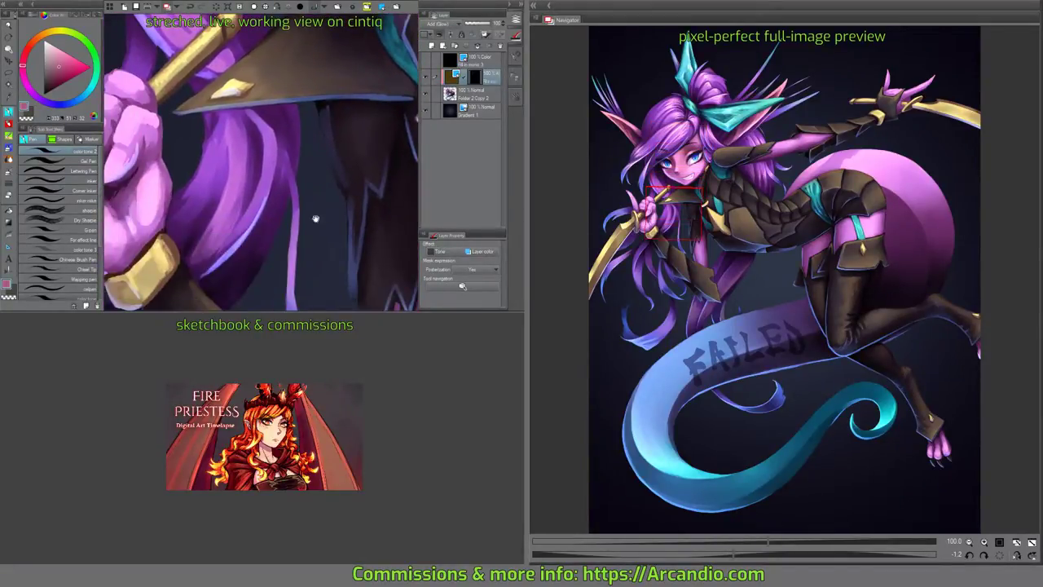
scroll(316, 218, down, 3)
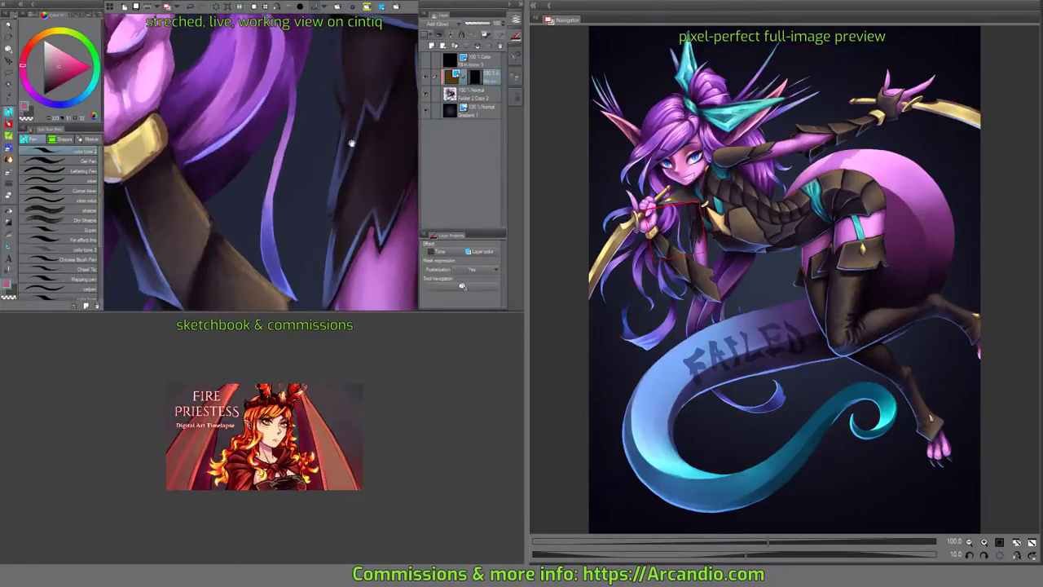
scroll(351, 144, up, 2)
scroll(326, 180, right, 4)
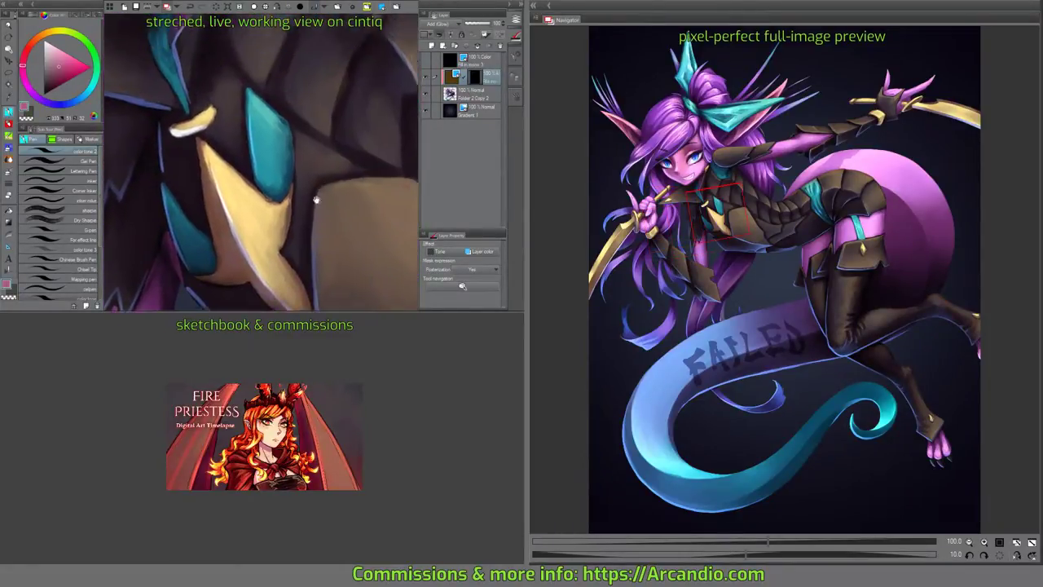
scroll(317, 198, up, 1)
click(476, 94)
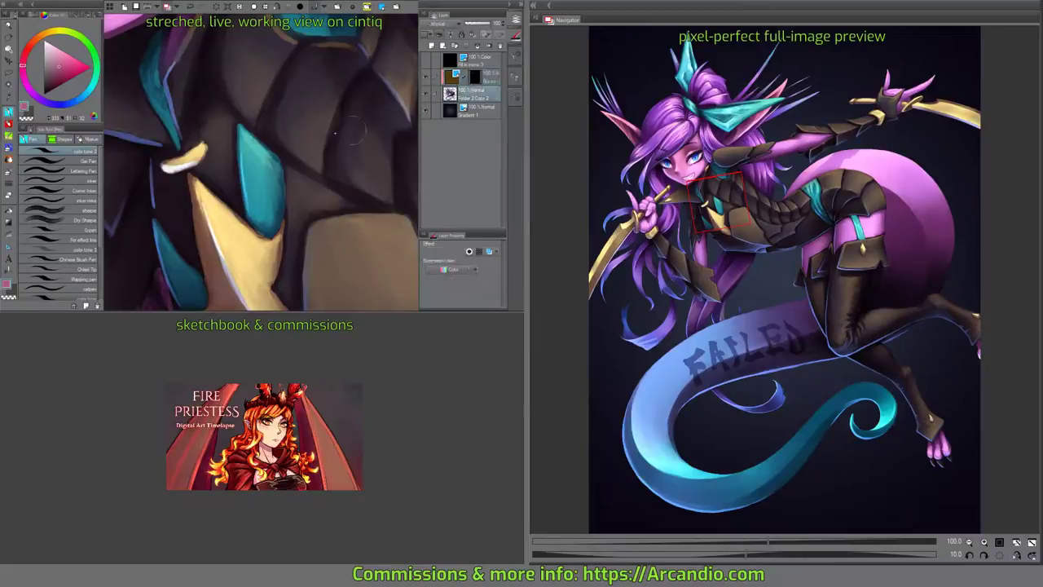
key(p)
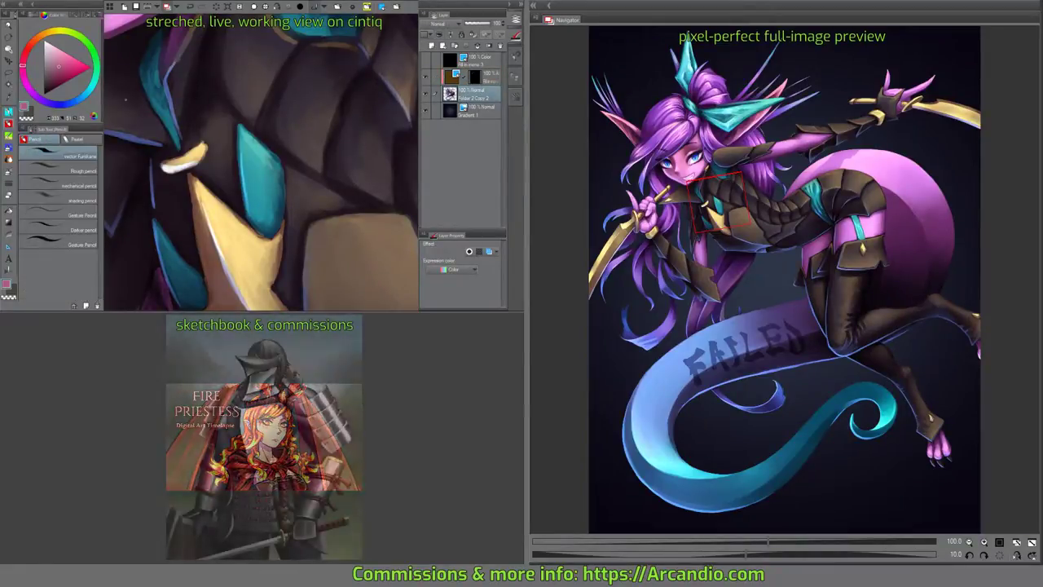
alt+click(274, 183)
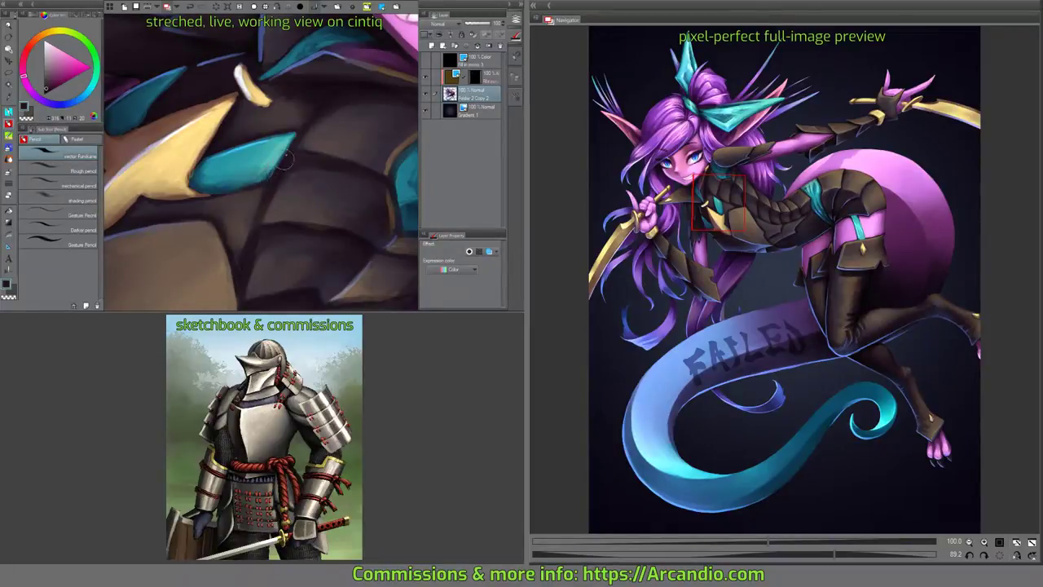
drag(156, 103, 169, 156)
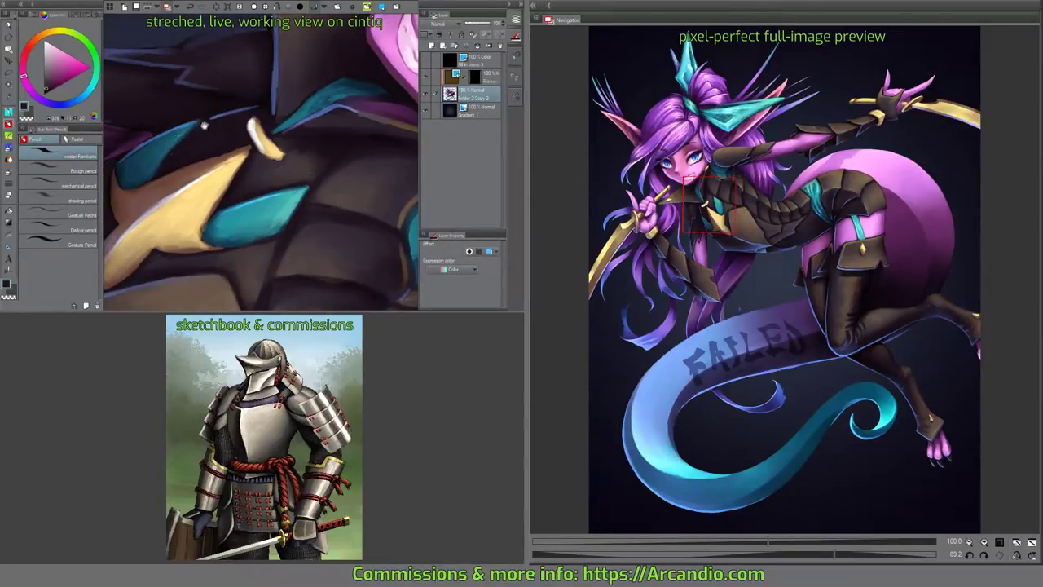
drag(112, 178, 186, 181)
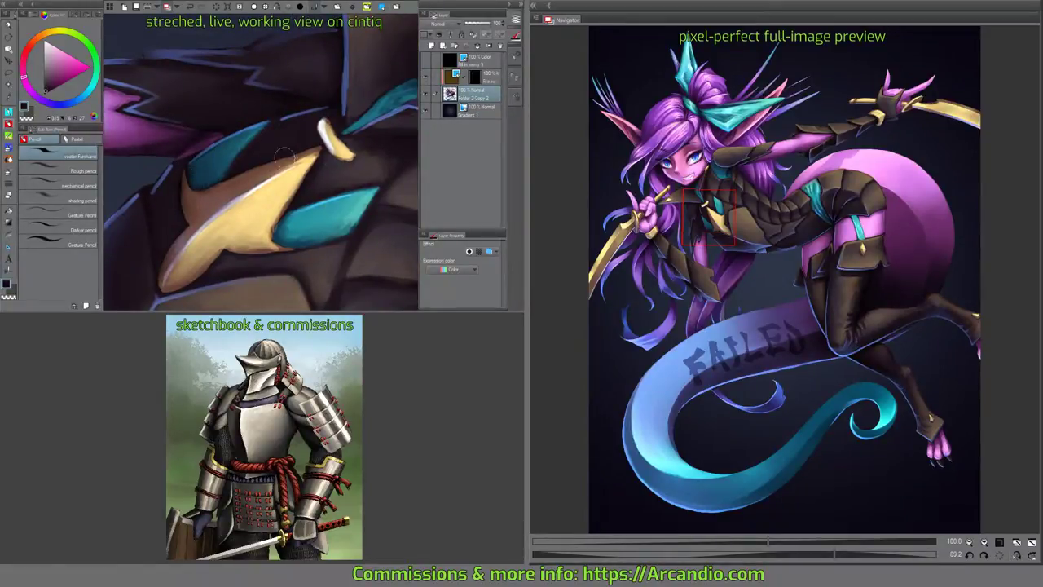
Clean up the edge where the gold fang ornament meets the larger teal gem with a dark outline.
scroll(268, 192, right, 2)
drag(252, 203, 238, 232)
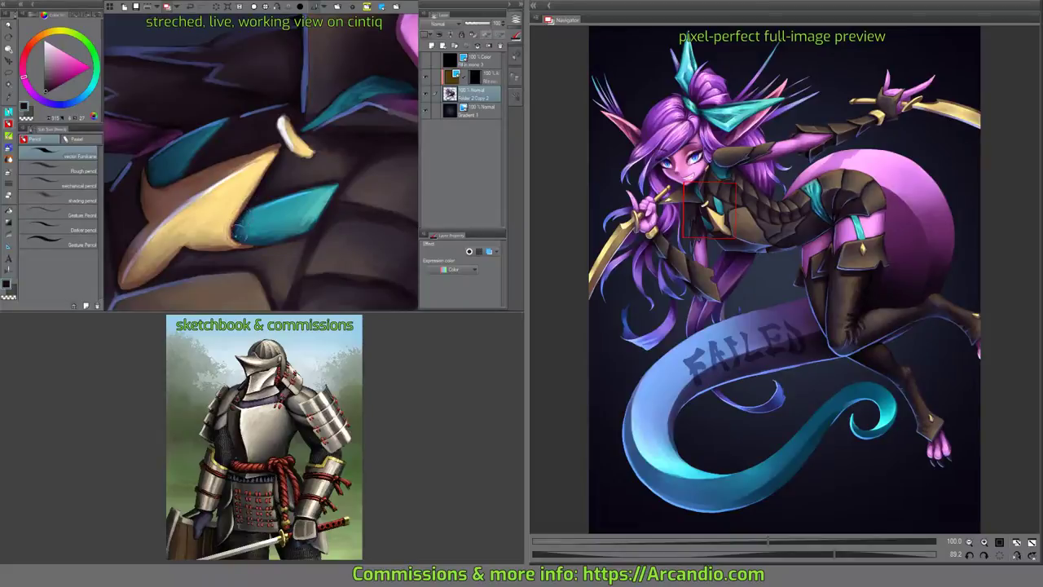
scroll(310, 237, right, 2)
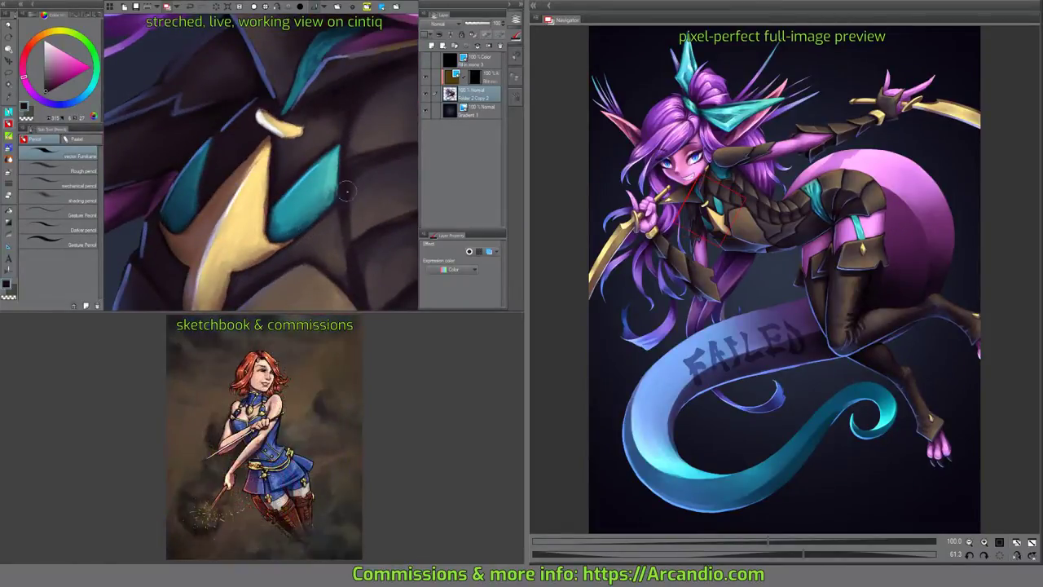
scroll(296, 178, right, 2)
scroll(296, 178, down, 3)
scroll(261, 183, left, 2)
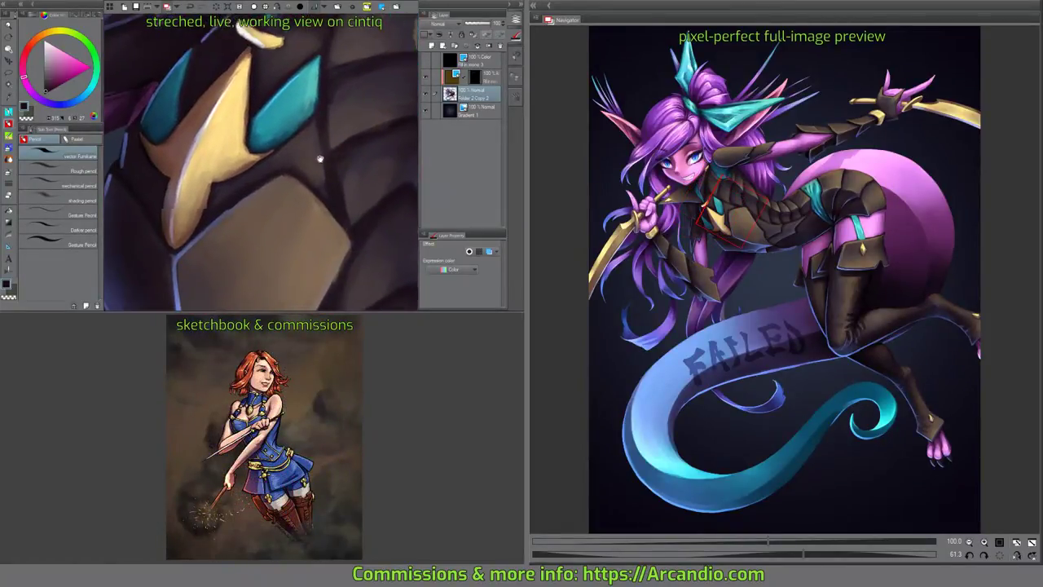
Sample the armor's blue rim color and paint rim light below the gold fang and along the adjoining edge of the brown chest plate.
scroll(251, 185, down, 2)
scroll(245, 171, down, 4)
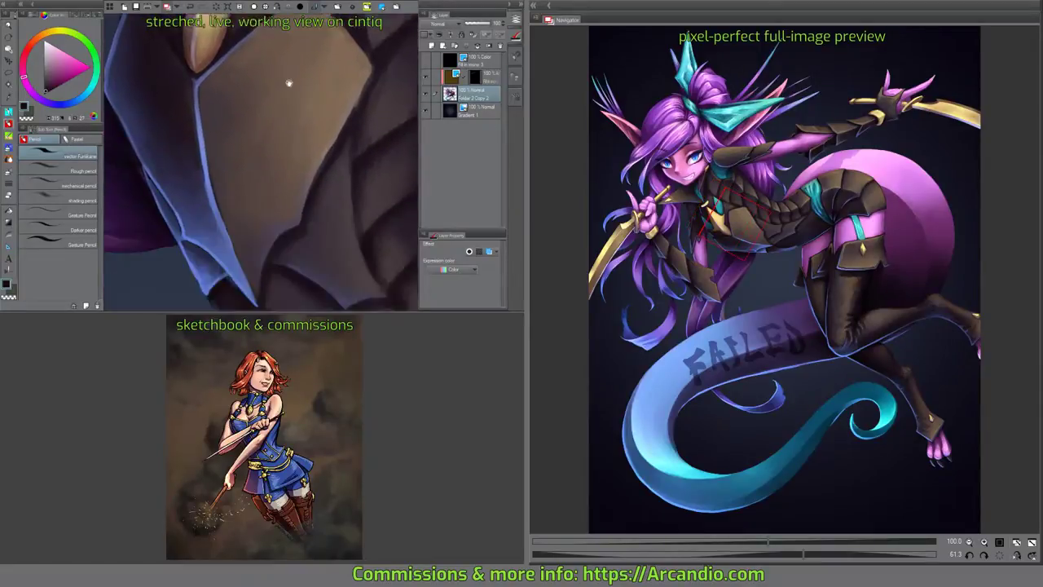
alt+click(222, 178)
scroll(221, 199, up, 5)
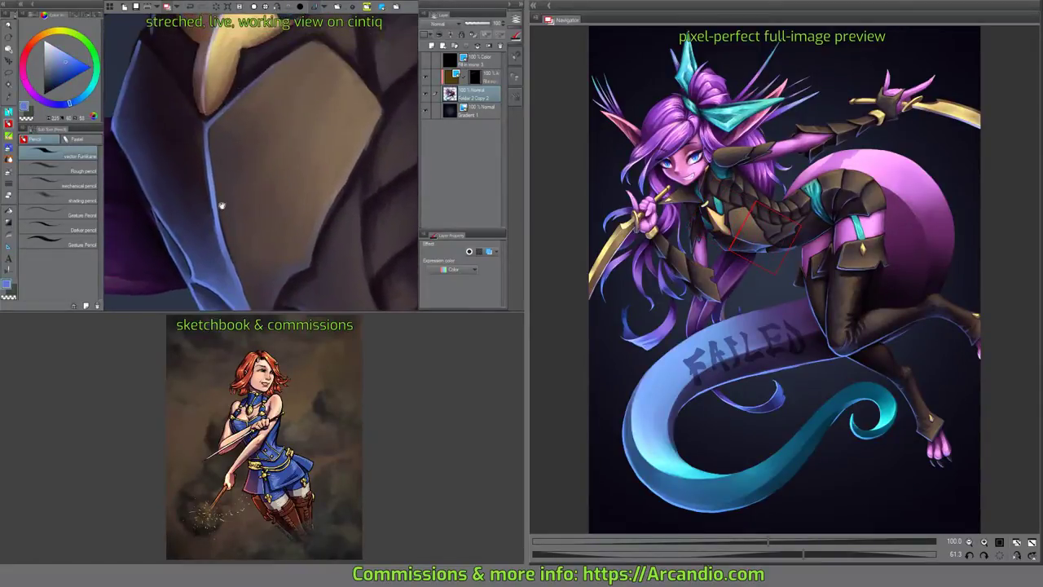
scroll(225, 200, up, 2)
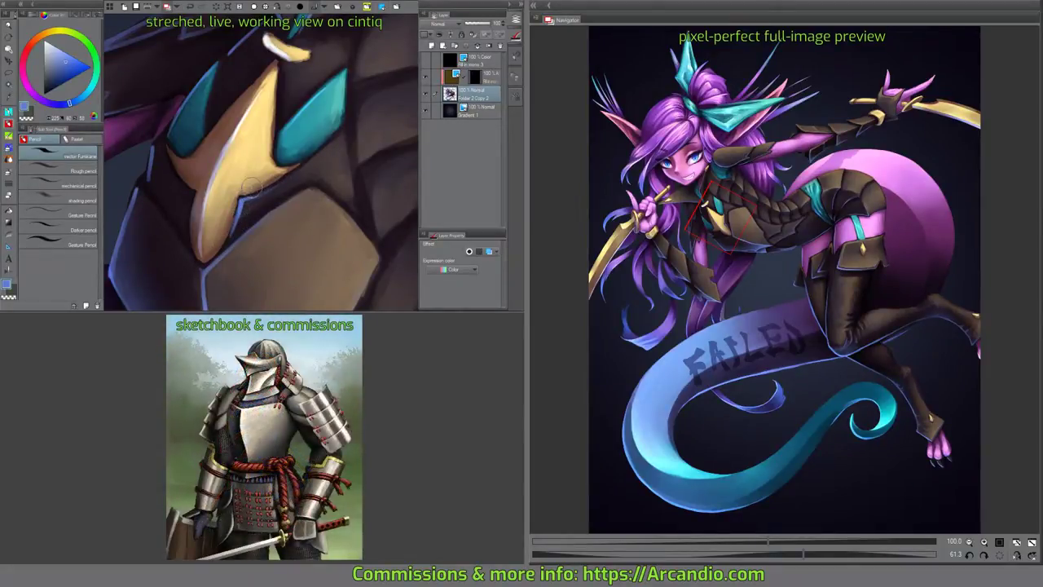
drag(265, 243, 257, 158)
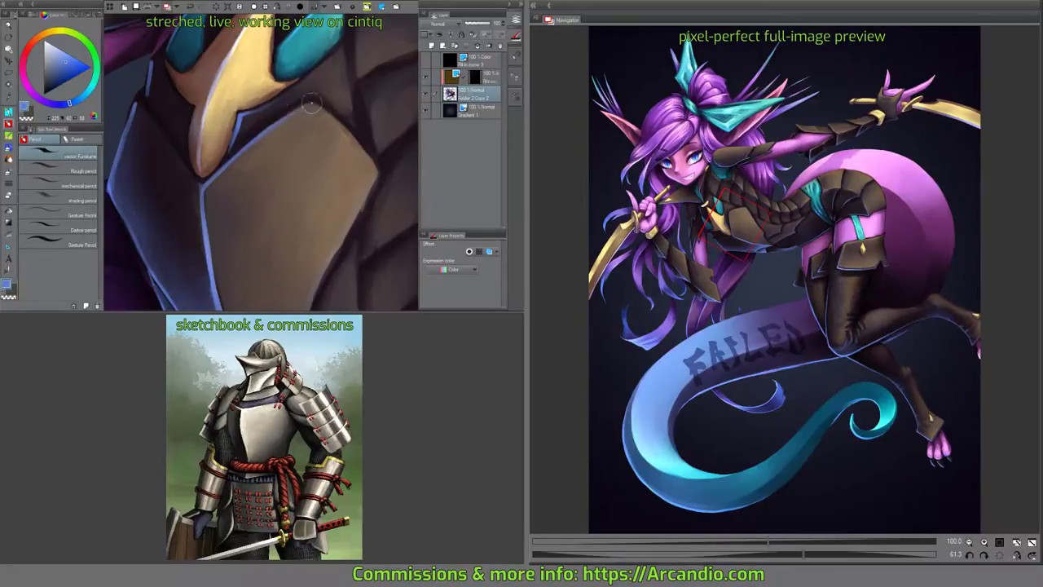
Extend the blue rim light along the brown chest plate's upper edge and the pointed underside plates.
drag(236, 192, 254, 128)
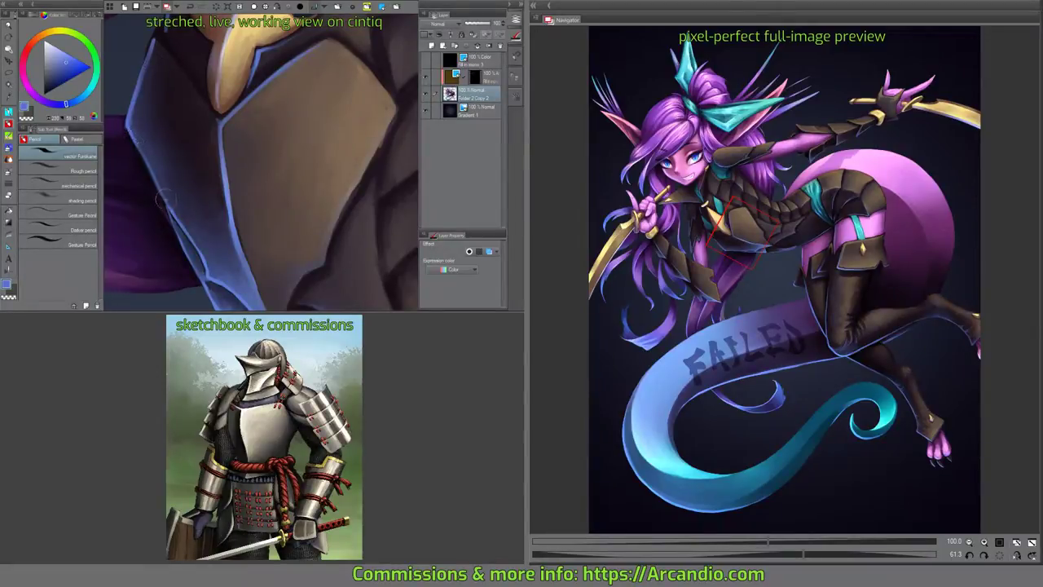
drag(244, 208, 237, 151)
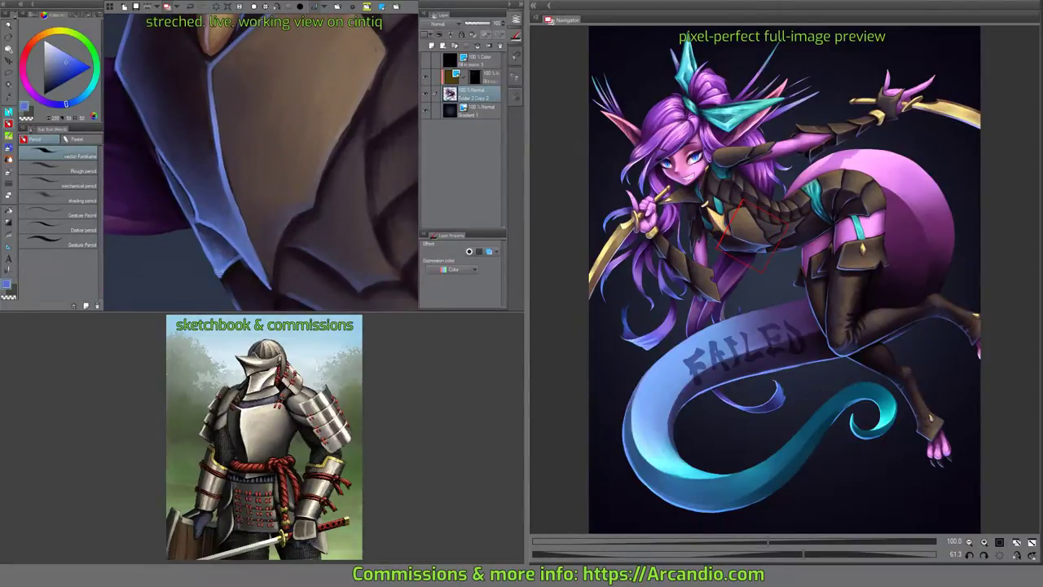
drag(305, 170, 326, 136)
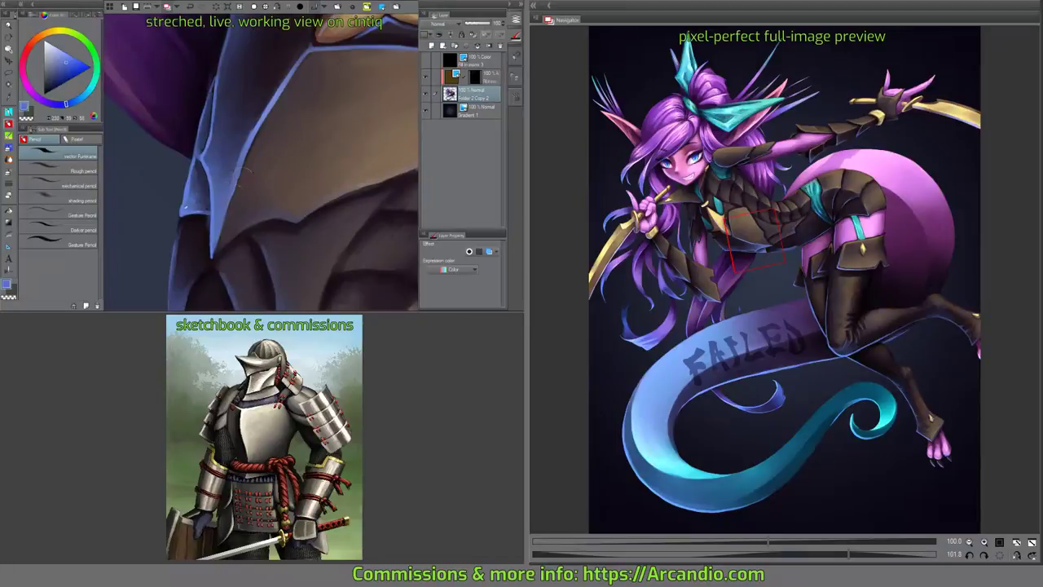
drag(232, 188, 290, 150)
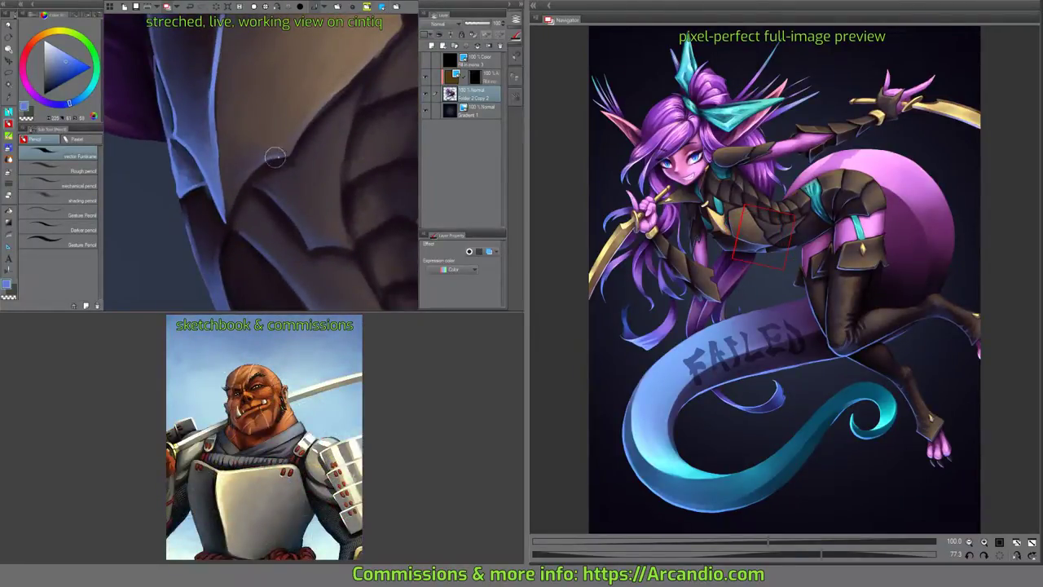
Paint blue rim light on the chest plate's notched lower border and the edges of the neighboring belly scales.
drag(305, 130, 312, 109)
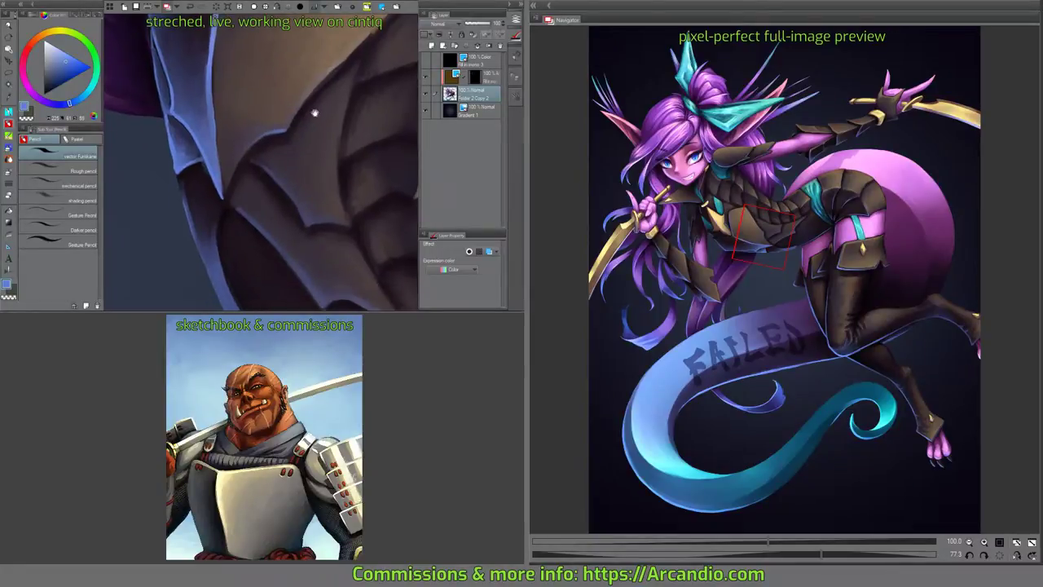
drag(304, 170, 233, 154)
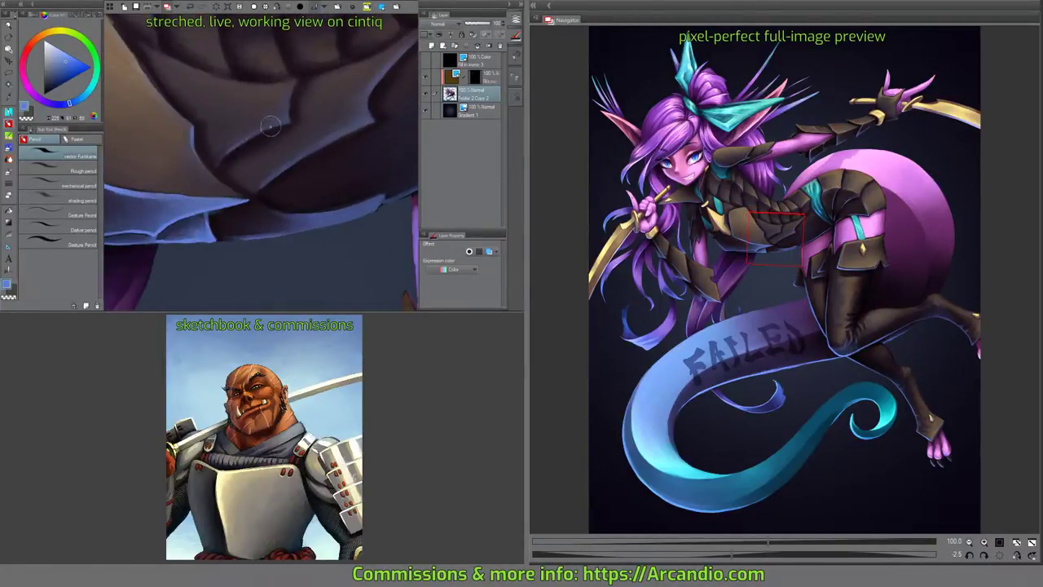
drag(378, 122, 308, 142)
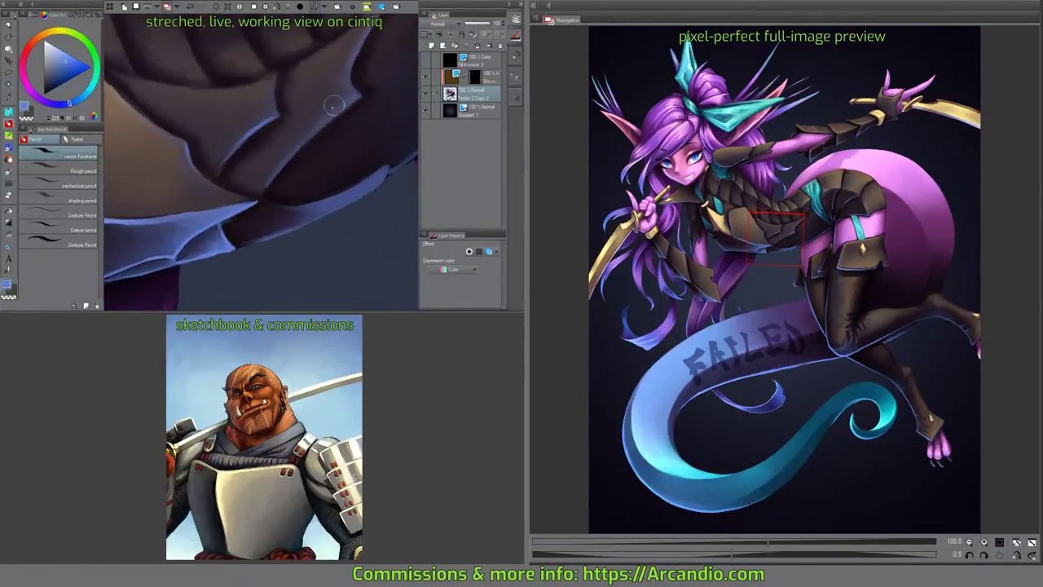
Paint blue rim light along the pointed edges of the overlapping belly scales beside the brown chest plate.
drag(354, 98, 337, 139)
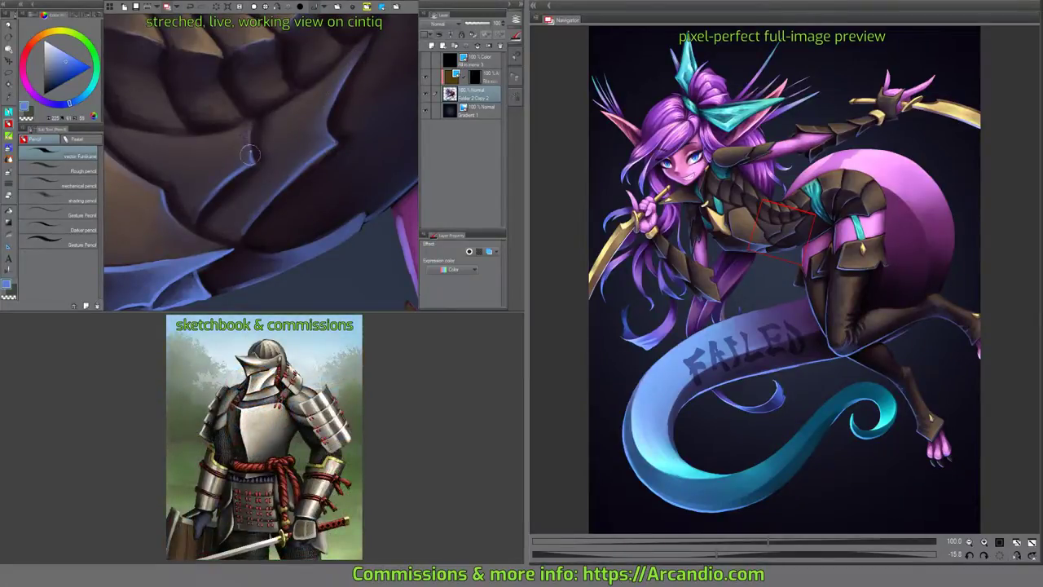
drag(289, 132, 307, 129)
drag(365, 148, 342, 128)
mouse_move(359, 181)
mouse_down()
mouse_move(303, 111)
mouse_move(335, 148)
mouse_move(291, 168)
mouse_up()
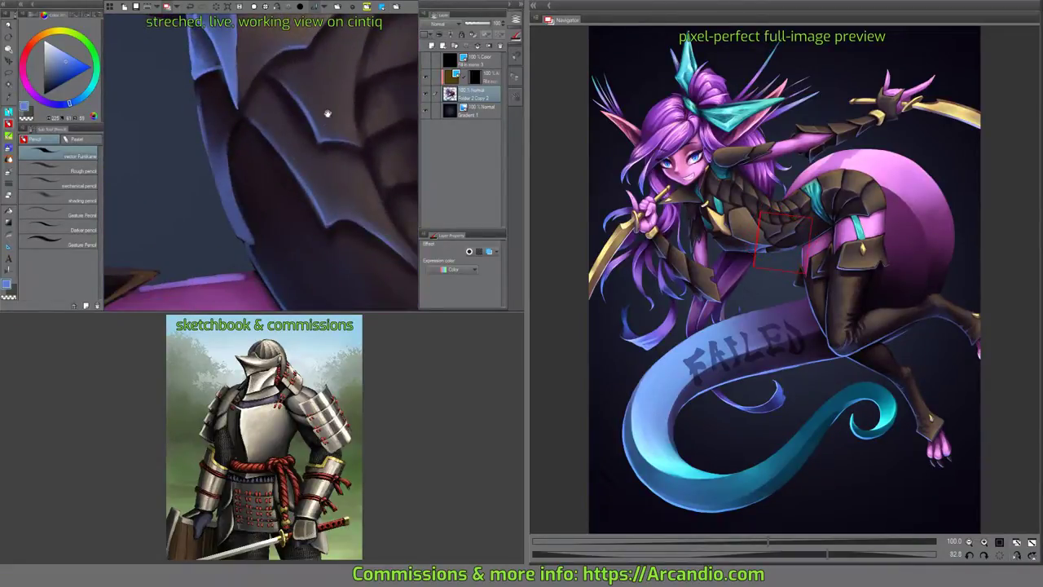
Refine the blue rim light along the dark underside of the belly below the chest plate's pointed tips.
drag(328, 113, 316, 234)
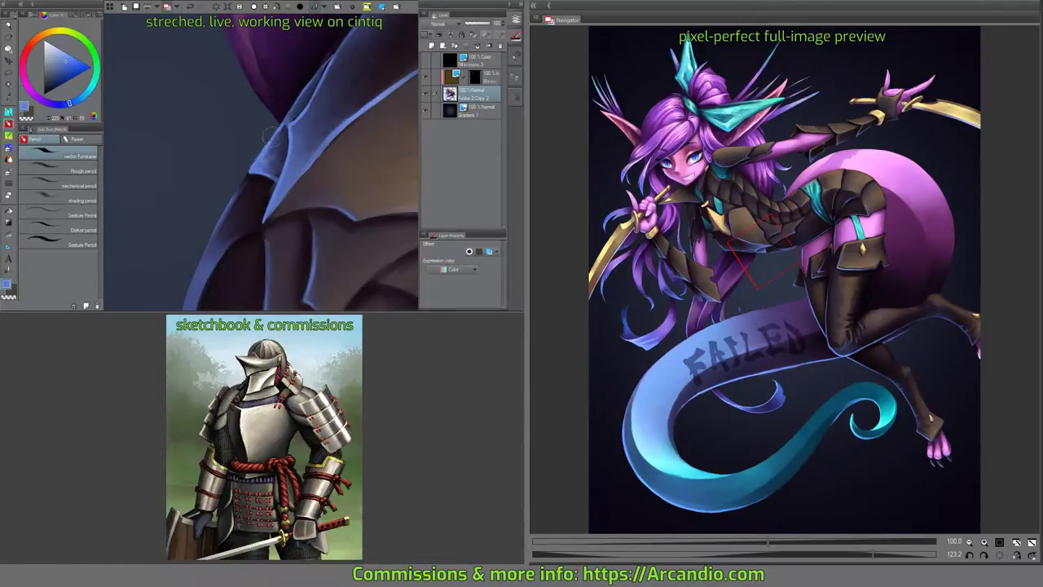
mouse_move(259, 155)
mouse_down()
mouse_move(284, 146)
mouse_move(257, 184)
mouse_move(294, 110)
mouse_move(226, 261)
mouse_up()
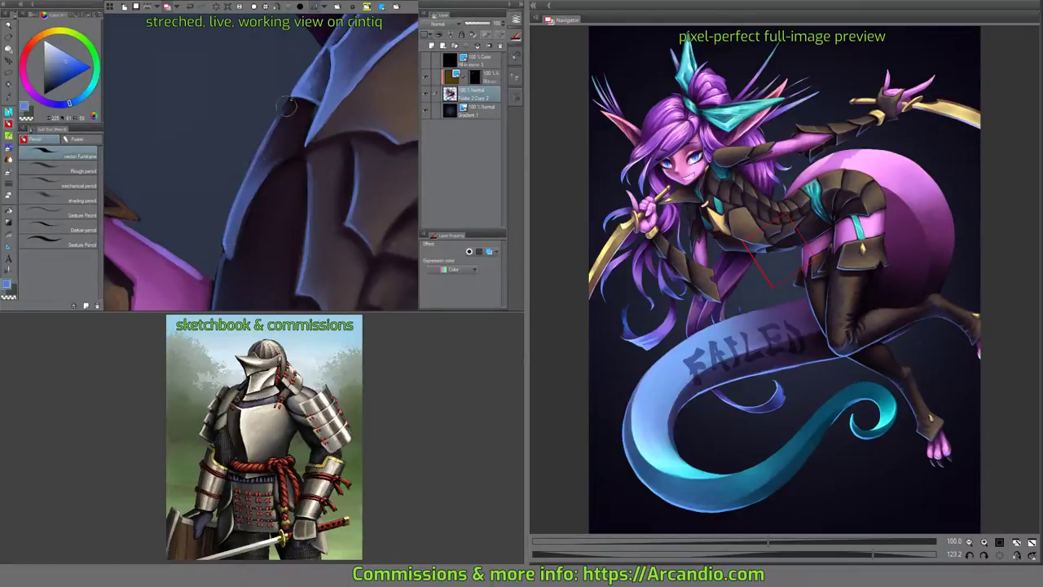
drag(287, 106, 261, 118)
Sample the bluish-purple rim and neighboring dark colors and clean up the rim-lit outer edge of the far pink thigh.
alt+click(225, 199)
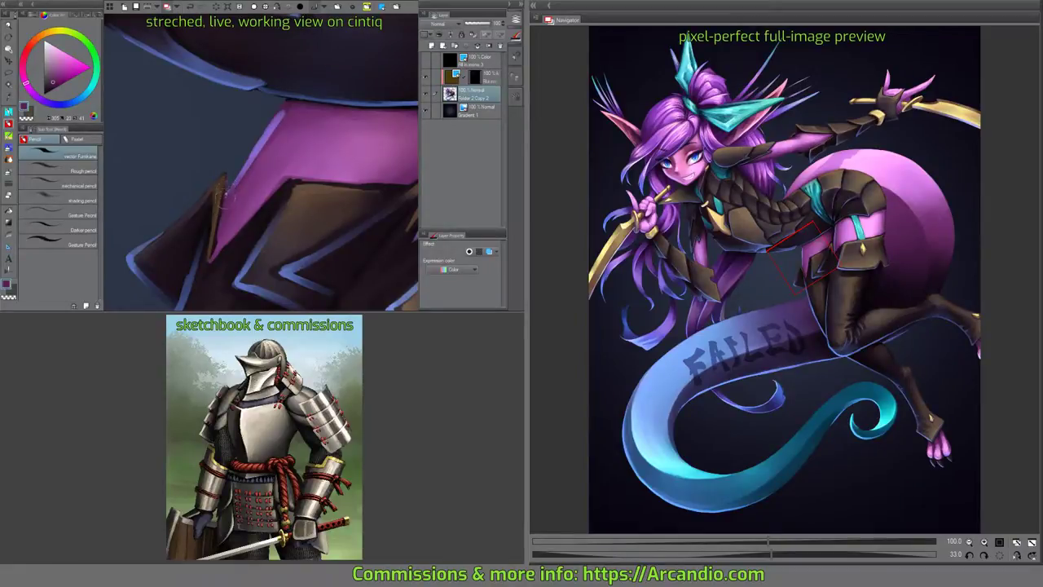
alt+click(234, 186)
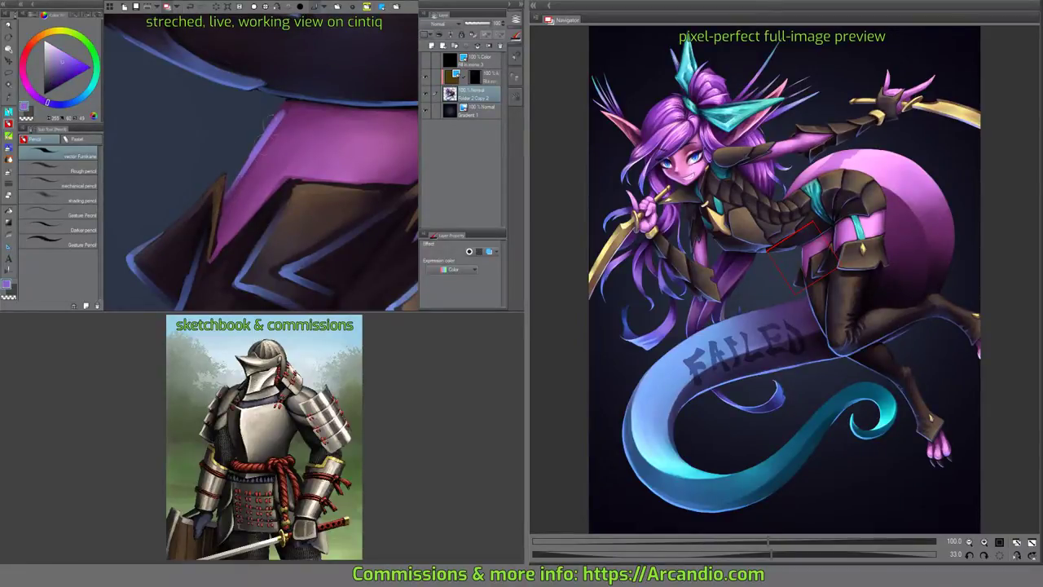
drag(271, 121, 284, 123)
alt+click(282, 129)
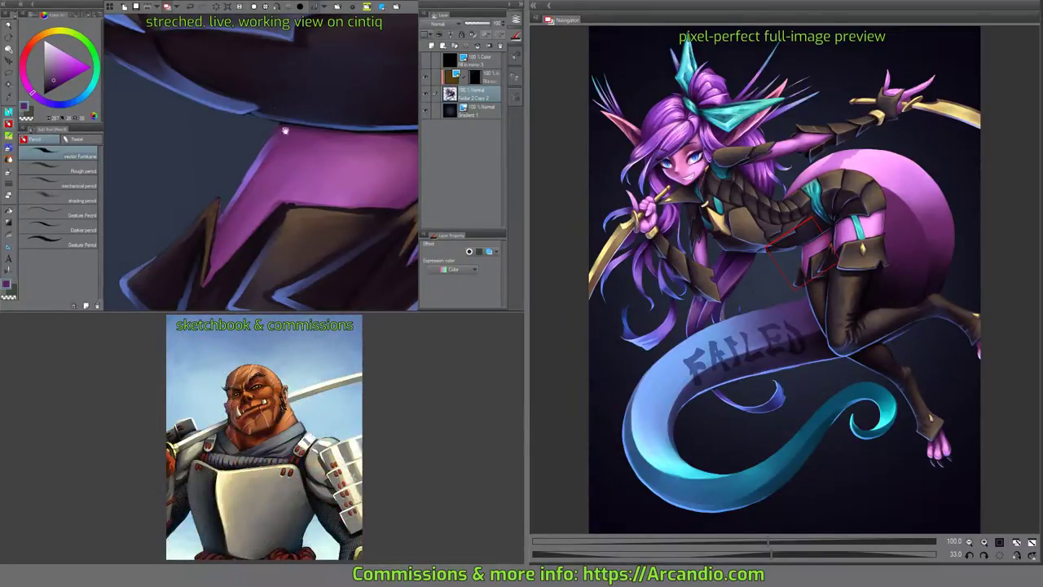
drag(284, 130, 335, 153)
alt+click(262, 156)
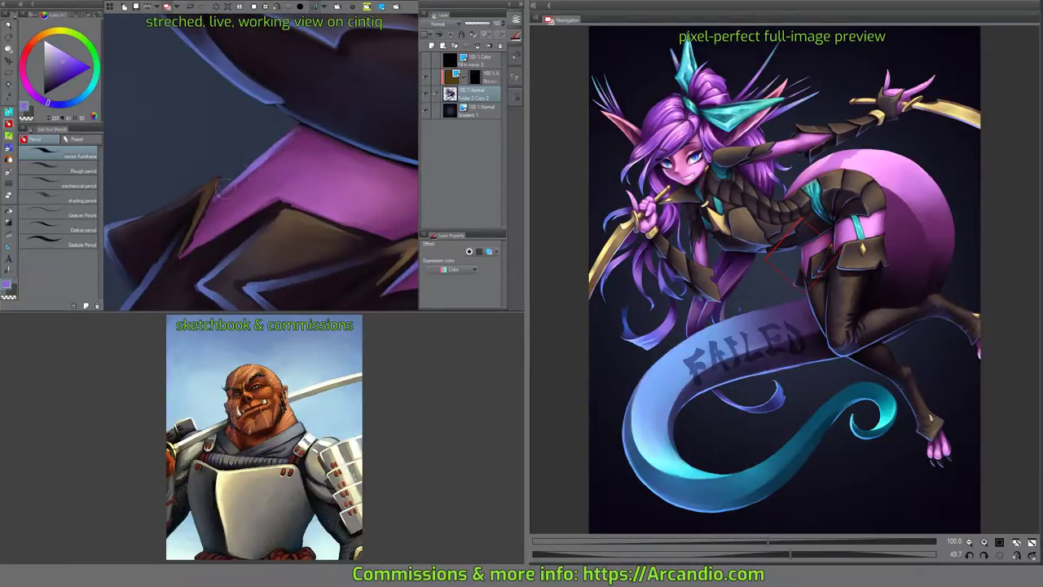
Refine the outer edge of the far stocking's pointed cuff, sampling dark tones to clean up its corner and underside.
key(minus)
key(minus)
key(minus)
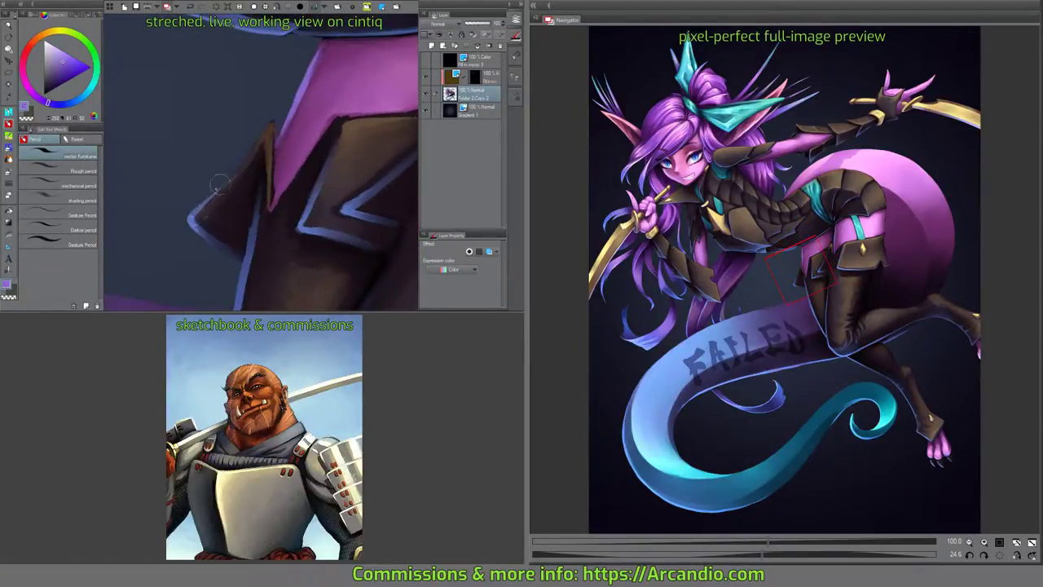
mouse_move(218, 186)
mouse_down()
mouse_move(259, 145)
mouse_move(216, 195)
mouse_up()
alt+click(213, 202)
drag(317, 163, 312, 98)
alt+click(257, 132)
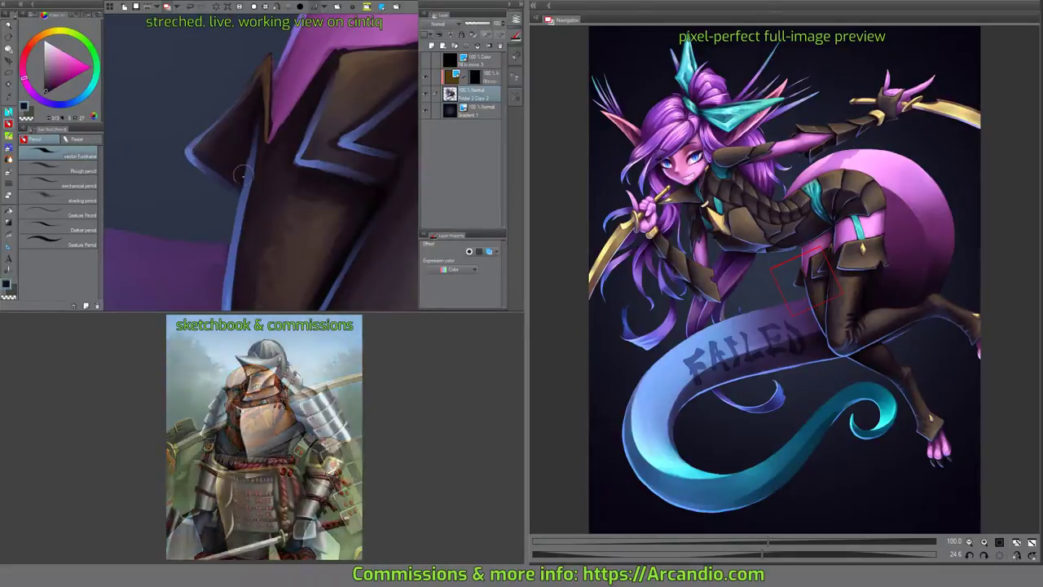
drag(261, 187, 325, 160)
Sample a muted blue and paint reflected light into the narrow wedge of the far stocking above the near knee.
scroll(326, 202, down, 2)
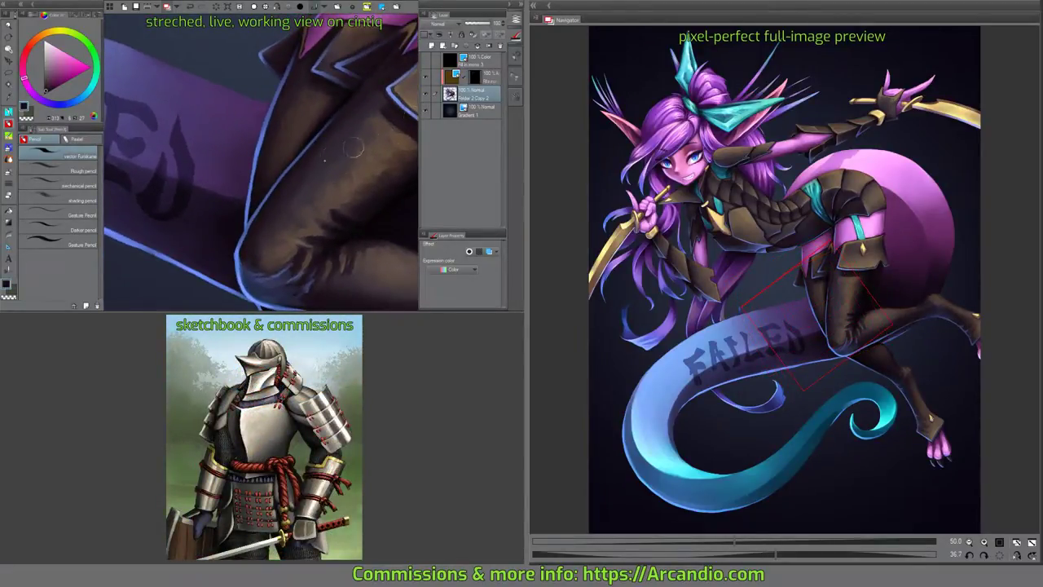
scroll(352, 148, up, 3)
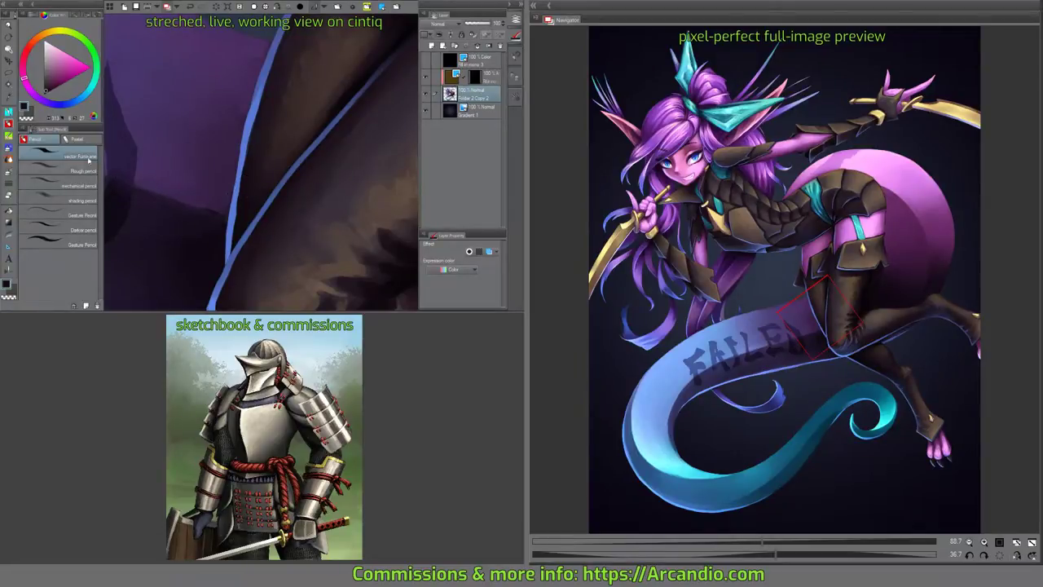
drag(267, 236, 204, 223)
alt+click(249, 123)
mouse_move(192, 170)
mouse_down()
mouse_move(212, 143)
mouse_move(194, 167)
mouse_up()
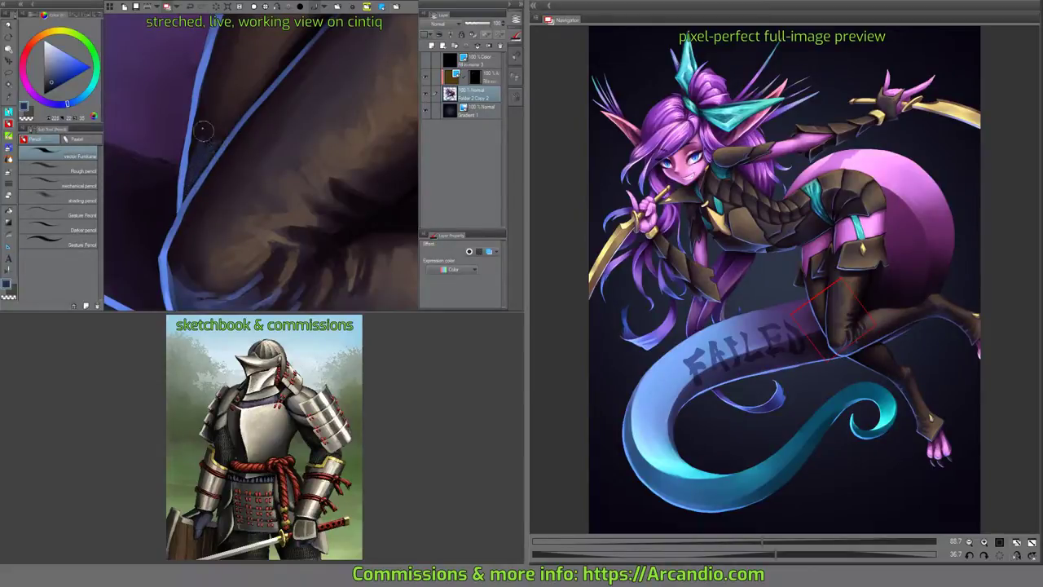
mouse_move(203, 129)
mouse_down()
mouse_move(206, 88)
mouse_move(205, 148)
mouse_move(202, 108)
mouse_move(225, 41)
mouse_move(250, 94)
mouse_move(275, 127)
mouse_up()
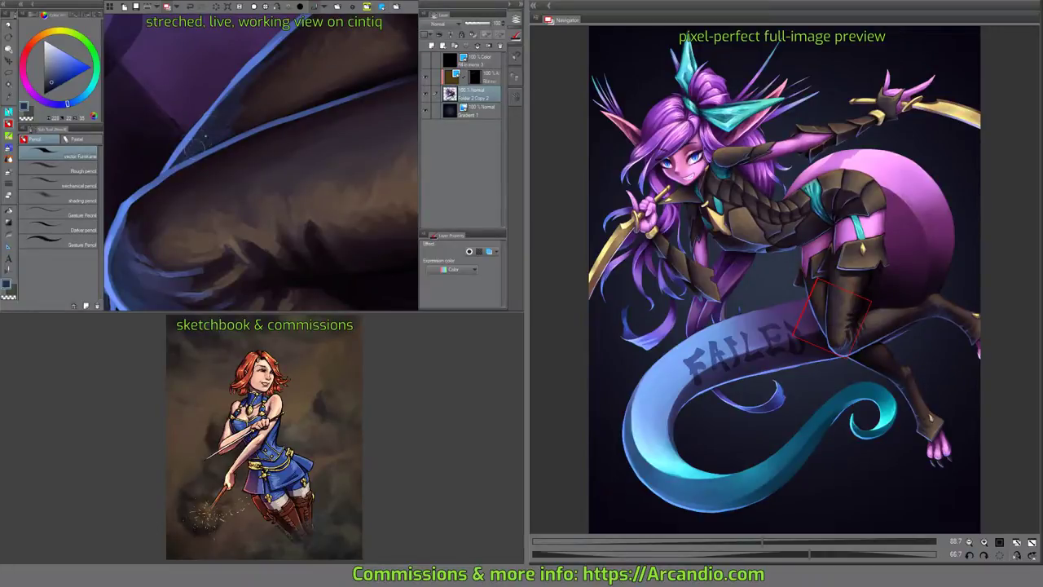
drag(196, 147, 207, 148)
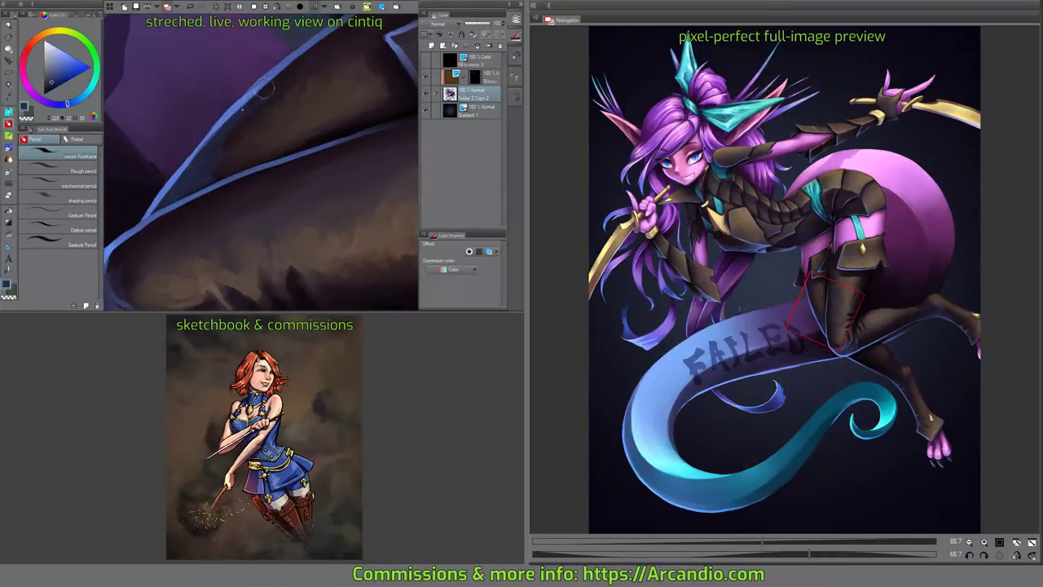
mouse_move(238, 138)
mouse_down()
mouse_move(270, 139)
mouse_move(298, 112)
mouse_move(321, 137)
mouse_move(289, 113)
mouse_move(245, 250)
mouse_move(224, 211)
mouse_move(220, 105)
mouse_up()
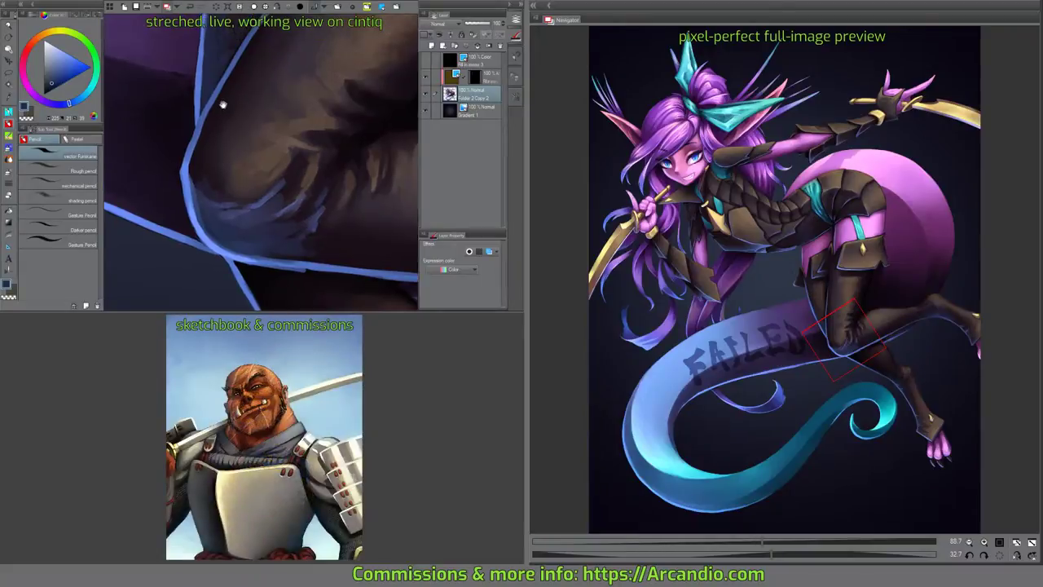
Build up the reflected light with a slightly brighter blue, hatching upward inside the far stocking's outer rim.
drag(199, 200, 199, 145)
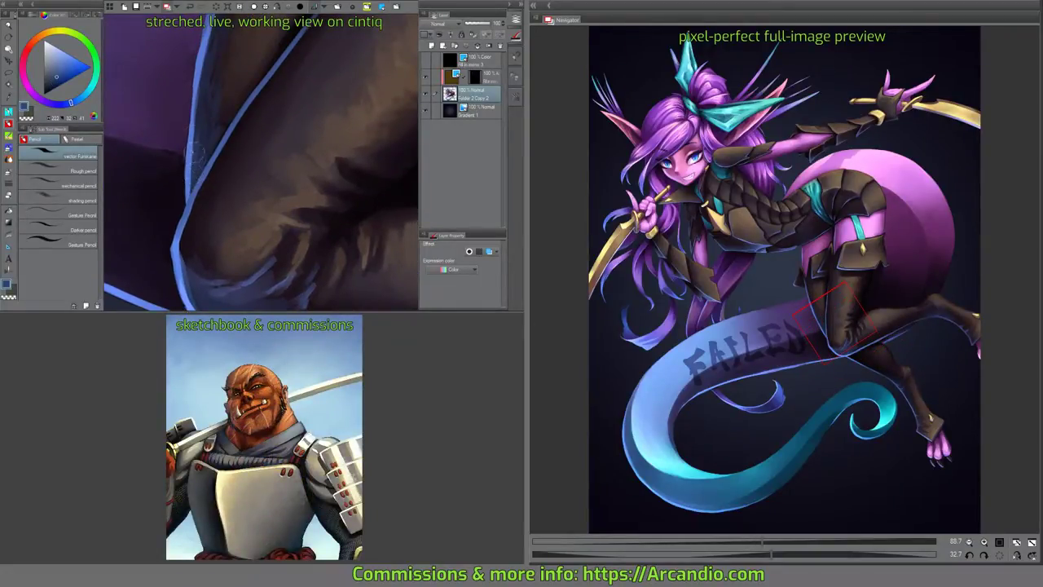
drag(207, 155, 249, 110)
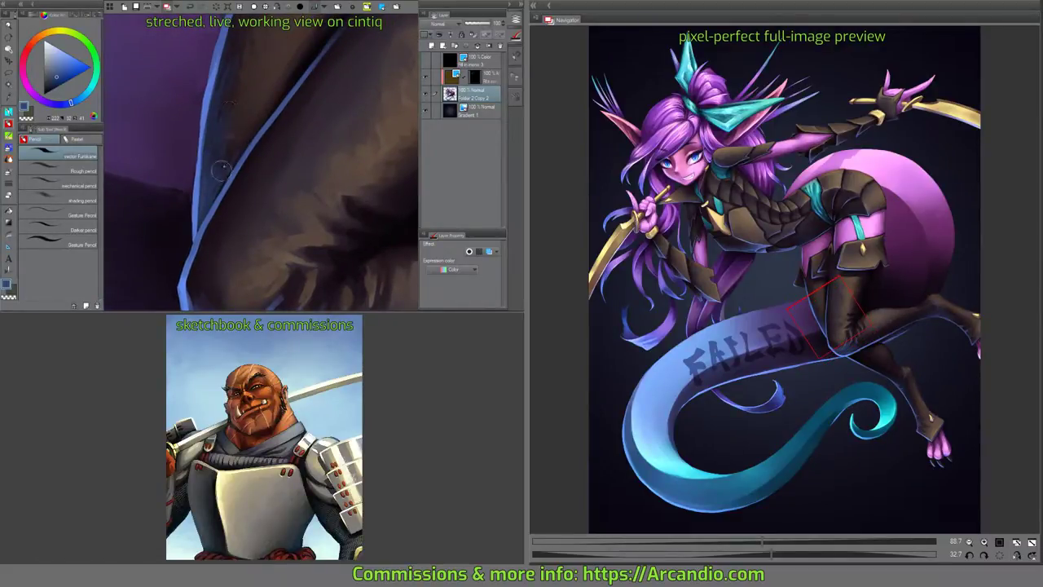
mouse_move(221, 171)
mouse_down()
mouse_move(239, 155)
mouse_move(230, 146)
mouse_move(244, 149)
mouse_up()
Blend the blue hatching on the far stocking smoothly into the dark brown leather with the Mixing brushes.
key(b)
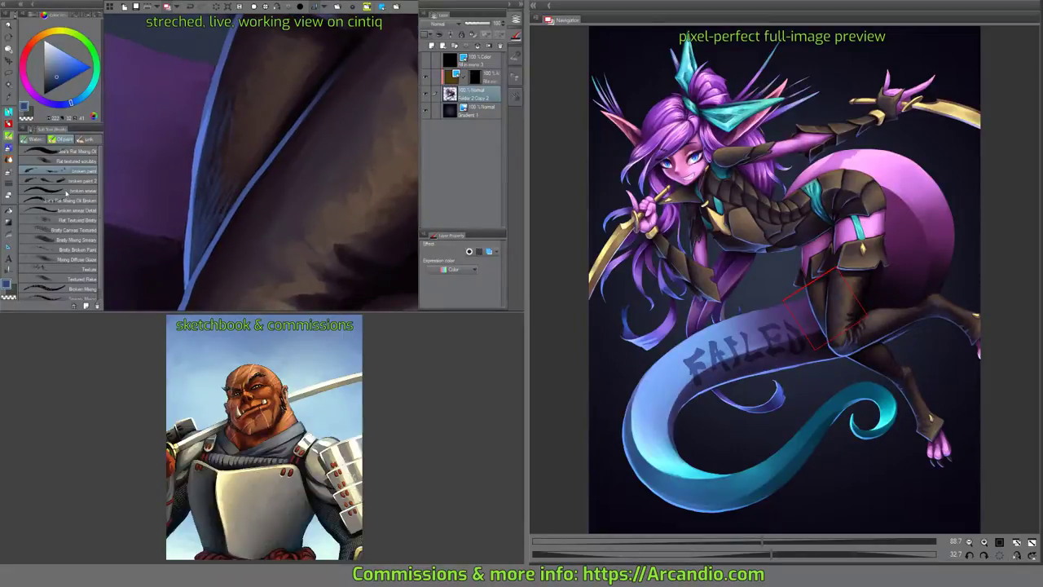
click(9, 160)
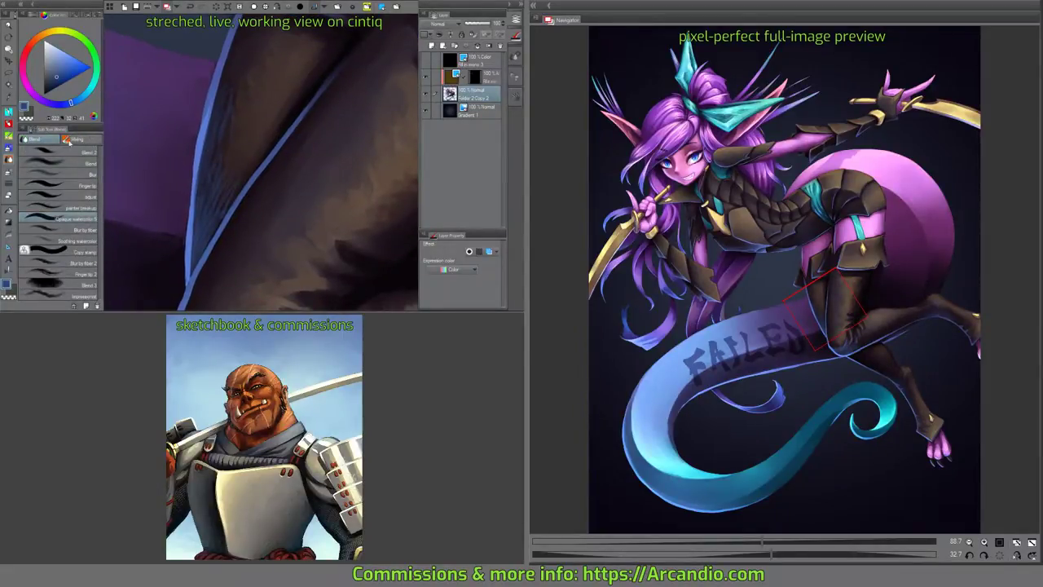
click(71, 140)
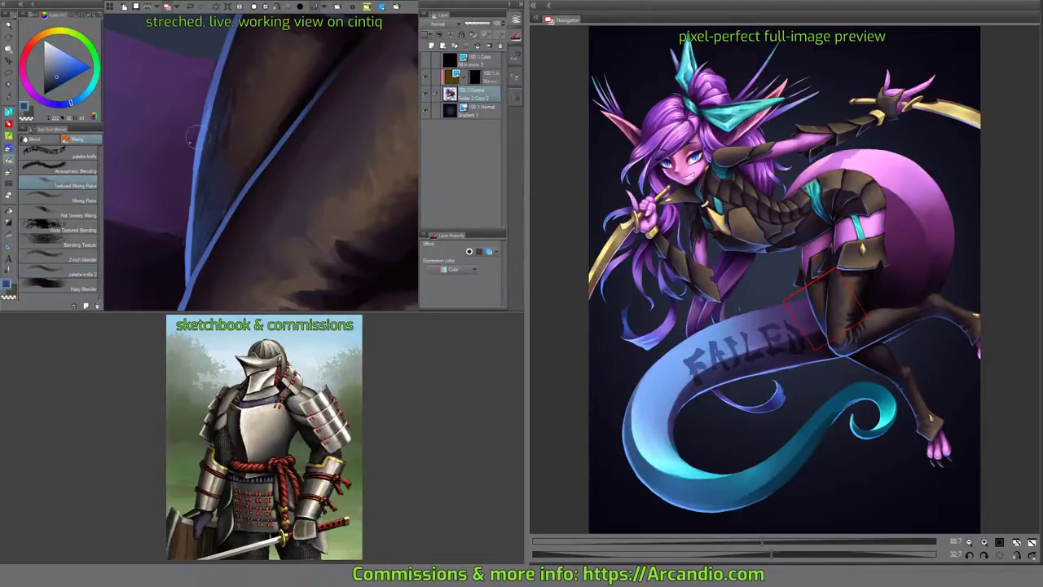
click(59, 198)
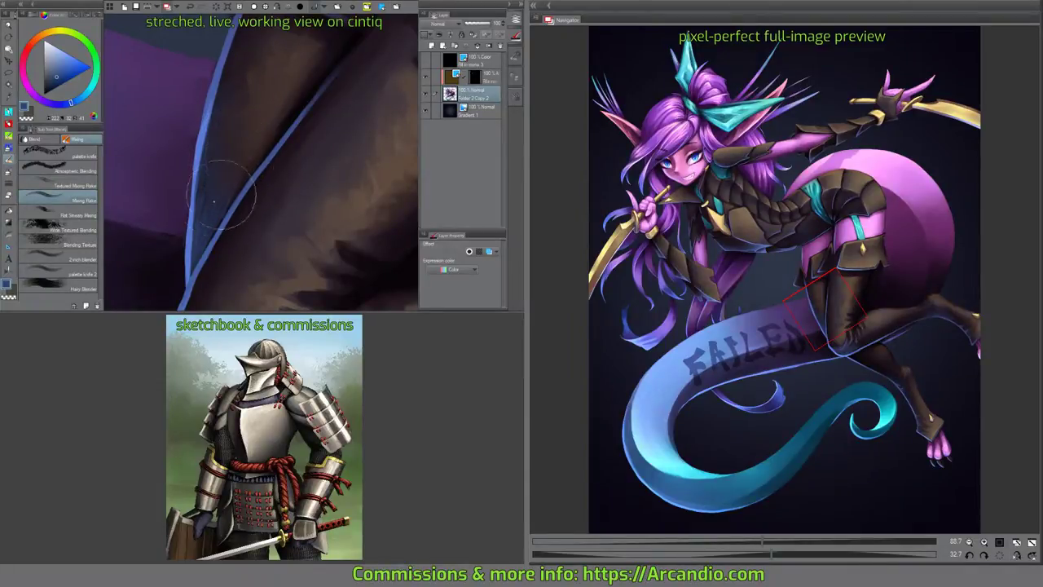
Soften the dark shading of the far leg around the knee with the Mixing blend brush.
mouse_move(213, 201)
mouse_down()
mouse_move(206, 232)
mouse_move(218, 192)
mouse_move(225, 202)
mouse_move(211, 232)
mouse_move(244, 171)
mouse_move(202, 243)
mouse_move(216, 195)
mouse_move(221, 204)
mouse_move(284, 119)
mouse_move(278, 182)
mouse_move(308, 117)
mouse_move(320, 151)
mouse_move(307, 193)
mouse_move(291, 134)
mouse_move(280, 237)
mouse_move(293, 152)
mouse_move(293, 245)
mouse_move(284, 126)
mouse_move(276, 192)
mouse_move(266, 139)
mouse_move(233, 139)
mouse_move(227, 106)
mouse_up()
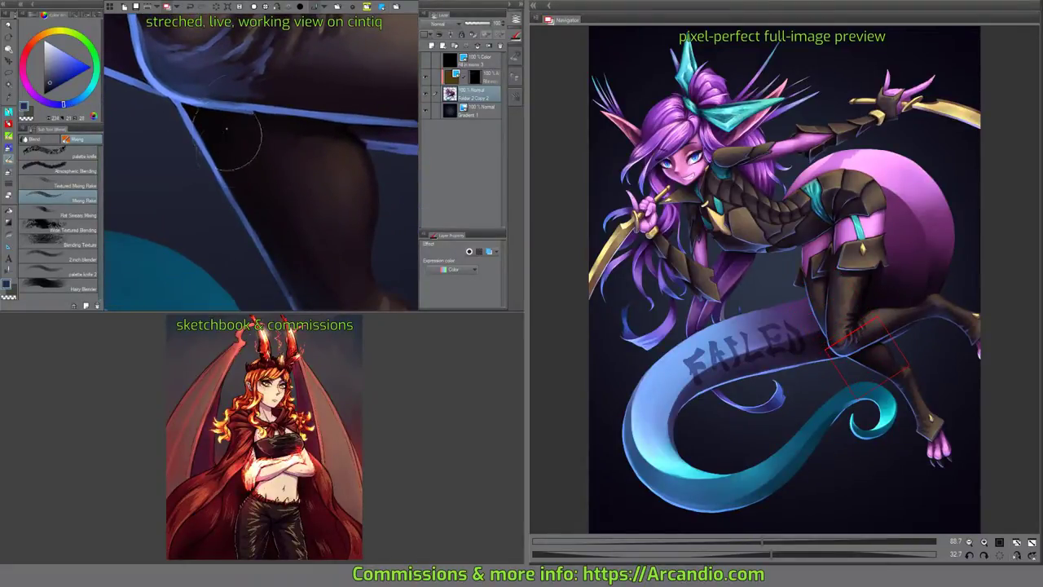
drag(280, 149, 286, 282)
Hatch dark blue reflected-light strokes onto the far lower leg just below the front knee, using the vector pencil.
key(b)
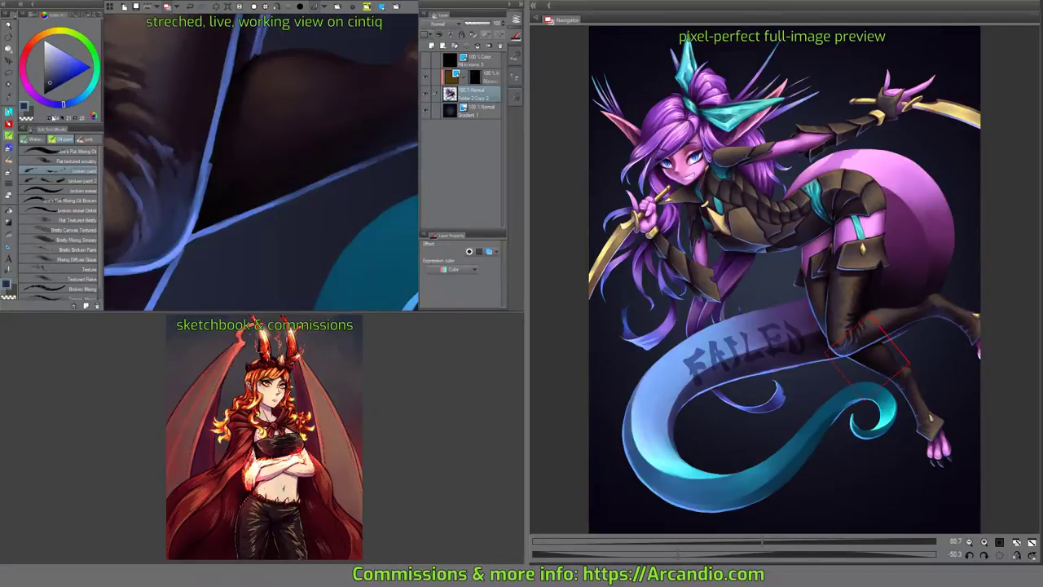
key(p)
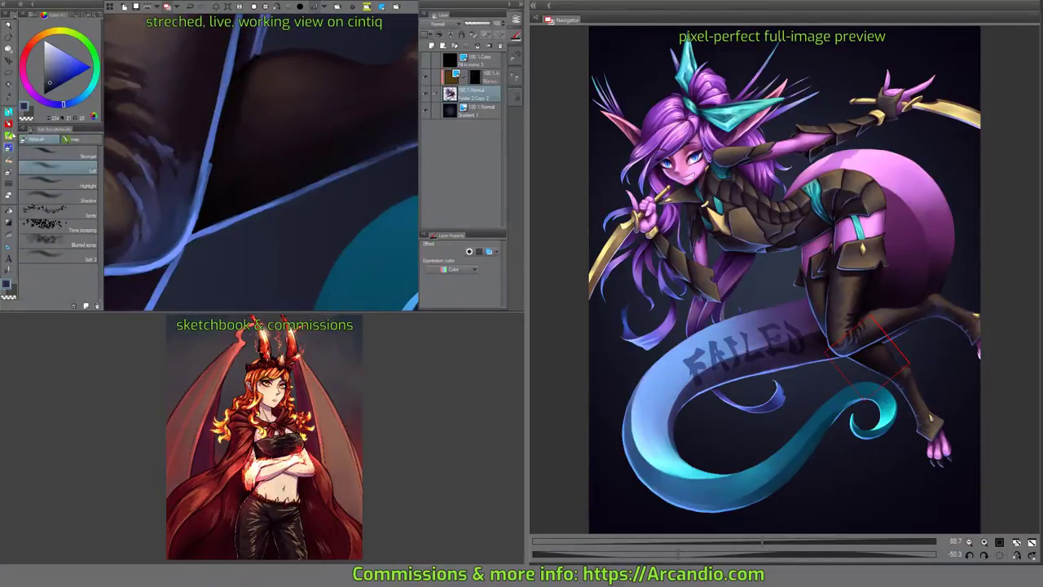
key(p)
key(p)
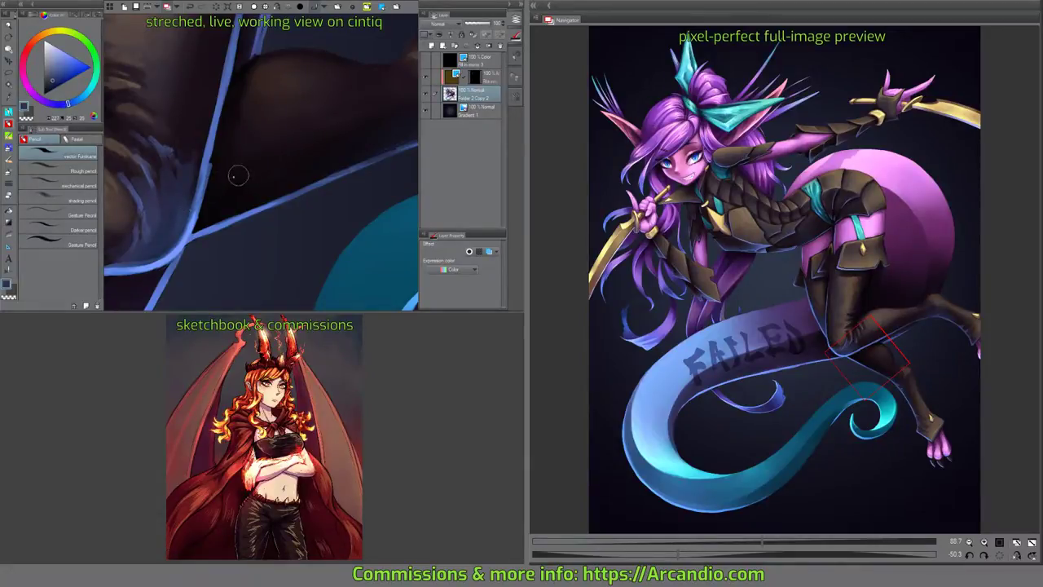
scroll(187, 208, down, 2)
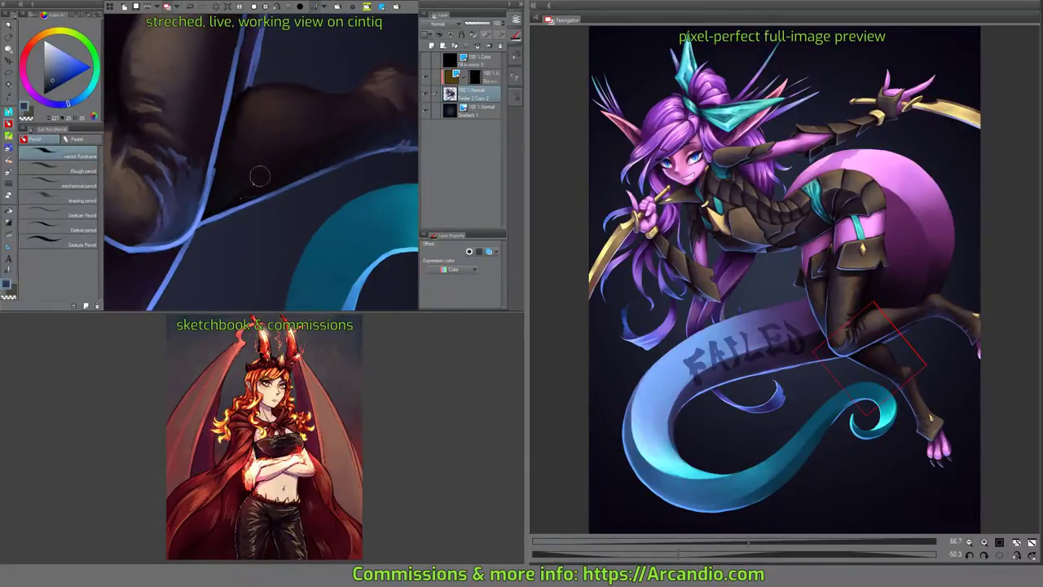
scroll(244, 179, down, 3)
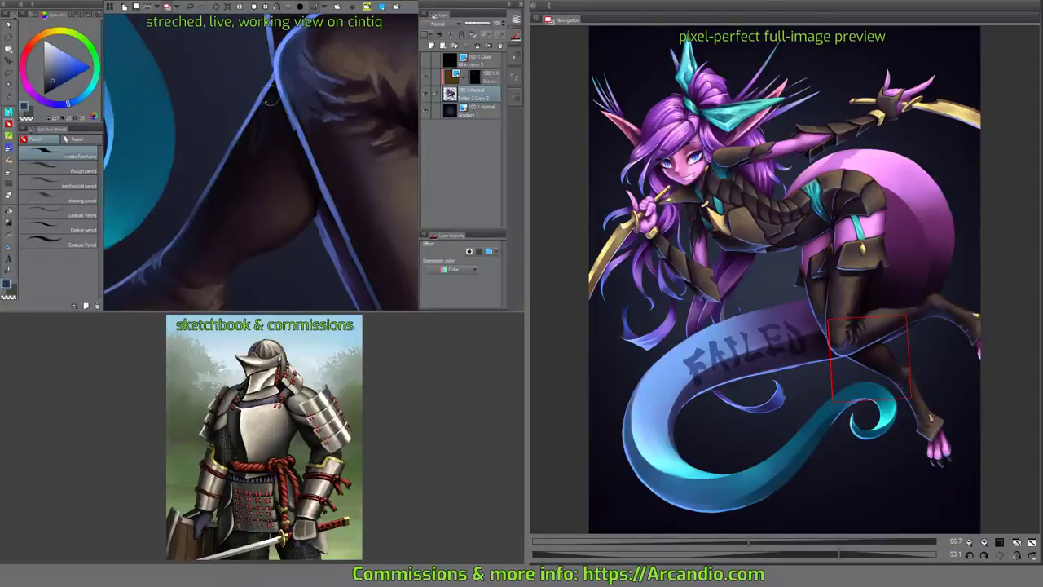
drag(268, 104, 249, 135)
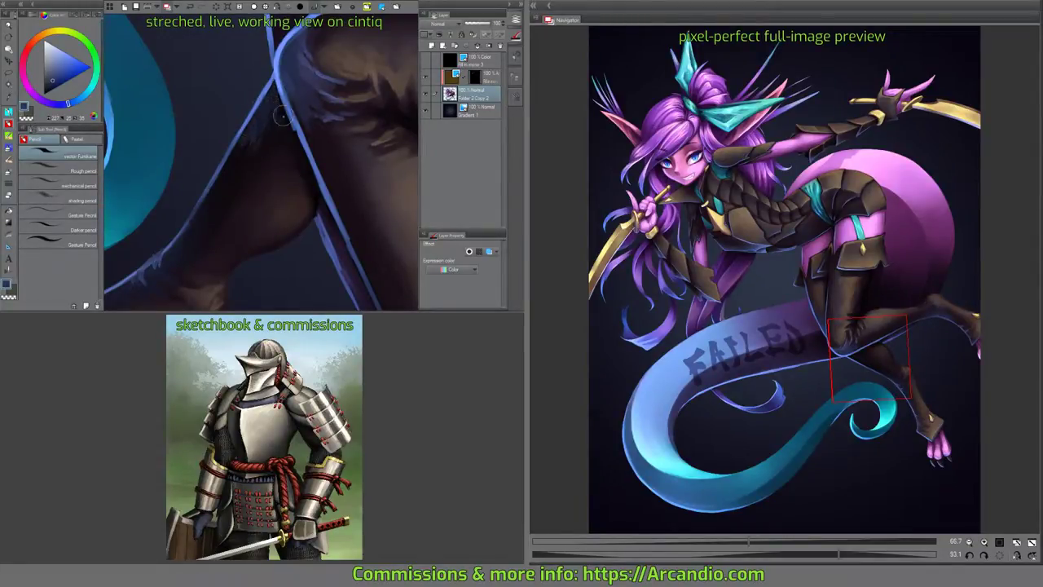
click(246, 145)
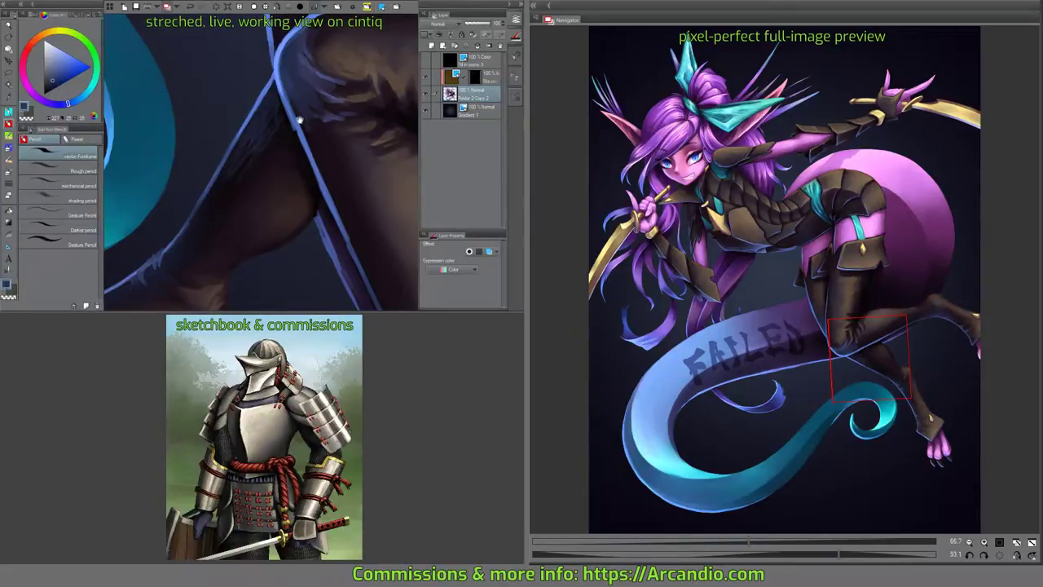
drag(300, 120, 296, 117)
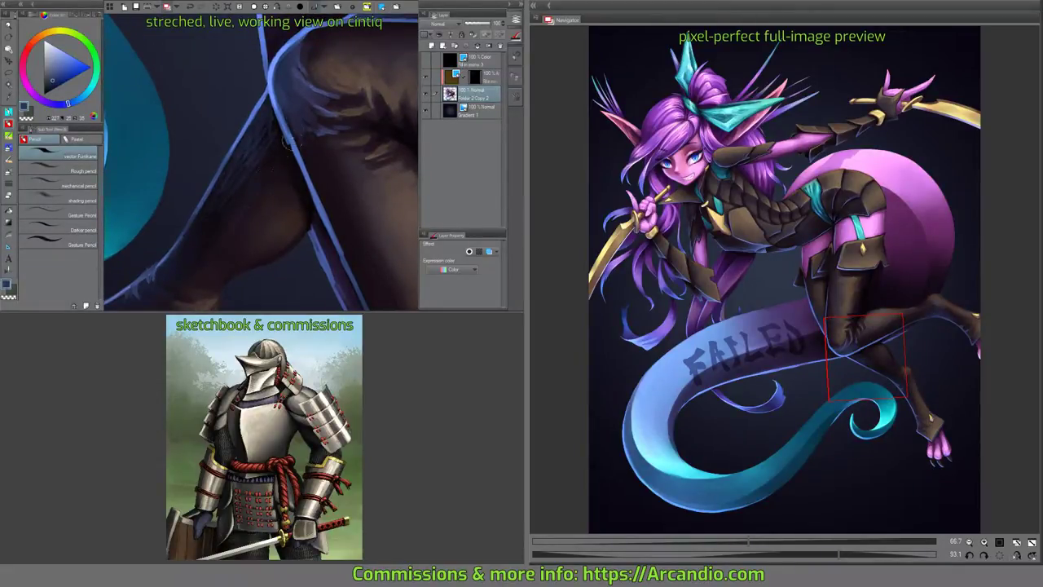
drag(289, 141, 276, 161)
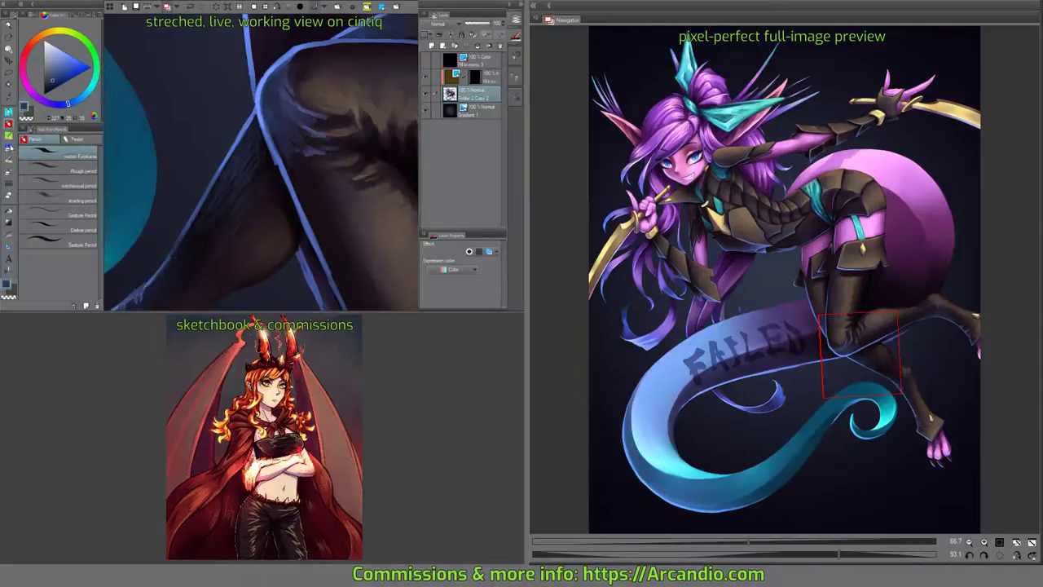
Blend the blue hatching into the far lower leg's dark shading with the Mixing brush.
click(9, 161)
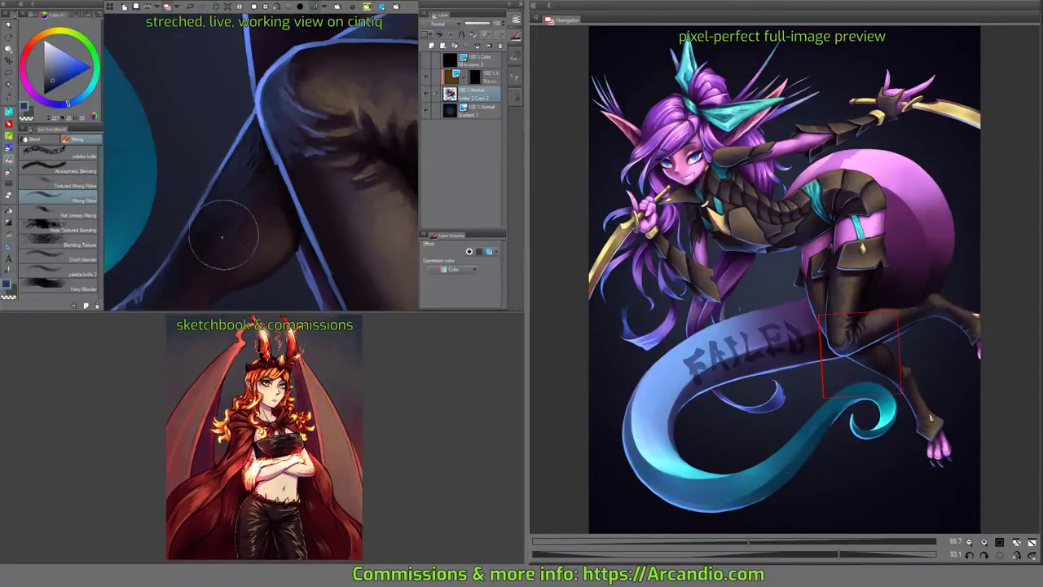
mouse_move(225, 255)
mouse_down()
mouse_move(212, 230)
mouse_move(180, 258)
mouse_move(201, 215)
mouse_move(213, 221)
mouse_move(250, 186)
mouse_up()
mouse_move(245, 179)
mouse_down()
mouse_move(325, 174)
mouse_move(321, 163)
mouse_move(300, 179)
mouse_move(339, 147)
mouse_move(312, 175)
mouse_move(326, 145)
mouse_up()
drag(268, 205, 275, 168)
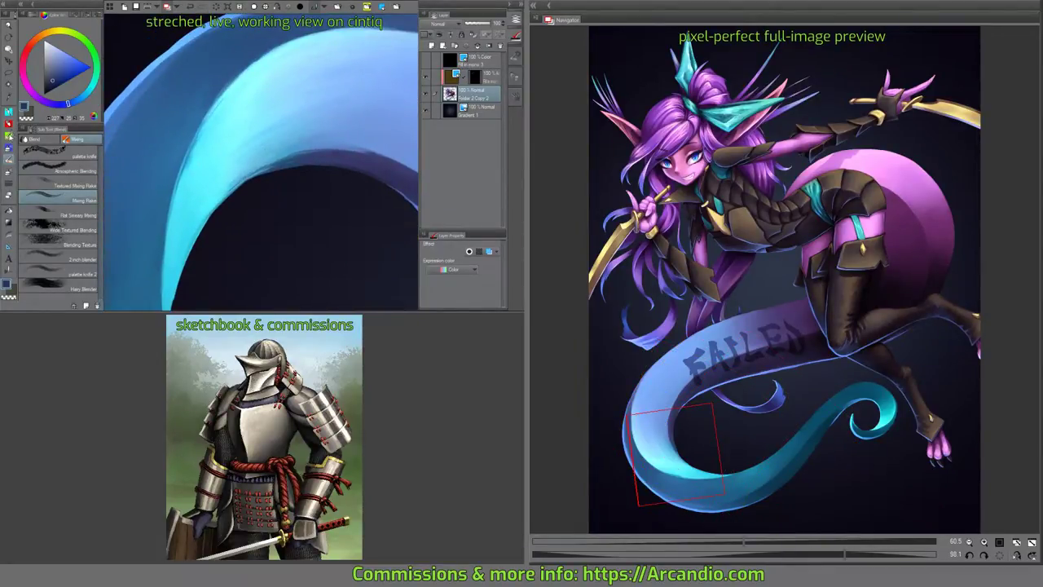
Smooth the cyan-to-blue highlight and the shadow edge on the tail's large curve with the opaque watercolor blend brush.
key(p)
key(b)
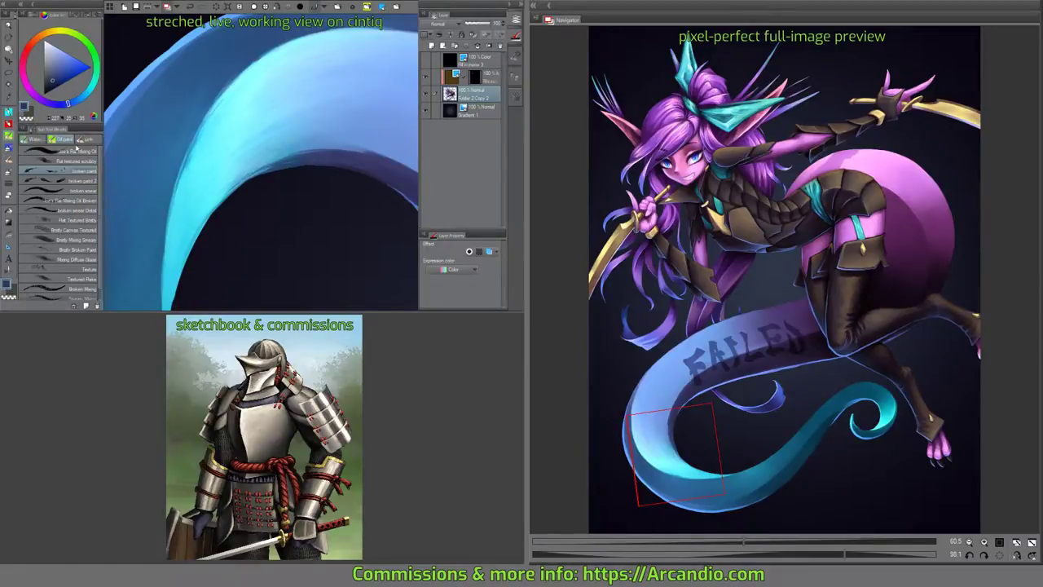
click(35, 139)
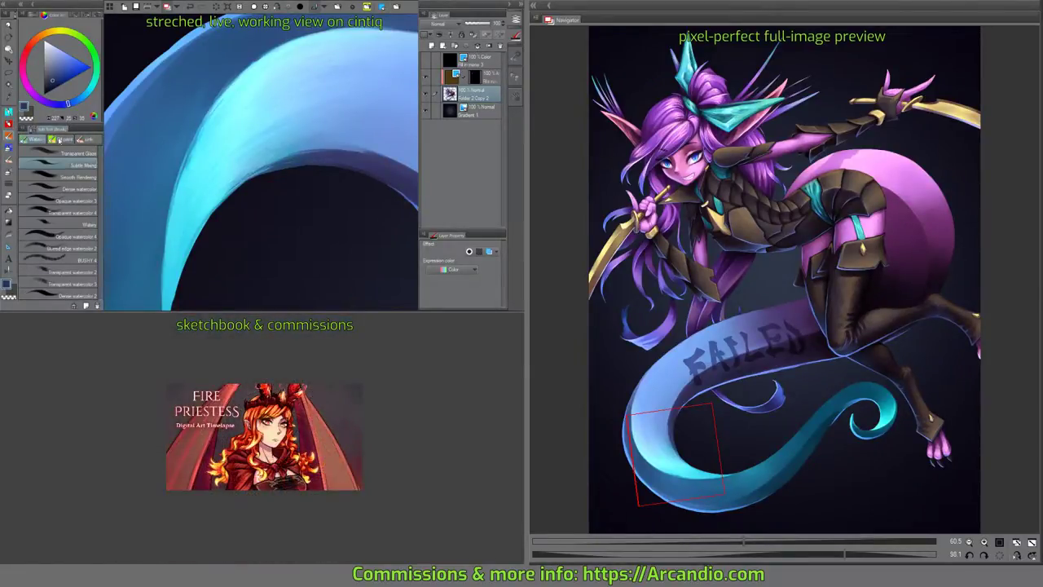
key(b)
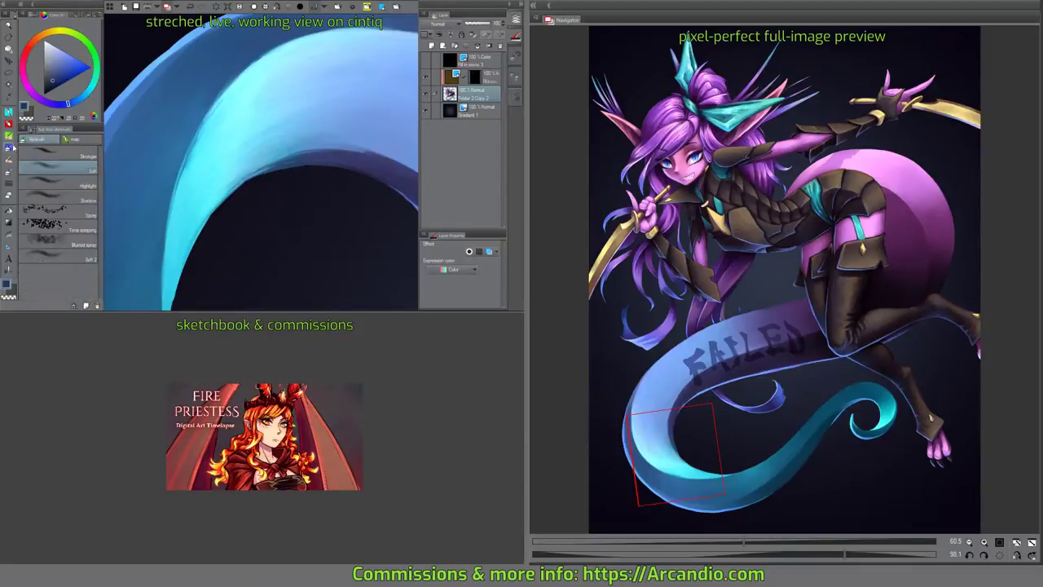
key(b)
key(j)
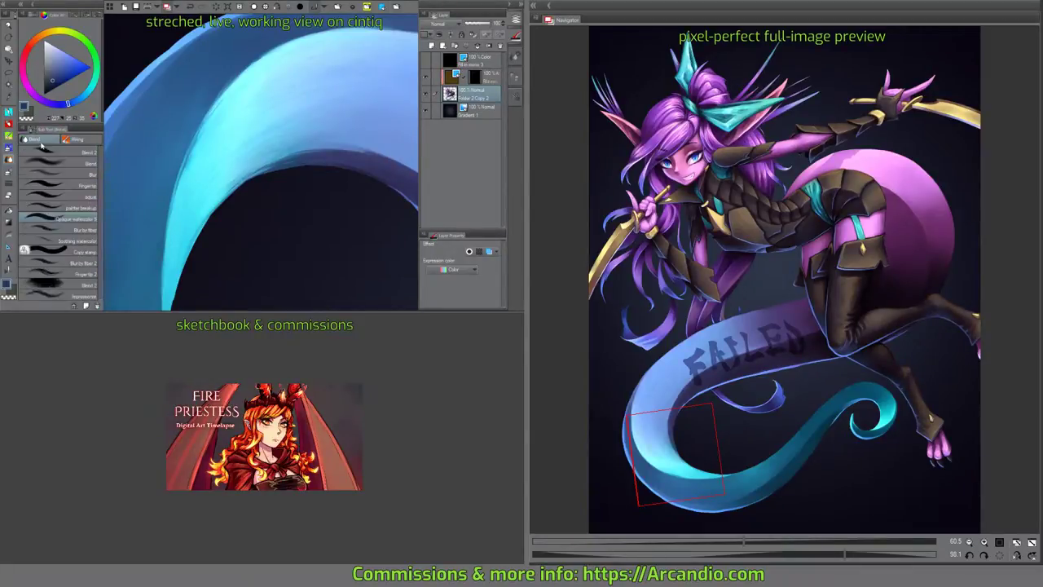
drag(195, 144, 176, 190)
drag(198, 135, 192, 174)
drag(214, 135, 202, 171)
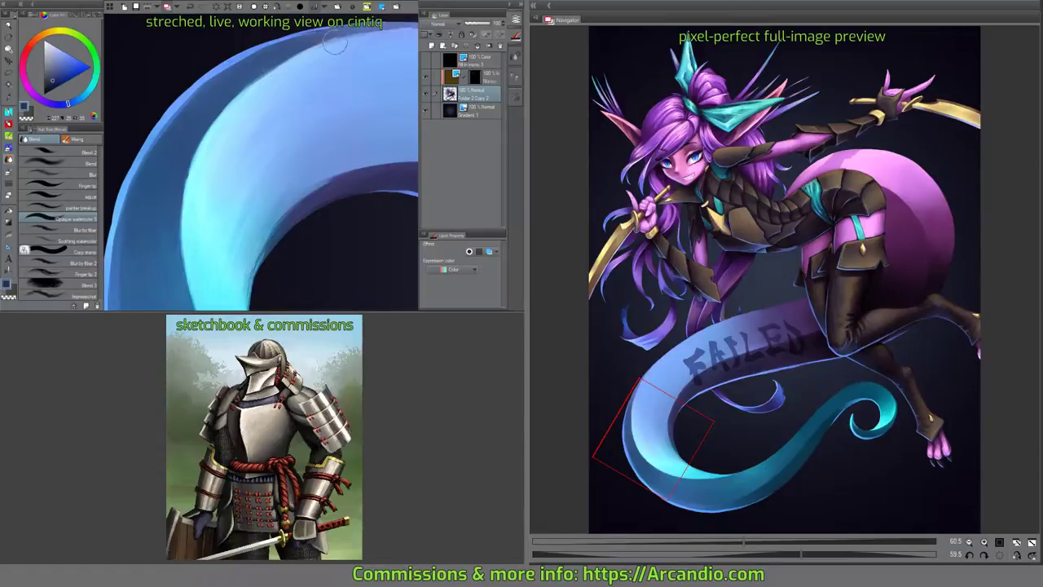
drag(262, 70, 284, 141)
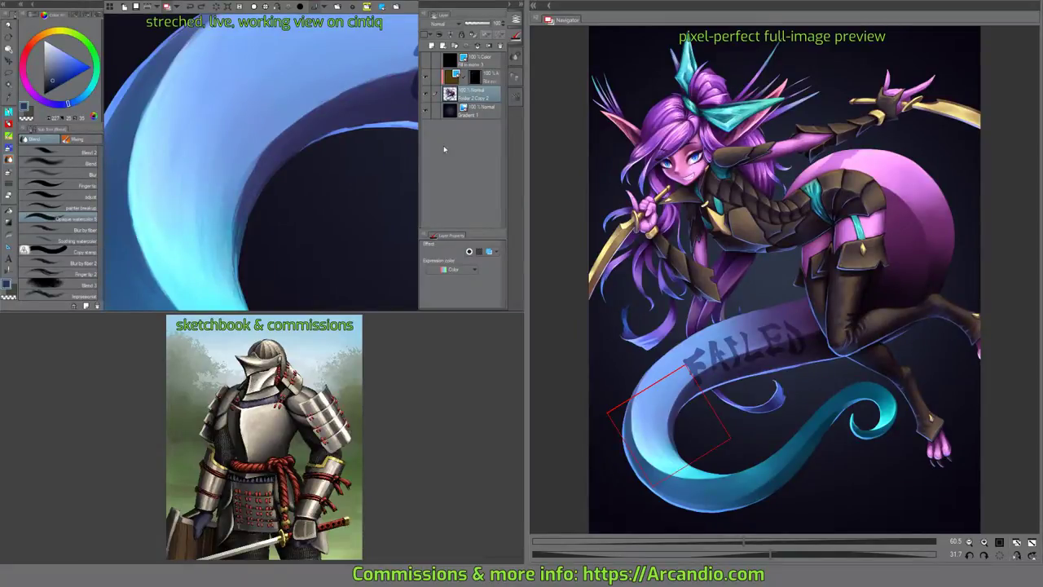
Refine the blue rim light along the tail's underside, from the curve past the FAILED lettering to the knee.
mouse_move(369, 175)
mouse_down()
mouse_move(349, 205)
mouse_move(309, 180)
mouse_up()
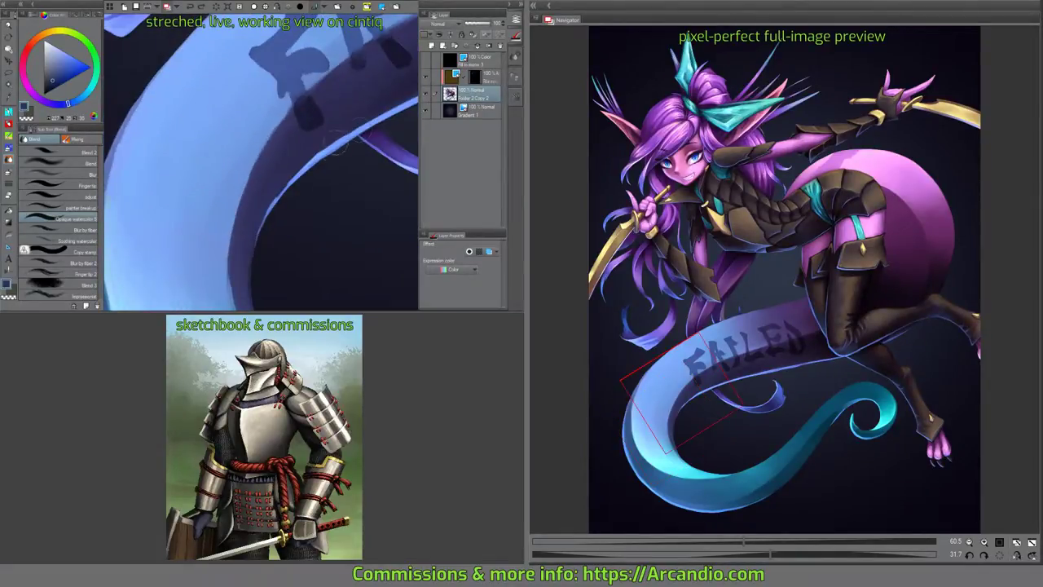
scroll(299, 174, up, 1)
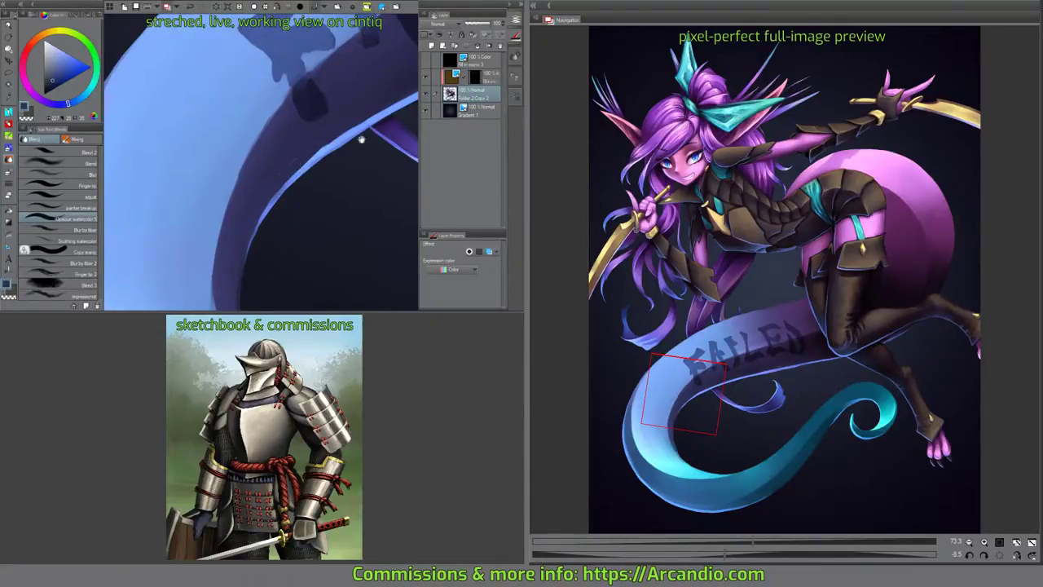
drag(361, 138, 254, 220)
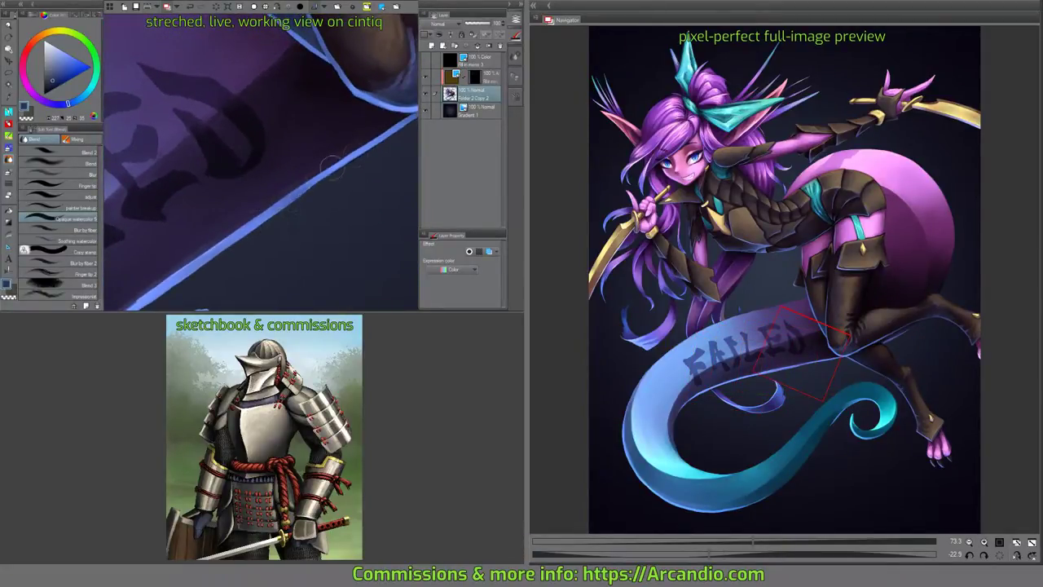
mouse_move(330, 167)
mouse_down()
mouse_move(251, 233)
mouse_move(312, 186)
mouse_up()
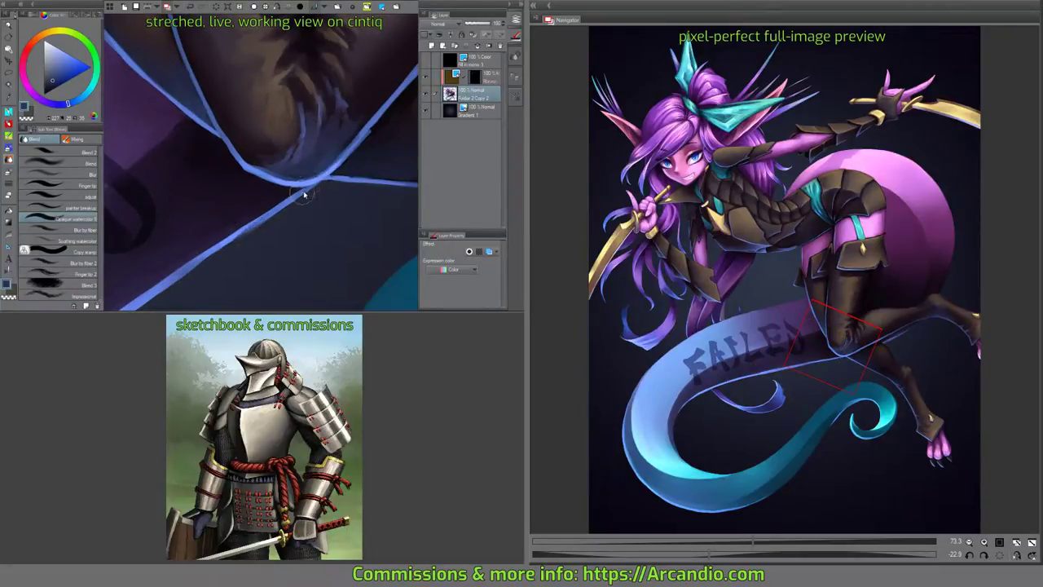
drag(253, 234, 355, 156)
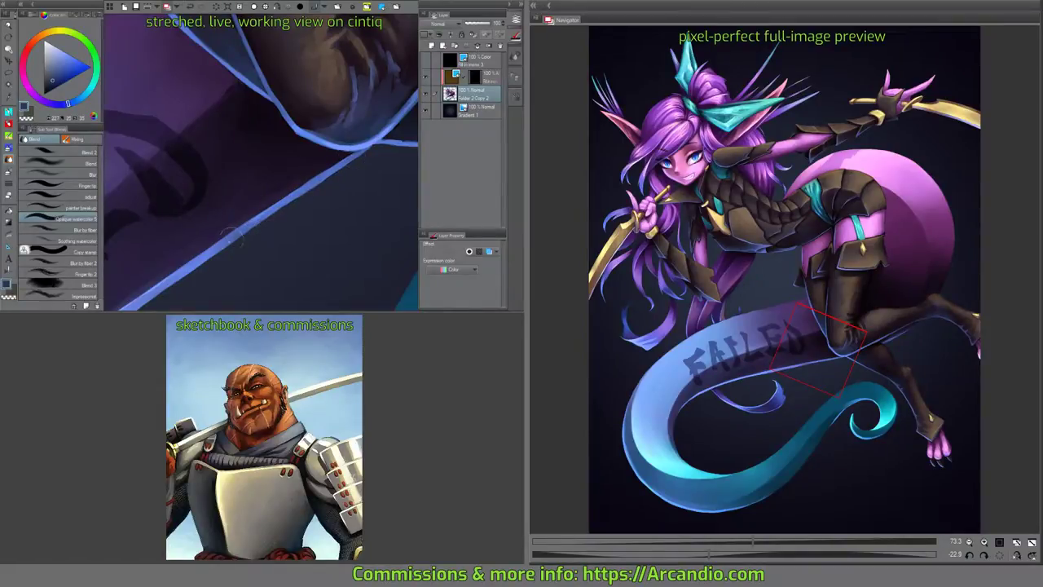
mouse_move(331, 175)
mouse_down()
mouse_move(255, 233)
mouse_move(295, 216)
mouse_move(320, 168)
mouse_up()
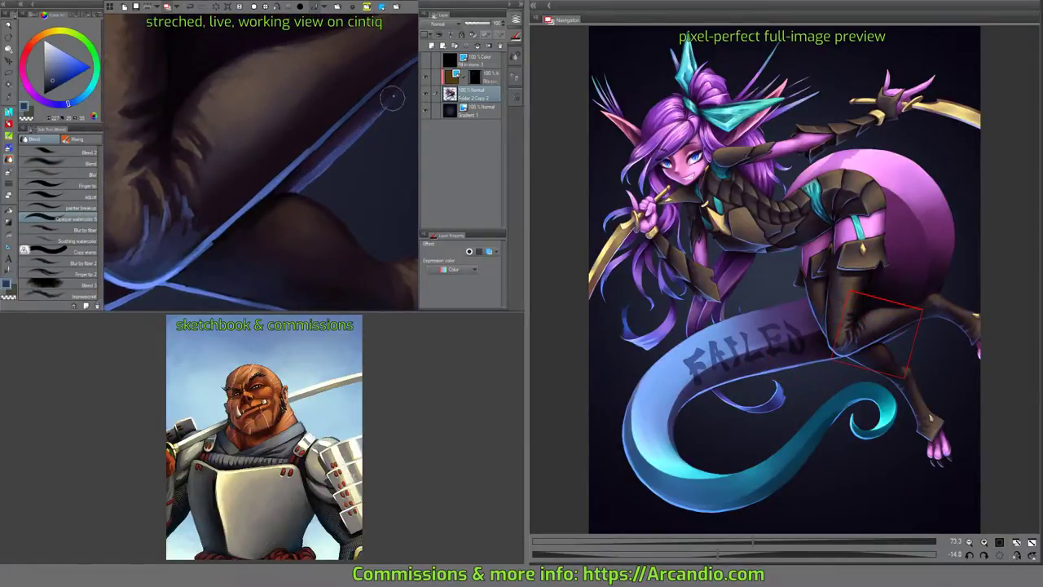
Paint back the purple sliver and its blue edge beneath the near lower leg, using colors sampled from the surrounding area.
drag(350, 139, 310, 169)
alt+click(310, 169)
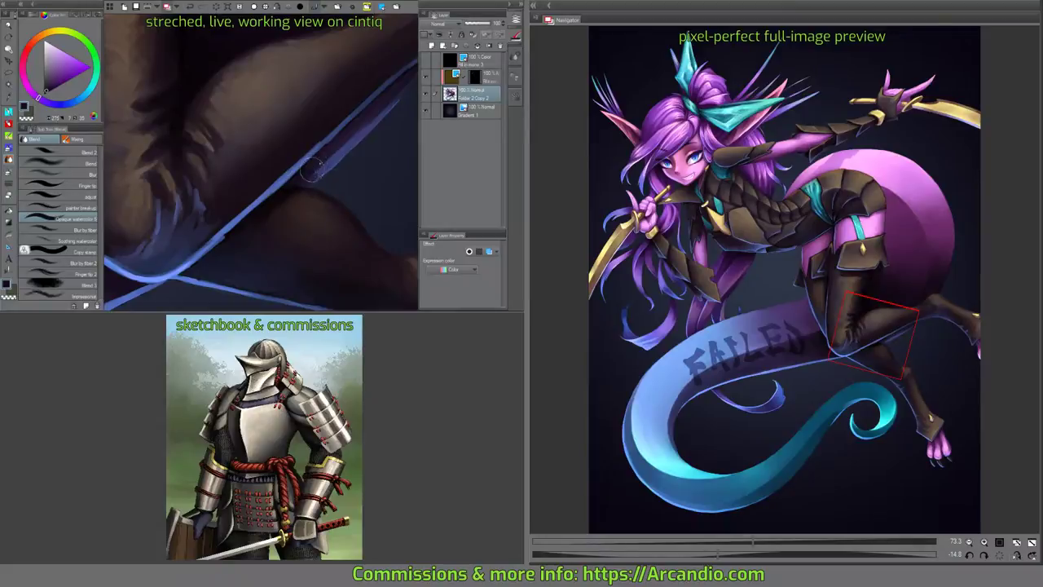
alt+click(310, 180)
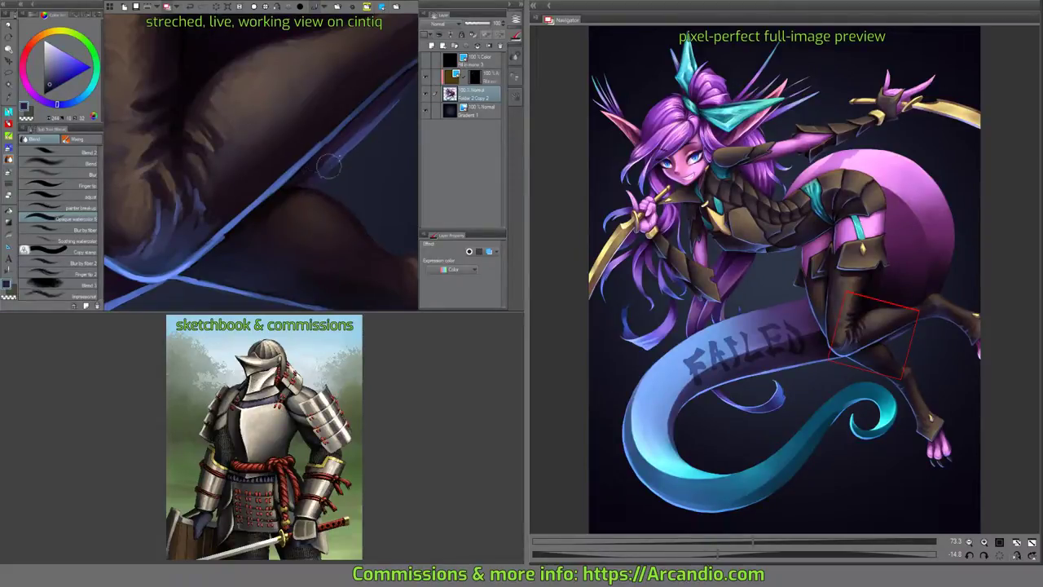
mouse_move(373, 133)
mouse_down()
mouse_move(353, 135)
mouse_move(331, 177)
mouse_move(292, 202)
mouse_up()
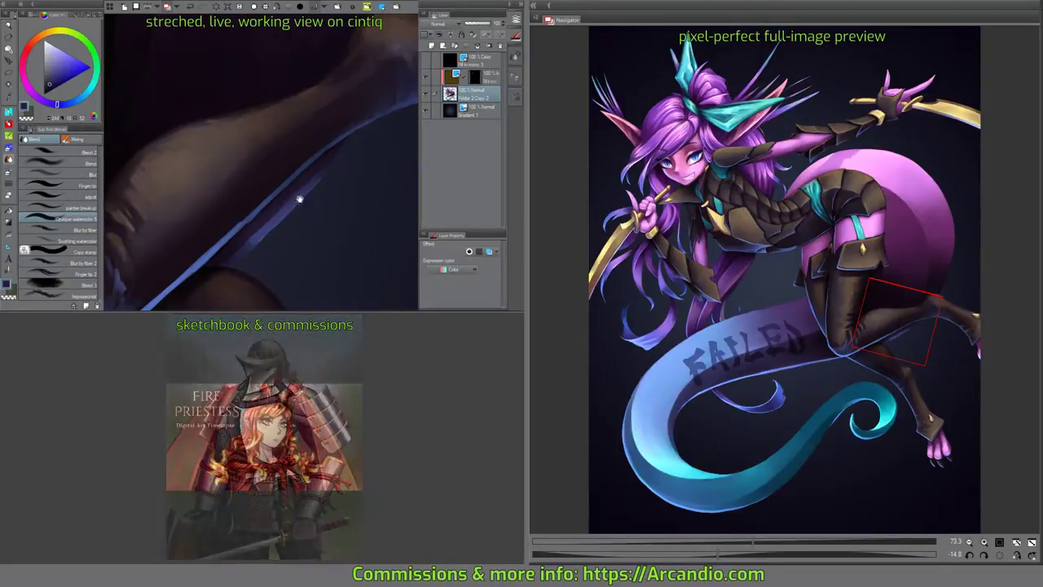
mouse_move(310, 186)
mouse_down()
mouse_move(350, 158)
mouse_move(273, 200)
mouse_move(299, 139)
mouse_up()
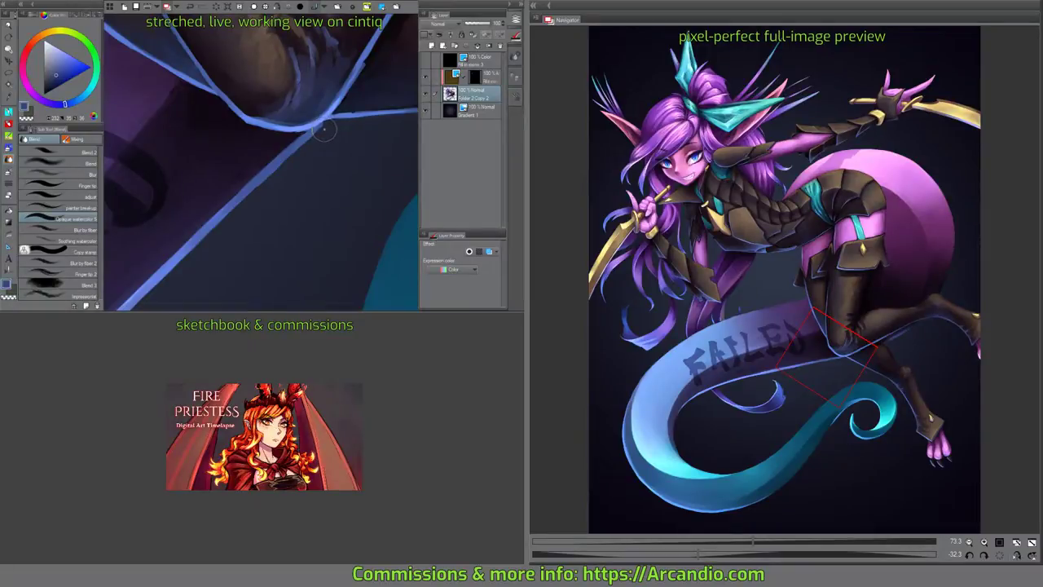
Clean up the tail's rim light where it meets the knee and along its lower edge, using the eraser and blend brush.
key(e)
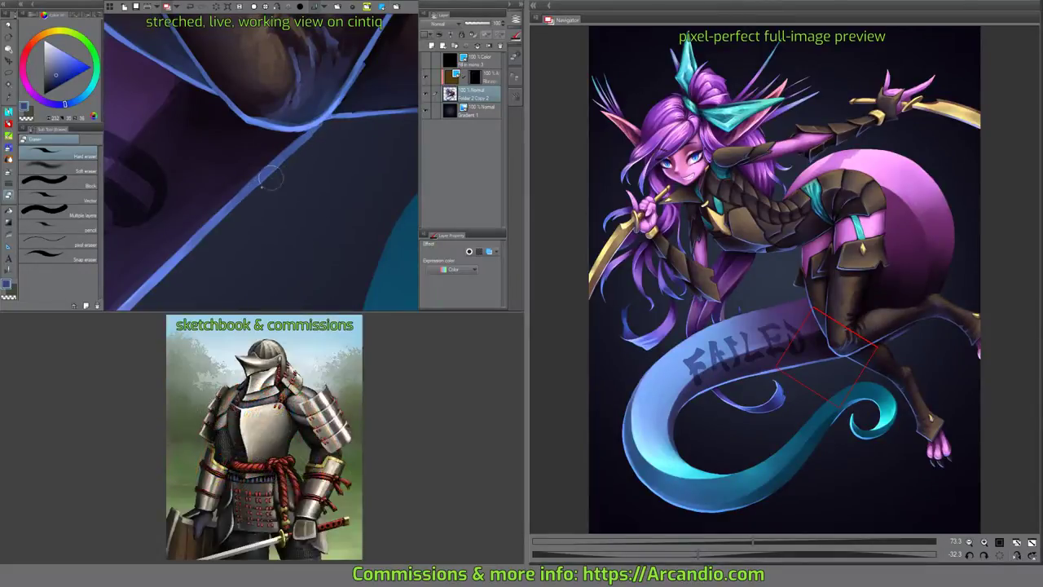
key(j)
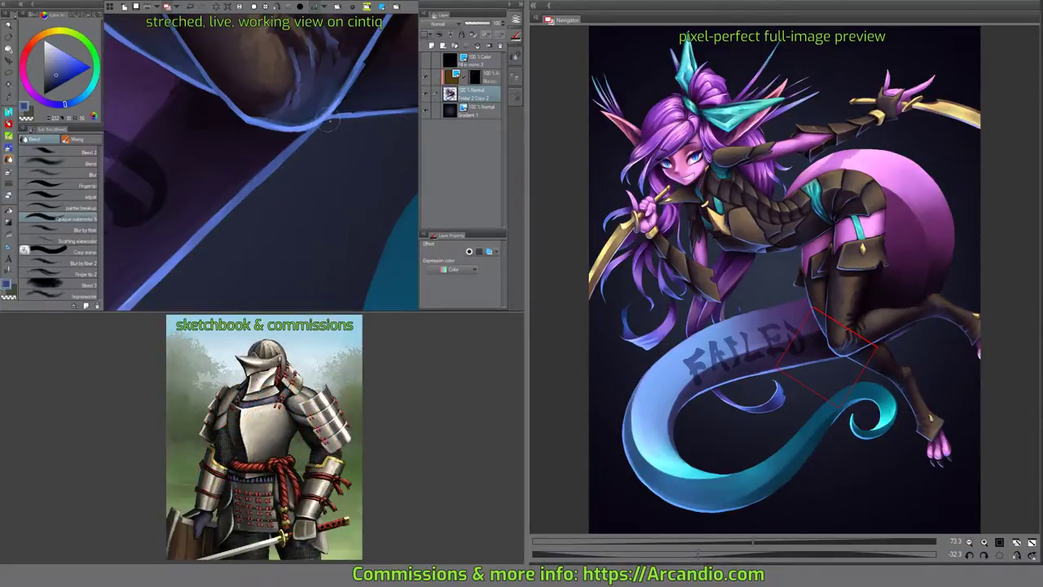
scroll(326, 130, down, 4)
scroll(333, 136, up, 2)
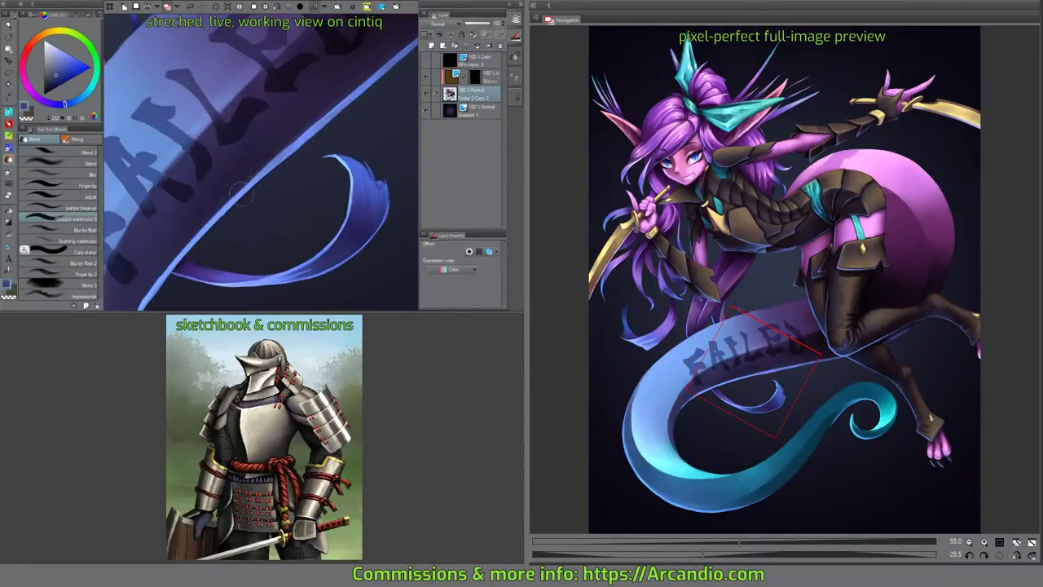
mouse_move(253, 190)
mouse_down()
mouse_move(359, 122)
mouse_move(306, 198)
mouse_move(301, 156)
mouse_move(350, 145)
mouse_move(261, 130)
mouse_move(176, 180)
mouse_move(205, 132)
mouse_up()
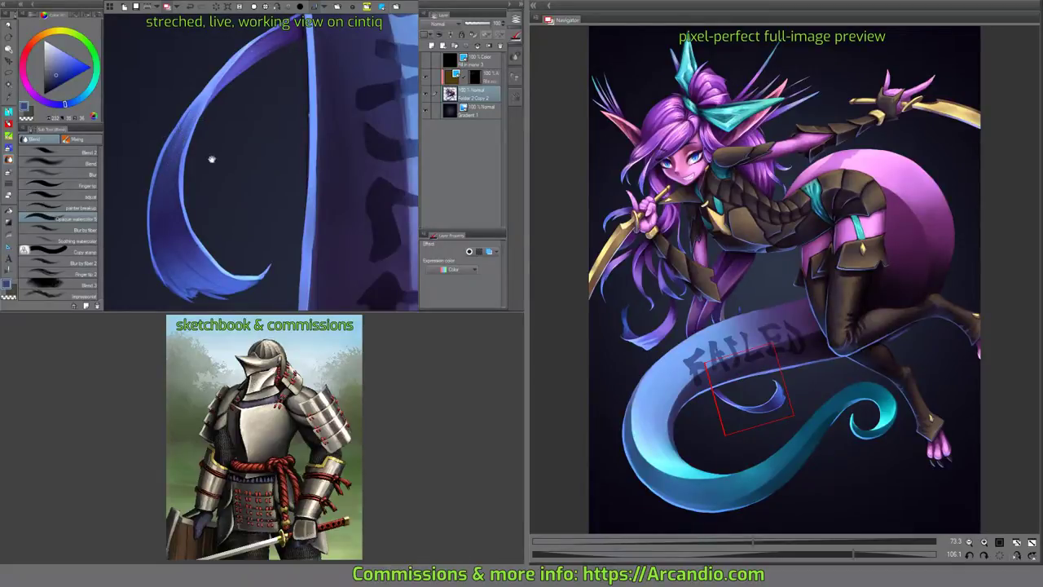
Blend blue-violet strokes into the curled hair tip below the tail and refine its frayed end.
drag(210, 161, 224, 125)
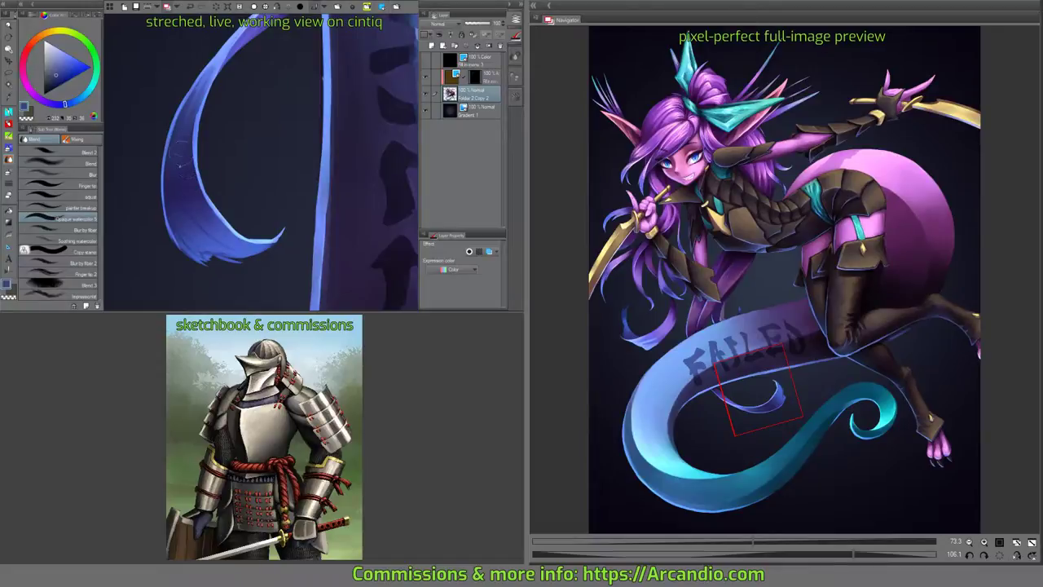
mouse_move(185, 147)
mouse_down()
mouse_move(266, 108)
mouse_move(206, 175)
mouse_move(174, 166)
mouse_up()
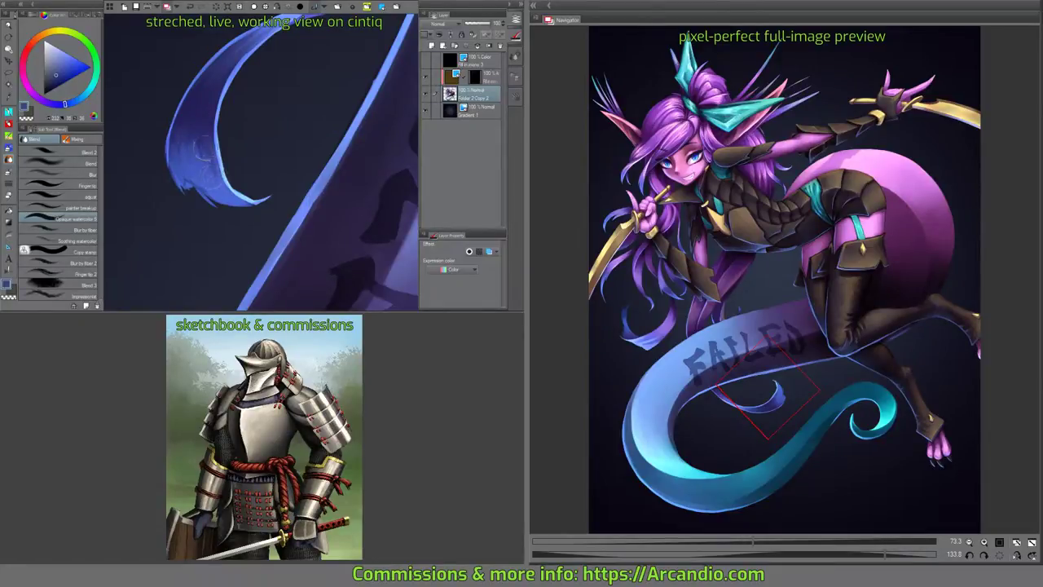
drag(213, 140, 201, 120)
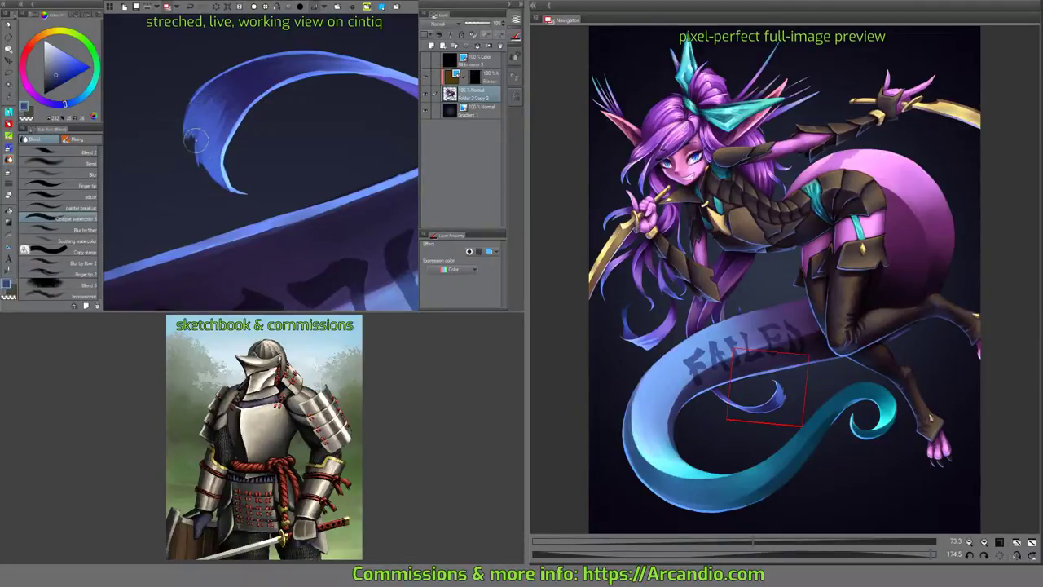
Blend a sampled dark blue into the frayed end of the curled hair tip below the tail, separating its strands.
alt+click(196, 140)
drag(203, 128, 191, 160)
mouse_move(200, 116)
mouse_down()
mouse_move(186, 155)
mouse_move(195, 103)
mouse_move(203, 178)
mouse_up()
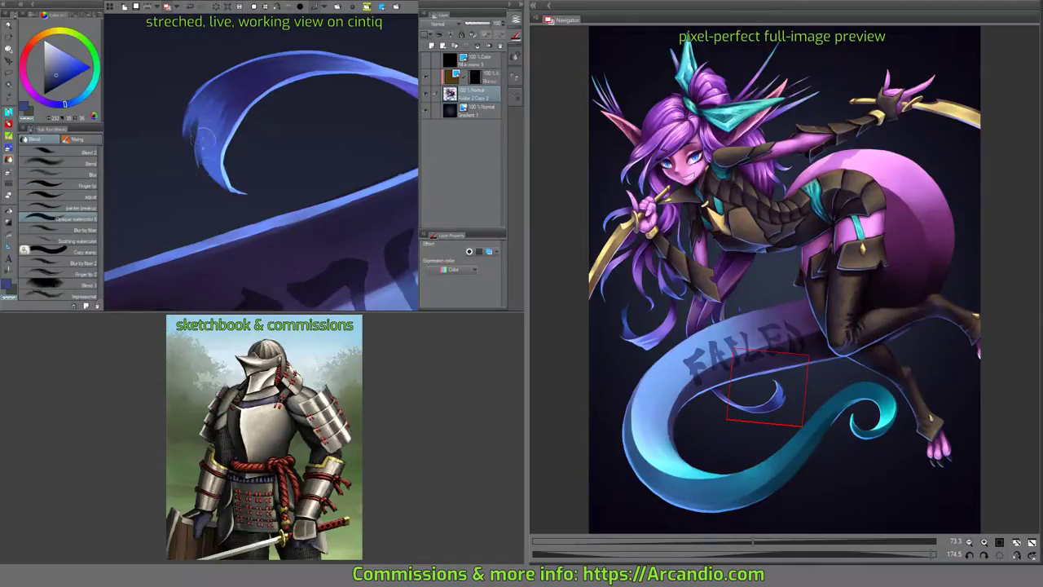
drag(203, 138, 226, 195)
mouse_move(218, 140)
mouse_down()
mouse_move(284, 100)
mouse_move(261, 168)
mouse_move(270, 153)
mouse_move(298, 157)
mouse_up()
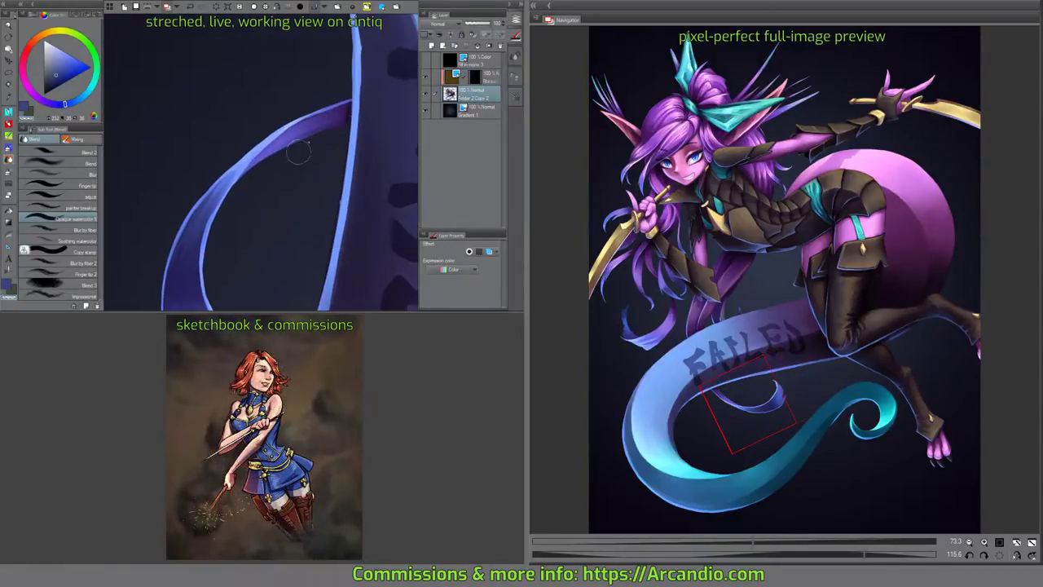
Blend dark shadow into the purple hair strand where it emerges from beneath the tail's blue rim.
drag(346, 112, 275, 150)
scroll(279, 150, up, 4)
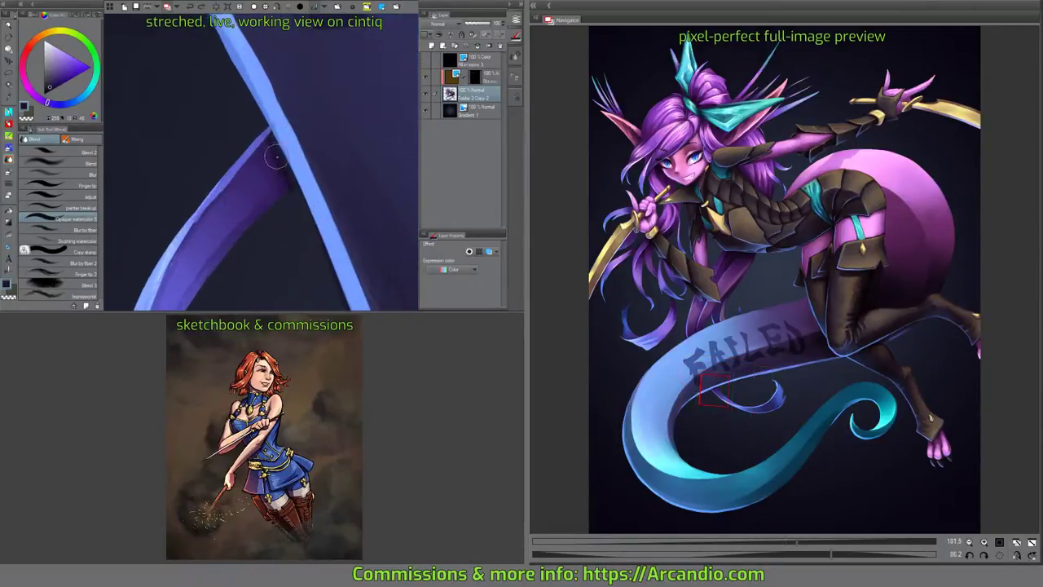
mouse_move(274, 145)
mouse_down()
mouse_move(290, 186)
mouse_move(279, 161)
mouse_up()
drag(282, 170, 280, 123)
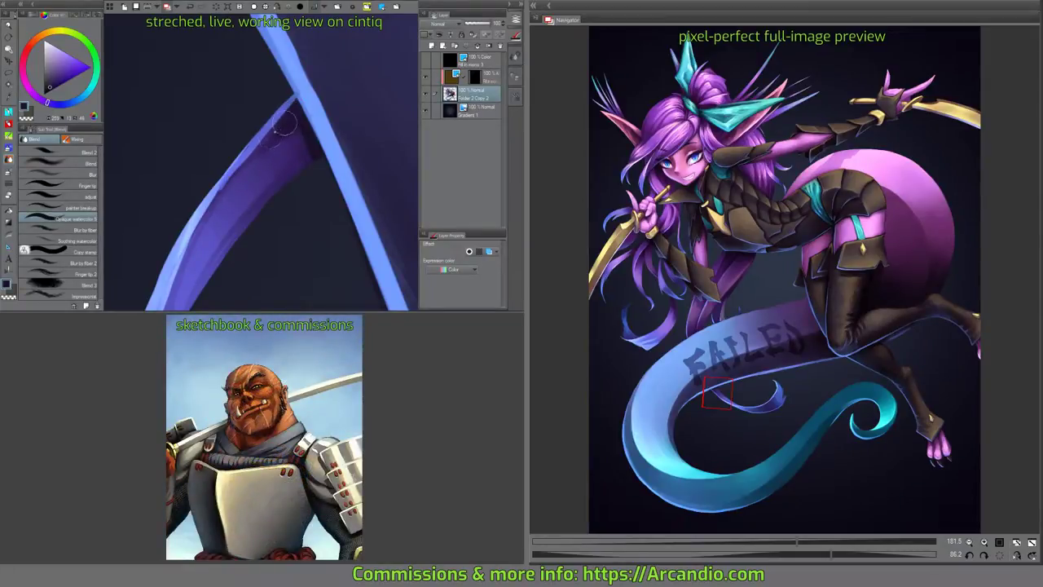
mouse_move(282, 122)
mouse_down()
mouse_move(263, 145)
mouse_move(299, 122)
mouse_move(304, 130)
mouse_move(269, 171)
mouse_move(298, 148)
mouse_move(236, 218)
mouse_move(252, 175)
mouse_up()
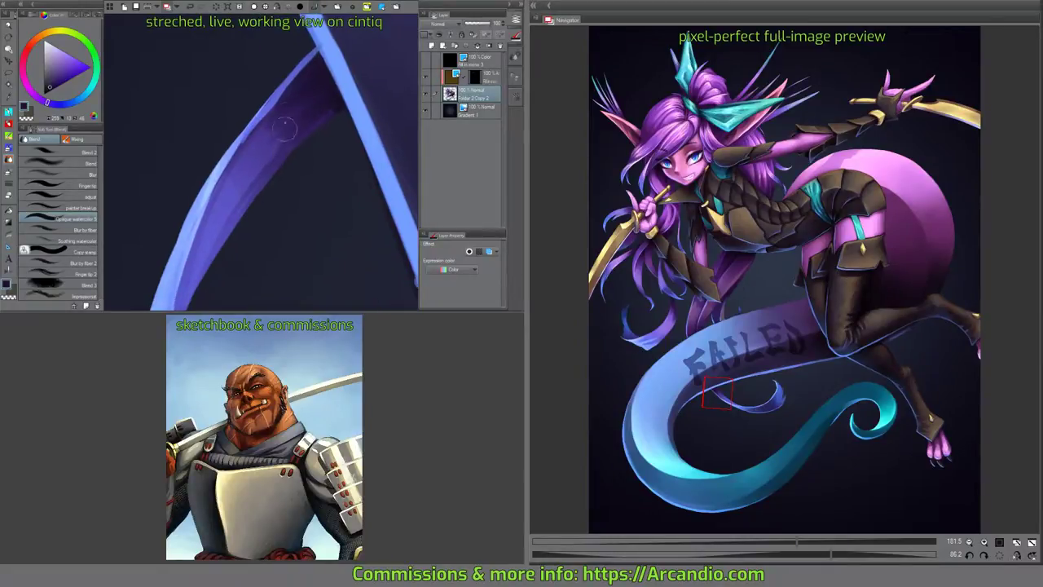
mouse_move(294, 85)
mouse_down()
mouse_move(304, 78)
mouse_move(249, 146)
mouse_up()
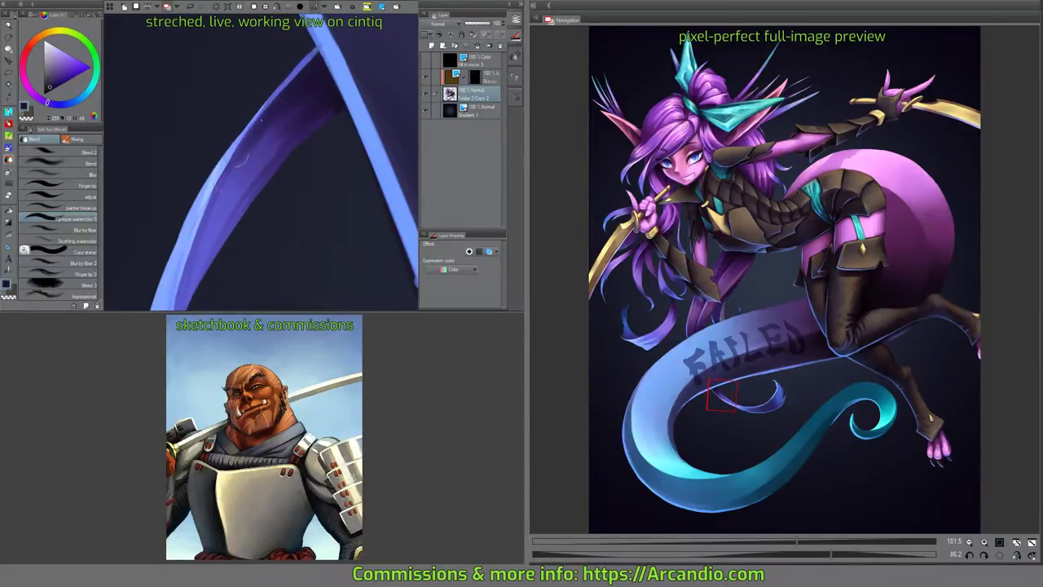
Smooth the strand's purple shading away from the tail and taper its blue outer edge at the tail's rim.
drag(276, 114, 238, 167)
mouse_move(297, 96)
mouse_down()
mouse_move(234, 184)
mouse_move(319, 82)
mouse_move(236, 184)
mouse_up()
mouse_move(333, 93)
mouse_down()
mouse_move(287, 139)
mouse_move(325, 83)
mouse_move(276, 147)
mouse_up()
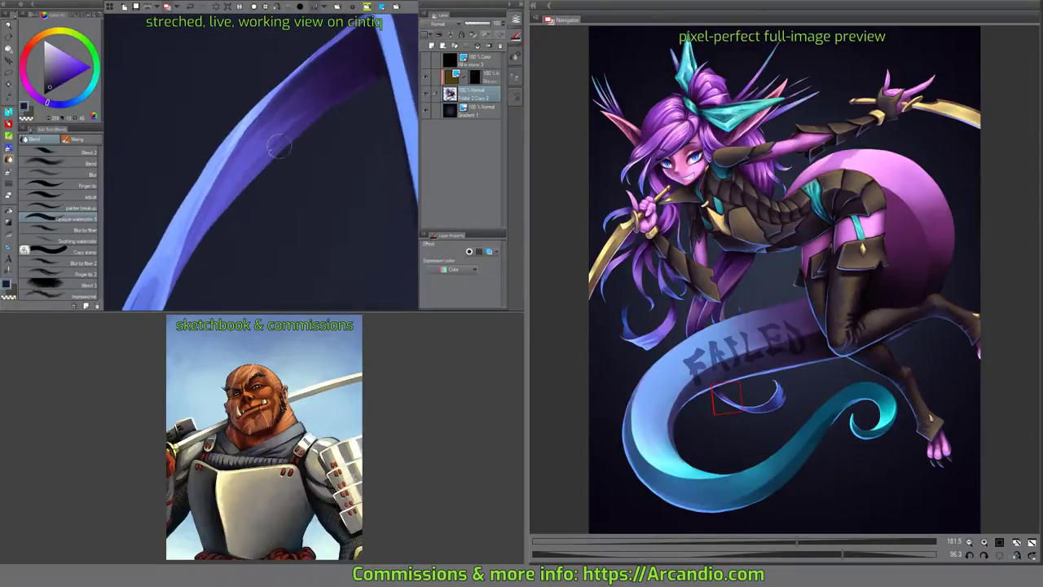
drag(339, 62, 287, 123)
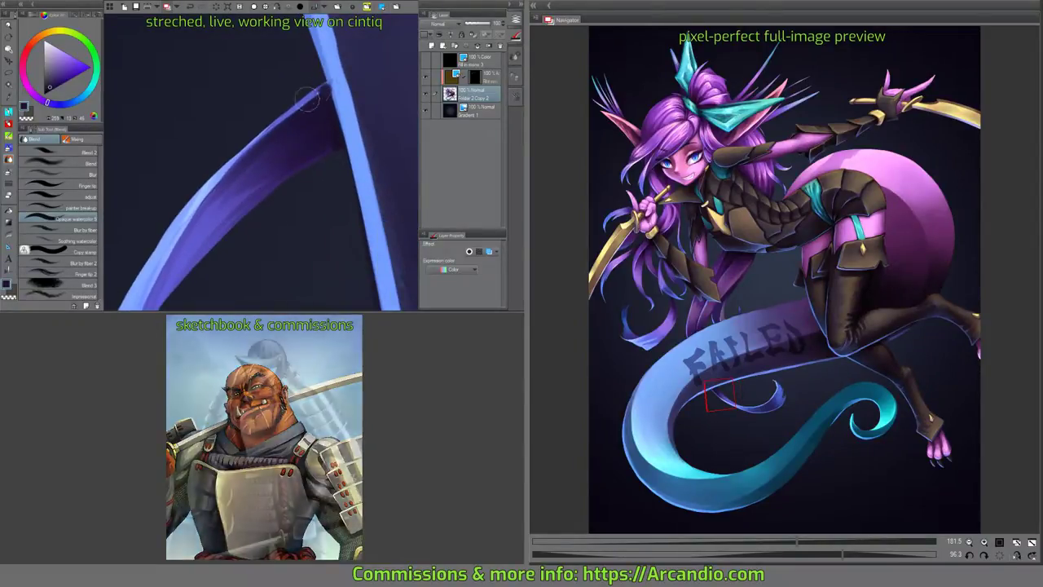
mouse_move(323, 85)
mouse_down()
mouse_move(322, 98)
mouse_move(287, 116)
mouse_up()
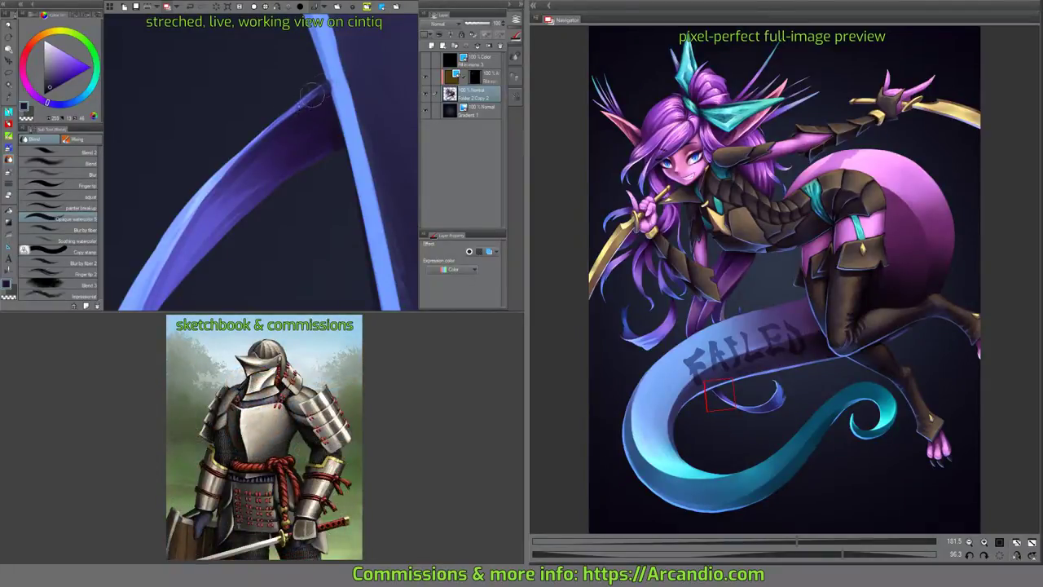
mouse_move(320, 85)
mouse_down()
mouse_move(282, 122)
mouse_move(325, 96)
mouse_move(351, 62)
mouse_up()
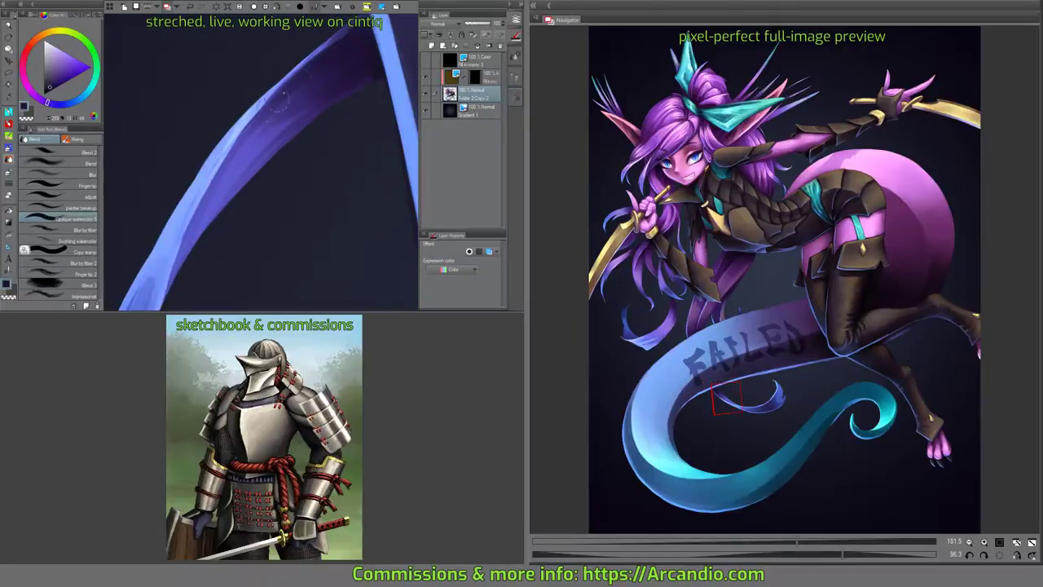
Blend the transition between the strand's light blue edge and its purple inner side along the bend.
mouse_move(271, 118)
mouse_down()
mouse_move(219, 189)
mouse_move(235, 161)
mouse_move(222, 188)
mouse_move(355, 65)
mouse_up()
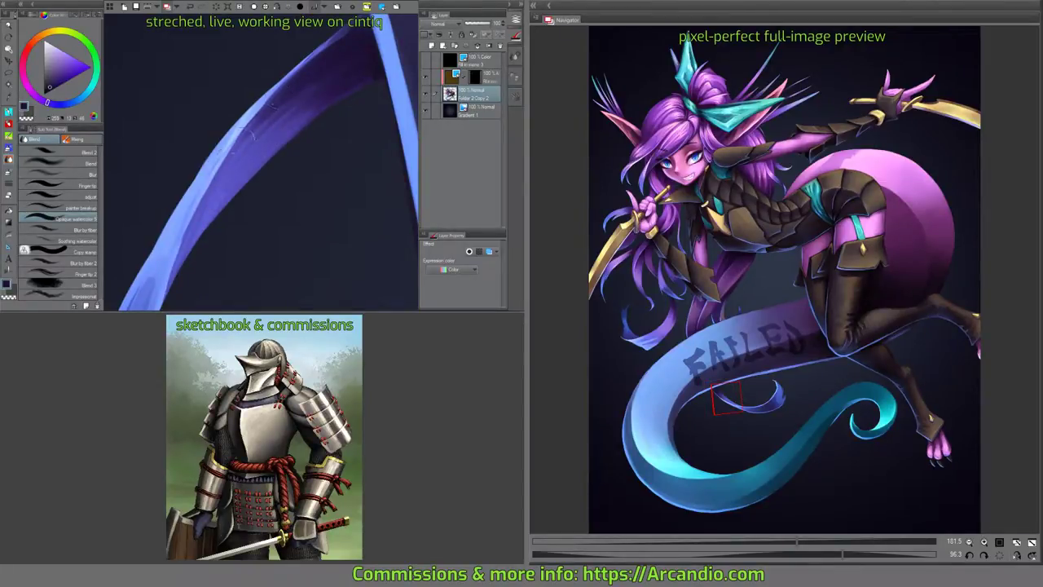
drag(220, 181, 273, 116)
drag(330, 78, 269, 137)
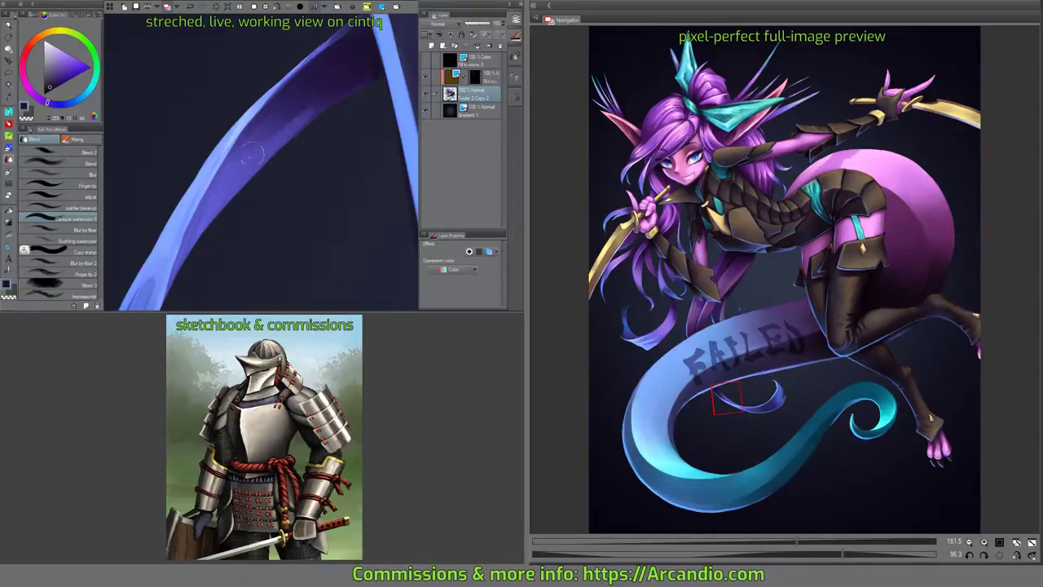
mouse_move(359, 69)
mouse_down()
mouse_move(276, 140)
mouse_move(290, 124)
mouse_move(263, 165)
mouse_move(319, 69)
mouse_up()
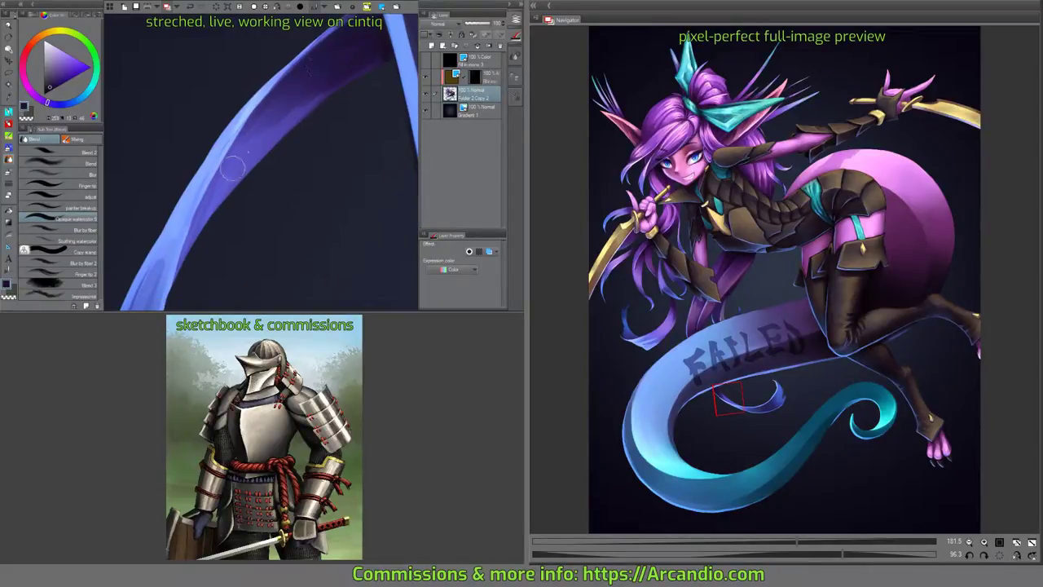
mouse_move(248, 162)
mouse_down()
mouse_move(343, 77)
mouse_move(332, 42)
mouse_up()
mouse_move(256, 121)
mouse_down()
mouse_move(214, 206)
mouse_move(288, 84)
mouse_move(304, 66)
mouse_move(249, 139)
mouse_move(349, 36)
mouse_move(274, 108)
mouse_move(339, 133)
mouse_move(322, 72)
mouse_up()
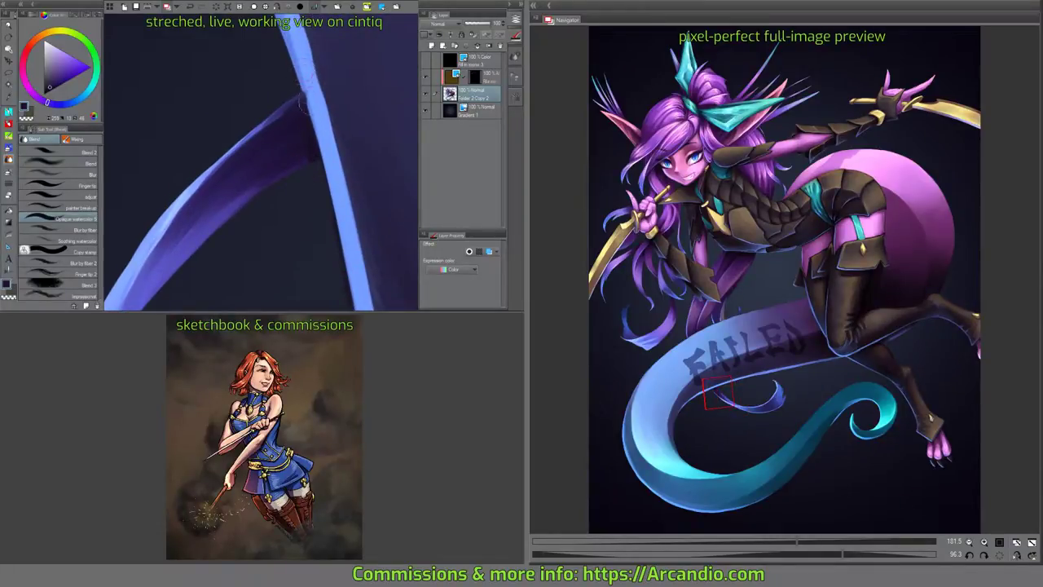
Paint a brighter light blue rim highlight along the edges of the curled hair tip below the tail.
alt+click(303, 81)
mouse_move(315, 145)
mouse_down()
mouse_move(310, 118)
mouse_move(321, 128)
mouse_move(309, 109)
mouse_move(325, 185)
mouse_move(312, 42)
mouse_move(296, 45)
mouse_move(350, 171)
mouse_move(256, 144)
mouse_move(349, 135)
mouse_move(240, 203)
mouse_move(180, 210)
mouse_up()
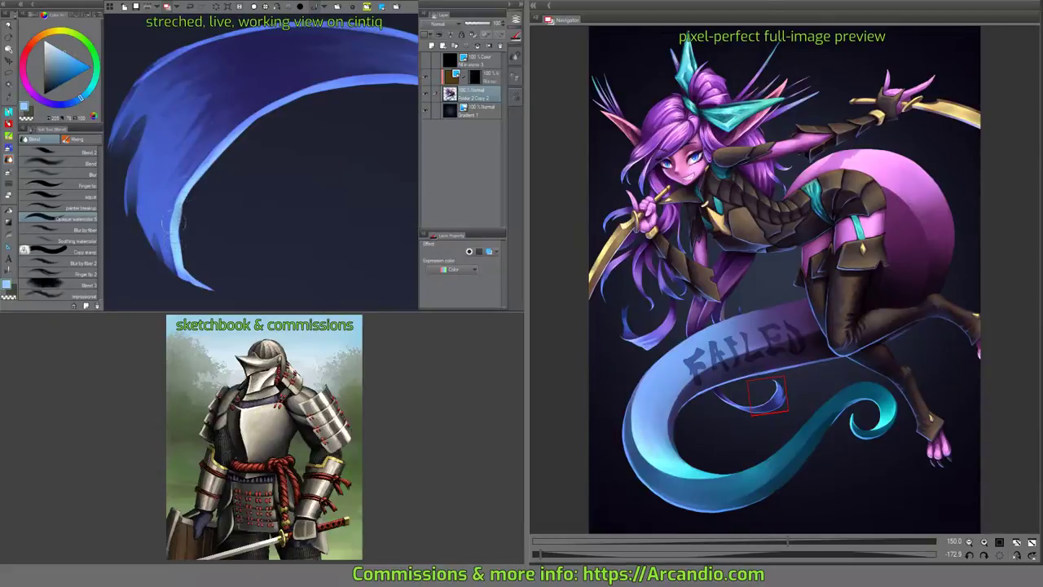
mouse_move(184, 206)
mouse_down()
mouse_move(181, 243)
mouse_move(183, 200)
mouse_move(174, 218)
mouse_move(199, 171)
mouse_move(183, 213)
mouse_up()
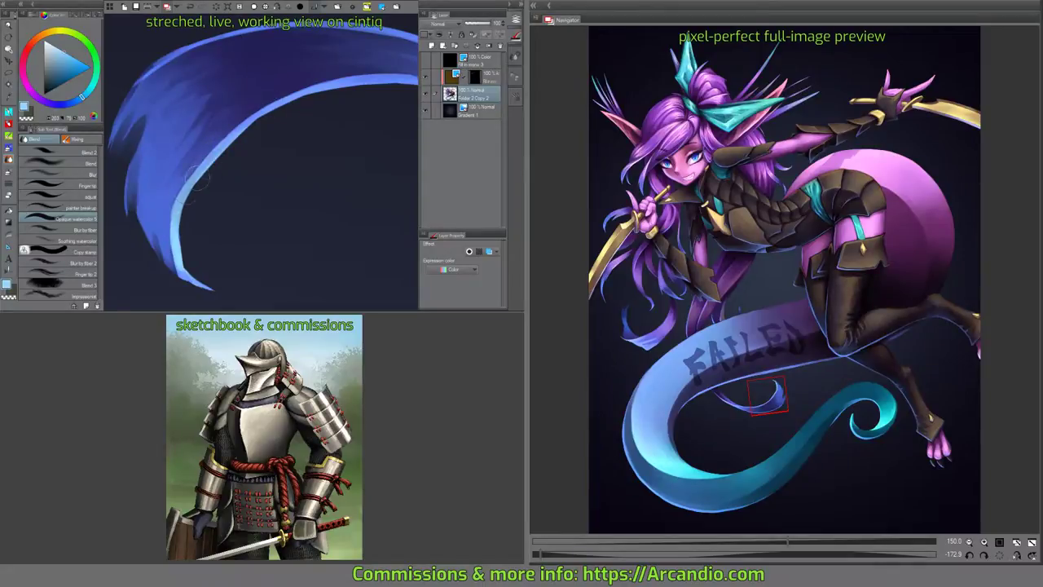
drag(204, 167, 201, 189)
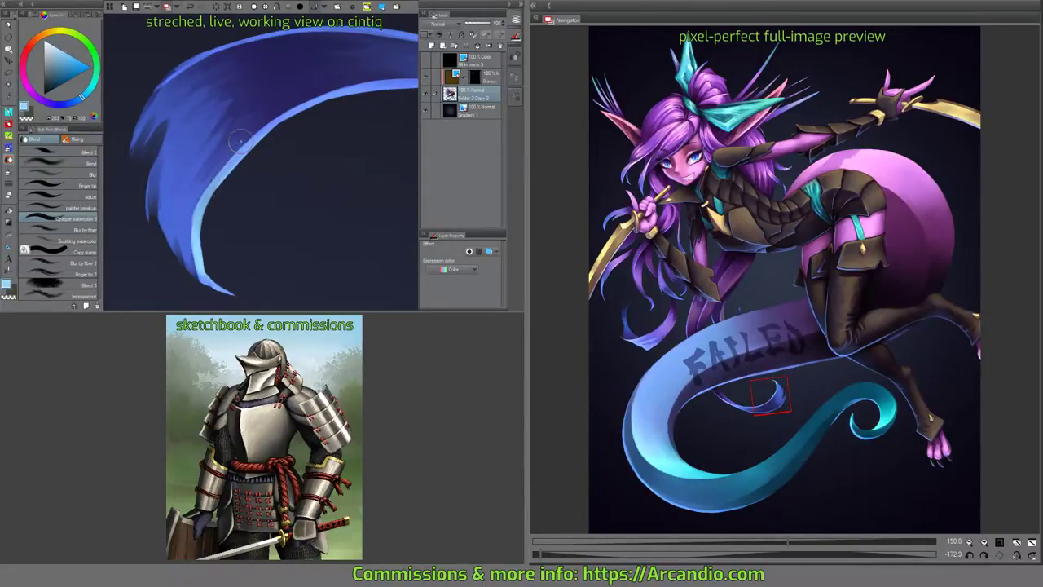
mouse_move(214, 133)
mouse_down()
mouse_move(310, 184)
mouse_move(302, 65)
mouse_move(190, 191)
mouse_up()
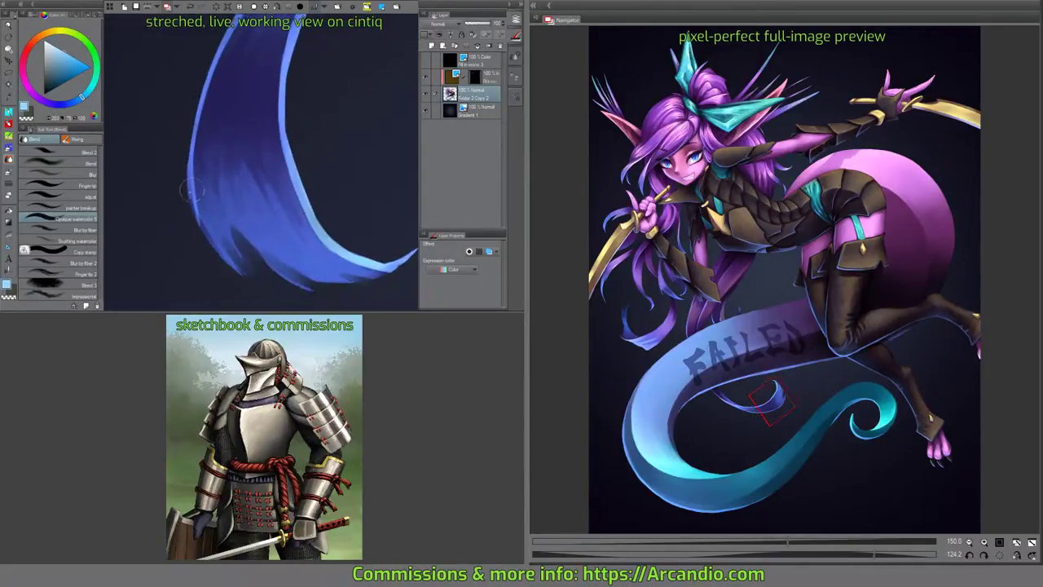
mouse_move(236, 142)
mouse_down()
mouse_move(222, 269)
mouse_move(250, 182)
mouse_move(322, 131)
mouse_move(313, 104)
mouse_up()
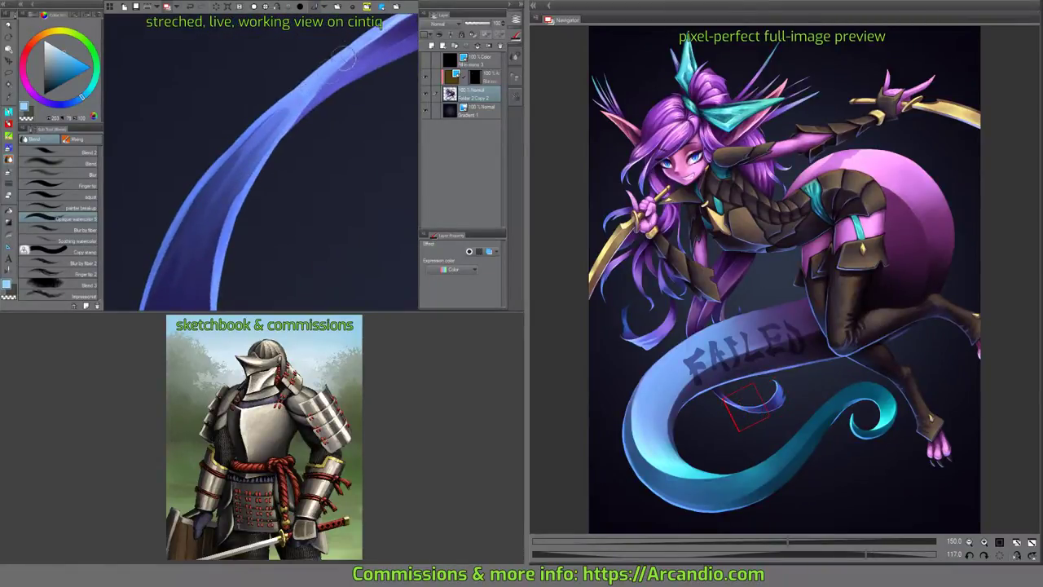
Brighten the twist of the hair strand below the tail with light blue and blend it into the purple underside.
drag(344, 57, 321, 120)
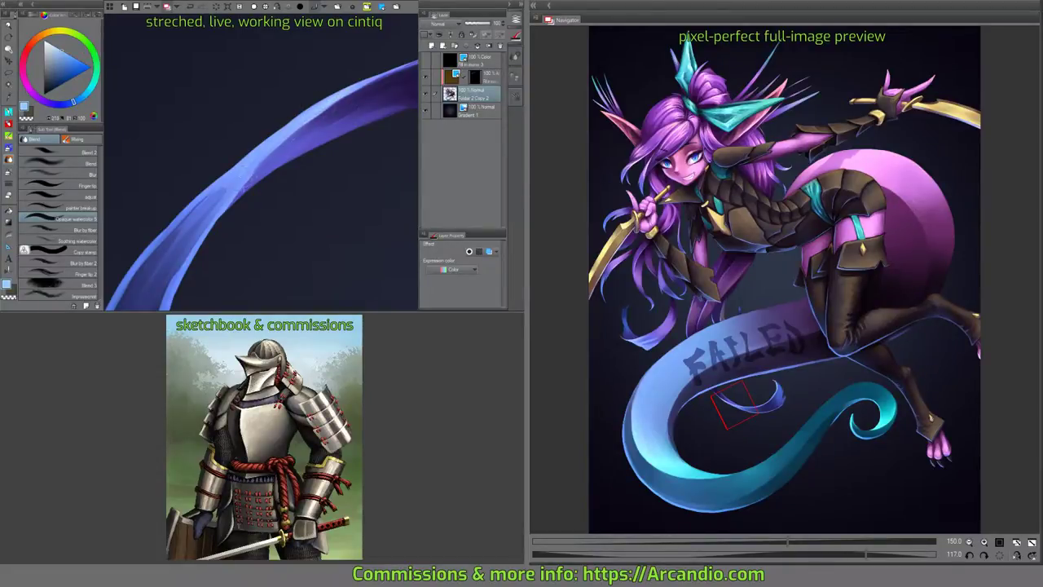
mouse_move(253, 146)
mouse_down()
mouse_move(292, 120)
mouse_move(251, 155)
mouse_move(274, 161)
mouse_move(259, 155)
mouse_move(321, 103)
mouse_move(279, 154)
mouse_up()
mouse_move(315, 108)
mouse_down()
mouse_move(342, 107)
mouse_move(356, 131)
mouse_move(347, 94)
mouse_move(309, 63)
mouse_move(287, 104)
mouse_up()
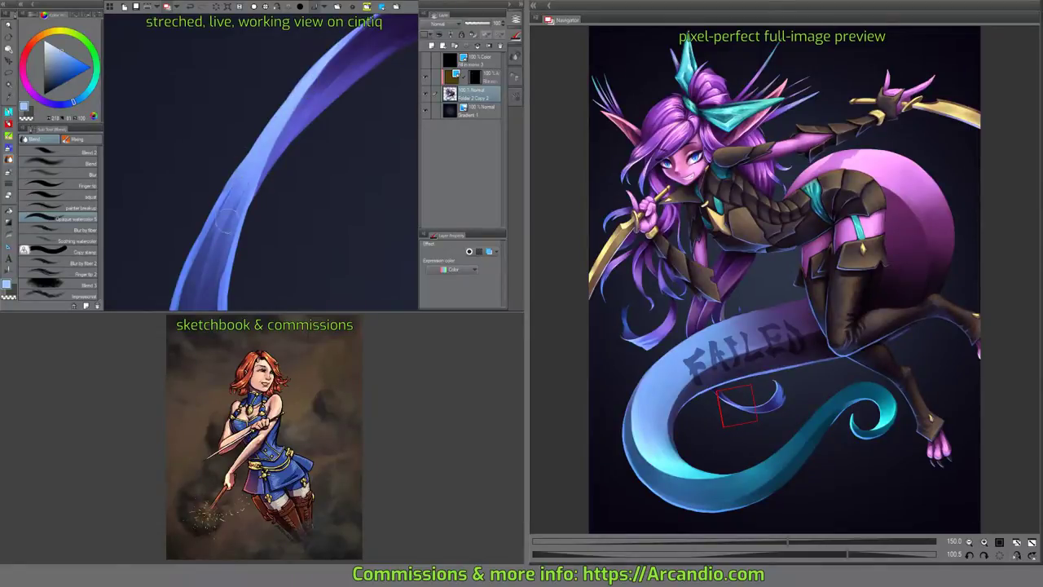
mouse_move(300, 131)
mouse_down()
mouse_move(233, 236)
mouse_move(361, 114)
mouse_move(305, 103)
mouse_up()
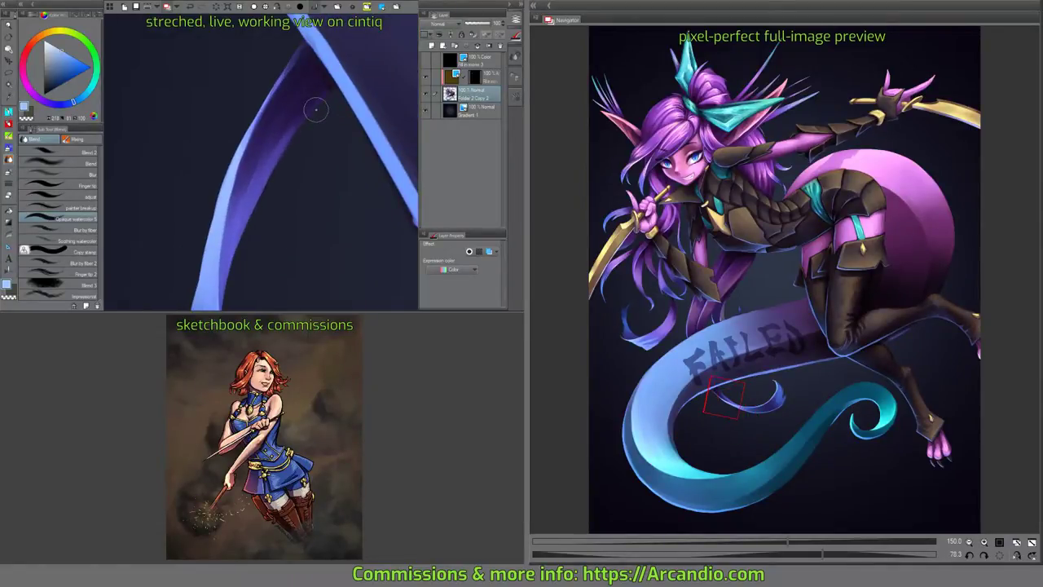
mouse_move(310, 161)
mouse_down()
mouse_move(326, 166)
mouse_move(319, 231)
mouse_move(295, 197)
mouse_move(314, 105)
mouse_move(293, 98)
mouse_move(279, 121)
mouse_move(270, 96)
mouse_move(263, 158)
mouse_move(252, 109)
mouse_move(281, 174)
mouse_up()
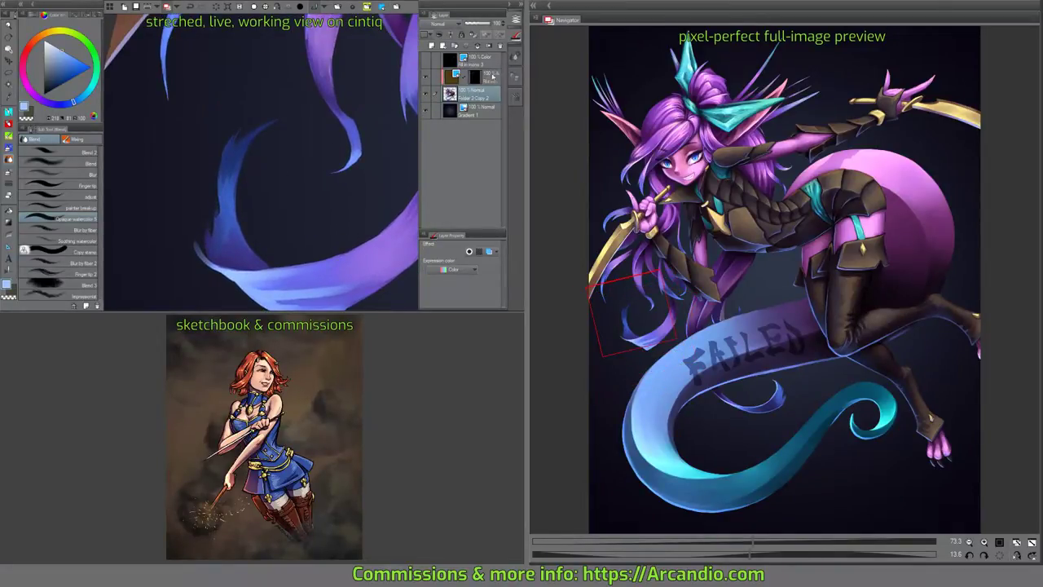
Add a new layer clipped to the painting layer Folder 2 Copy 2 and choose the Transparent Glaze brush.
click(493, 75)
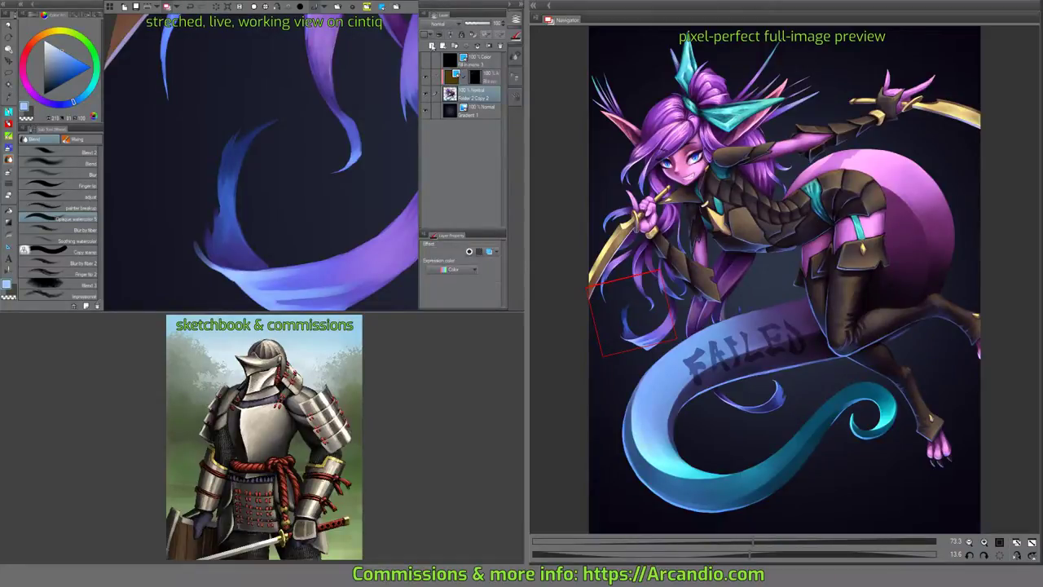
click(432, 46)
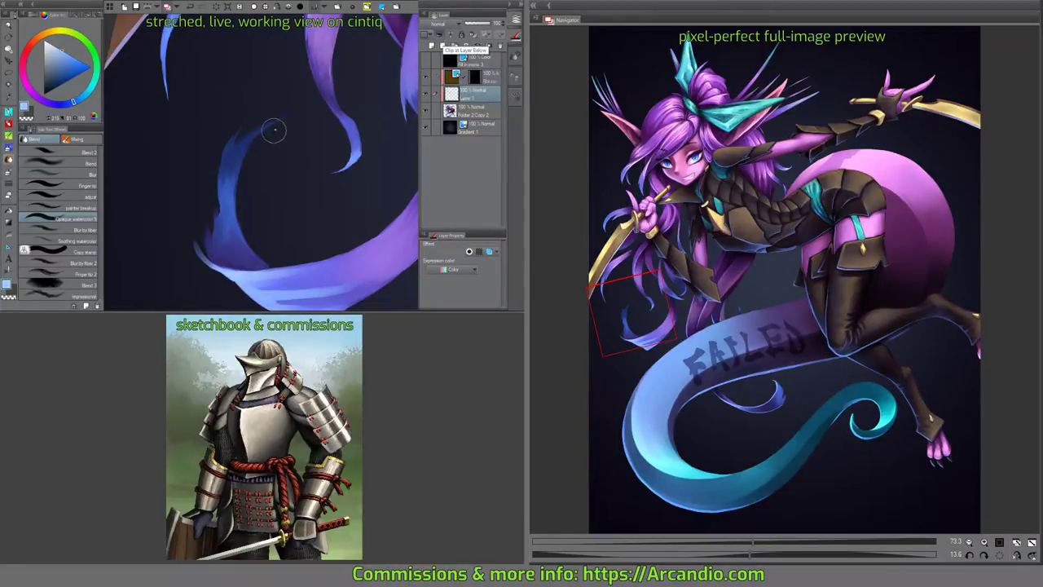
drag(279, 127, 323, 133)
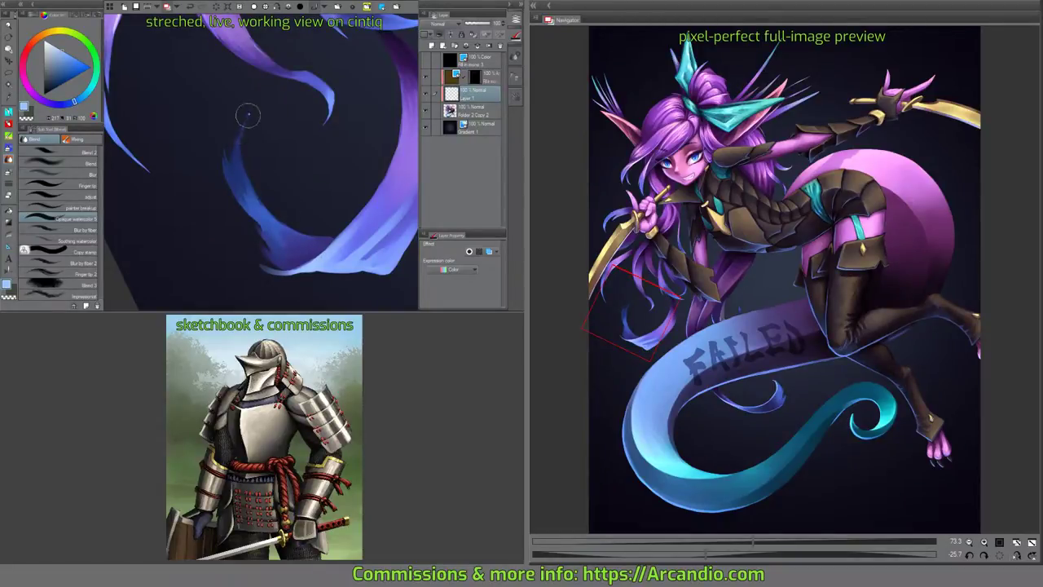
click(65, 153)
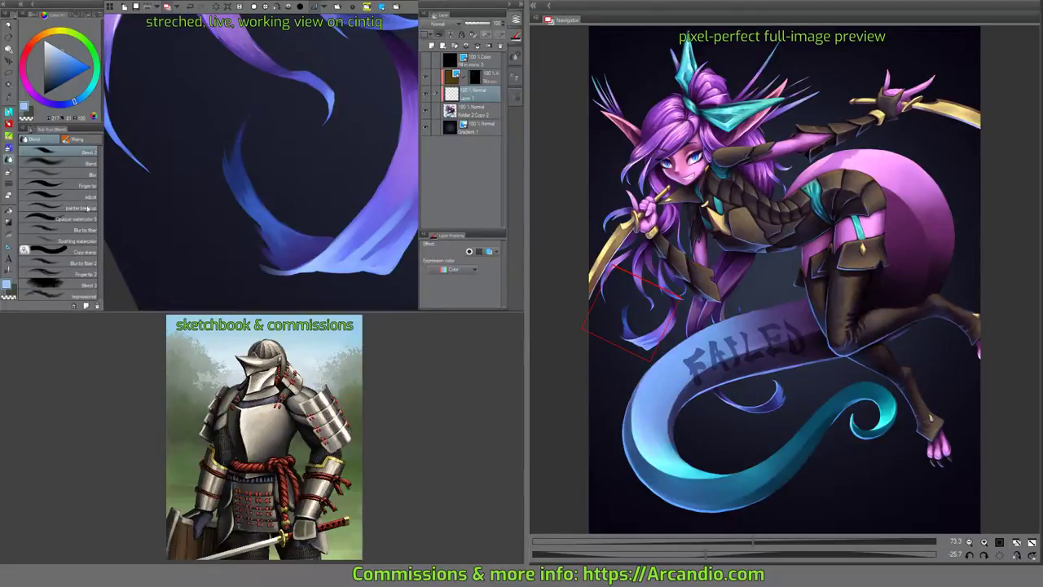
click(77, 217)
key(b)
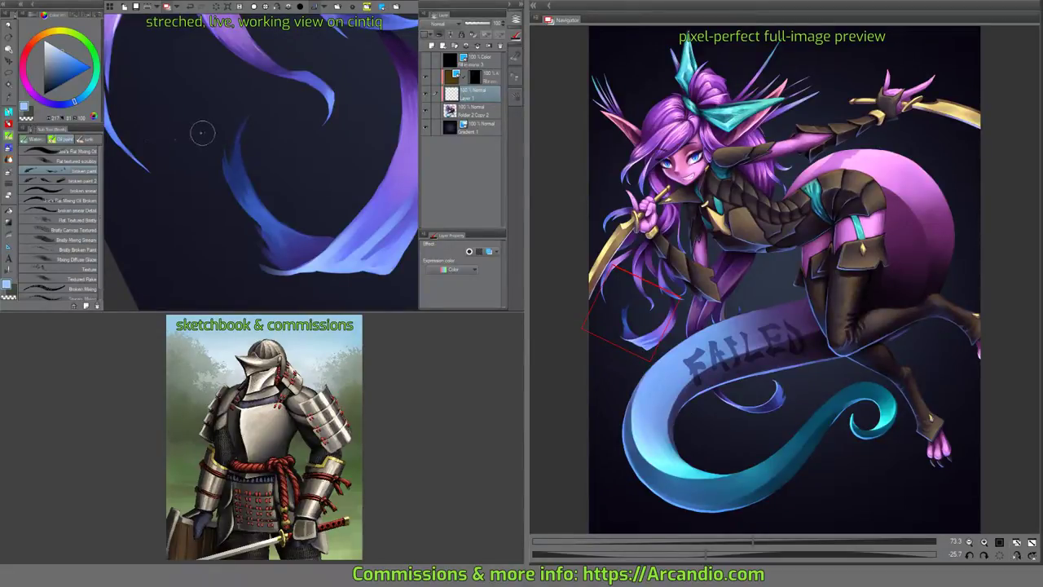
click(39, 139)
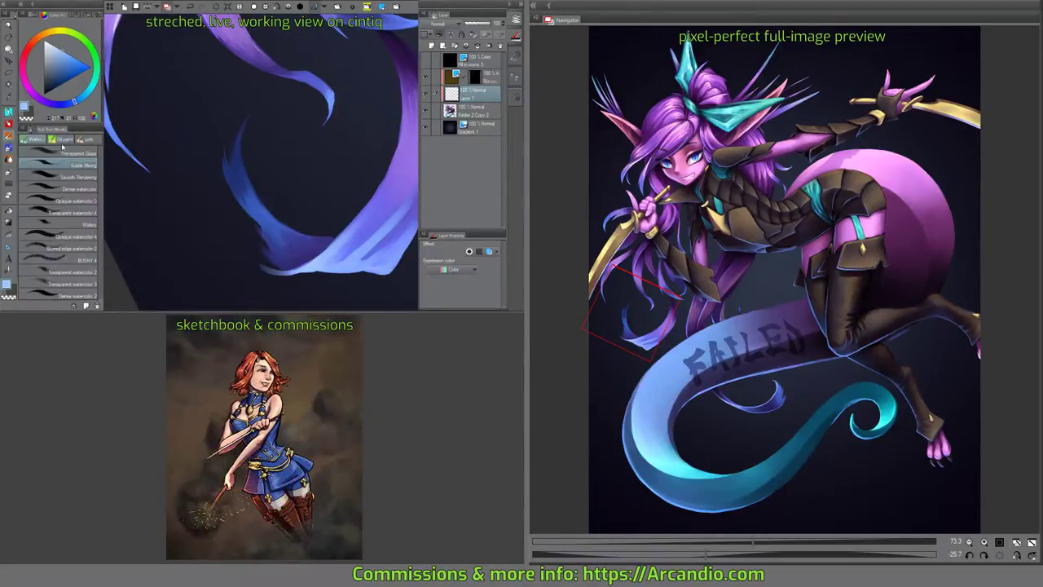
click(72, 154)
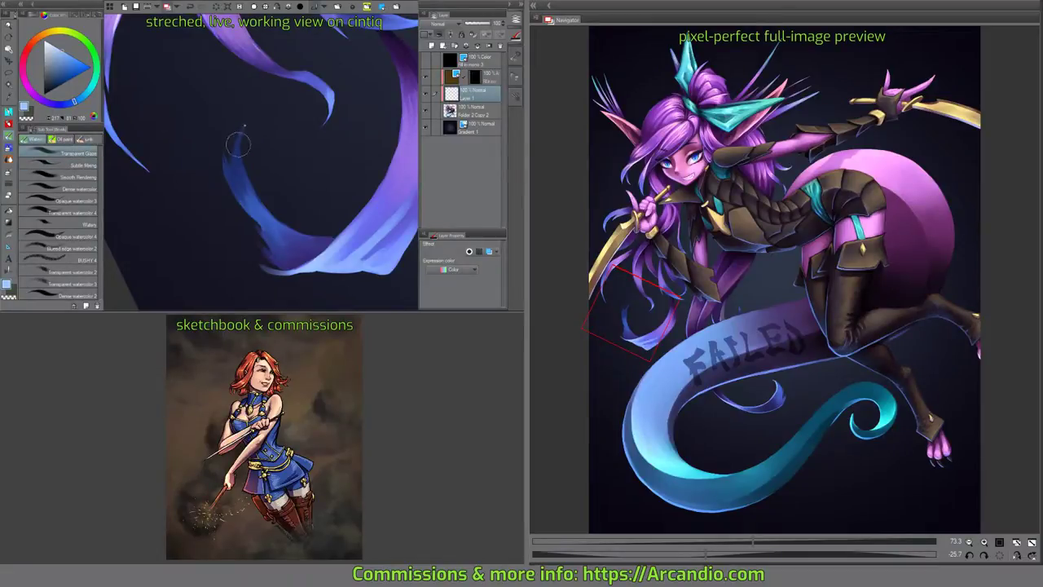
Glaze light blue and sampled violet-blue over the curled end of the long hair lock beside the tail.
mouse_move(238, 136)
mouse_down()
mouse_move(232, 167)
mouse_move(228, 159)
mouse_move(238, 155)
mouse_move(240, 186)
mouse_move(233, 173)
mouse_move(247, 195)
mouse_move(249, 111)
mouse_move(231, 149)
mouse_move(254, 195)
mouse_up()
drag(363, 204, 322, 192)
alt+click(222, 192)
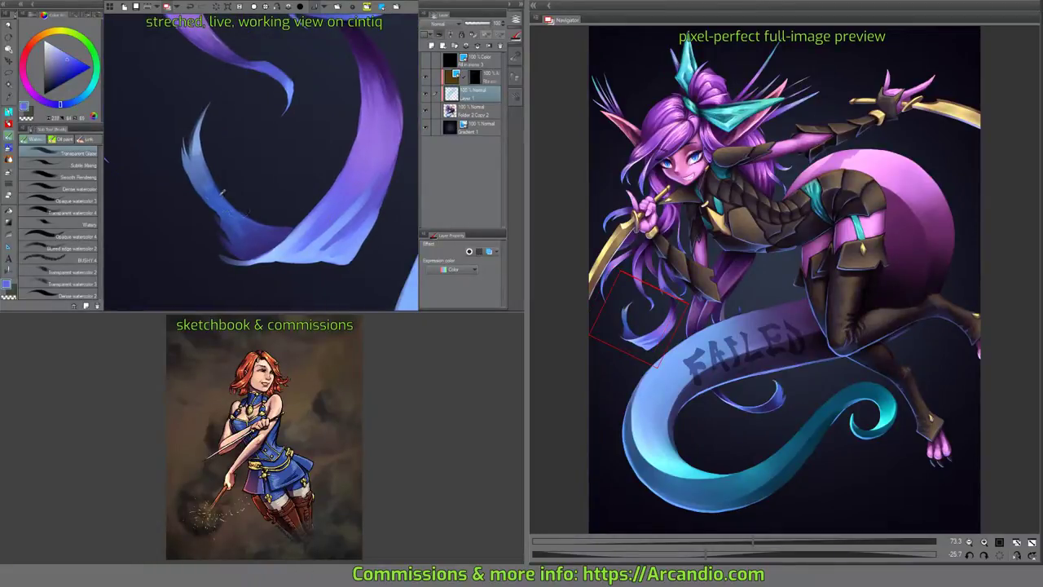
mouse_move(244, 189)
mouse_down()
mouse_move(202, 186)
mouse_move(205, 159)
mouse_move(208, 198)
mouse_move(198, 187)
mouse_move(203, 171)
mouse_move(212, 198)
mouse_move(348, 123)
mouse_move(363, 169)
mouse_up()
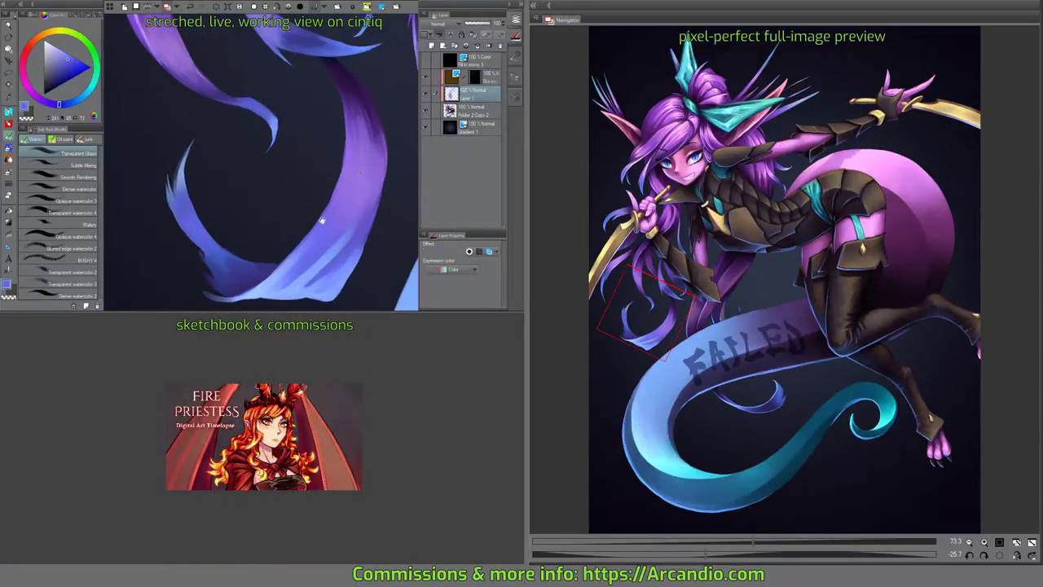
drag(322, 220, 224, 185)
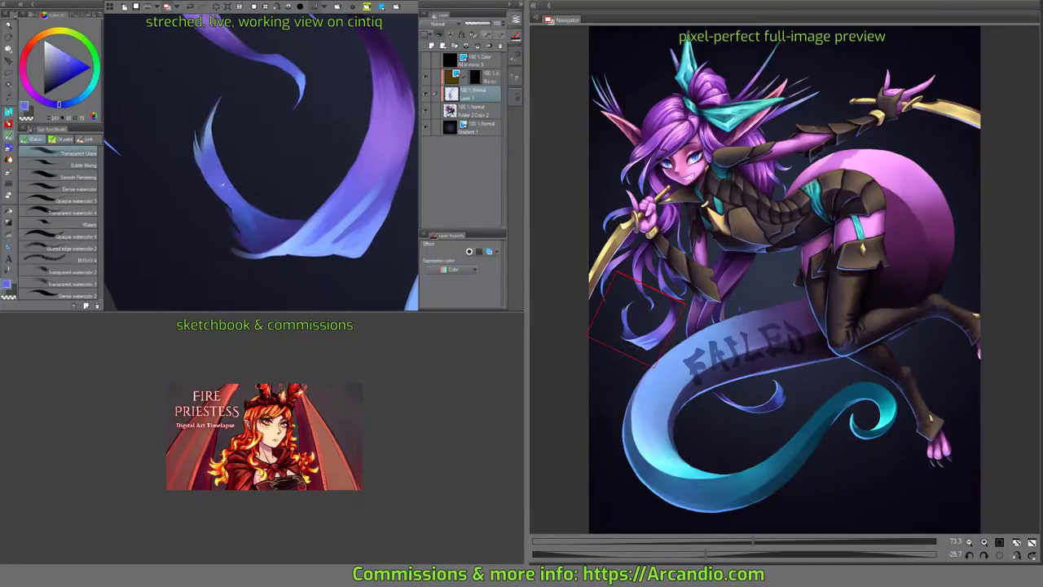
Glaze brighter blue onto the curled hair lock's tip, and merge the glaze layer into the painting layer below.
click(75, 65)
mouse_move(190, 147)
mouse_down()
mouse_move(213, 181)
mouse_move(210, 145)
mouse_move(236, 216)
mouse_move(224, 232)
mouse_move(236, 208)
mouse_move(266, 193)
mouse_up()
mouse_move(267, 130)
mouse_down()
mouse_move(227, 126)
mouse_move(222, 162)
mouse_move(214, 129)
mouse_move(225, 170)
mouse_move(202, 177)
mouse_move(230, 198)
mouse_move(210, 150)
mouse_move(222, 114)
mouse_up()
alt+click(227, 161)
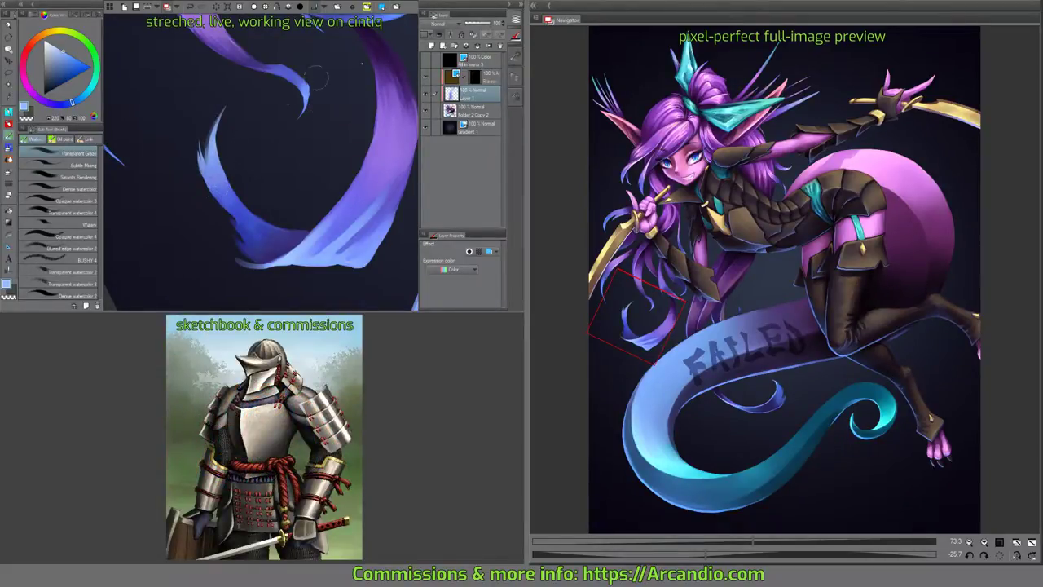
click(484, 47)
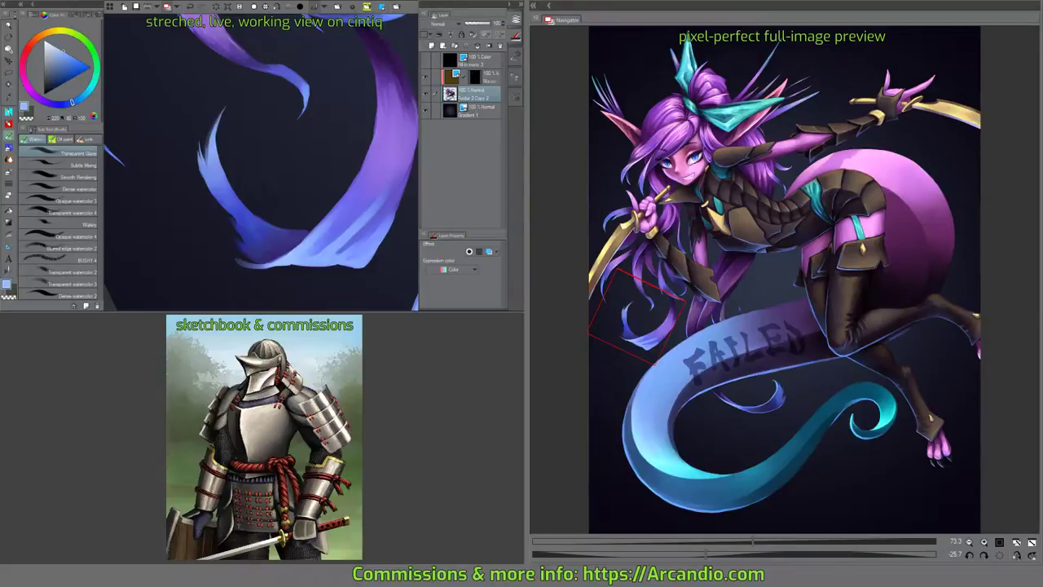
Extend and shape the light-blue tip of the curled hair lock with the Subtle Mixing brush.
scroll(261, 163, down, 1)
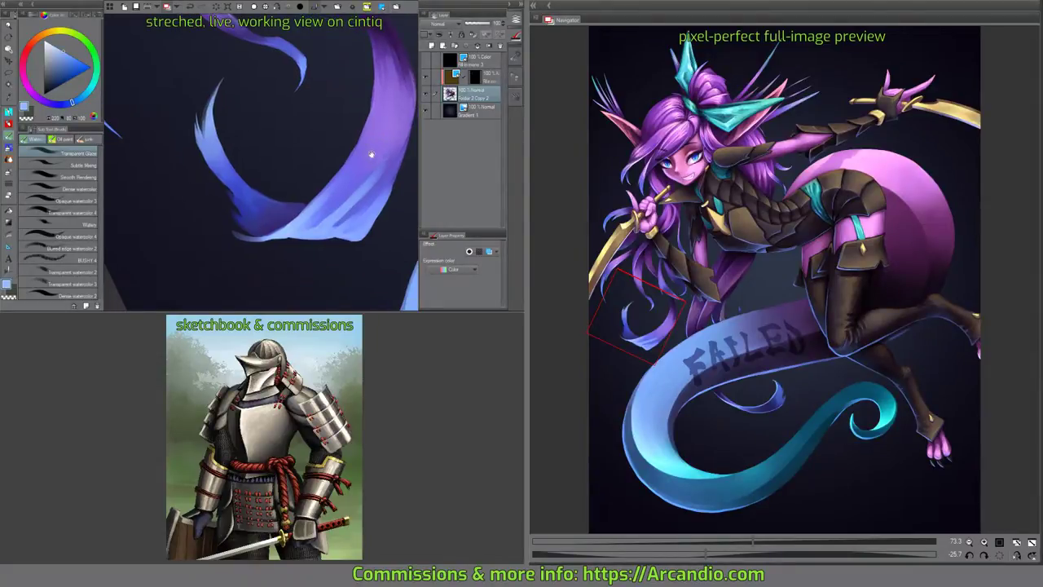
key(ctrl+@)
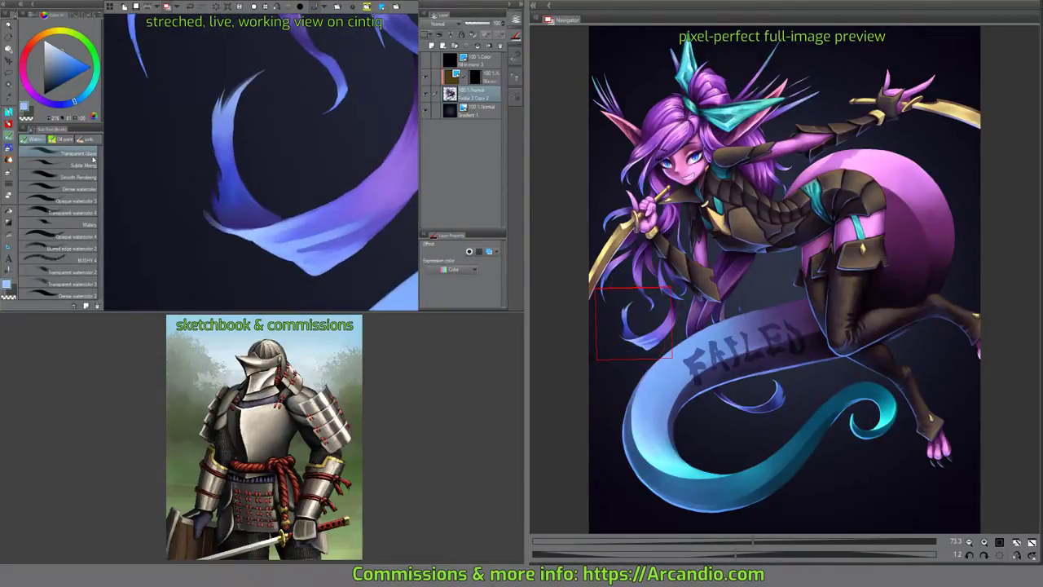
click(68, 164)
scroll(307, 114, up, 1)
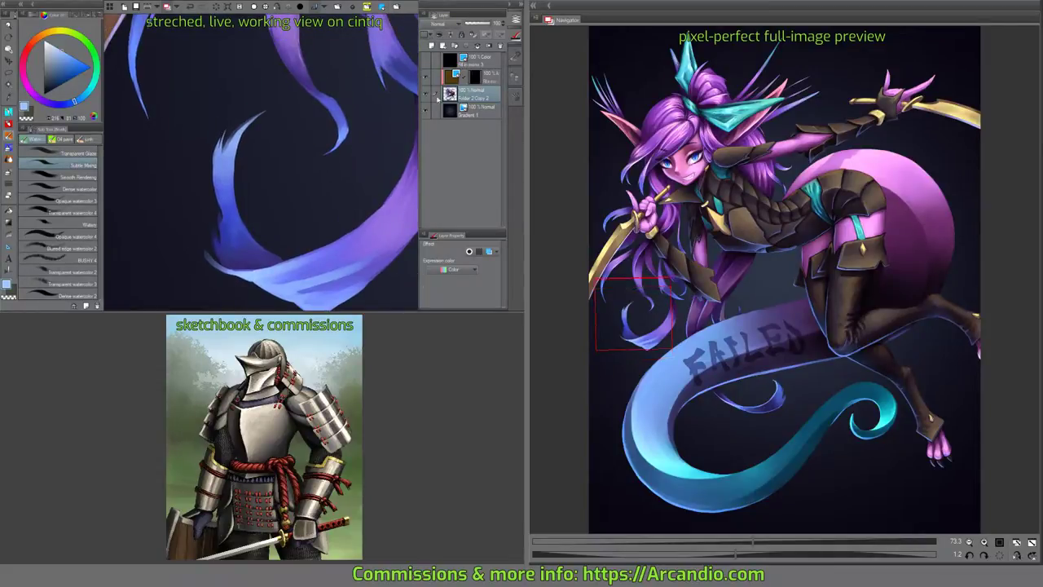
click(431, 46)
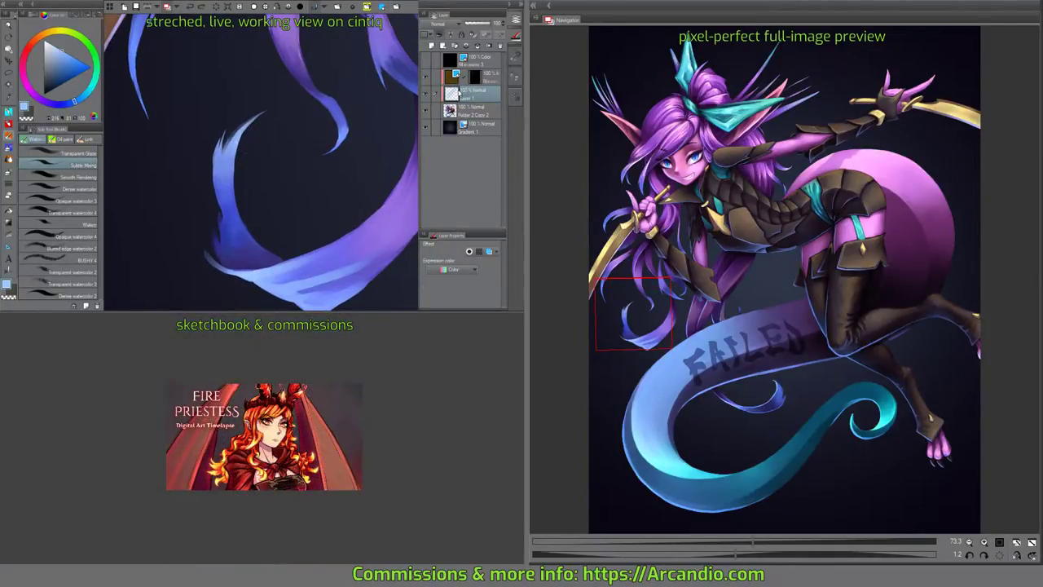
click(501, 49)
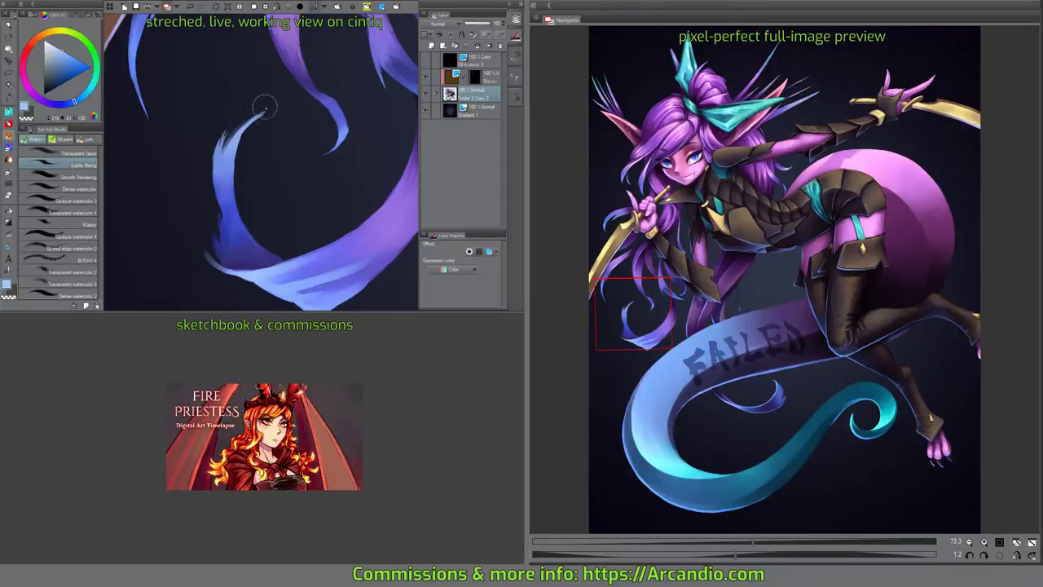
key(ctrl+alt+0)
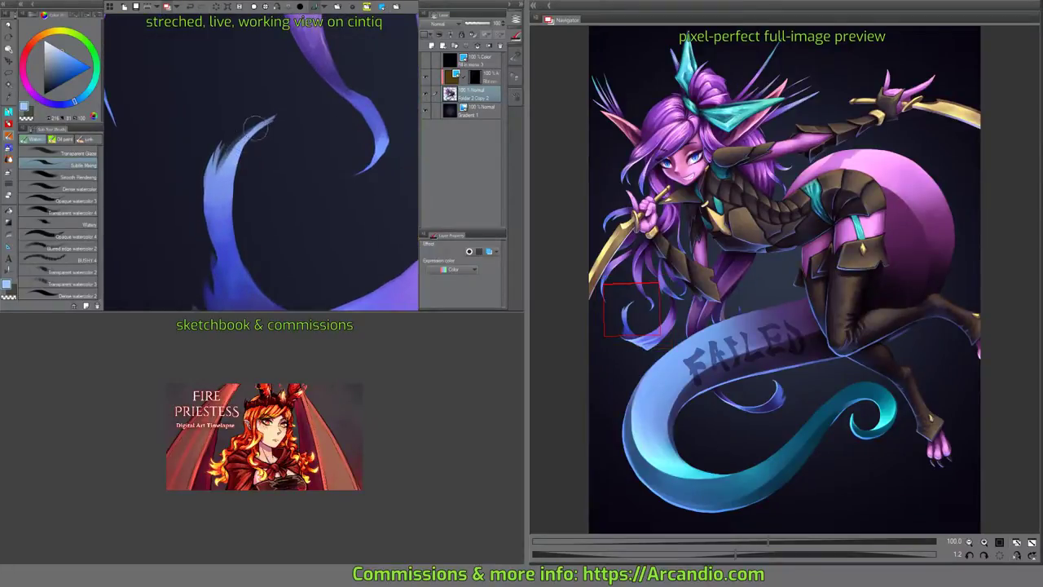
mouse_move(275, 117)
mouse_down()
mouse_move(312, 103)
mouse_move(303, 107)
mouse_up()
drag(321, 170, 196, 175)
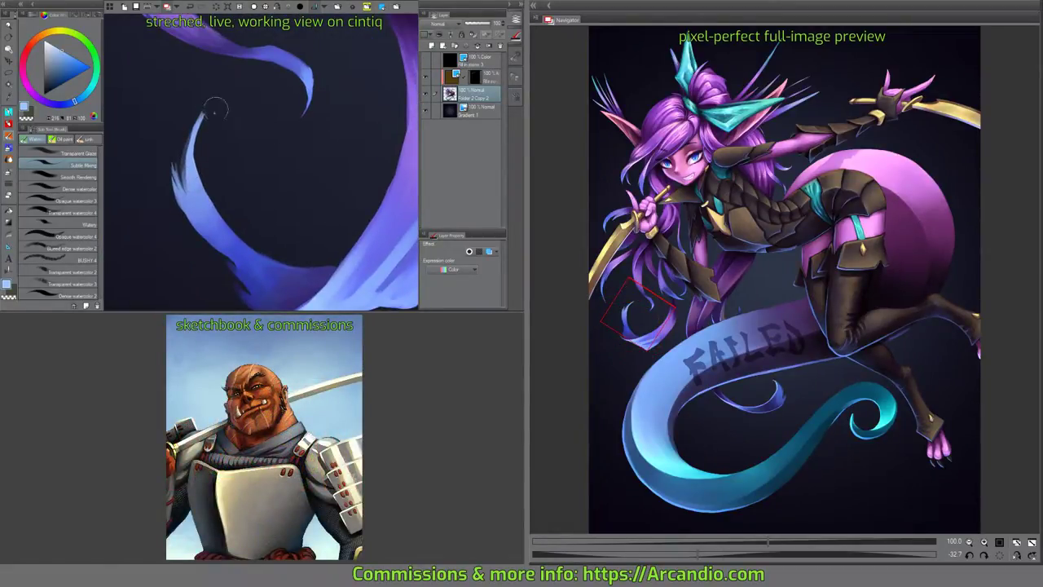
Sharpen the curled lock's tip with the eraser and paint fine light-blue wisps along its outer edge.
key(e)
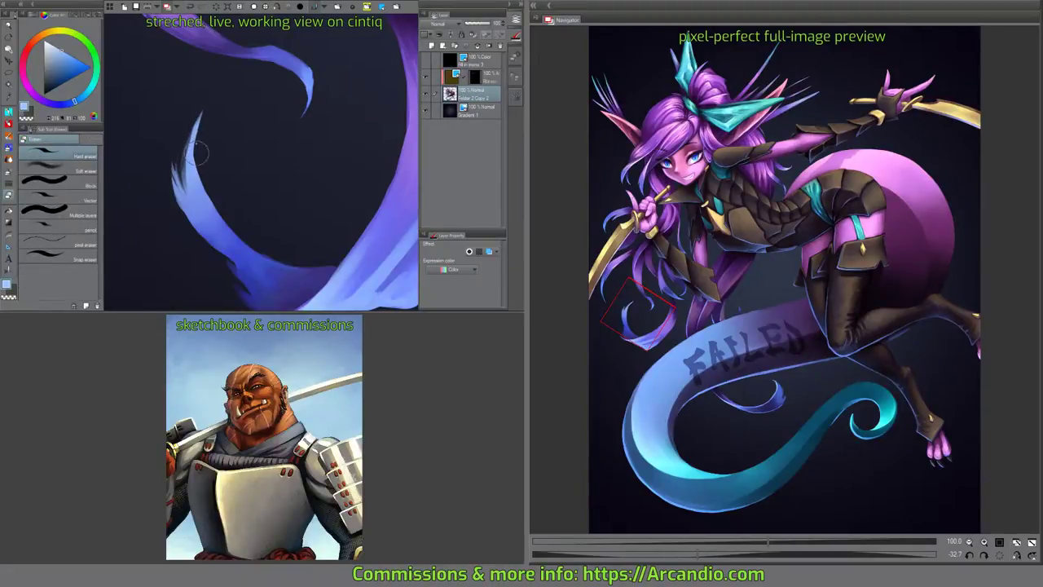
key(b)
mouse_move(209, 109)
mouse_down()
mouse_move(245, 111)
mouse_move(236, 124)
mouse_move(218, 122)
mouse_move(232, 98)
mouse_up()
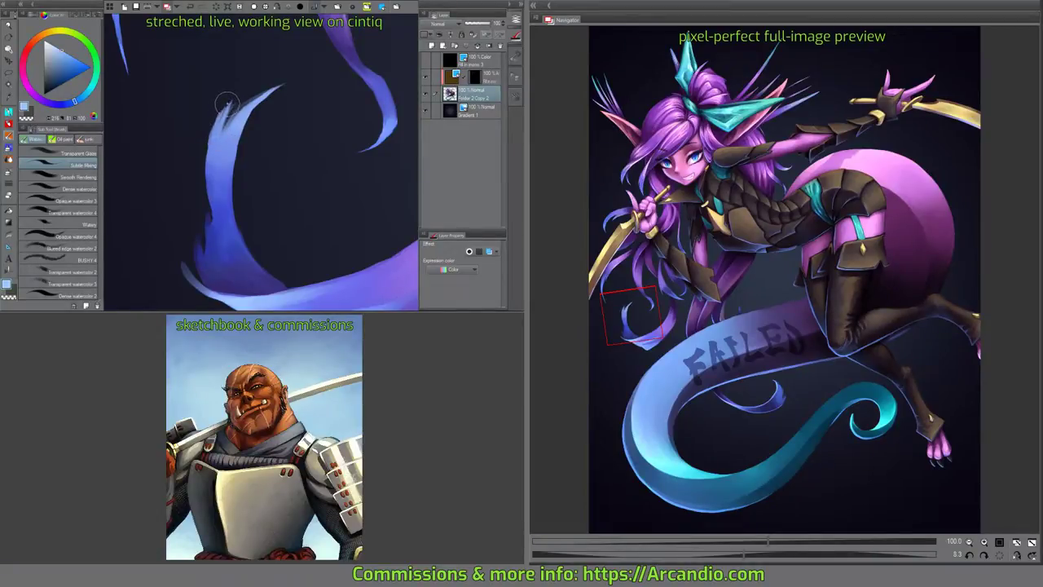
key(e)
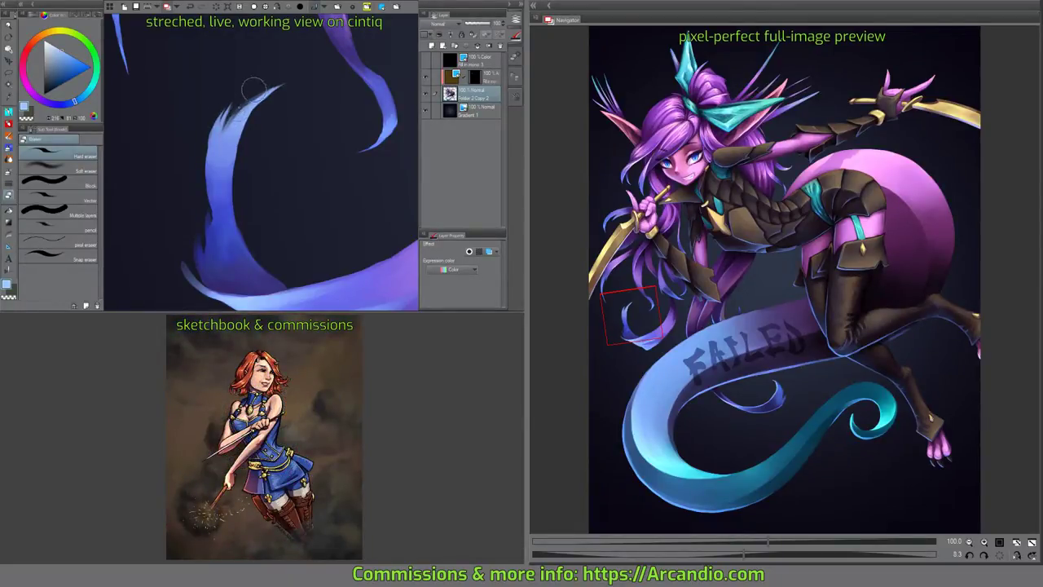
key(b)
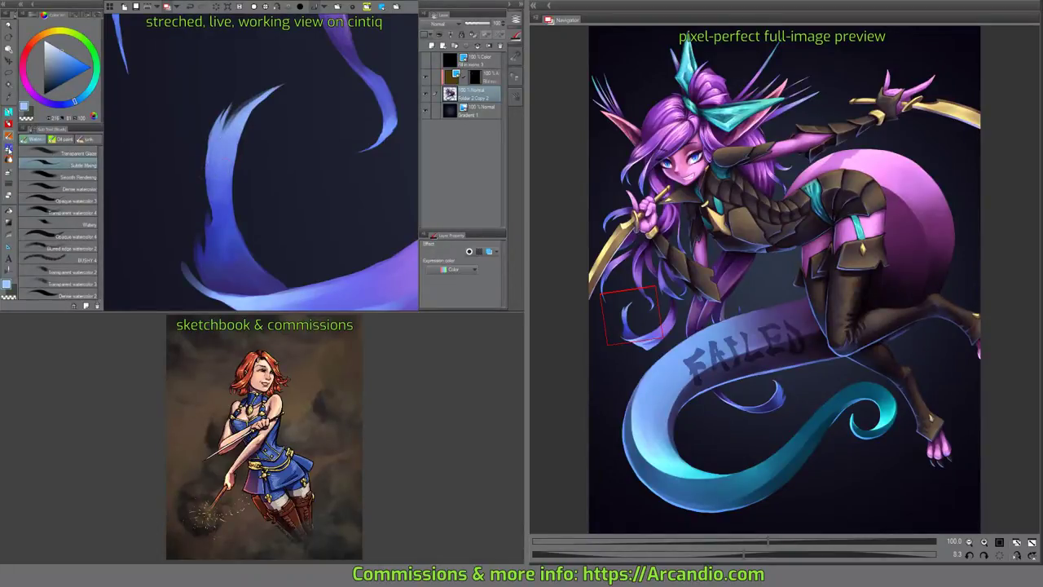
Blend the light blue into the darker blue along the middle of the curled lock and pull wisps from its outer edge.
click(8, 149)
click(9, 159)
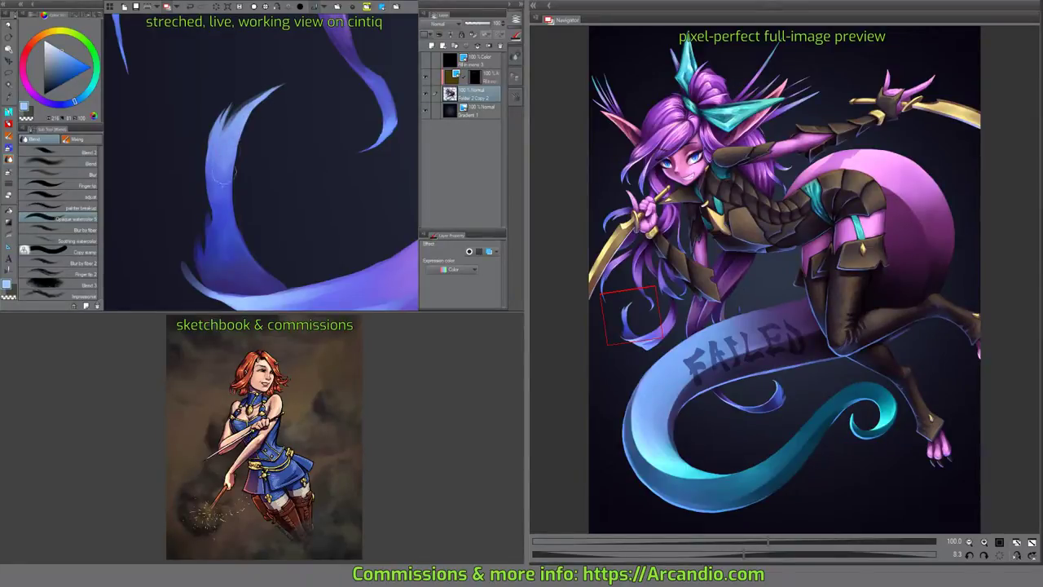
drag(217, 214, 212, 196)
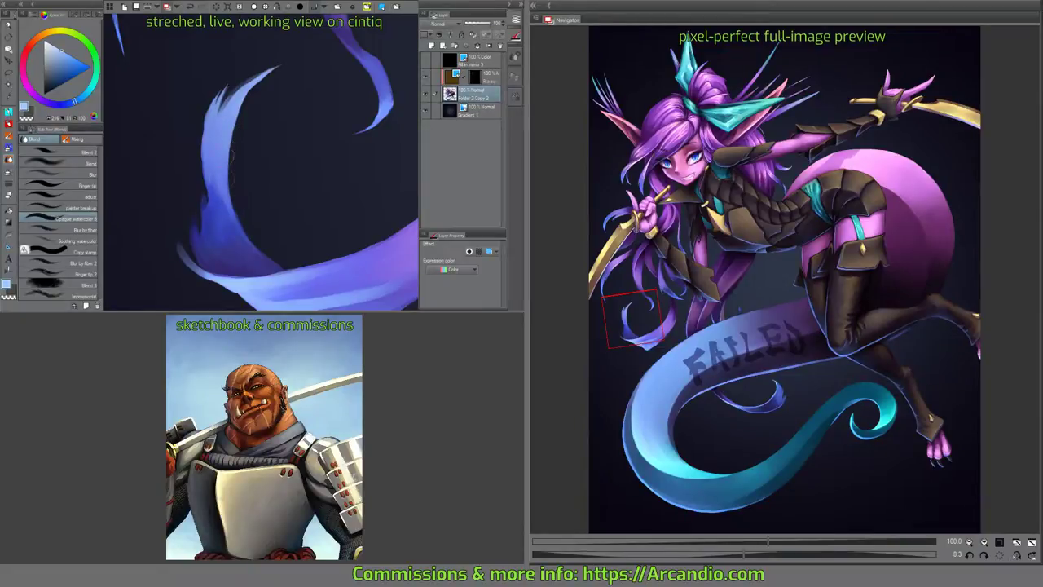
mouse_move(230, 157)
mouse_down()
mouse_move(225, 122)
mouse_move(237, 153)
mouse_up()
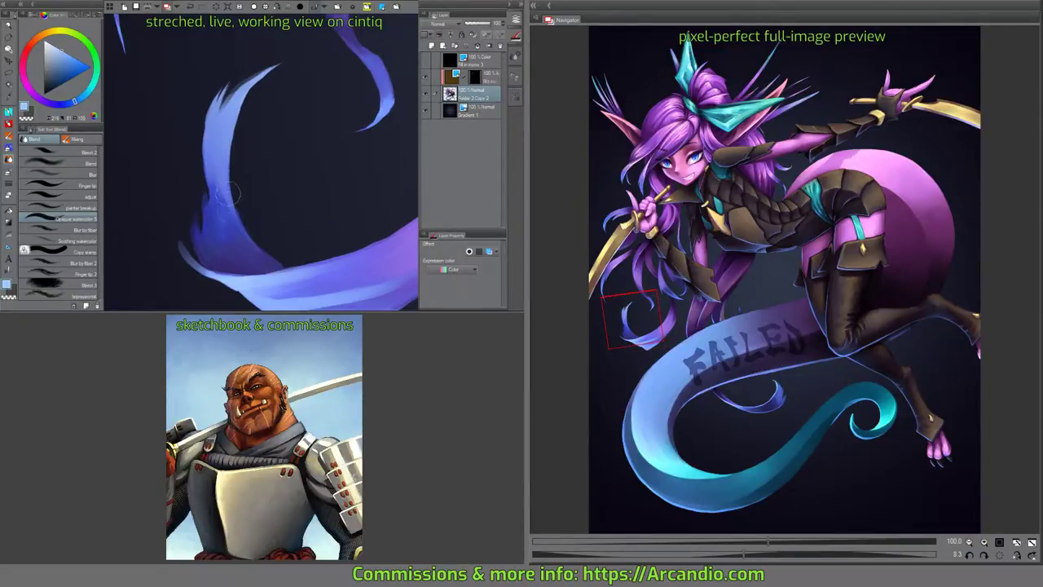
drag(204, 199, 210, 137)
drag(219, 228, 196, 131)
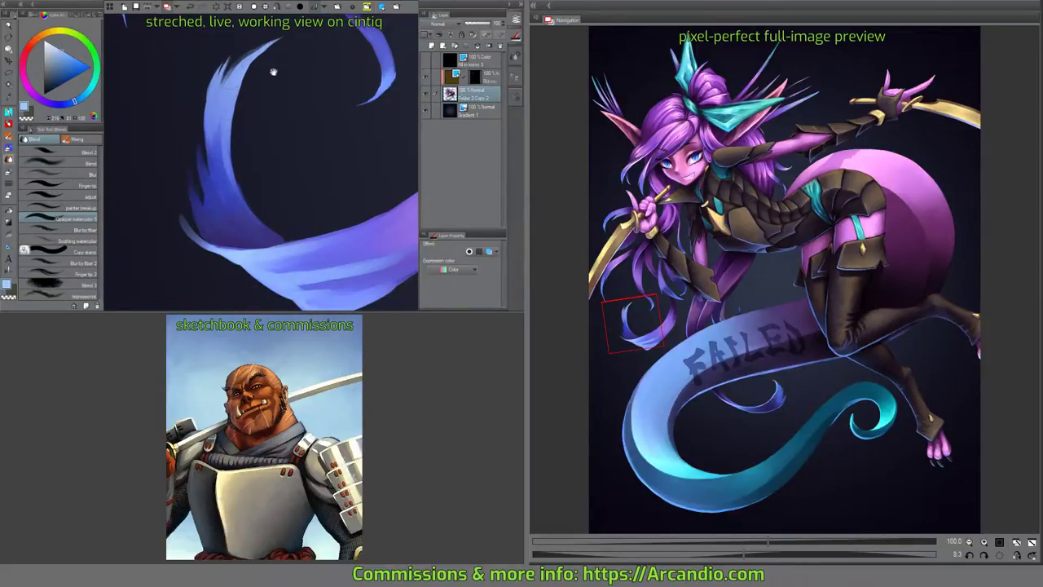
Smooth the dark-blue outer edge of the curled lock and blend lighter blue streaks down toward its fold.
drag(263, 112, 262, 95)
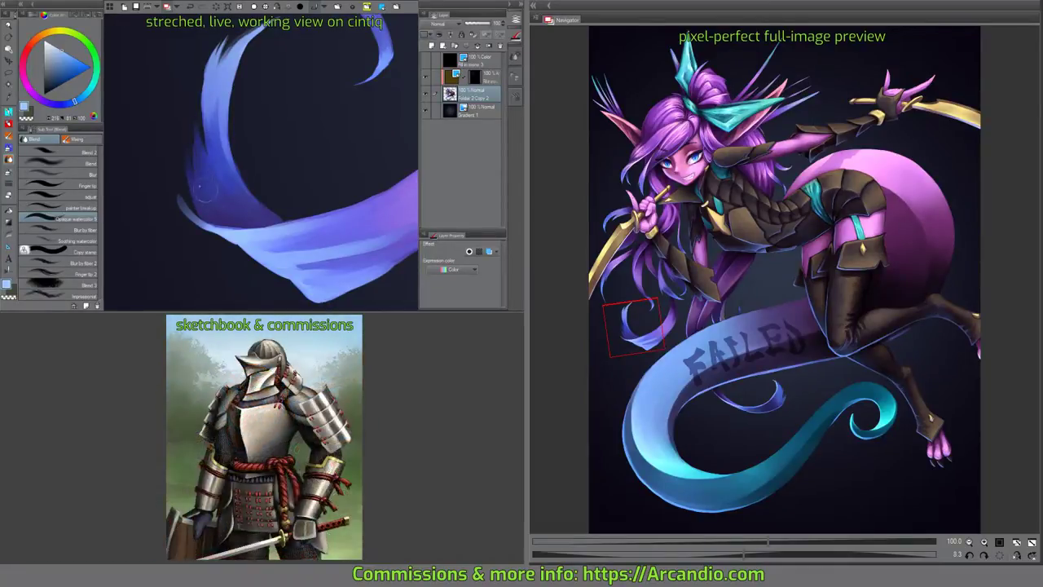
drag(205, 190, 197, 93)
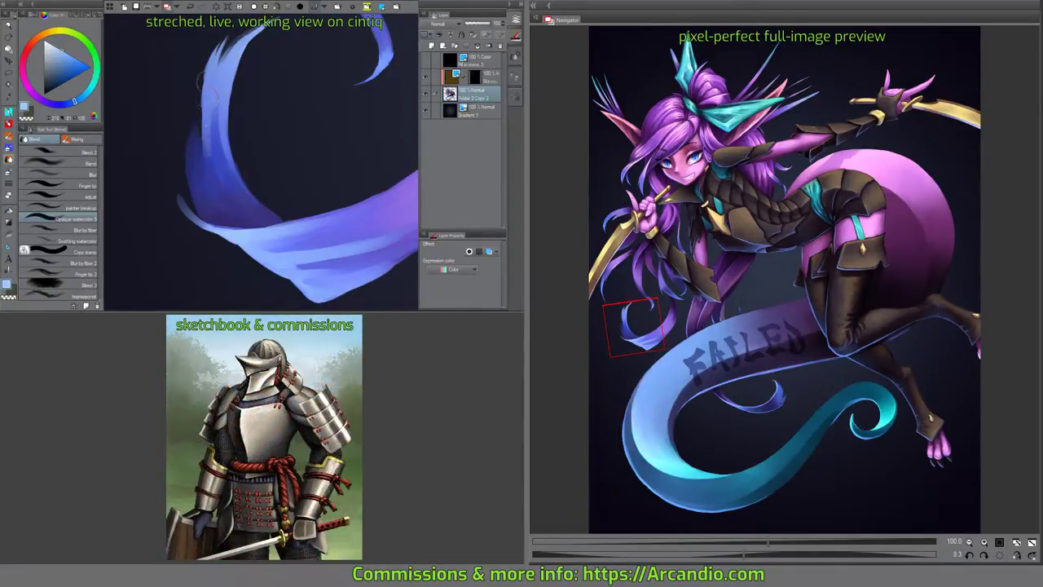
drag(203, 104, 213, 172)
drag(204, 110, 220, 171)
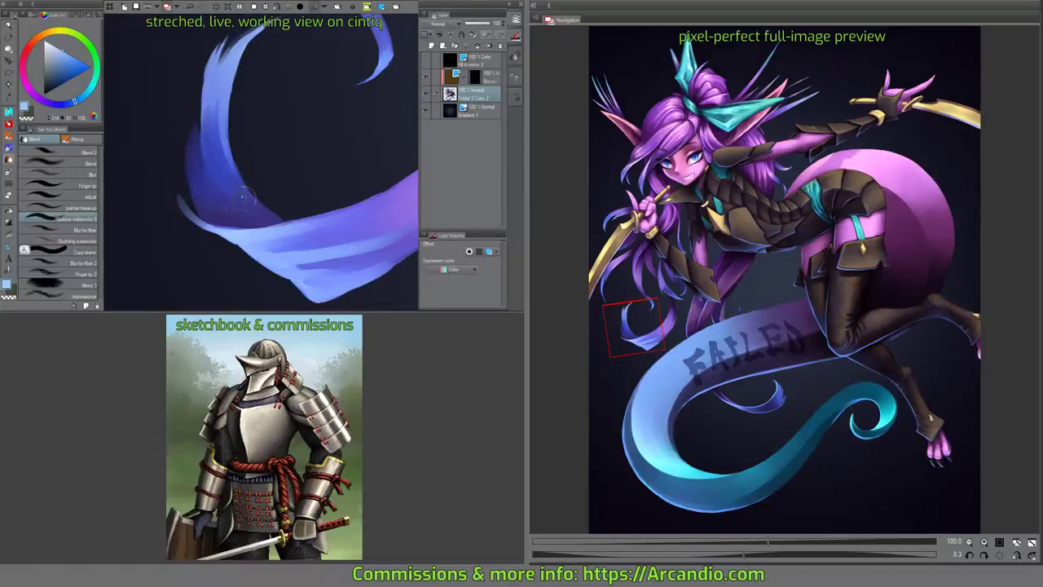
mouse_move(293, 181)
mouse_down()
mouse_move(293, 138)
mouse_move(354, 216)
mouse_move(344, 130)
mouse_move(333, 163)
mouse_move(328, 144)
mouse_move(332, 177)
mouse_move(289, 155)
mouse_up()
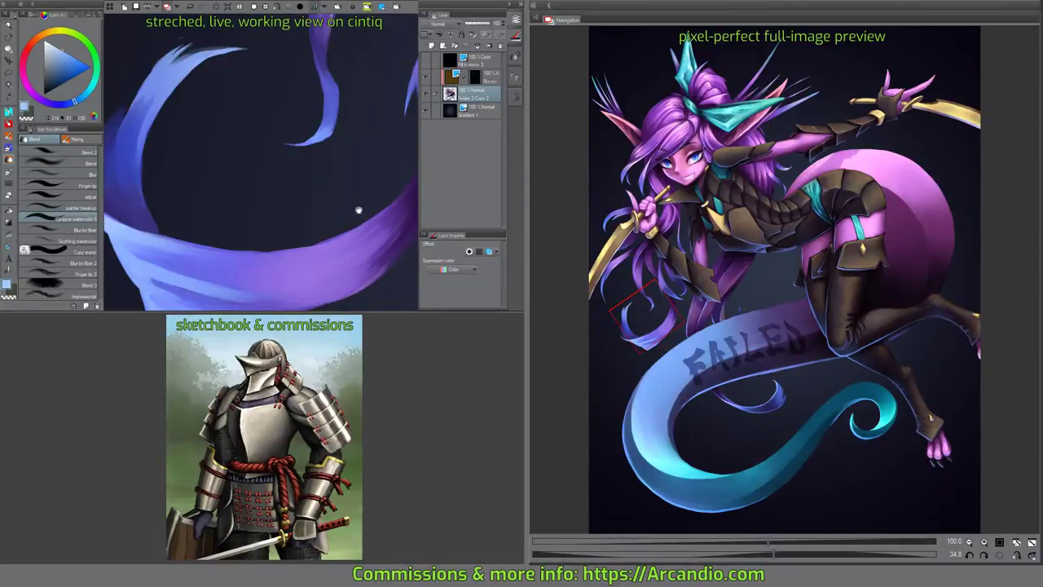
Blend the purple shading on the broad hair locks between the arm guard and the tail.
drag(356, 212, 270, 150)
scroll(271, 150, up, 3)
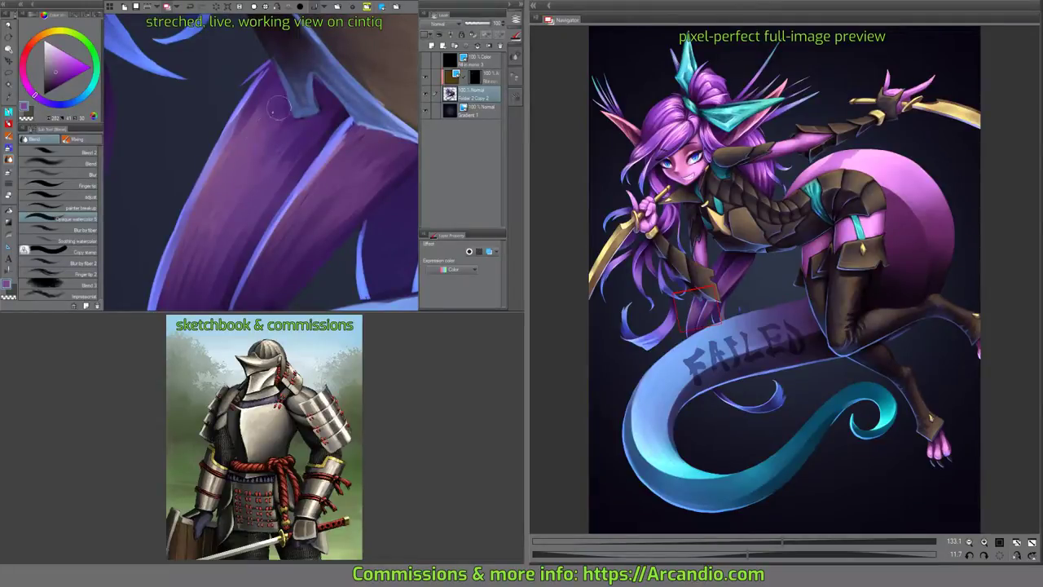
mouse_move(272, 173)
mouse_down()
mouse_move(316, 148)
mouse_move(301, 151)
mouse_move(303, 111)
mouse_up()
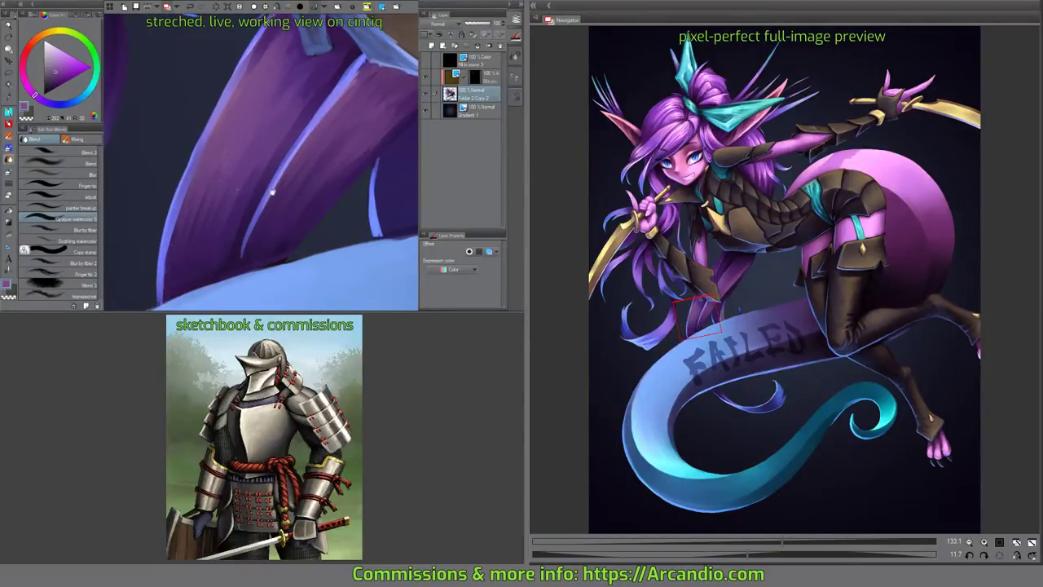
mouse_move(272, 192)
mouse_down()
mouse_move(247, 97)
mouse_move(240, 186)
mouse_move(246, 152)
mouse_up()
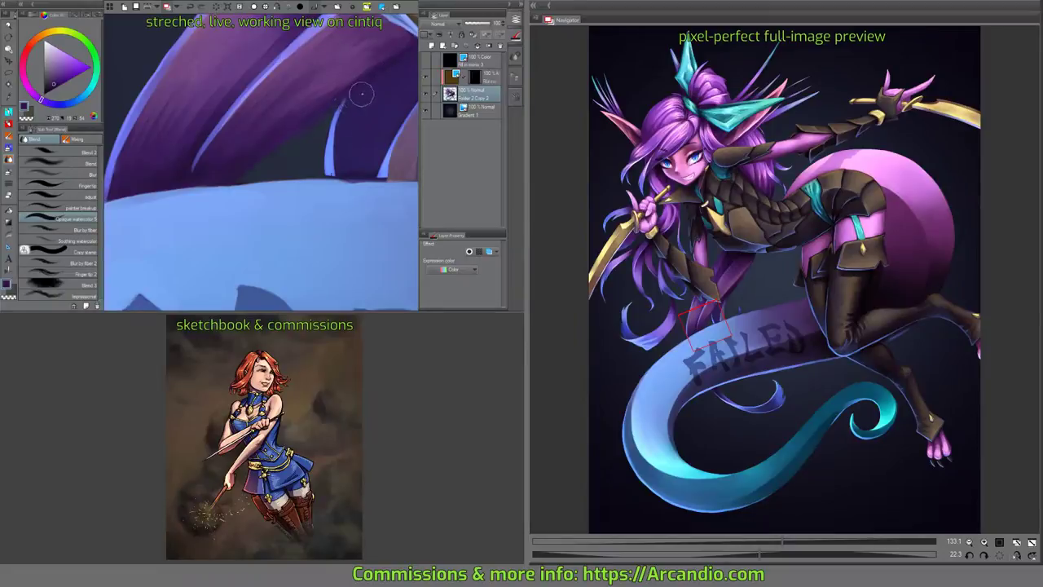
Clean up and blend the edges of the narrow purple locks beside the arm guard's tip with a sampled dark tone.
key(-)
key(-)
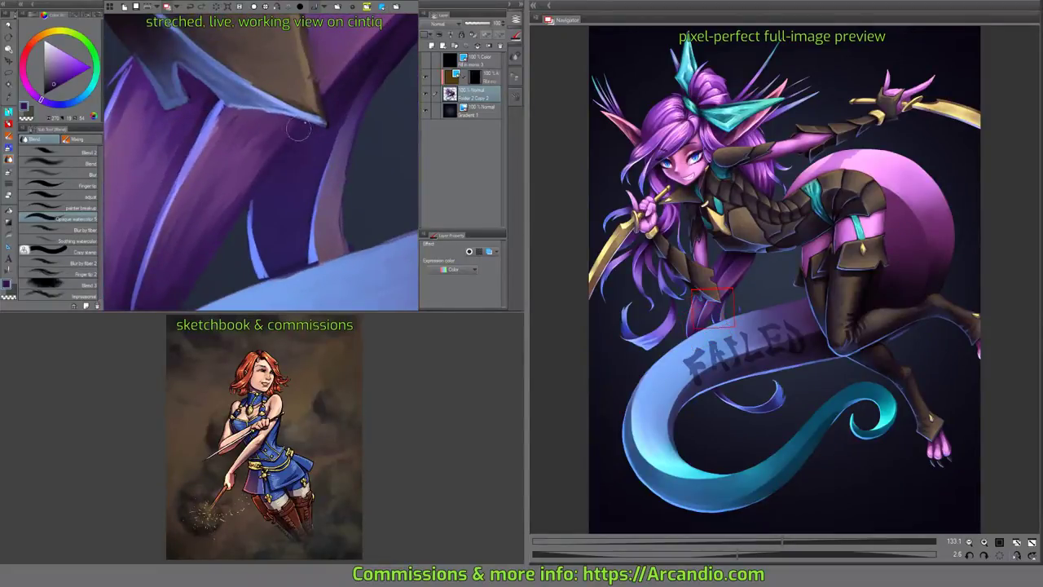
scroll(298, 129, down, 3)
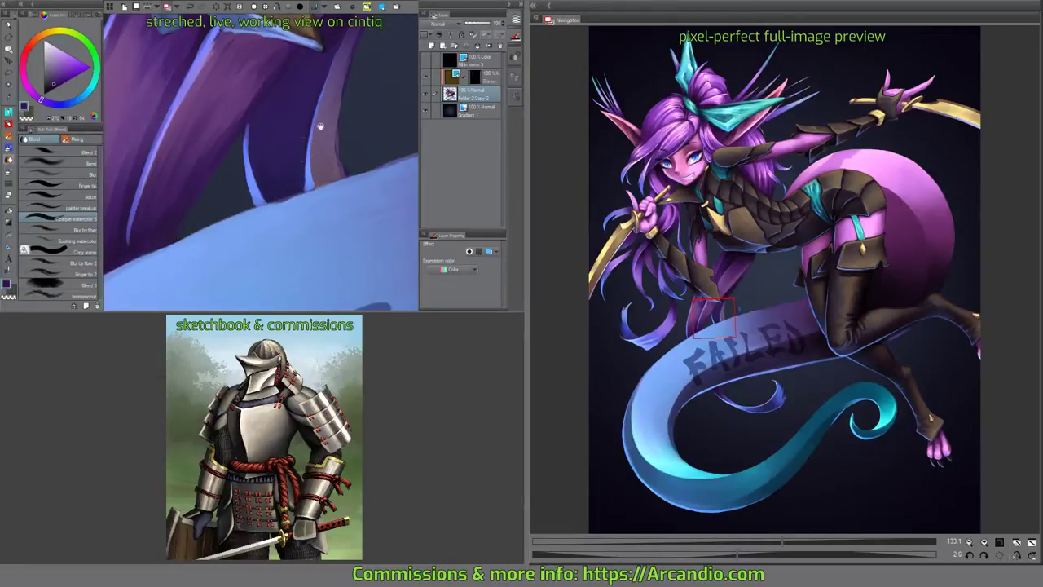
mouse_move(320, 126)
mouse_down()
mouse_move(257, 183)
mouse_move(232, 237)
mouse_move(253, 196)
mouse_up()
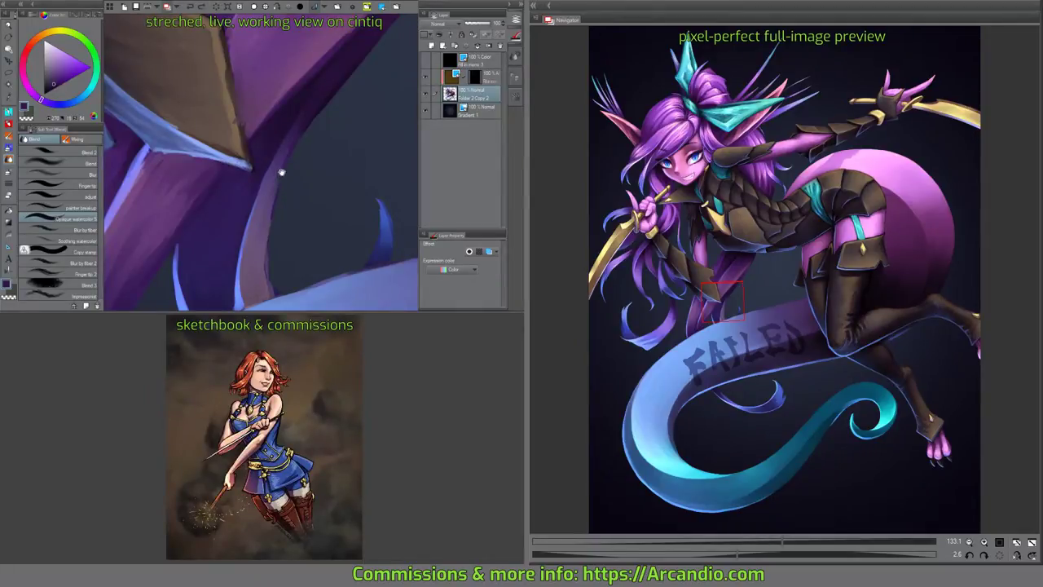
drag(281, 172, 240, 223)
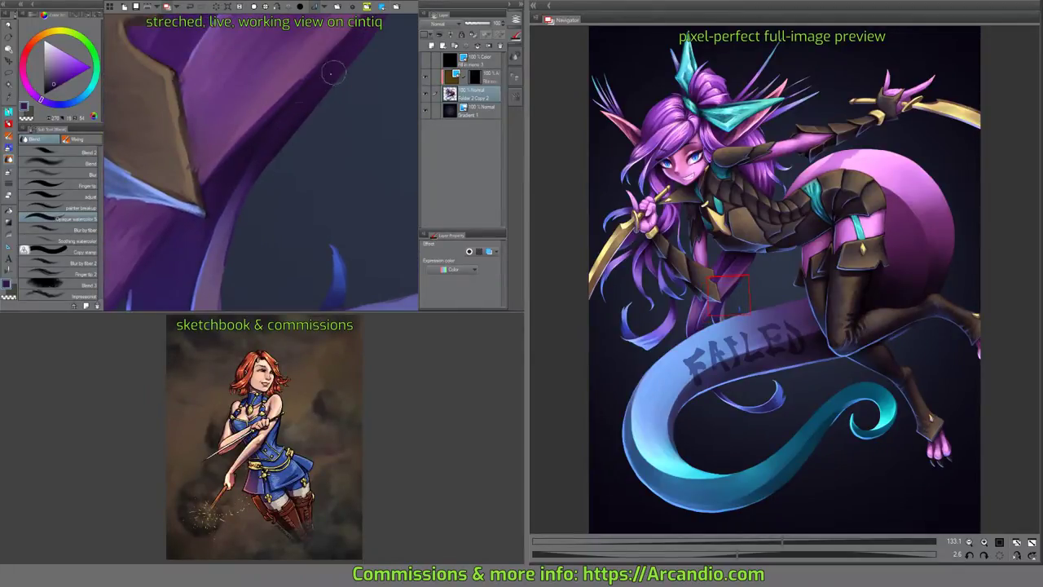
drag(332, 74, 280, 167)
Sample purple from the thigh and draw shadow strokes with the pencil on the pink tail base above the hip armor.
scroll(277, 135, down, 4)
drag(355, 137, 391, 204)
drag(342, 180, 285, 218)
drag(348, 141, 343, 145)
mouse_move(338, 183)
mouse_down()
mouse_move(338, 139)
mouse_move(354, 167)
mouse_move(295, 151)
mouse_up()
alt+click(303, 259)
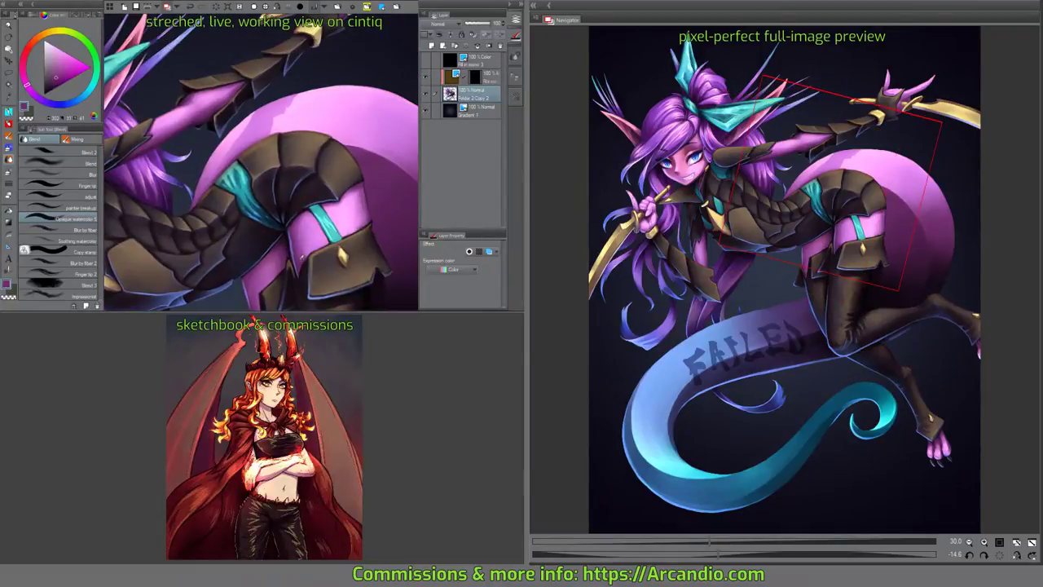
click(11, 124)
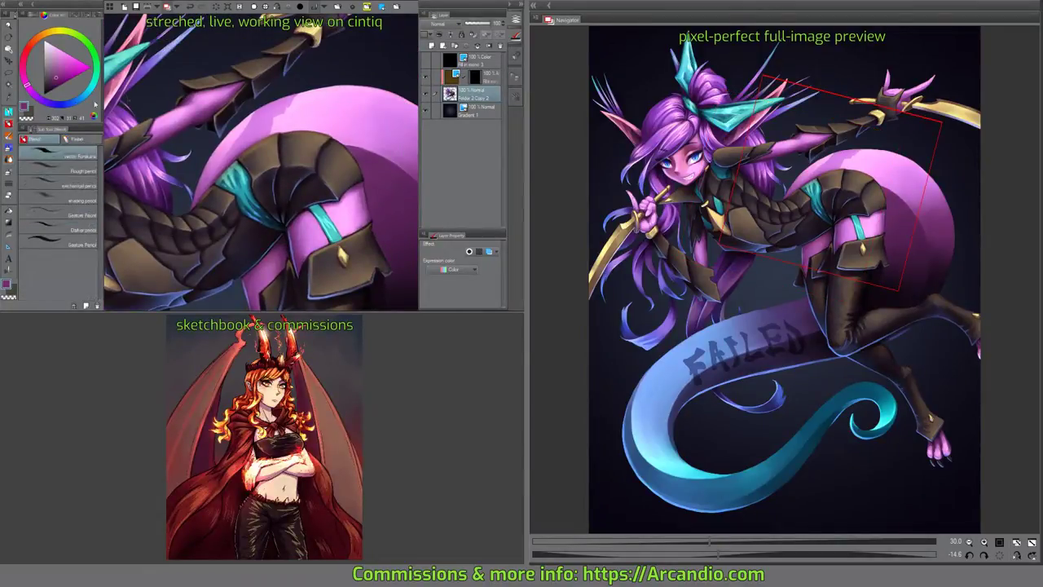
drag(218, 165, 254, 138)
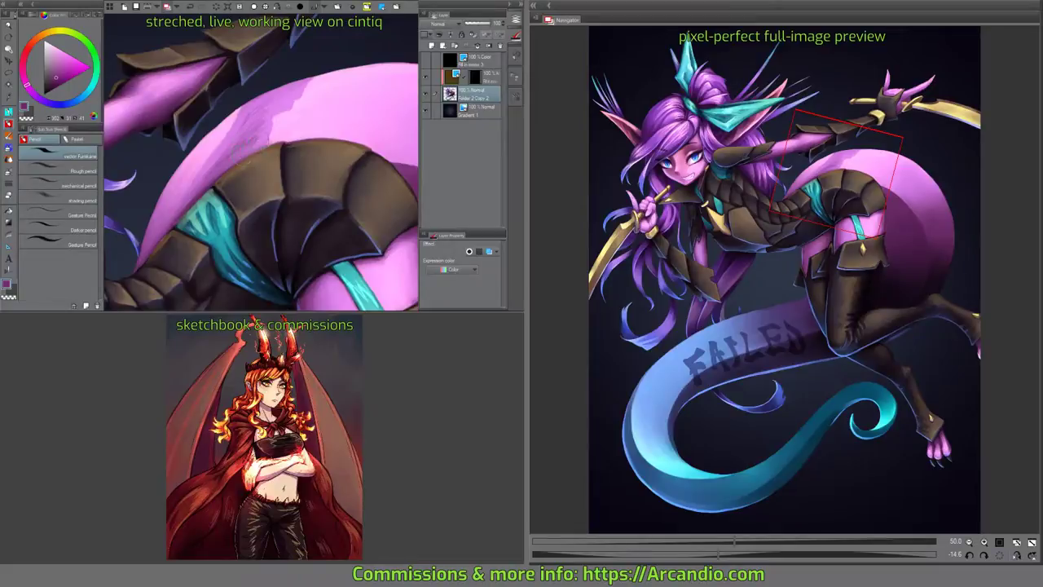
scroll(278, 108, up, 2)
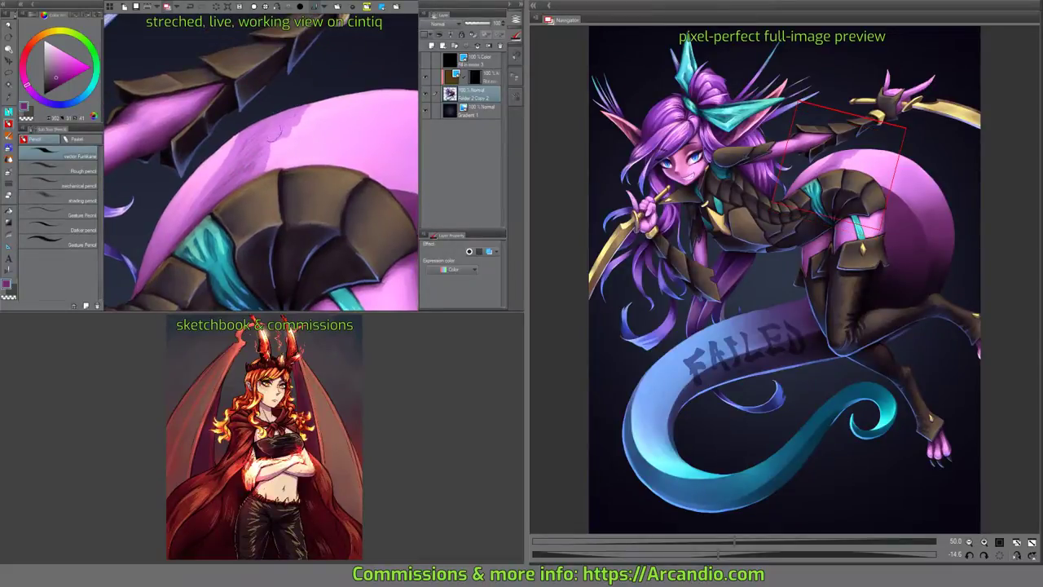
drag(278, 147, 299, 126)
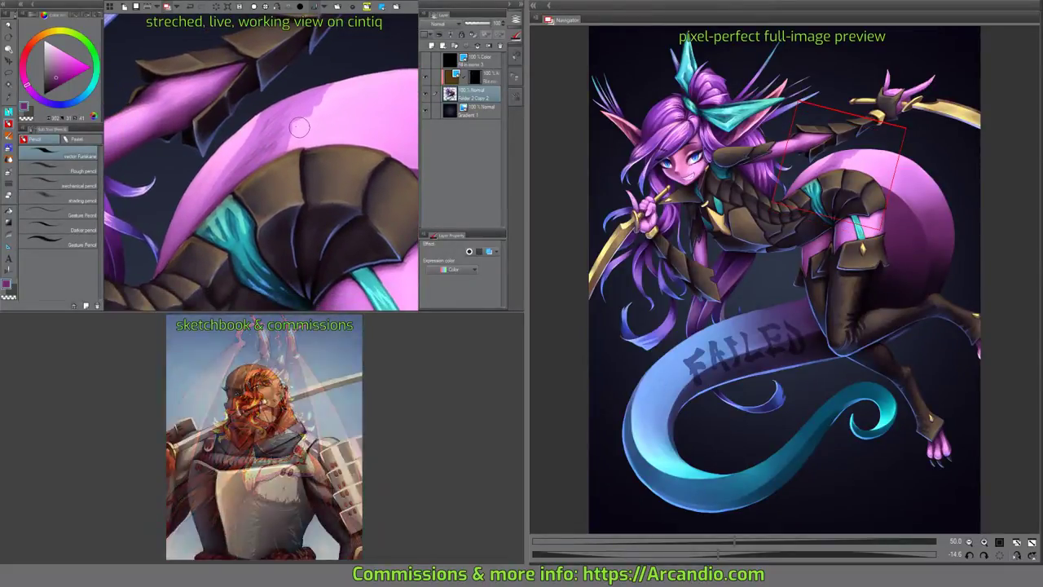
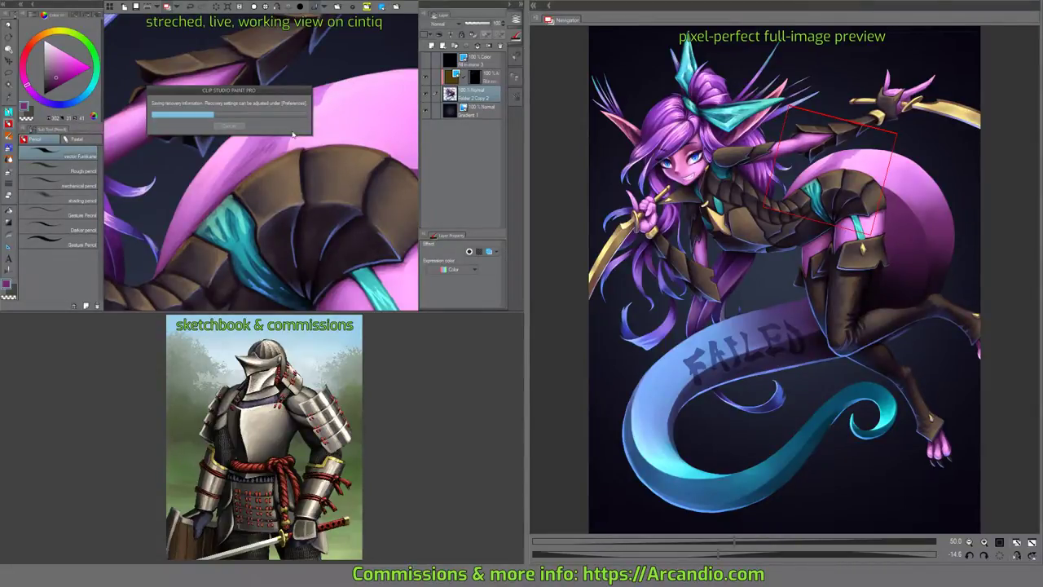
Refine the shadow on the tail base along the hip armor's edge and choose the Subtle Mixing brush.
mouse_move(261, 146)
mouse_down()
mouse_move(249, 159)
mouse_move(276, 142)
mouse_up()
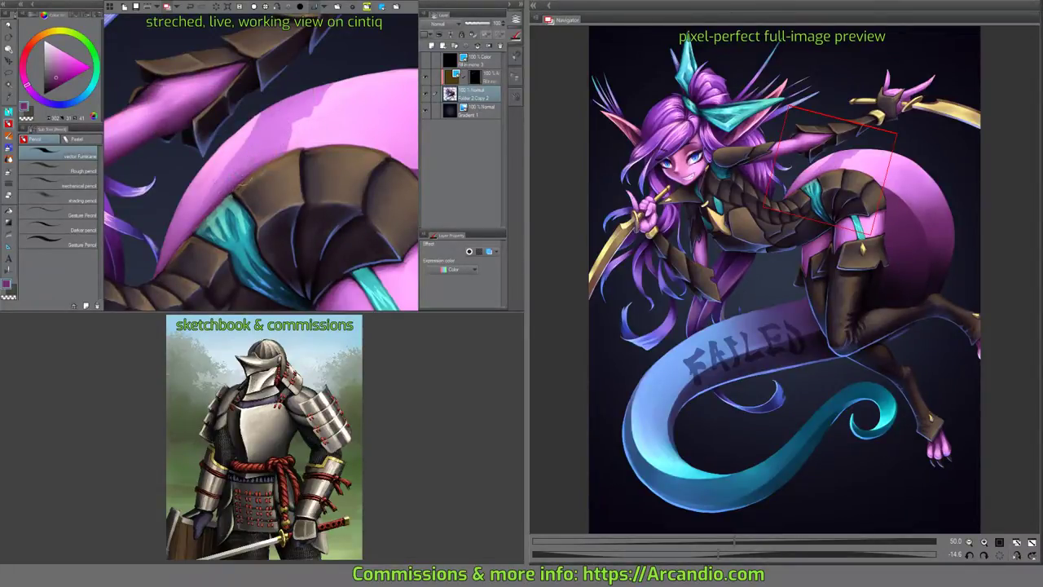
drag(235, 177, 264, 155)
key(minus)
key(minus)
key(minus)
key(minus)
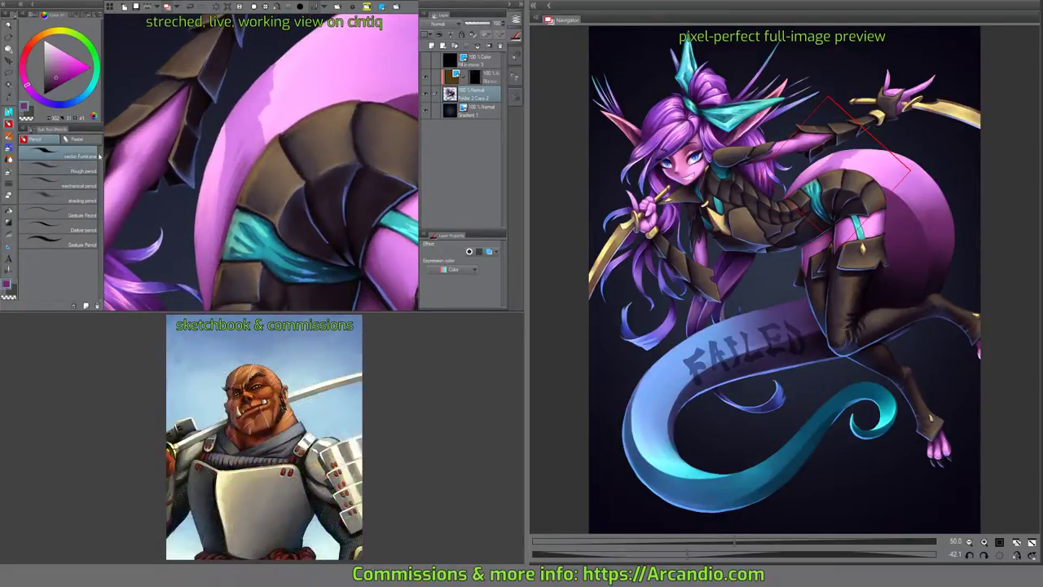
key(b)
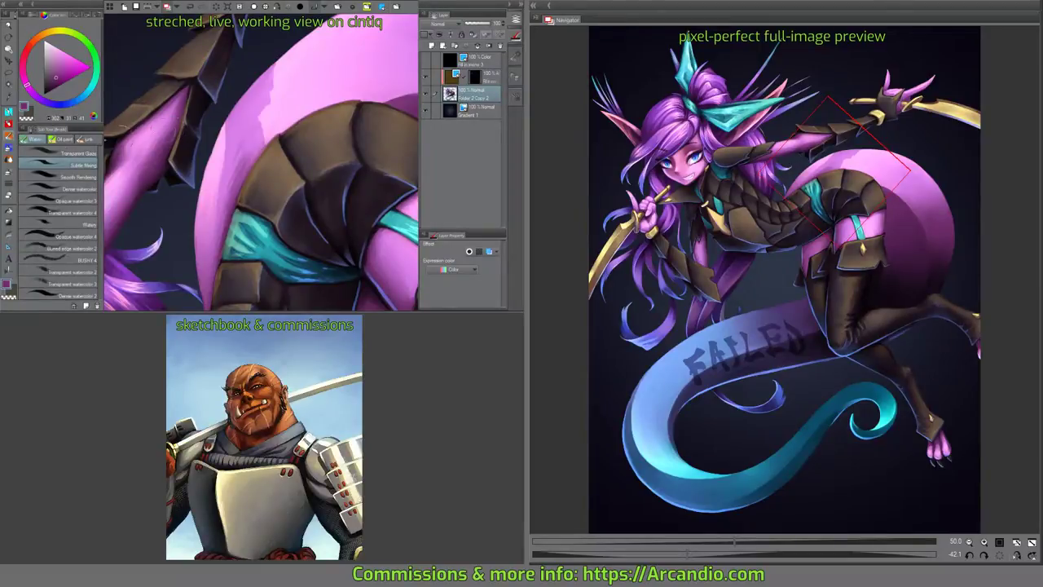
Blend the edges of the purple shadow on the tail base along the hip armor with the Opaque watercolor blending brush.
key(j)
scroll(260, 162, up, 3)
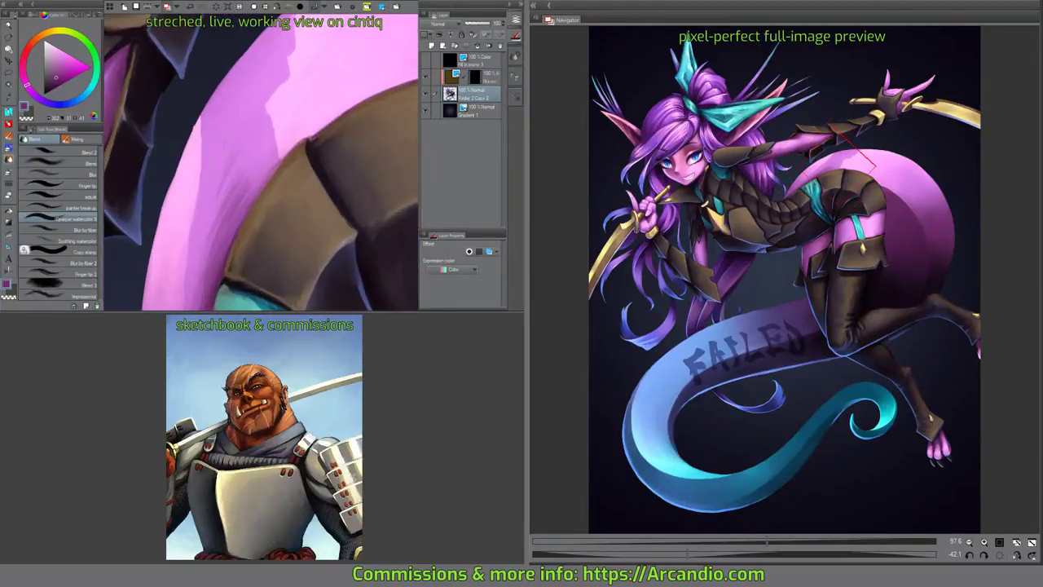
drag(242, 202, 247, 167)
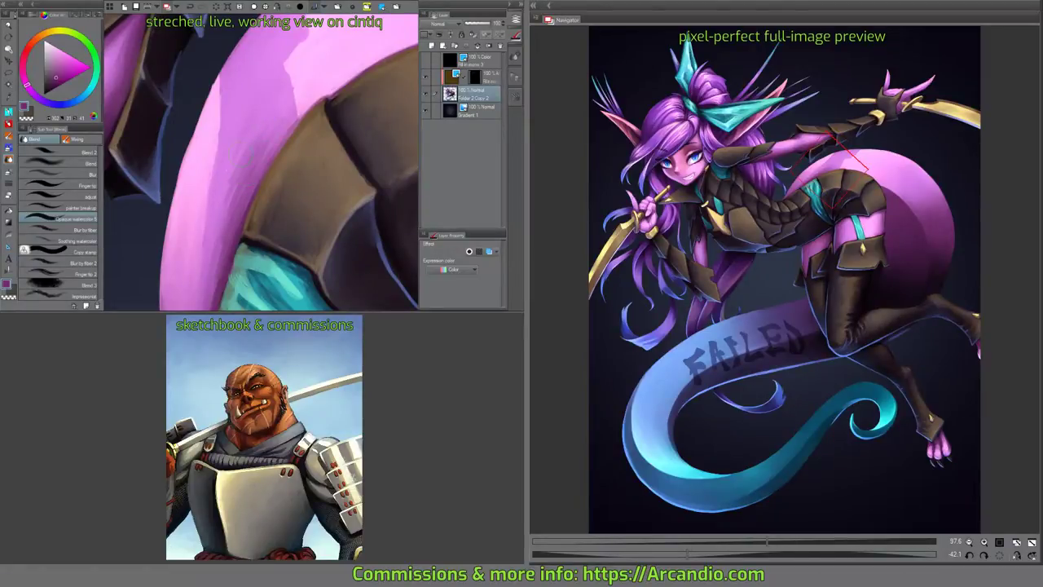
drag(246, 175, 248, 163)
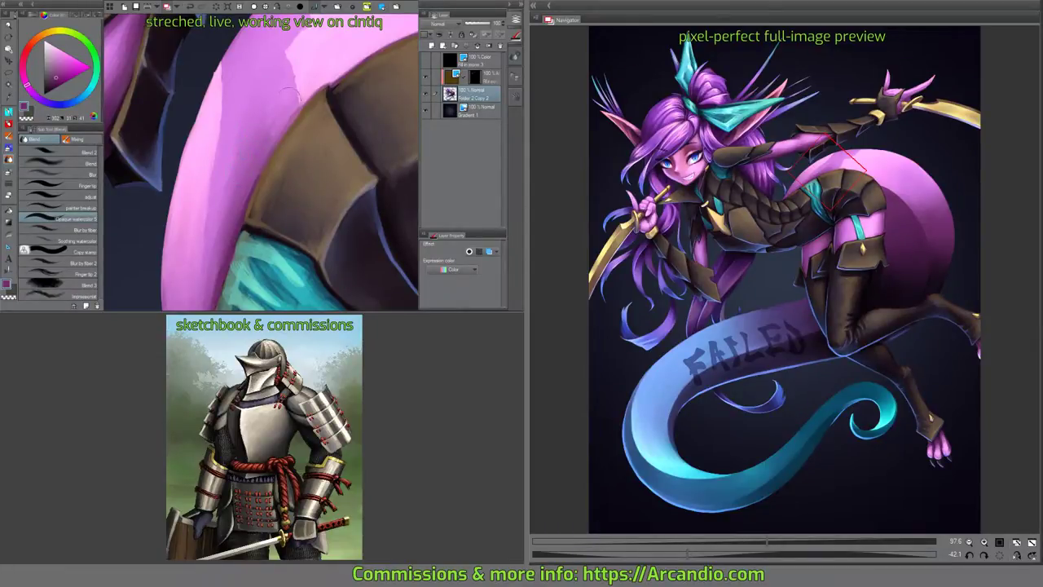
drag(291, 92, 274, 108)
mouse_move(322, 71)
mouse_down()
mouse_move(326, 91)
mouse_move(294, 133)
mouse_up()
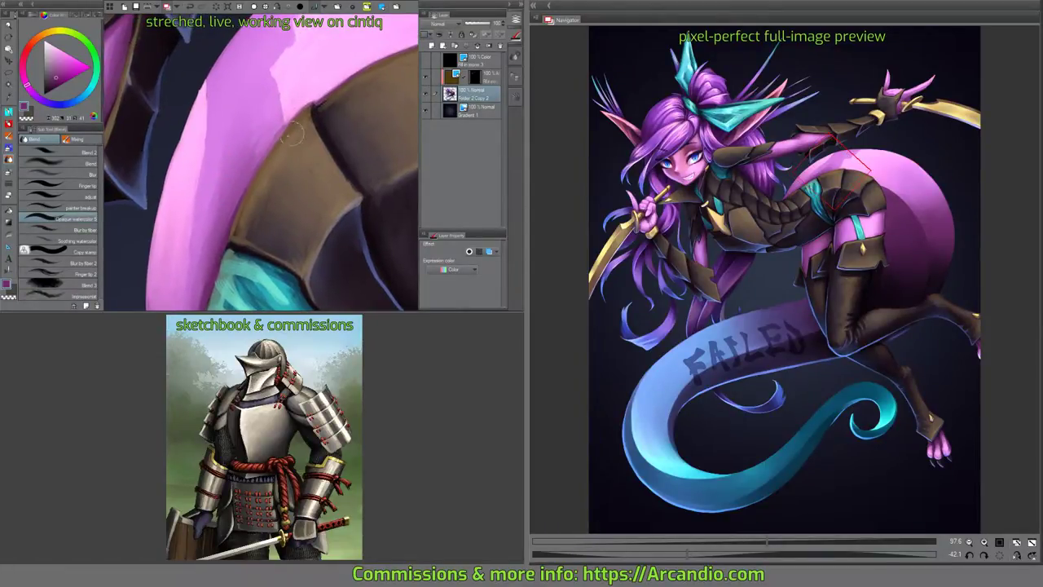
drag(262, 166, 263, 135)
scroll(282, 97, down, 3)
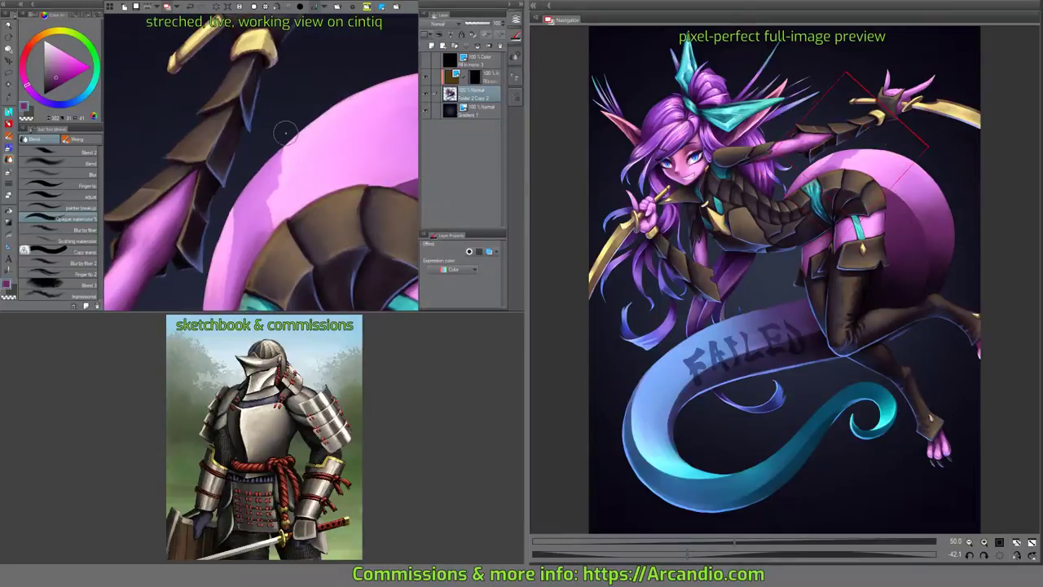
mouse_move(285, 134)
mouse_down()
mouse_move(353, 135)
mouse_move(376, 153)
mouse_move(356, 165)
mouse_move(371, 175)
mouse_up()
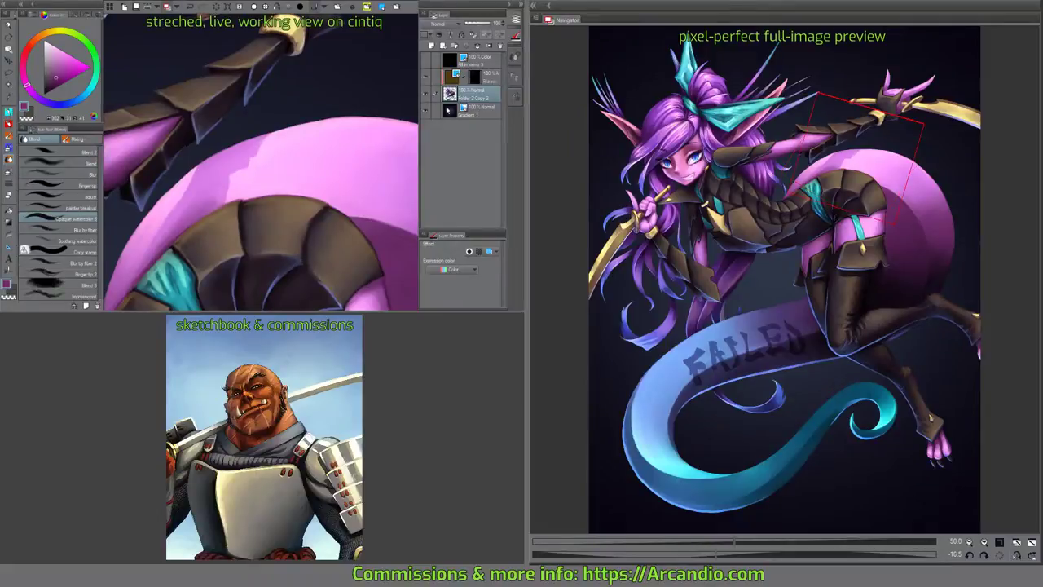
Select the Add (Glow) layer and add pen highlights to the gold ornament and clasp on the chest armor.
click(476, 79)
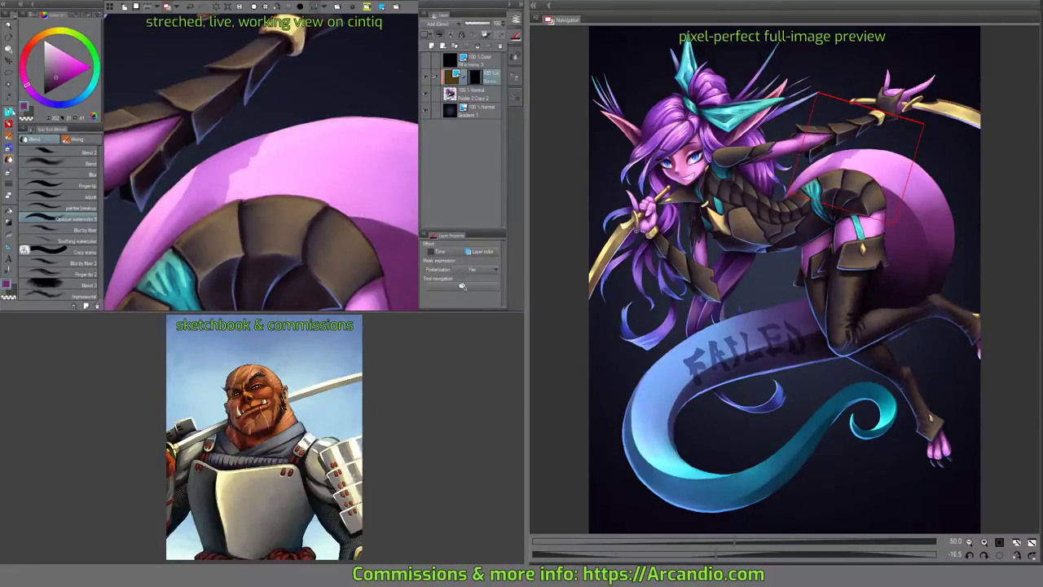
key(p)
mouse_move(204, 204)
mouse_down()
mouse_move(269, 164)
mouse_move(305, 189)
mouse_move(282, 208)
mouse_up()
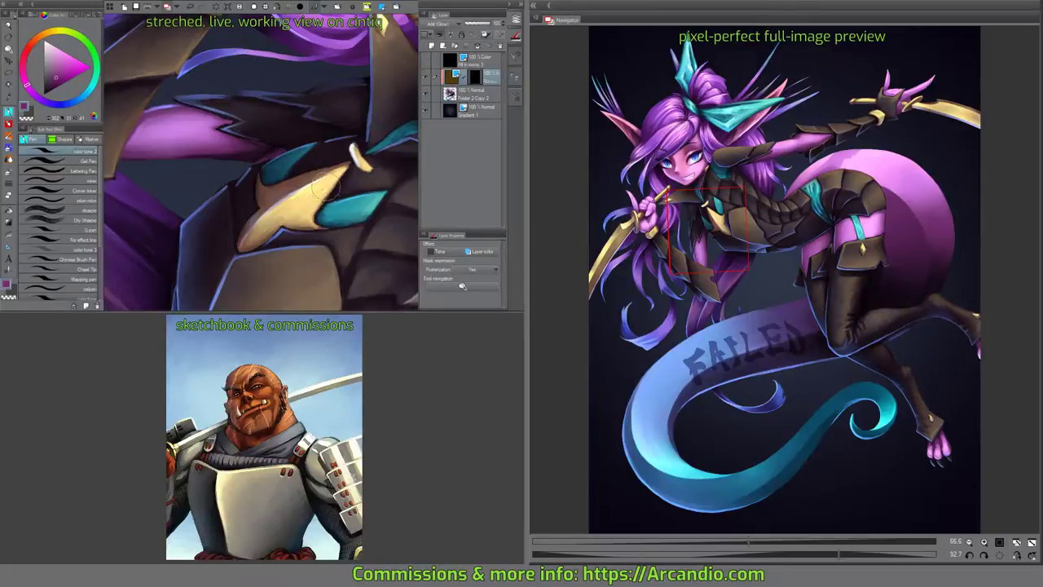
drag(298, 196, 265, 204)
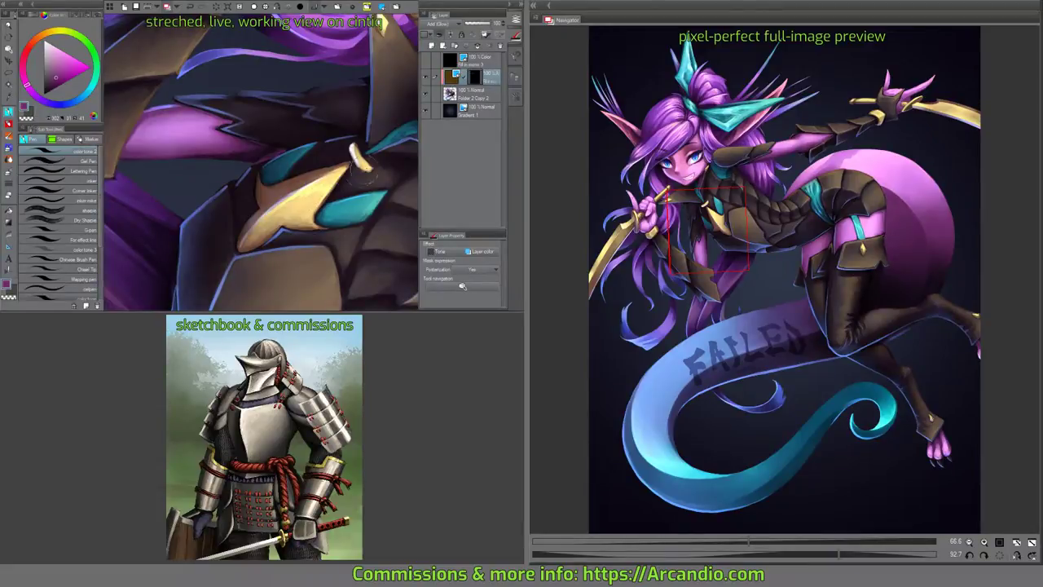
drag(359, 156, 335, 147)
Add pen highlights to the lower sword's blade and the gold wrist band of the hand holding it.
drag(276, 128, 210, 179)
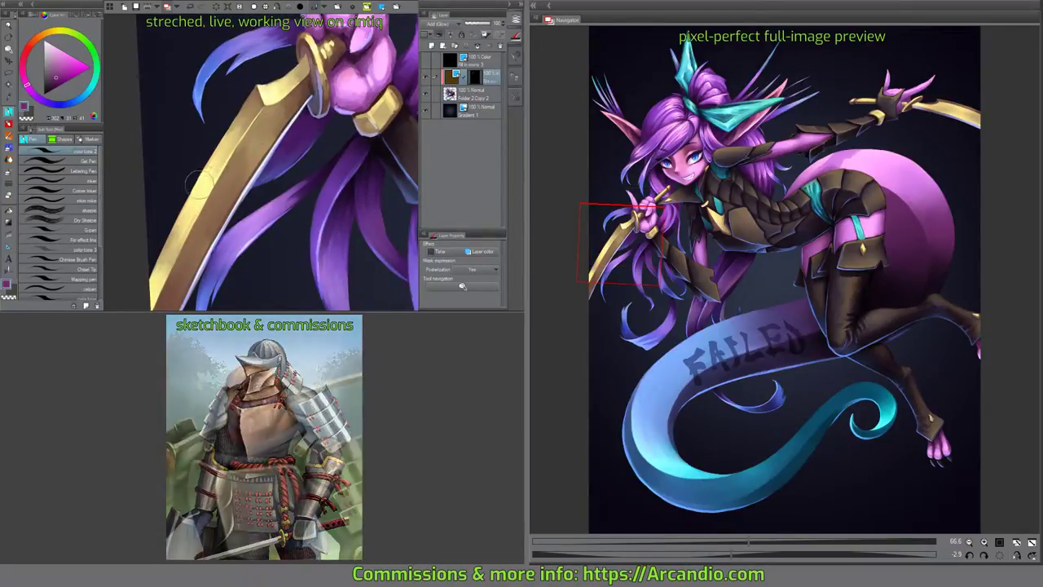
drag(199, 232, 188, 199)
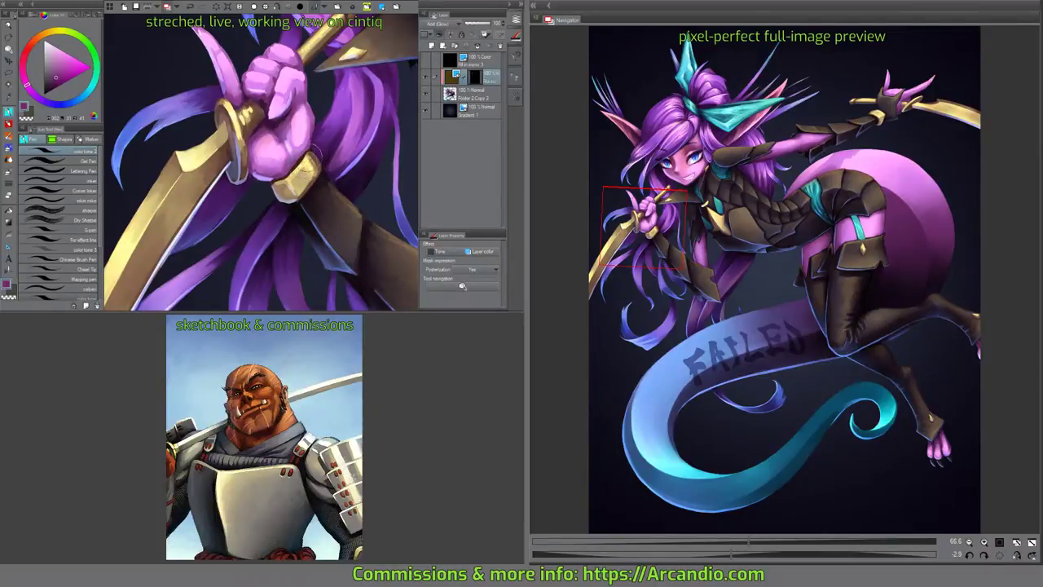
drag(370, 166, 277, 183)
Draw fine bright highlight strokes along the gold blade of the sword in the raised rear hand.
mouse_move(285, 180)
mouse_down()
mouse_move(374, 138)
mouse_move(352, 131)
mouse_up()
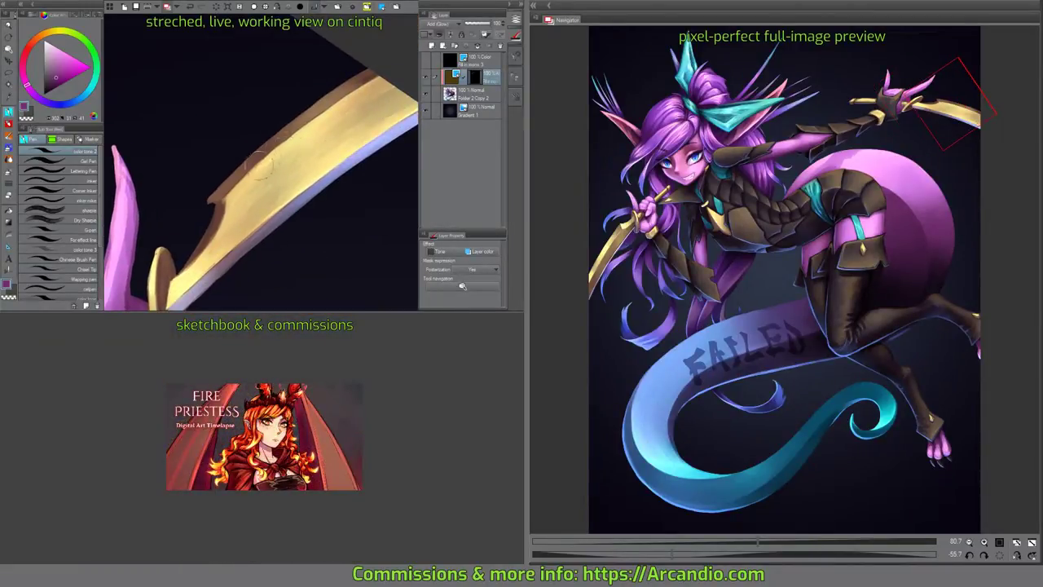
drag(358, 91, 340, 153)
mouse_move(320, 126)
mouse_down()
mouse_move(302, 151)
mouse_move(314, 138)
mouse_move(318, 153)
mouse_move(341, 157)
mouse_up()
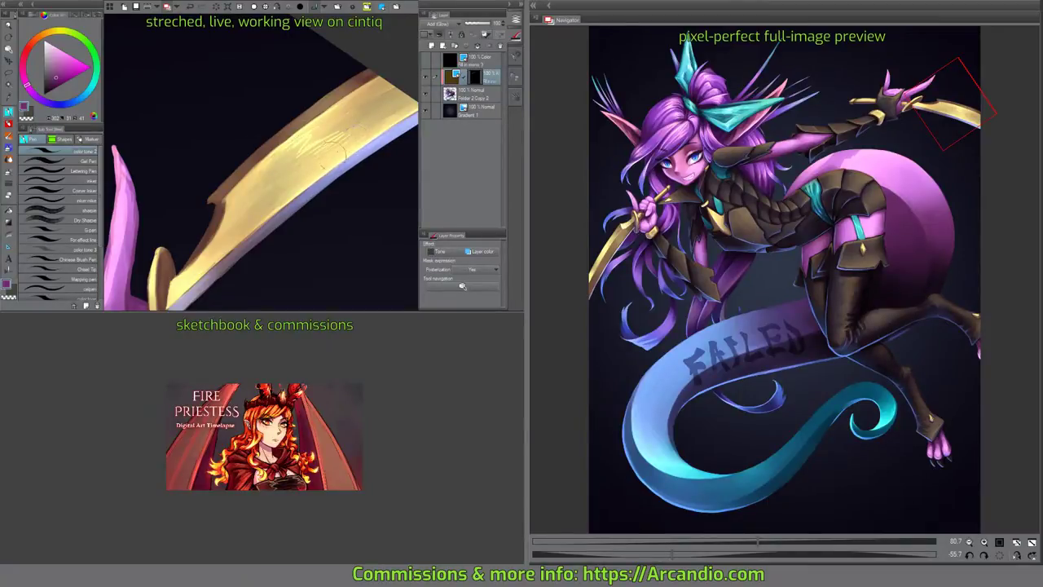
key(minus)
key(minus)
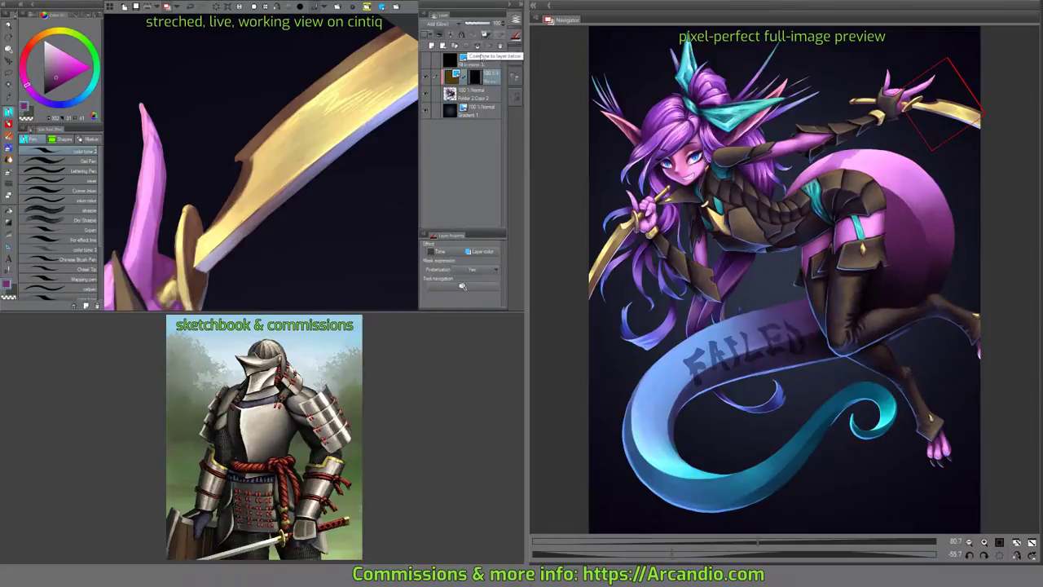
Create a new layer directly above the painted character layer and set its blending mode to Add.
click(460, 73)
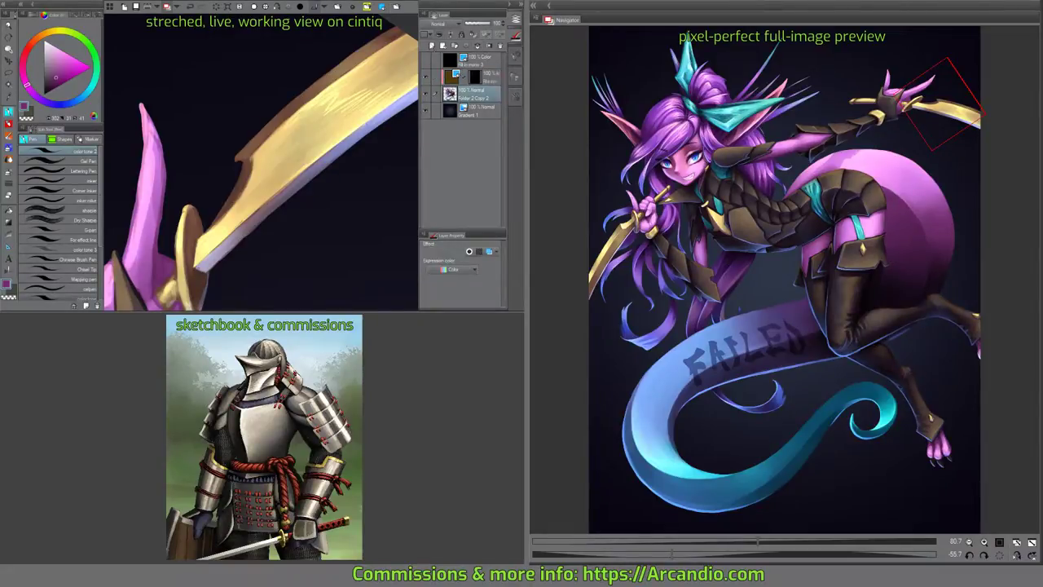
click(438, 25)
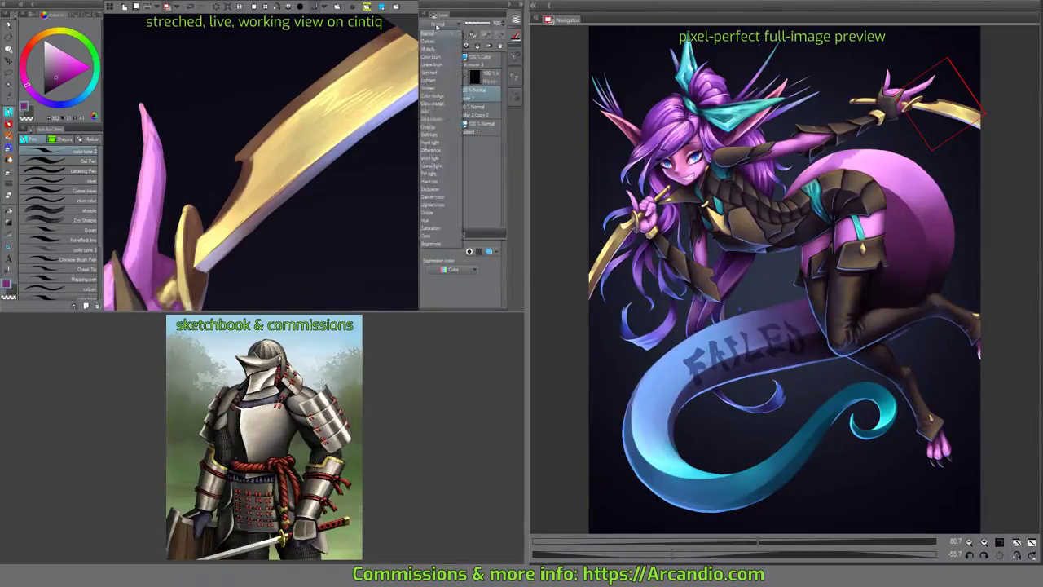
click(439, 128)
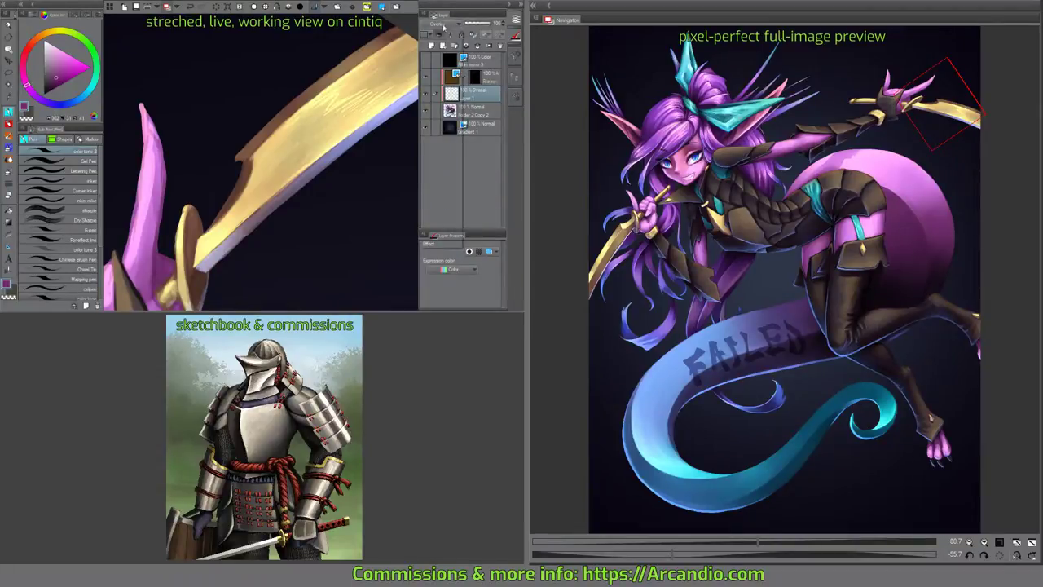
click(440, 135)
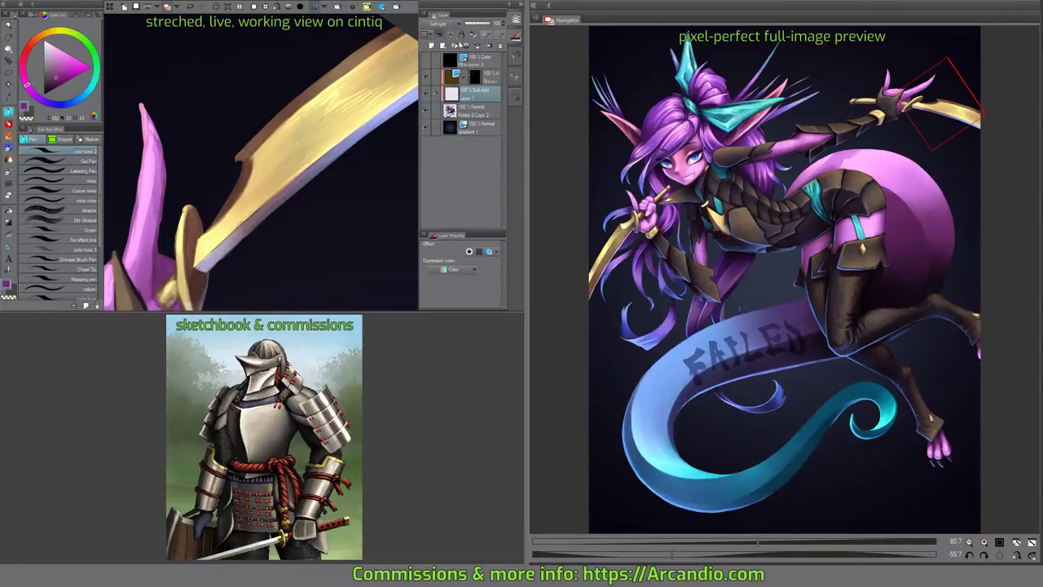
click(437, 24)
click(441, 108)
Sample pale gold from the blade and airbrush a soft glow around the rear hand's sword and wrist band with the Soft airbrush.
key(e)
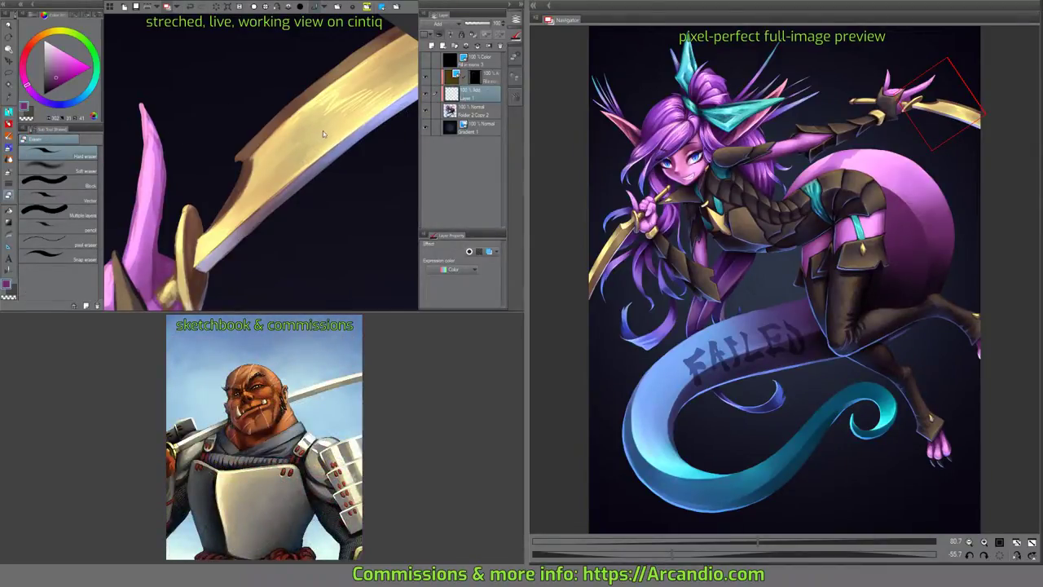
alt+click(323, 130)
click(8, 136)
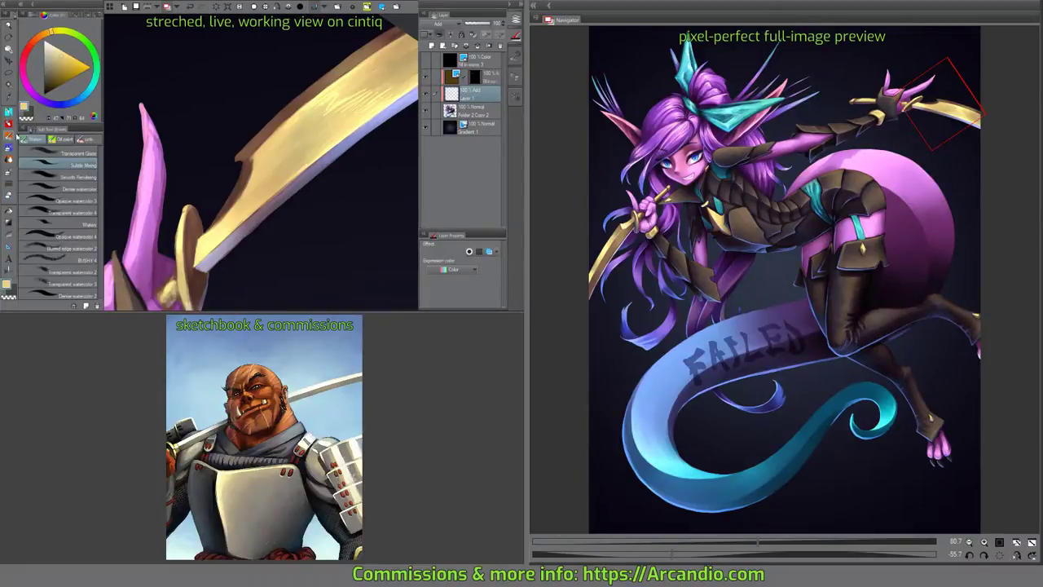
click(11, 152)
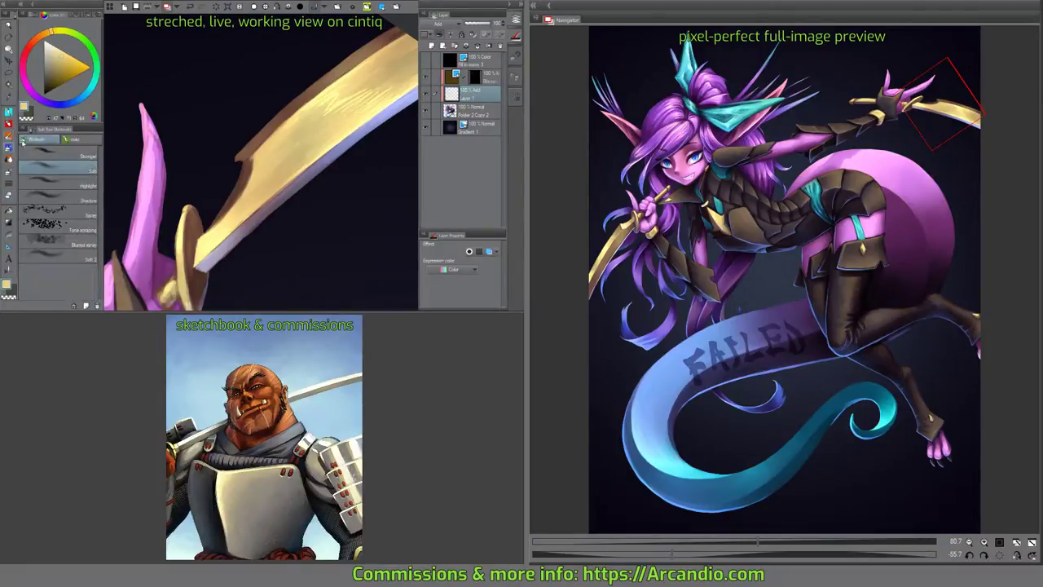
scroll(331, 186, down, 3)
drag(319, 169, 298, 106)
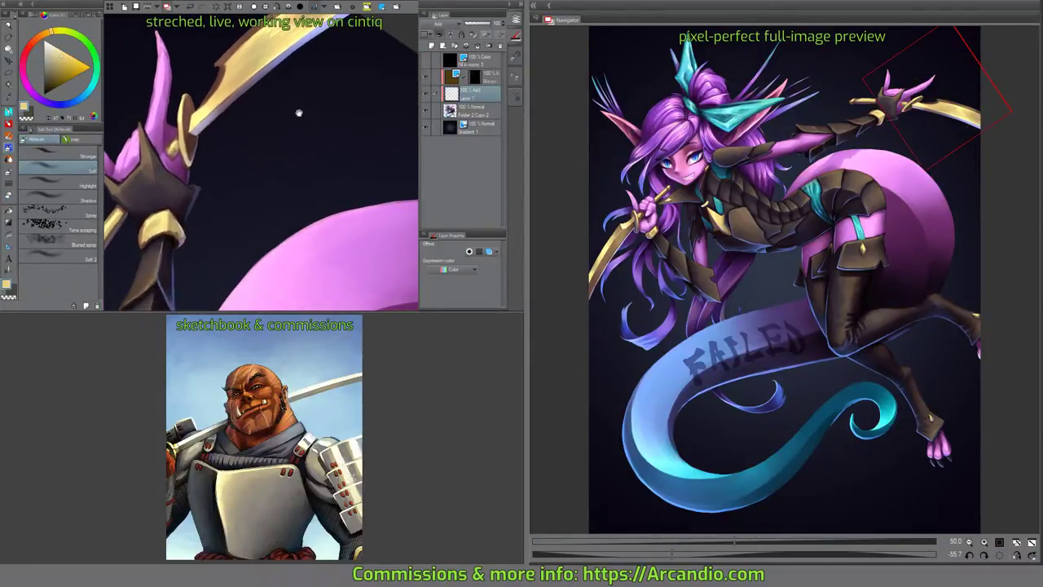
drag(194, 96, 192, 153)
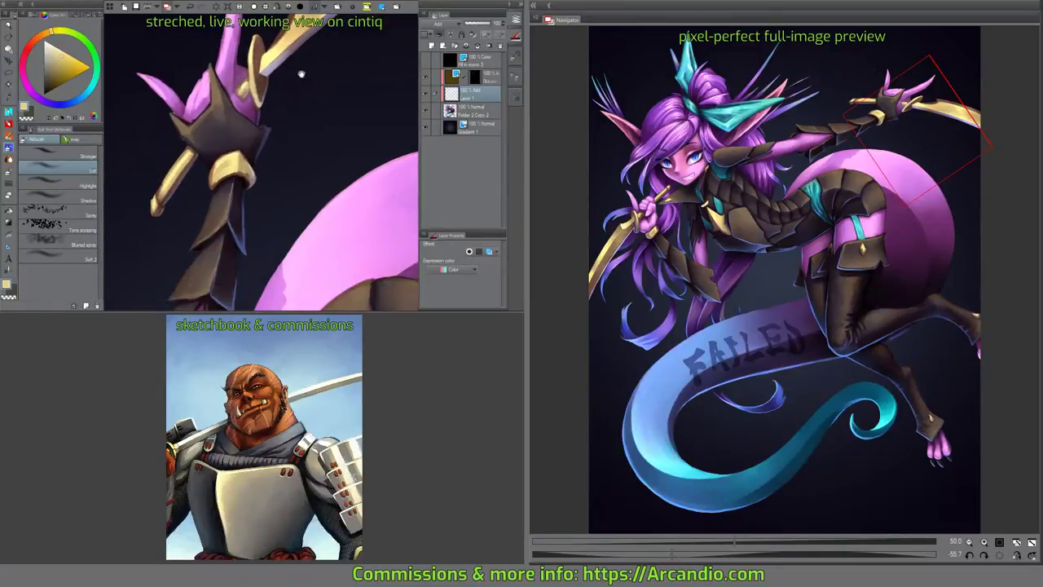
drag(277, 112, 264, 128)
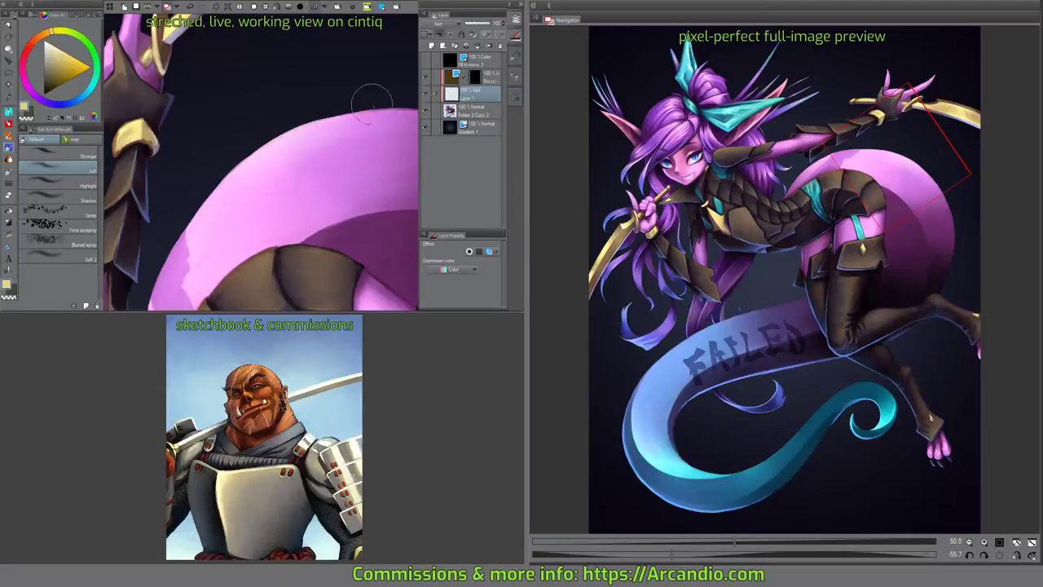
drag(325, 149, 285, 98)
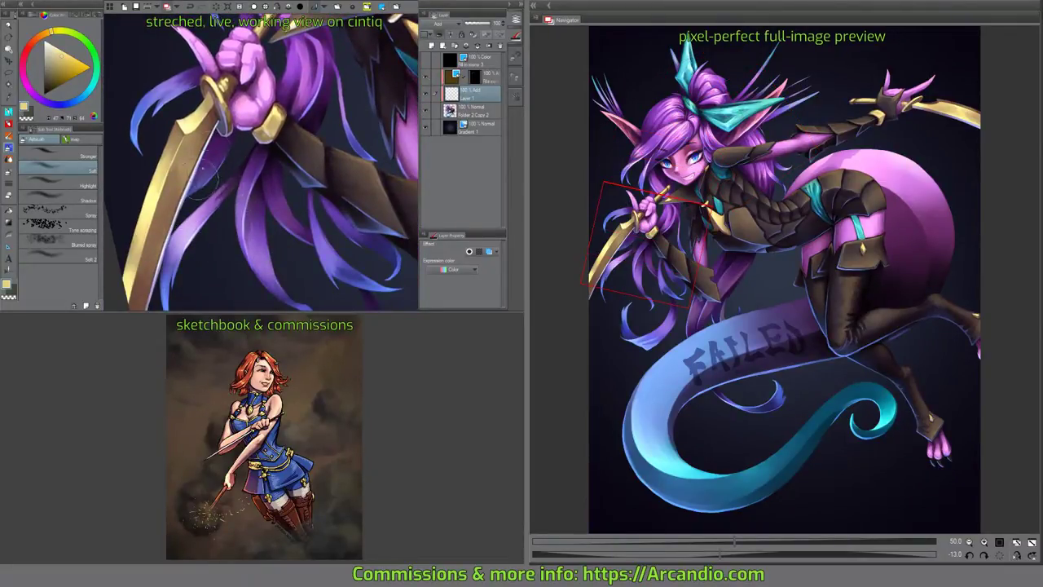
Airbrush a soft gold glow around the lower sword, its hilt and the wrist band, and merge the glow layer into the character layer.
drag(208, 183, 196, 159)
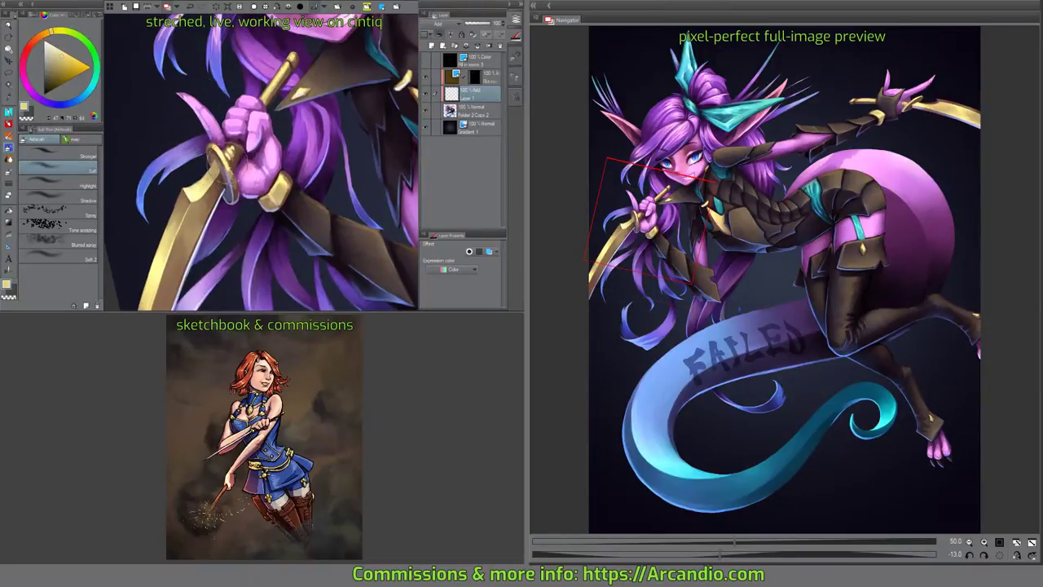
drag(258, 219, 287, 194)
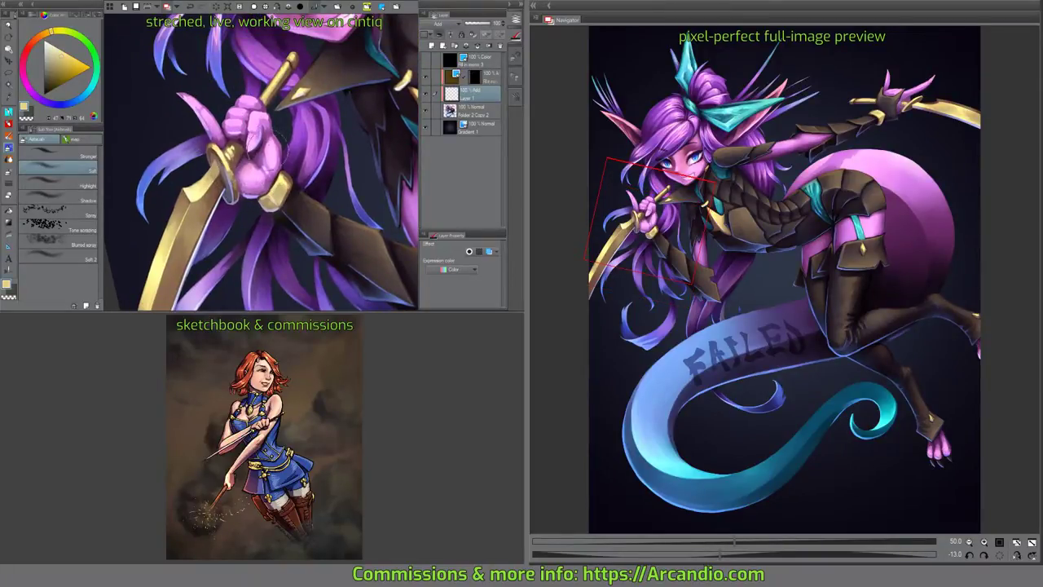
mouse_move(308, 128)
mouse_down()
mouse_move(326, 91)
mouse_move(363, 134)
mouse_move(339, 98)
mouse_up()
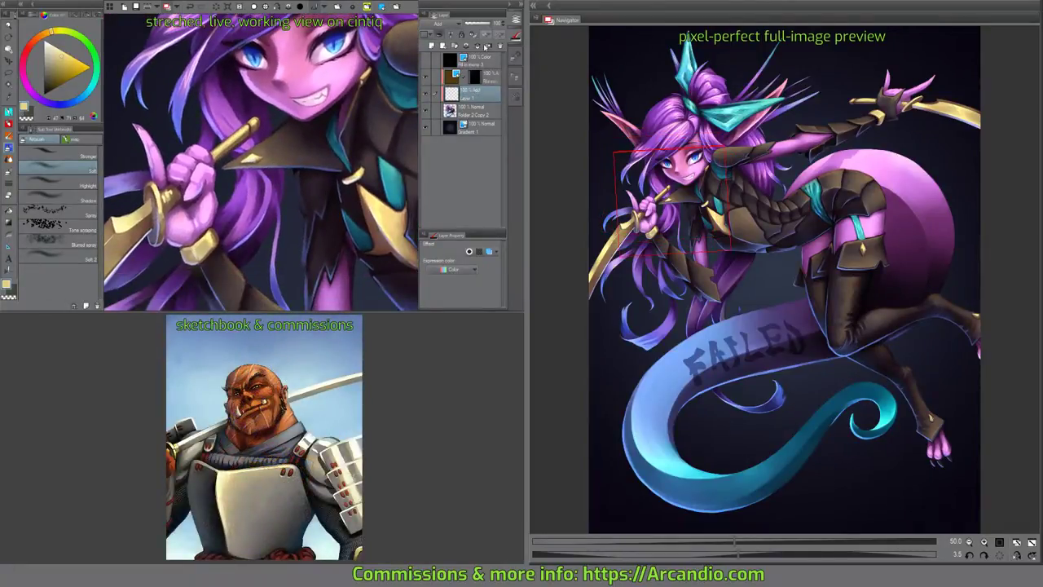
click(477, 46)
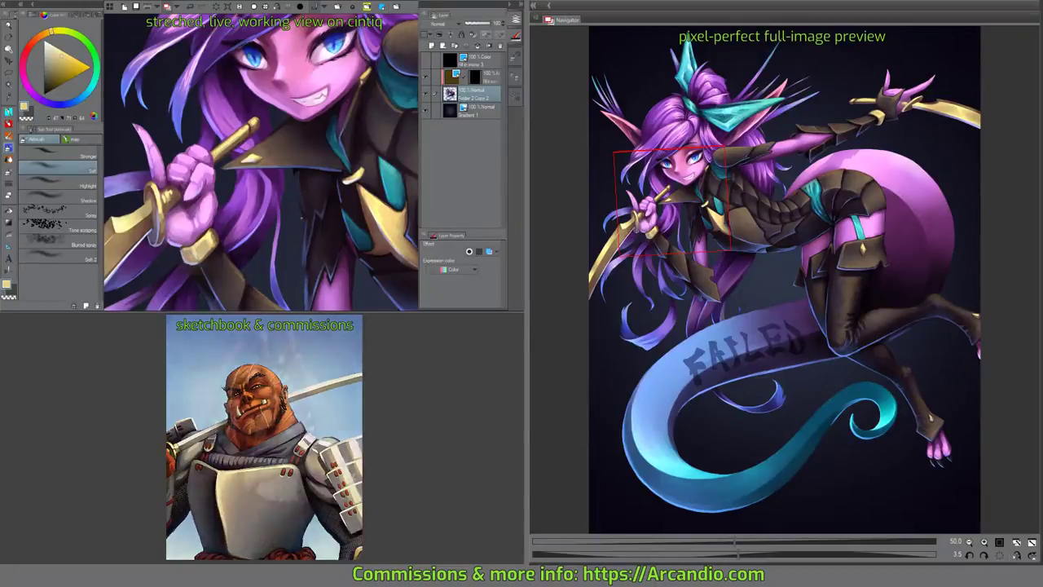
Sample a dark tone beside the collar and paint over the upper sleeve's outer edge with the Opaque watercolor blend brush.
drag(300, 211, 313, 223)
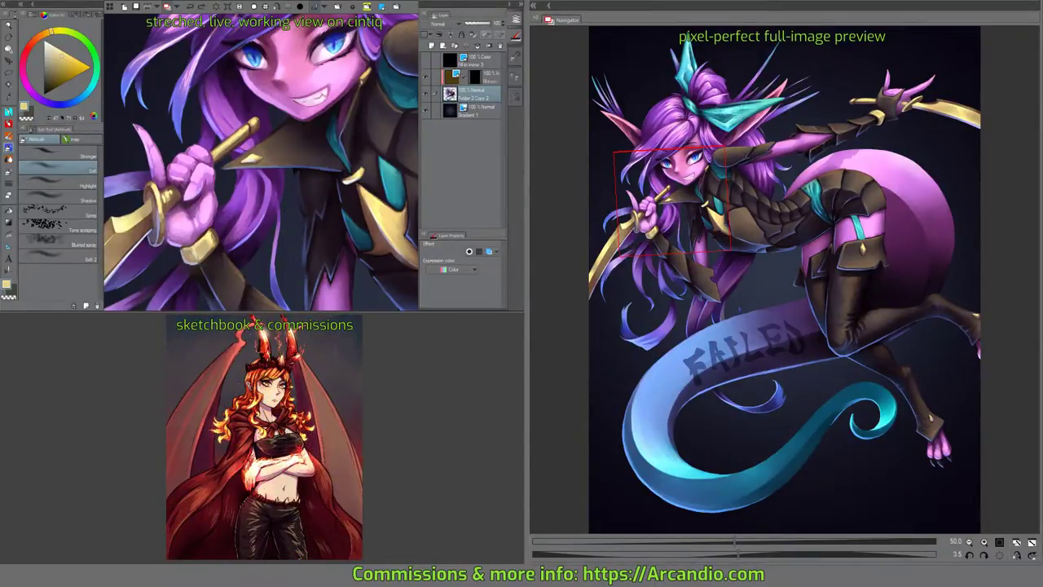
drag(269, 212, 269, 114)
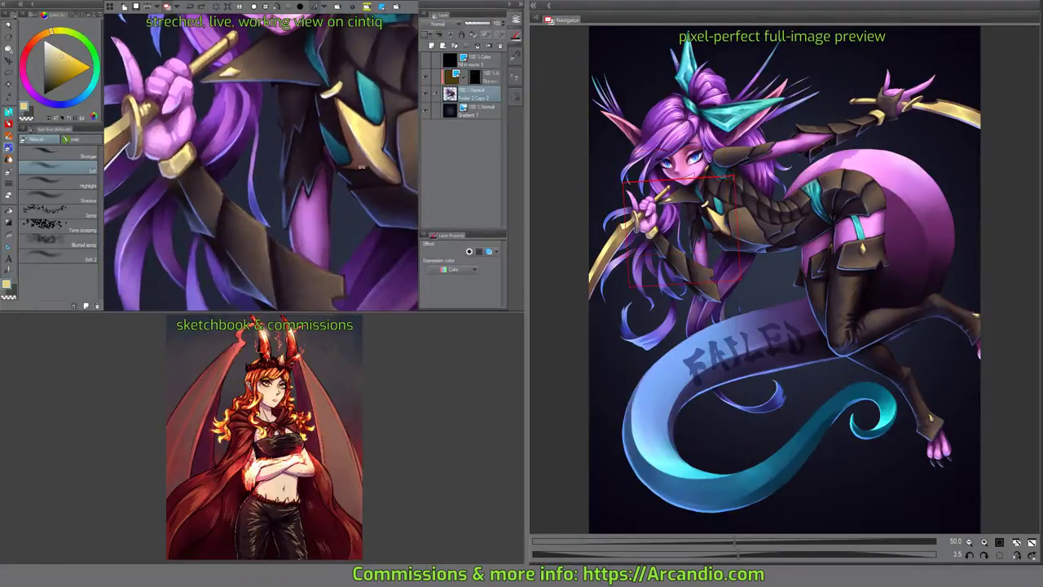
drag(326, 212, 353, 199)
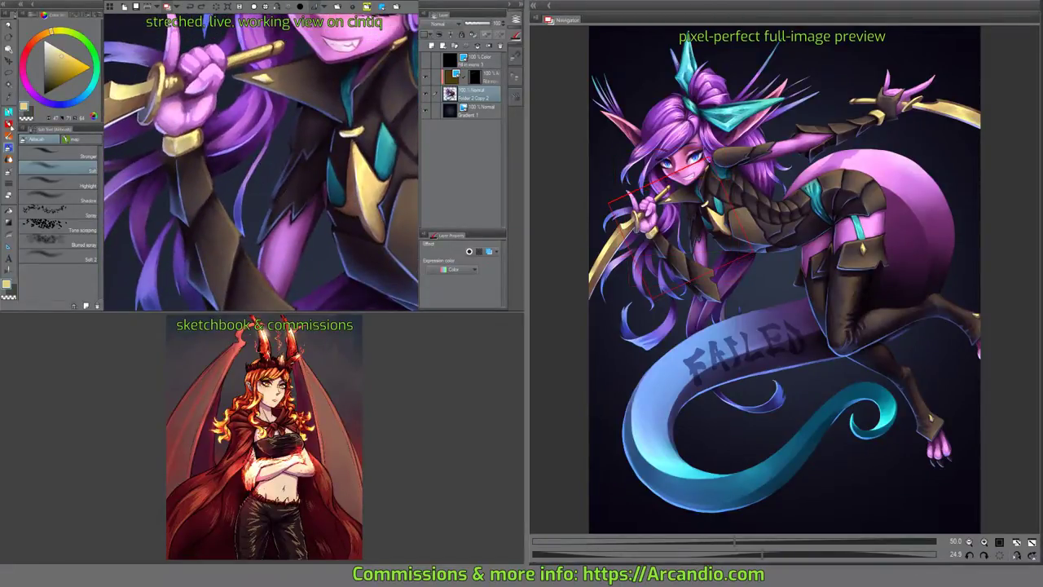
click(11, 138)
click(10, 150)
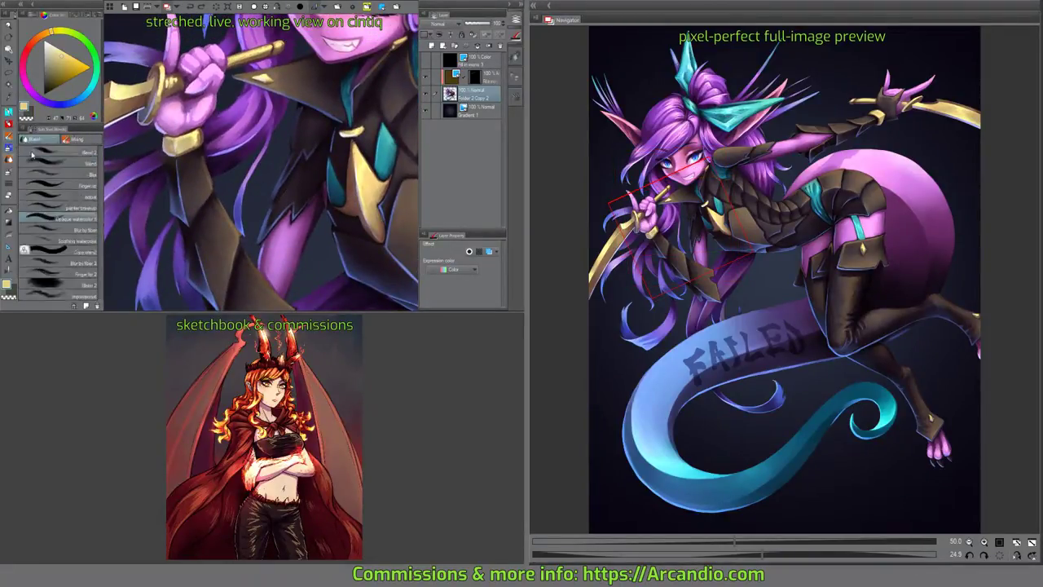
scroll(239, 141, up, 3)
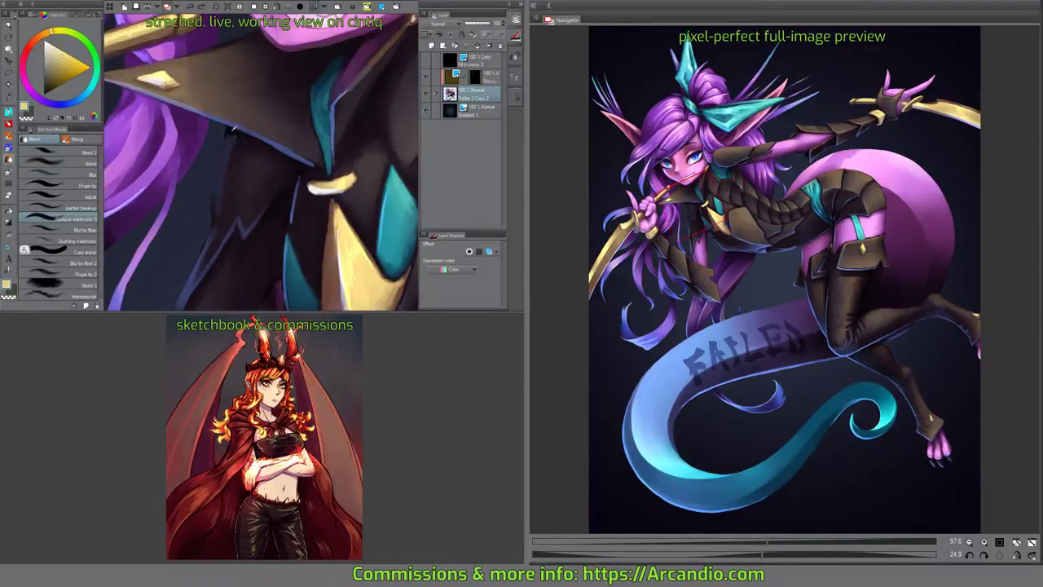
alt+click(236, 138)
mouse_move(234, 148)
mouse_down()
mouse_move(238, 136)
mouse_move(217, 168)
mouse_up()
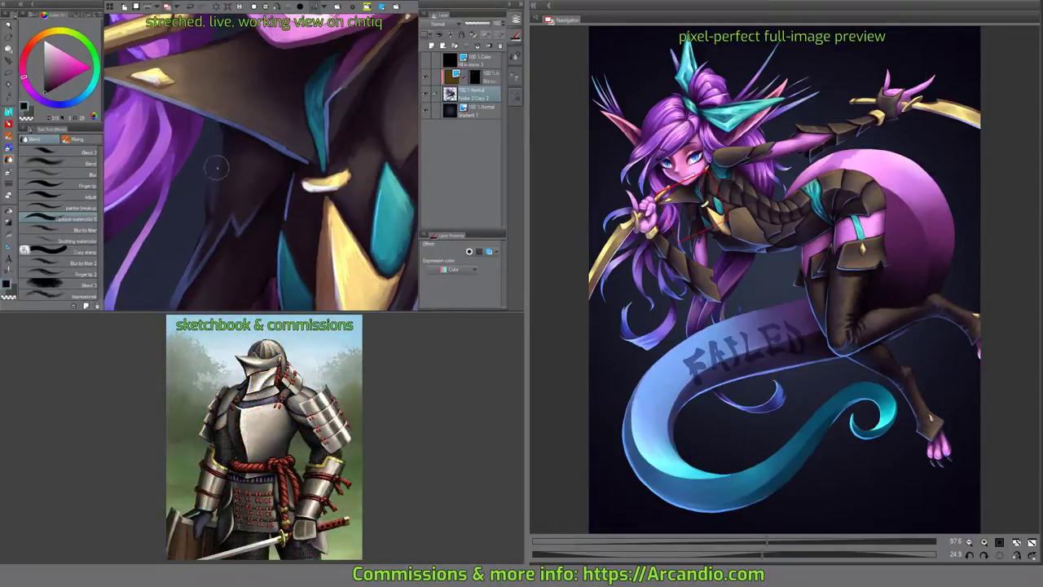
Refine the torn sleeve's lower edge and the bodice edge below the dark teal inset with dark blending strokes.
scroll(225, 153, down, 3)
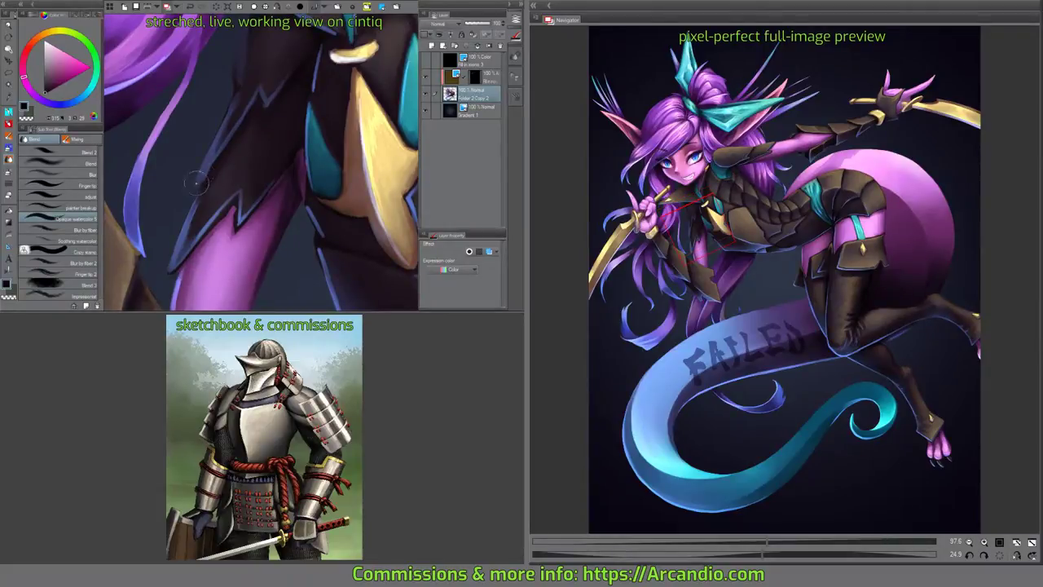
scroll(200, 183, down, 2)
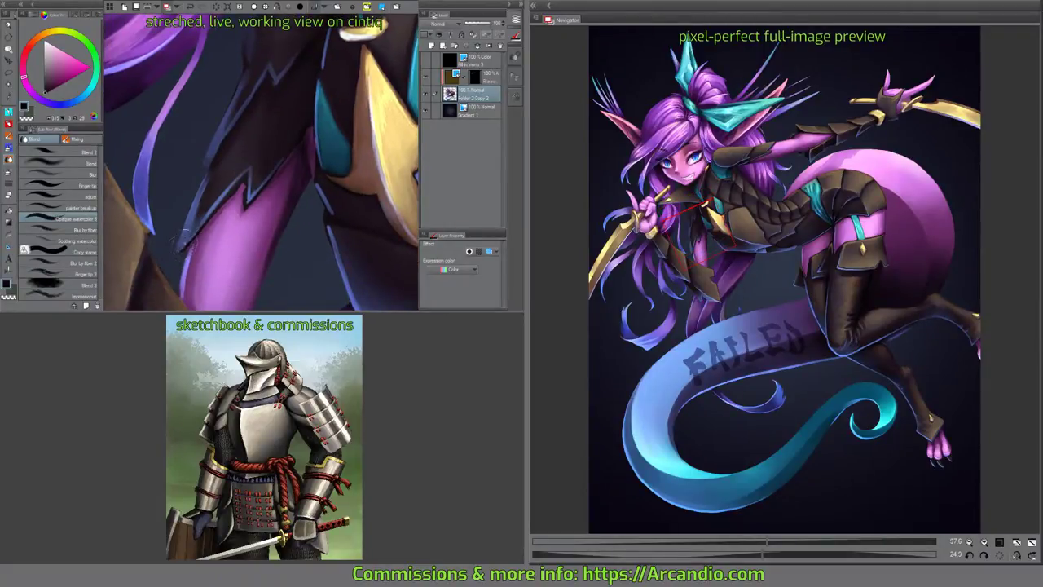
scroll(184, 236, up, 2)
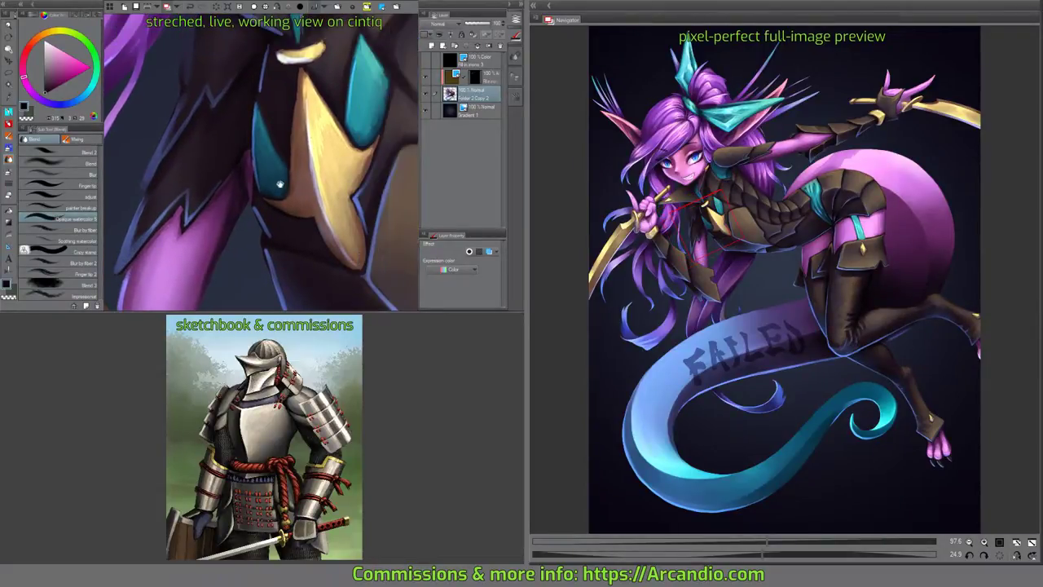
scroll(242, 120, down, 2)
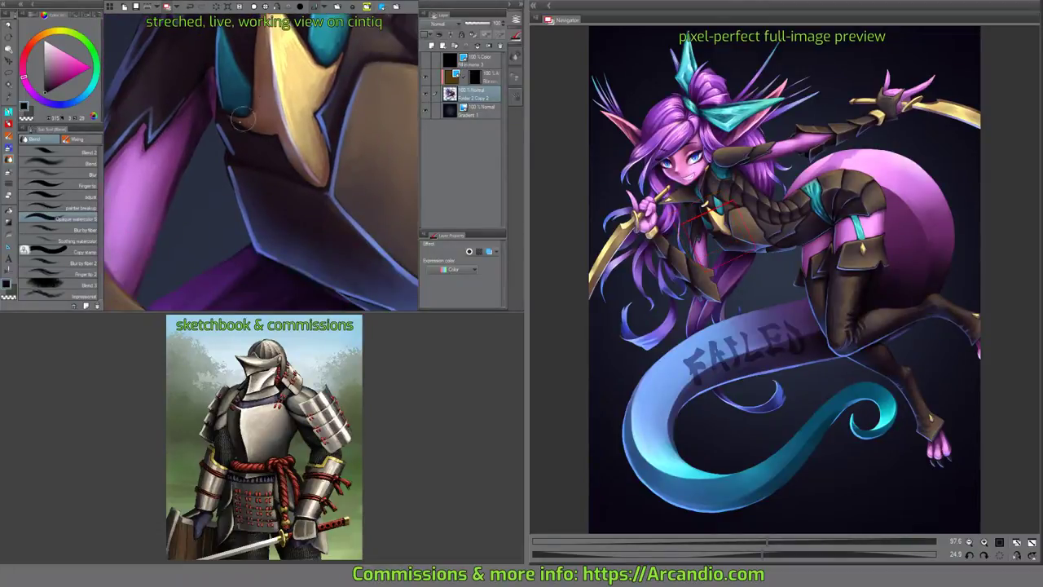
drag(217, 116, 230, 151)
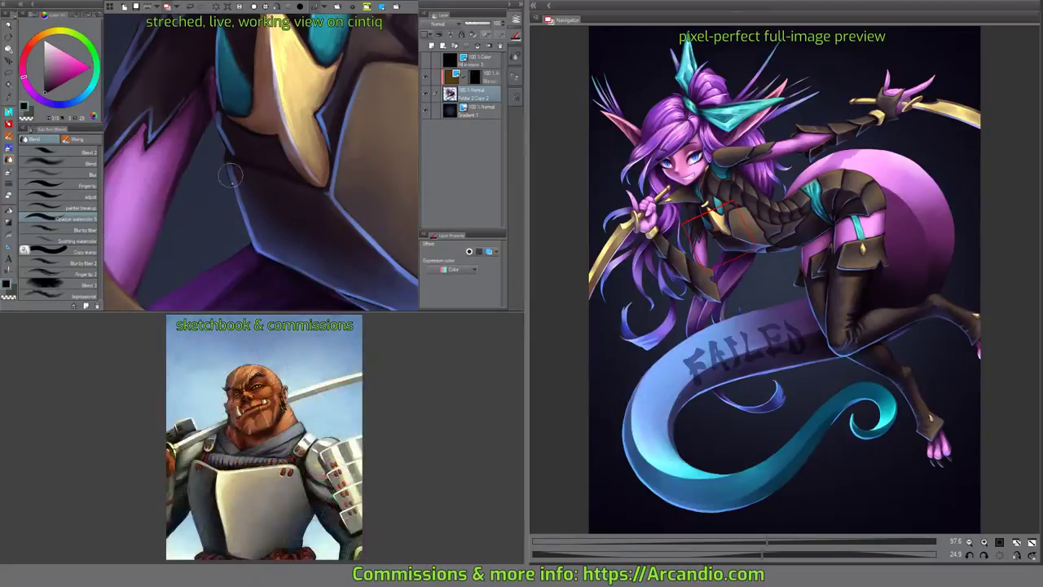
Blend the edges of the brown chest plate and the bodice around the teal inset beside the gold ornament.
scroll(249, 231, up, 3)
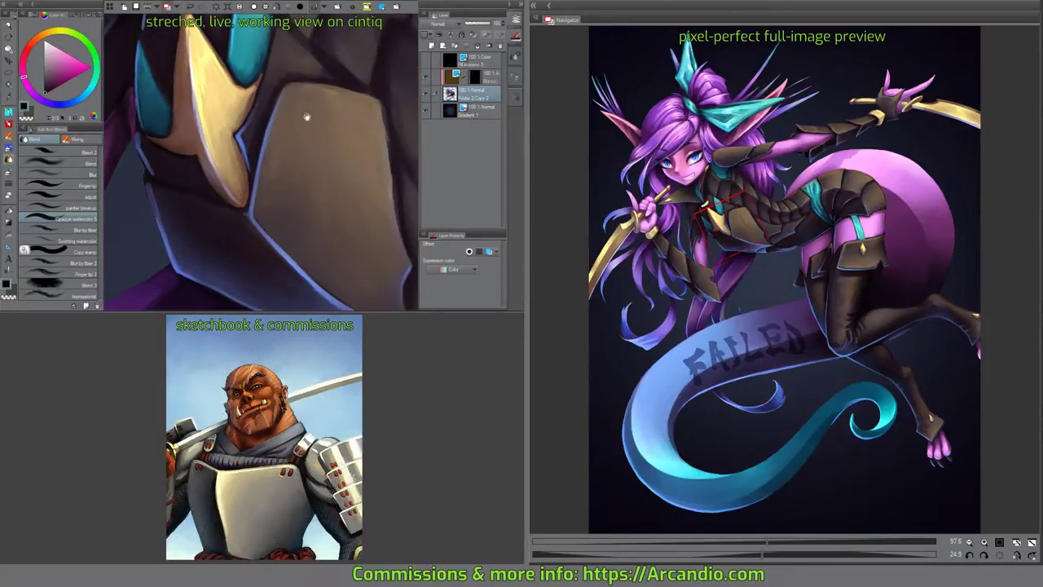
mouse_move(272, 142)
mouse_down()
mouse_move(281, 119)
mouse_move(309, 104)
mouse_move(277, 132)
mouse_move(260, 171)
mouse_up()
scroll(259, 171, up, 4)
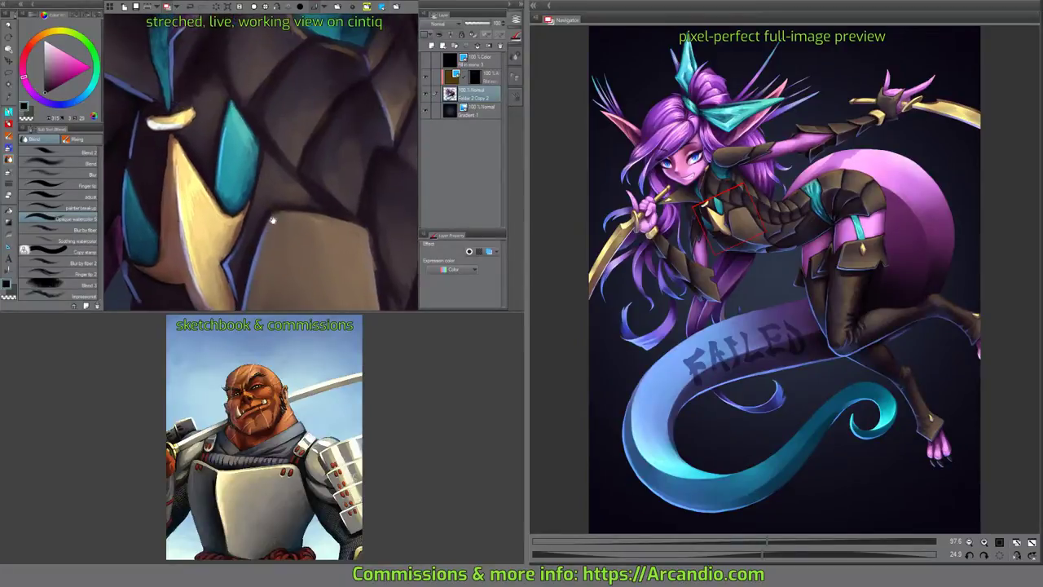
drag(237, 124, 224, 170)
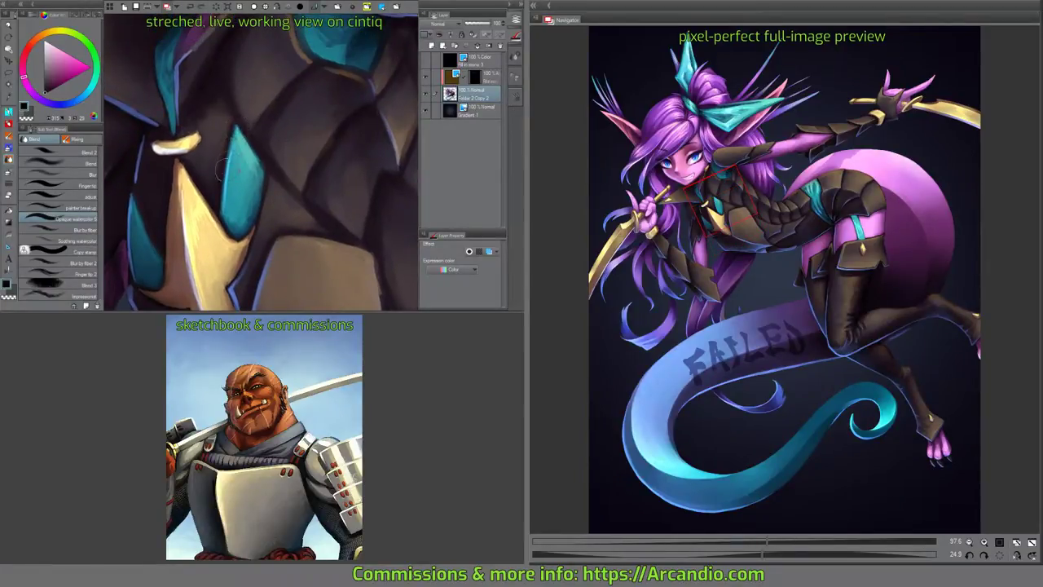
scroll(161, 223, up, 2)
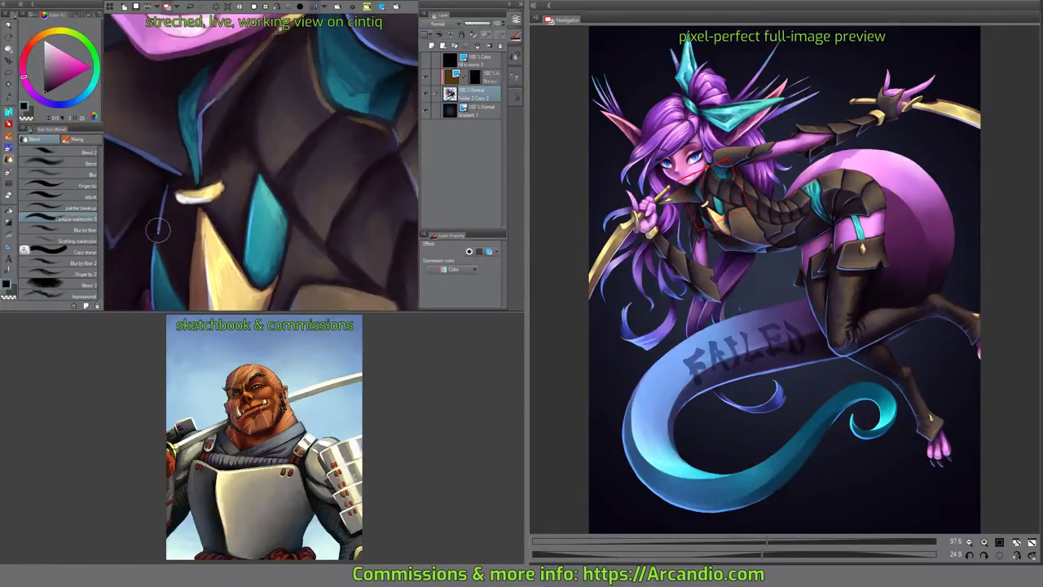
Soften the blue rim light along the torn sleeve's outer edge, from below the collar down to its jagged cuff.
scroll(188, 155, up, 2)
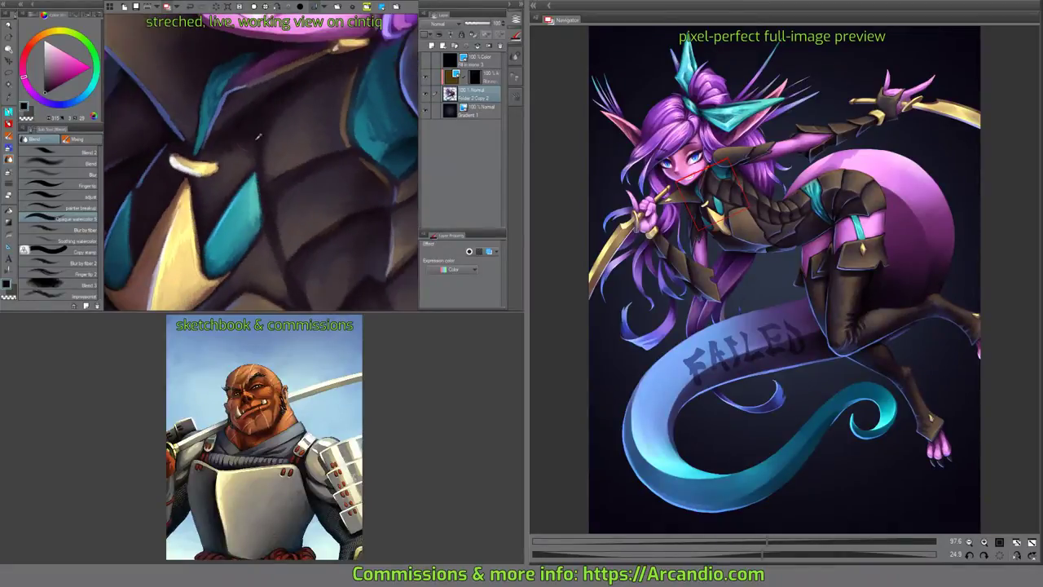
scroll(230, 165, up, 1)
scroll(242, 184, up, 1)
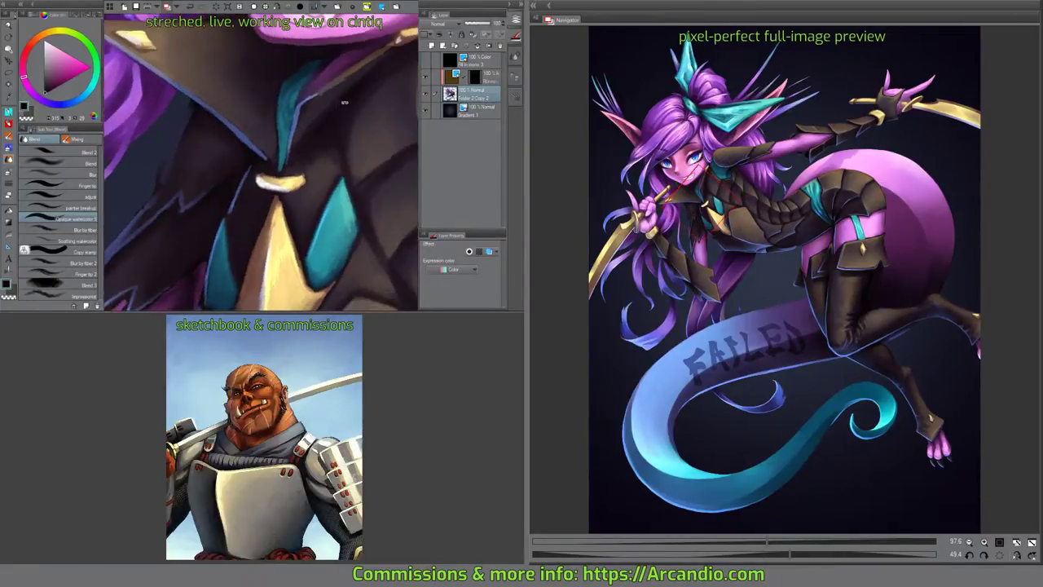
scroll(236, 172, down, 2)
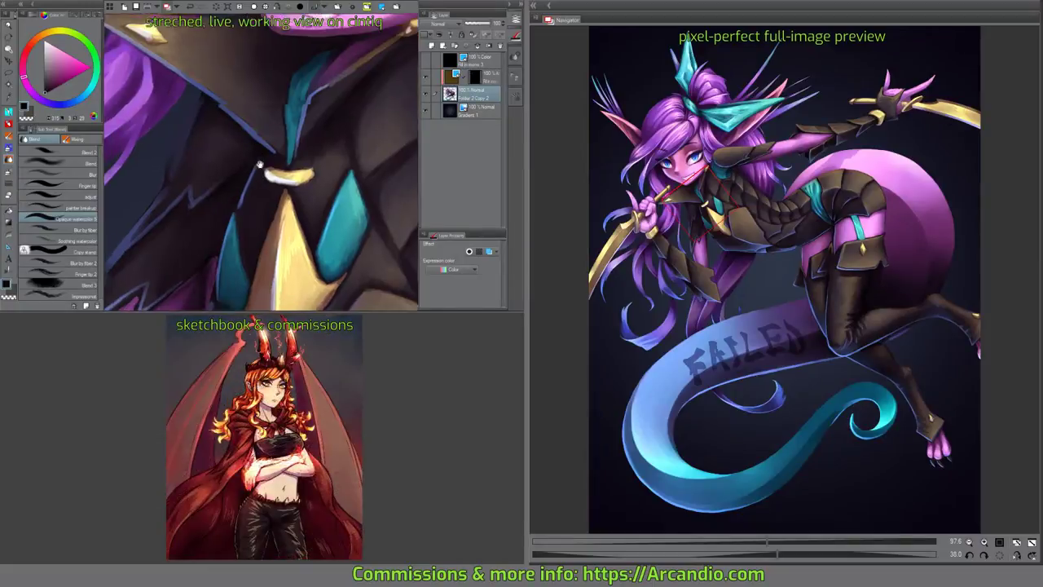
scroll(226, 185, up, 2)
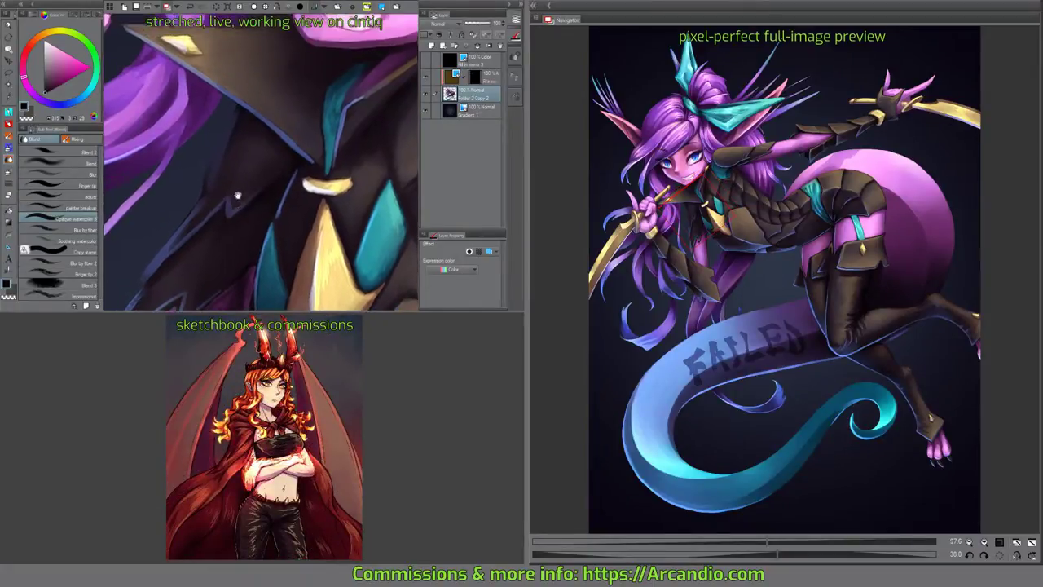
drag(208, 188, 249, 159)
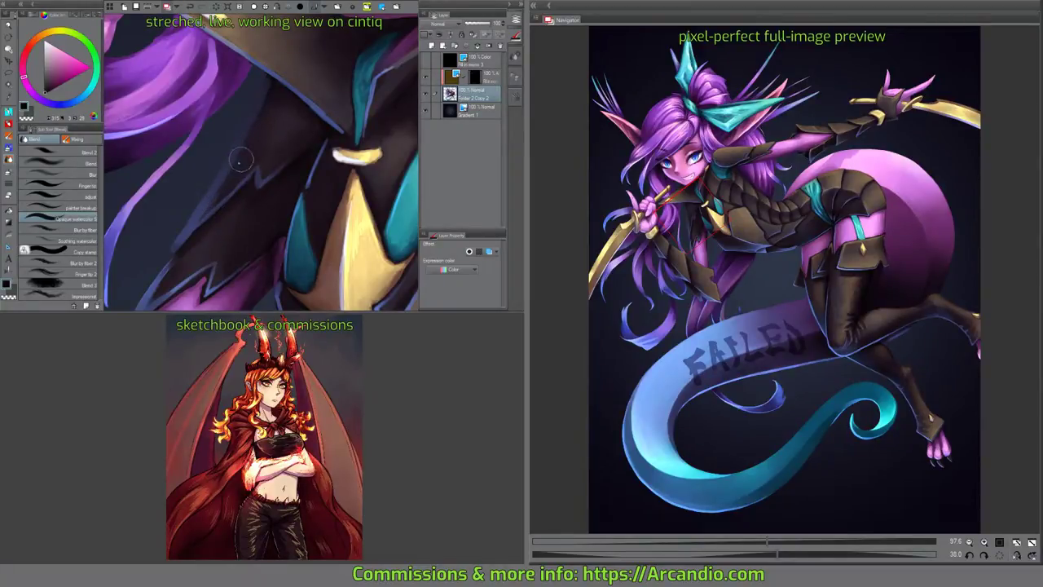
drag(207, 210, 294, 89)
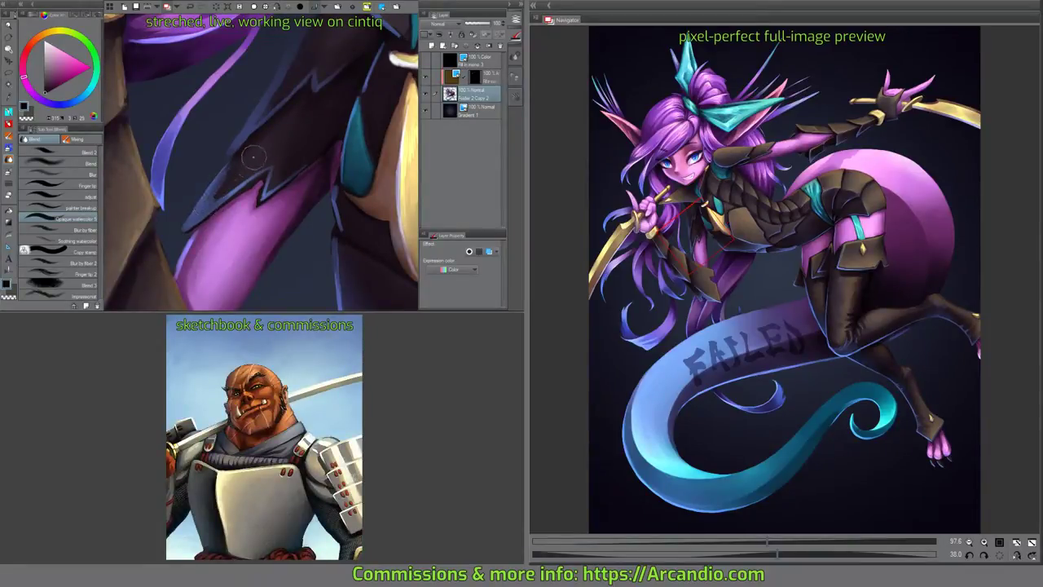
drag(254, 158, 274, 159)
drag(286, 122, 241, 202)
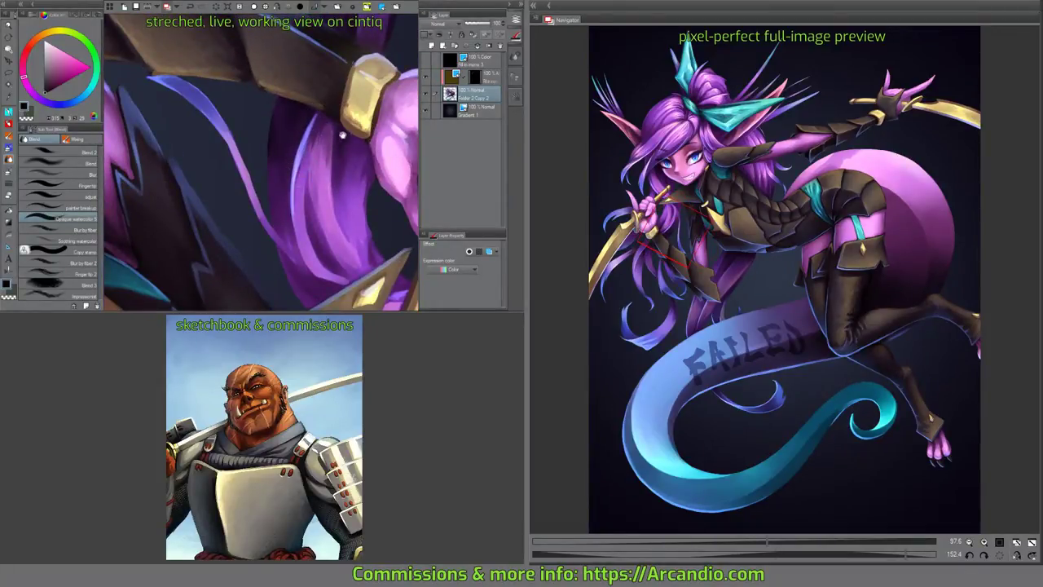
Clean up the outline of the front arm's brown bracer from the gold wrist band up to its overlapping plates.
drag(313, 135, 296, 162)
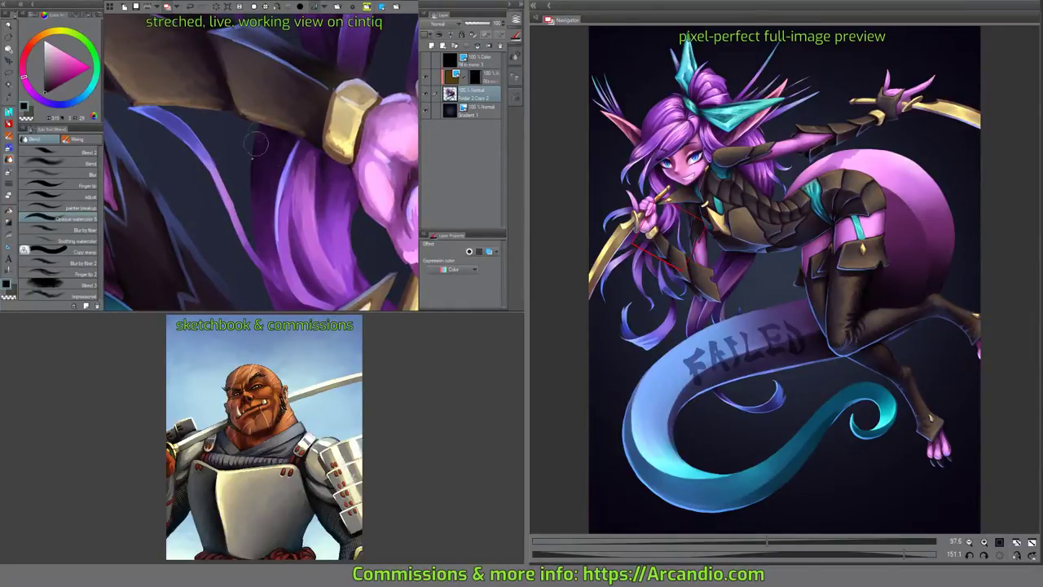
drag(255, 144, 314, 135)
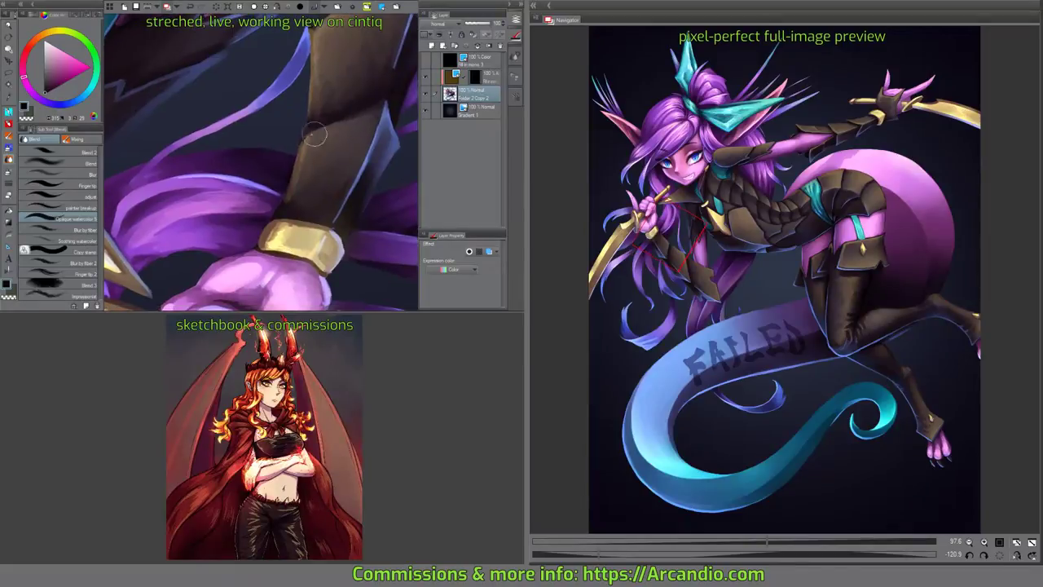
drag(363, 111, 291, 175)
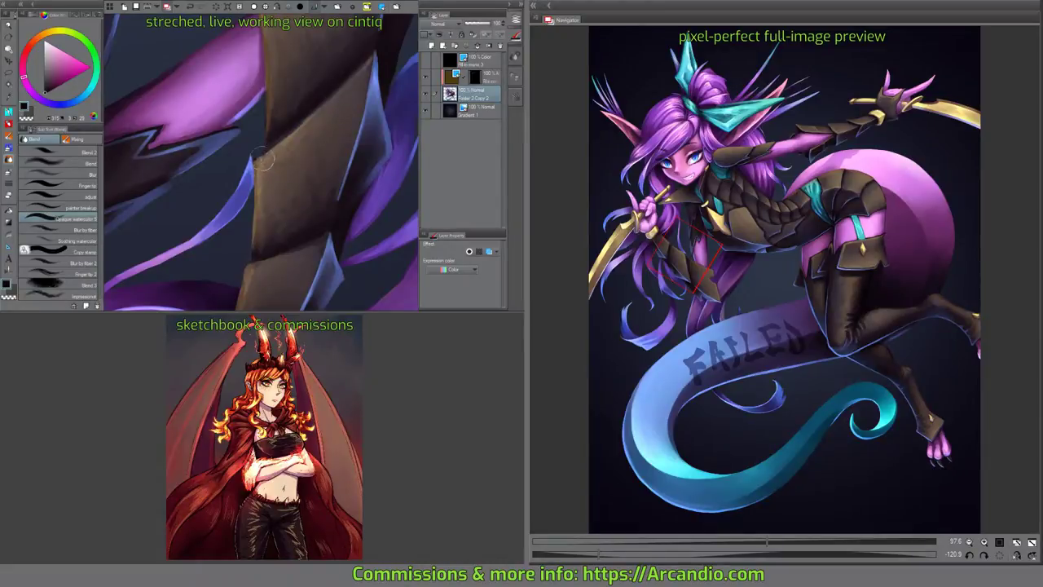
mouse_move(298, 127)
mouse_down()
mouse_move(321, 129)
mouse_move(306, 119)
mouse_move(328, 159)
mouse_move(350, 140)
mouse_move(330, 151)
mouse_move(334, 177)
mouse_move(263, 145)
mouse_move(273, 138)
mouse_move(339, 208)
mouse_move(338, 143)
mouse_move(362, 202)
mouse_move(345, 203)
mouse_move(328, 120)
mouse_move(362, 140)
mouse_move(302, 198)
mouse_move(327, 209)
mouse_up()
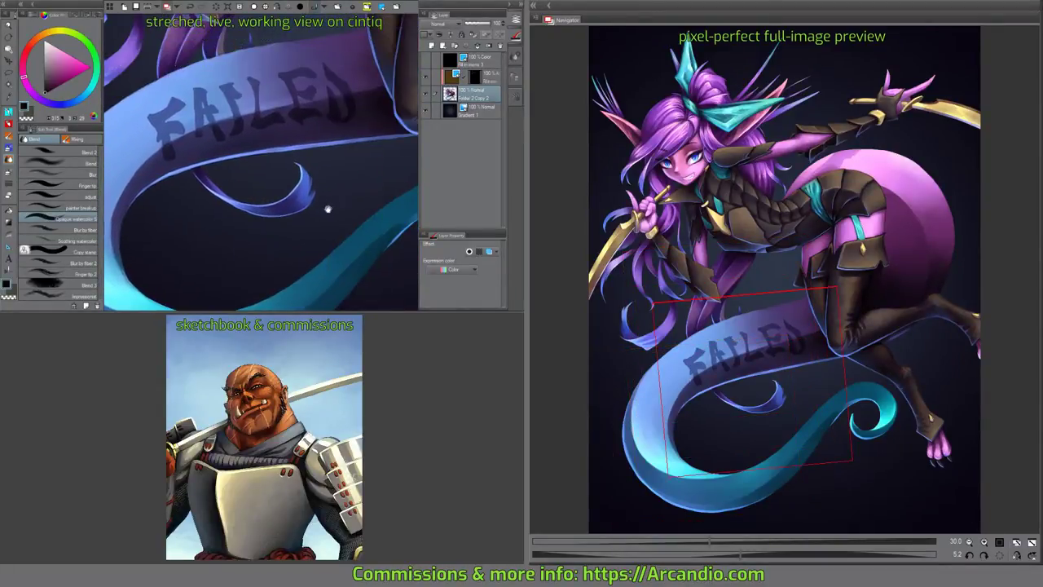
Create a new layer directly above the painted character layer and set its blending mode to Add (Glow).
drag(247, 198, 406, 118)
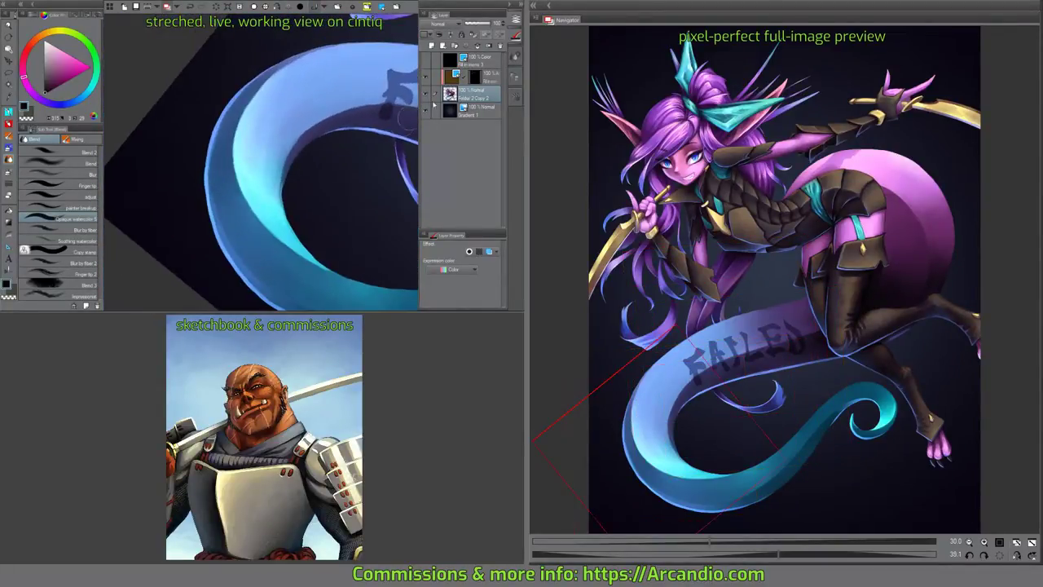
drag(220, 158, 256, 148)
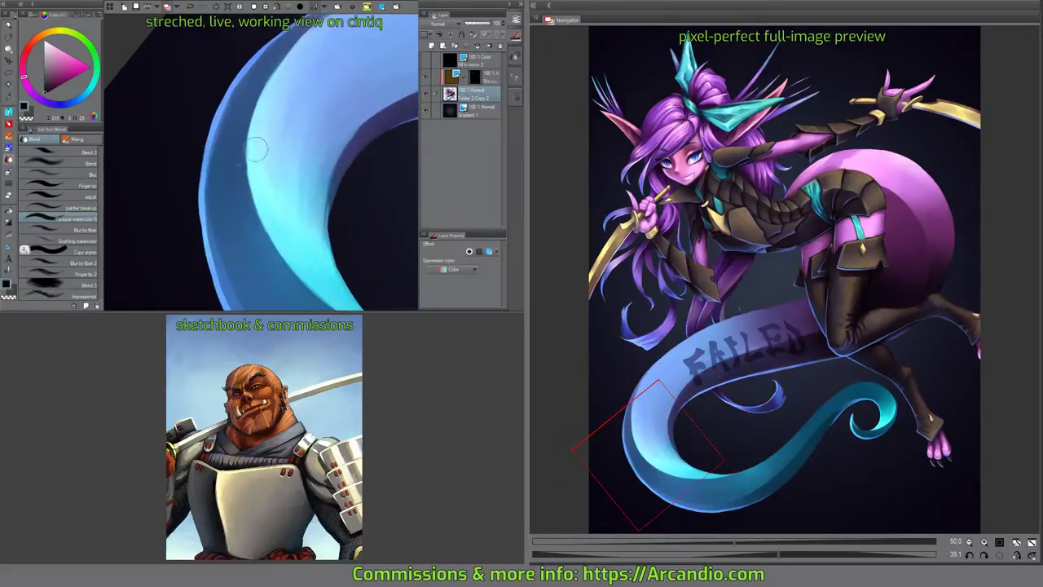
click(450, 44)
click(437, 30)
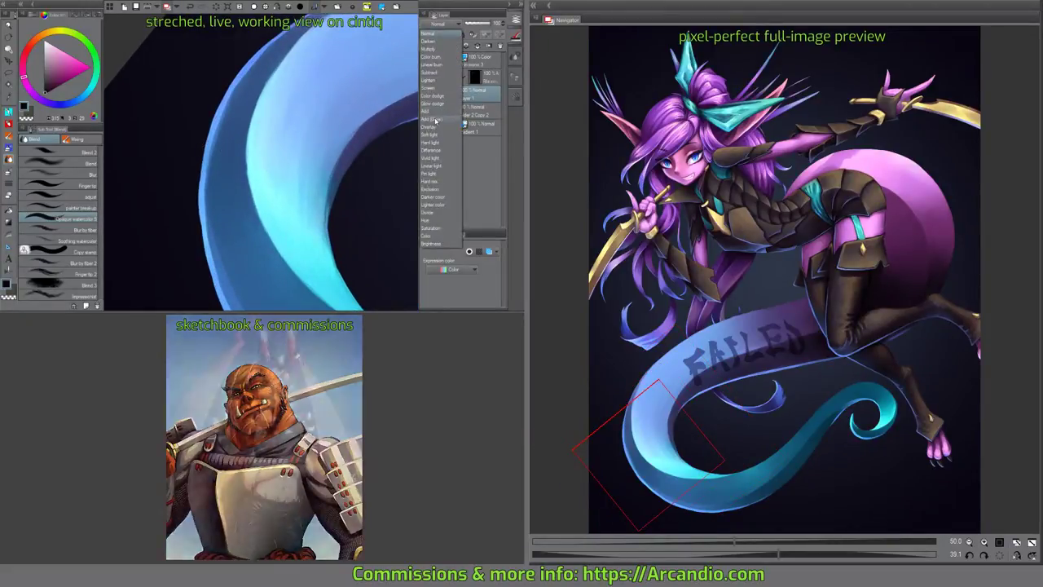
click(444, 131)
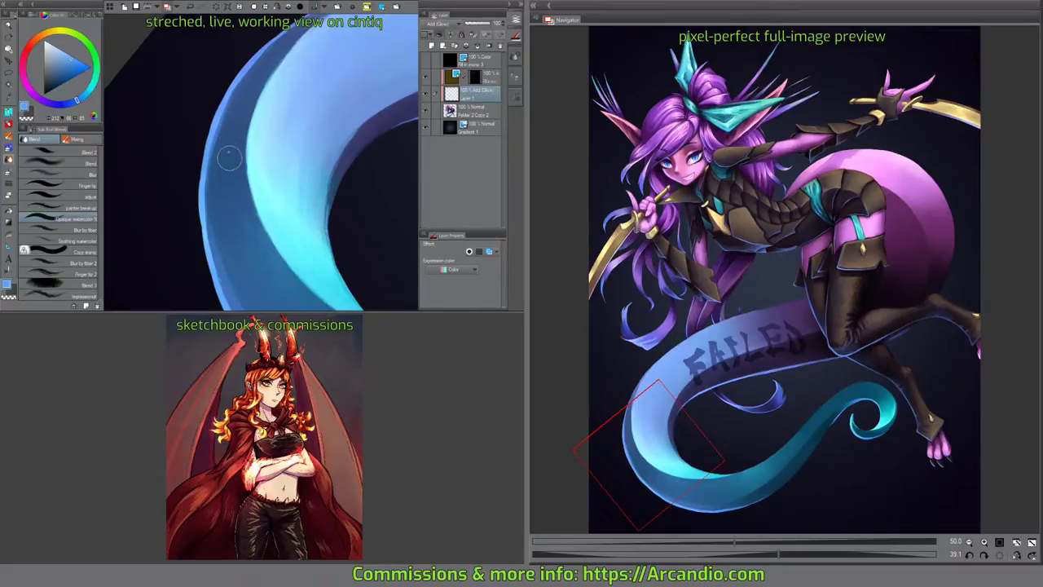
Paint a pale blue glowing rim highlight along the outer edge of the tail's large bend with the Pencil.
click(9, 111)
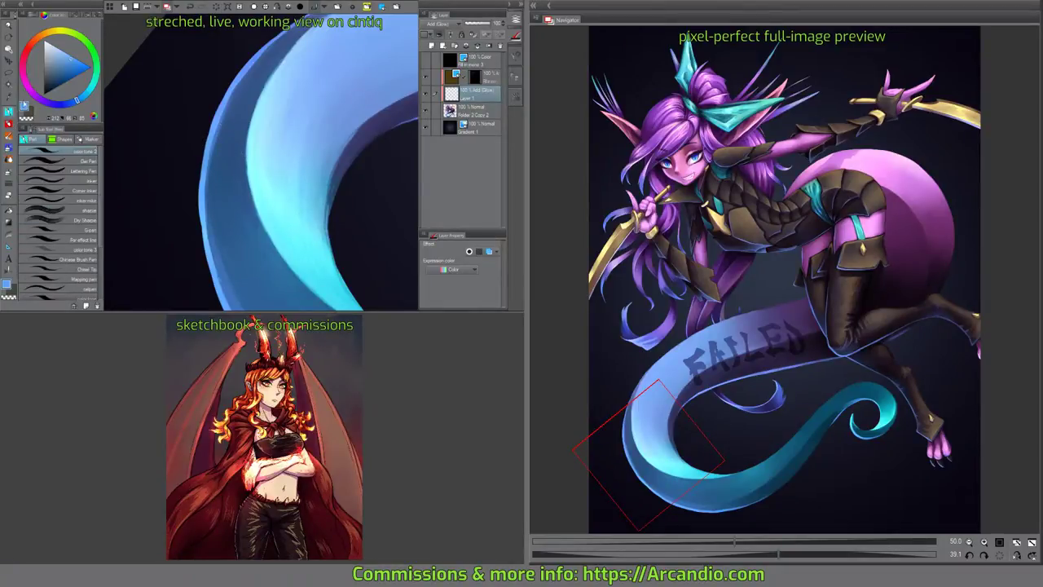
click(8, 122)
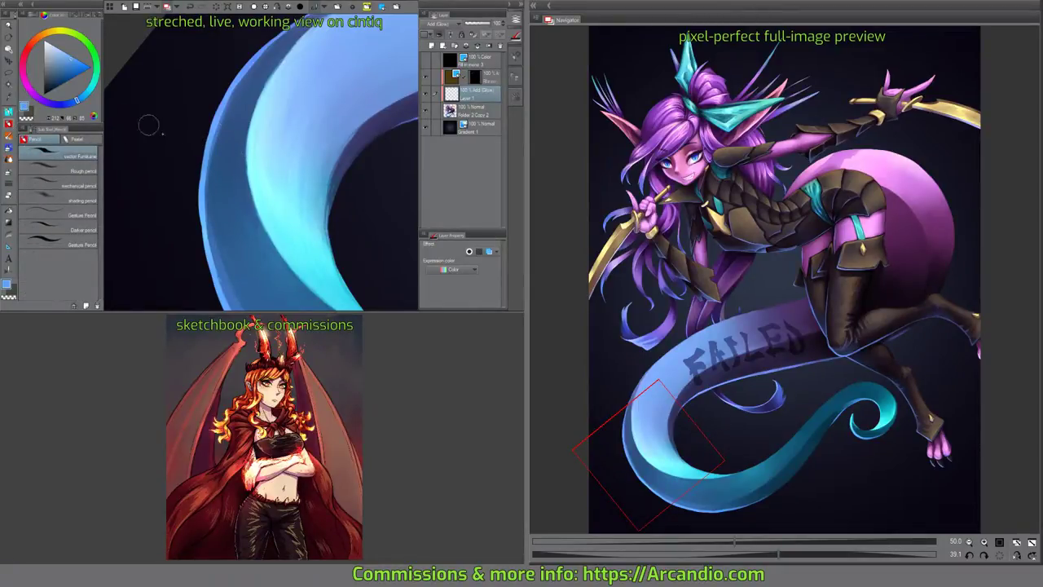
mouse_move(201, 250)
mouse_down()
mouse_move(213, 129)
mouse_move(207, 153)
mouse_move(237, 74)
mouse_up()
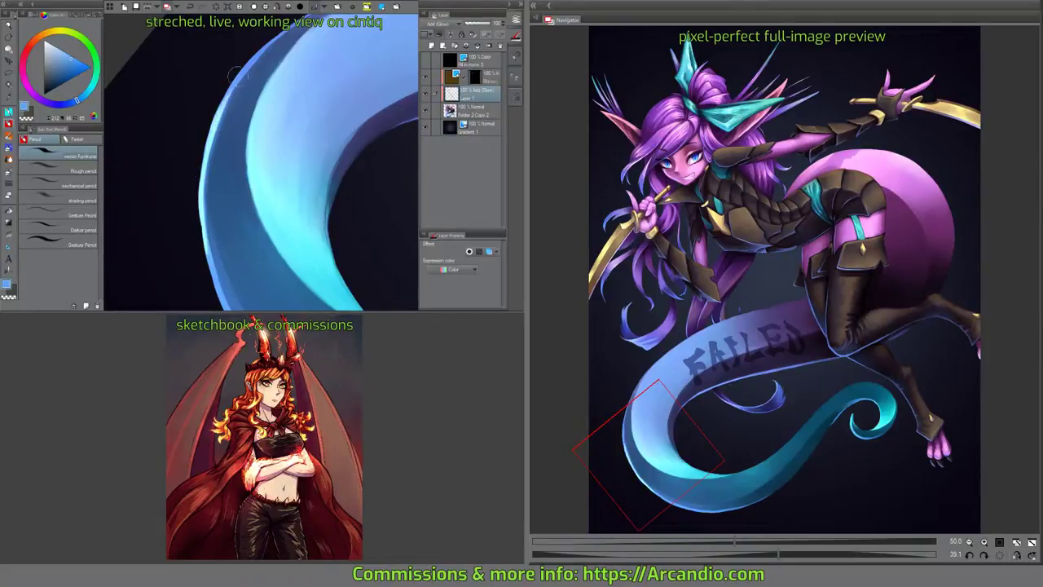
drag(211, 128, 233, 80)
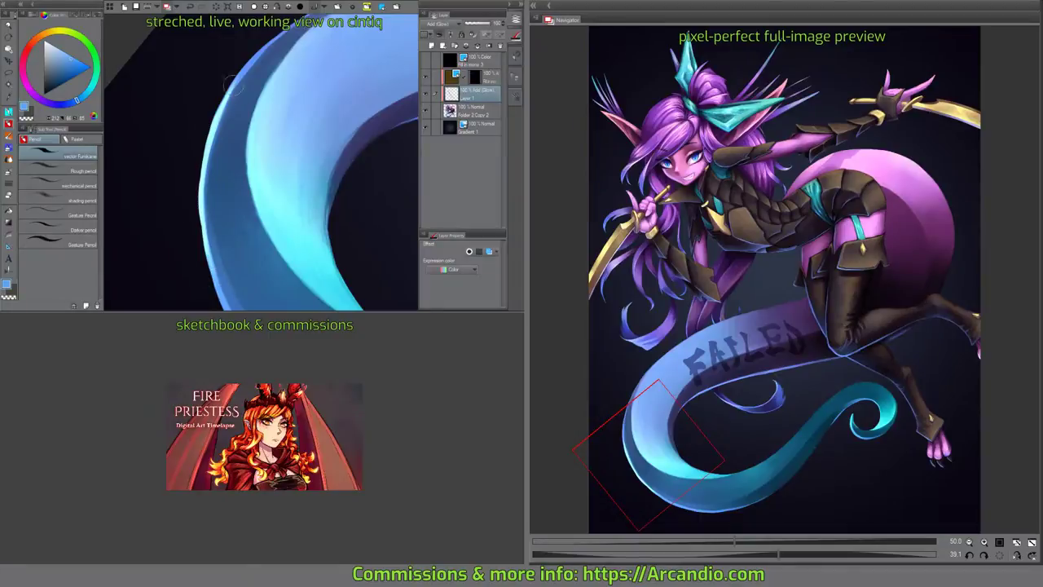
drag(217, 121, 248, 66)
key(^)
key(^)
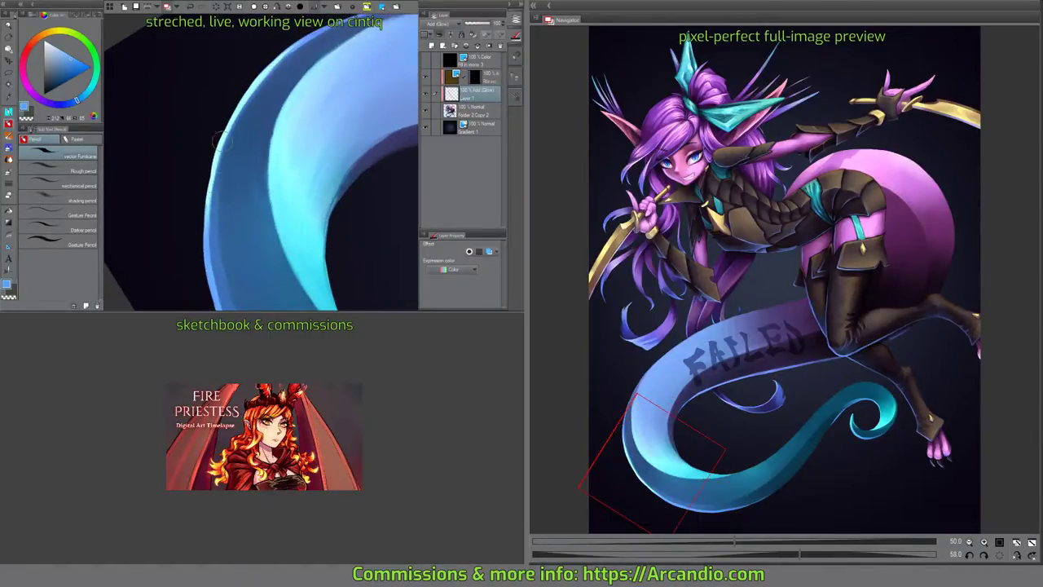
alt+click(208, 173)
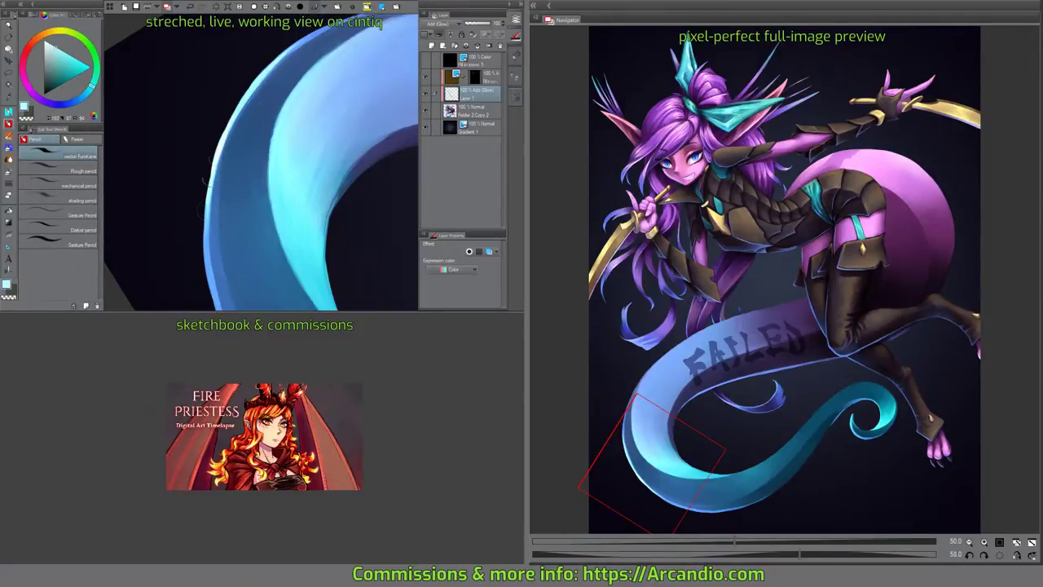
drag(318, 141, 299, 127)
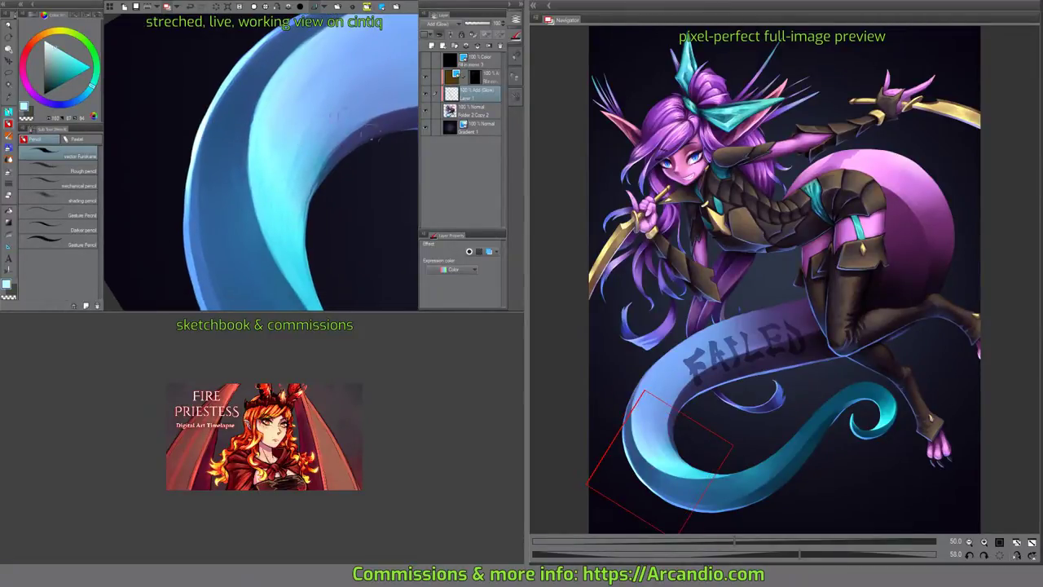
Add pale cyan glow highlights to the lower edge of the sword's guard and the gold wrist band.
drag(386, 130, 253, 160)
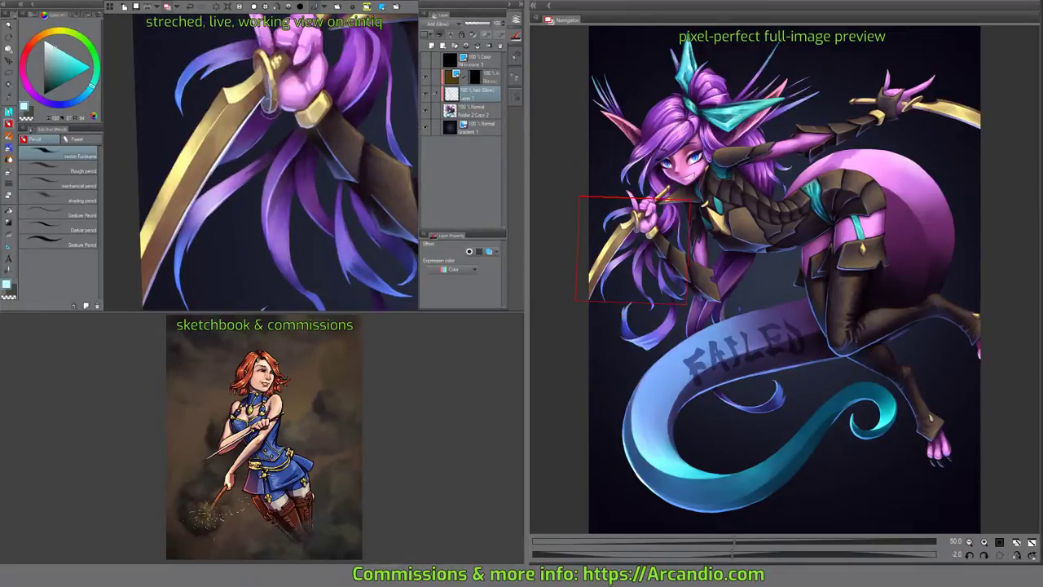
scroll(261, 164, up, 2)
mouse_move(308, 120)
mouse_down()
mouse_move(320, 133)
mouse_move(326, 124)
mouse_up()
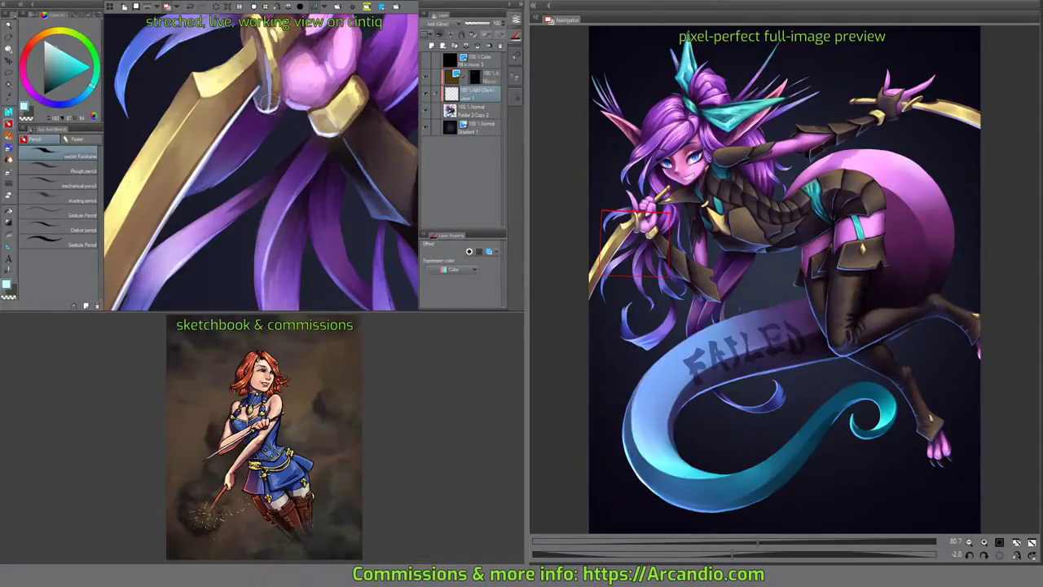
mouse_move(265, 108)
mouse_down()
mouse_move(309, 179)
mouse_move(269, 219)
mouse_up()
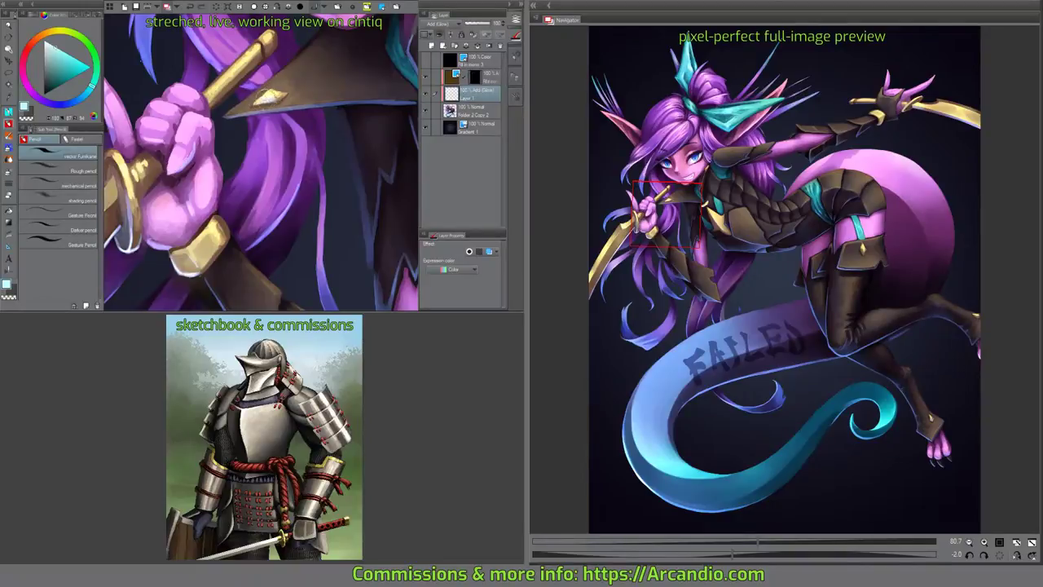
drag(302, 122, 314, 142)
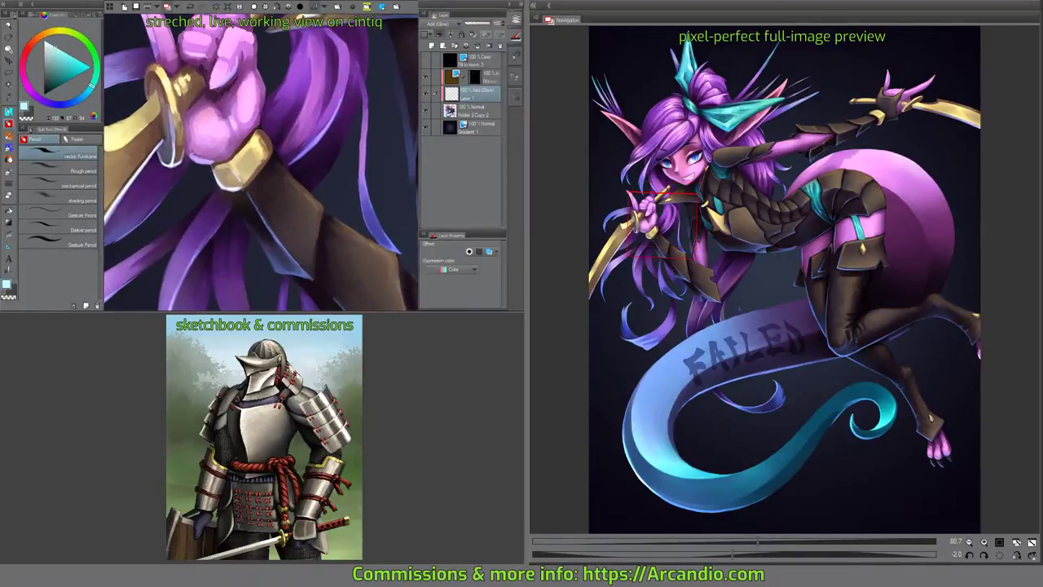
drag(214, 188, 232, 175)
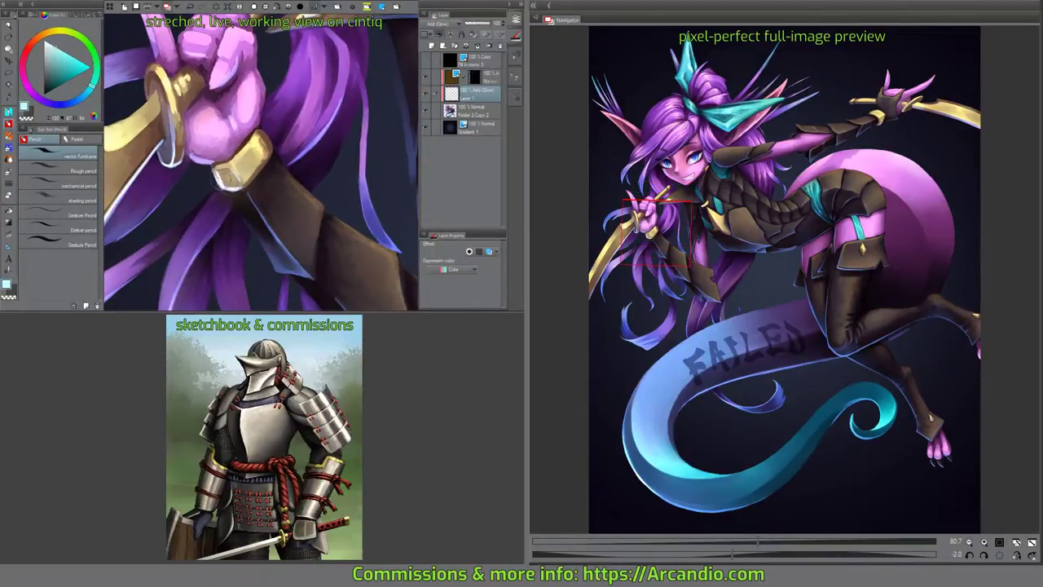
Add pale glow highlights to the thumbnail and the raised finger of the hand holding the sword hilt.
drag(298, 177, 330, 136)
drag(200, 230, 196, 216)
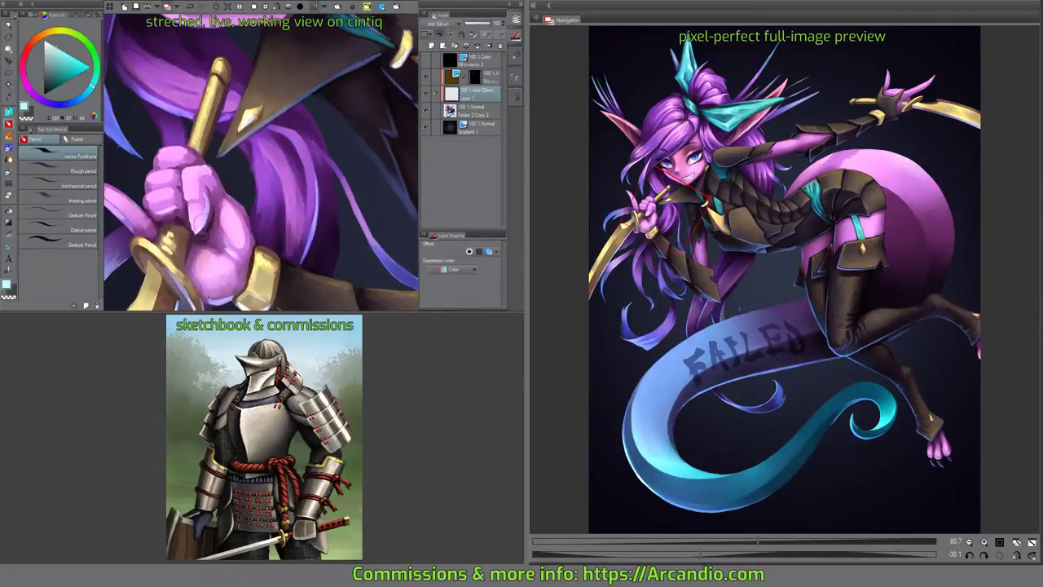
drag(265, 167, 388, 120)
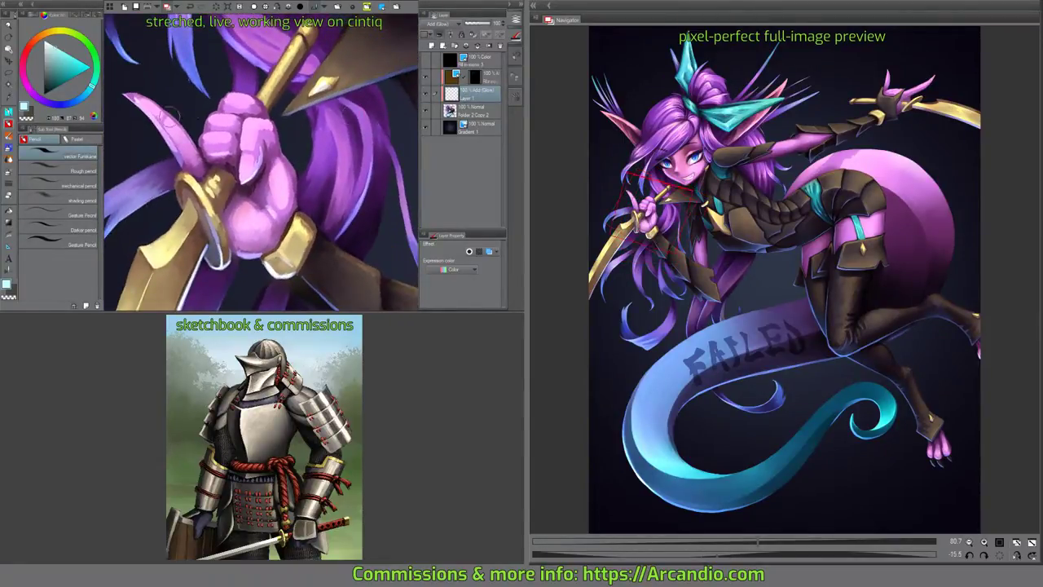
mouse_move(138, 110)
mouse_down()
mouse_move(291, 165)
mouse_move(358, 135)
mouse_move(326, 163)
mouse_move(344, 185)
mouse_move(234, 166)
mouse_up()
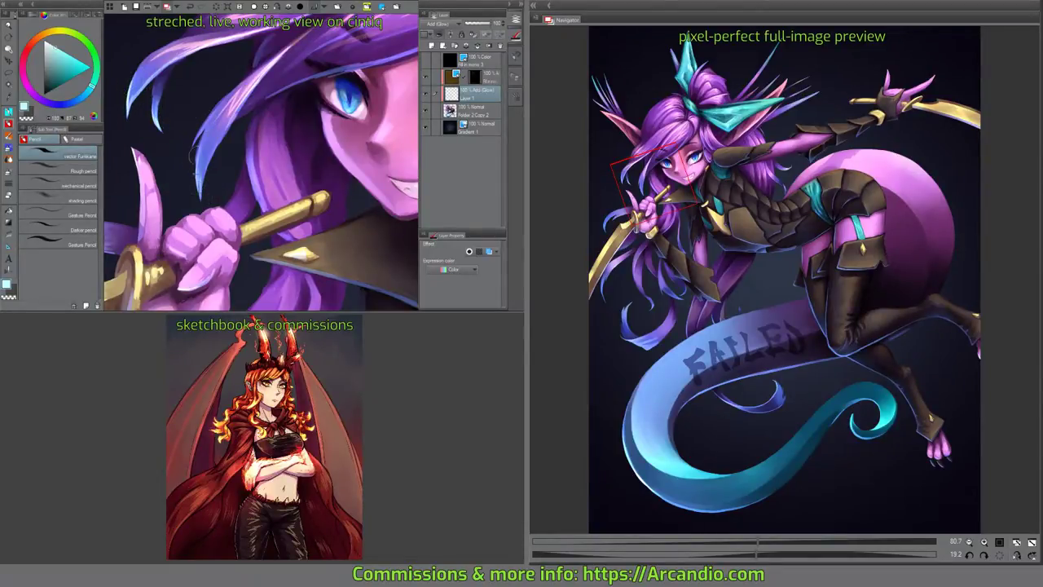
drag(259, 108, 206, 71)
Brighten the fold of the large curled hair lock above the tail with glowing light-blue strokes in sampled colors.
mouse_move(354, 174)
mouse_down()
mouse_move(335, 159)
mouse_move(307, 256)
mouse_move(340, 145)
mouse_move(276, 140)
mouse_move(313, 102)
mouse_move(192, 204)
mouse_up()
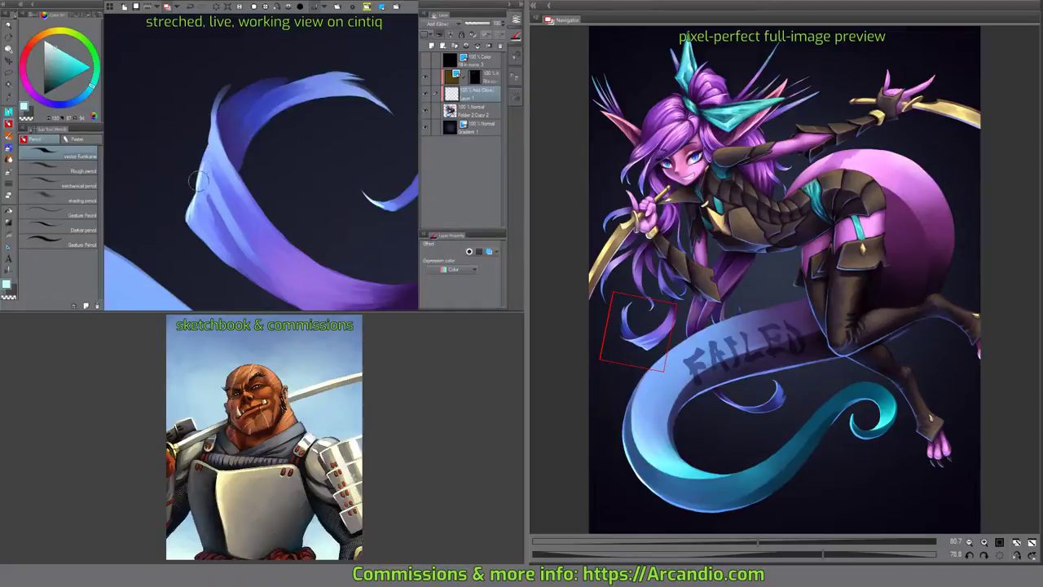
drag(202, 163, 210, 192)
alt+click(210, 188)
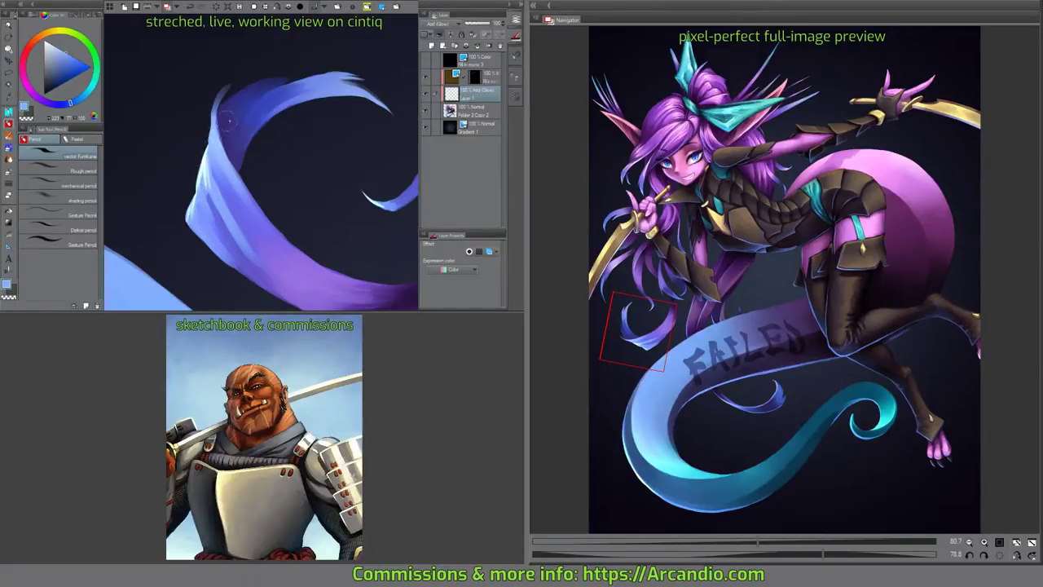
drag(204, 189, 222, 149)
alt+click(205, 184)
mouse_move(209, 193)
mouse_down()
mouse_move(204, 150)
mouse_move(200, 171)
mouse_move(226, 84)
mouse_up()
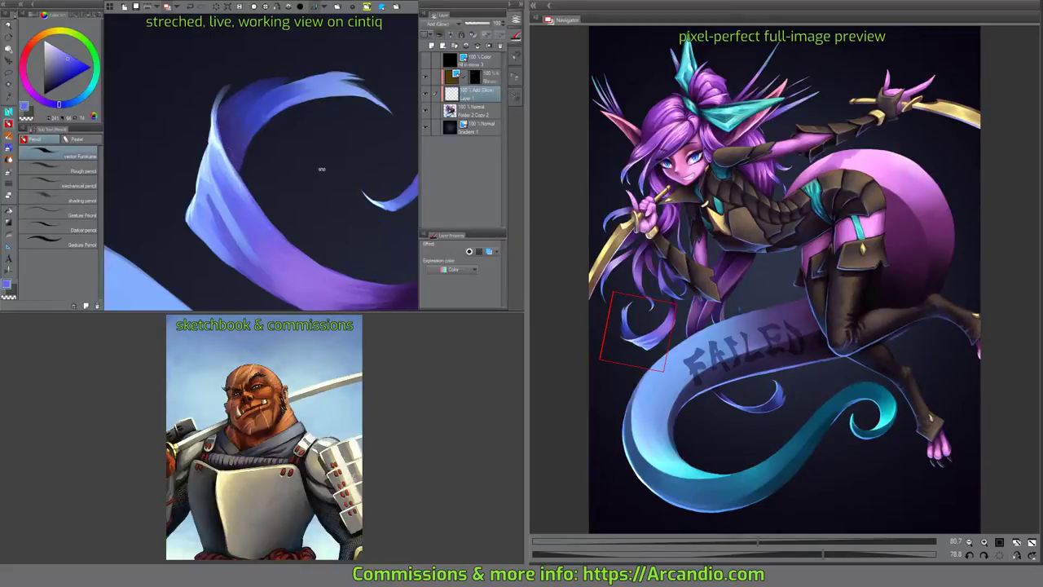
Paint blue glow strokes along the upper tip of the curled hair lock above the tail.
key(minus)
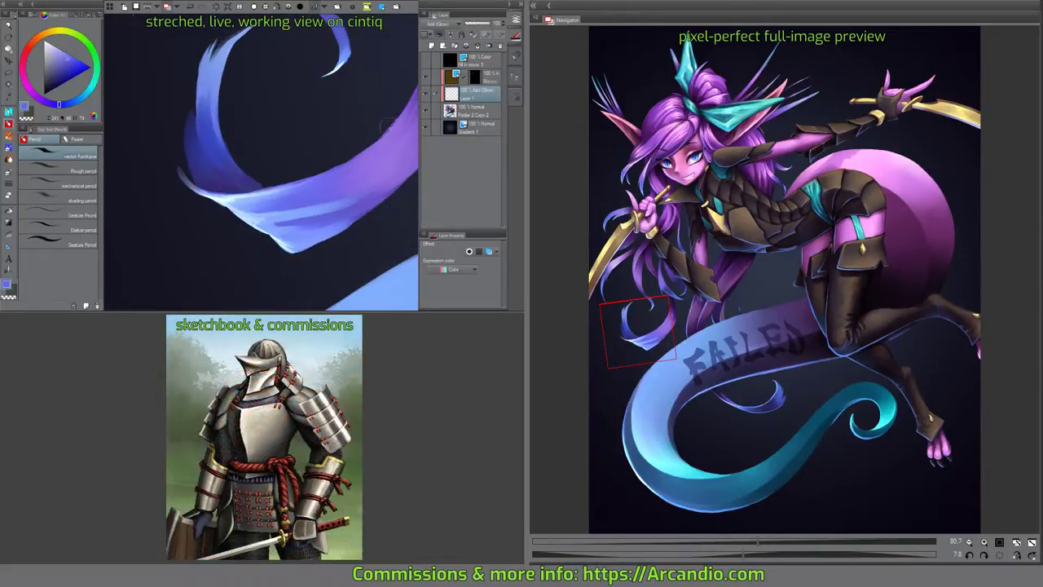
mouse_move(241, 29)
mouse_down()
mouse_move(200, 114)
mouse_move(204, 106)
mouse_up()
mouse_move(211, 47)
mouse_down()
mouse_move(202, 115)
mouse_move(213, 120)
mouse_up()
drag(237, 50, 238, 115)
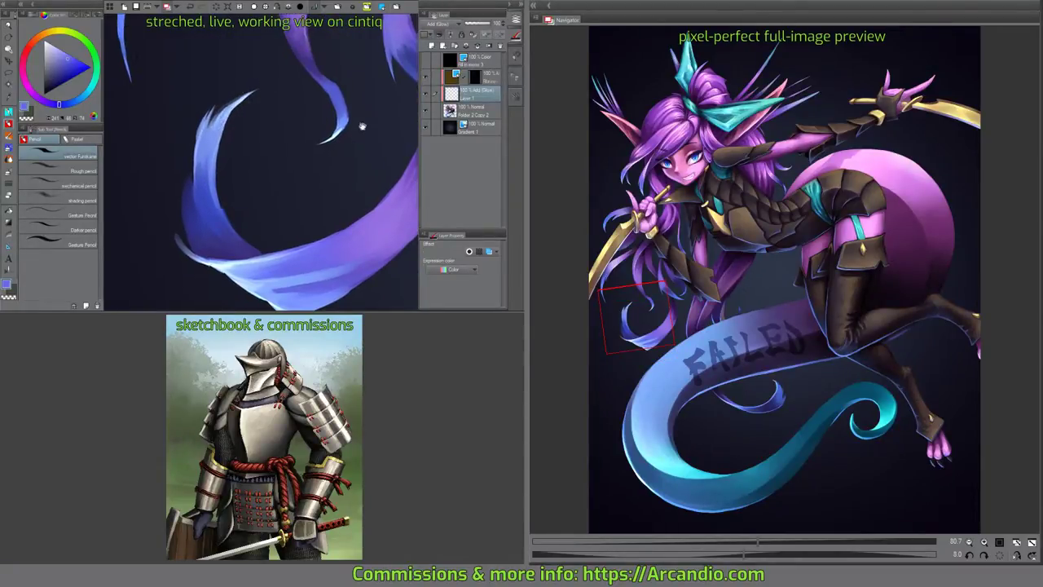
Add blue glow accents to the tips of the hair strands beside the arm bracer and the sword blade.
drag(361, 123, 222, 245)
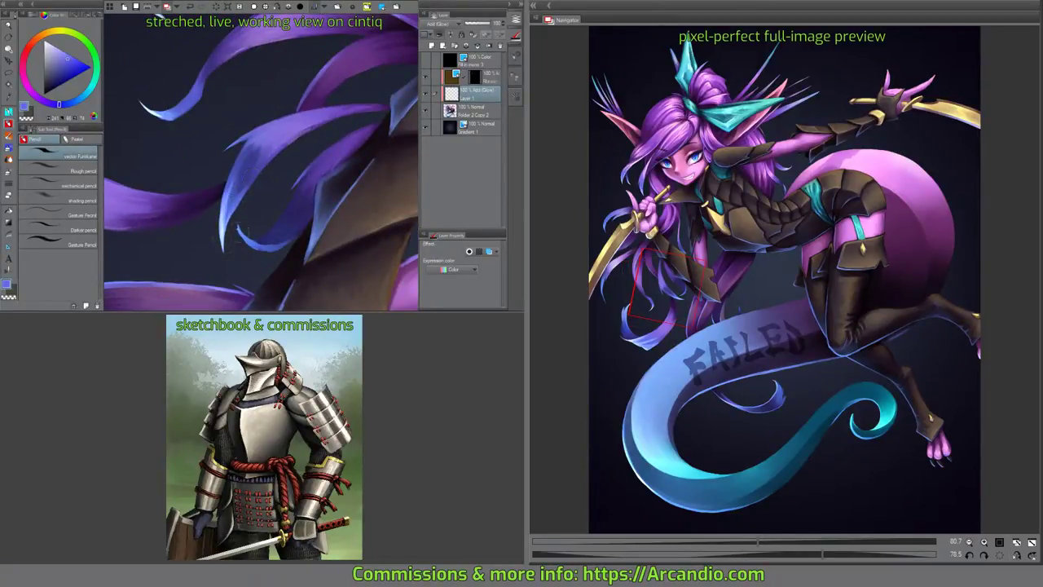
drag(273, 218, 311, 167)
drag(308, 213, 217, 128)
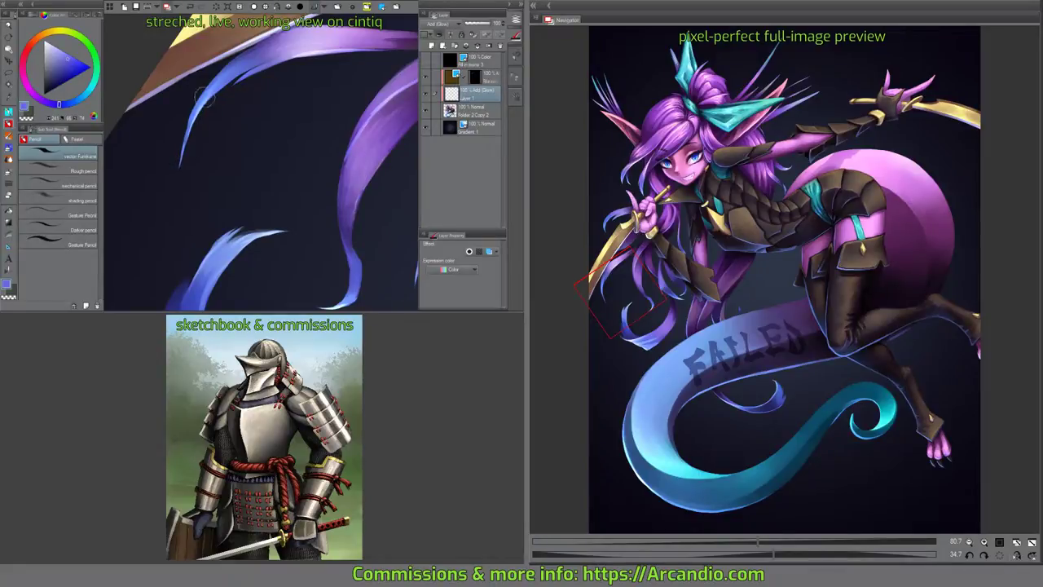
mouse_move(280, 101)
mouse_down()
mouse_move(291, 158)
mouse_move(337, 111)
mouse_up()
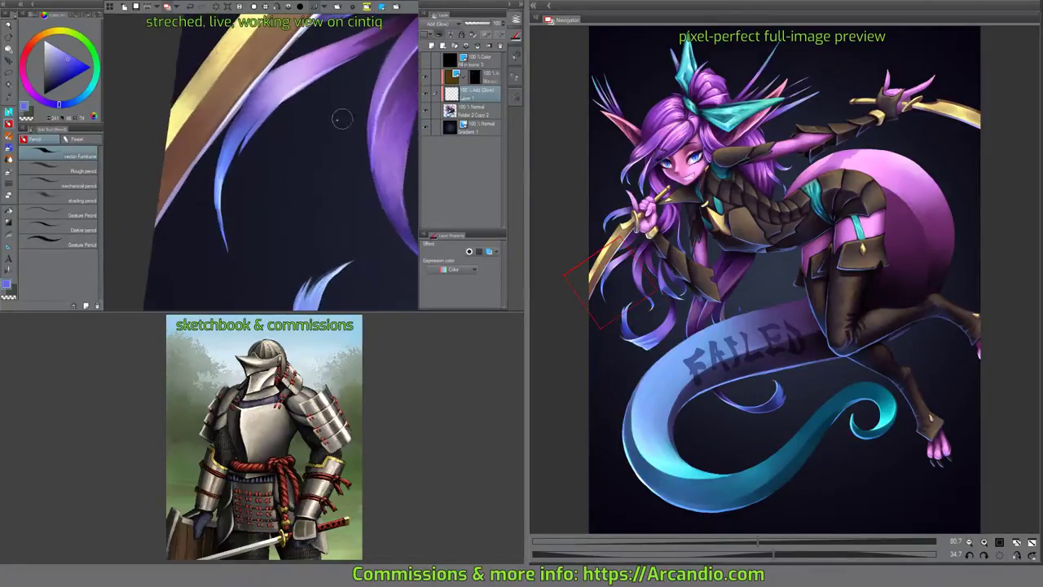
mouse_move(222, 234)
mouse_down()
mouse_move(241, 210)
mouse_move(236, 245)
mouse_move(274, 108)
mouse_up()
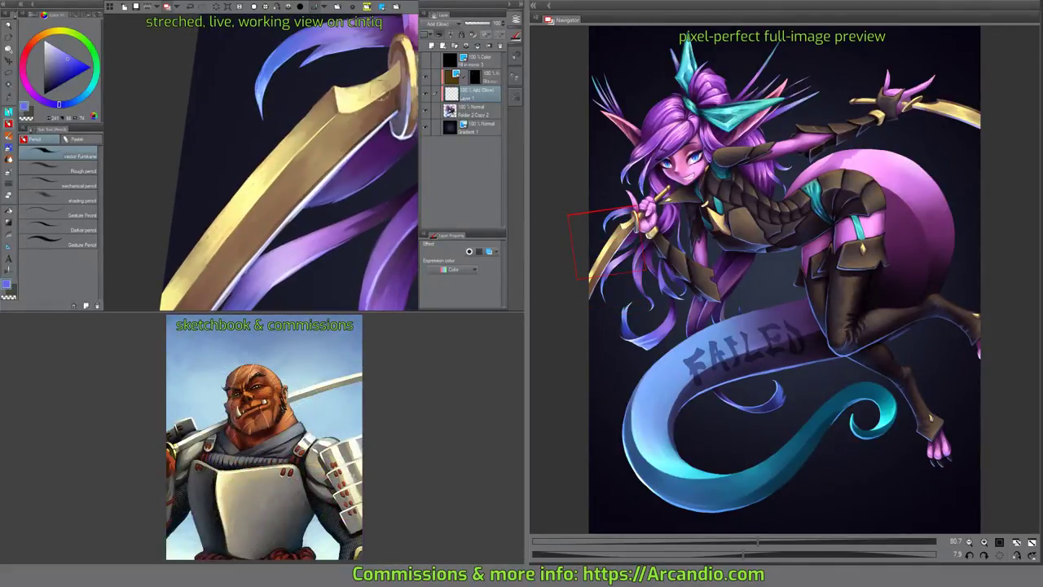
Brighten the hair strand behind the sword blade and the thin curl beneath the tail's lettering with blue glow.
drag(383, 94, 322, 185)
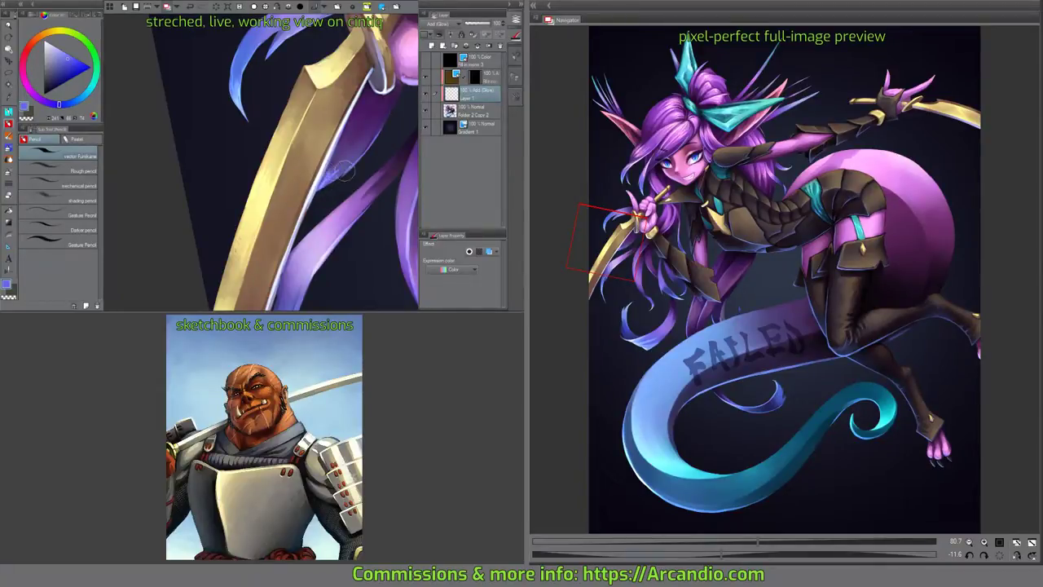
mouse_move(358, 147)
mouse_down()
mouse_move(378, 157)
mouse_move(303, 106)
mouse_move(242, 187)
mouse_move(232, 150)
mouse_up()
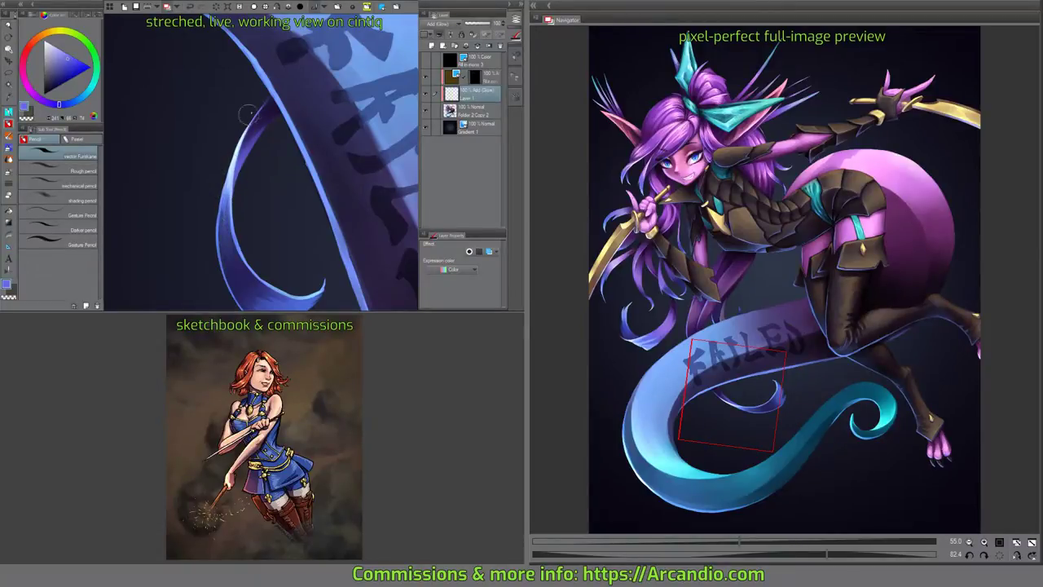
mouse_move(246, 114)
mouse_down()
mouse_move(356, 193)
mouse_move(354, 150)
mouse_move(378, 161)
mouse_move(317, 114)
mouse_move(344, 160)
mouse_move(283, 239)
mouse_move(303, 212)
mouse_move(305, 163)
mouse_move(307, 185)
mouse_up()
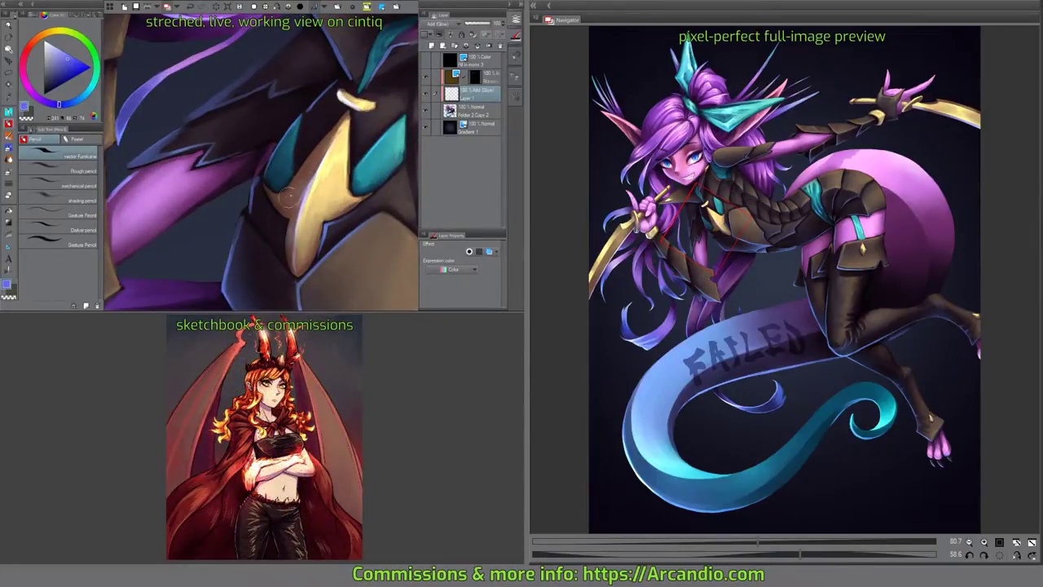
Paint a blue glow over the shaded side of the gold chest ornament.
mouse_move(307, 183)
mouse_down()
mouse_move(303, 196)
mouse_move(289, 188)
mouse_move(316, 159)
mouse_move(306, 167)
mouse_up()
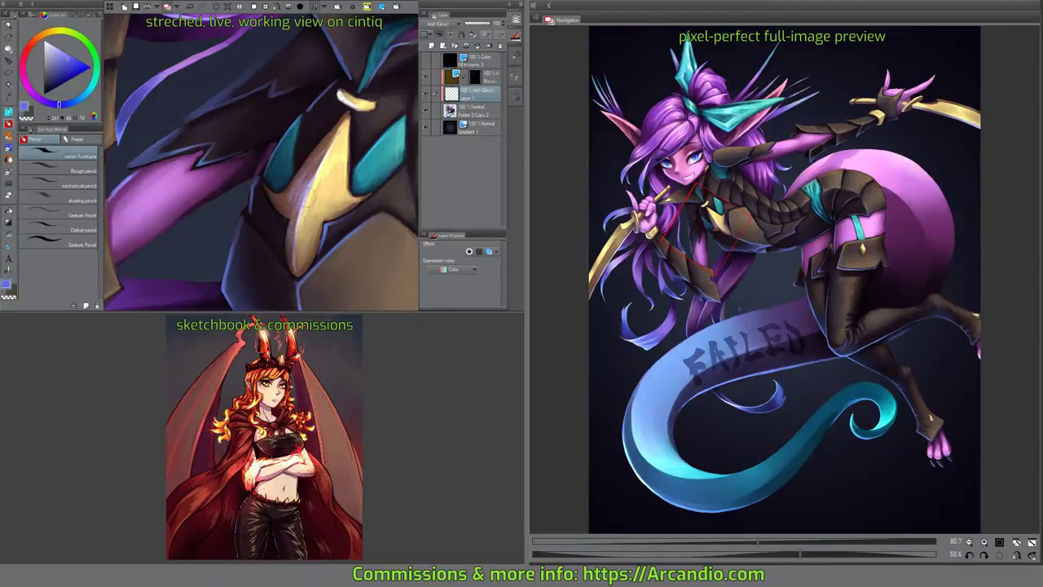
scroll(333, 161, down, 1)
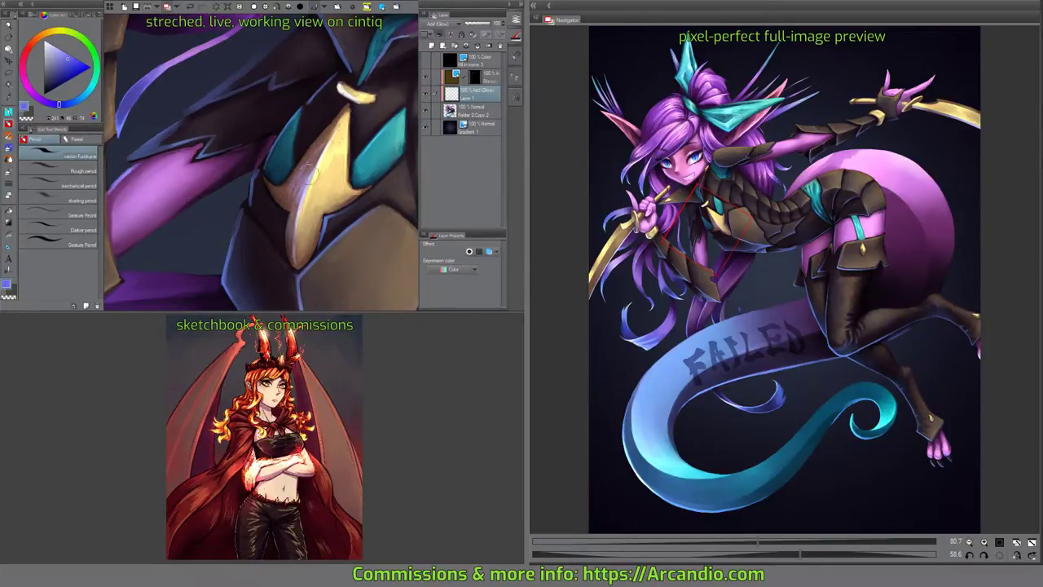
drag(307, 174, 331, 137)
Blend the blue glow smoothly into the shaded side of the gold chest ornament using the Blend 2 brush.
click(9, 137)
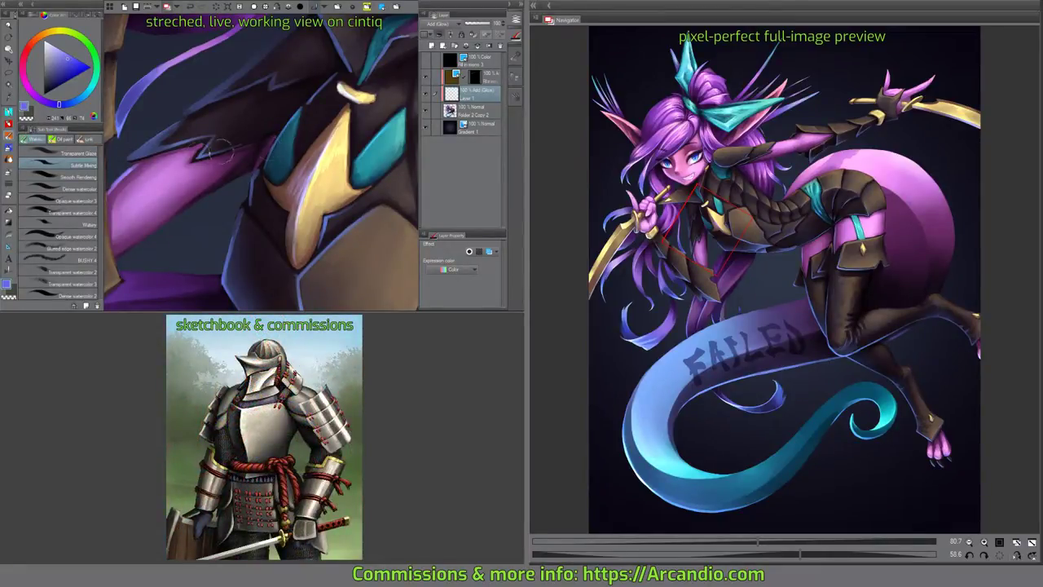
click(8, 150)
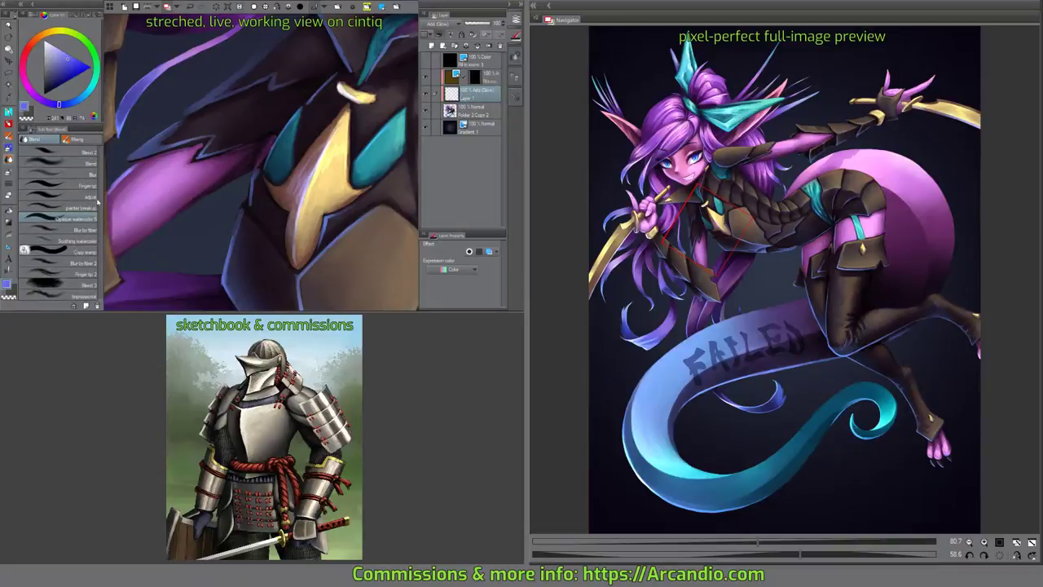
click(91, 152)
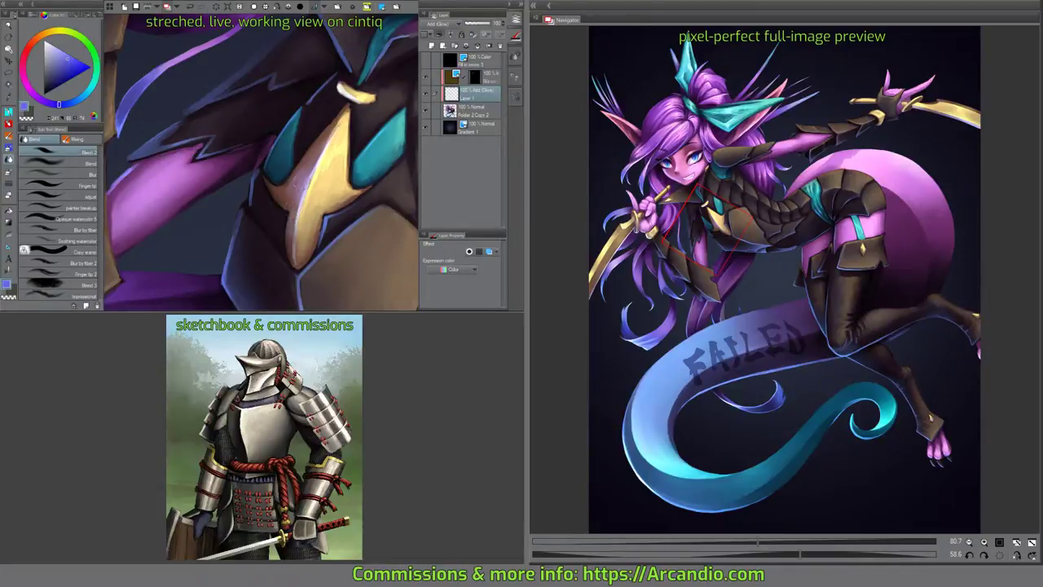
drag(399, 96, 362, 131)
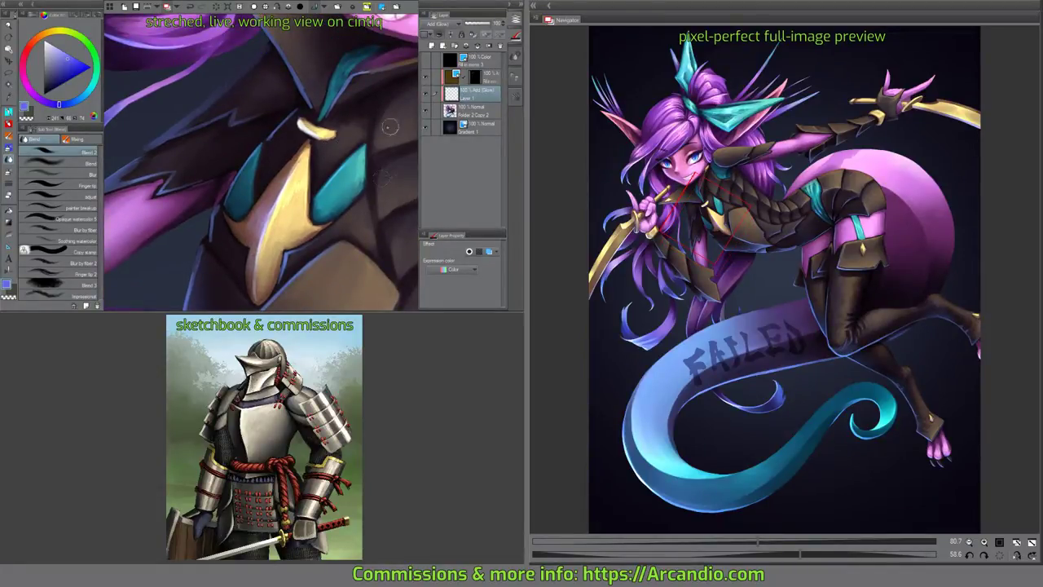
drag(370, 149, 366, 156)
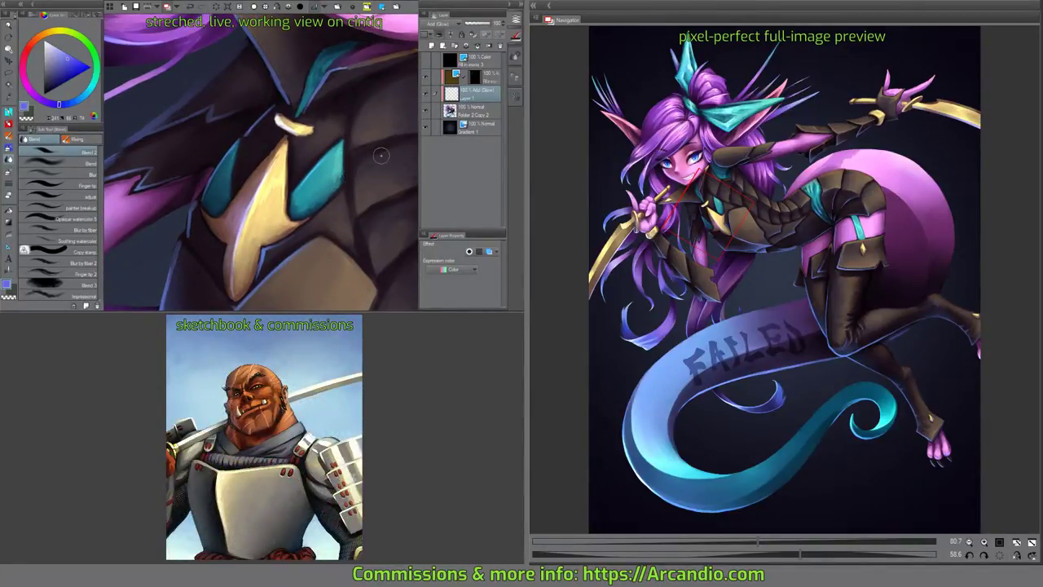
drag(354, 189, 338, 205)
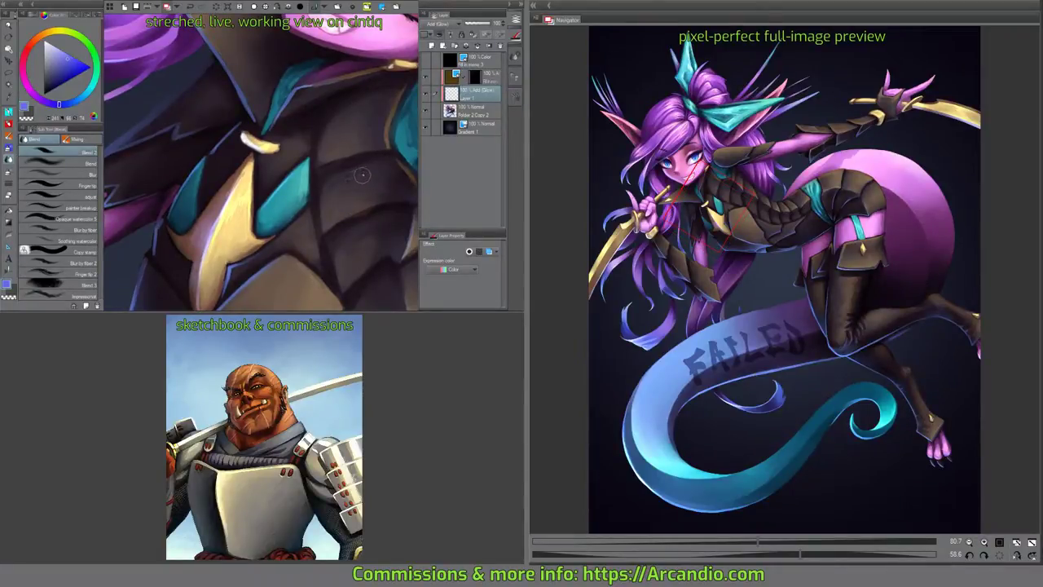
Finish blending the glow on the dark chest armor and merge the Add (Glow) Layer 1 into the Folder 2 Copy 2 layer.
drag(366, 173, 342, 192)
scroll(342, 194, up, 5)
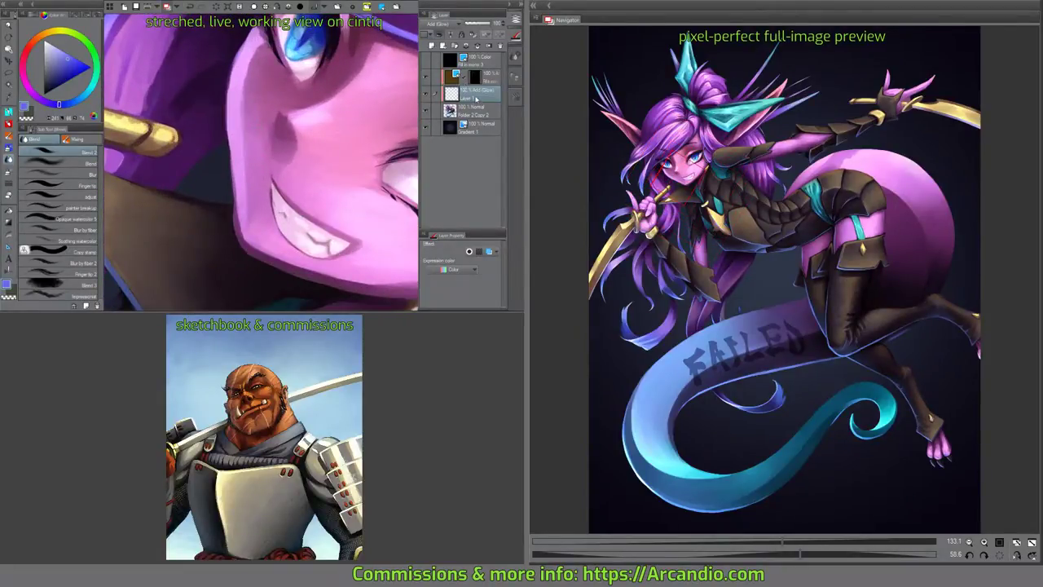
key(ctrl+e)
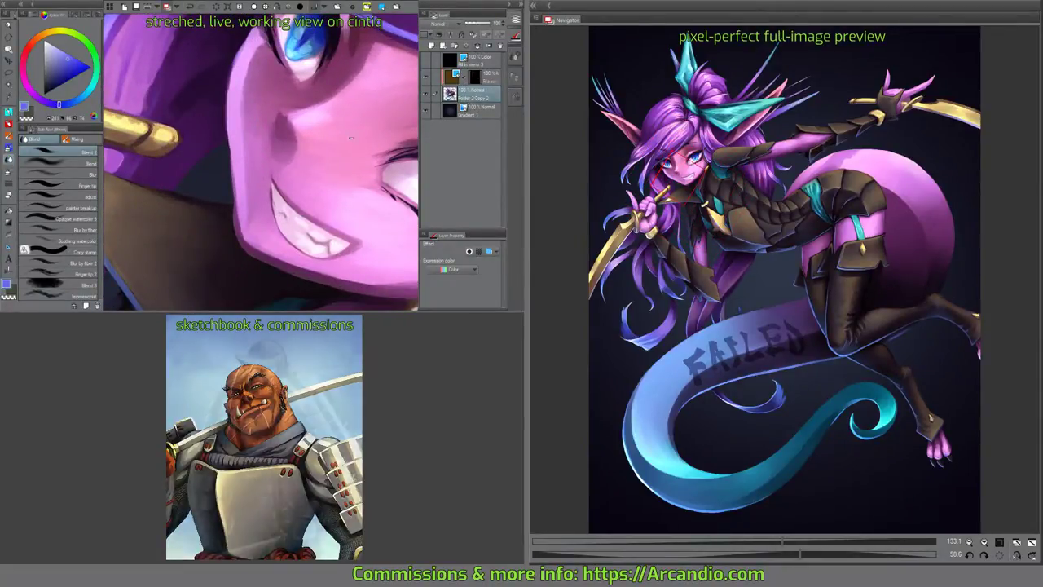
Clean up the edge of the face along the cheek and jaw with the color tone 2 pen, using lilac and dark purple sampled from the painting.
click(30, 94)
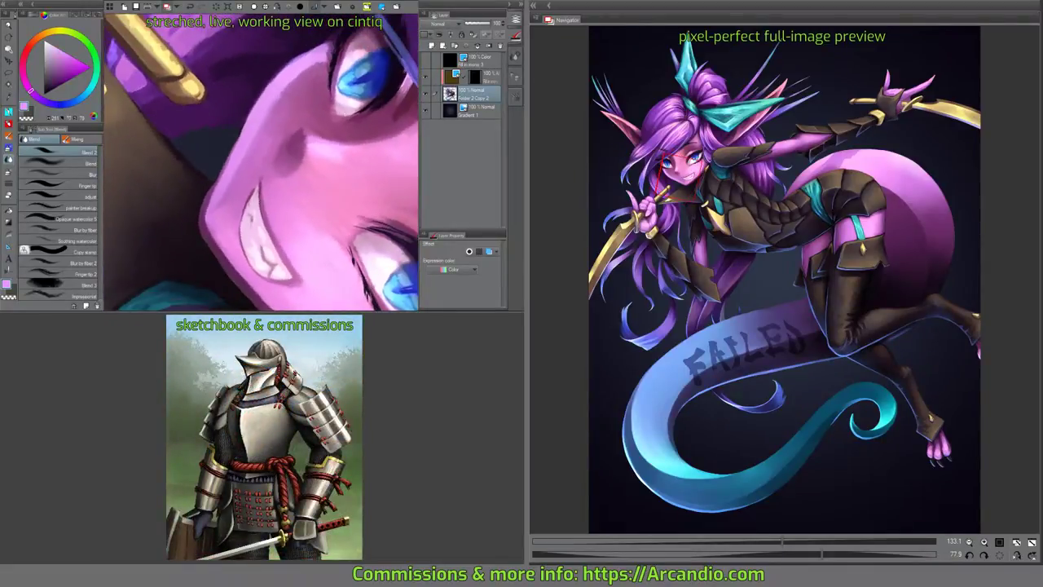
key(p)
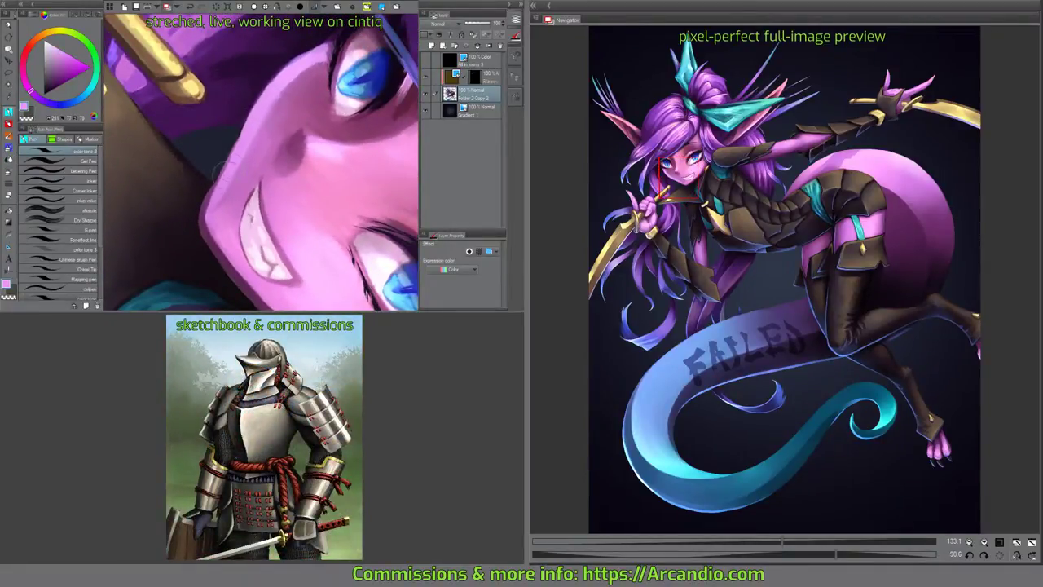
alt+click(211, 194)
alt+click(233, 162)
drag(263, 90, 250, 133)
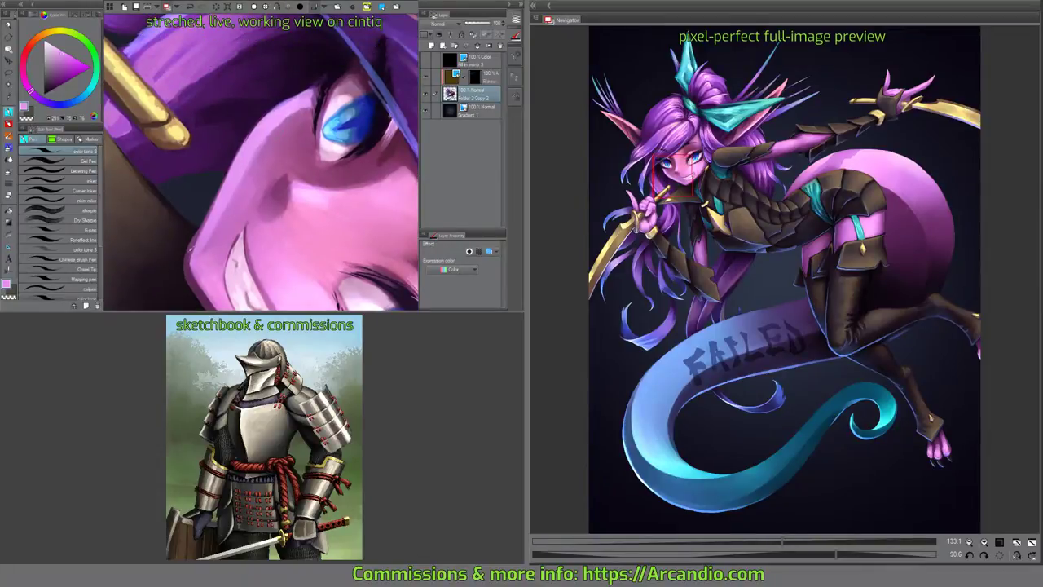
alt+click(205, 203)
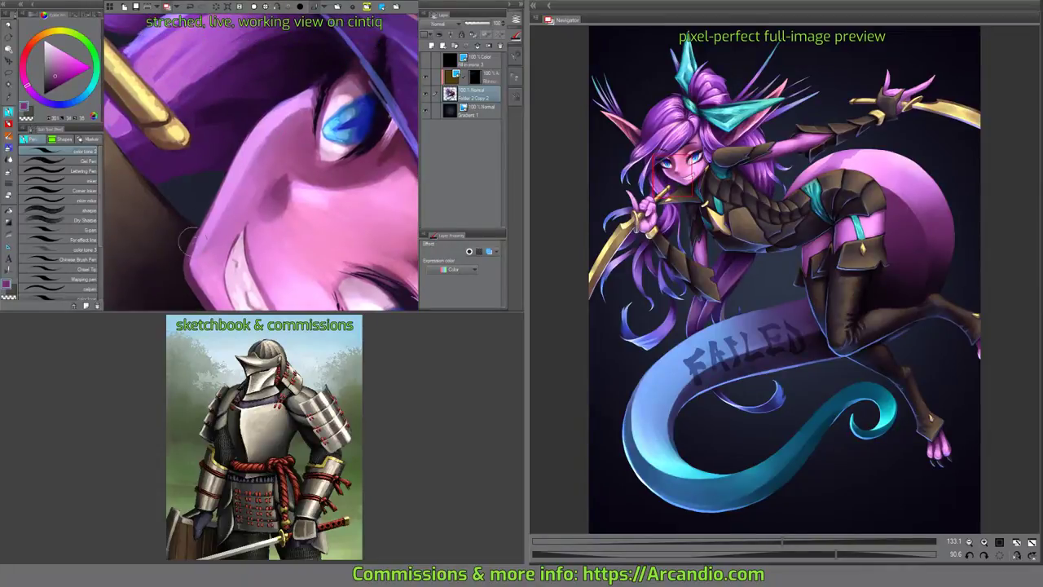
mouse_move(258, 124)
mouse_down()
mouse_move(278, 107)
mouse_move(269, 110)
mouse_move(277, 122)
mouse_move(314, 121)
mouse_move(342, 97)
mouse_move(430, 124)
mouse_up()
alt+click(257, 122)
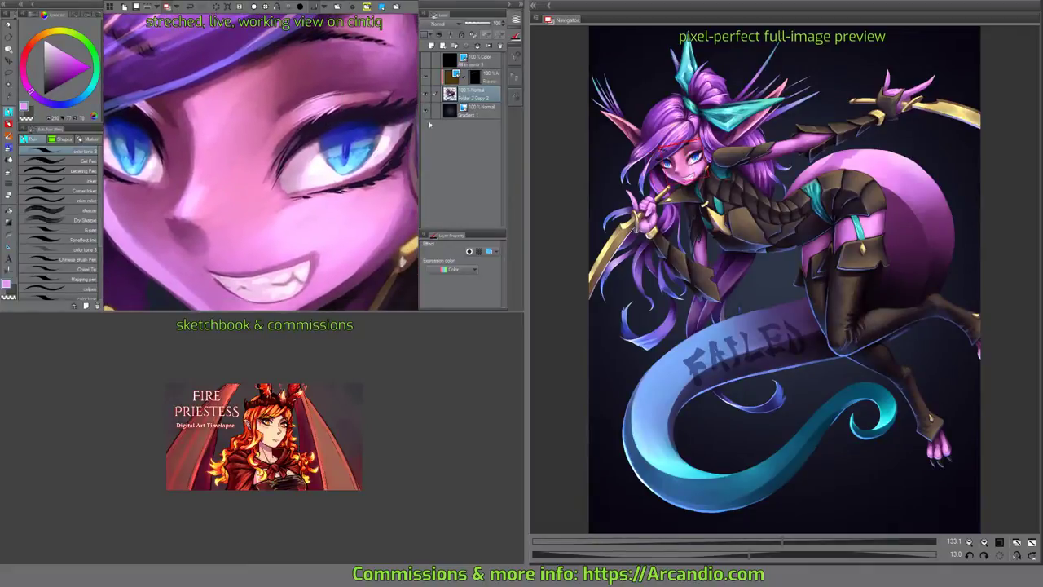
Paint glowing light into the blue irises of both eyes on the masked Add (Glow) layer.
click(469, 79)
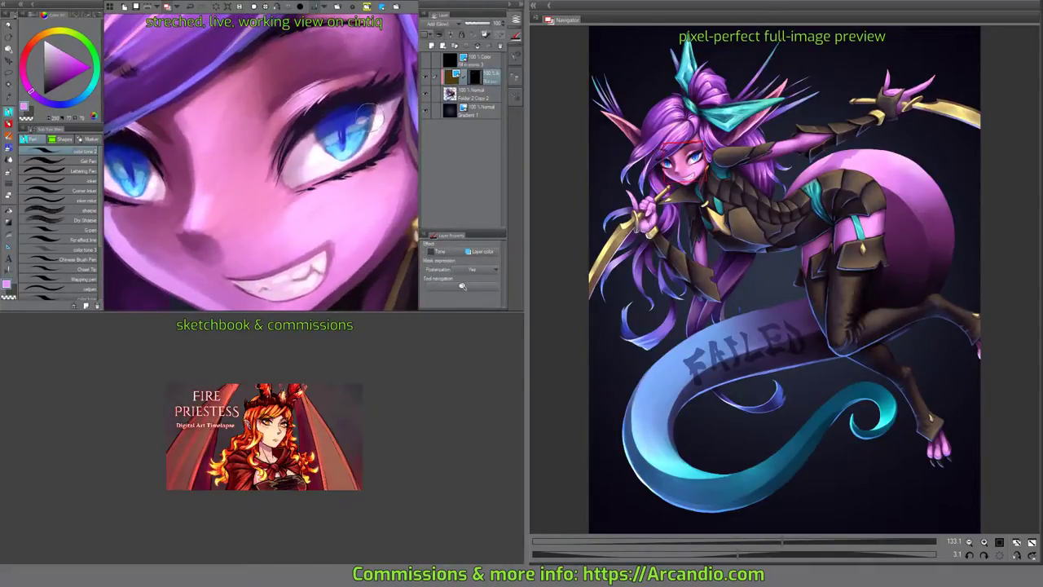
drag(369, 118, 362, 119)
mouse_move(155, 172)
mouse_down()
mouse_move(320, 118)
mouse_move(378, 131)
mouse_up()
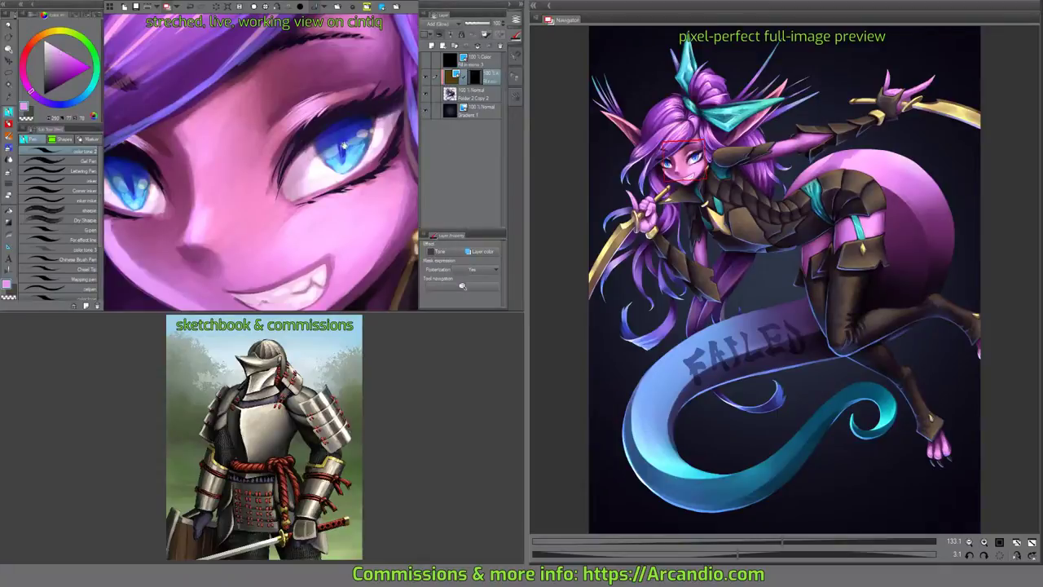
mouse_move(322, 161)
mouse_down()
mouse_move(356, 170)
mouse_move(349, 177)
mouse_move(339, 159)
mouse_move(351, 145)
mouse_move(342, 168)
mouse_move(376, 145)
mouse_move(351, 163)
mouse_up()
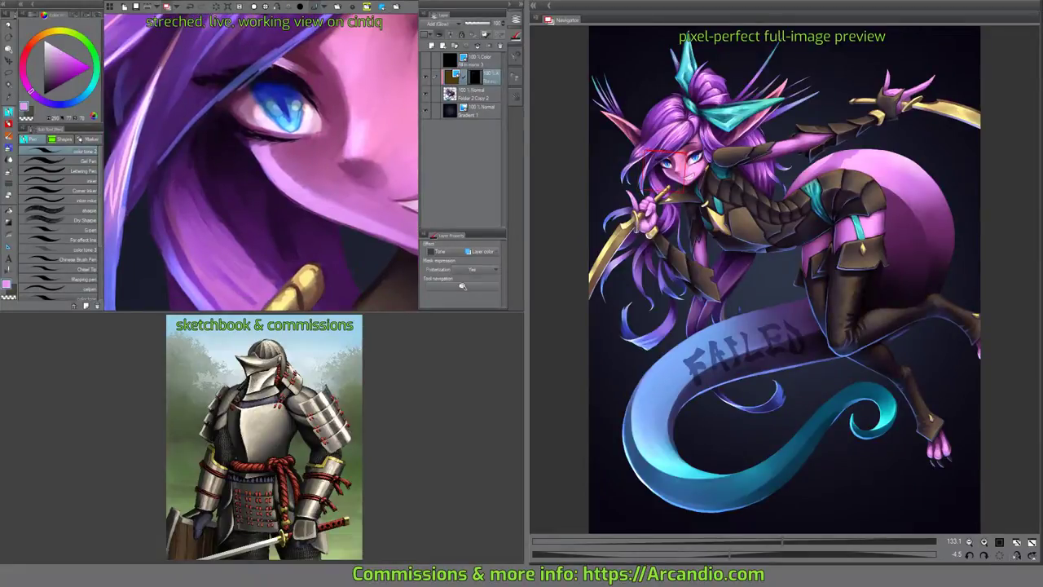
Soften the thin blue-lit hair strand beside the eye on the Folder 2 Copy 2 layer with the Opaque watercolor blend brush.
key(alt+bracketleft)
key(j)
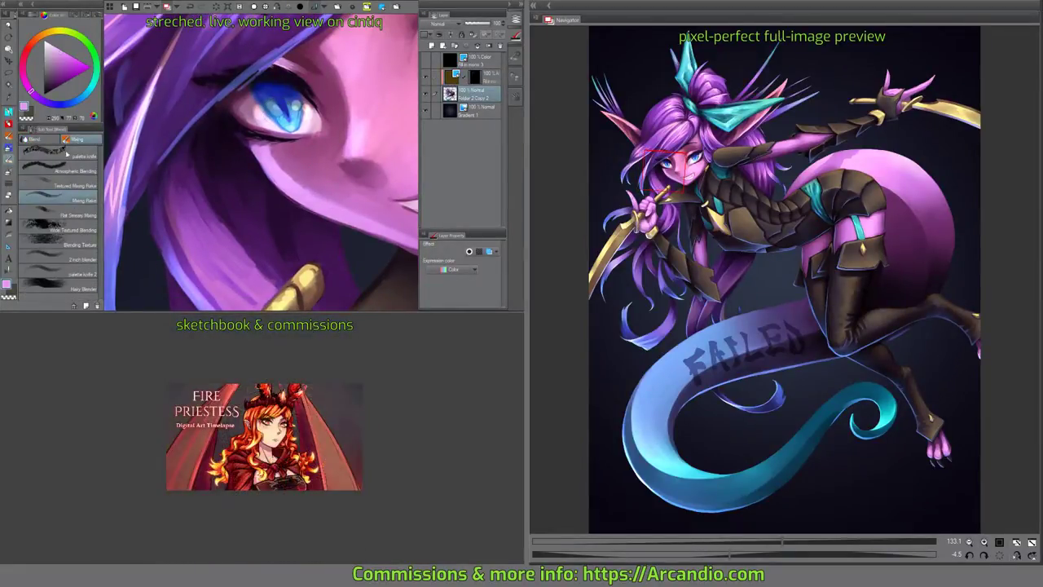
click(81, 218)
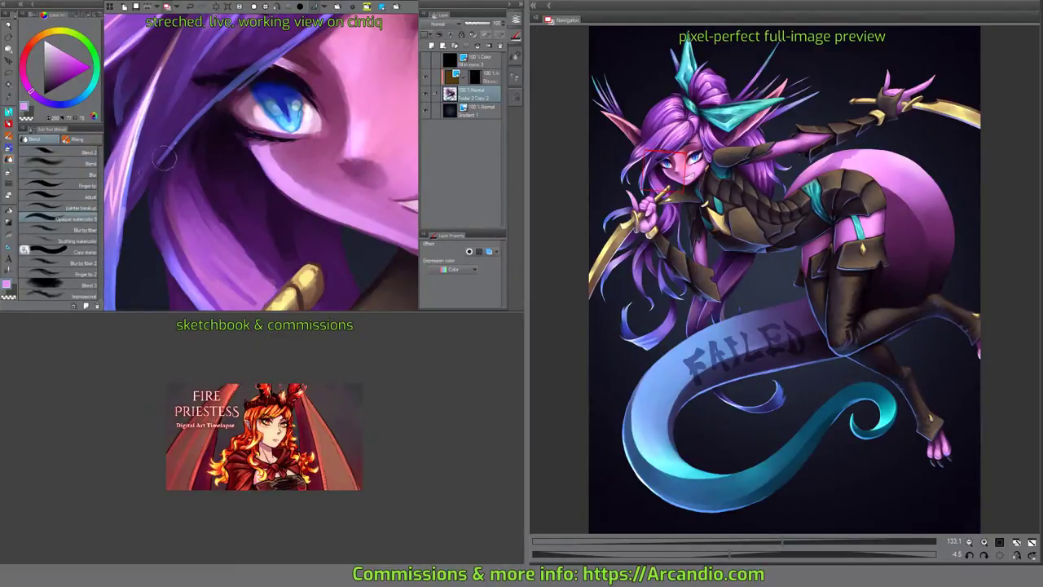
drag(214, 96, 186, 140)
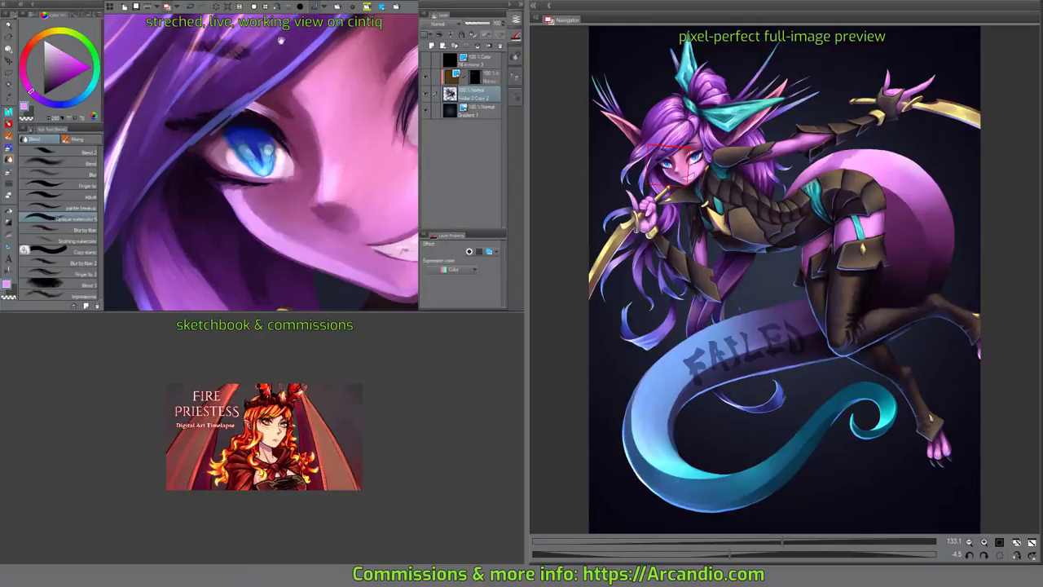
Merge the masked Add (Glow) layer into the Folder 2 Copy 2 layer below it.
drag(281, 39, 163, 65)
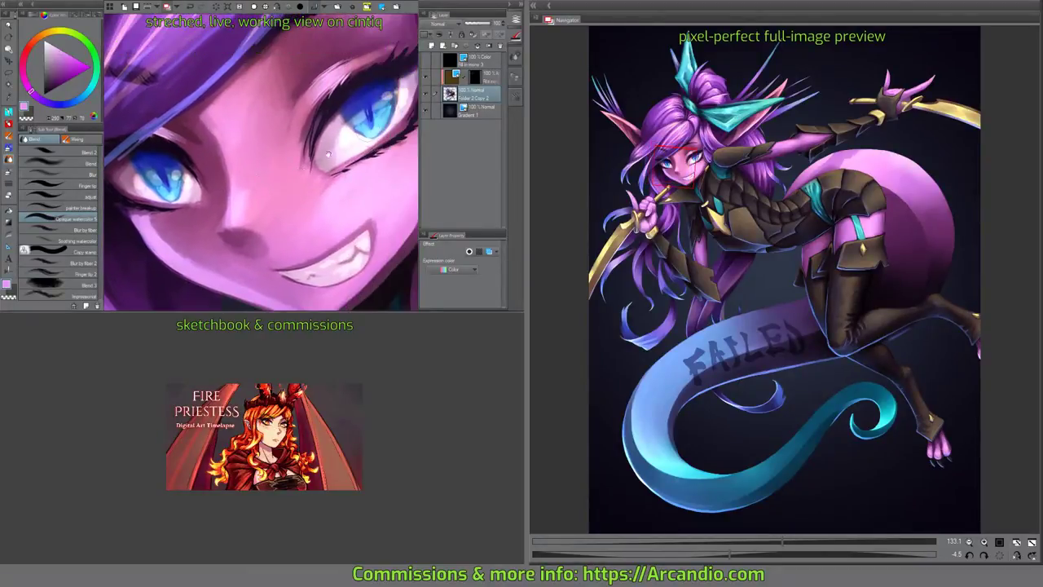
click(481, 75)
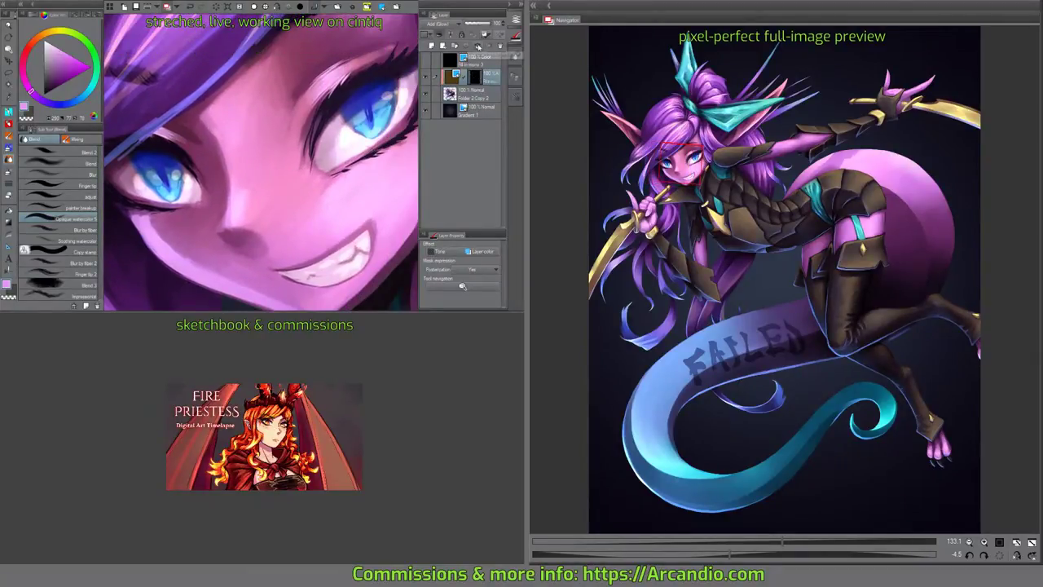
key(Delete)
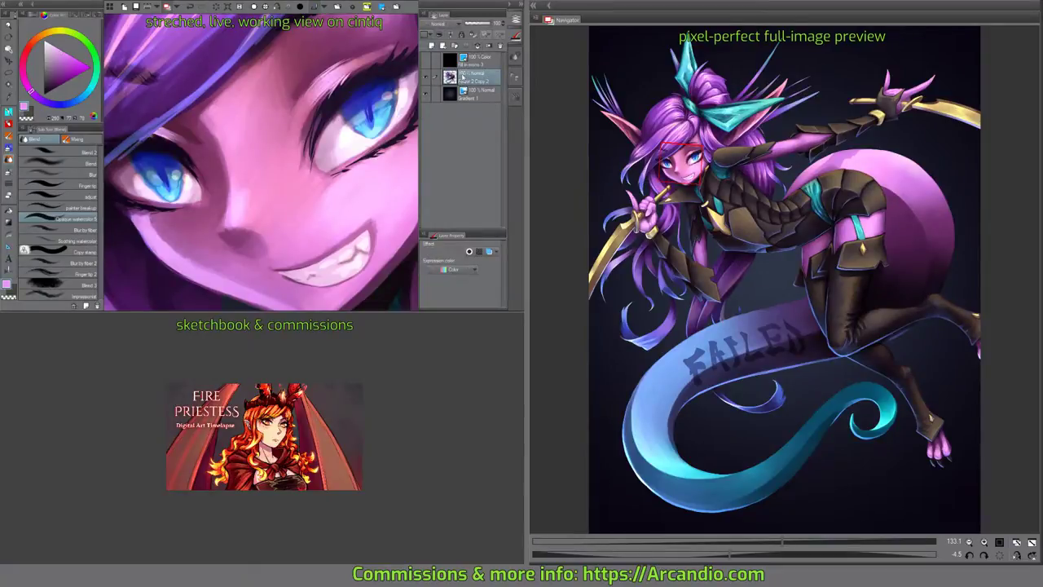
Paint near-white highlights on the irises and eye whites of both eyes with the color tone 2 pen.
drag(405, 56, 406, 72)
key(x)
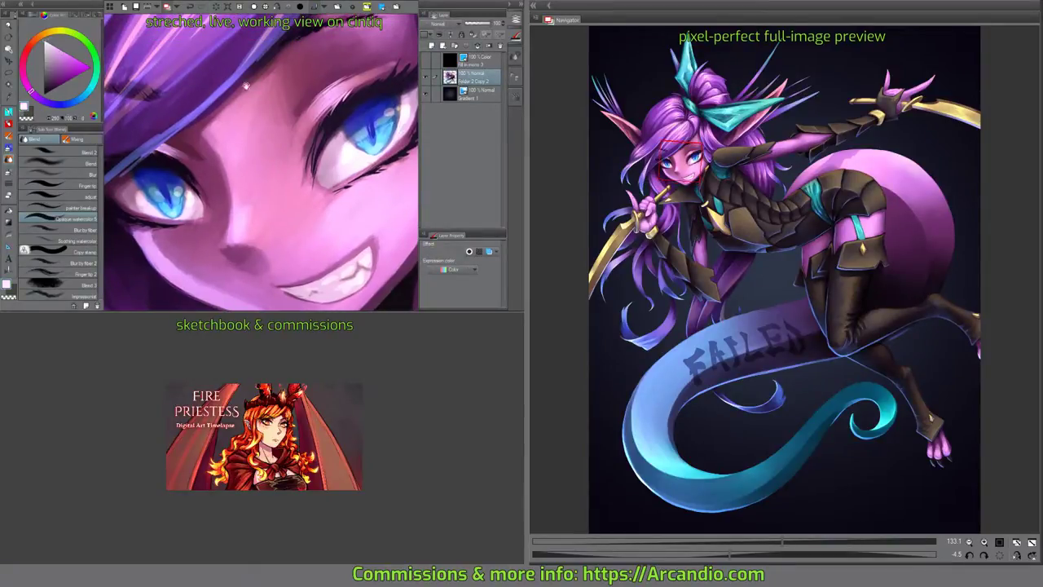
drag(248, 119, 223, 127)
key(p)
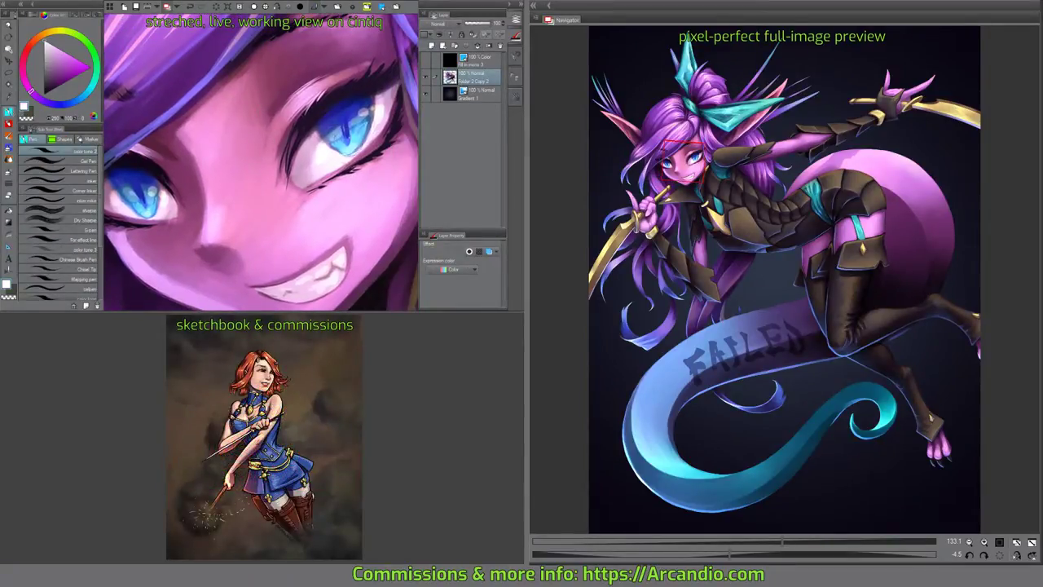
drag(352, 150, 335, 126)
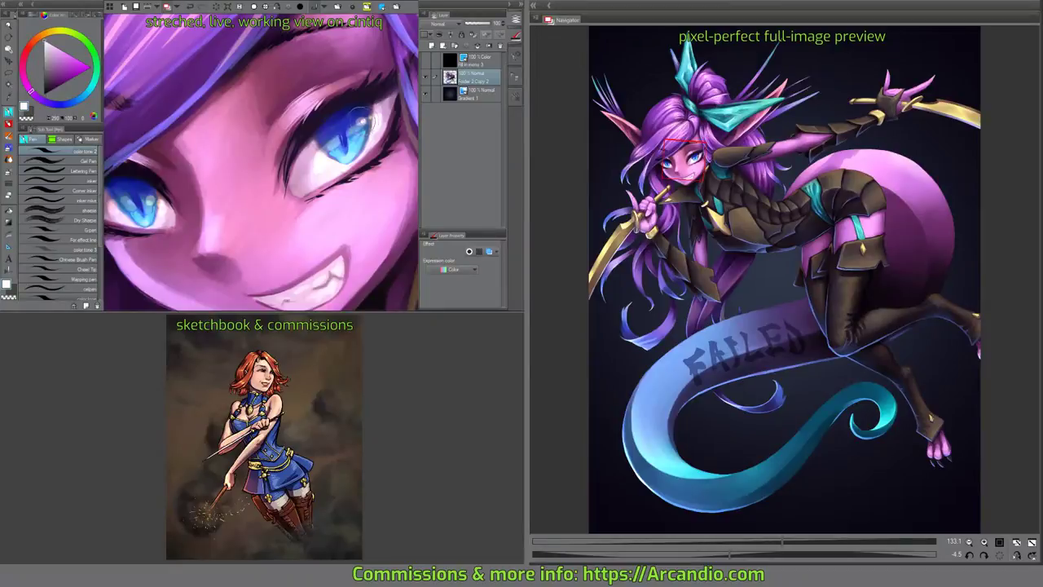
drag(361, 120, 366, 121)
drag(148, 199, 167, 209)
mouse_move(337, 137)
mouse_down()
mouse_move(346, 126)
mouse_move(330, 163)
mouse_up()
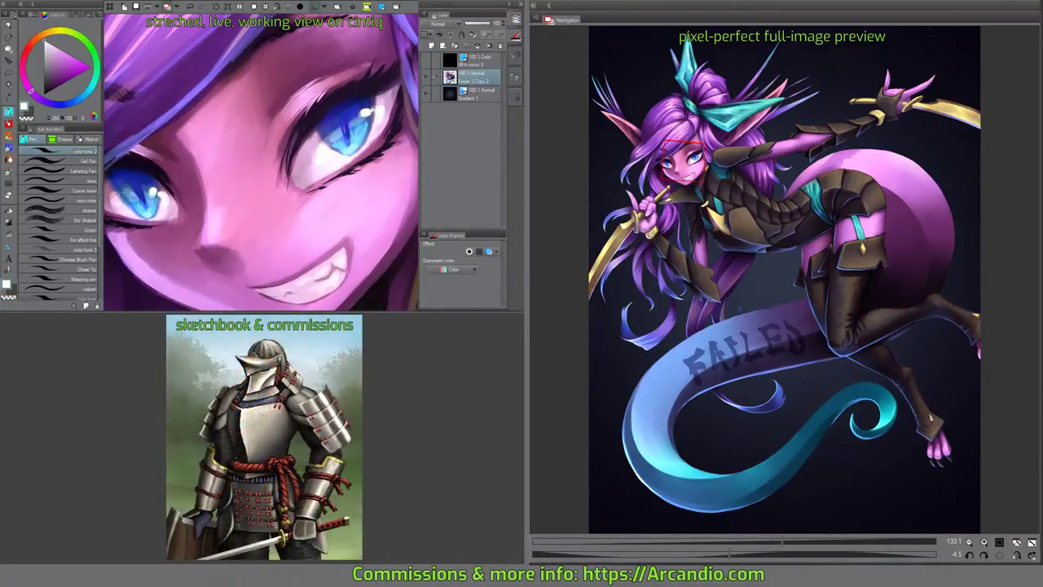
drag(111, 202, 128, 221)
drag(237, 148, 350, 137)
scroll(350, 137, down, 6)
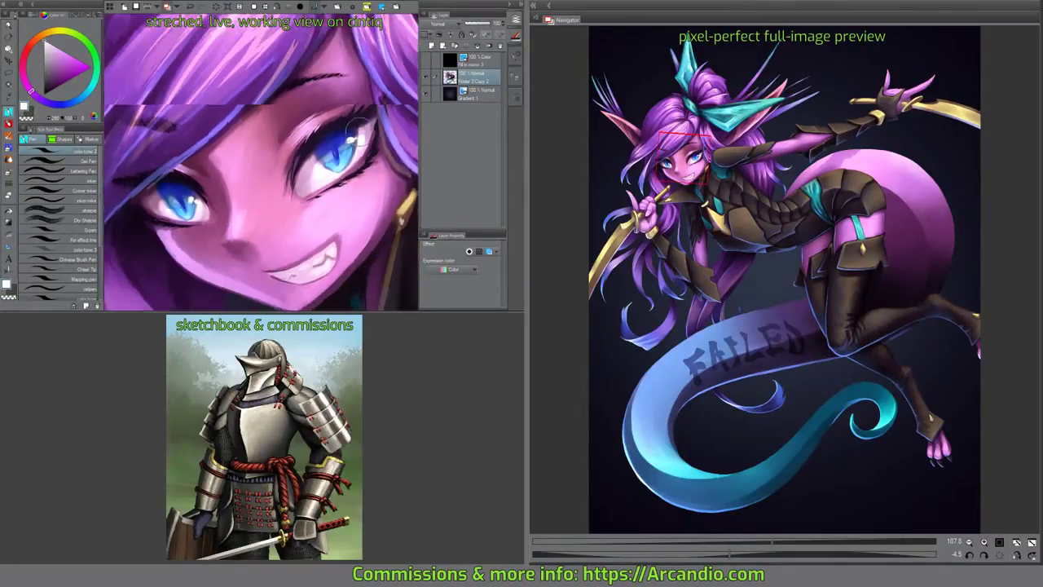
scroll(262, 162, up, 5)
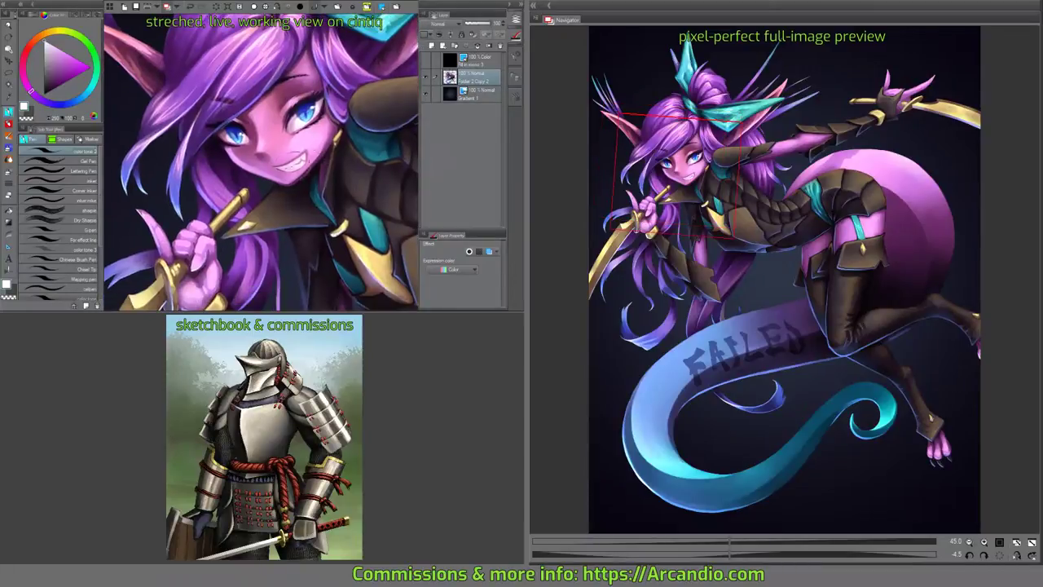
Repaint the teeth in the narrow end of the grin, refining the small dividing line with muted purple tones.
scroll(262, 162, up, 5)
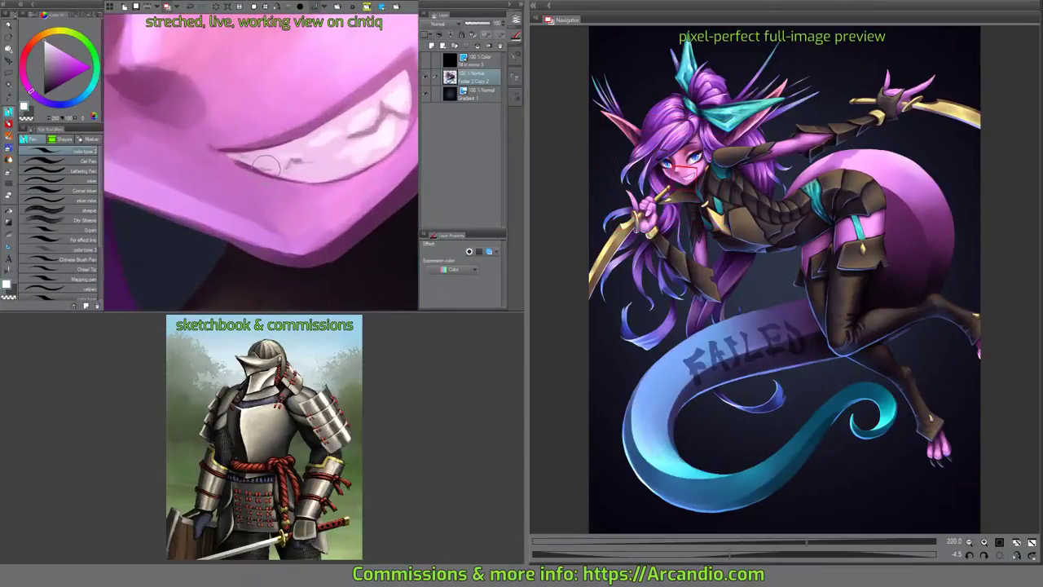
drag(339, 216, 262, 167)
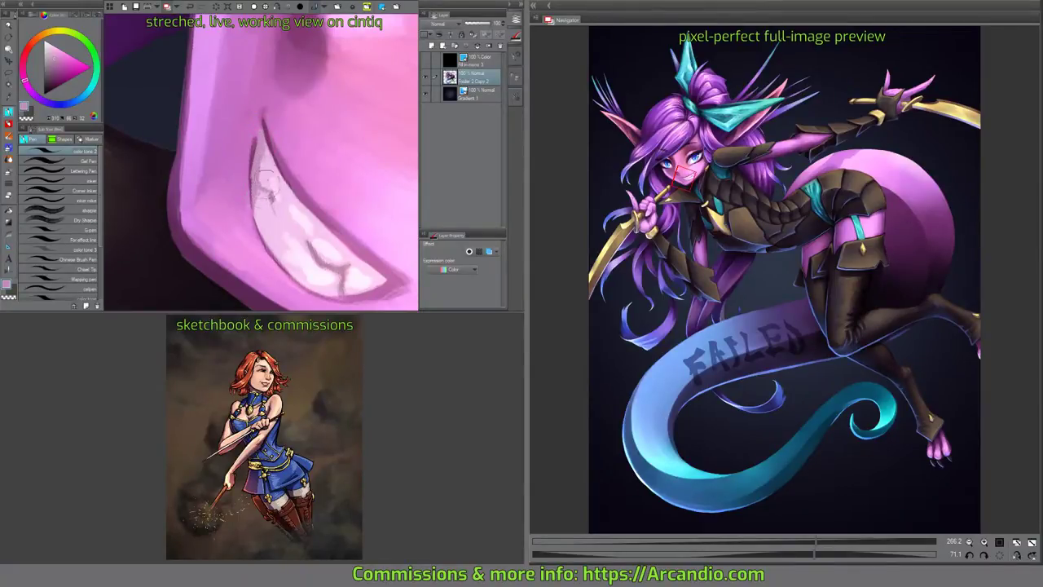
drag(265, 180, 307, 181)
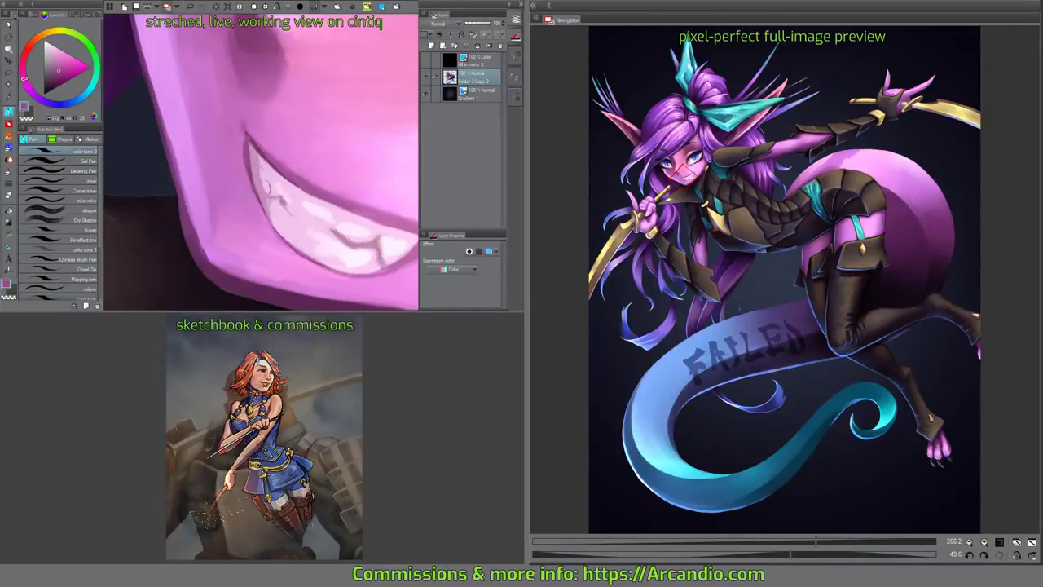
drag(271, 199, 259, 191)
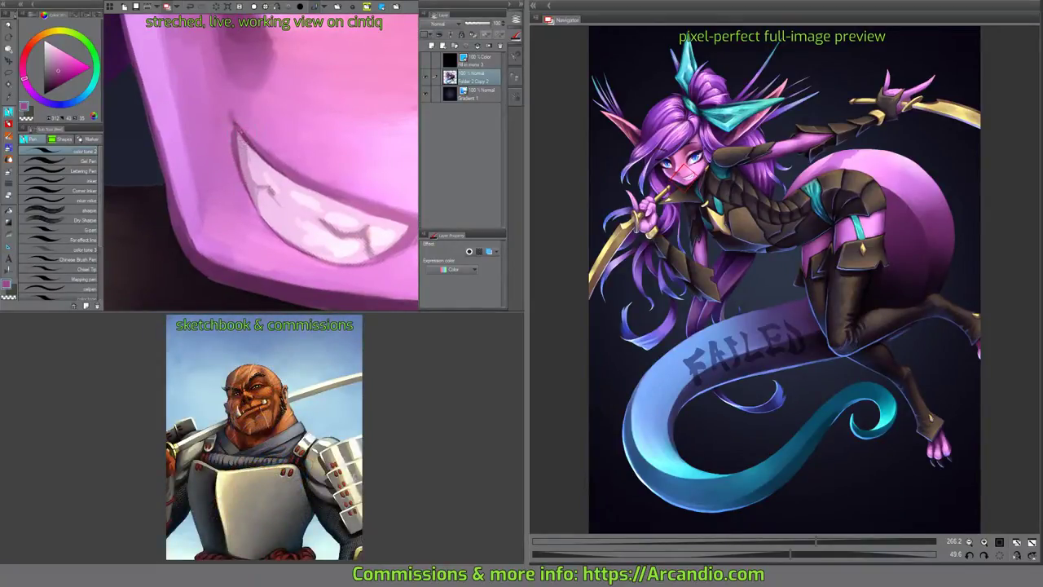
Darken the outline around the narrow corner of the grin with dark purple and tidy the lip edge with skin pink.
scroll(314, 145, up, 5)
drag(314, 145, 248, 189)
click(55, 73)
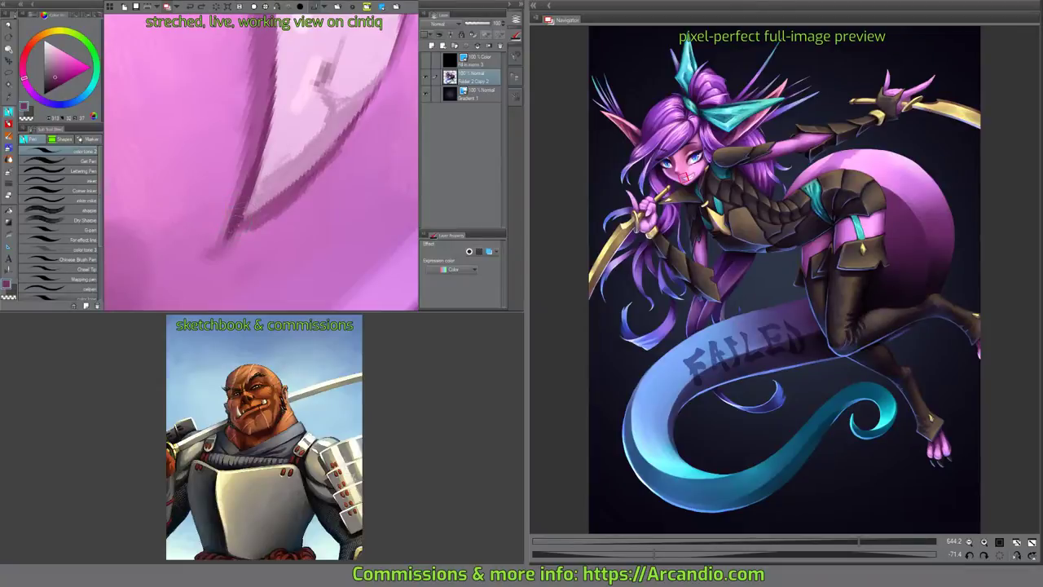
mouse_move(240, 218)
mouse_down()
mouse_move(257, 215)
mouse_move(250, 223)
mouse_up()
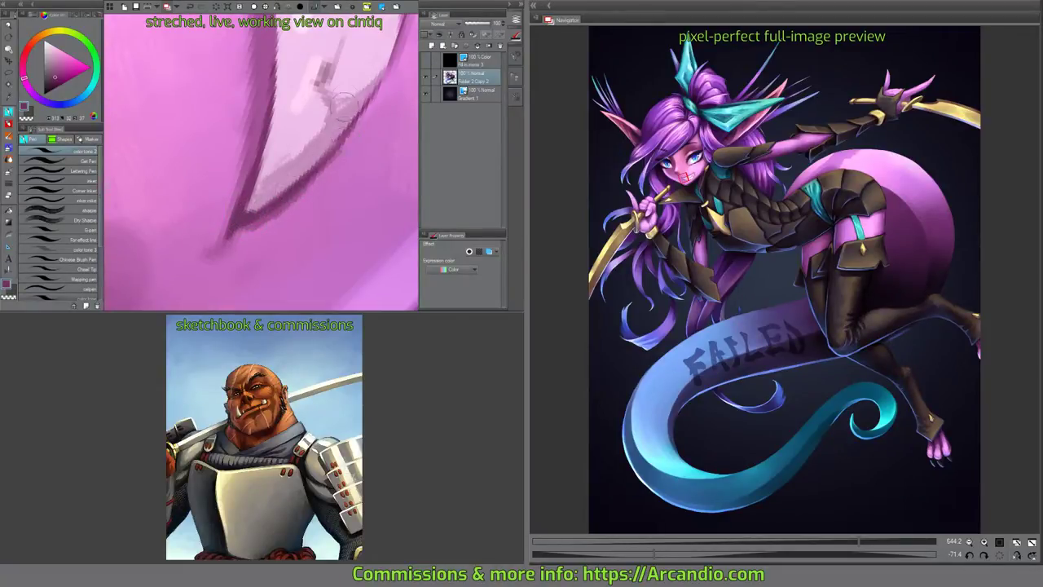
drag(343, 104, 350, 155)
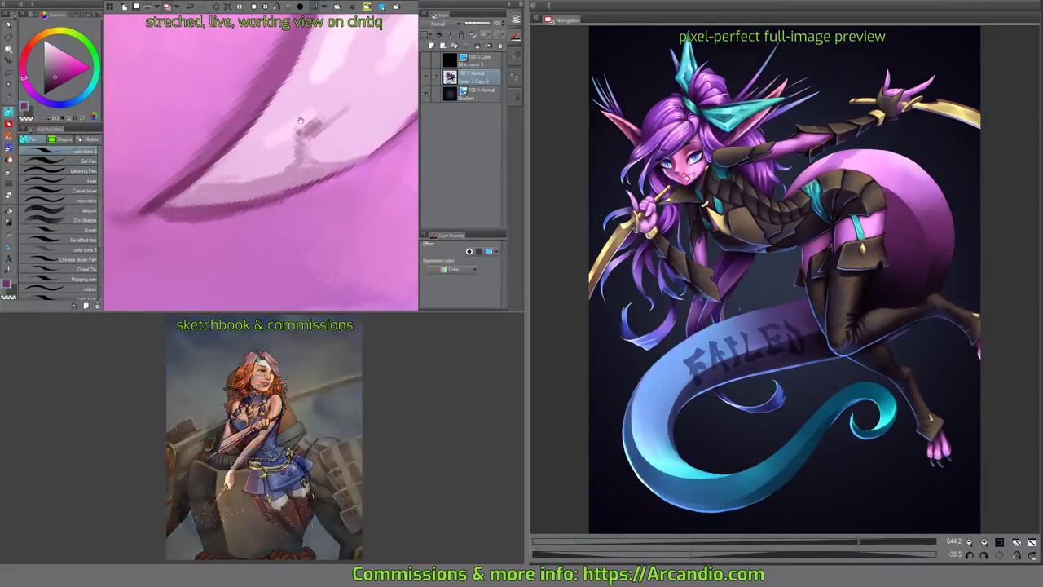
mouse_move(326, 163)
mouse_down()
mouse_move(343, 155)
mouse_move(376, 169)
mouse_move(340, 163)
mouse_move(287, 177)
mouse_move(212, 218)
mouse_up()
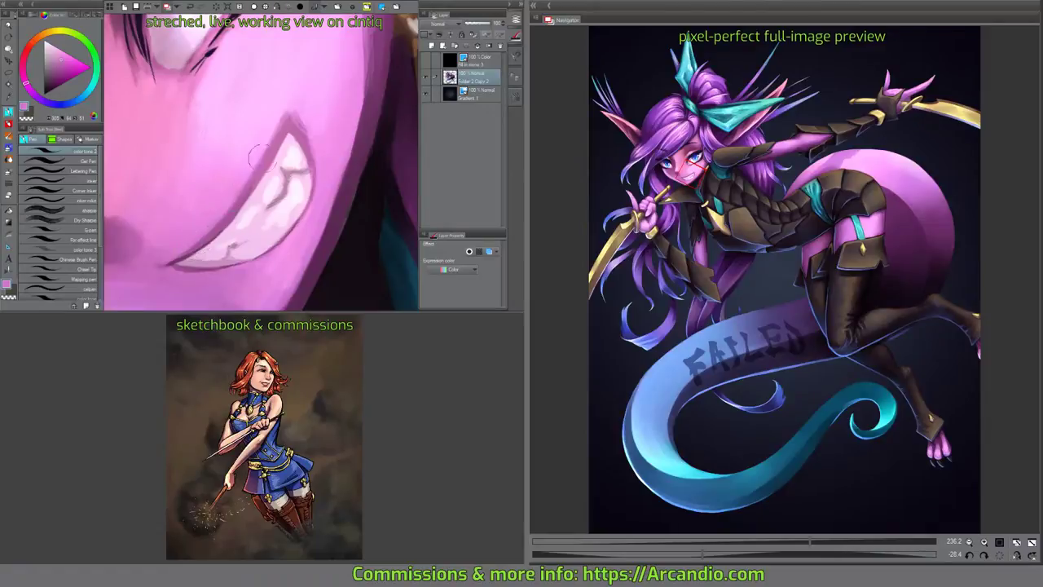
Blend the raised corner of the grin and soften the dividing lines between the teeth with the Opaque watercolor blend brush.
click(9, 154)
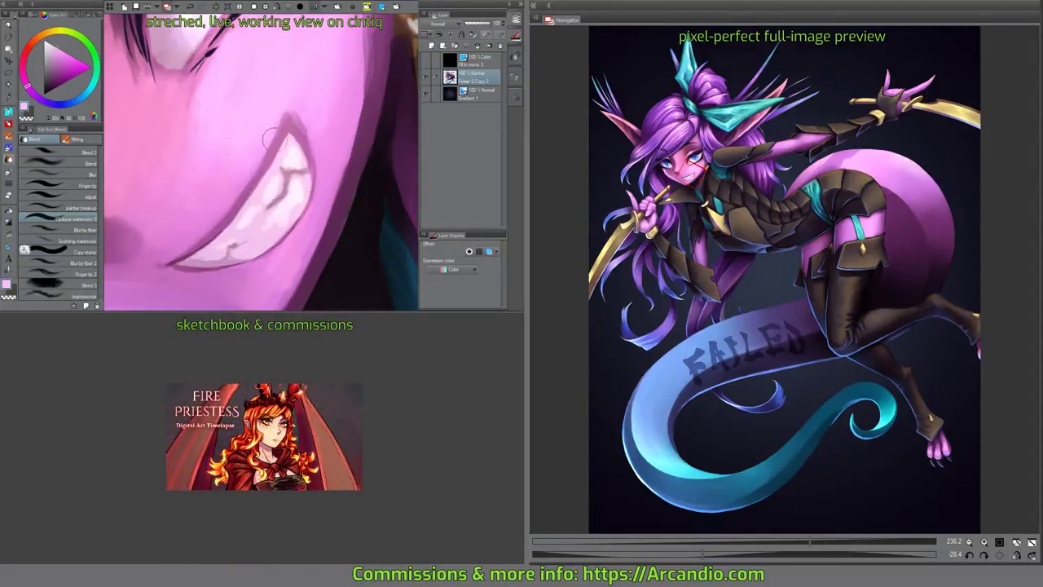
drag(281, 115, 312, 147)
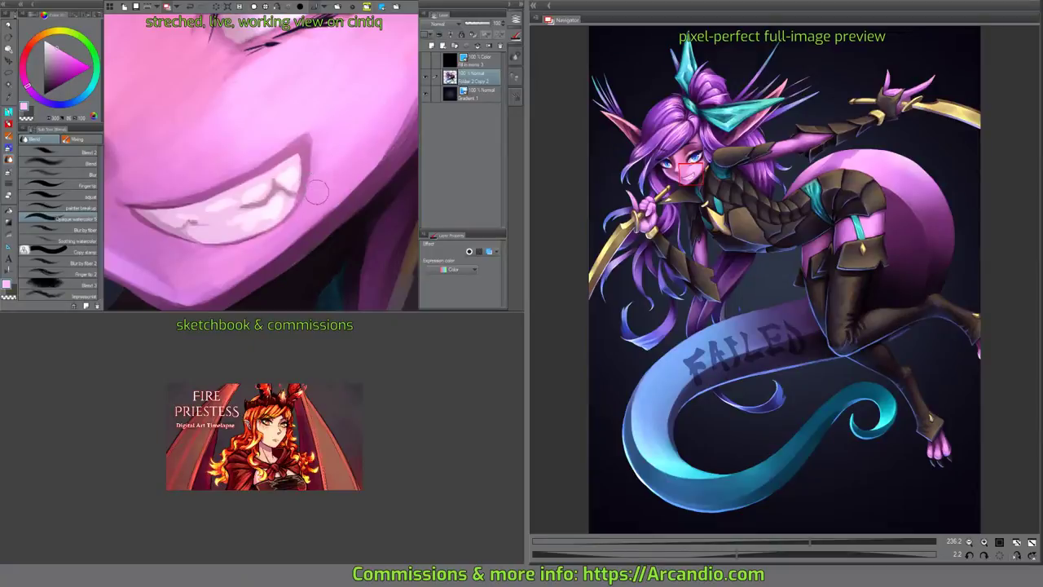
drag(317, 192, 281, 175)
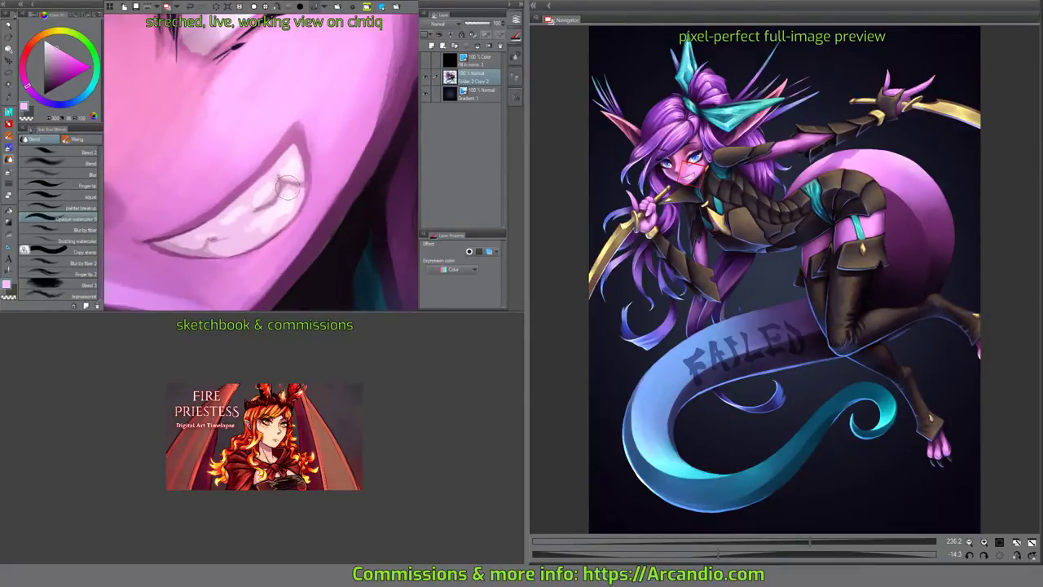
drag(267, 205, 260, 205)
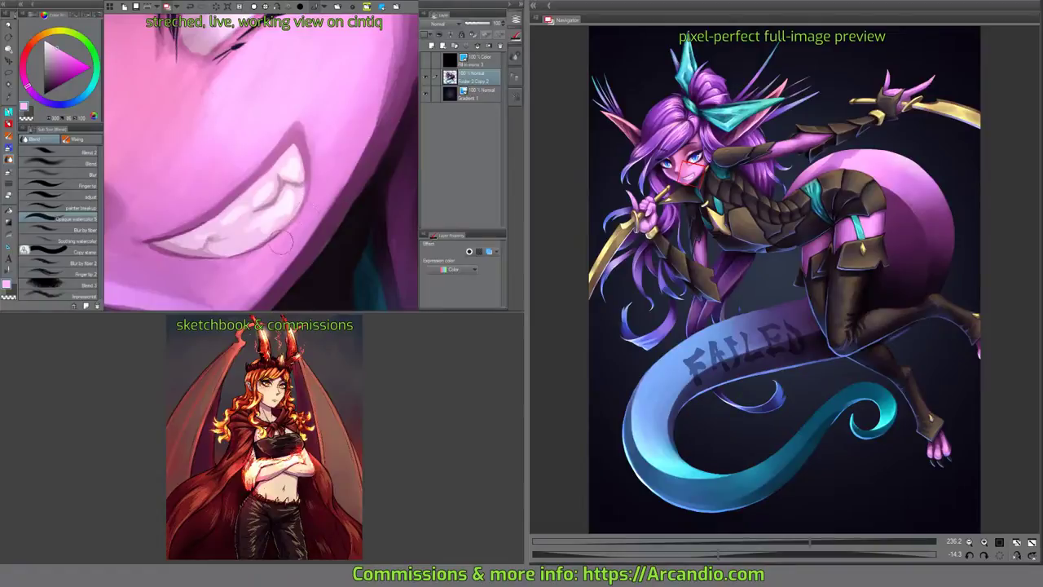
key(asciicircum)
key(asciicircum)
scroll(343, 176, down, 6)
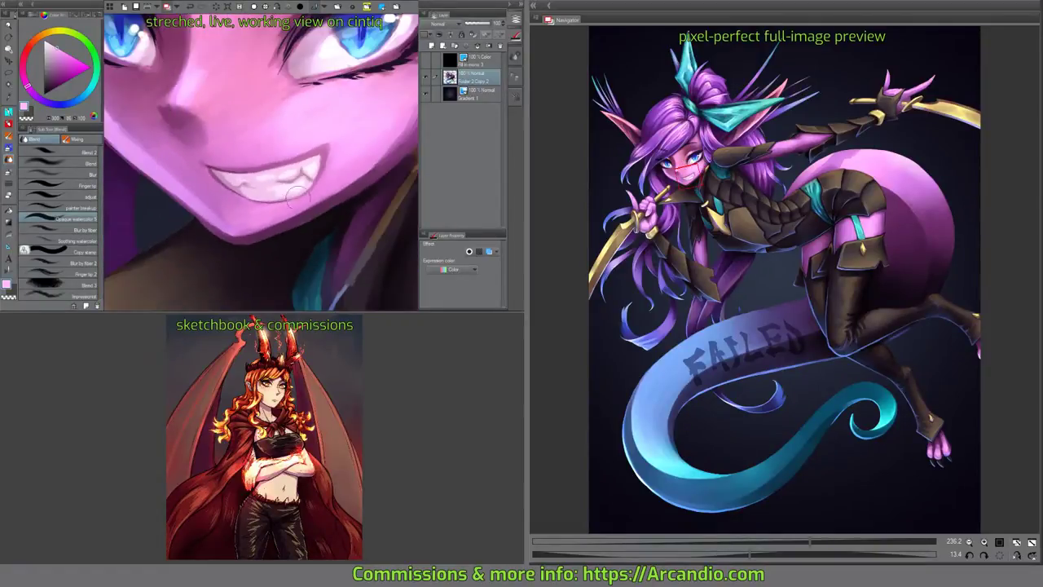
Check the whole illustration upright at full-canvas view and save the file.
scroll(360, 160, down, 5)
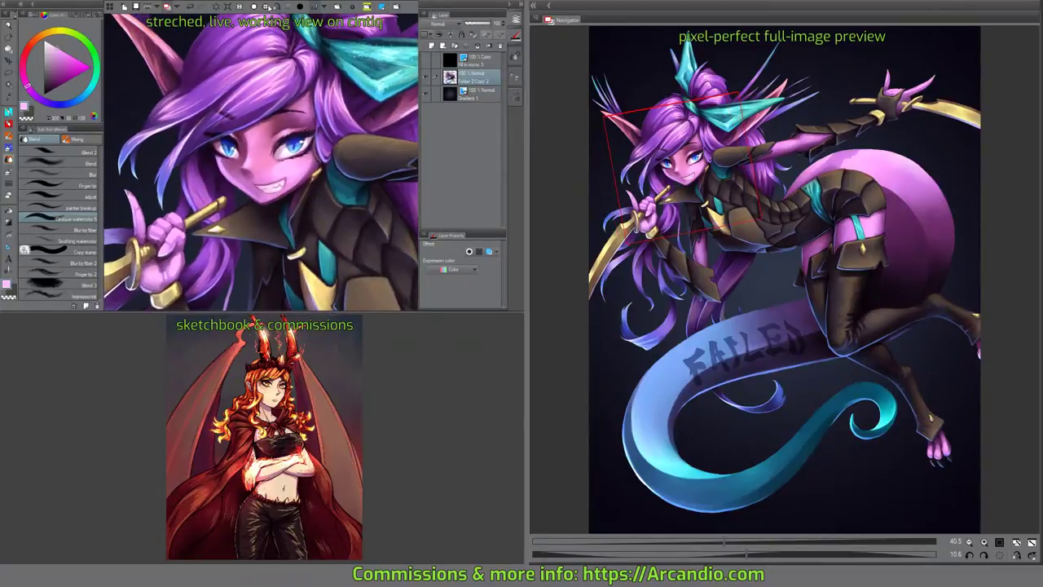
key(ctrl+alt+0)
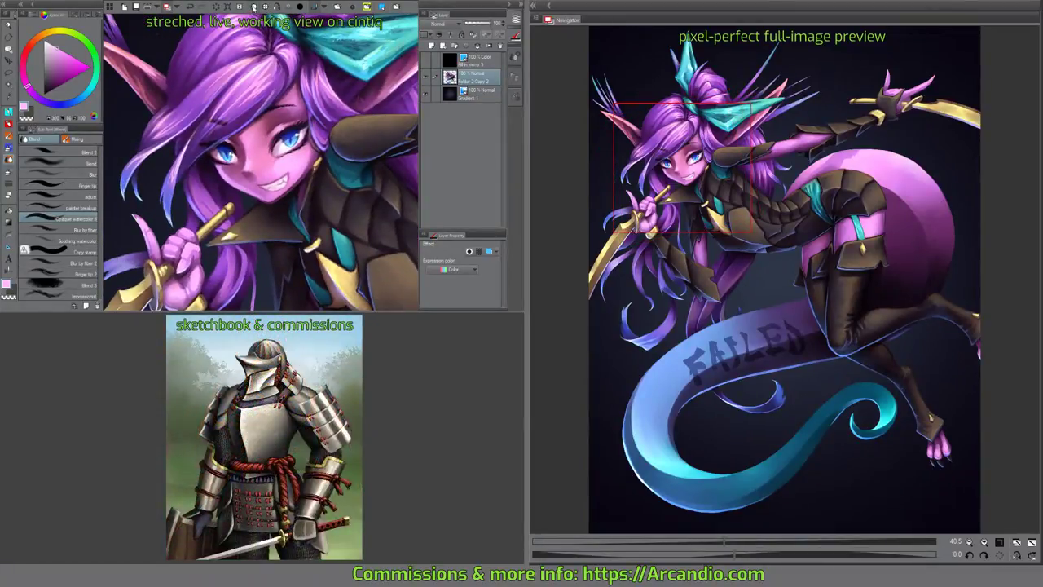
click(253, 6)
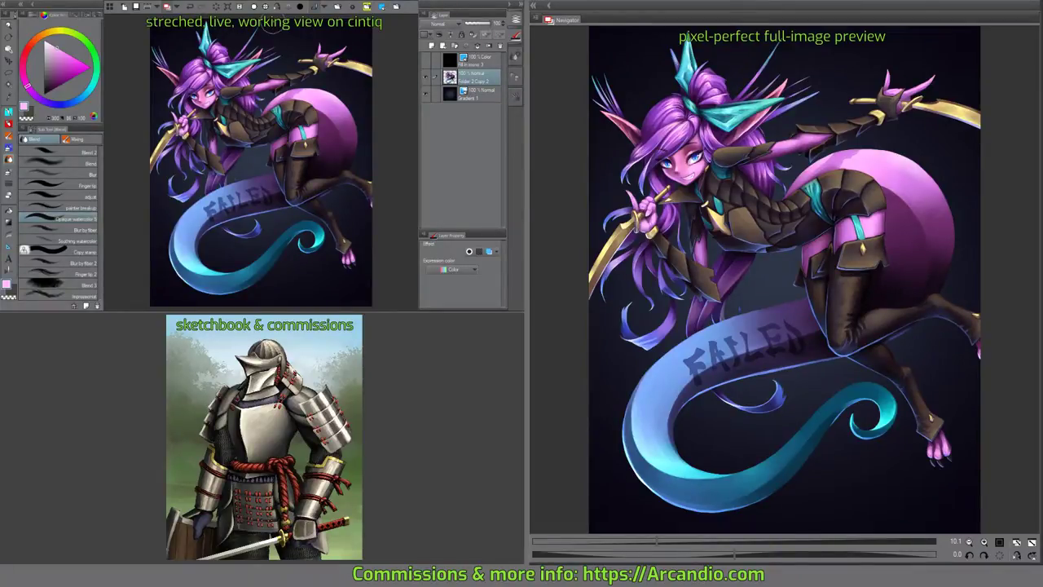
key(ctrl+s)
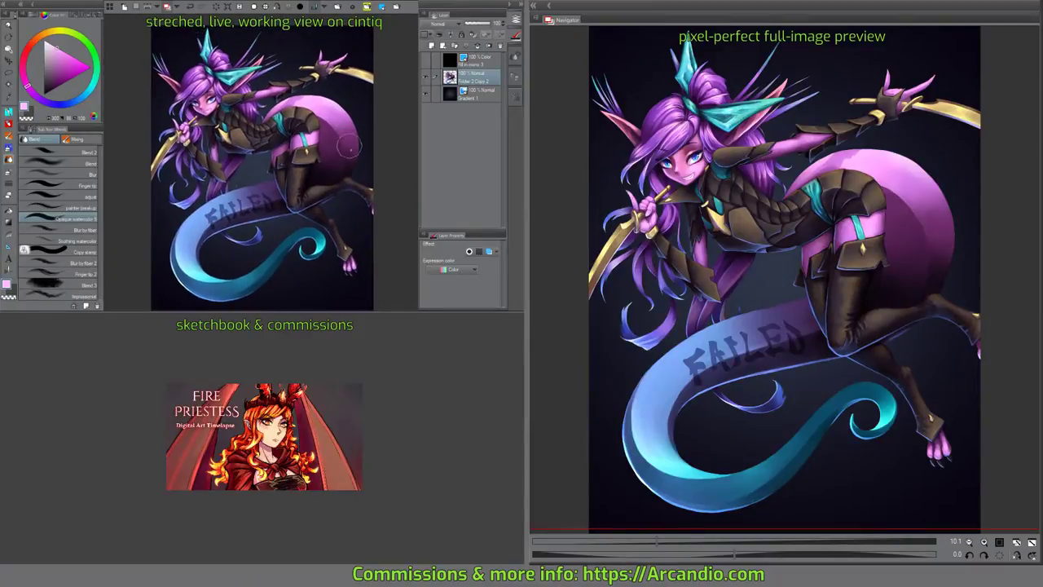
Sample blue from the teal cloth at the hip and blend the streaks in its narrow lower part.
scroll(331, 159, up, 8)
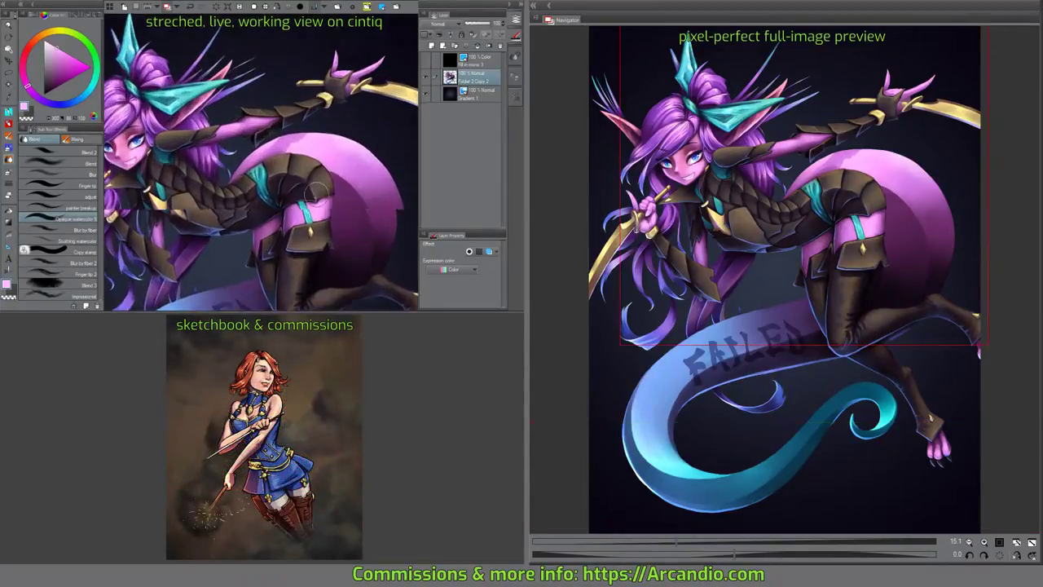
scroll(314, 149, up, 5)
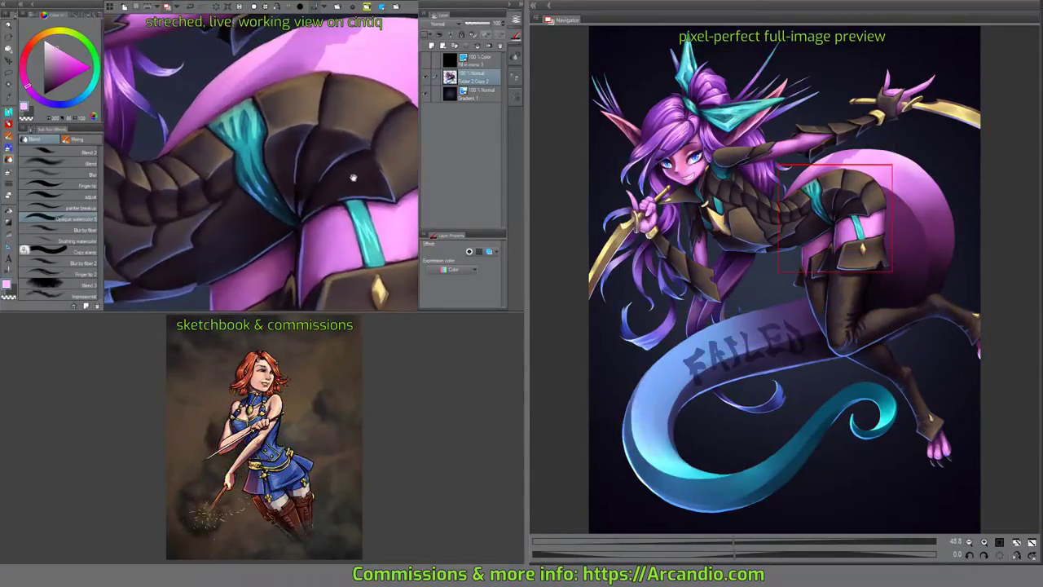
mouse_move(260, 155)
mouse_down()
mouse_move(265, 142)
mouse_move(254, 148)
mouse_up()
alt+click(254, 147)
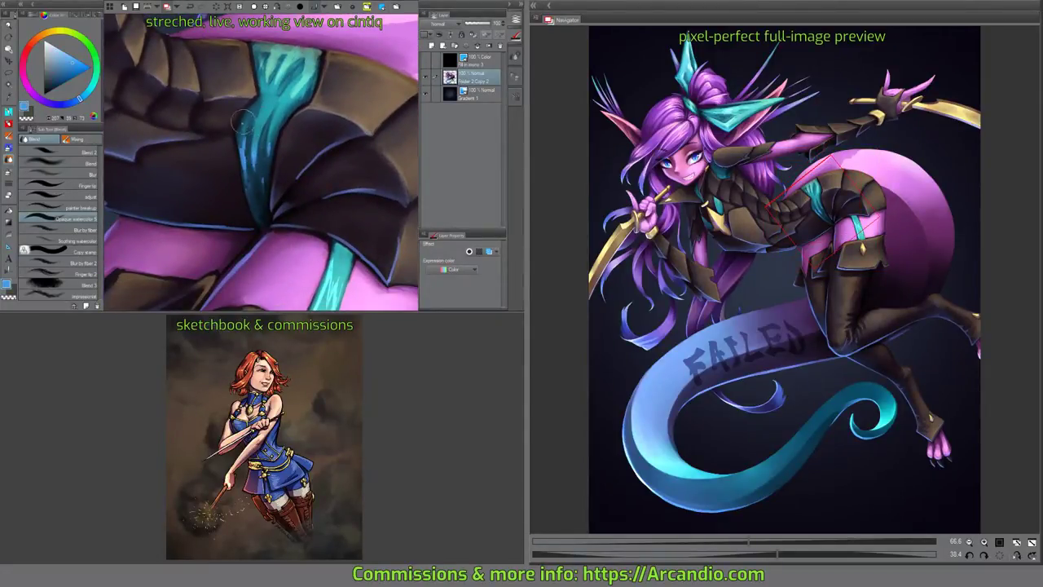
scroll(248, 146, up, 2)
mouse_move(243, 148)
mouse_down()
mouse_move(234, 171)
mouse_move(249, 209)
mouse_move(288, 118)
mouse_up()
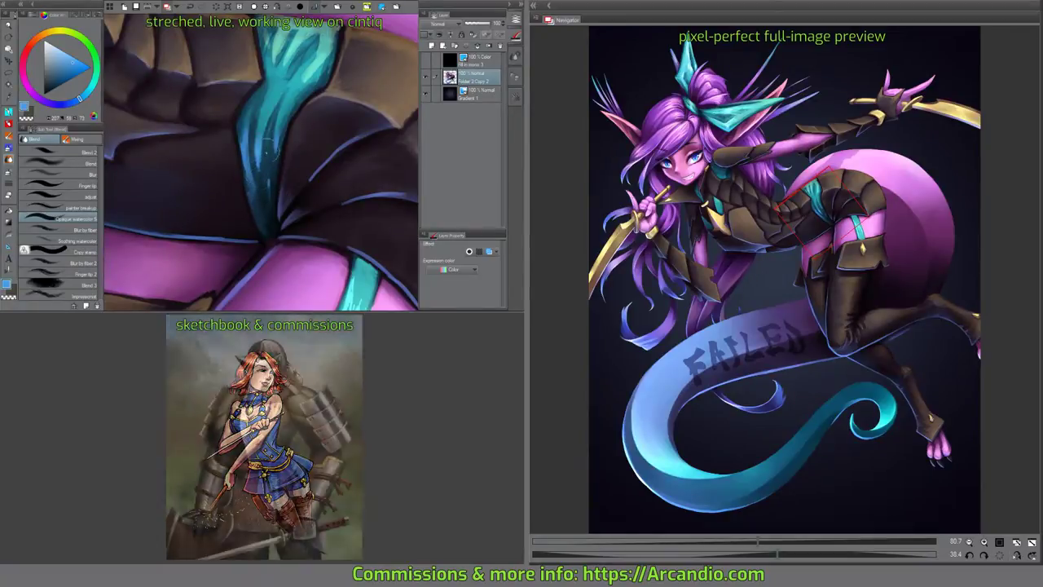
drag(265, 176, 259, 256)
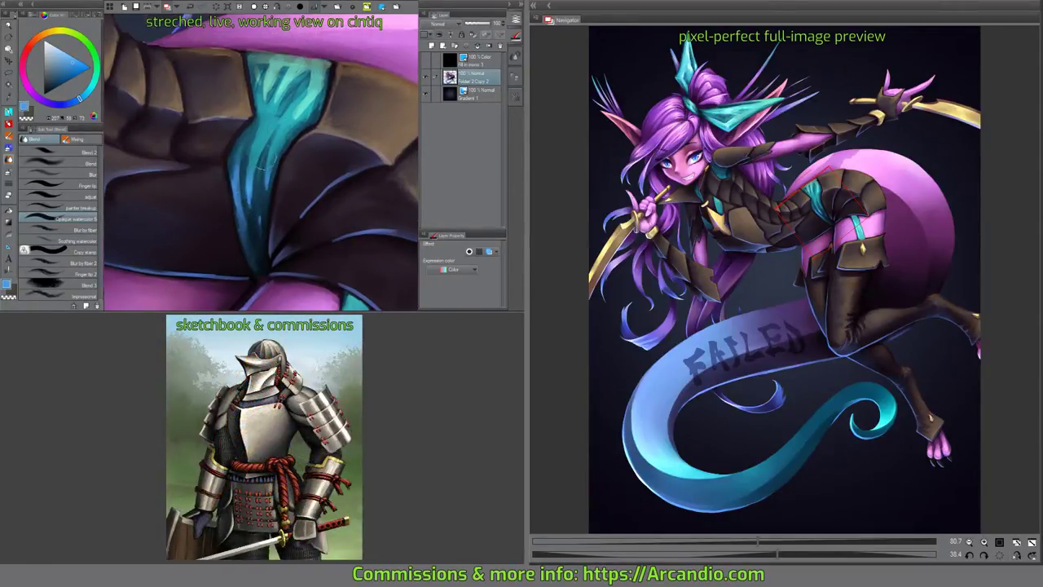
Blend the light teal folds along the wide upper end of the hip cloth.
drag(309, 73, 300, 105)
mouse_move(302, 106)
mouse_down()
mouse_move(296, 143)
mouse_move(286, 98)
mouse_move(244, 90)
mouse_move(251, 98)
mouse_up()
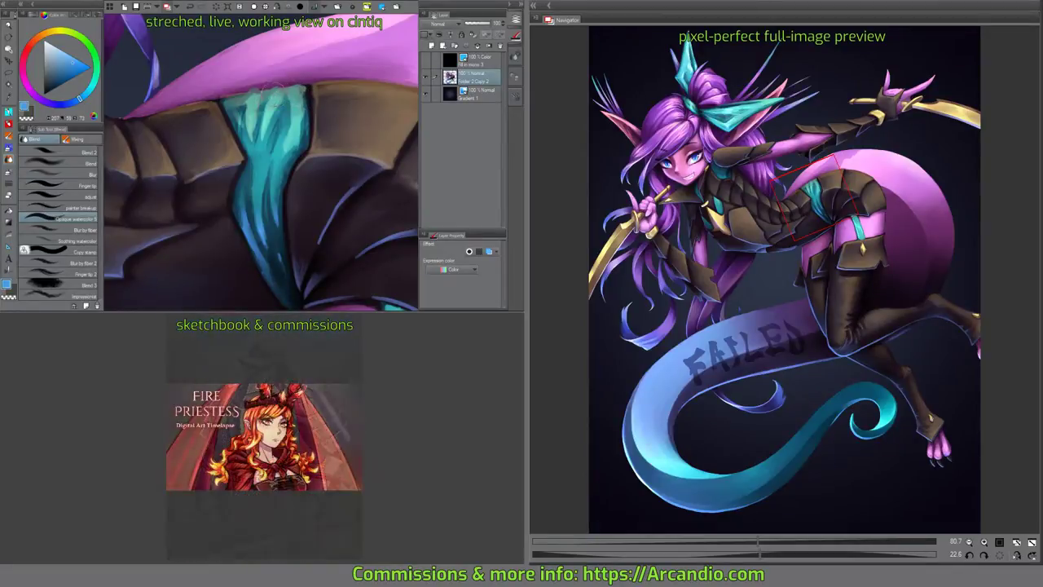
mouse_move(253, 95)
mouse_down()
mouse_move(262, 89)
mouse_move(235, 103)
mouse_up()
drag(261, 163, 254, 173)
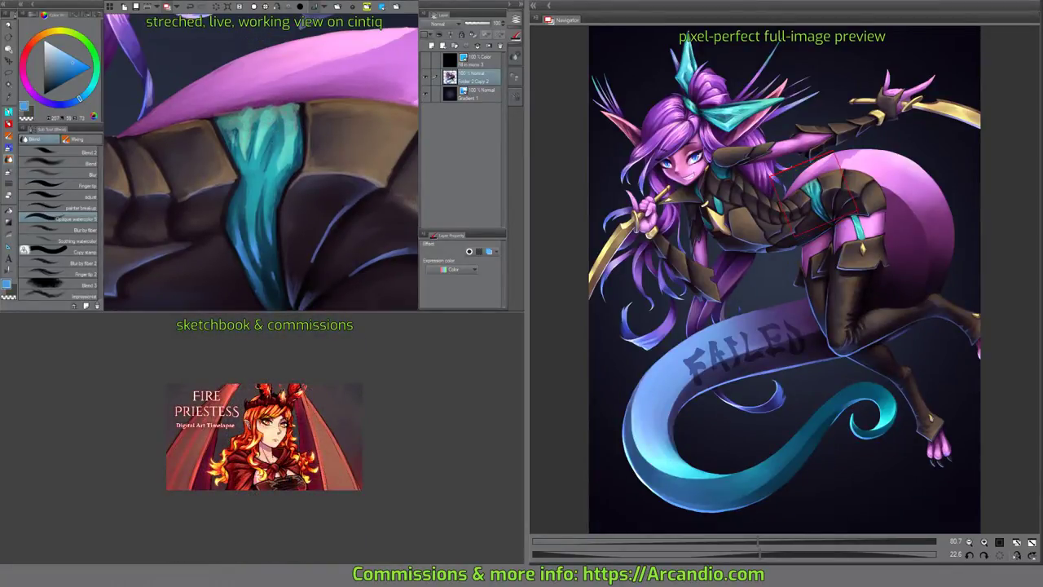
drag(225, 123, 230, 153)
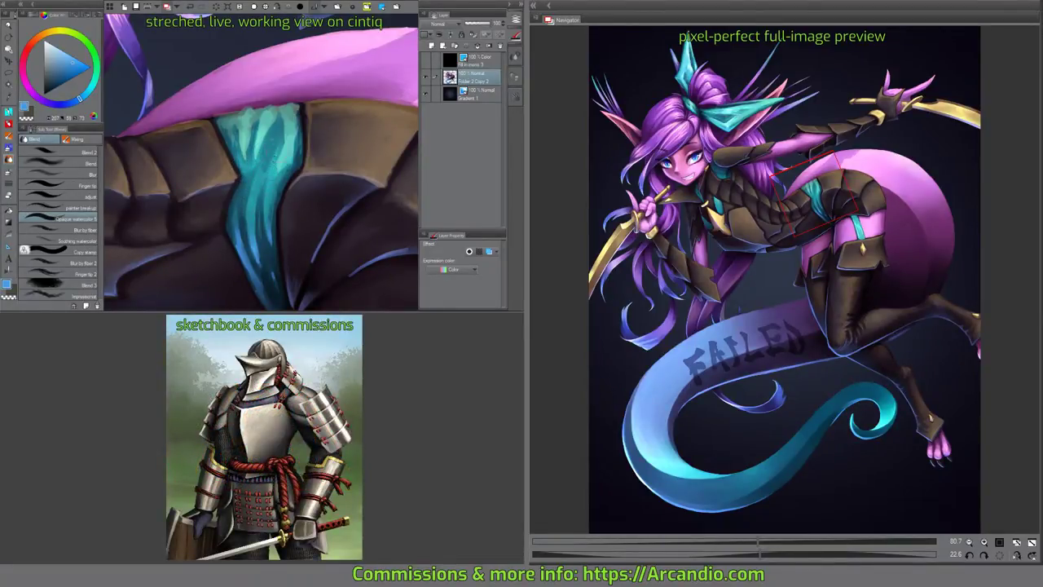
mouse_move(272, 168)
mouse_down()
mouse_move(293, 168)
mouse_move(281, 191)
mouse_move(280, 173)
mouse_move(234, 195)
mouse_move(238, 180)
mouse_move(239, 203)
mouse_move(245, 167)
mouse_move(265, 200)
mouse_move(249, 159)
mouse_move(254, 187)
mouse_move(325, 97)
mouse_move(320, 86)
mouse_move(301, 131)
mouse_up()
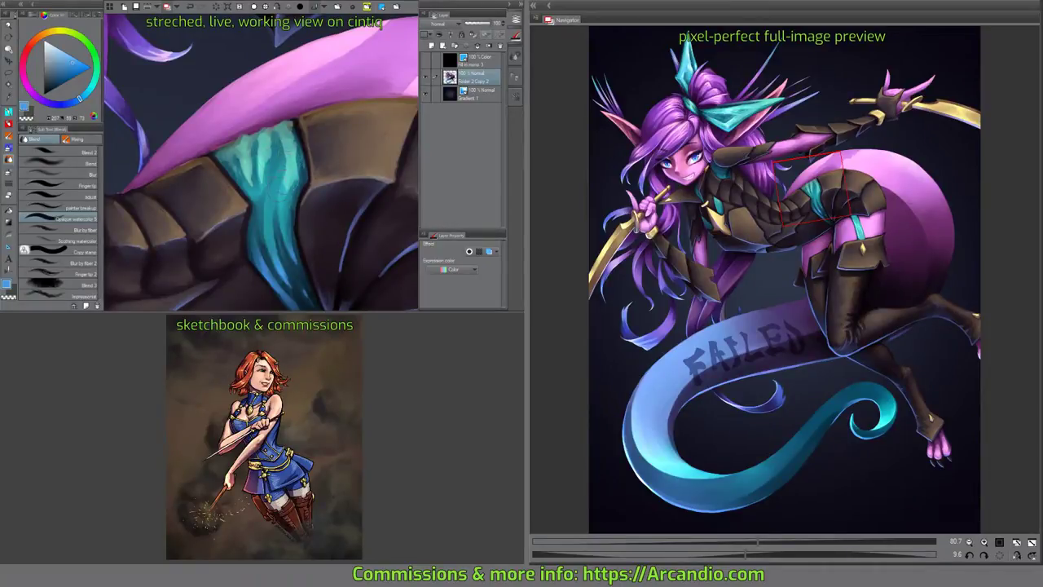
Soften the middle folds and outer edge of the hip cloth, including its border against the tail.
drag(282, 170, 278, 183)
mouse_move(291, 198)
mouse_down()
mouse_move(293, 223)
mouse_move(252, 171)
mouse_up()
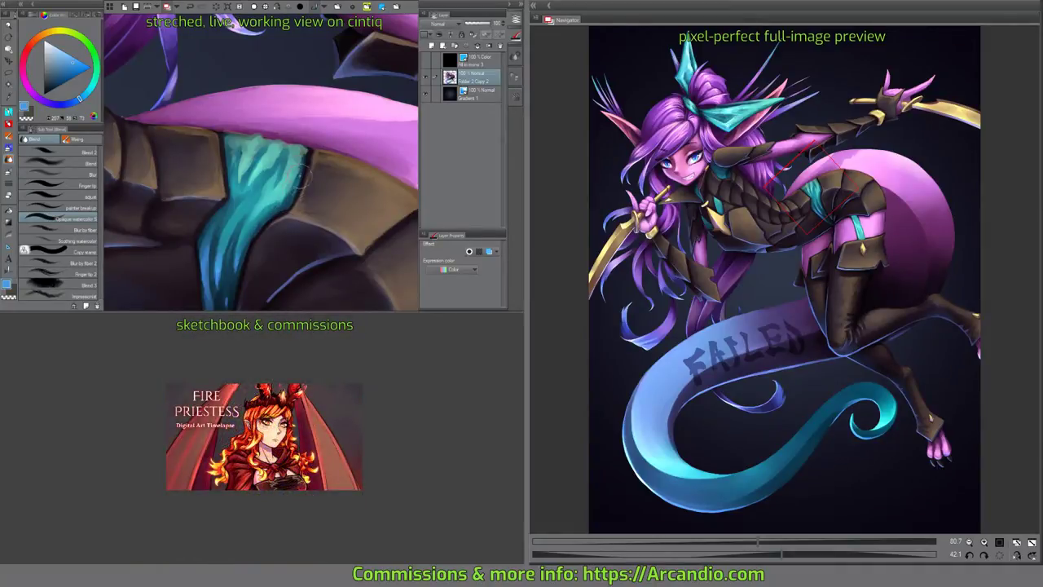
drag(286, 204, 275, 215)
drag(256, 149, 264, 158)
mouse_move(247, 137)
mouse_down()
mouse_move(231, 150)
mouse_move(238, 137)
mouse_move(225, 139)
mouse_move(227, 151)
mouse_move(230, 134)
mouse_up()
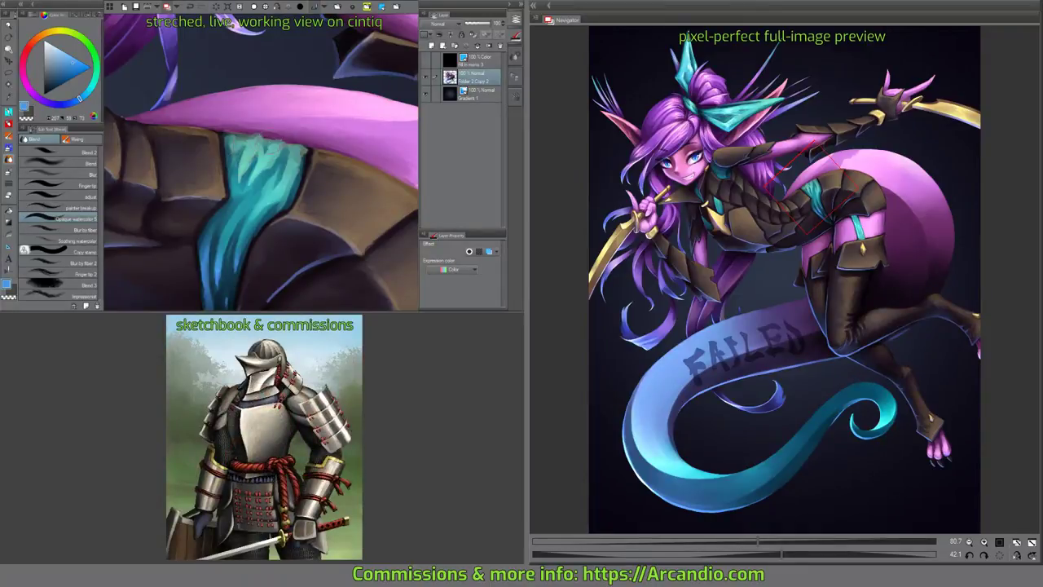
drag(285, 114, 342, 139)
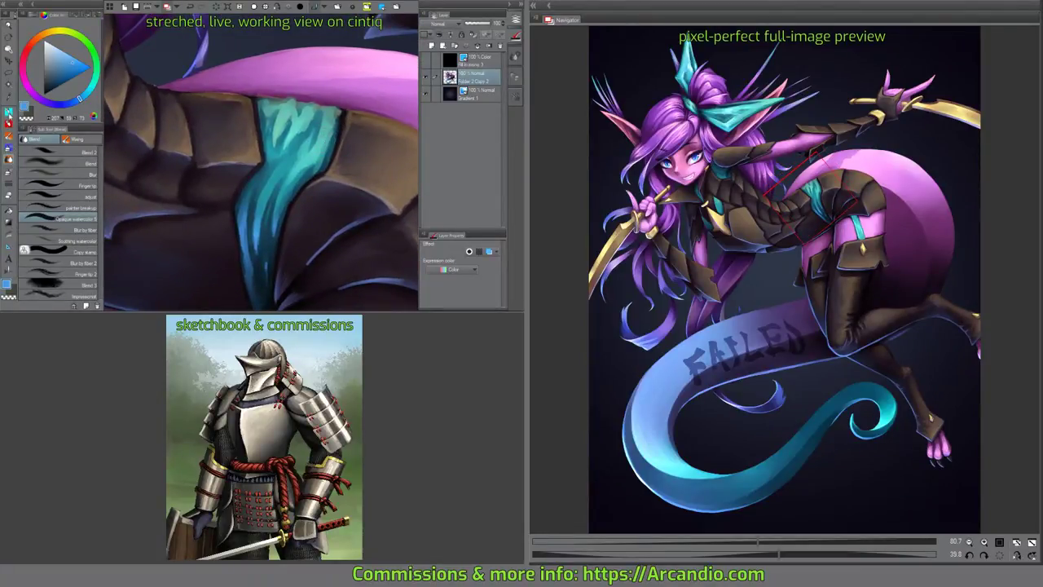
Sample teal from the hip cloth and test the broken paint and broken paint 2 oil brushes for texturing it.
key(b)
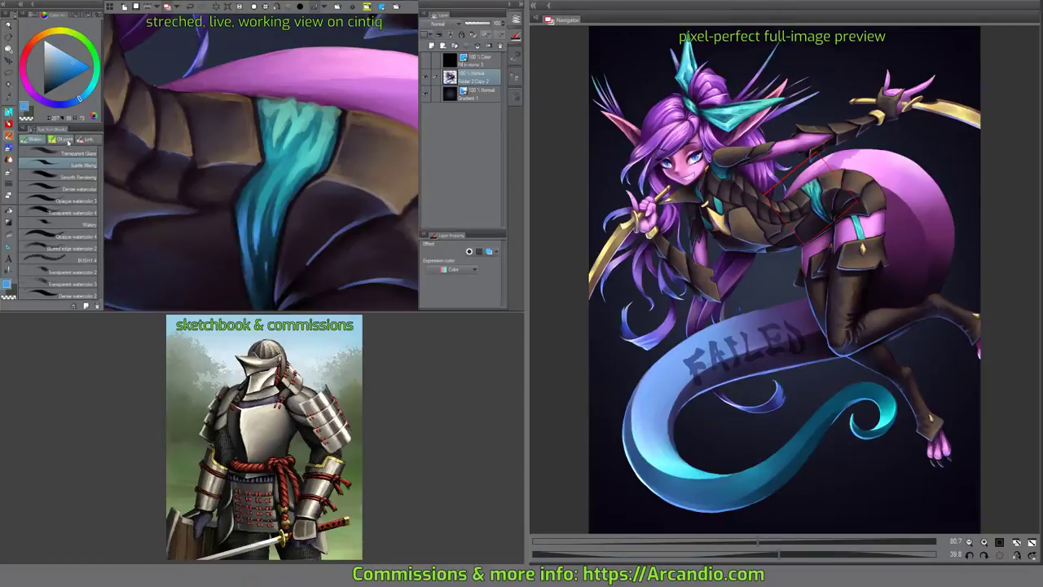
click(65, 140)
drag(286, 134, 299, 200)
alt+click(303, 178)
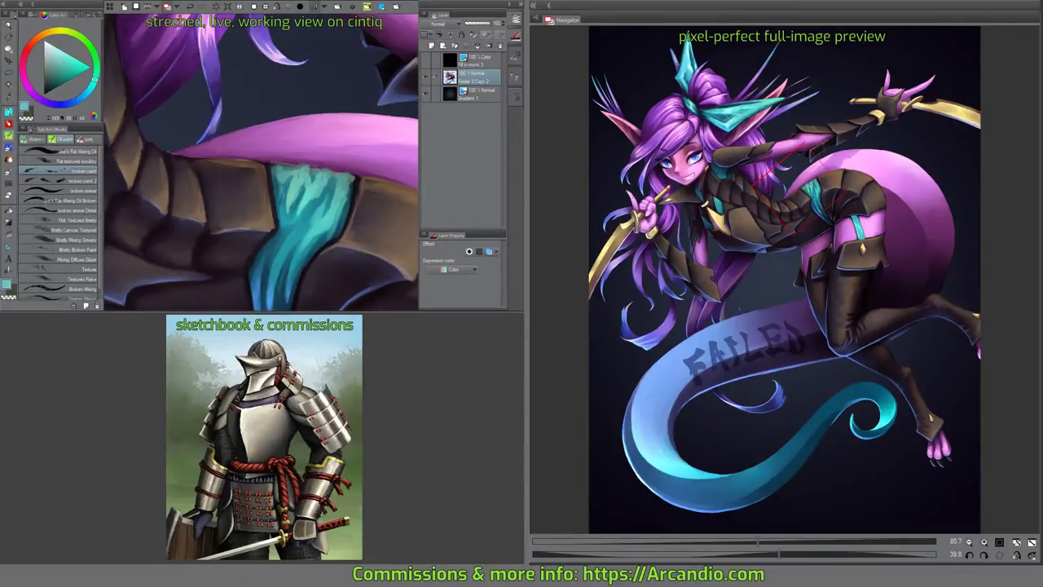
scroll(302, 179, down, 3)
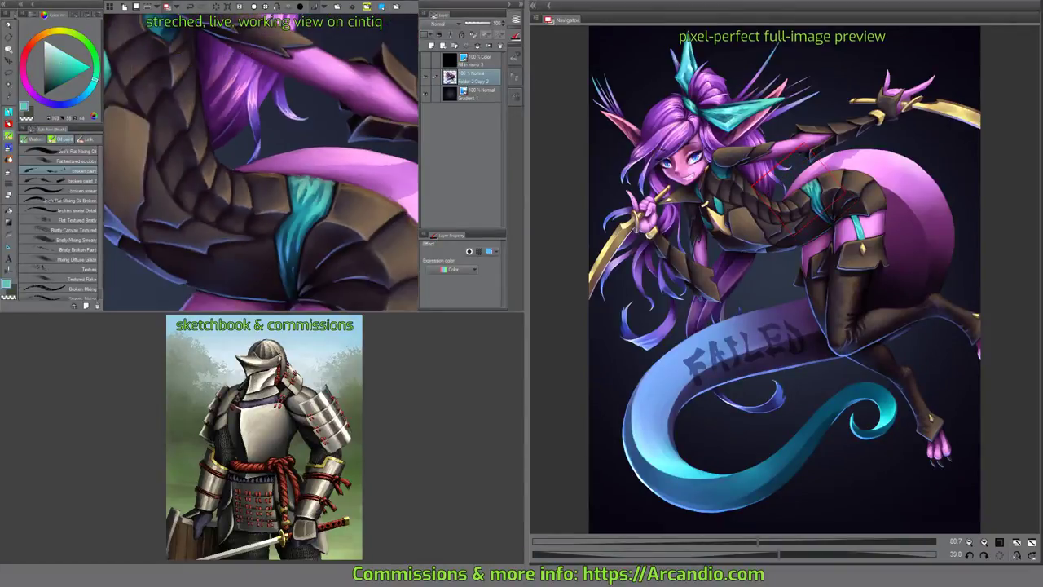
click(73, 180)
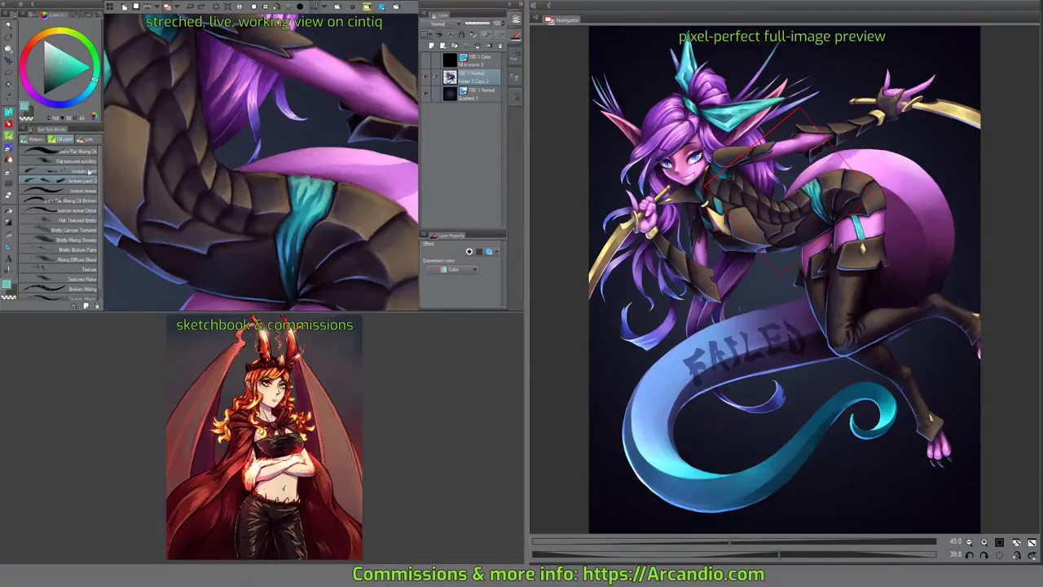
click(73, 170)
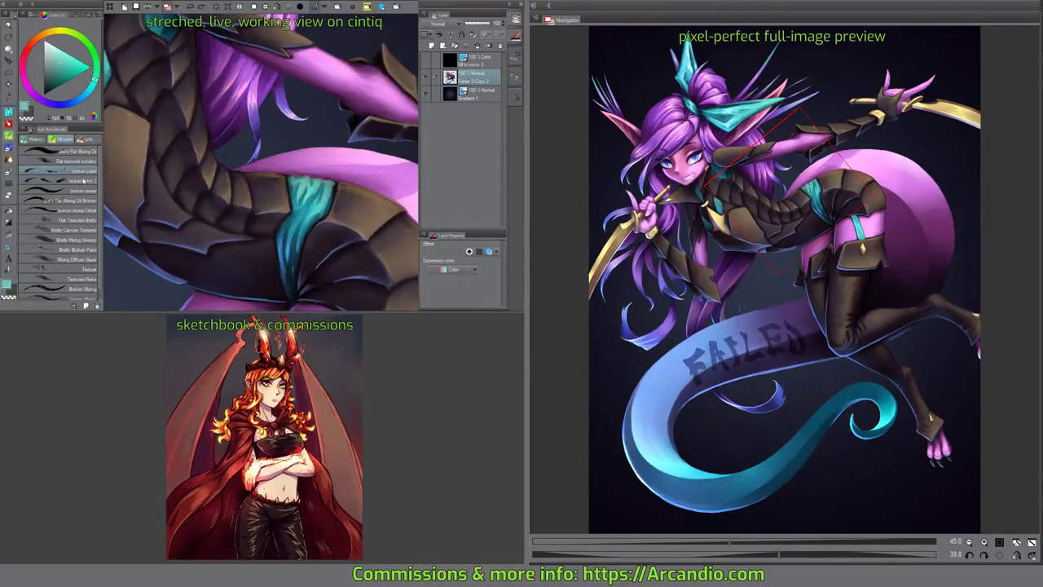
click(74, 180)
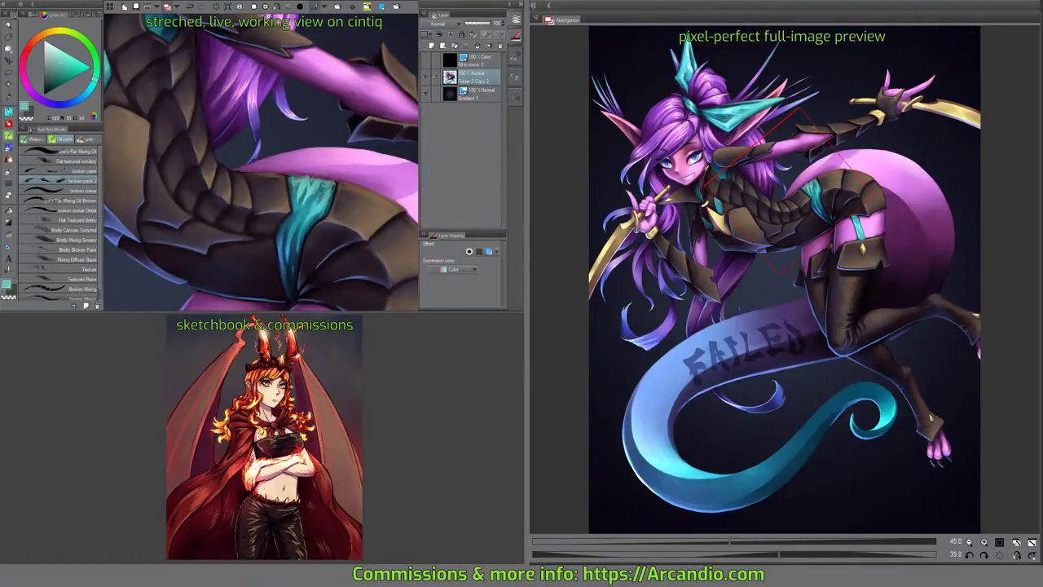
drag(306, 194, 293, 212)
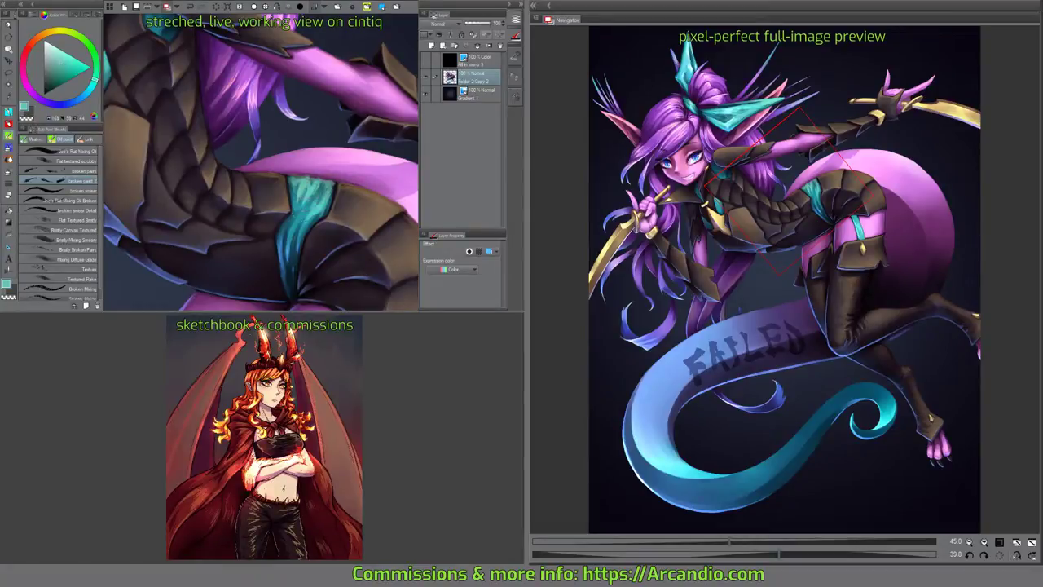
Paint light teal textured highlights on the upper part of the hip cloth with the broken paint brush.
click(73, 170)
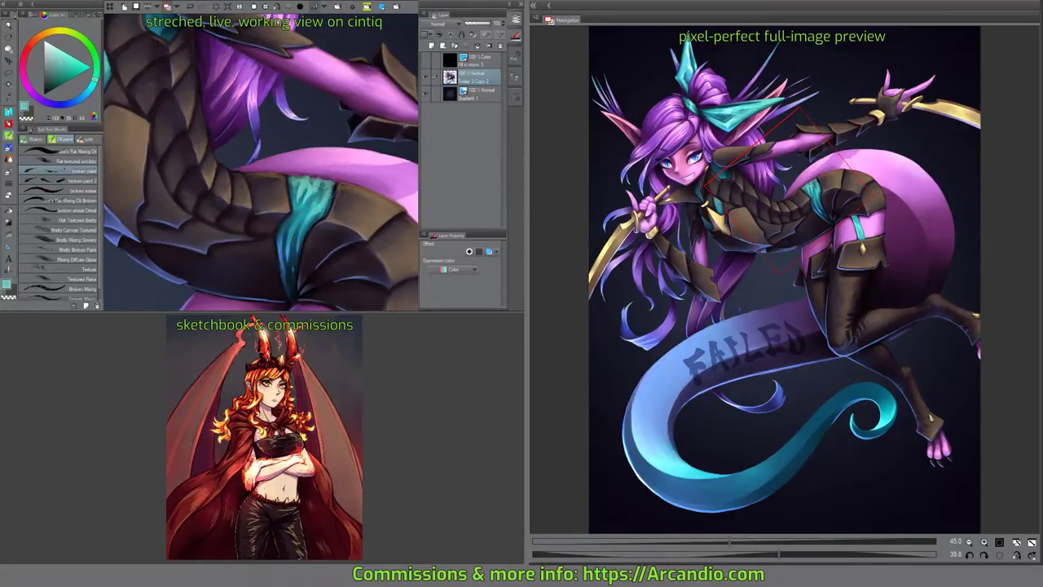
mouse_move(322, 194)
mouse_down()
mouse_move(308, 227)
mouse_move(308, 210)
mouse_up()
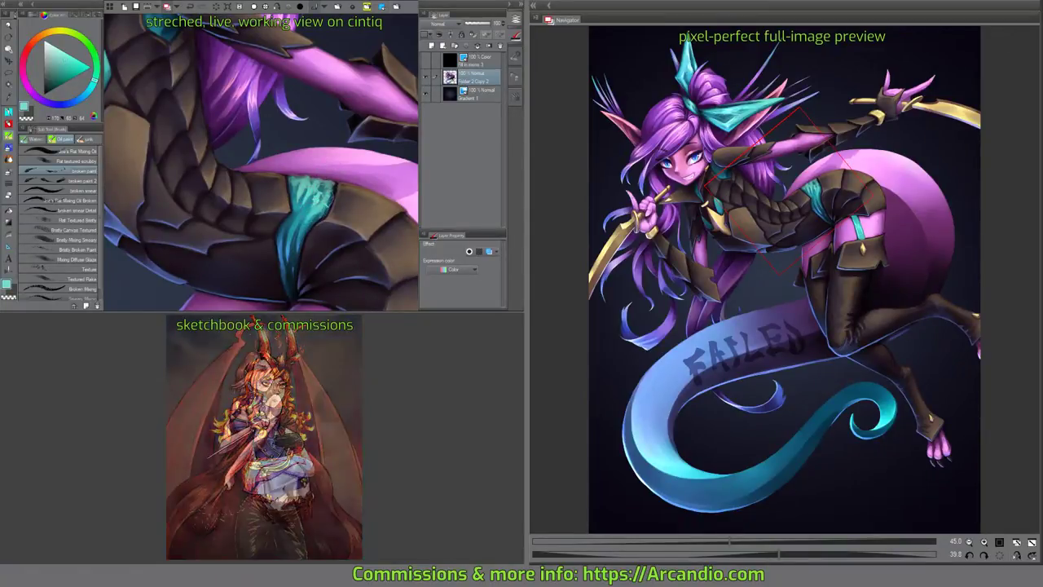
drag(326, 179, 333, 163)
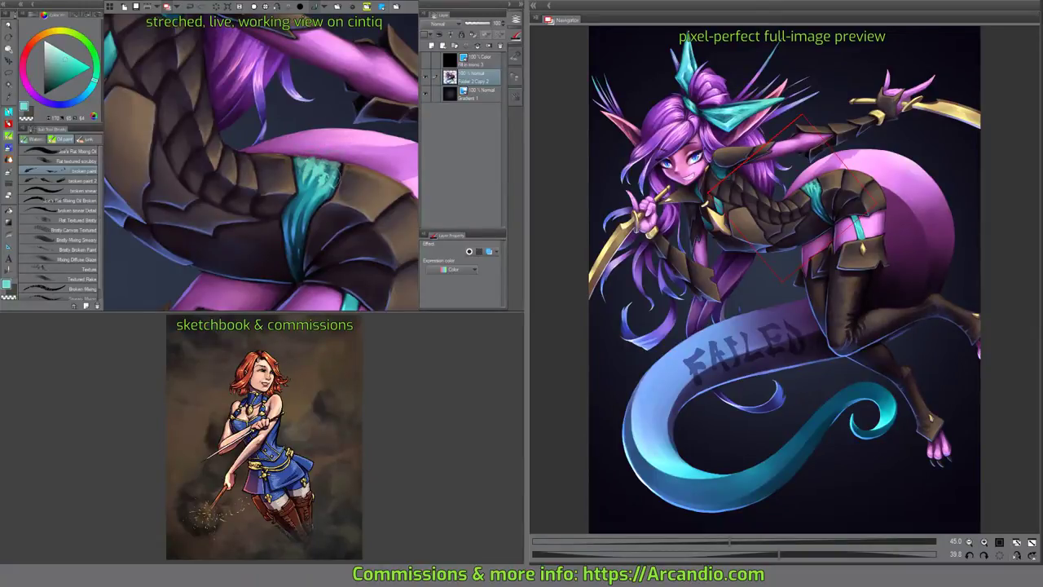
Add pale cyan textured highlights along the teal thigh strap with the broken paint brush.
drag(345, 172, 318, 119)
drag(313, 244, 302, 185)
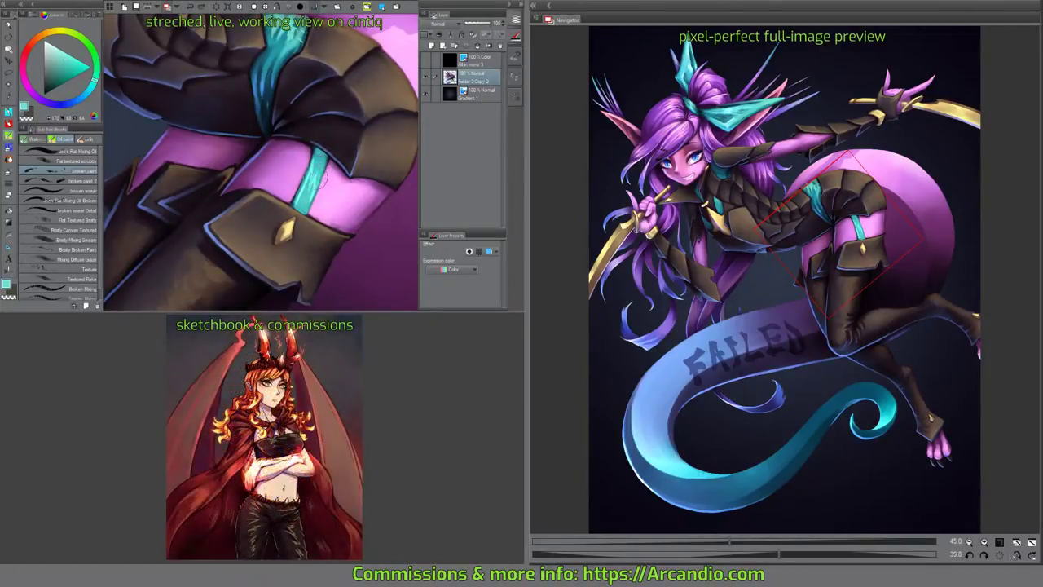
key(ctrl+plus)
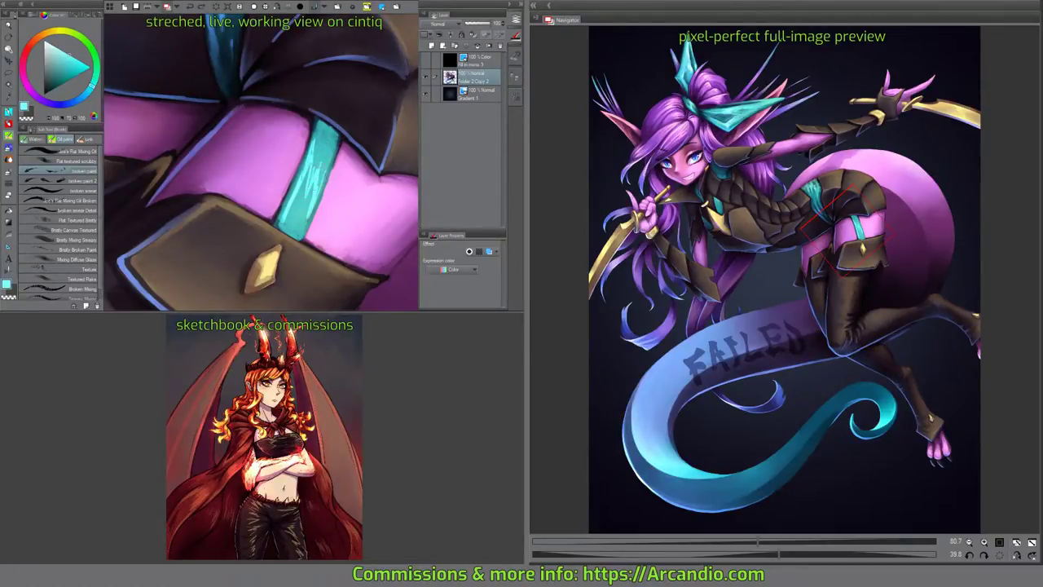
mouse_move(328, 154)
mouse_down()
mouse_move(313, 132)
mouse_move(329, 150)
mouse_up()
drag(313, 186, 303, 205)
key(minus)
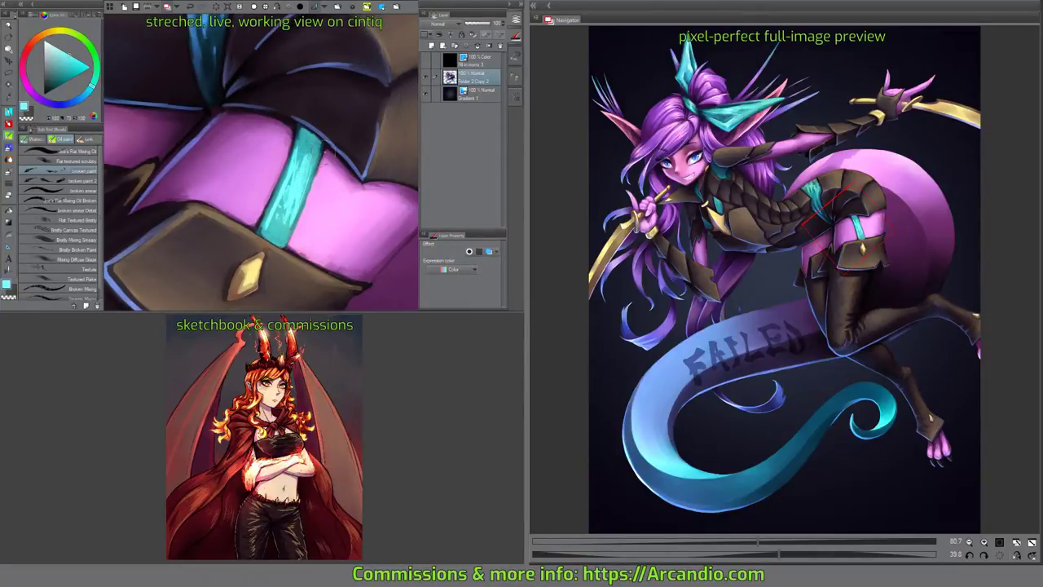
key(minus)
Sample the thigh's pink, shift it to a lighter, warmer pink and paint highlights on the skin beside the strap.
alt+click(316, 178)
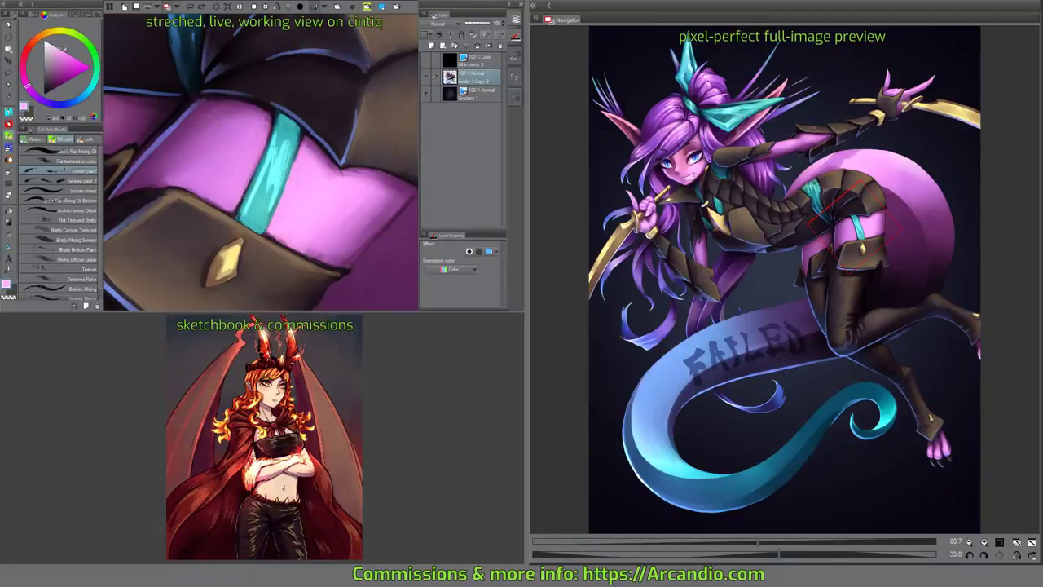
click(23, 74)
mouse_move(300, 208)
mouse_down()
mouse_move(303, 167)
mouse_move(323, 181)
mouse_up()
mouse_move(291, 230)
mouse_down()
mouse_move(325, 186)
mouse_move(332, 198)
mouse_move(310, 155)
mouse_up()
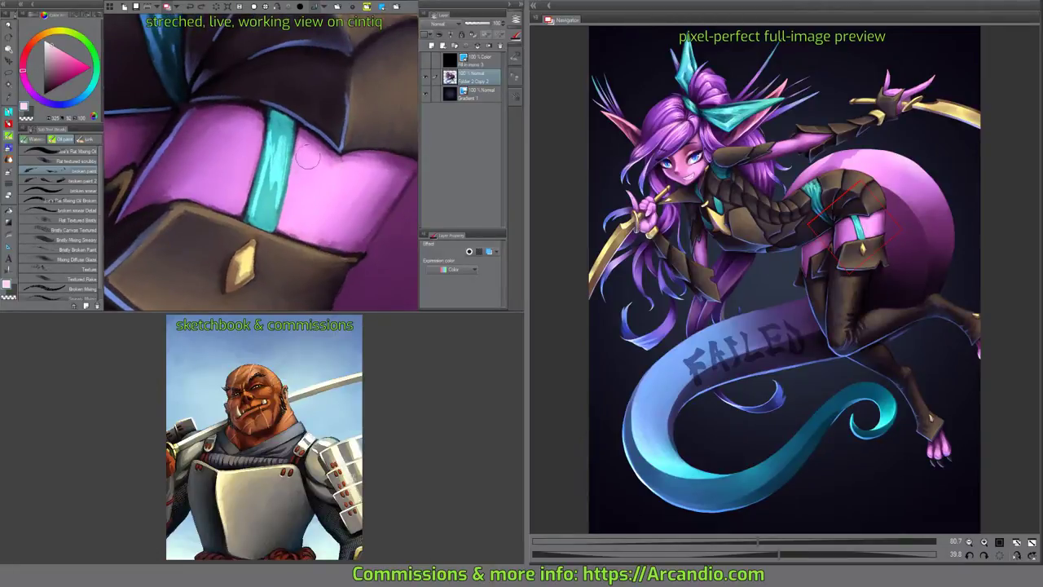
Soften the light pink highlight on the thigh skin beside the teal strap with the stronger and soft airbrushes.
key(p)
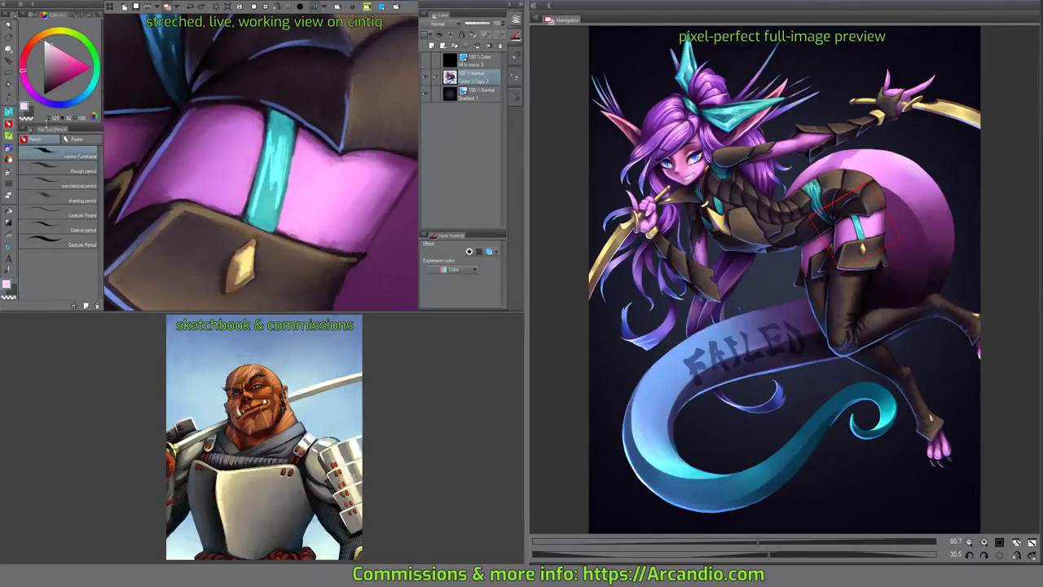
click(9, 149)
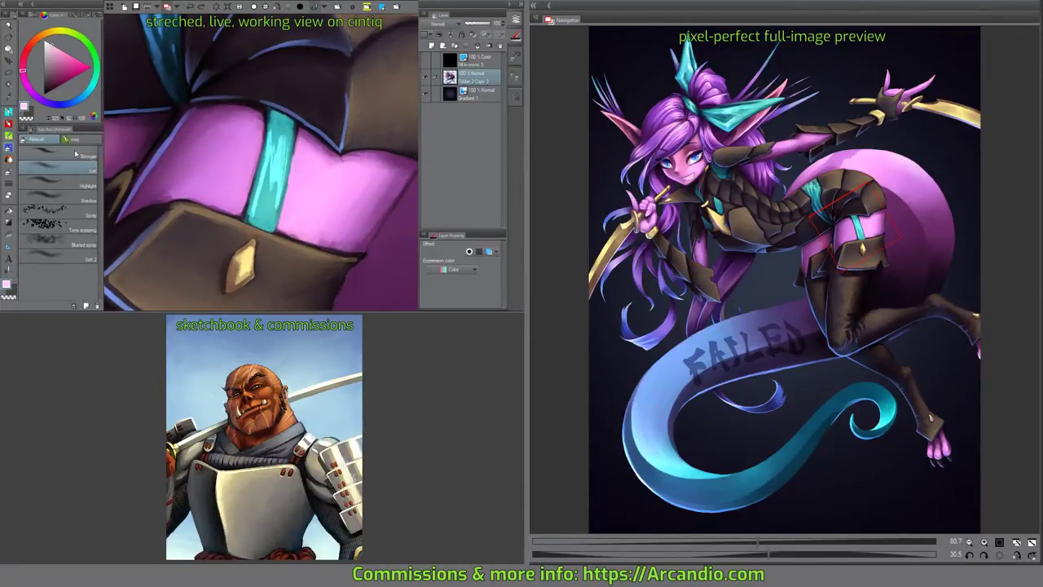
mouse_move(300, 222)
mouse_down()
mouse_move(333, 158)
mouse_move(344, 162)
mouse_move(349, 146)
mouse_move(300, 224)
mouse_move(350, 165)
mouse_up()
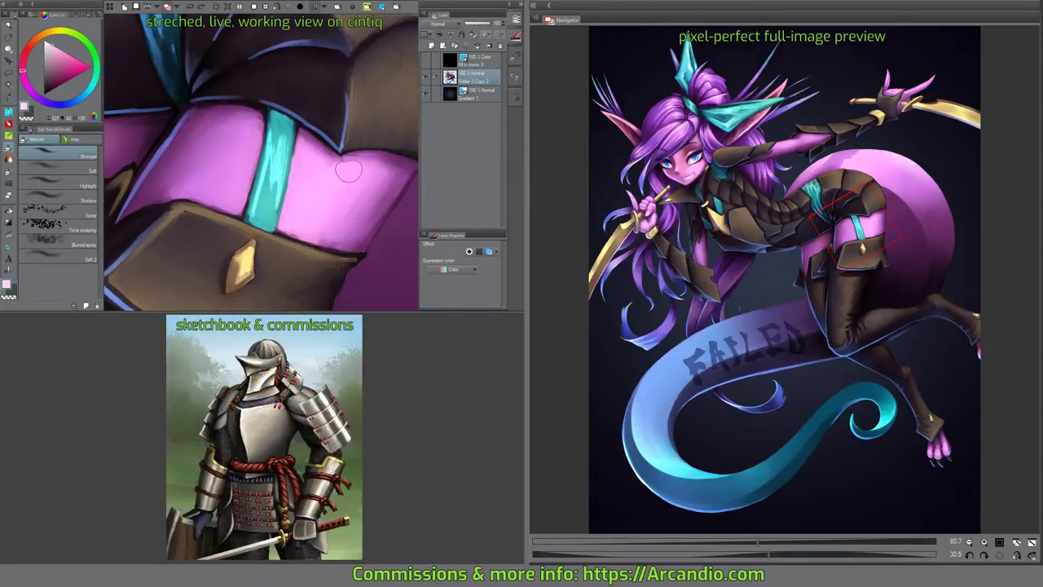
click(61, 168)
scroll(305, 212, up, 3)
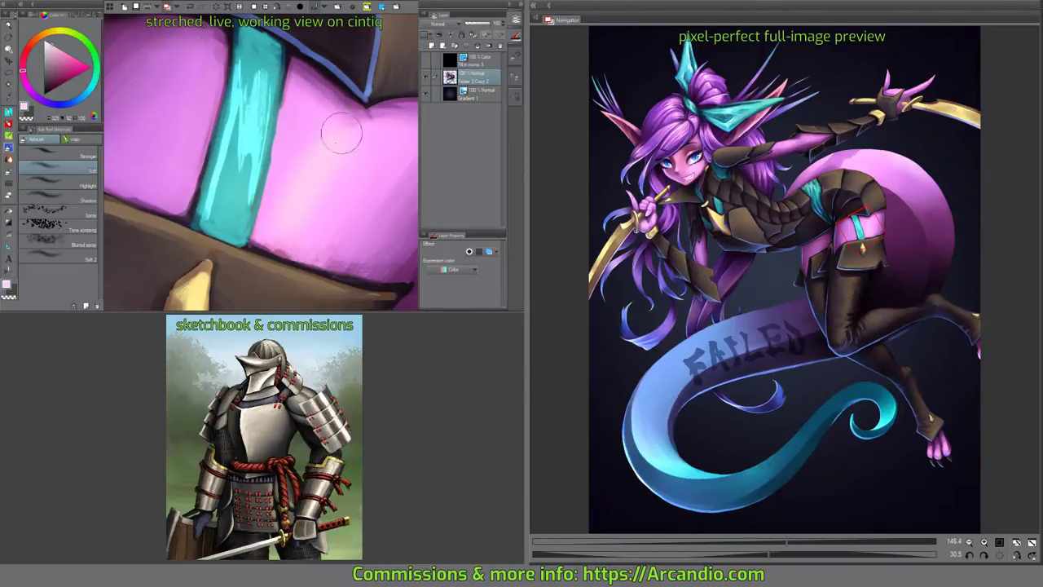
drag(342, 133, 304, 194)
Examine the whole painting and close-ups of the sword blade, gripping hand, hair and face for remaining flaws.
scroll(392, 106, down, 2)
scroll(393, 106, down, 4)
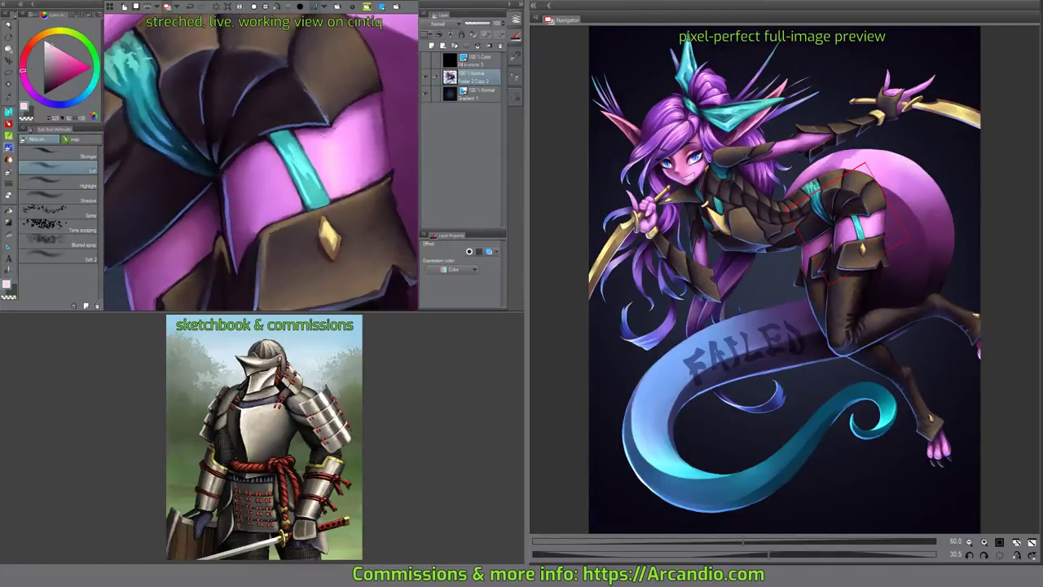
key(ctrl+0)
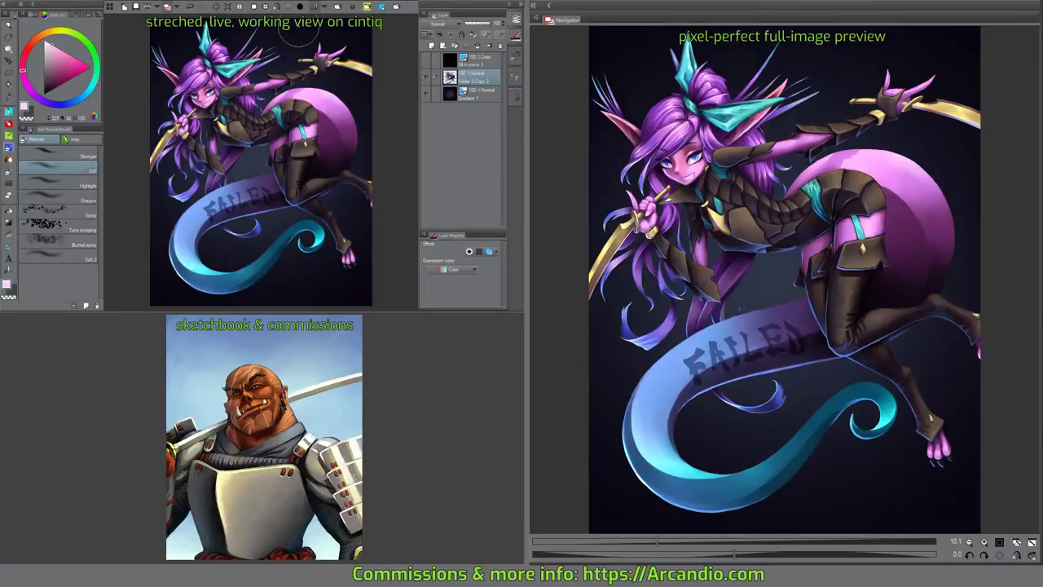
scroll(181, 158, up, 5)
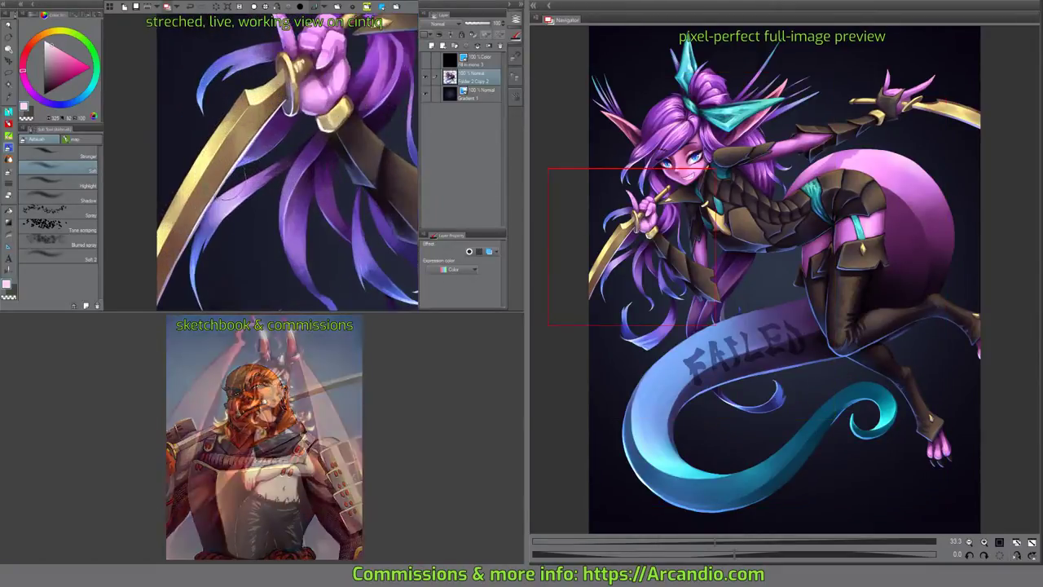
scroll(227, 196, up, 6)
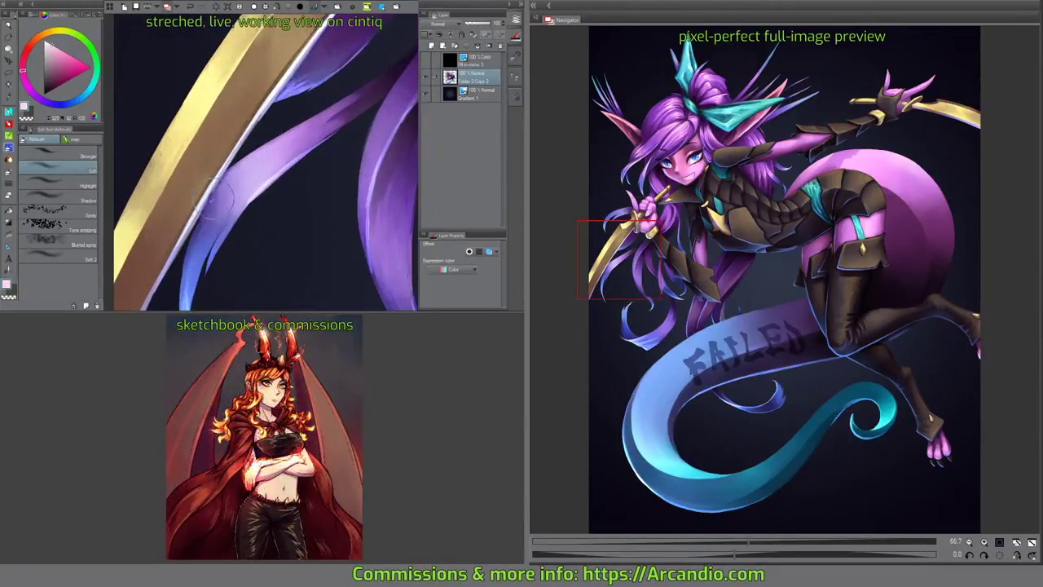
scroll(210, 195, down, 4)
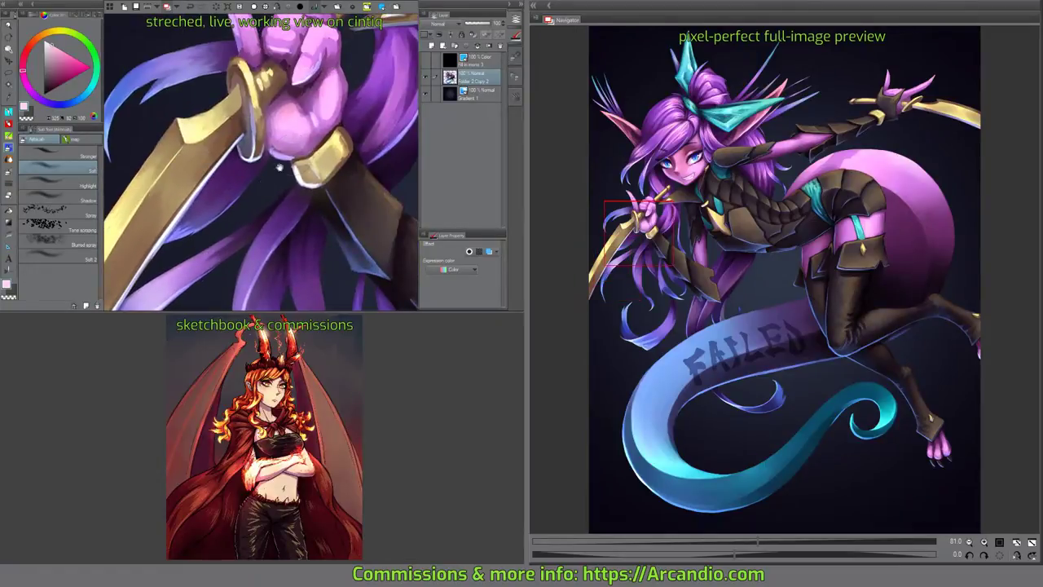
scroll(261, 163, down, 3)
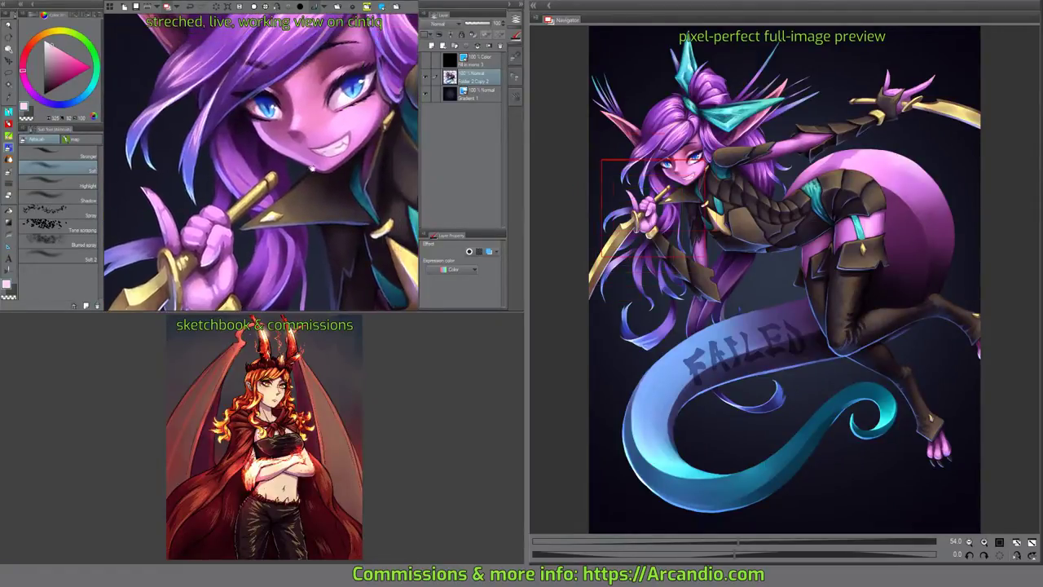
click(268, 11)
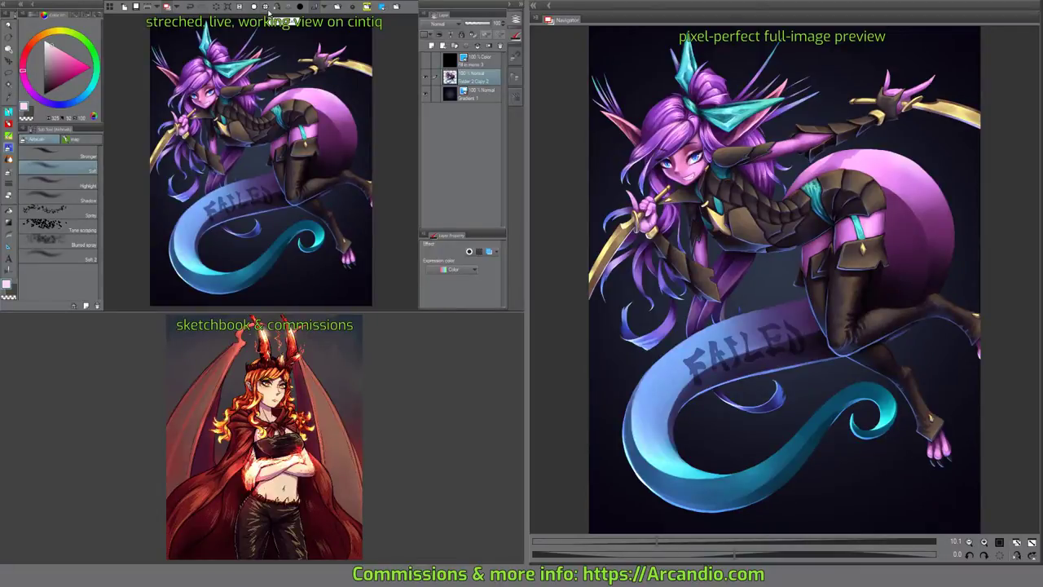
Duplicate the Gradient 1 background layer beneath the character.
click(453, 94)
click(426, 78)
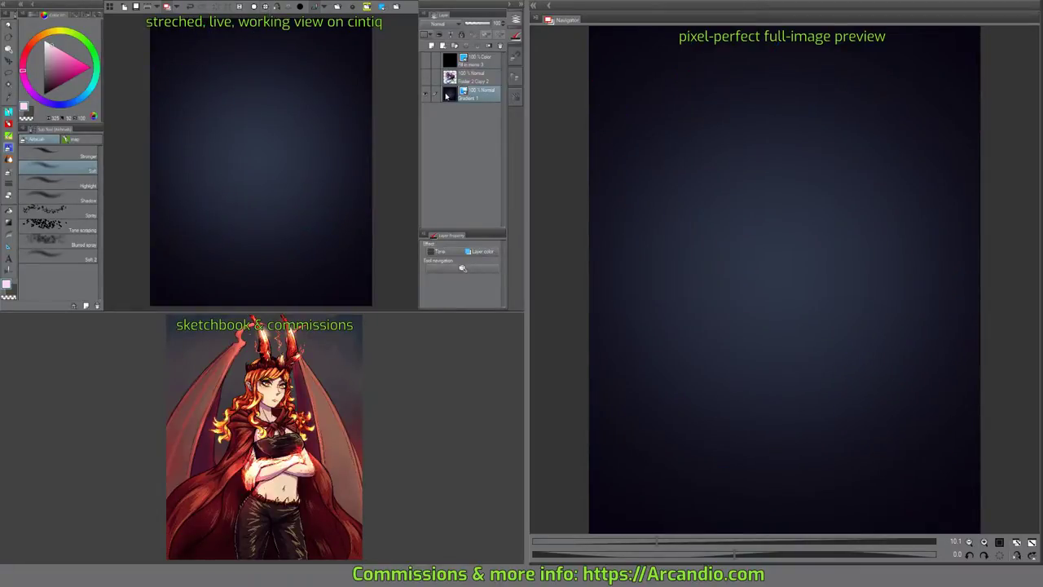
key(ctrl+z)
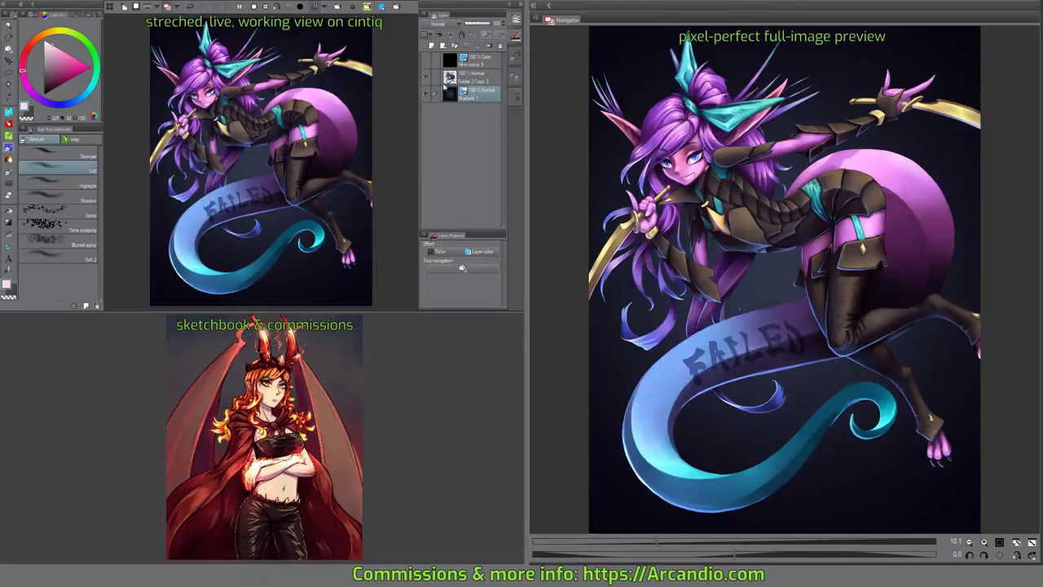
ctrl+click(431, 61)
key(ctrl+c)
key(ctrl+v)
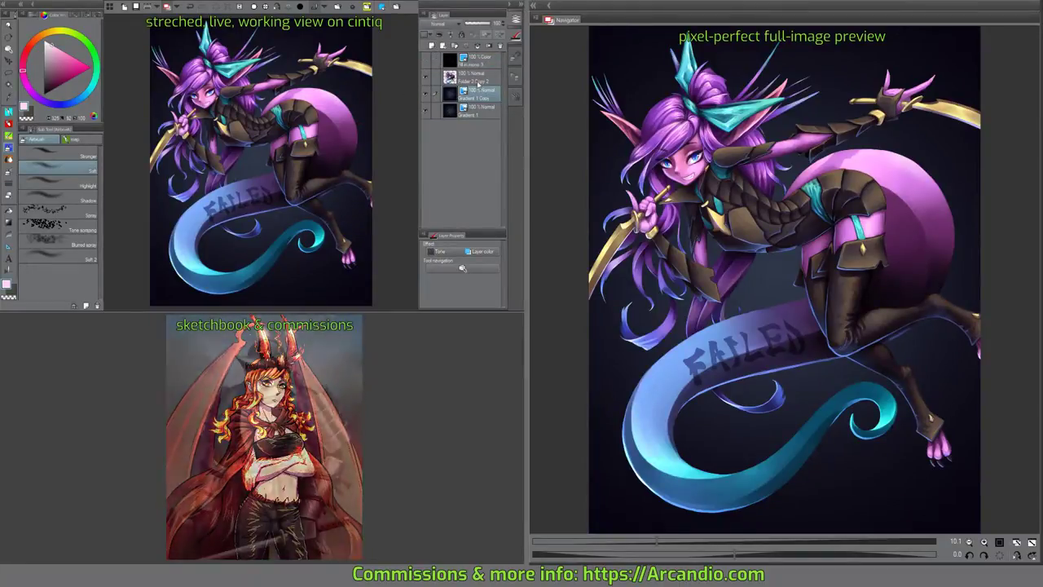
Choose the broken paint 2 brush and merge a new blank layer into the gradient copy for painting.
key(b)
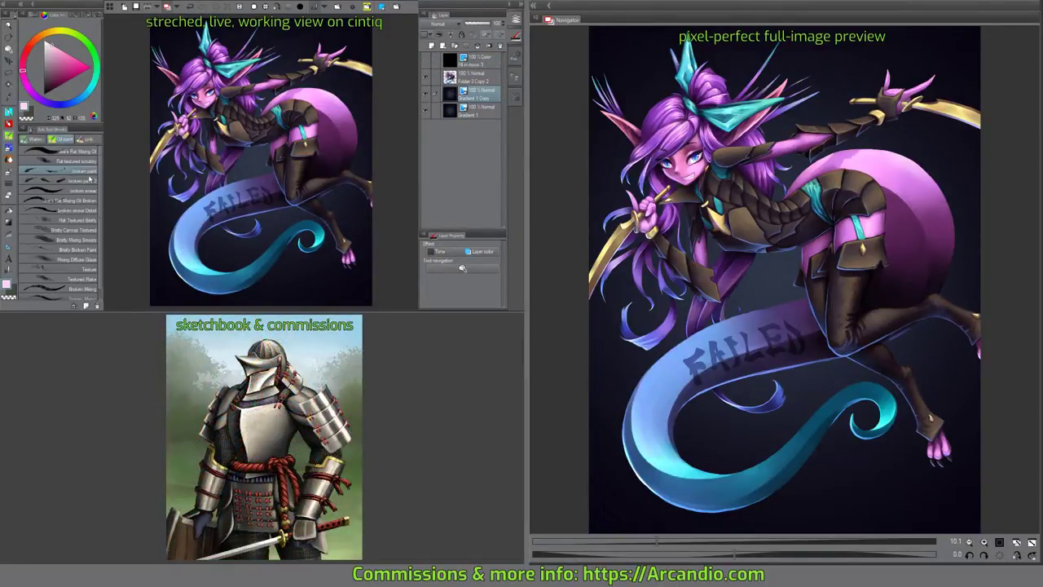
click(81, 180)
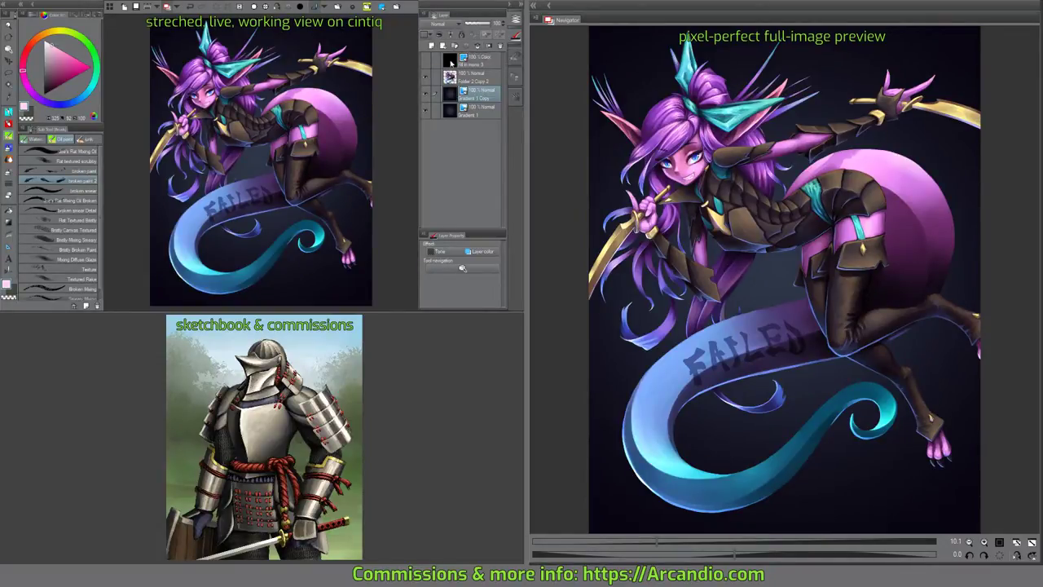
click(435, 46)
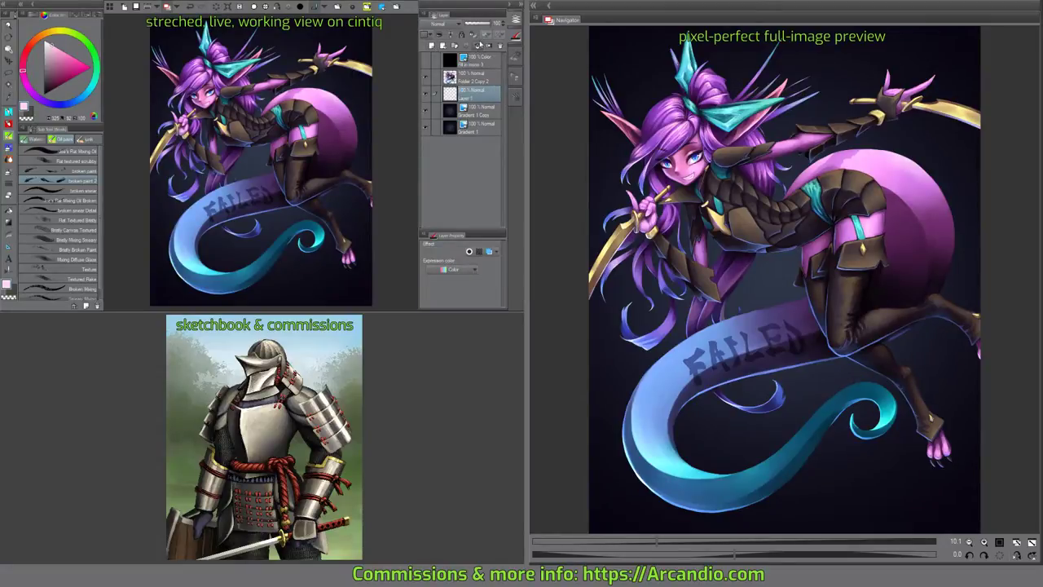
click(481, 44)
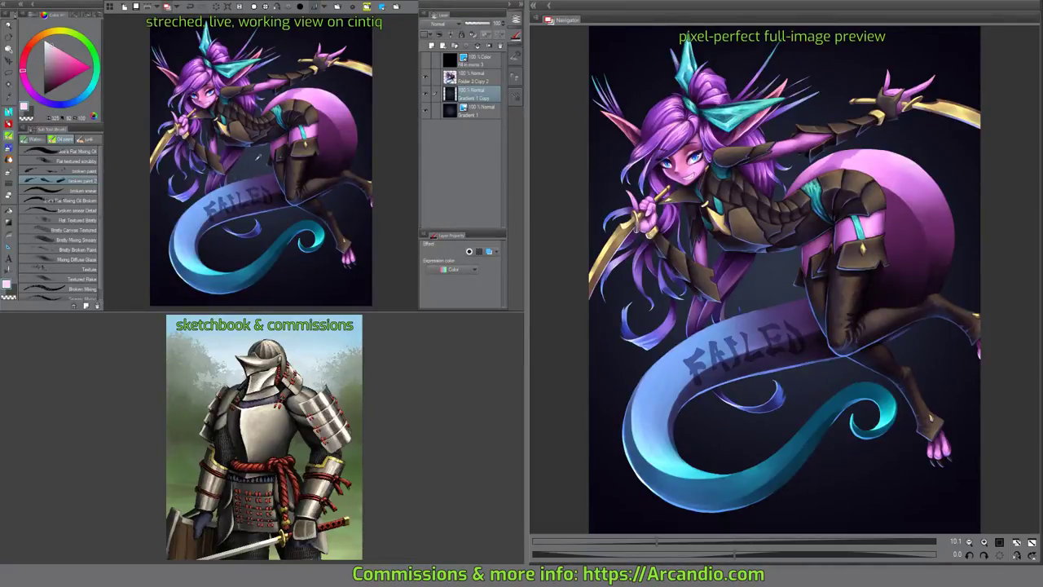
Sample the background's dark blue and paint broken textured strokes over the backdrop around the character.
alt+click(232, 145)
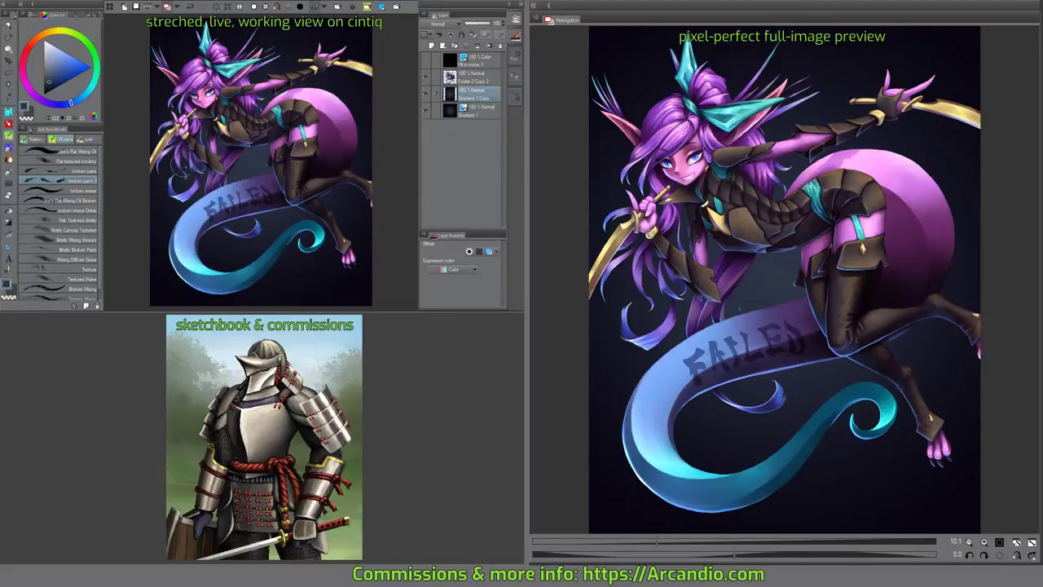
scroll(177, 171, up, 6)
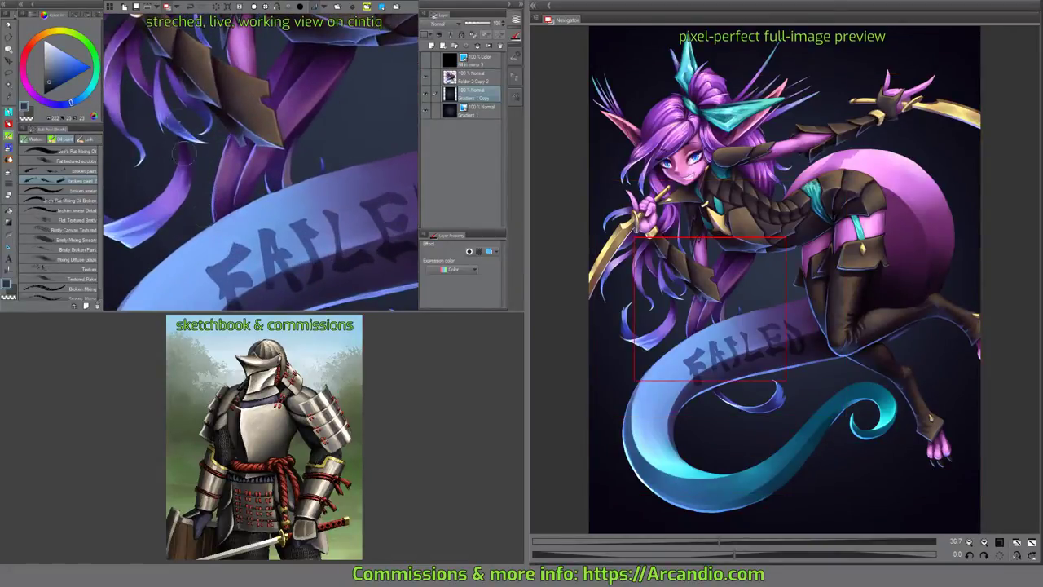
scroll(201, 112, down, 8)
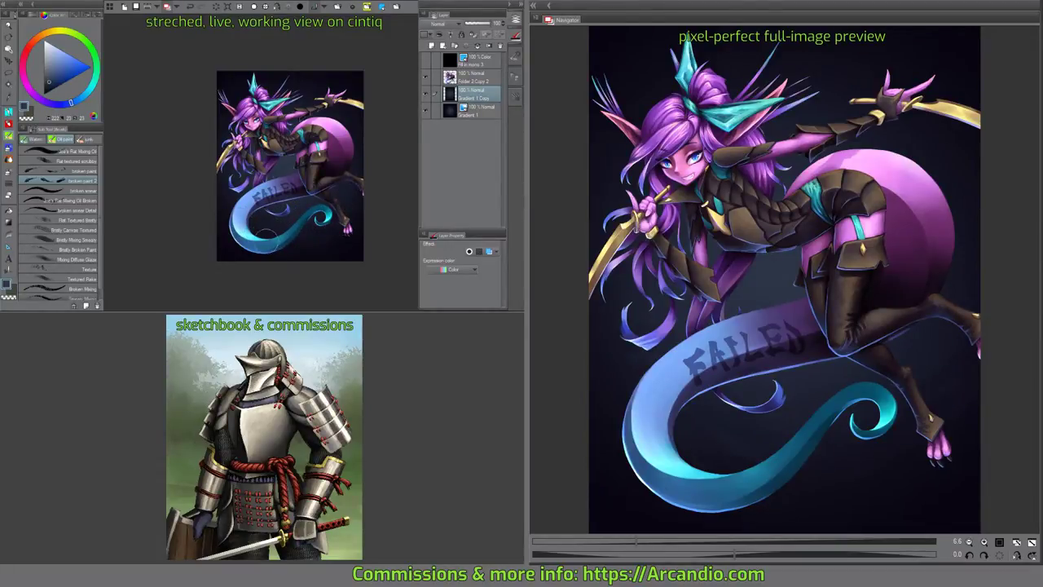
drag(300, 155, 294, 192)
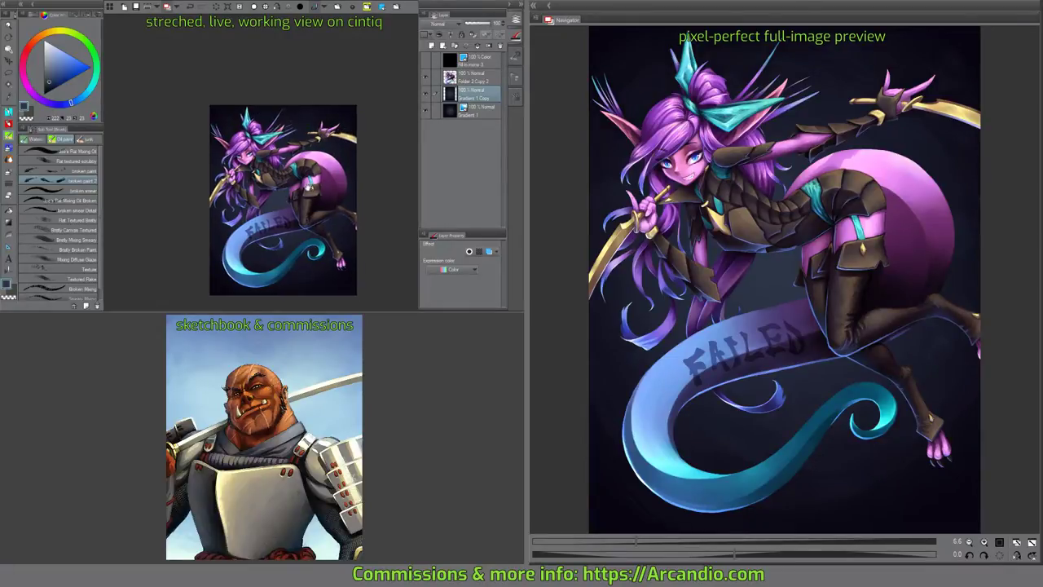
scroll(331, 142, down, 2)
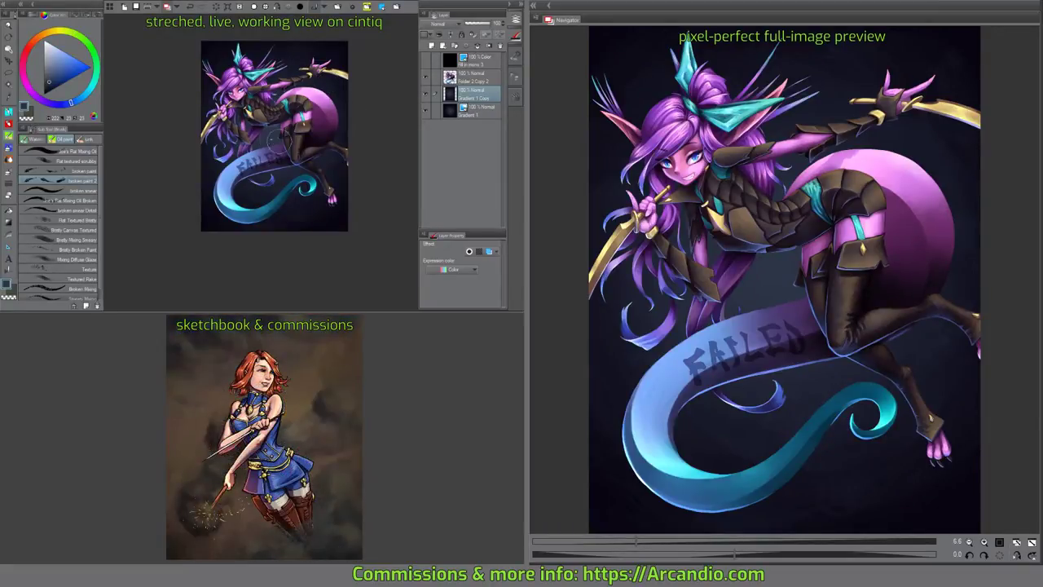
scroll(283, 135, up, 2)
scroll(284, 135, up, 3)
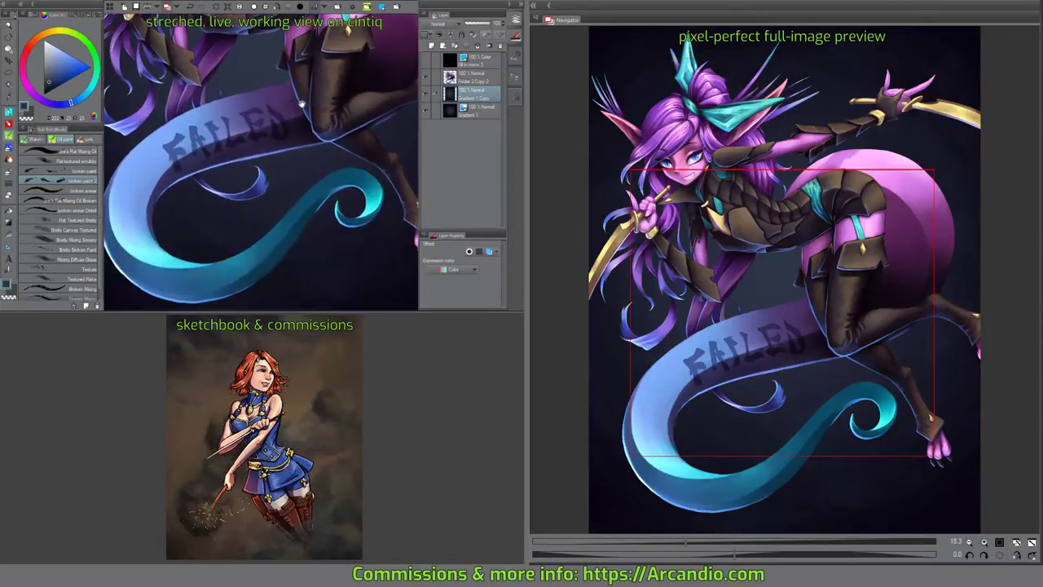
Shift the paint to a slightly brighter blue and add textured strokes to the backdrop behind the character.
scroll(214, 167, down, 2)
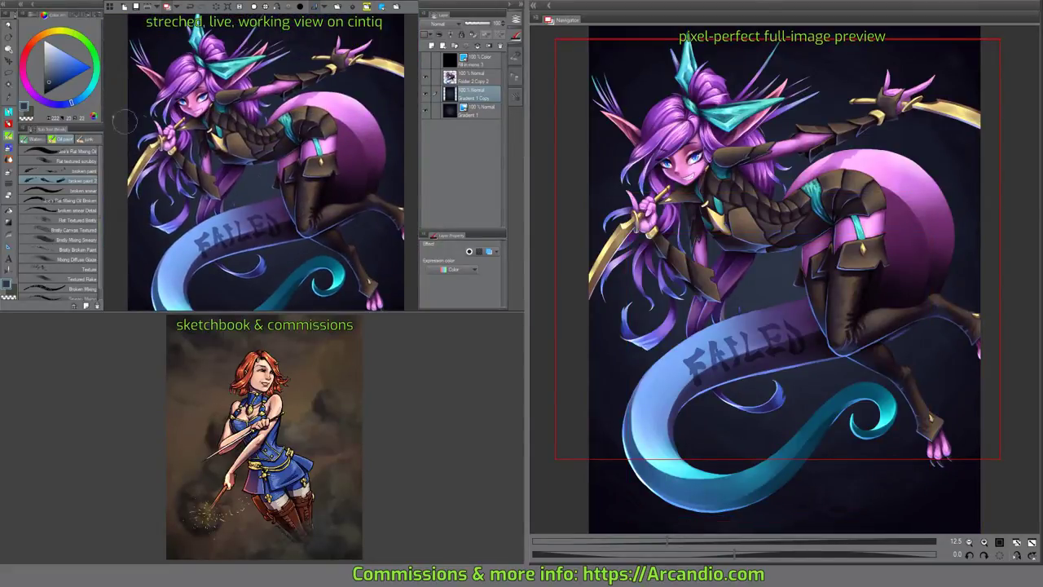
drag(75, 103, 74, 97)
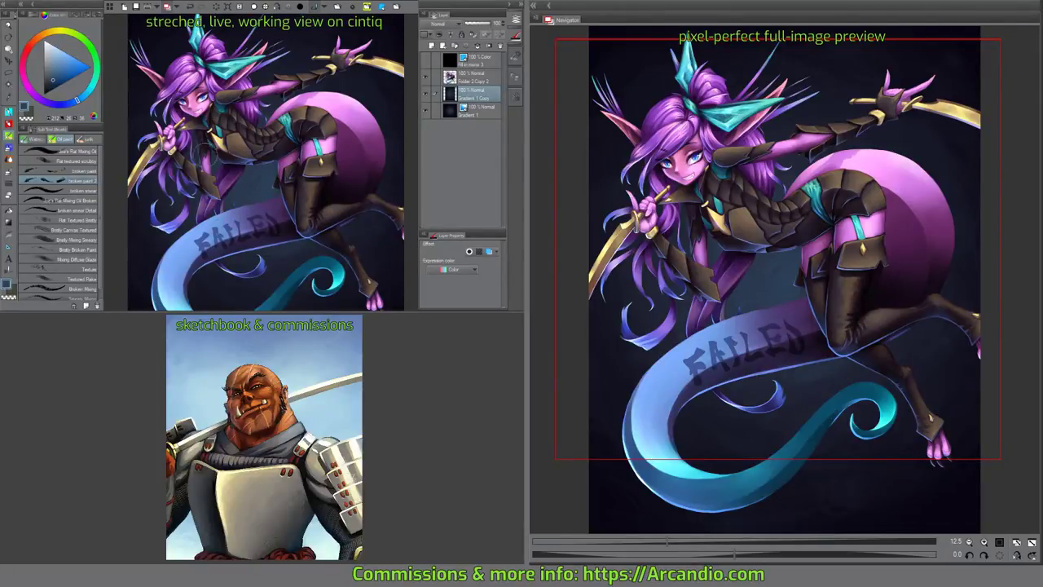
drag(256, 163, 236, 174)
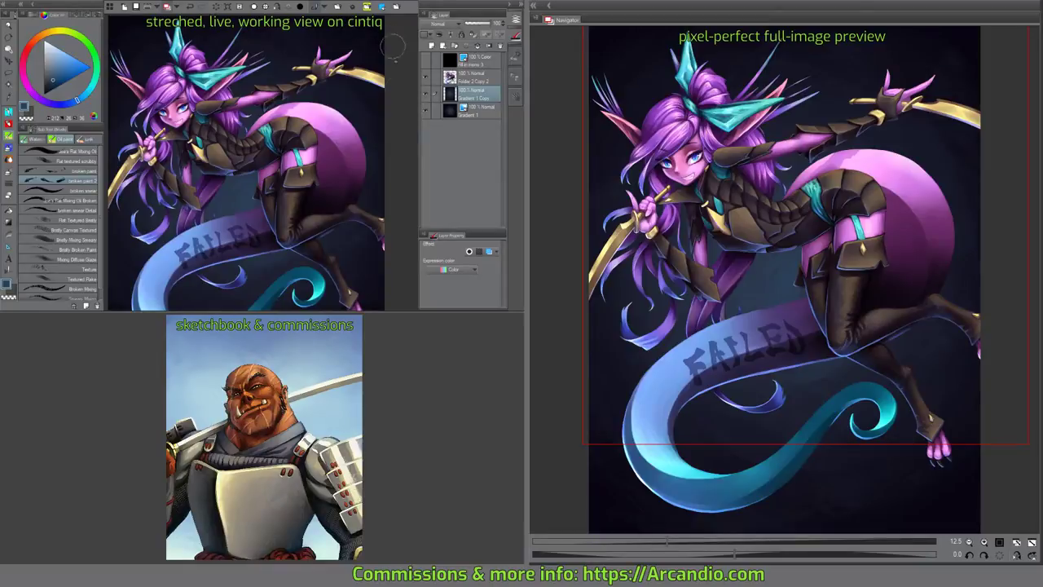
Delete the original Gradient 1 layer and add a new blank layer above the painted gradient copy.
scroll(224, 148, down, 3)
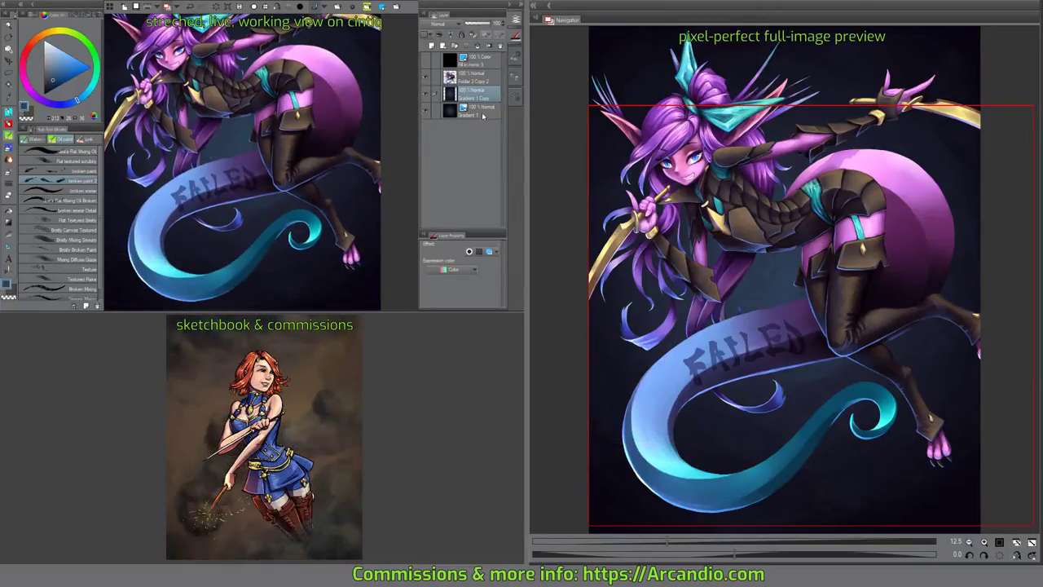
drag(483, 117, 501, 47)
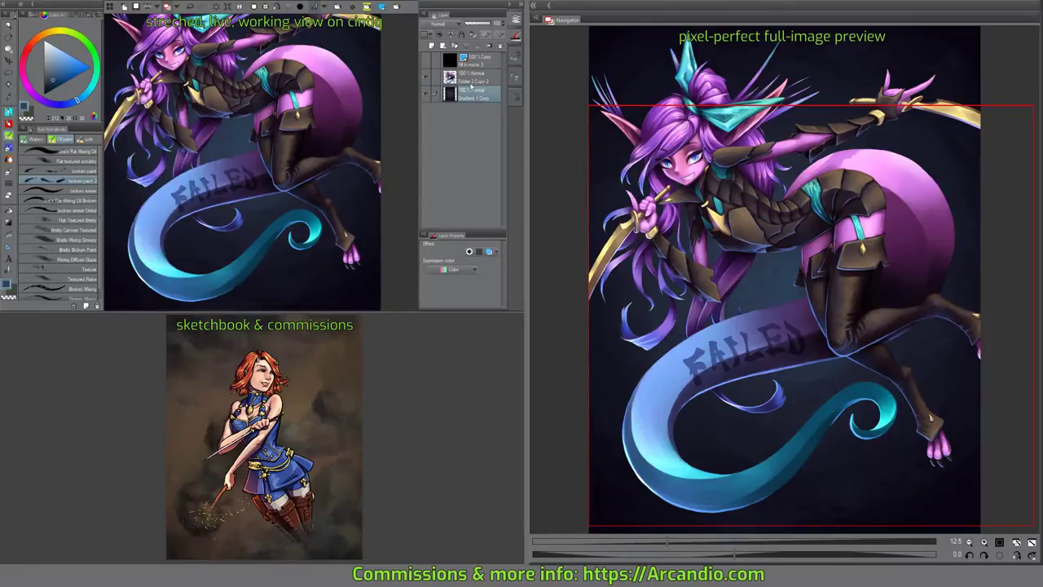
click(433, 48)
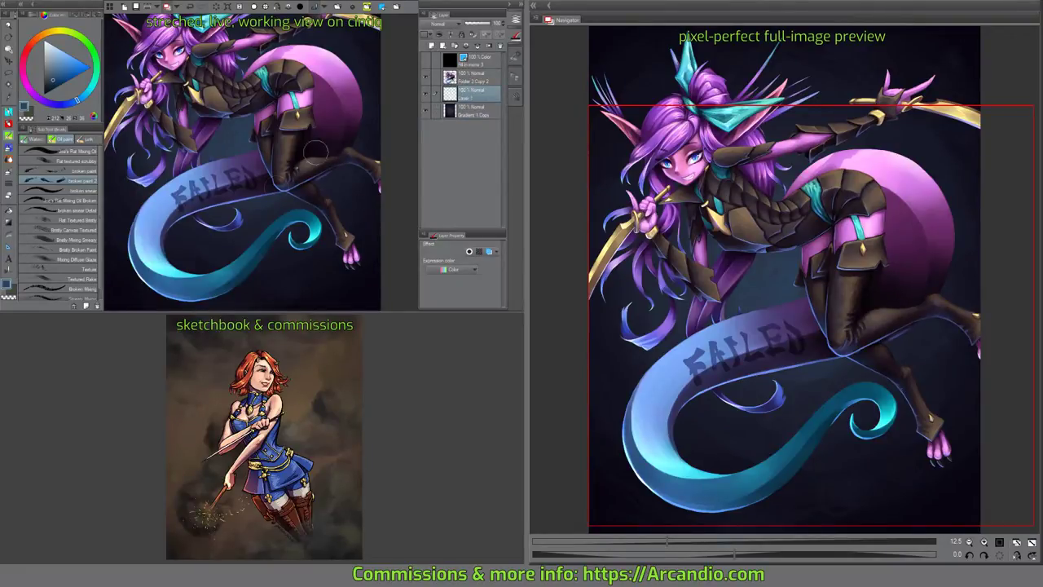
Try hand-lettering a blue "A" below the tail near the painting's bottom edge with another broken-texture brush.
scroll(276, 232, down, 1)
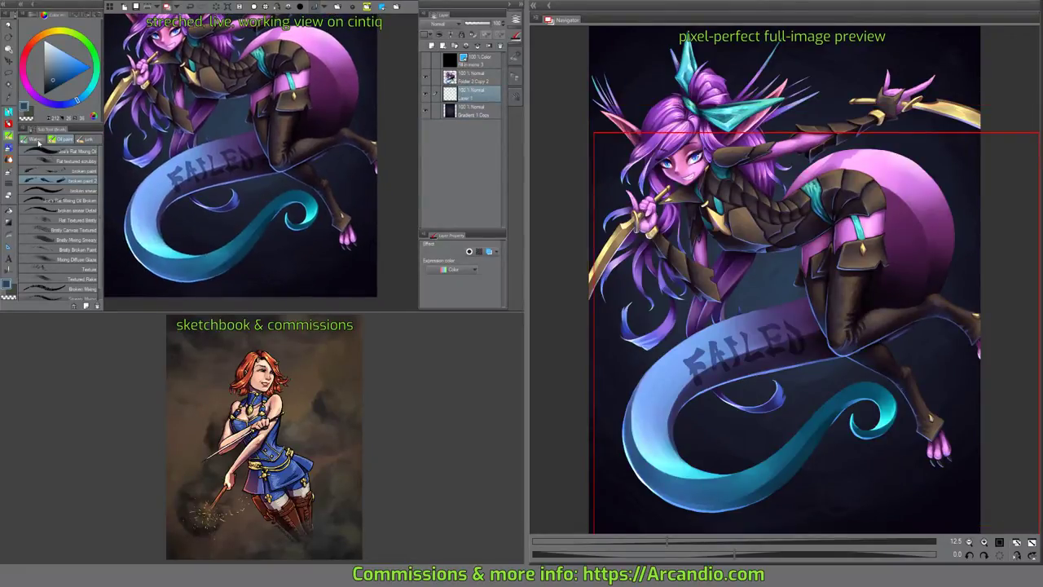
click(70, 190)
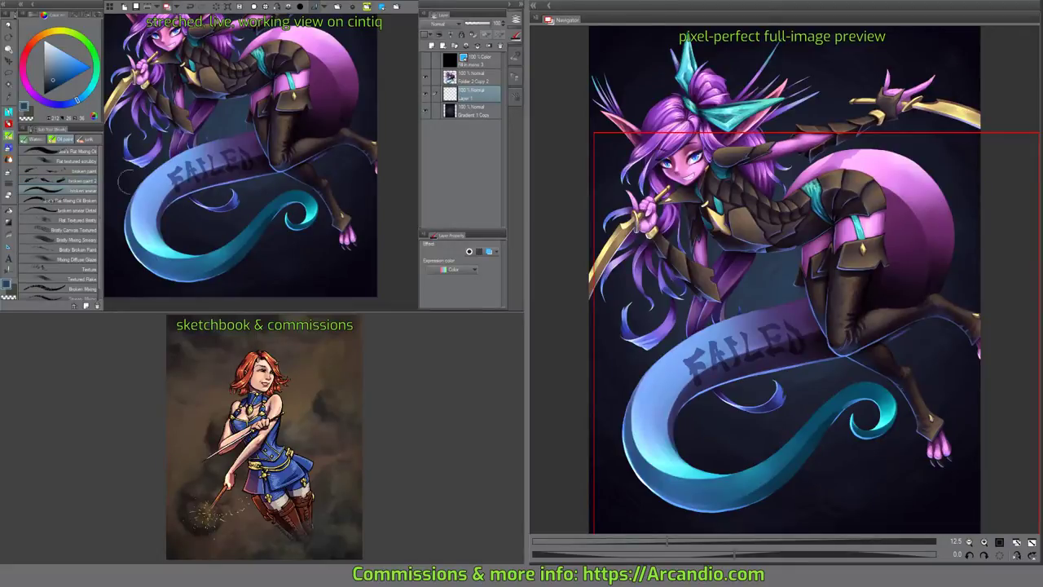
scroll(291, 233, down, 2)
scroll(282, 239, up, 2)
scroll(282, 239, up, 1)
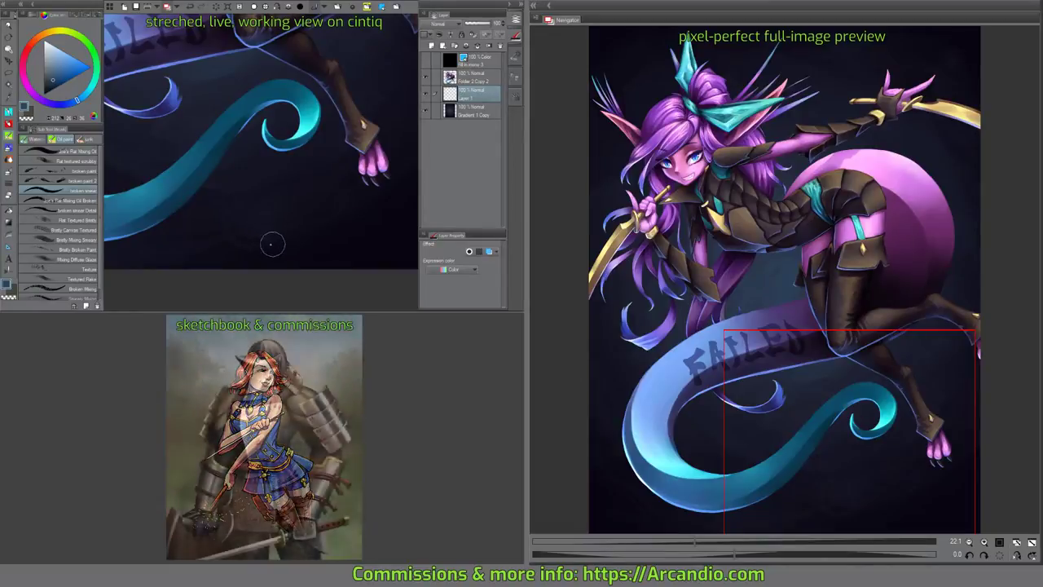
mouse_move(264, 254)
mouse_down()
mouse_move(285, 241)
mouse_move(300, 249)
mouse_up()
key(ctrl+z)
key(ctrl+z)
key(ctrl+z)
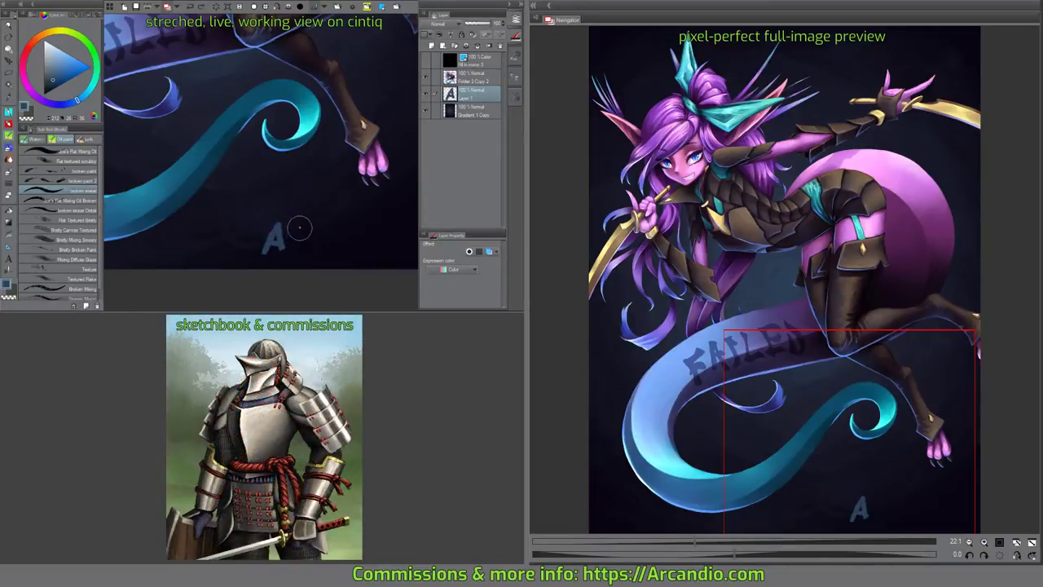
Try hand-lettering "ARCANDIO" below the tail near the painting's bottom edge with the broken eraser detail brush and a darker sampled blue.
scroll(297, 231, up, 2)
click(73, 211)
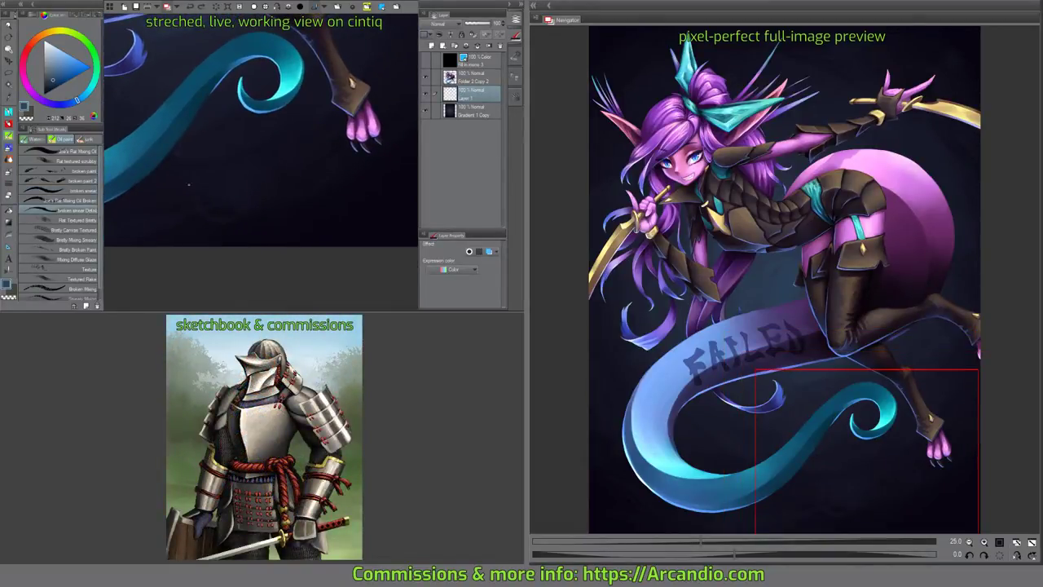
mouse_move(223, 215)
mouse_down()
mouse_move(248, 212)
mouse_move(255, 194)
mouse_move(261, 213)
mouse_move(266, 198)
mouse_move(249, 195)
mouse_move(253, 182)
mouse_move(269, 198)
mouse_move(265, 185)
mouse_move(282, 195)
mouse_move(284, 179)
mouse_move(279, 189)
mouse_move(296, 194)
mouse_move(308, 183)
mouse_move(325, 191)
mouse_move(331, 179)
mouse_move(328, 189)
mouse_move(344, 192)
mouse_move(356, 175)
mouse_move(333, 196)
mouse_move(342, 196)
mouse_move(370, 177)
mouse_move(345, 168)
mouse_up()
key(ctrl+z)
key(ctrl+z)
alt+click(209, 104)
scroll(375, 138, up, 3)
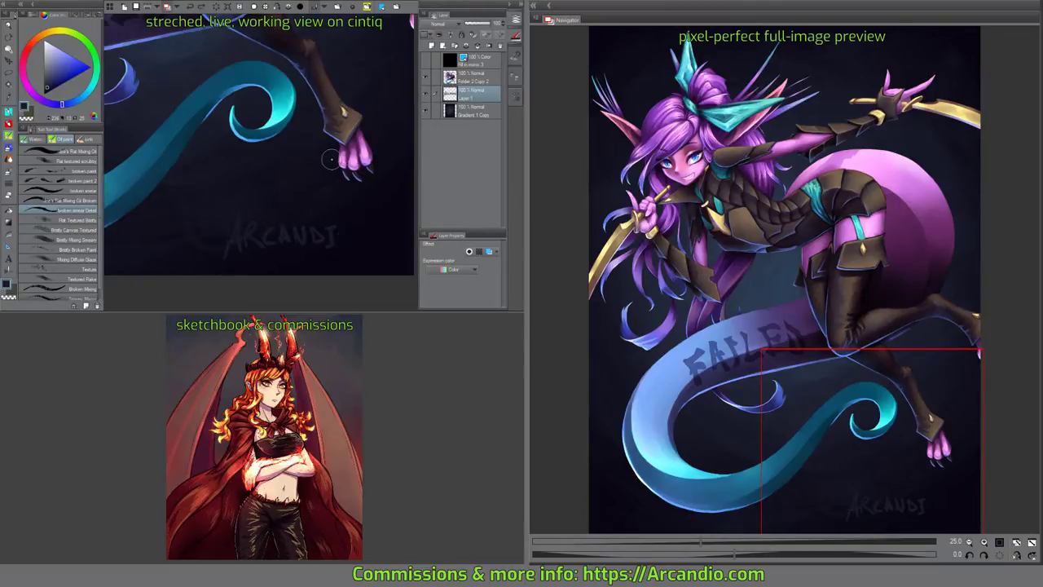
scroll(368, 213, up, 3)
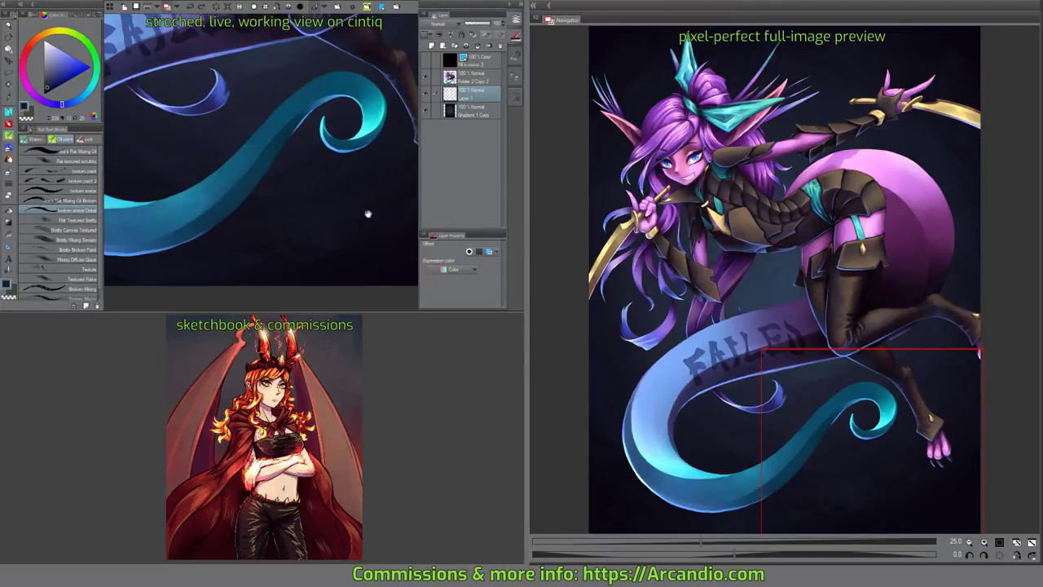
drag(368, 214, 287, 159)
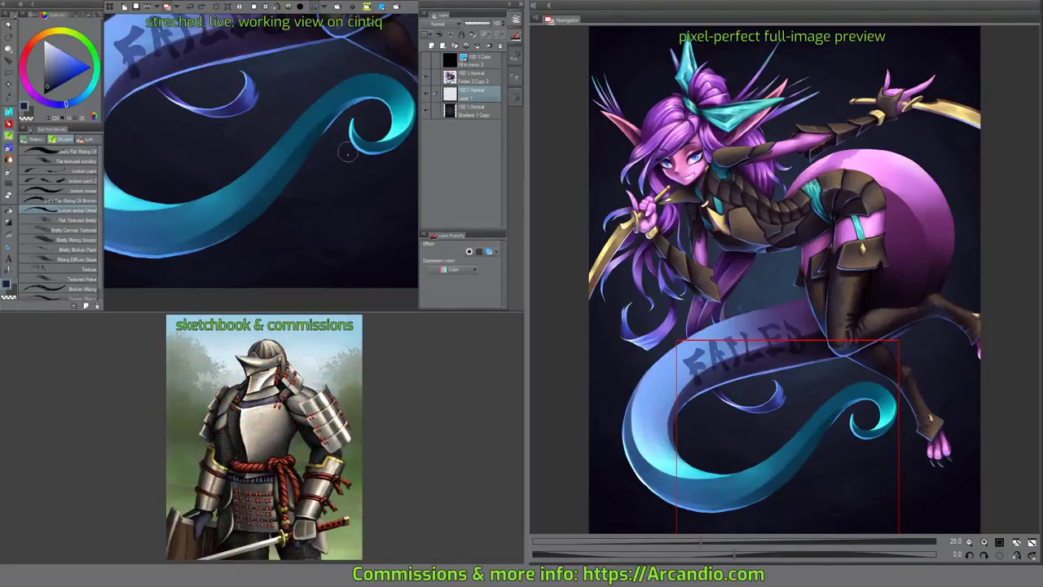
Try hand-lettering a dark blue "ARCANDIO" at an angle along the underside of the teal tail.
drag(365, 145, 221, 209)
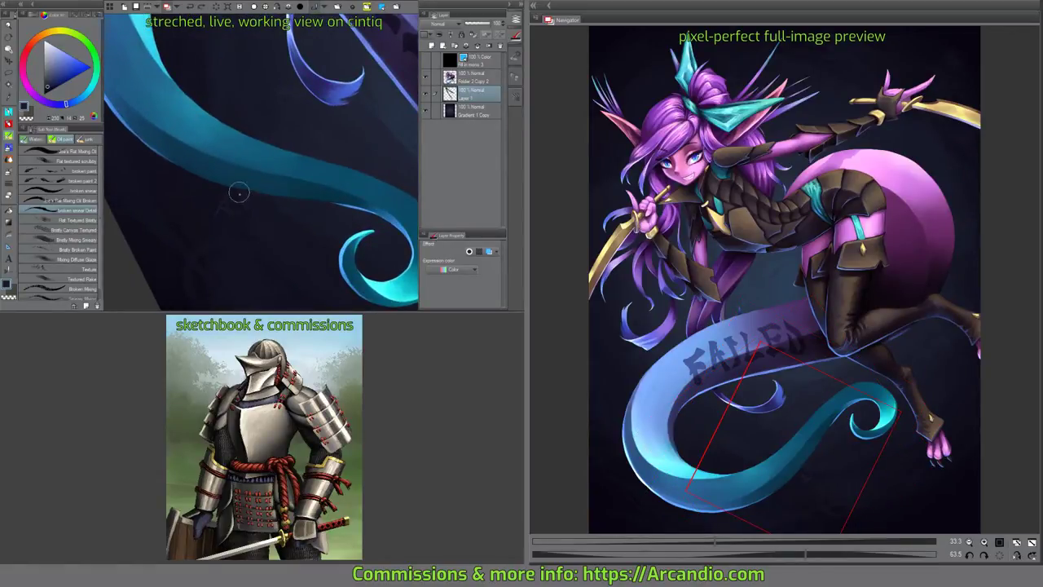
drag(216, 208, 252, 209)
drag(291, 214, 302, 217)
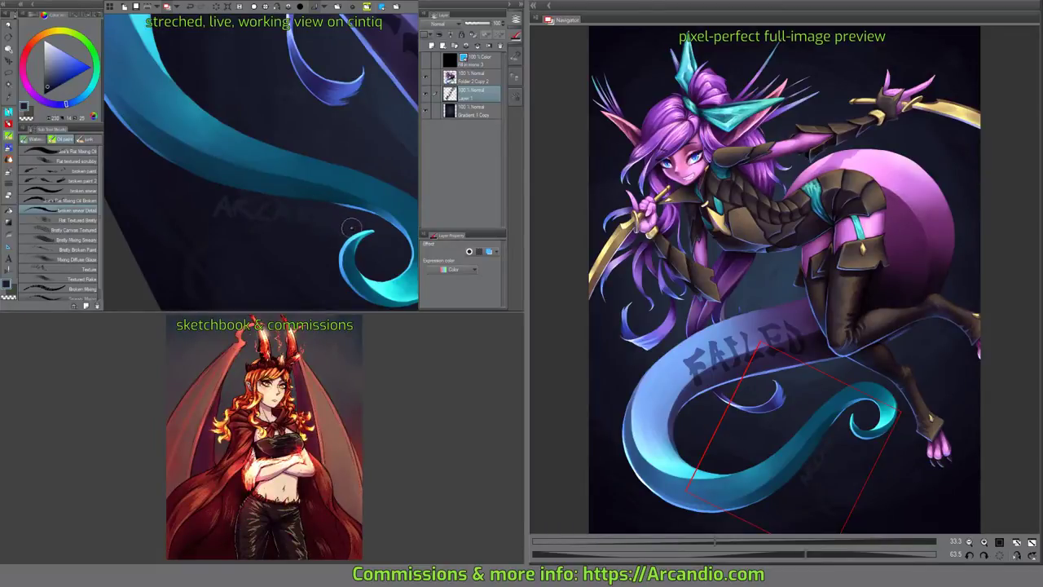
drag(352, 225, 349, 209)
mouse_move(381, 150)
mouse_down()
mouse_move(353, 122)
mouse_move(367, 125)
mouse_up()
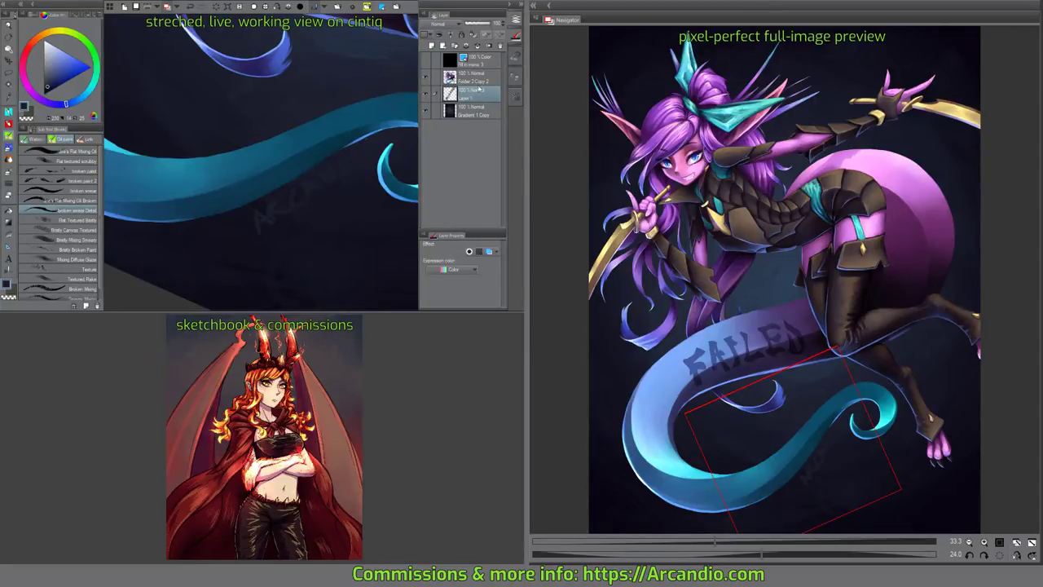
Try the Add (Glow) blending mode with reduced opacity on the lettering layer.
click(444, 25)
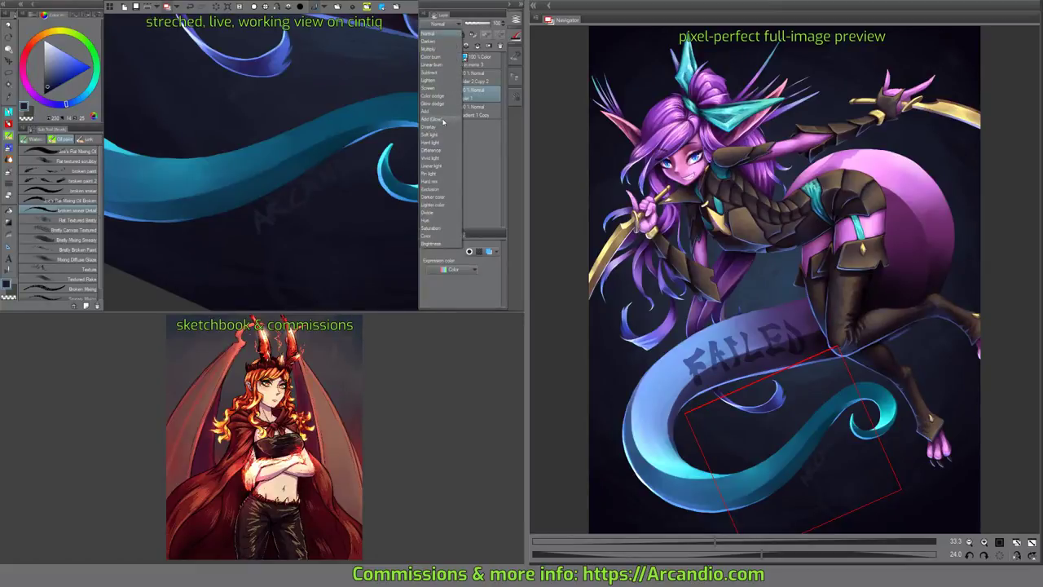
click(444, 120)
drag(477, 26, 476, 25)
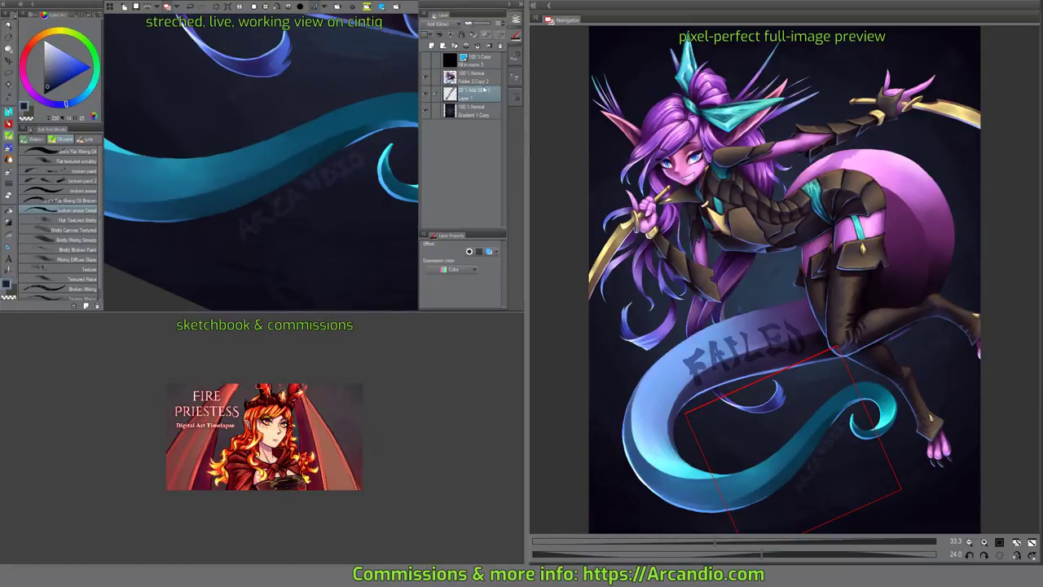
Delete the angled lettering's layer, add a new blank layer above the gradient copy, and reset the canvas rotation.
click(498, 47)
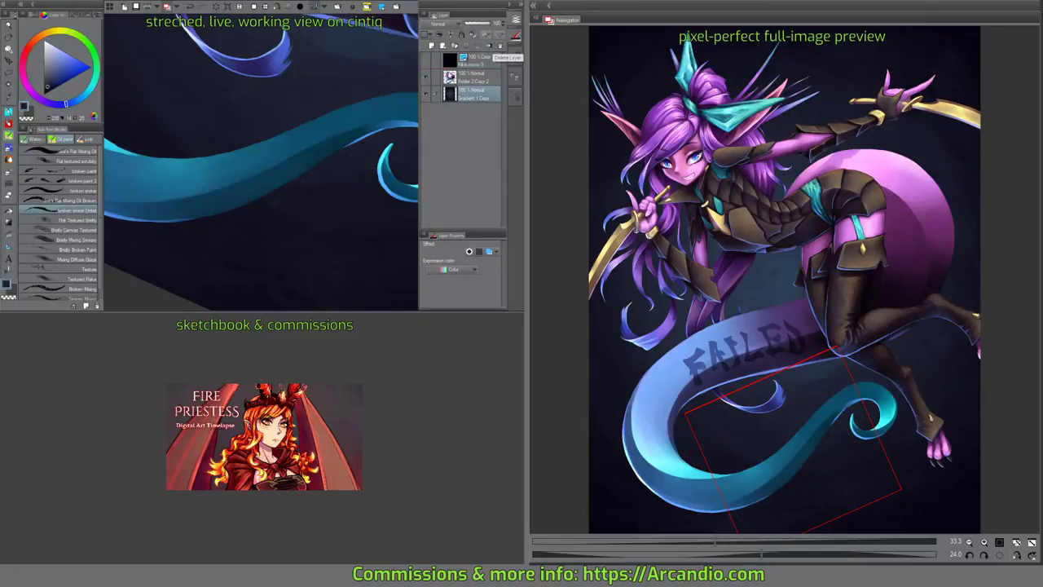
click(432, 46)
key(ctrl+^)
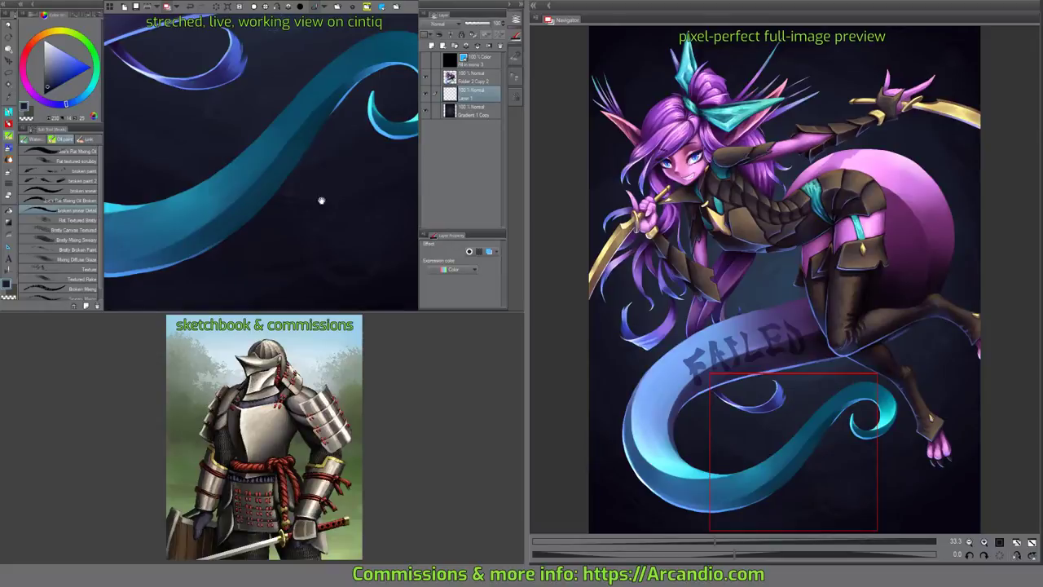
Hand-letter "ARCANDIO" horizontally in muted blue just below the tail curl and nudge it toward the foot.
drag(318, 200, 281, 168)
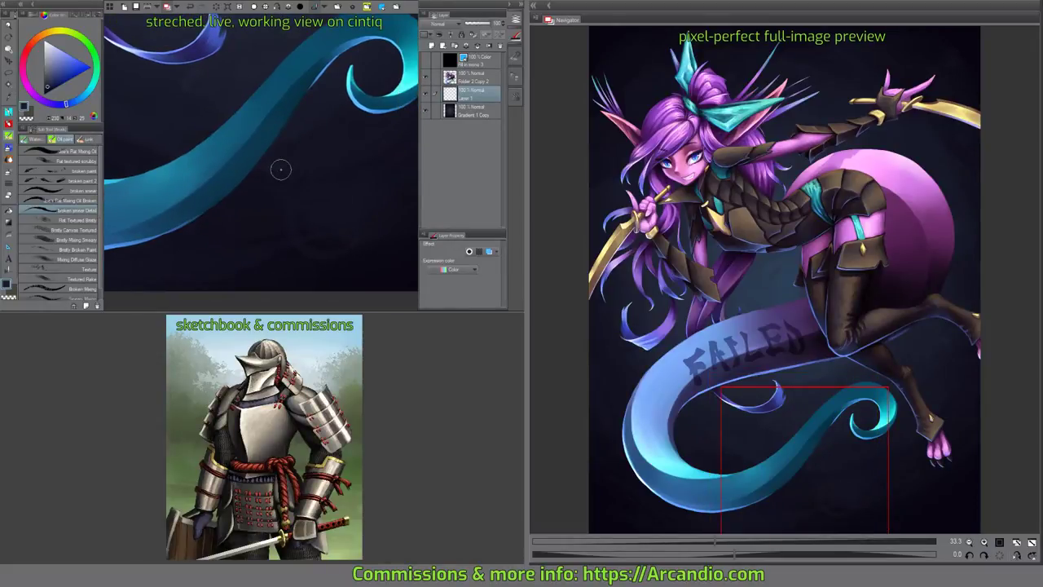
drag(281, 169, 214, 128)
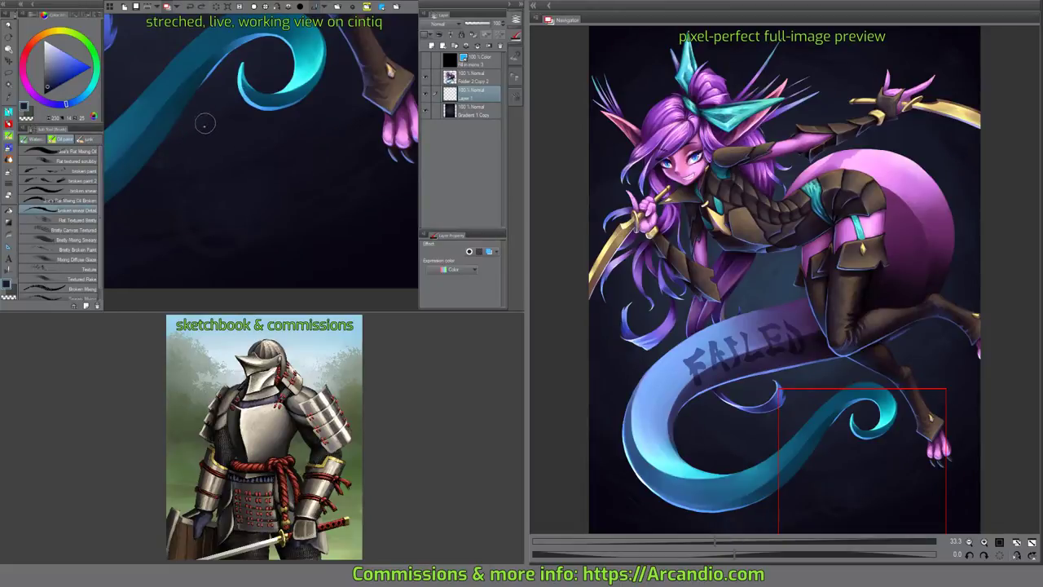
scroll(198, 99, up, 3)
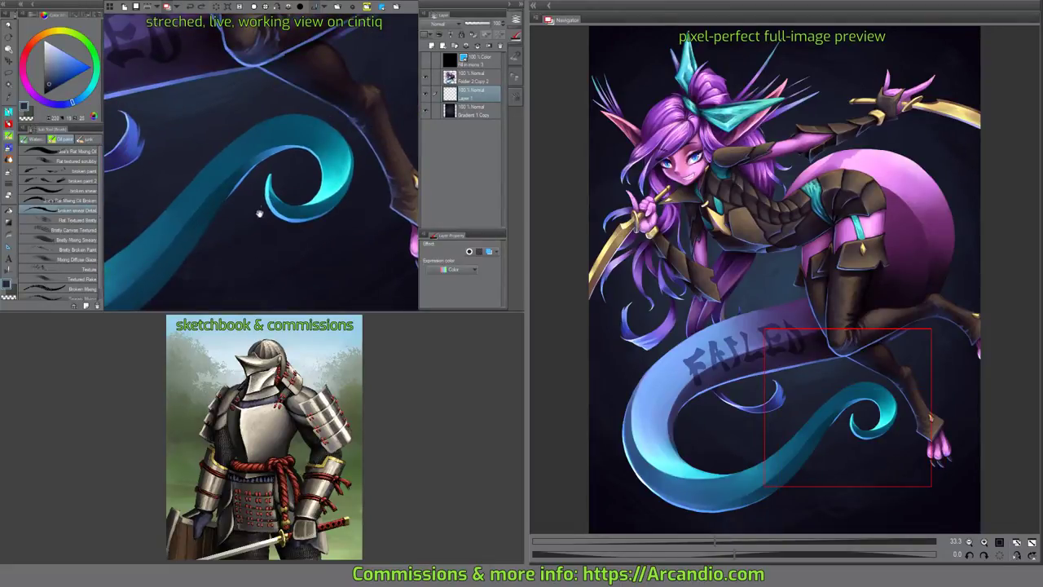
scroll(260, 214, down, 4)
mouse_move(226, 209)
mouse_down()
mouse_move(199, 180)
mouse_move(229, 184)
mouse_move(233, 167)
mouse_move(245, 177)
mouse_move(233, 162)
mouse_move(176, 183)
mouse_move(183, 170)
mouse_move(202, 173)
mouse_move(177, 179)
mouse_move(197, 181)
mouse_move(189, 175)
mouse_move(211, 167)
mouse_move(221, 181)
mouse_move(228, 166)
mouse_move(233, 181)
mouse_move(236, 167)
mouse_move(257, 177)
mouse_move(261, 161)
mouse_move(258, 174)
mouse_move(234, 177)
mouse_move(257, 175)
mouse_move(259, 163)
mouse_move(277, 176)
mouse_move(340, 153)
mouse_up()
key(ctrl+z)
key(ctrl+z)
key(ctrl+z)
key(ctrl+z)
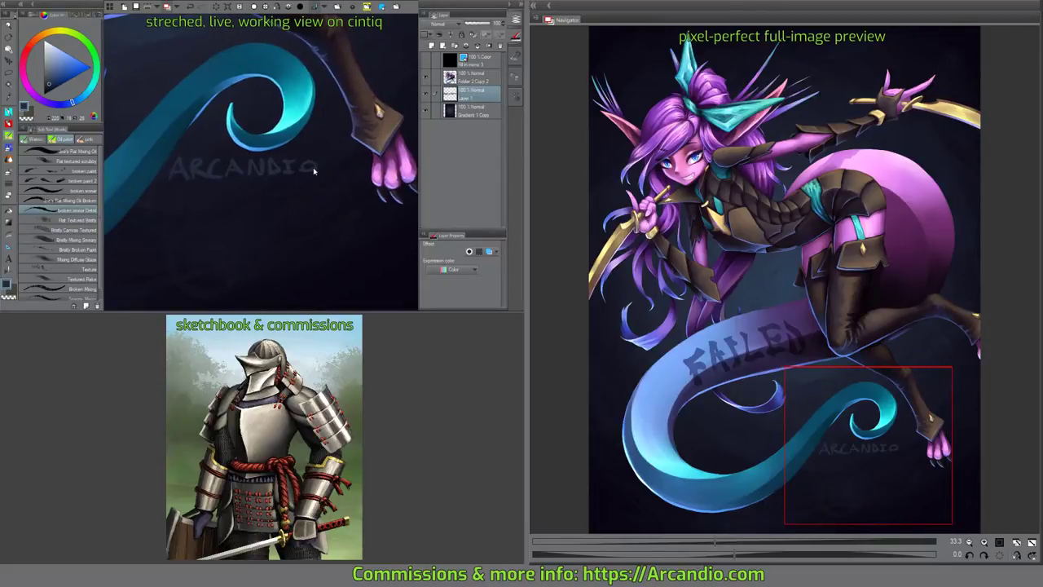
drag(315, 169, 336, 173)
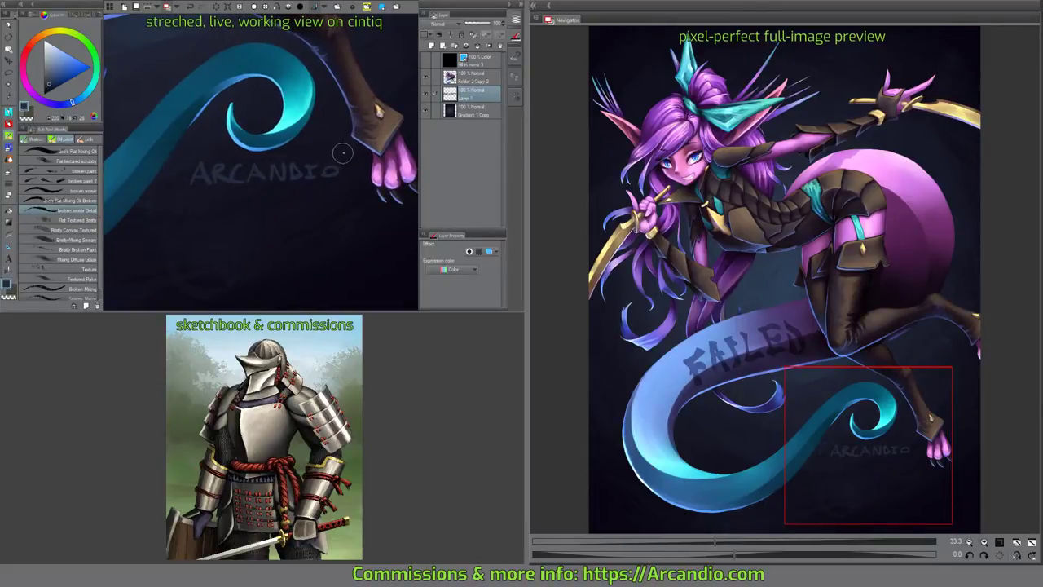
Keep the lettering layer at 100% opacity, enable its layer color effect, and set the layer color to magenta.
drag(479, 27, 484, 26)
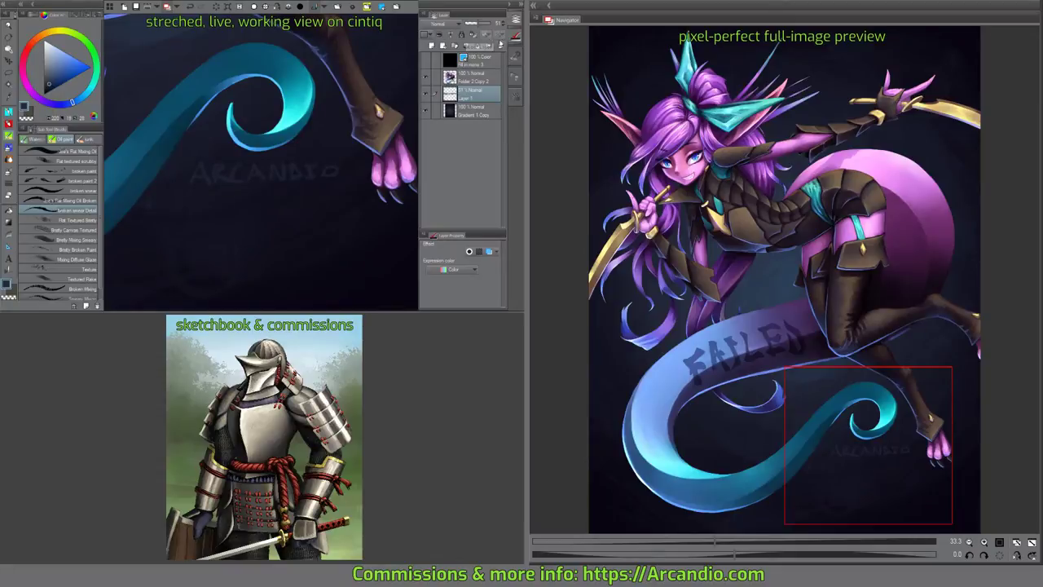
drag(489, 24, 504, 27)
click(489, 251)
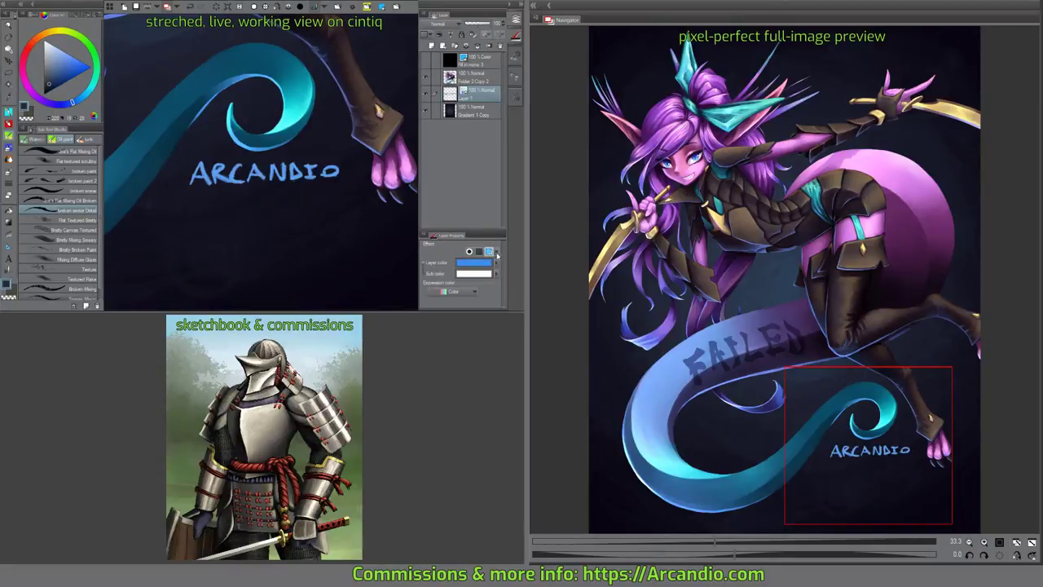
click(488, 263)
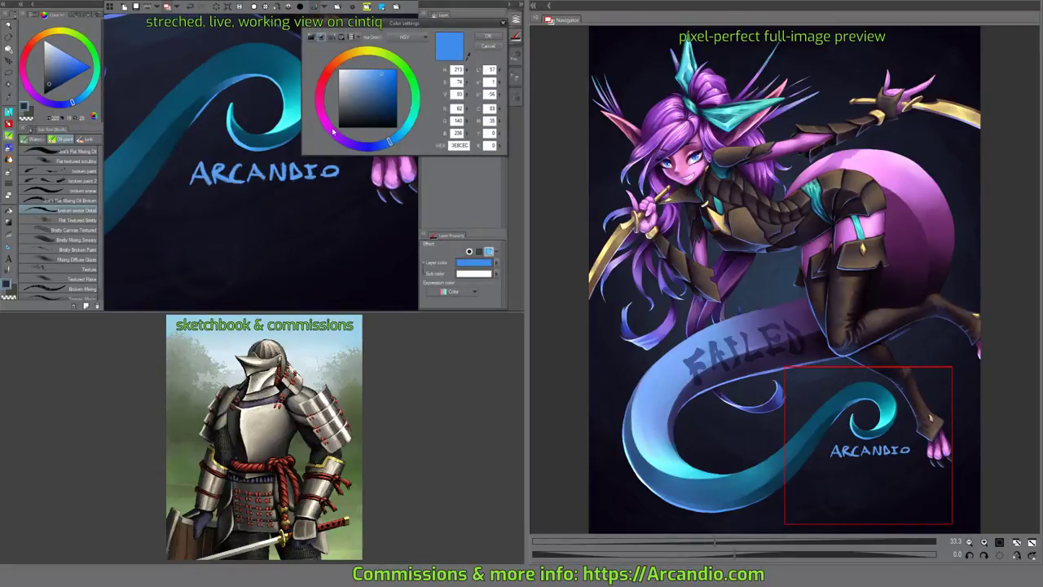
click(332, 130)
click(488, 36)
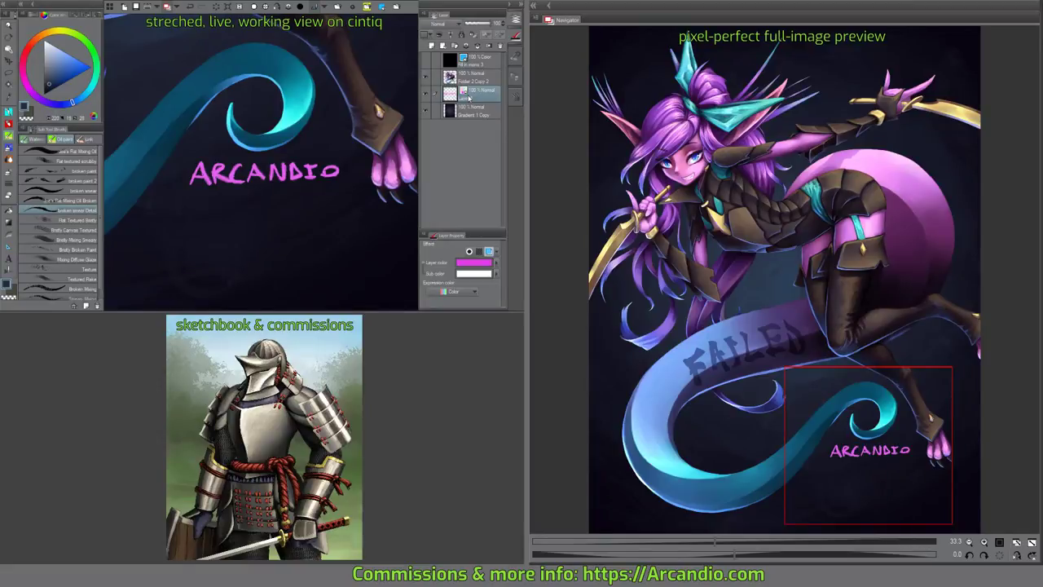
Scale down the magenta "ARCANDIO" lettering and shift it sideways so it sits centered beneath the tail curl.
scroll(287, 186, up, 1)
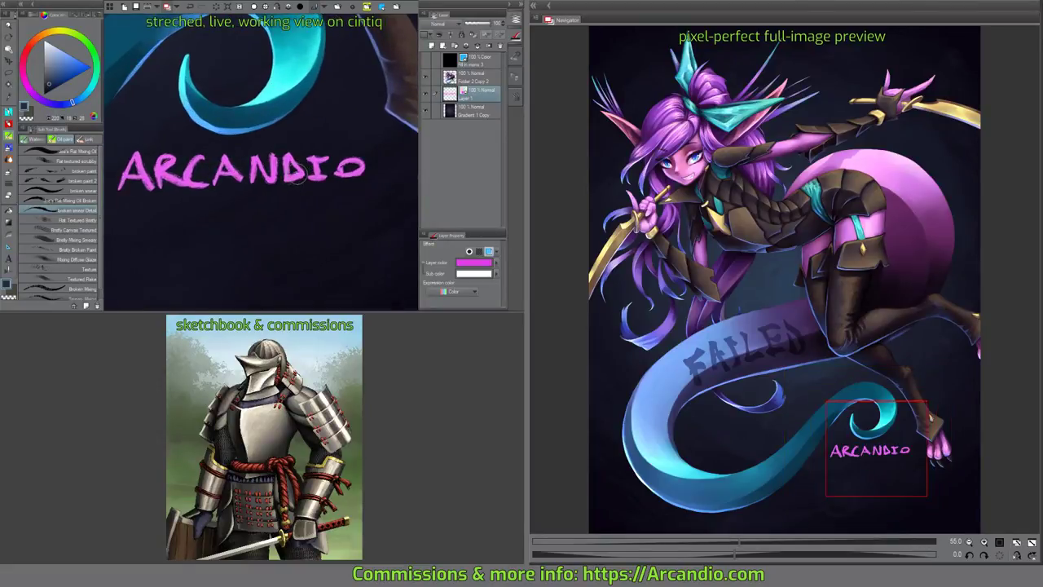
scroll(286, 186, down, 3)
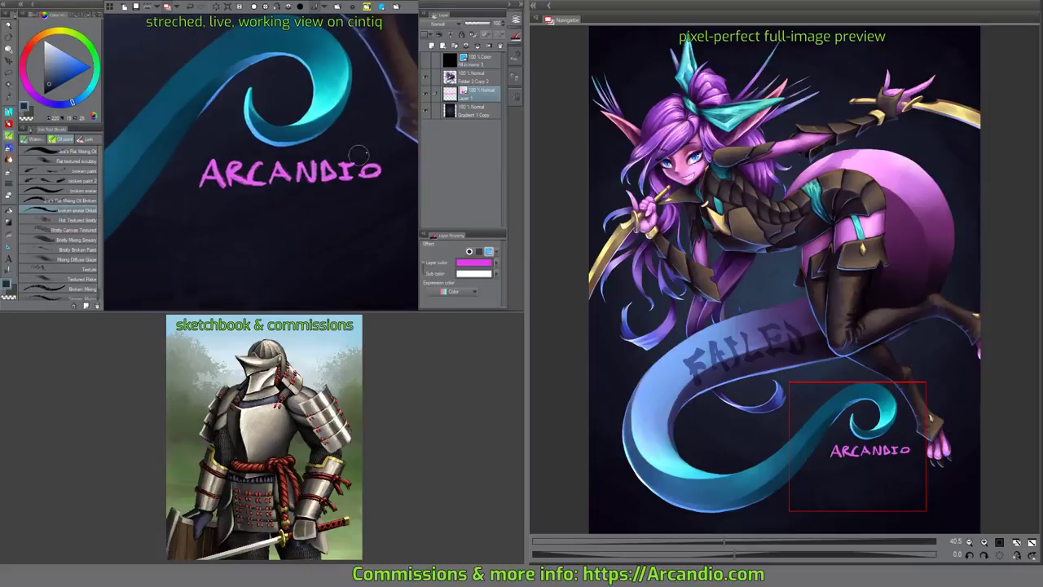
drag(369, 168, 329, 176)
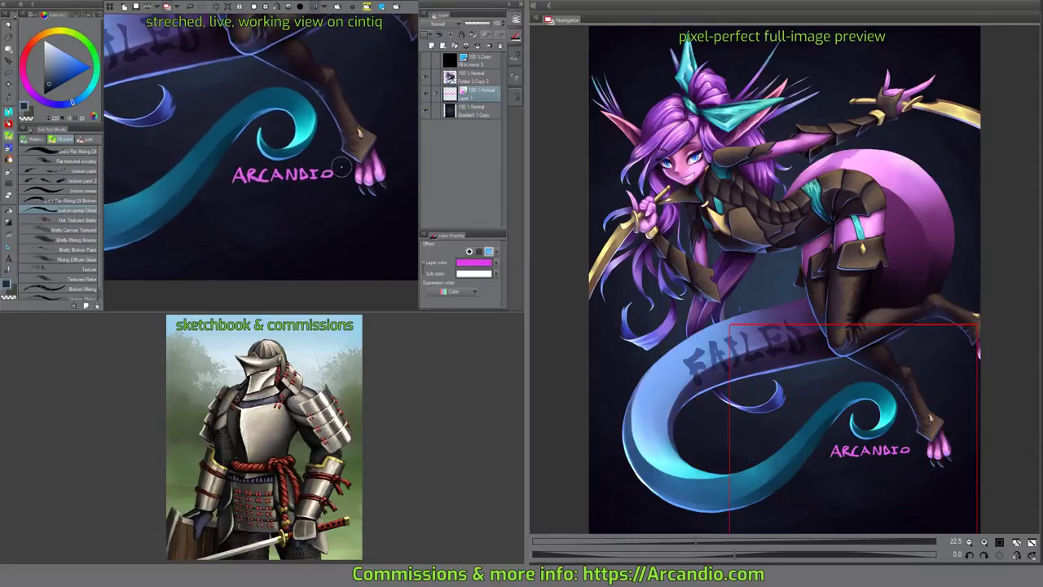
key(ctrl+t)
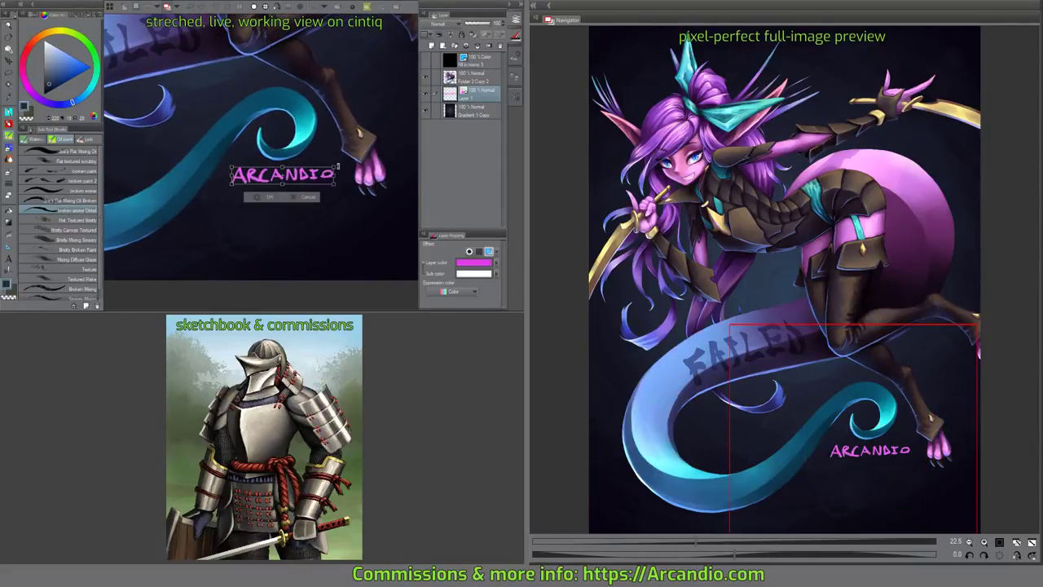
drag(315, 173, 289, 176)
click(244, 196)
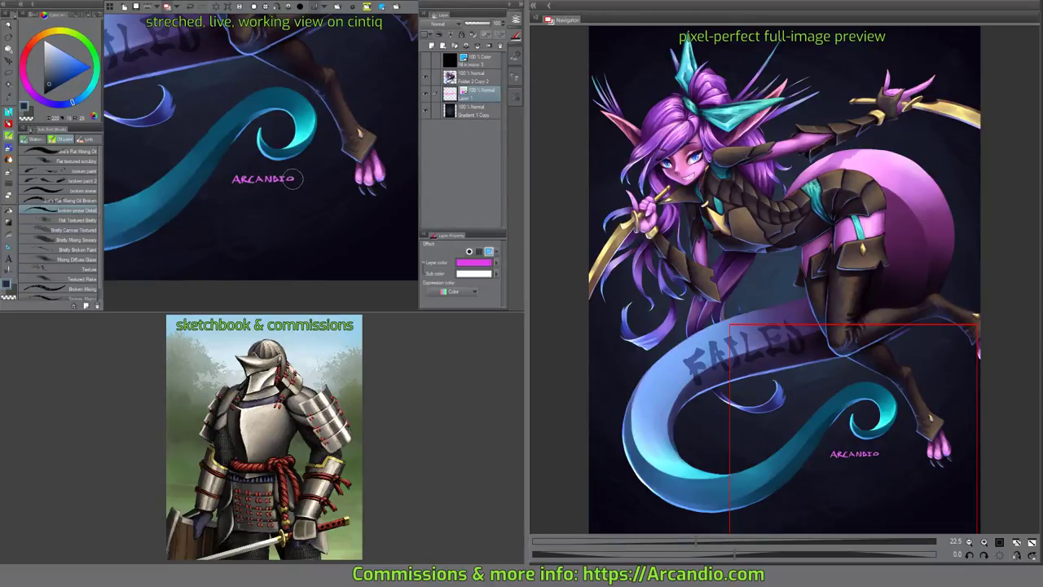
scroll(287, 180, up, 3)
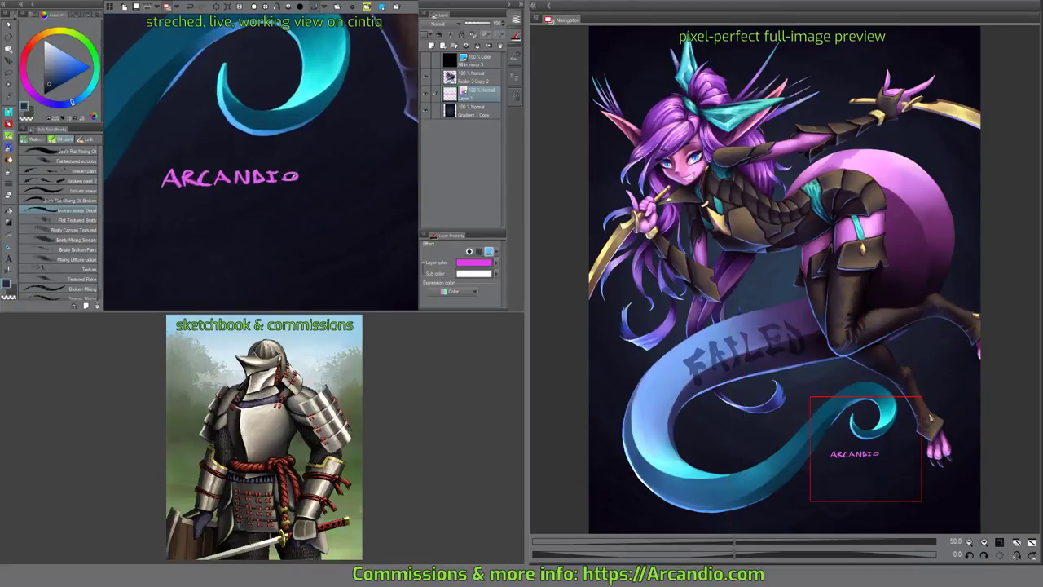
drag(301, 168, 342, 166)
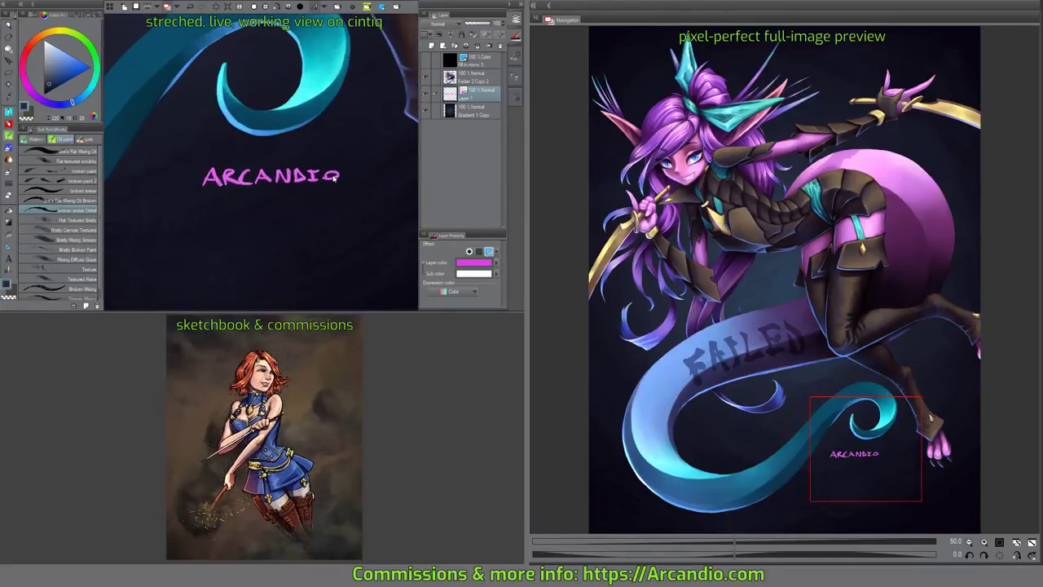
Save the painting with the whole canvas in view.
scroll(346, 171, down, 1)
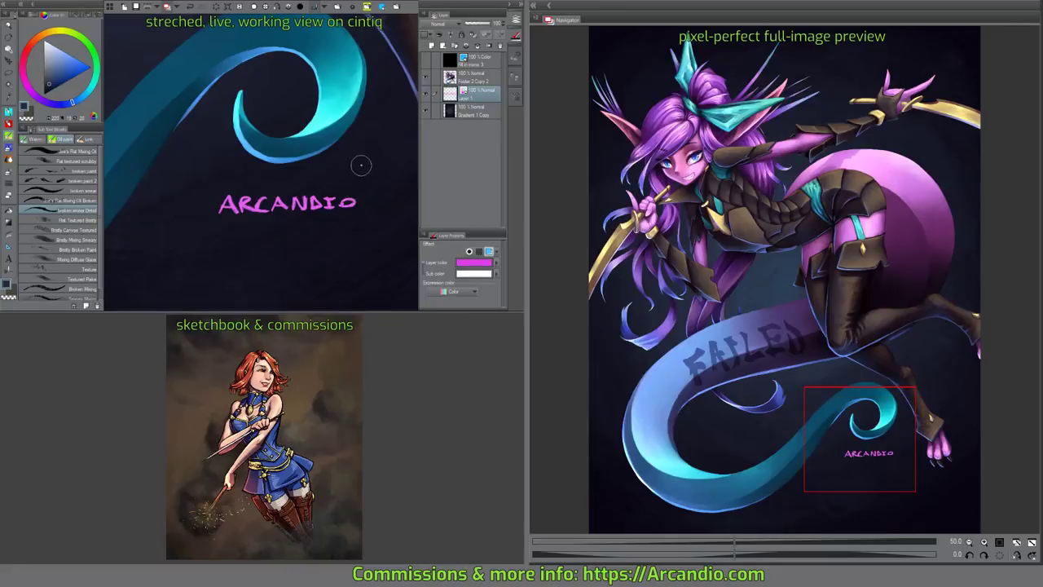
scroll(362, 166, down, 1)
scroll(362, 166, down, 2)
click(259, 8)
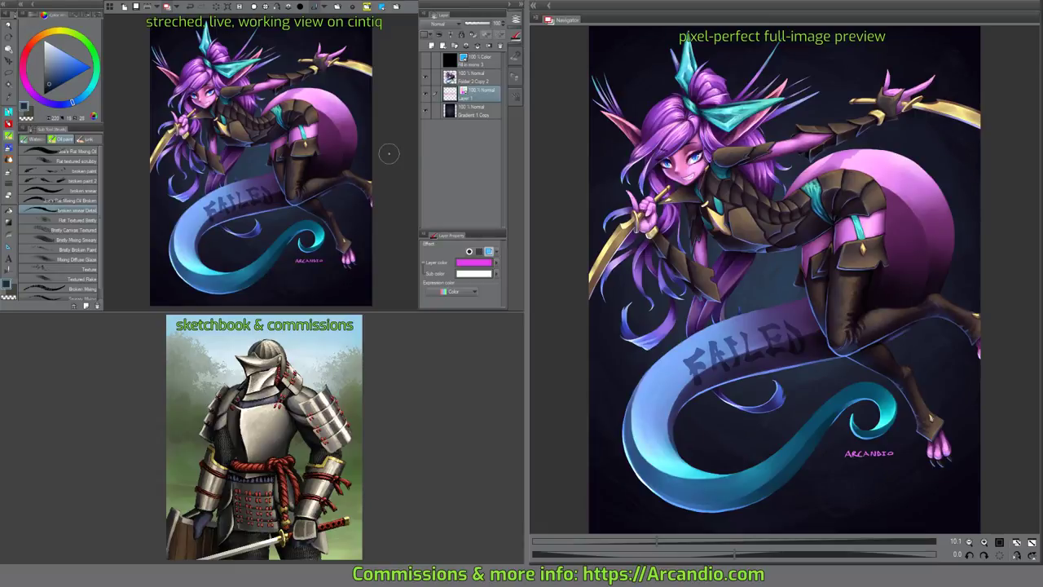
key(ctrl+s)
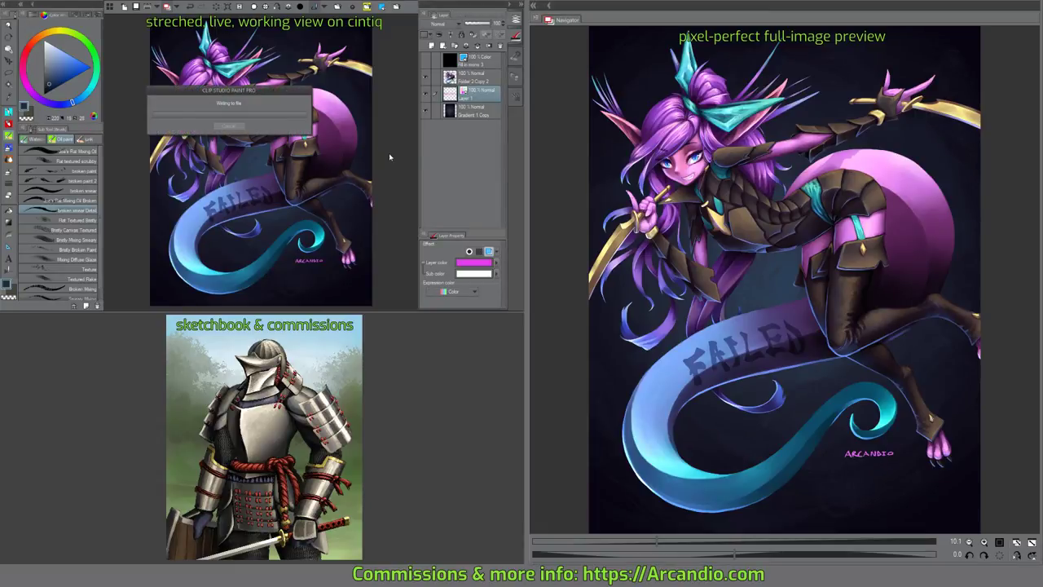